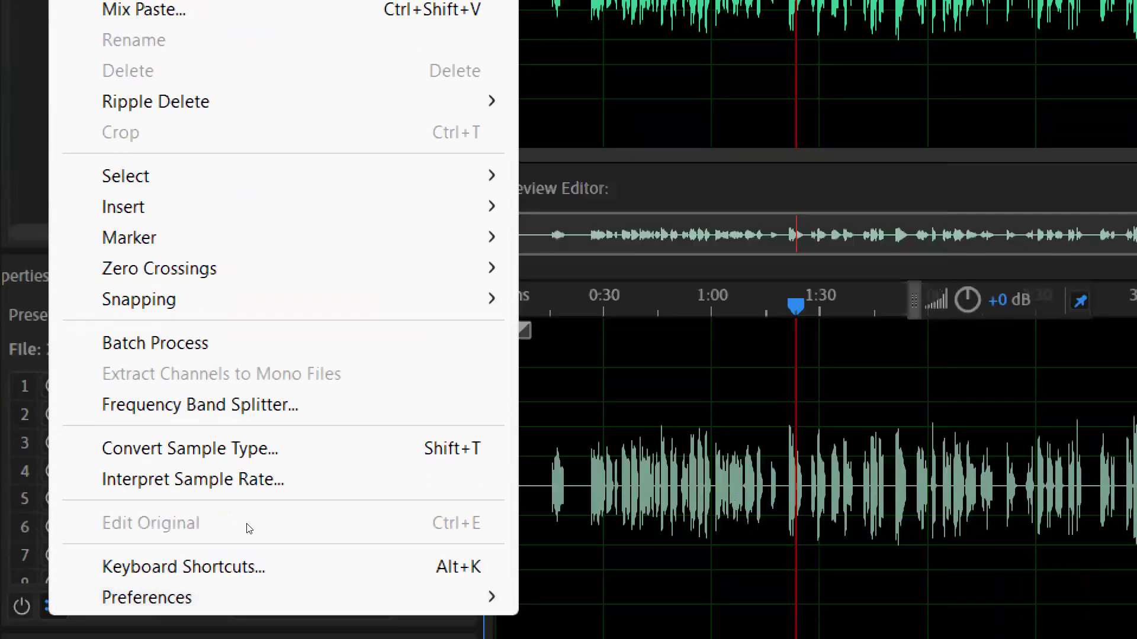
- Open the audio hardware preferences and set the default output to Headset Earphone (Logitech H570e Stereo)
{"action": "mouse_move", "coordinate": [249, 598]}
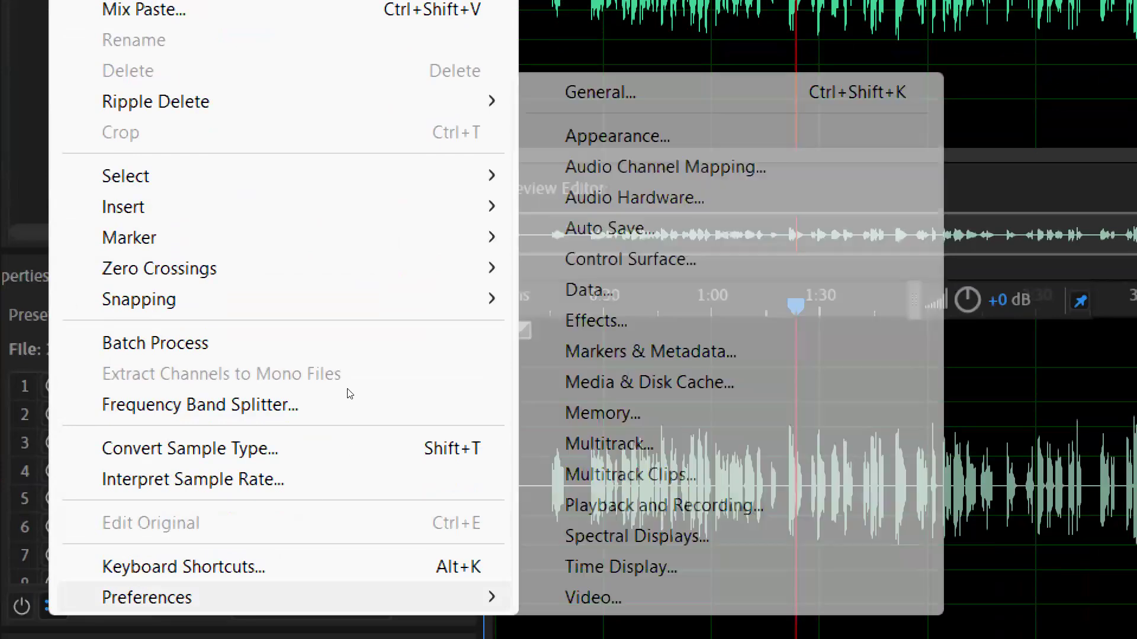
{"action": "left_click", "coordinate": [633, 197]}
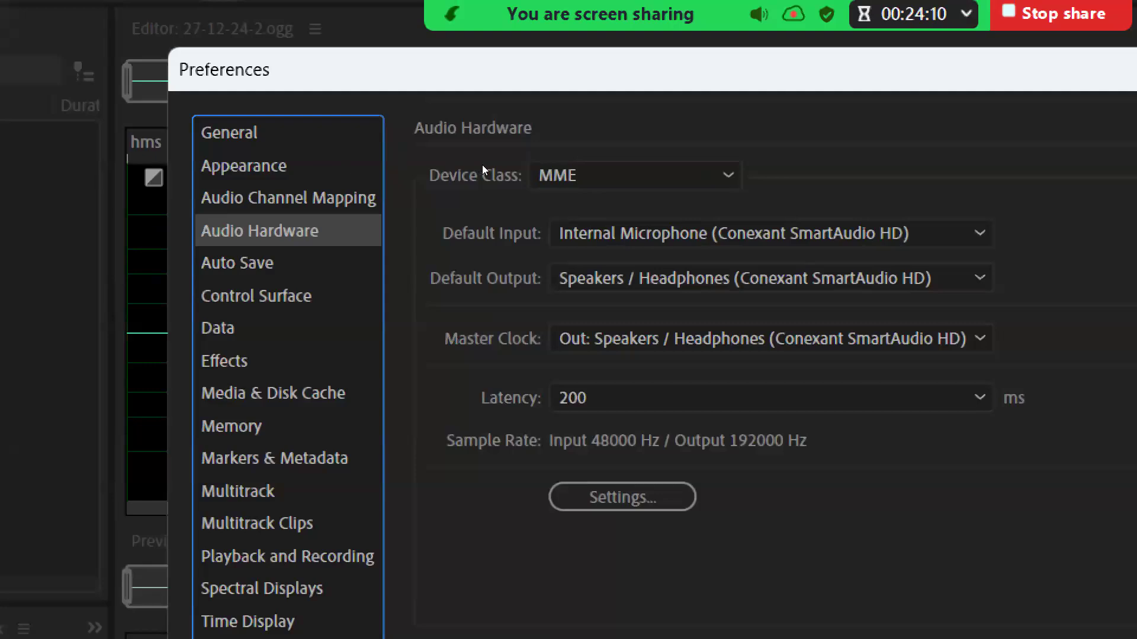
{"action": "left_click", "coordinate": [771, 234]}
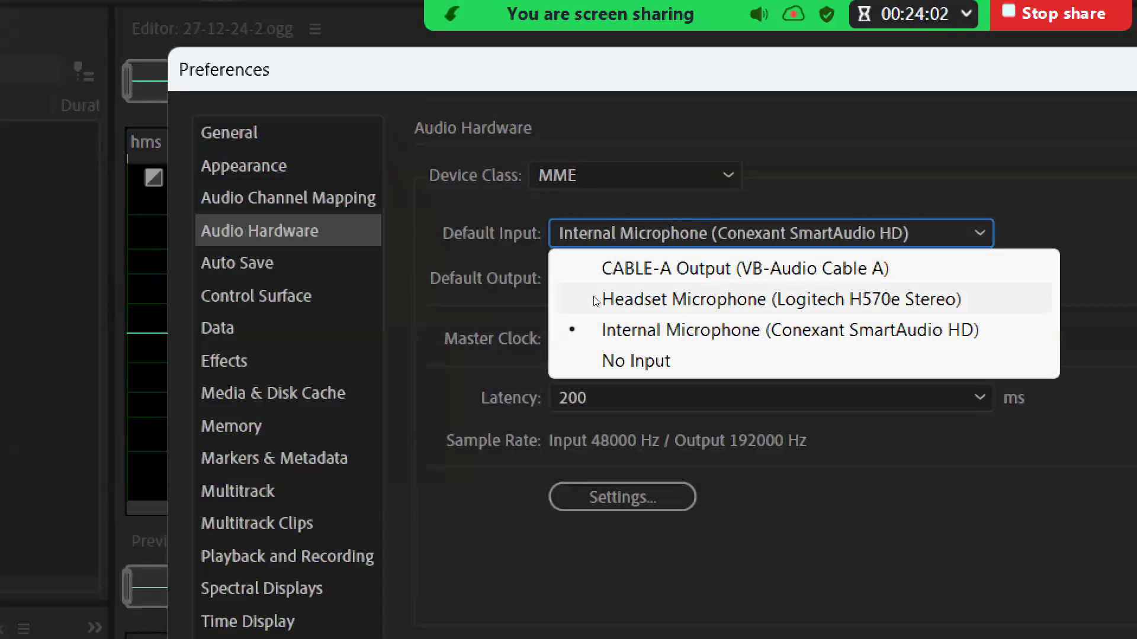
{"action": "left_click", "coordinate": [616, 298]}
{"action": "left_click", "coordinate": [667, 279]}
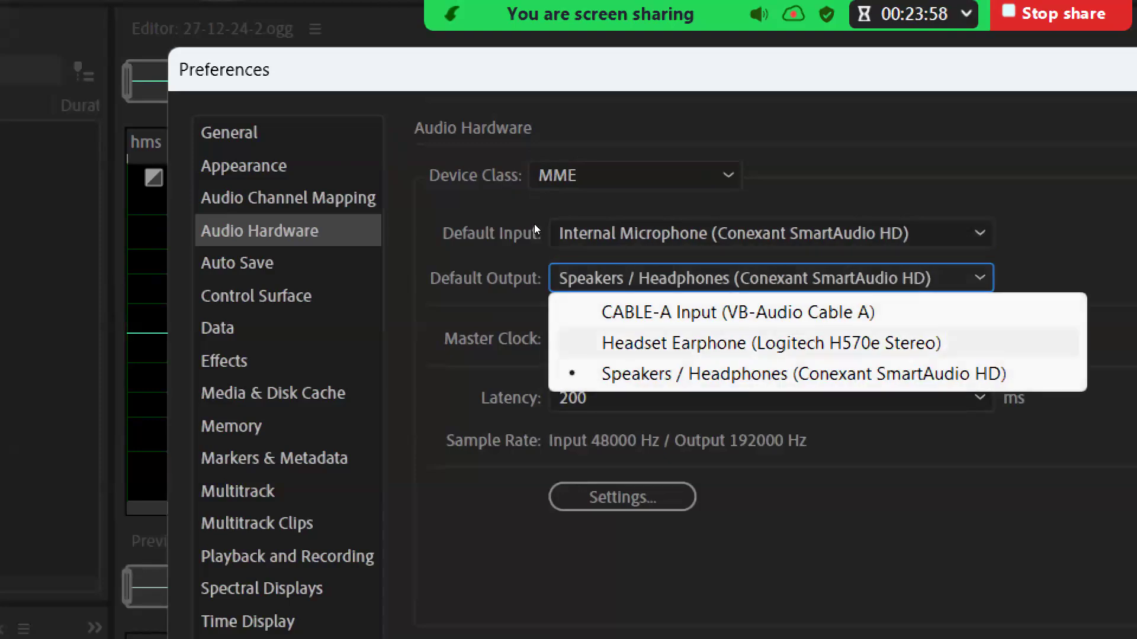
{"action": "left_click", "coordinate": [686, 343]}
{"action": "key", "text": "Return"}
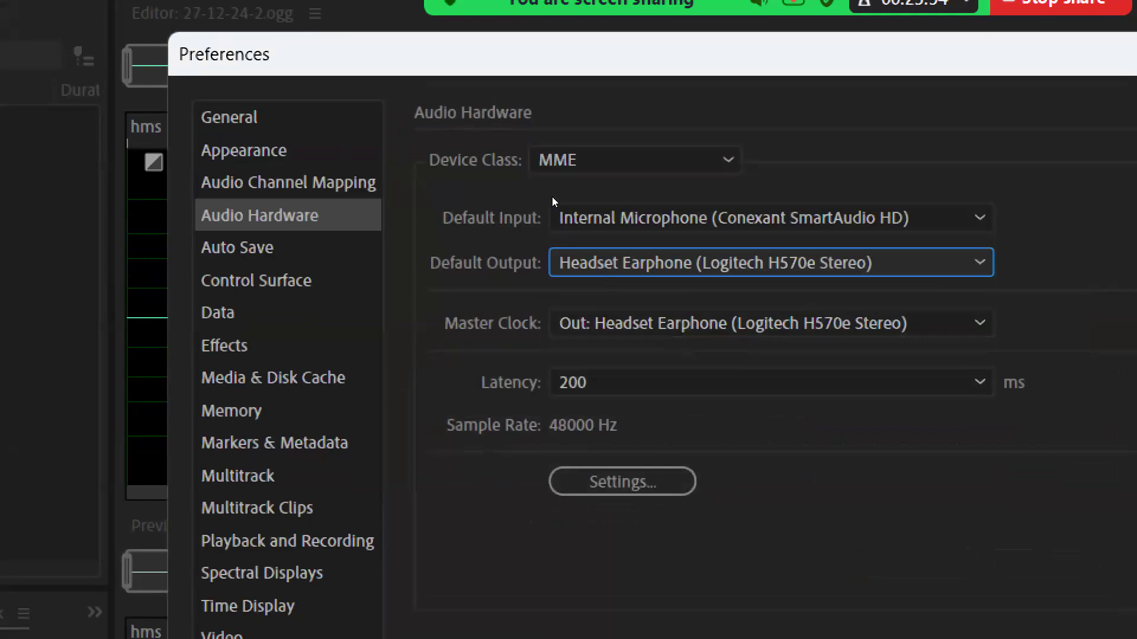
- Keep Headset Earphone (Logitech H570e Stereo) as output and Internal Microphone (Conexant SmartAudio HD) as default input, and apply the preferences
{"action": "left_click", "coordinate": [586, 263]}
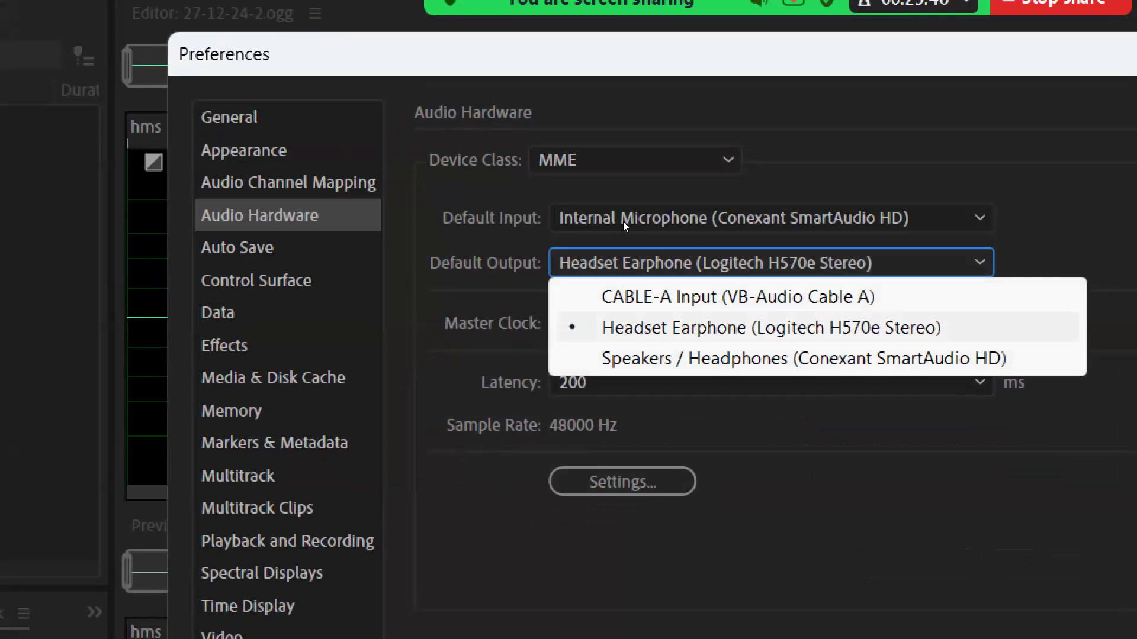
{"action": "left_click", "coordinate": [613, 328]}
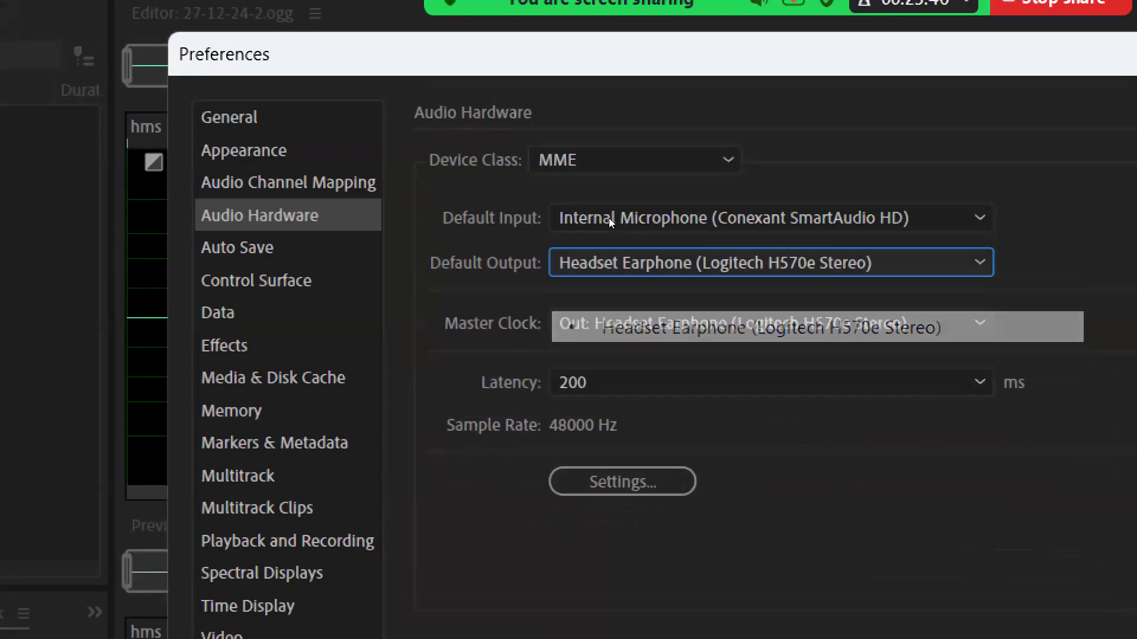
{"action": "left_click", "coordinate": [560, 263]}
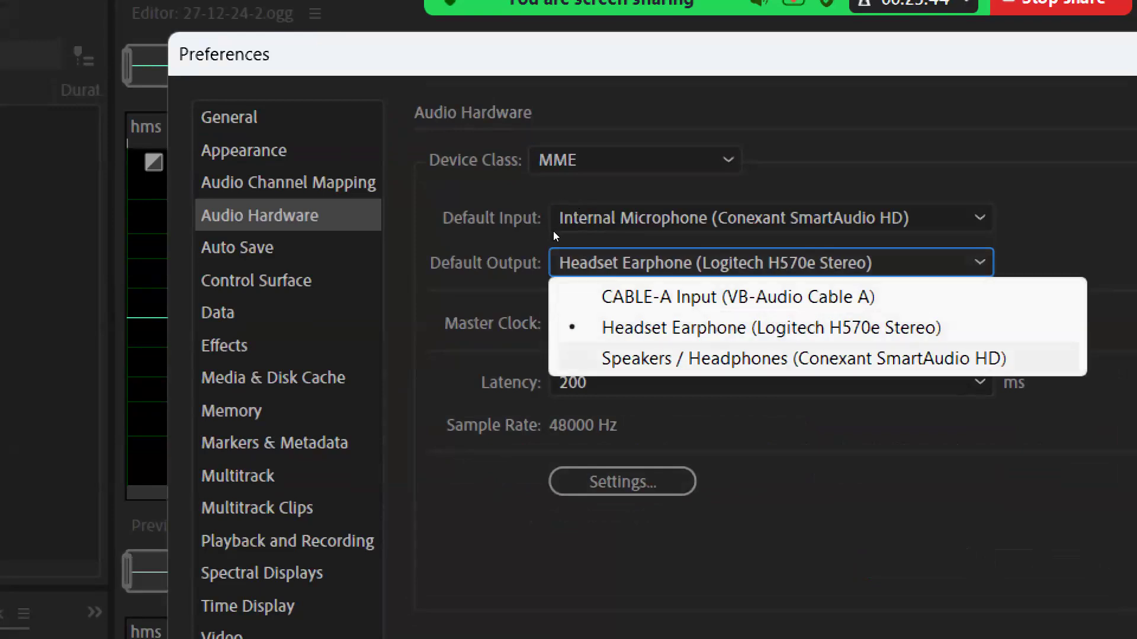
{"action": "left_click", "coordinate": [480, 222]}
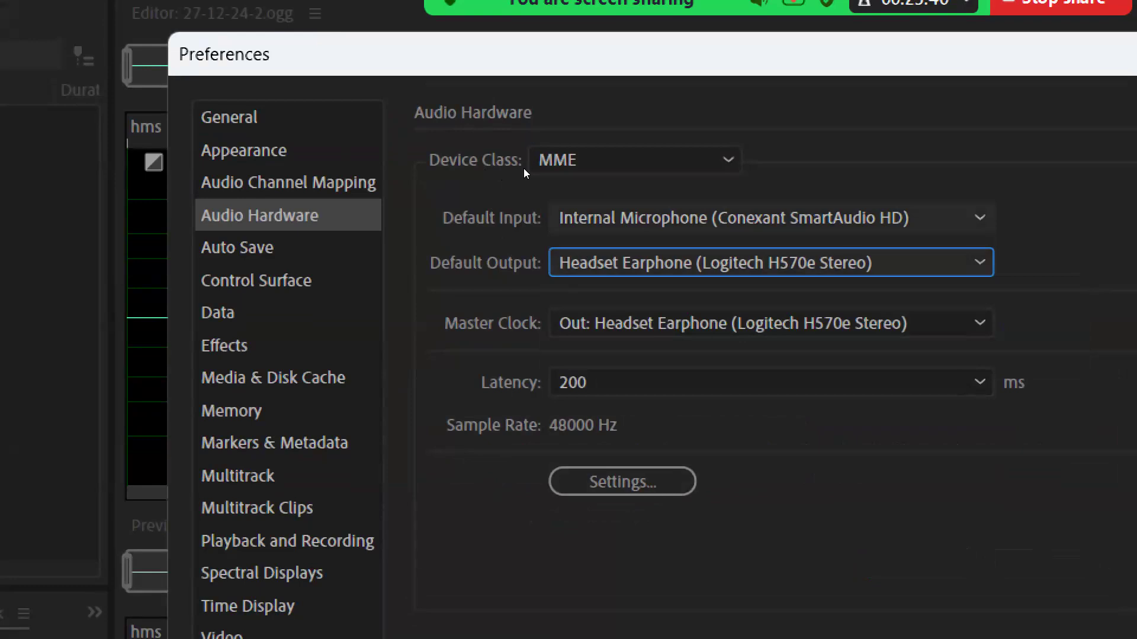
{"action": "left_click", "coordinate": [563, 219]}
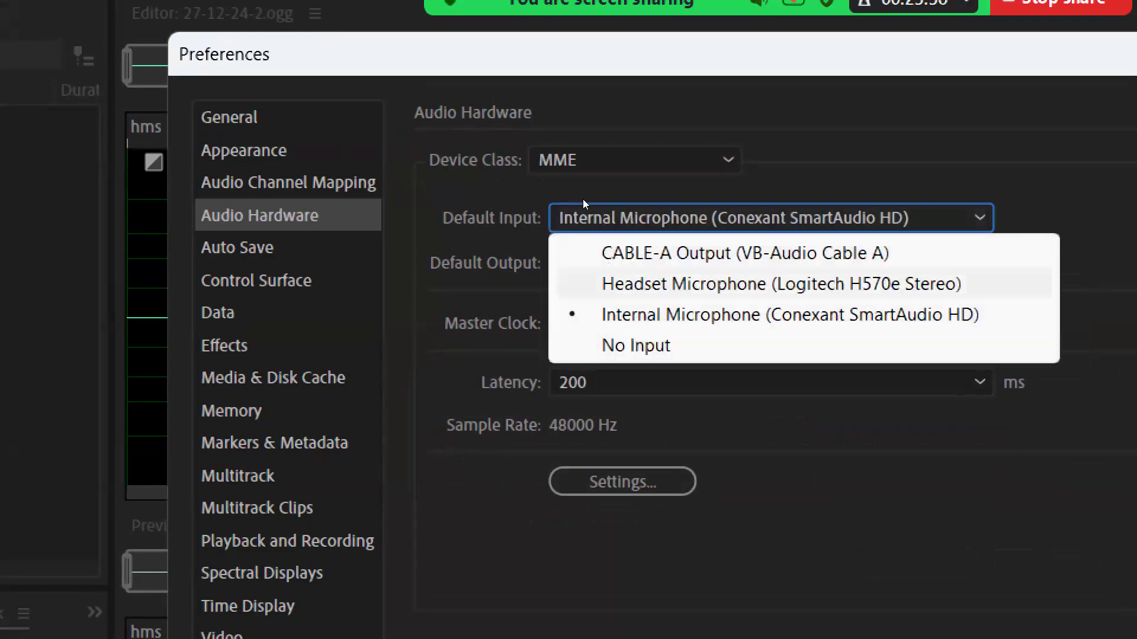
{"action": "left_click", "coordinate": [596, 315]}
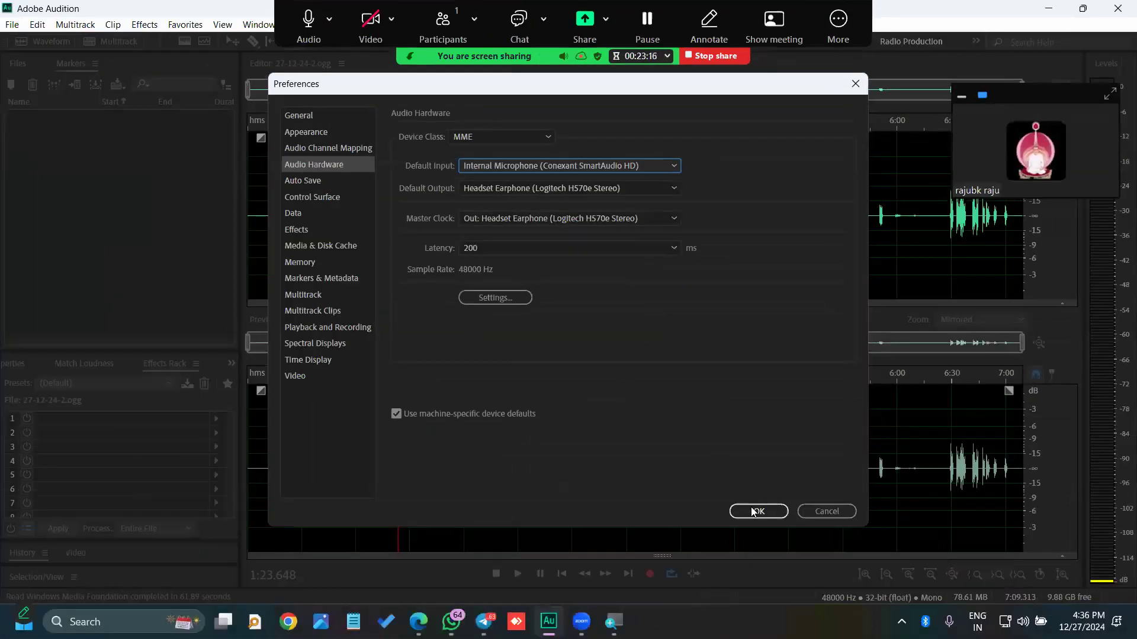
{"action": "left_click", "coordinate": [751, 510]}
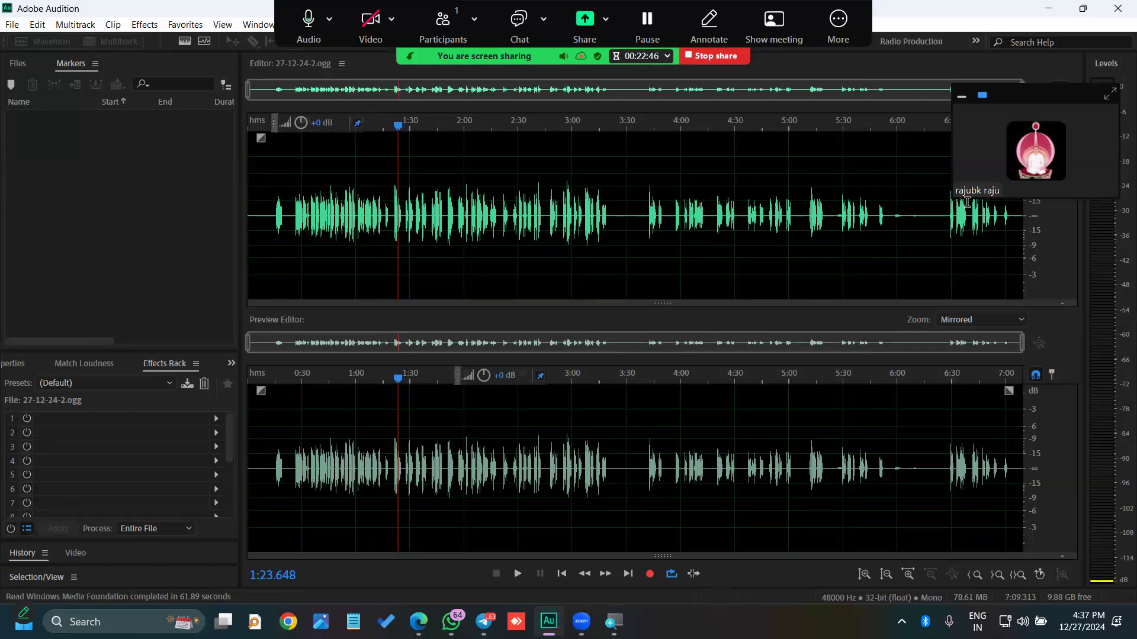
{"action": "left_click", "coordinate": [454, 244]}
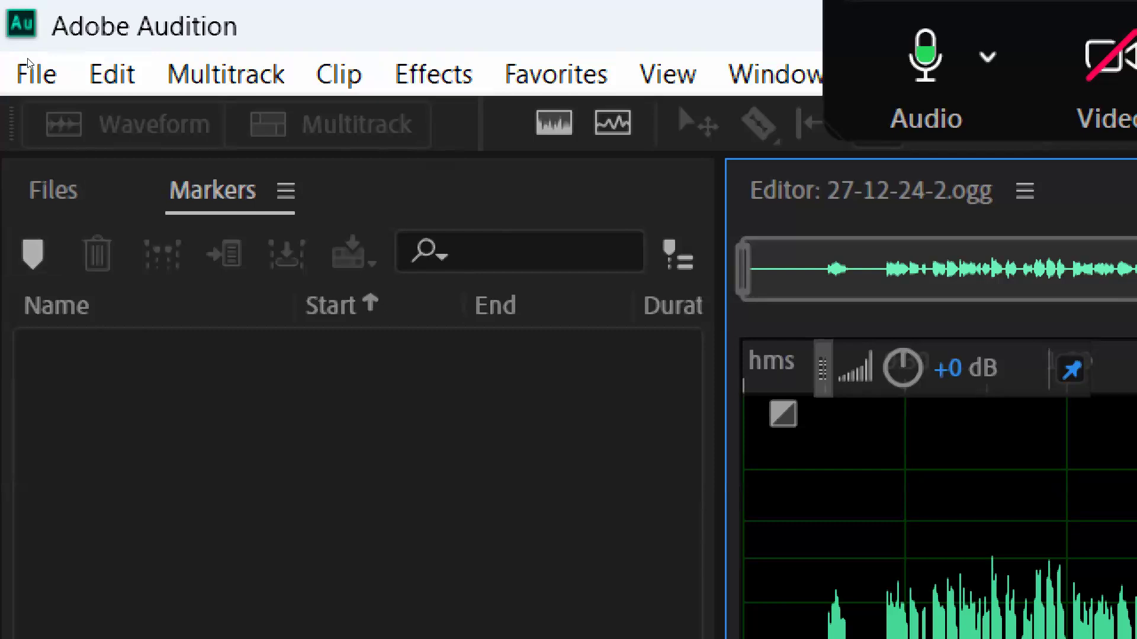
{"action": "left_click", "coordinate": [18, 78]}
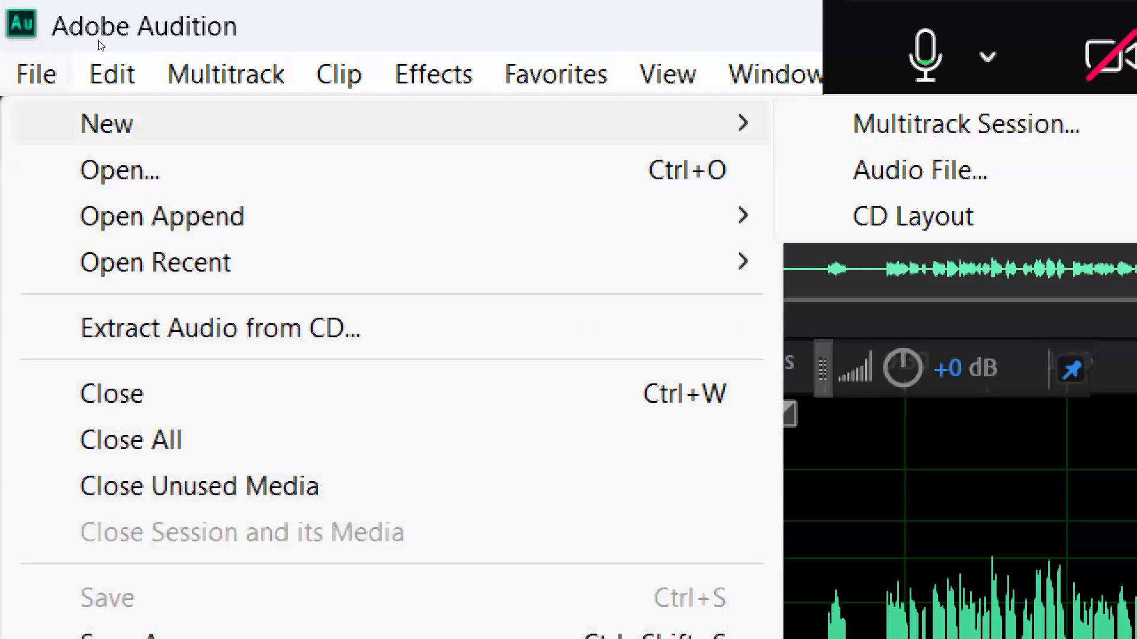
{"action": "key", "text": "Down"}
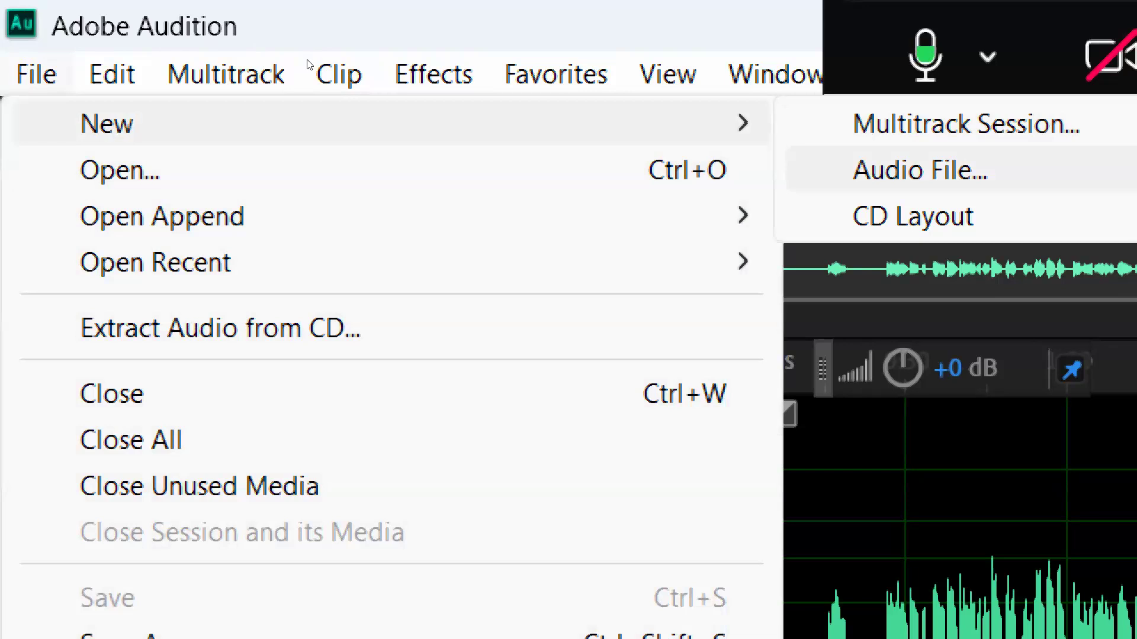
{"action": "key", "text": "Down"}
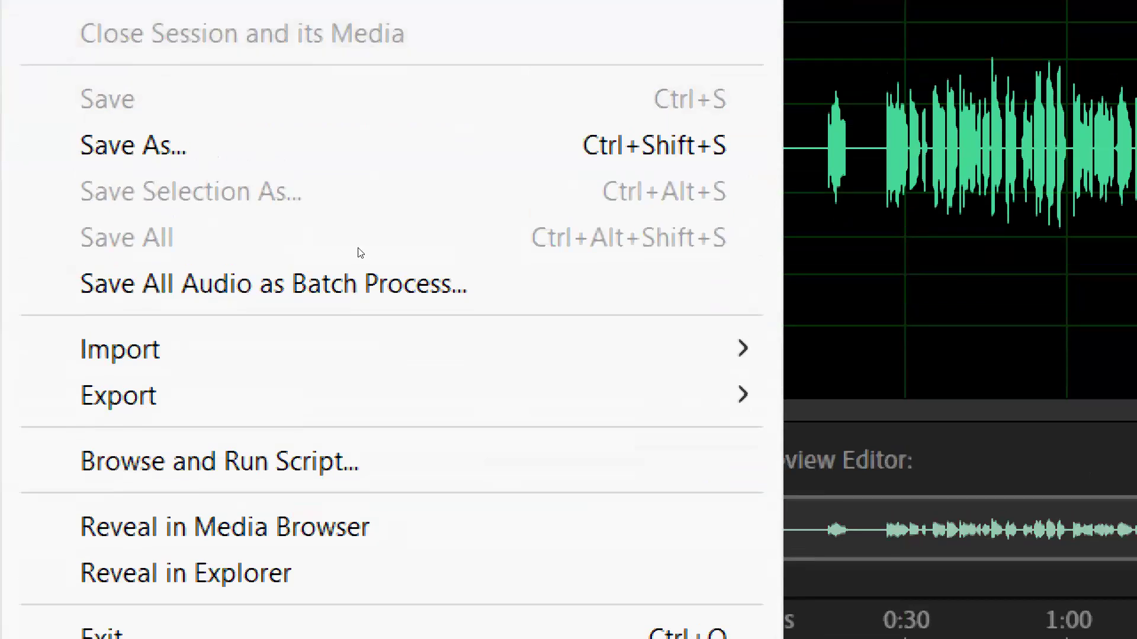
{"action": "left_click", "coordinate": [995, 278]}
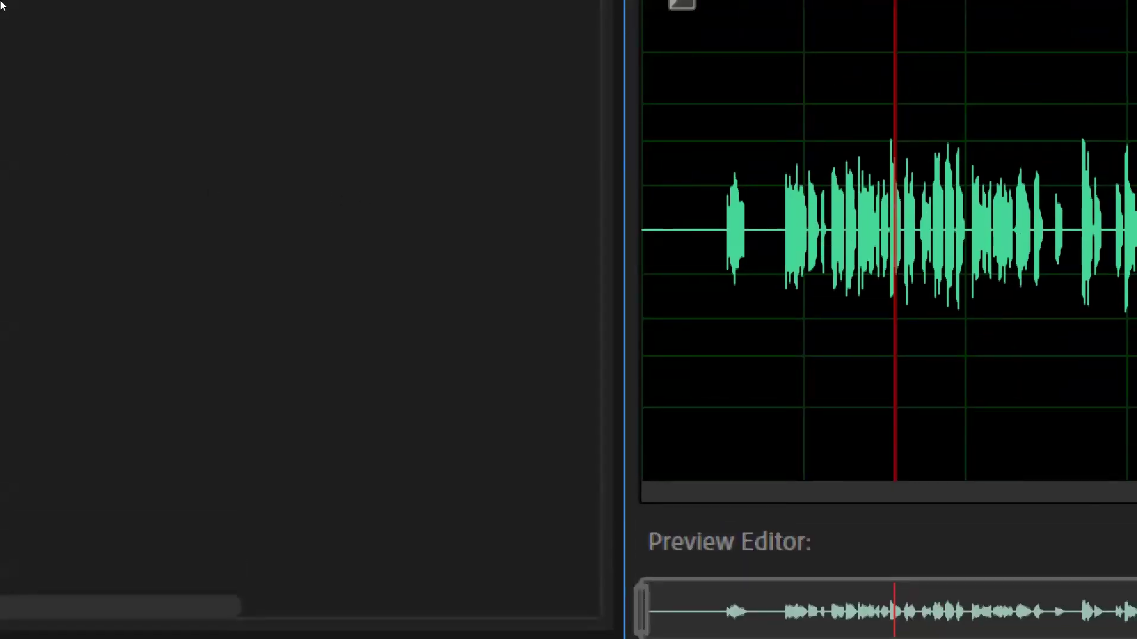
{"action": "left_click", "coordinate": [112, 74]}
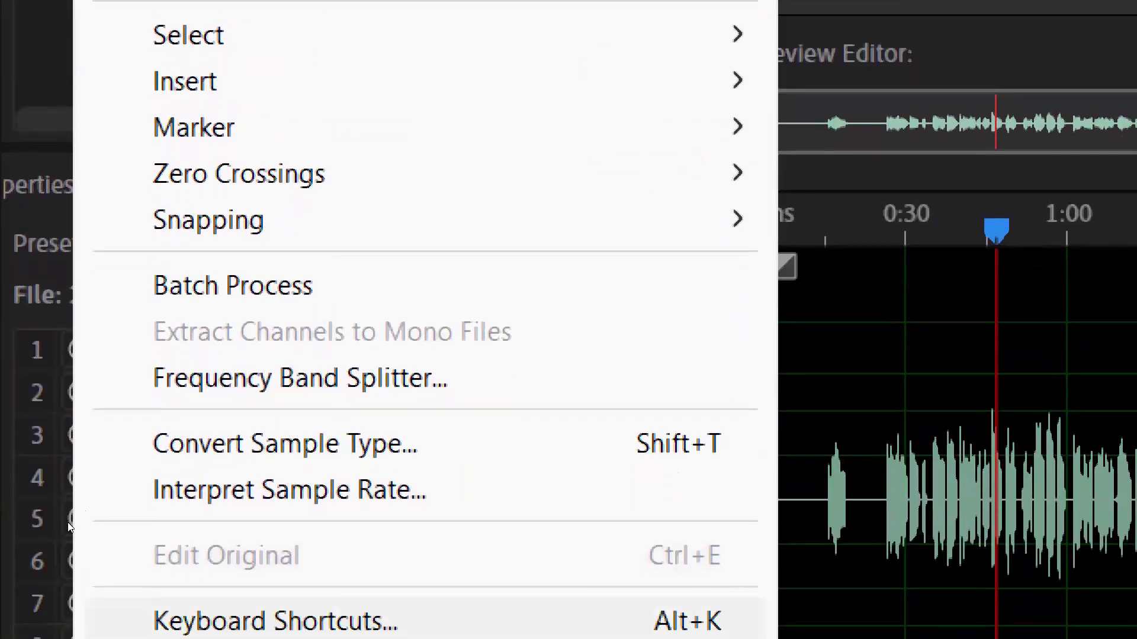
{"action": "mouse_move", "coordinate": [219, 563]}
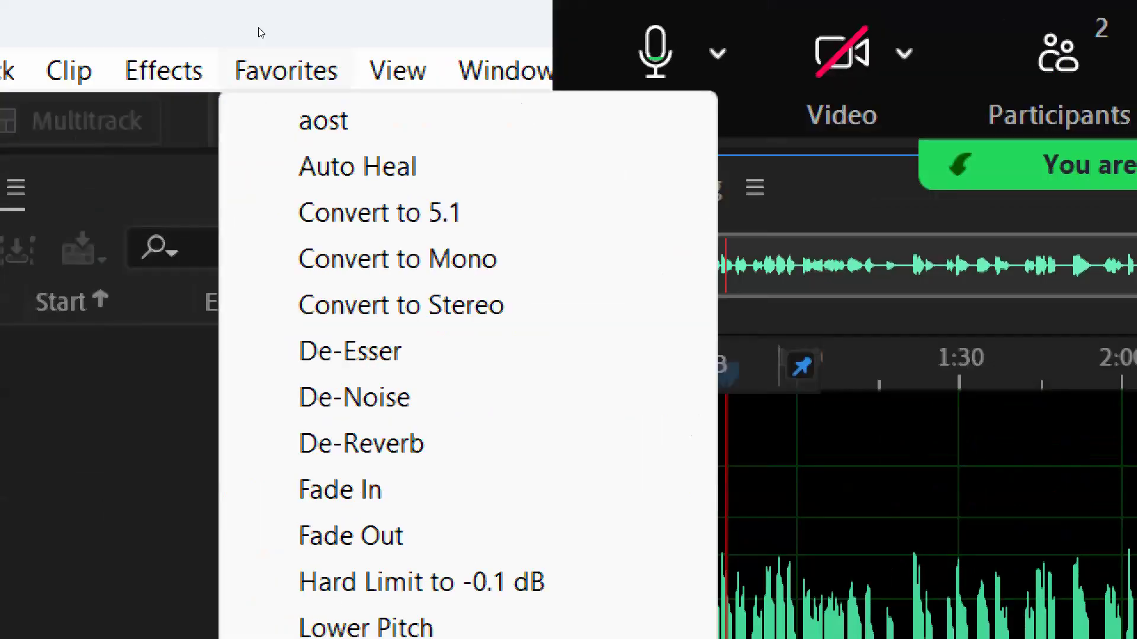
{"action": "mouse_move", "coordinate": [504, 71]}
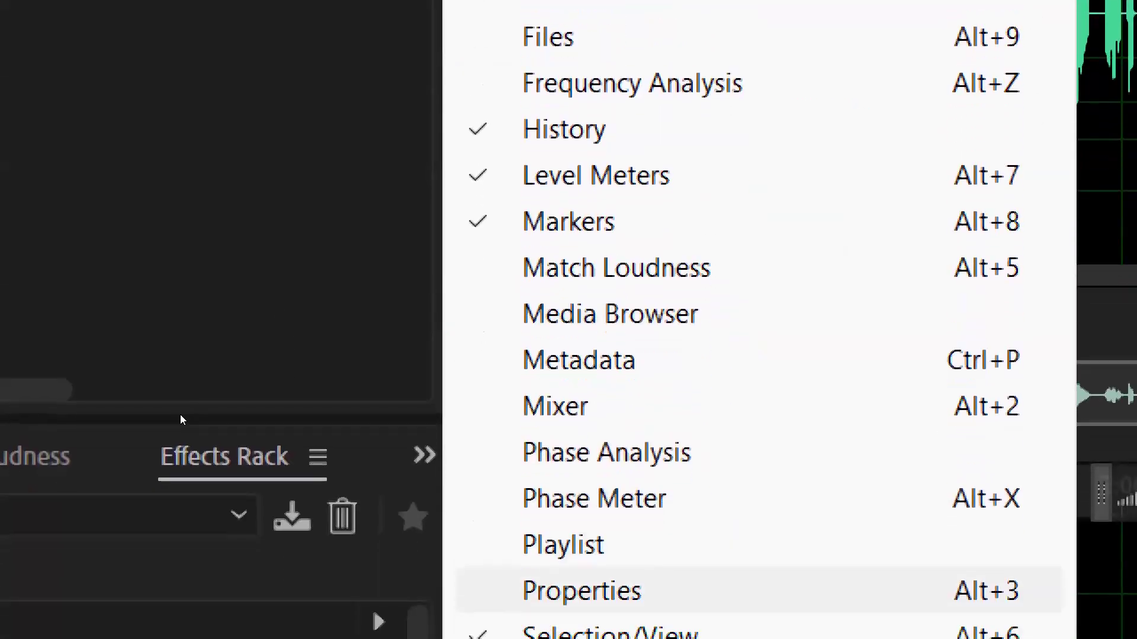
{"action": "left_click", "coordinate": [174, 297]}
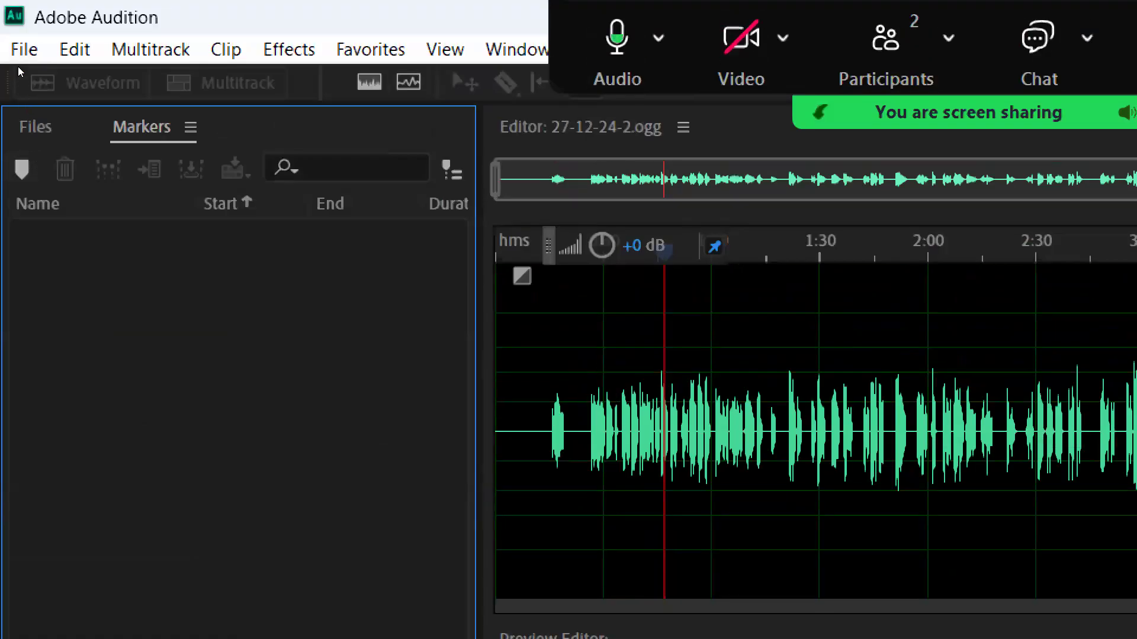
- Display the list of audio files loaded in the project
{"action": "left_click", "coordinate": [50, 134]}
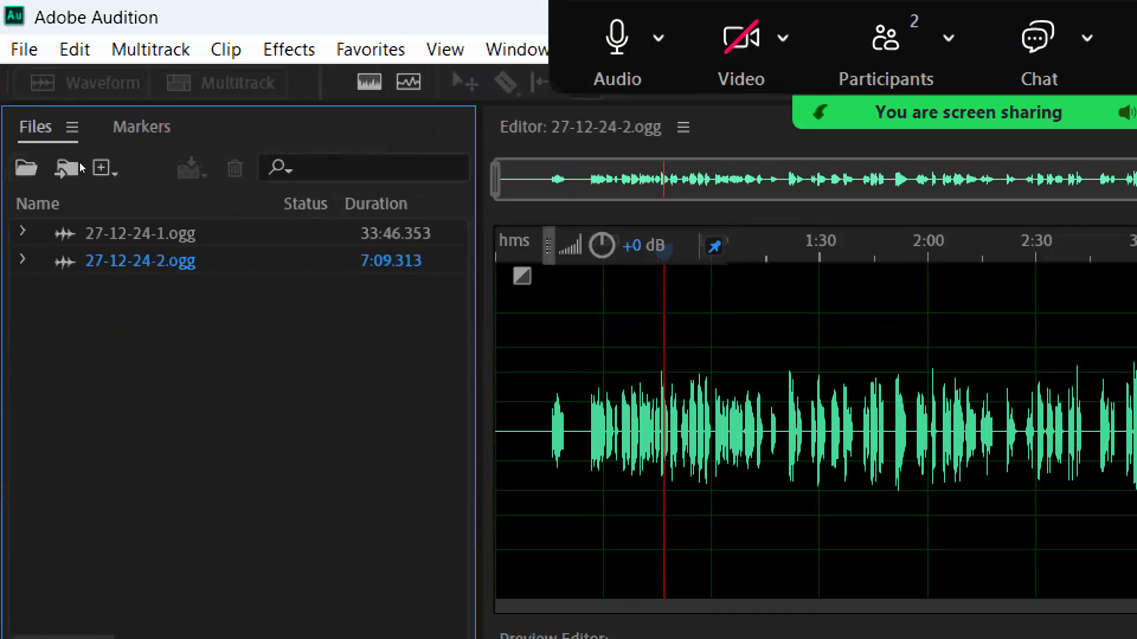
{"action": "key", "text": "ctrl+o"}
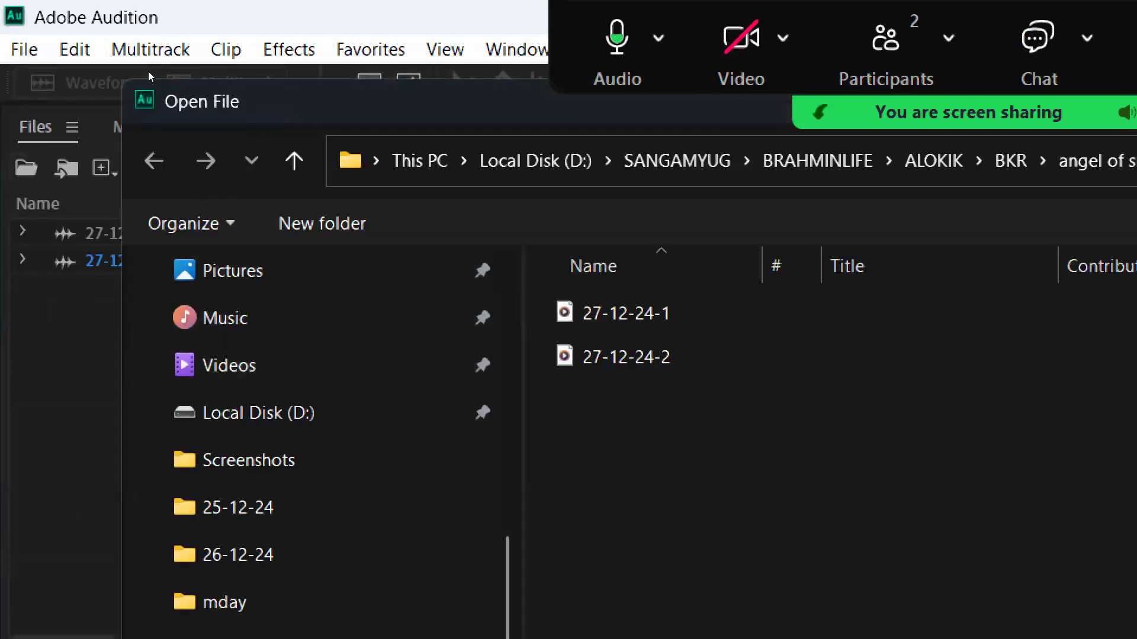
{"action": "key", "text": "Escape"}
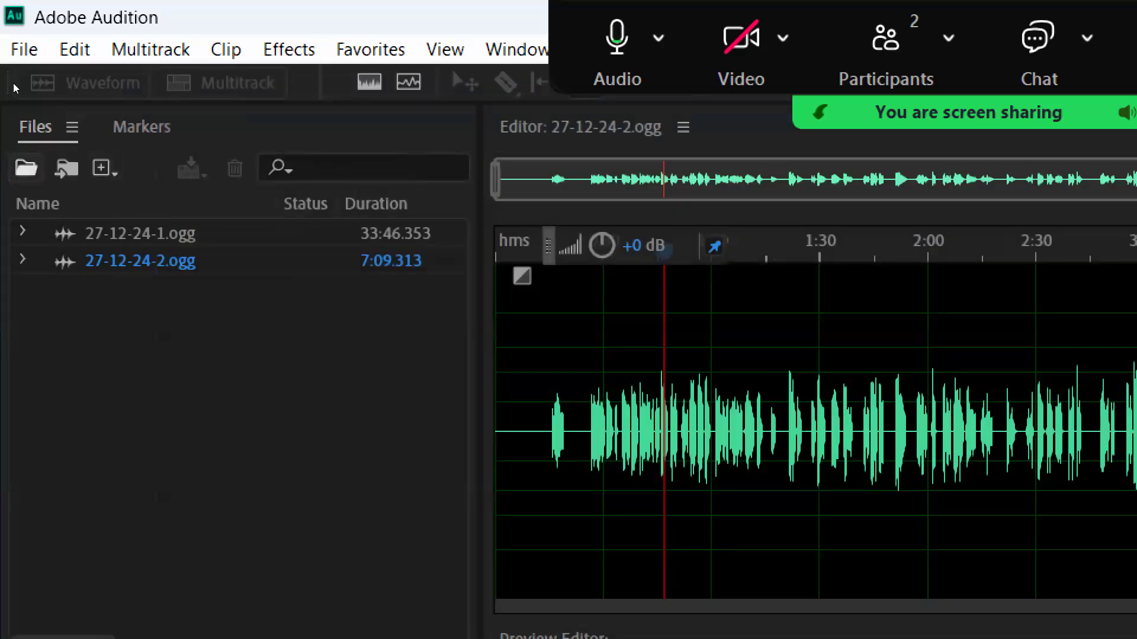
{"action": "left_click", "coordinate": [26, 168]}
{"action": "key", "text": "Escape"}
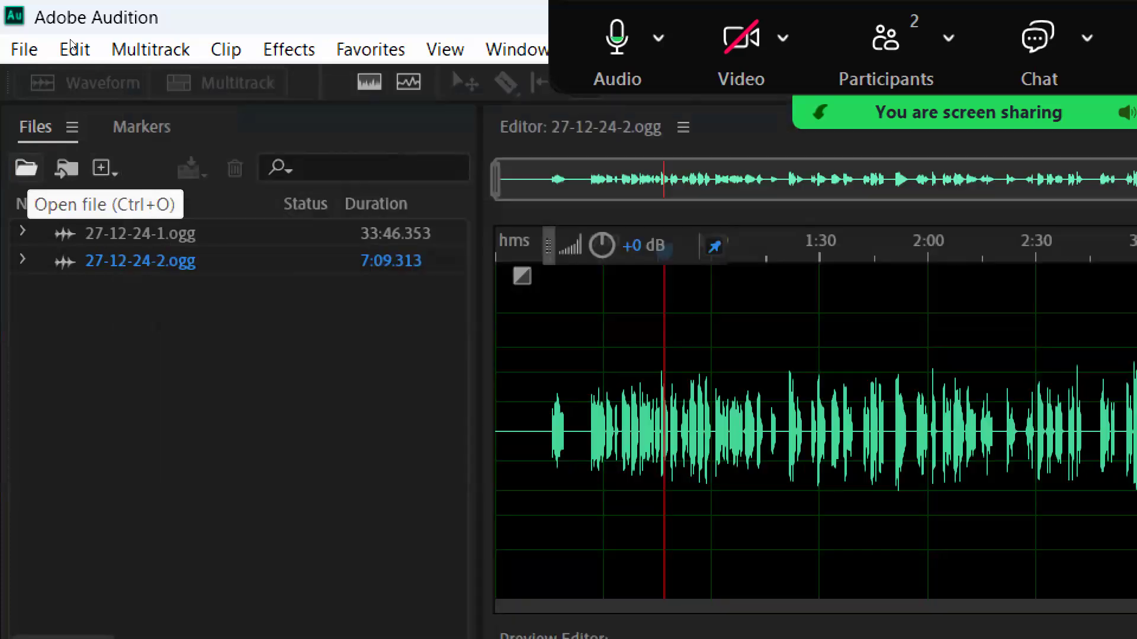
{"action": "left_click", "coordinate": [19, 51]}
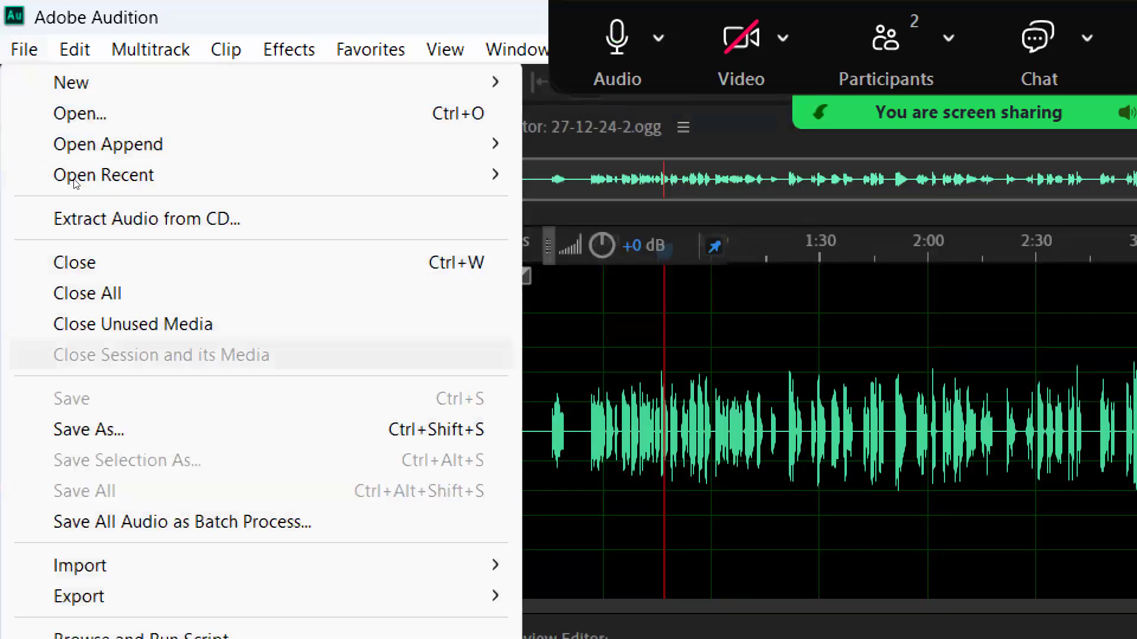
{"action": "key", "text": "Escape"}
- Switch the waveform editor back and forth between 27-12-24-1.ogg and 27-12-24-2.ogg, ending with 27-12-24-1.ogg open
{"action": "left_click_drag", "start_coordinate": [313, 390], "coordinate": [220, 228]}
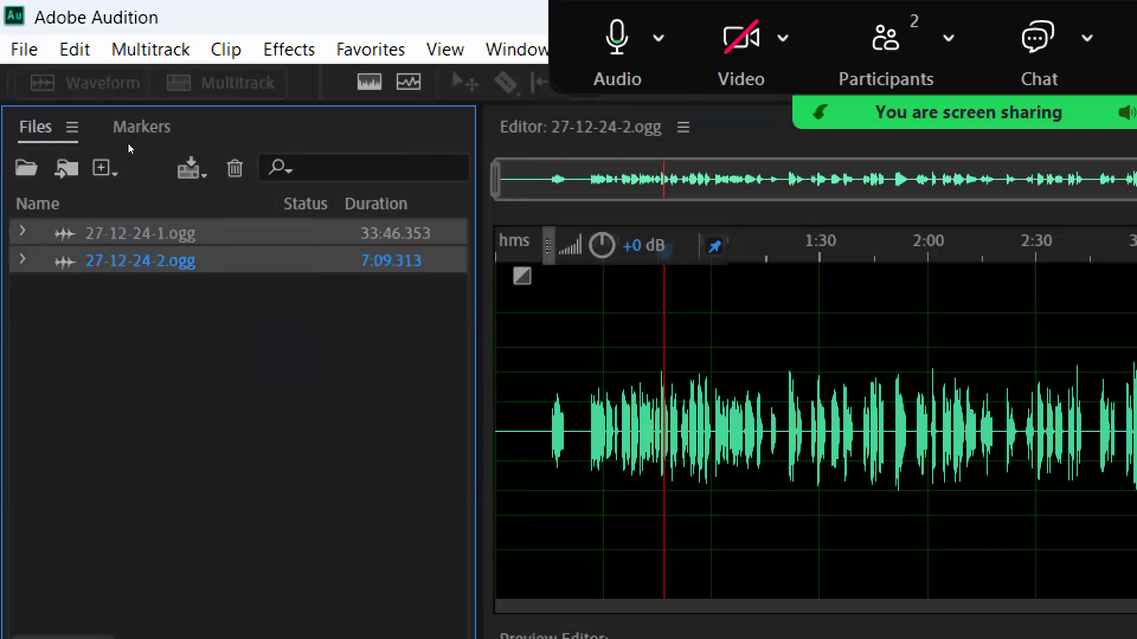
{"action": "left_click", "coordinate": [183, 156]}
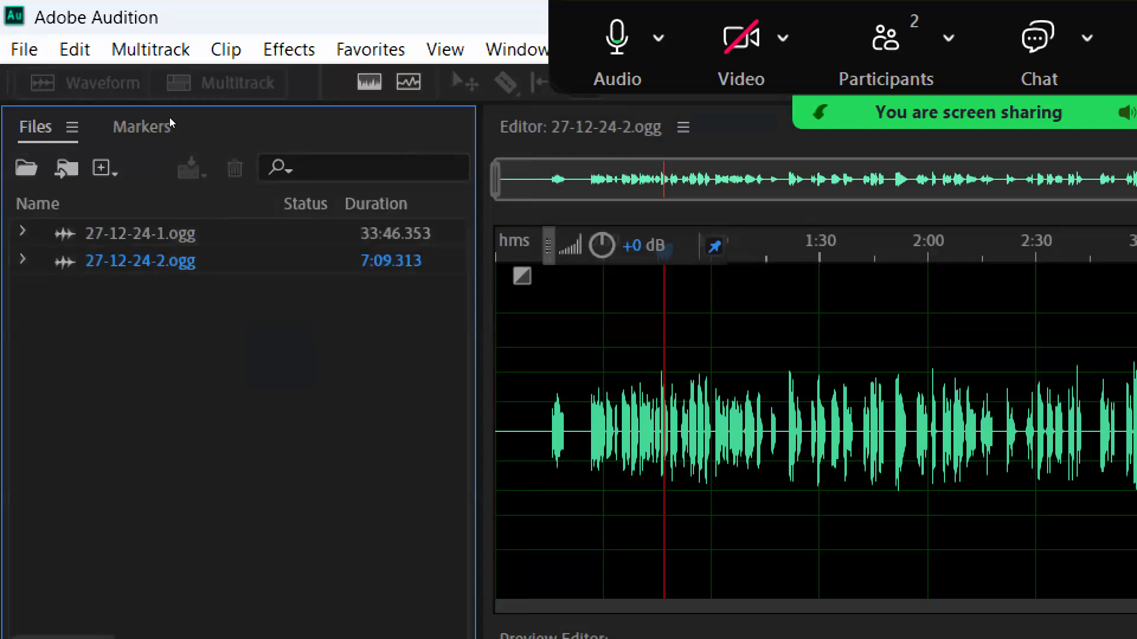
{"action": "double_click", "coordinate": [340, 236]}
{"action": "left_click", "coordinate": [320, 259]}
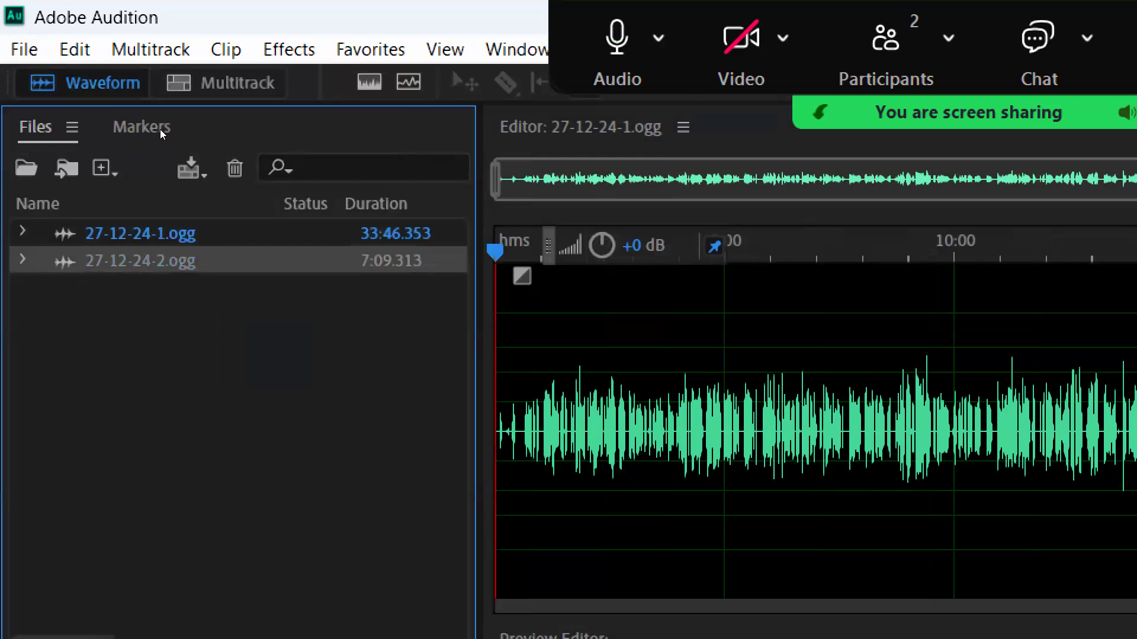
{"action": "double_click", "coordinate": [320, 259]}
{"action": "double_click", "coordinate": [275, 233]}
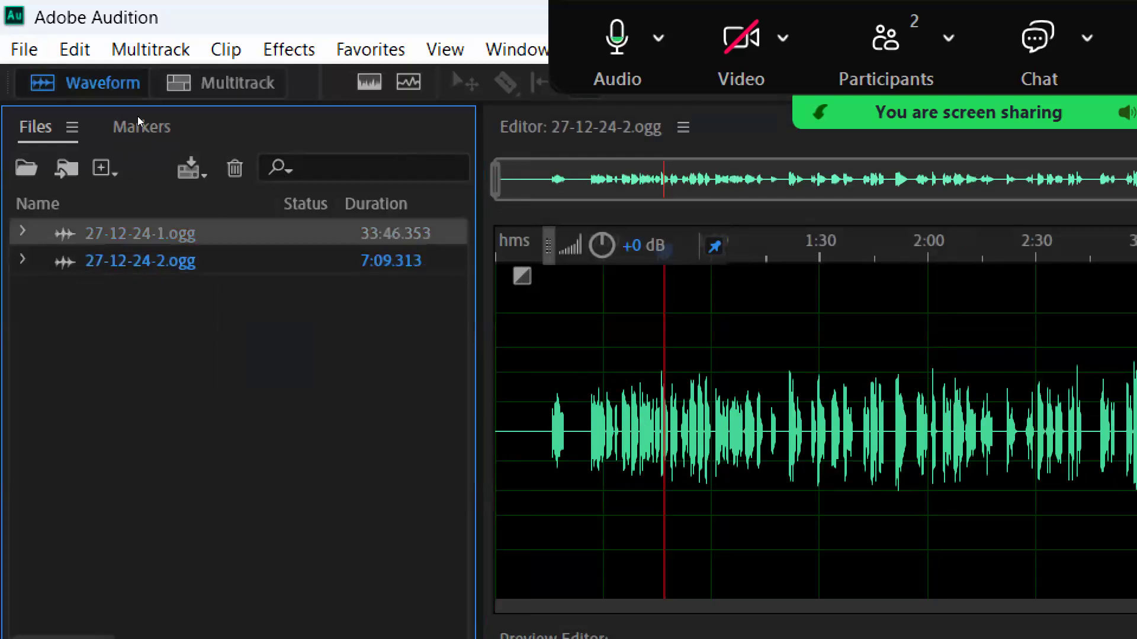
{"action": "double_click", "coordinate": [270, 256]}
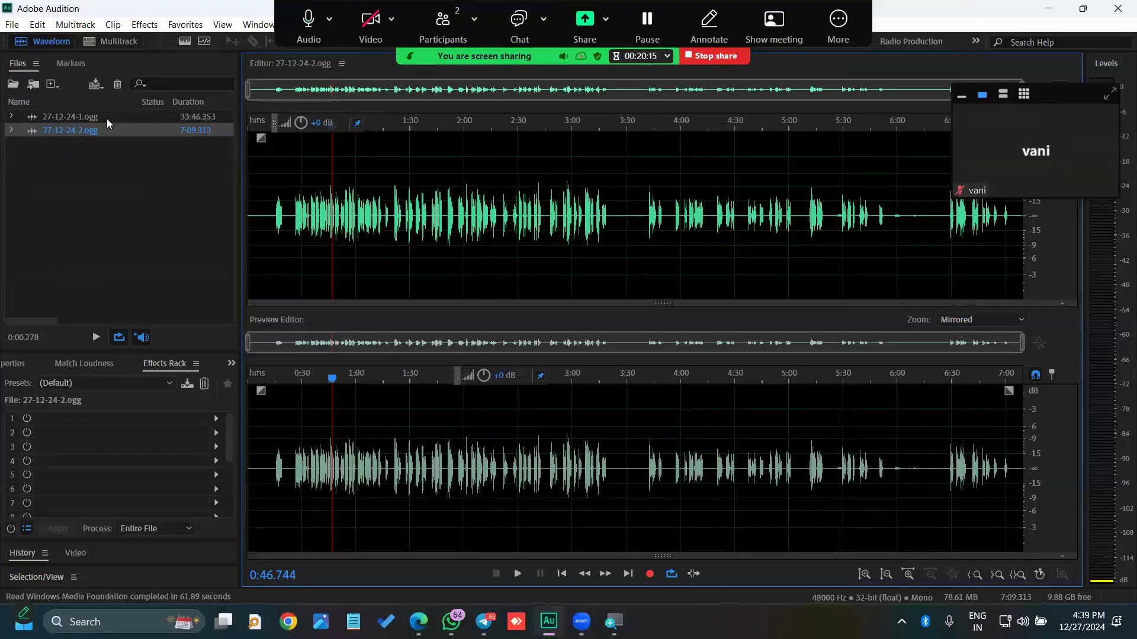
{"action": "double_click", "coordinate": [106, 118]}
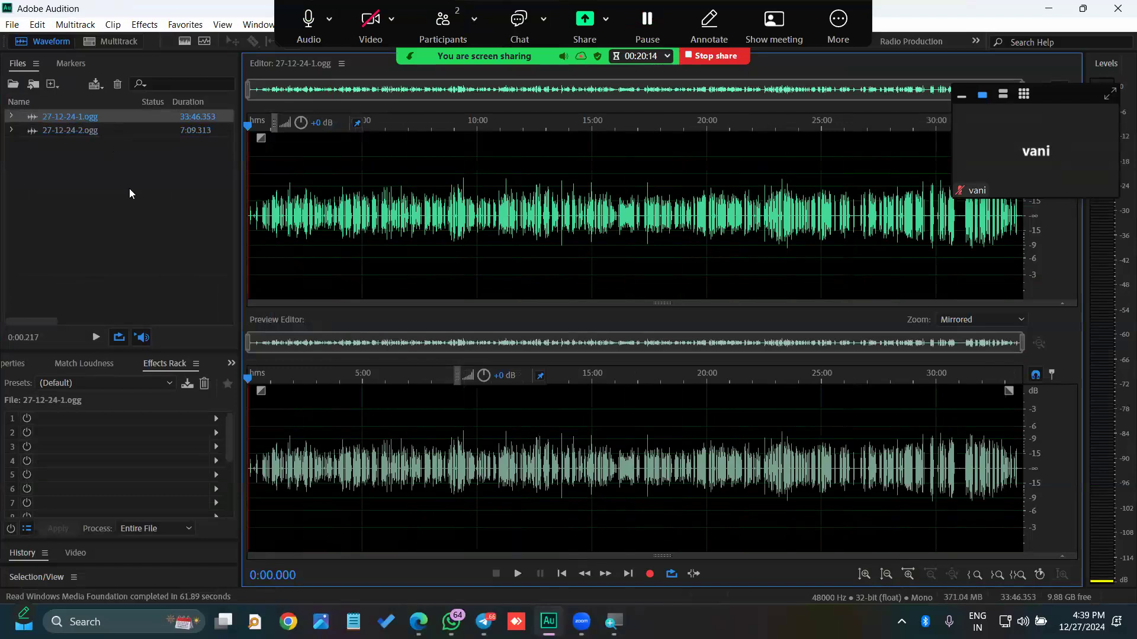
- Show the properties of 27-12-24-1 and expand its Info section, stopping the preview playback
{"action": "left_click", "coordinate": [113, 431]}
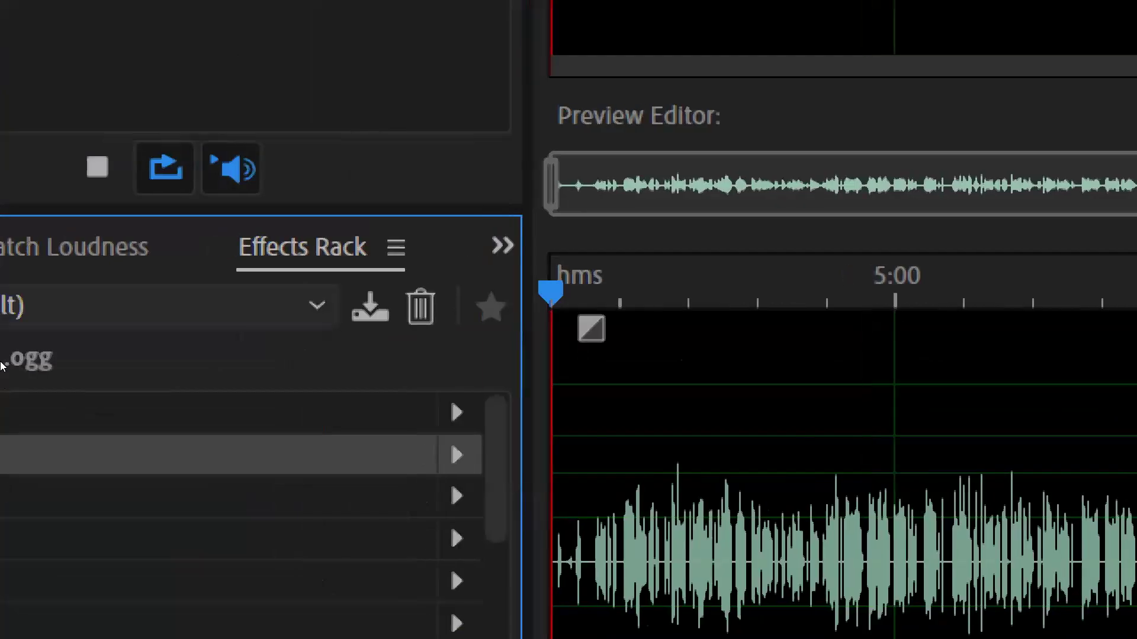
{"action": "left_click", "coordinate": [37, 247]}
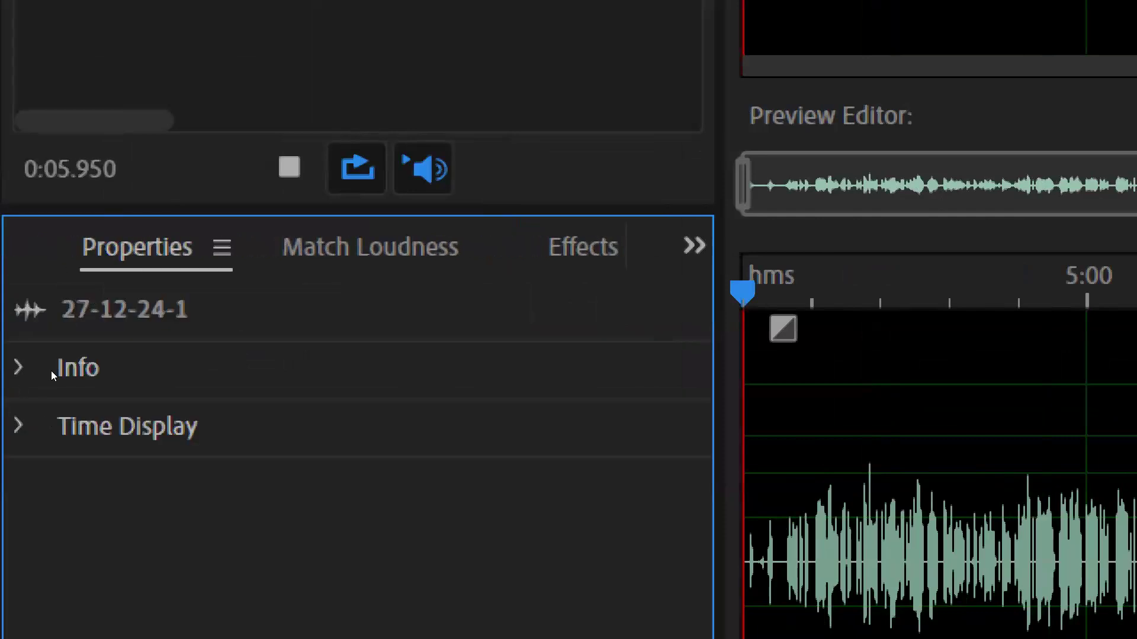
{"action": "left_click", "coordinate": [694, 246]}
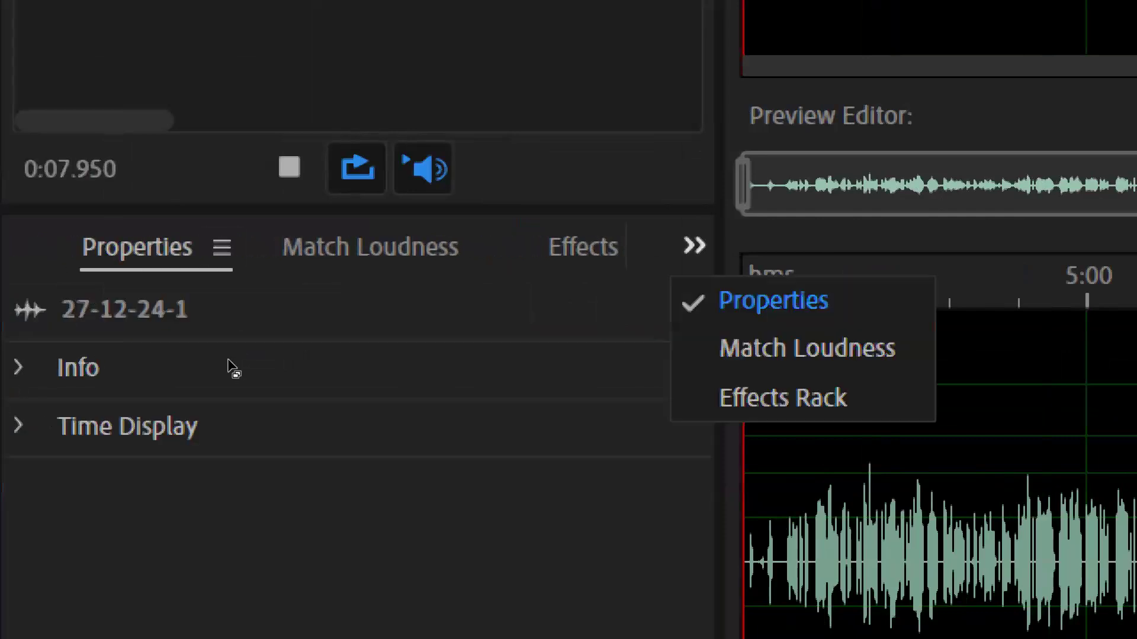
{"action": "left_click", "coordinate": [170, 493]}
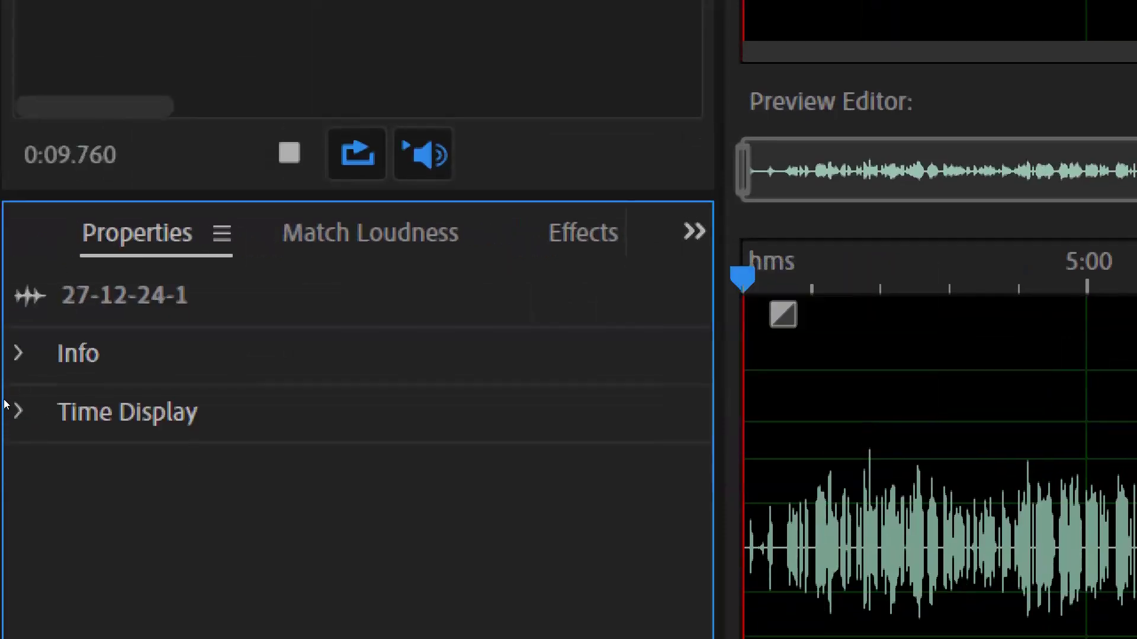
{"action": "left_click", "coordinate": [35, 353]}
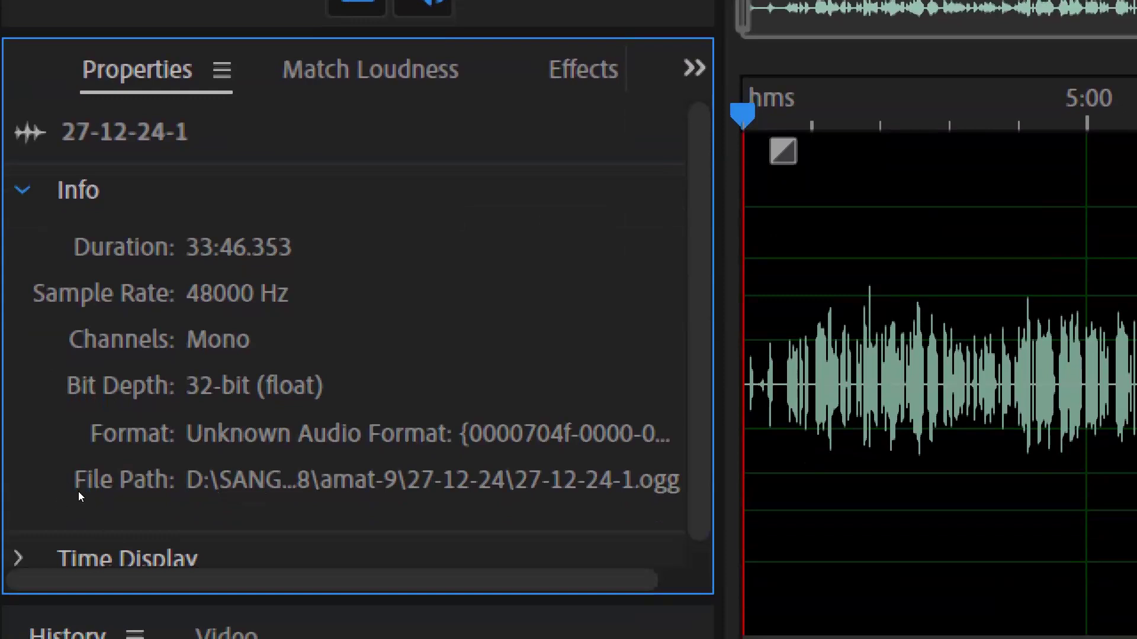
{"action": "key", "text": "space"}
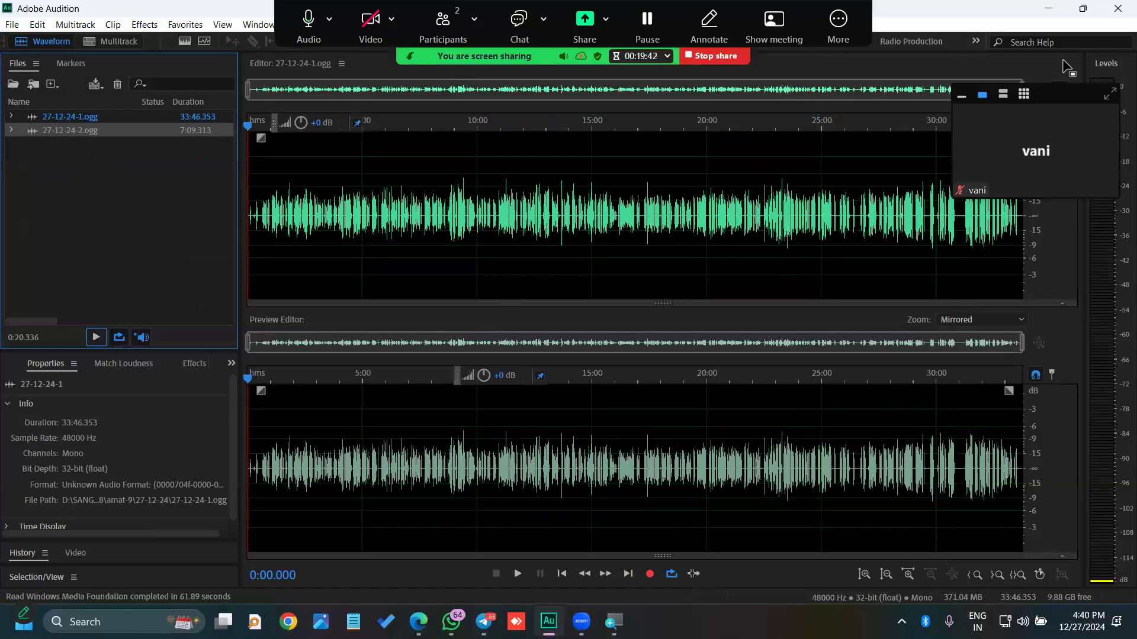
- Collapse the floating meeting video window and move it away from the editor's display controls
{"action": "left_click", "coordinate": [962, 95]}
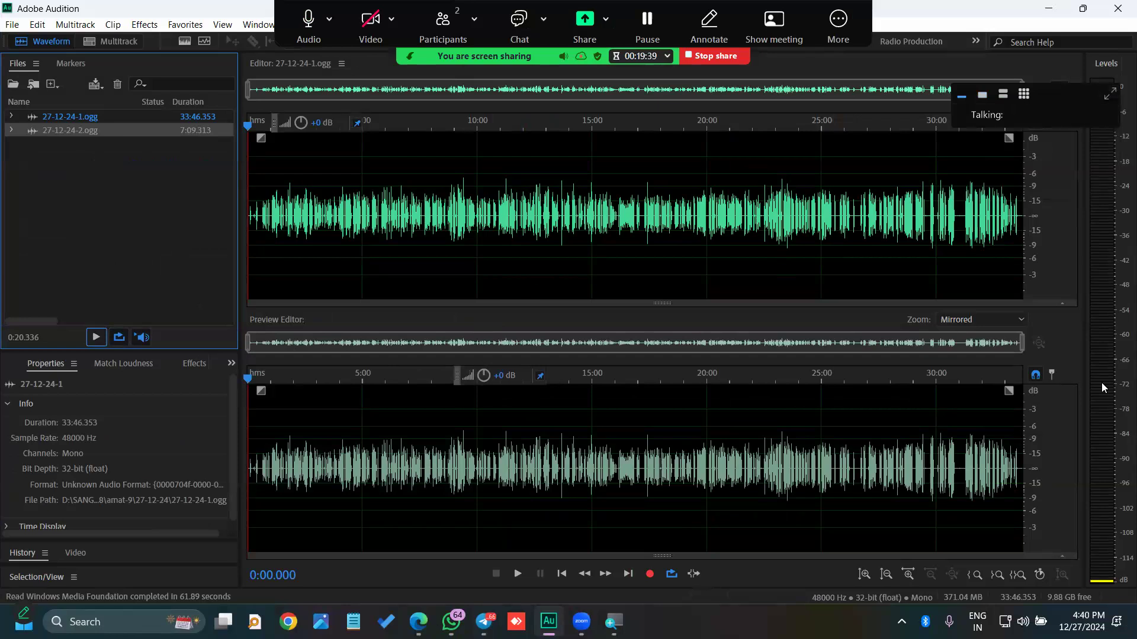
{"action": "left_click_drag", "start_coordinate": [1059, 117], "coordinate": [1075, 574]}
- Hide the Preview Editor and enlarge the History panel
{"action": "left_click", "coordinate": [1060, 90]}
{"action": "left_click", "coordinate": [449, 365]}
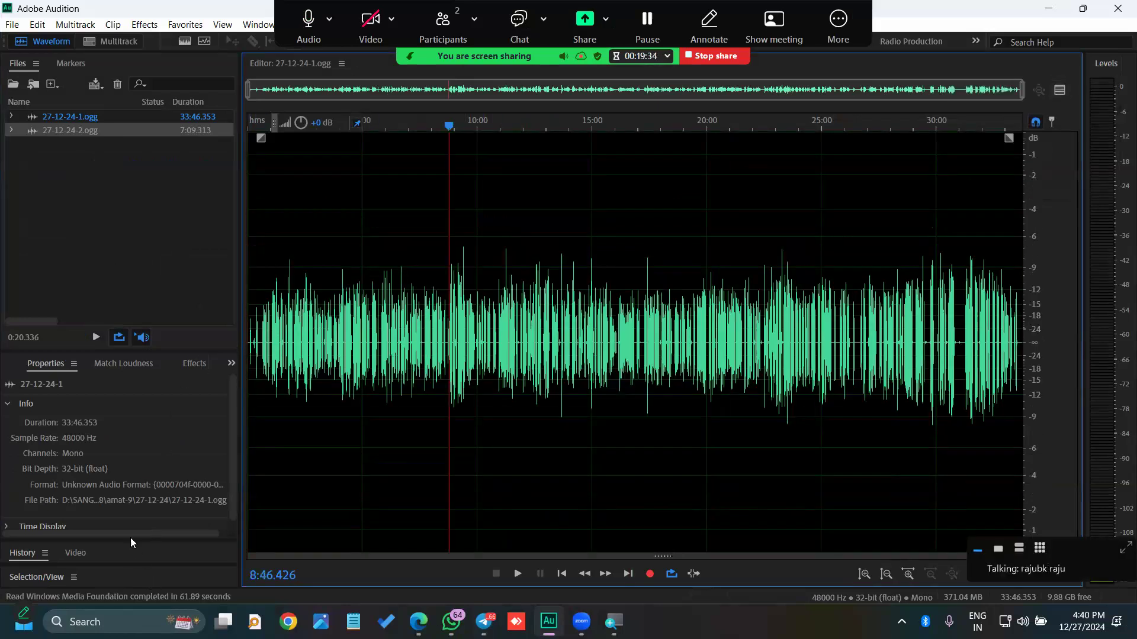
{"action": "left_click_drag", "start_coordinate": [129, 540], "coordinate": [73, 445]}
- Play, pause and stop 27-12-24-1.ogg, and move the playhead to the next position
{"action": "left_click", "coordinate": [341, 487]}
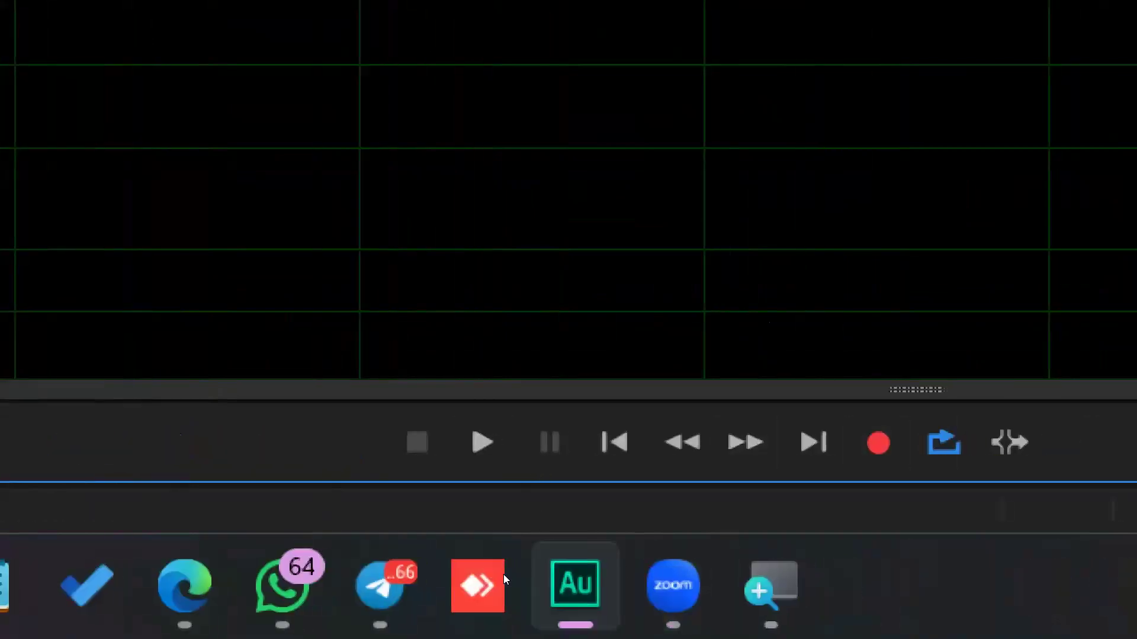
{"action": "key", "text": "space"}
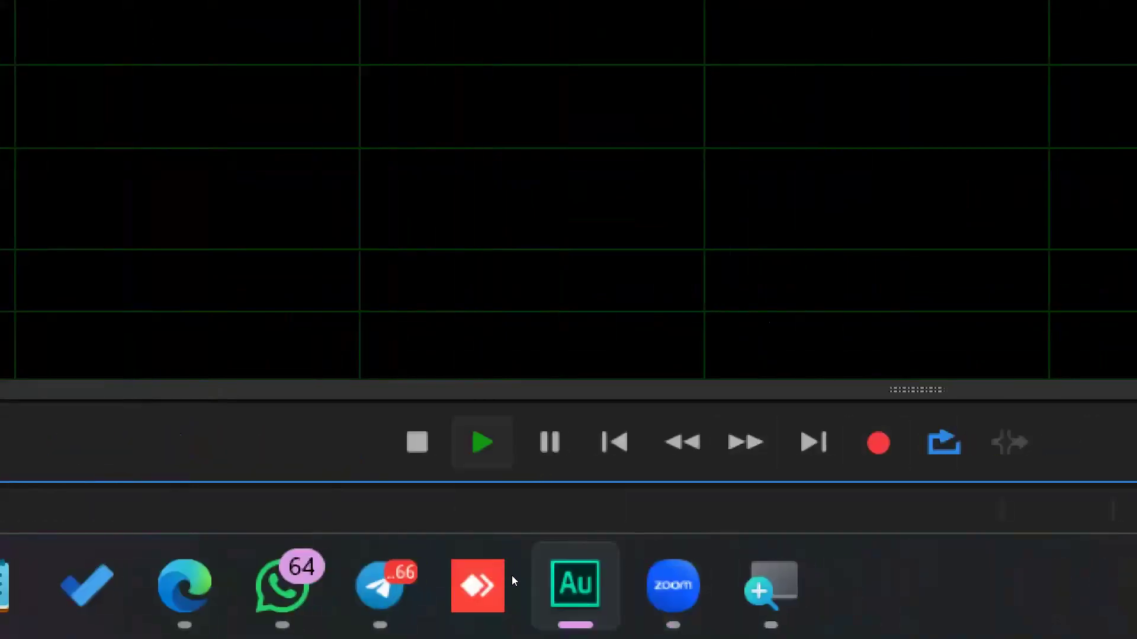
{"action": "key", "text": "ctrl+space"}
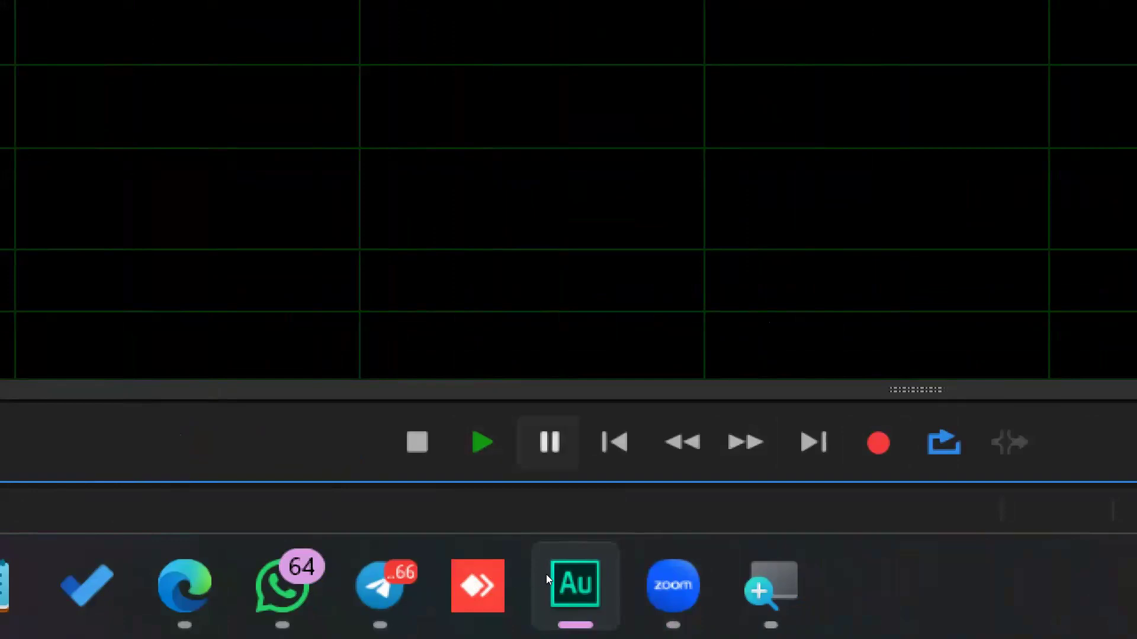
{"action": "key", "text": "space"}
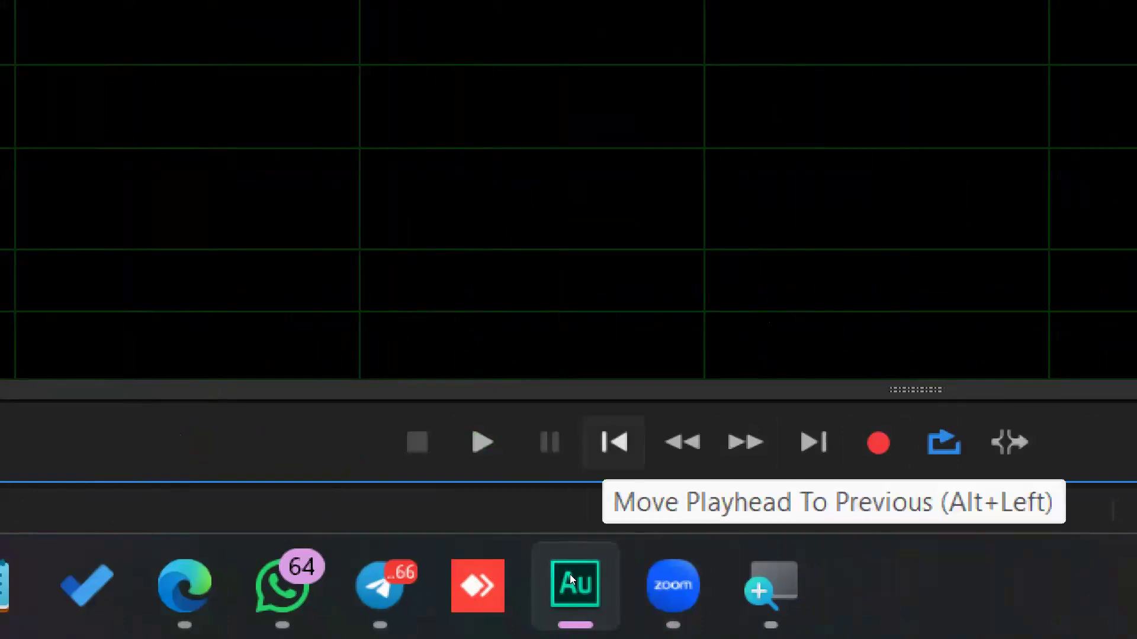
{"action": "key", "text": "alt+Right"}
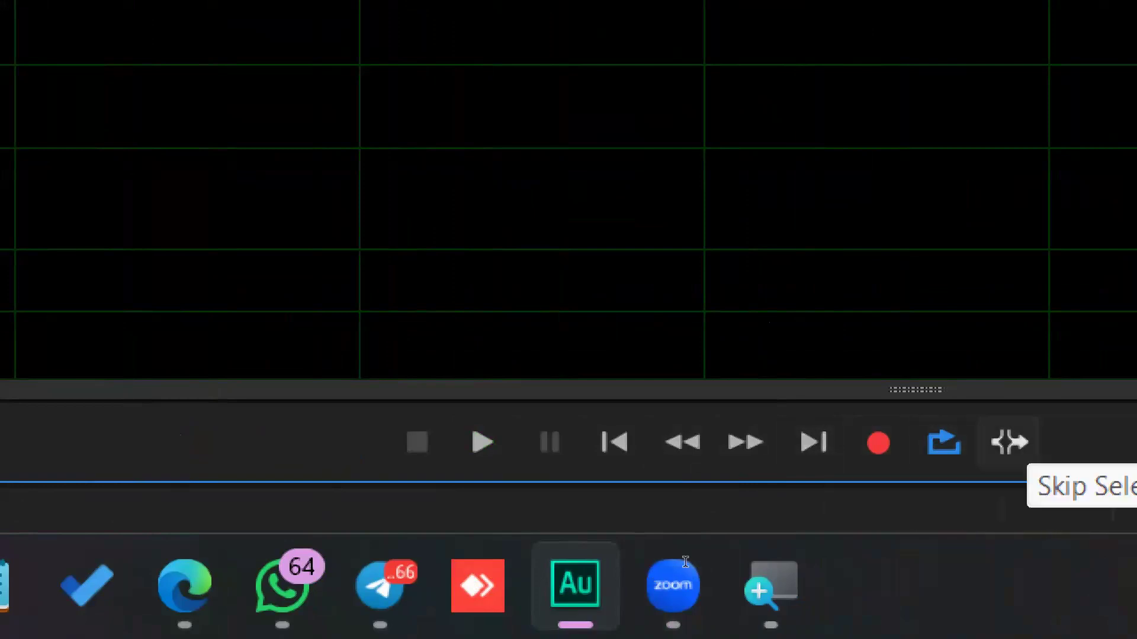
- Place the playhead at about 14:23 and examine the waveform there at higher time and amplitude magnification
{"action": "left_click", "coordinate": [579, 438]}
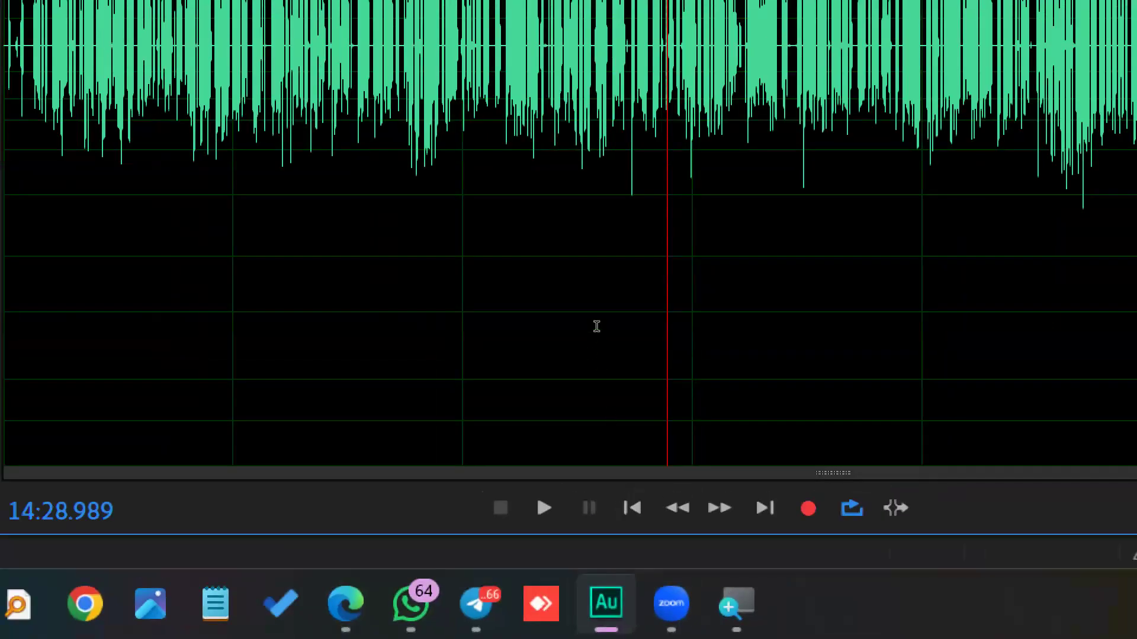
{"action": "key", "text": "Left"}
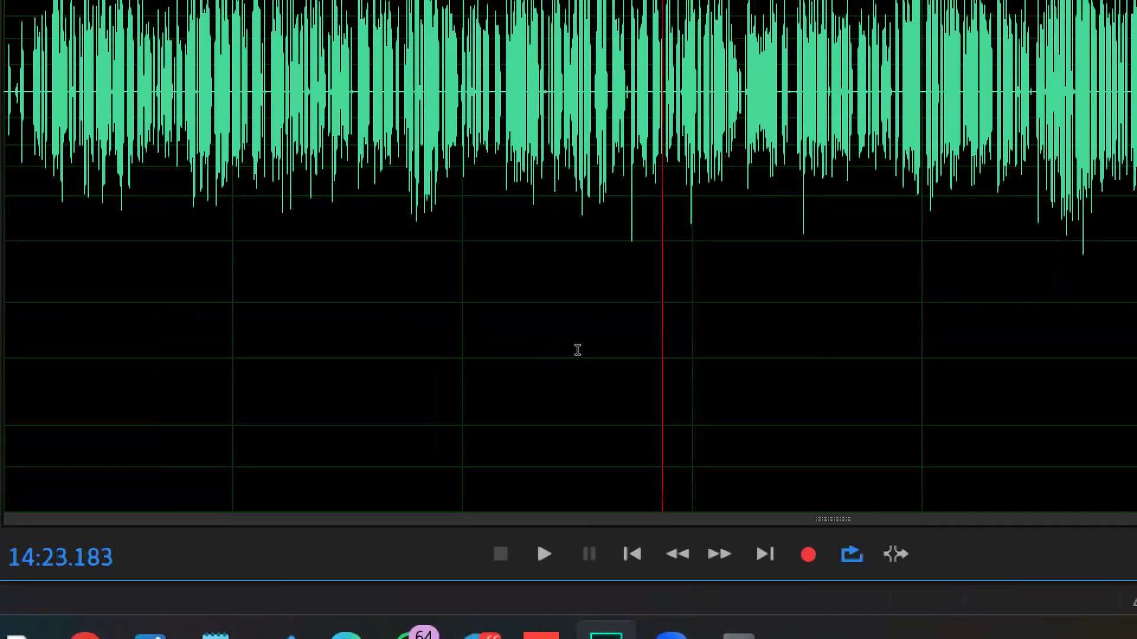
{"action": "key", "text": "equal"}
{"action": "key", "text": "alt+equal"}
{"action": "key", "text": "alt+equal"}
{"action": "key", "text": "alt+equal"}
{"action": "key", "text": "alt+equal"}
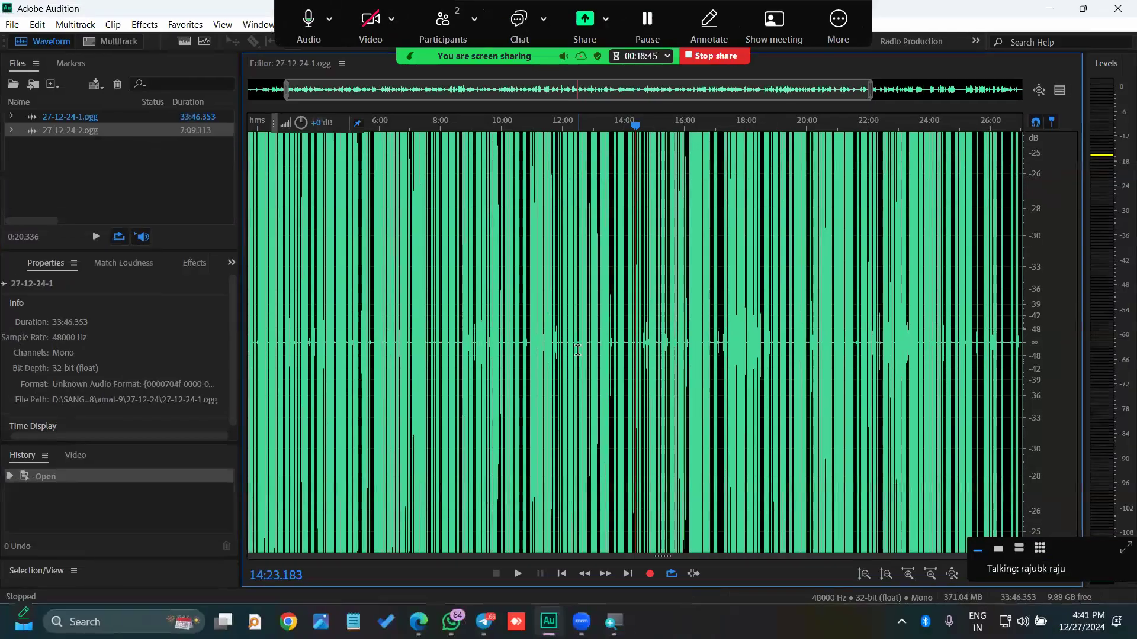
{"action": "key", "text": "equal"}
{"action": "key", "text": "equal"}
{"action": "key", "text": "equal"}
{"action": "key", "text": "equal"}
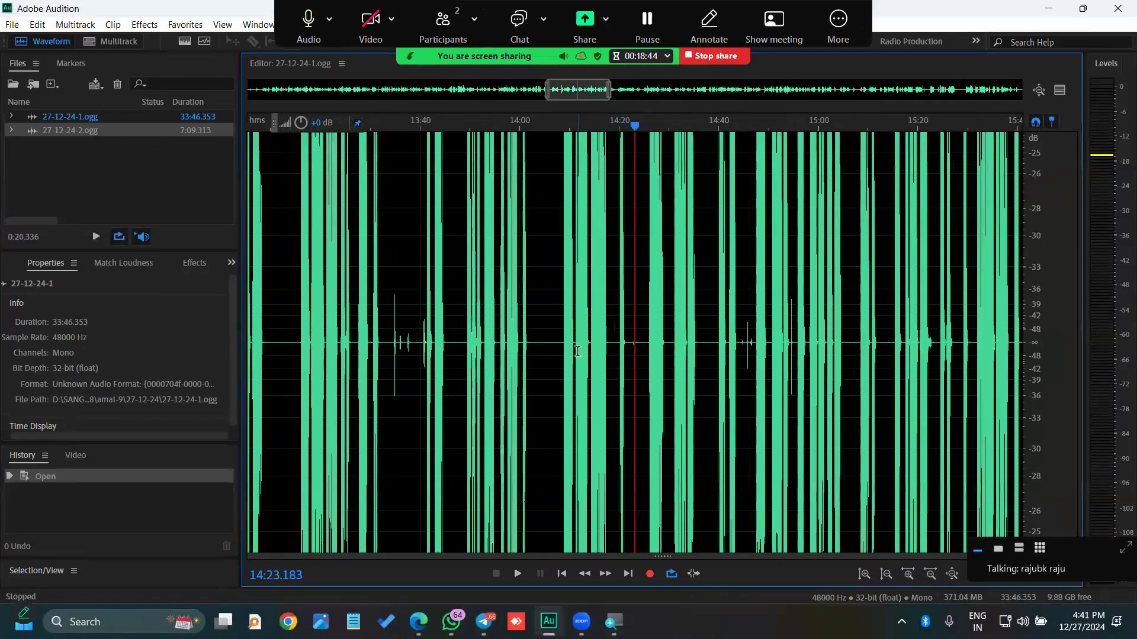
{"action": "key", "text": "equal"}
{"action": "key", "text": "alt+minus"}
{"action": "key", "text": "alt+minus"}
- Select the short sound from about 14:19 to 14:22, play it, and clear the selection during playback
{"action": "left_click", "coordinate": [584, 344]}
{"action": "left_click_drag", "start_coordinate": [584, 342], "coordinate": [618, 342]}
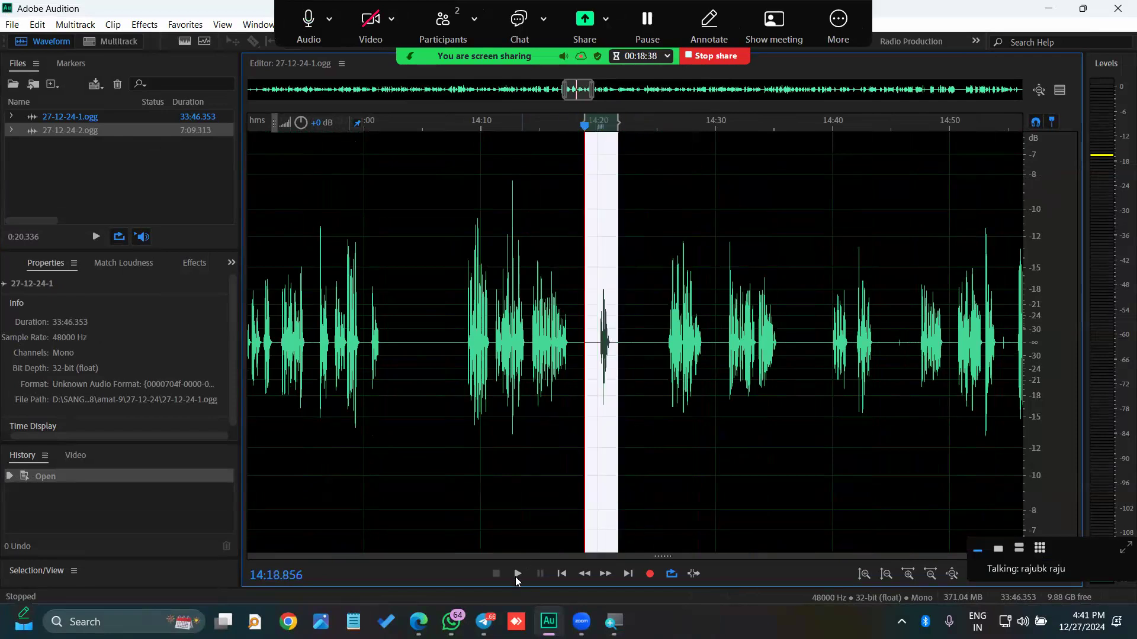
{"action": "left_click", "coordinate": [517, 574]}
{"action": "left_click", "coordinate": [593, 405]}
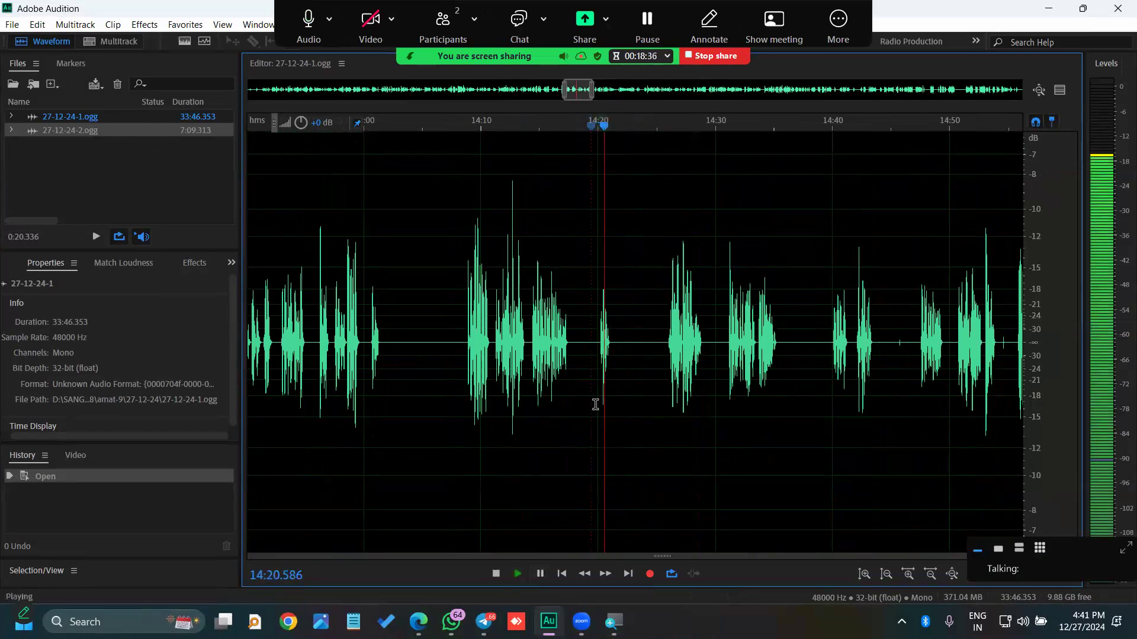
- Select the short sound from about 14:20.1 to 14:21.1 and turn off loop playback
{"action": "scroll", "coordinate": [598, 356], "scroll_direction": "up", "scroll_amount": 4}
{"action": "scroll", "coordinate": [598, 355], "scroll_direction": "up", "scroll_amount": 1}
{"action": "left_click_drag", "start_coordinate": [597, 355], "coordinate": [643, 367]}
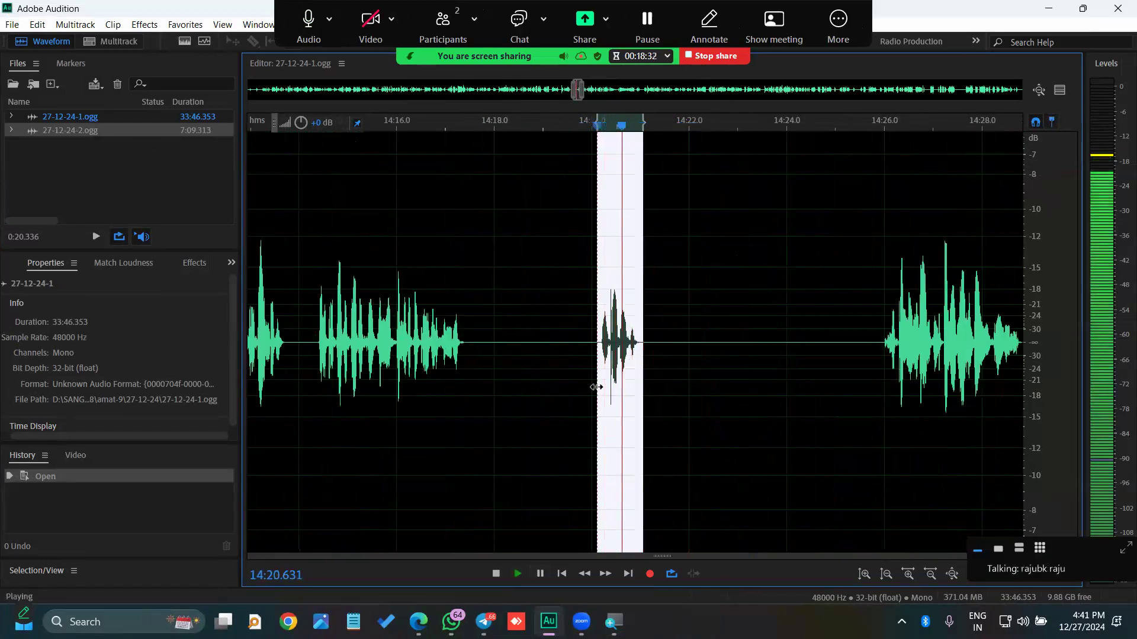
{"action": "left_click", "coordinate": [671, 574]}
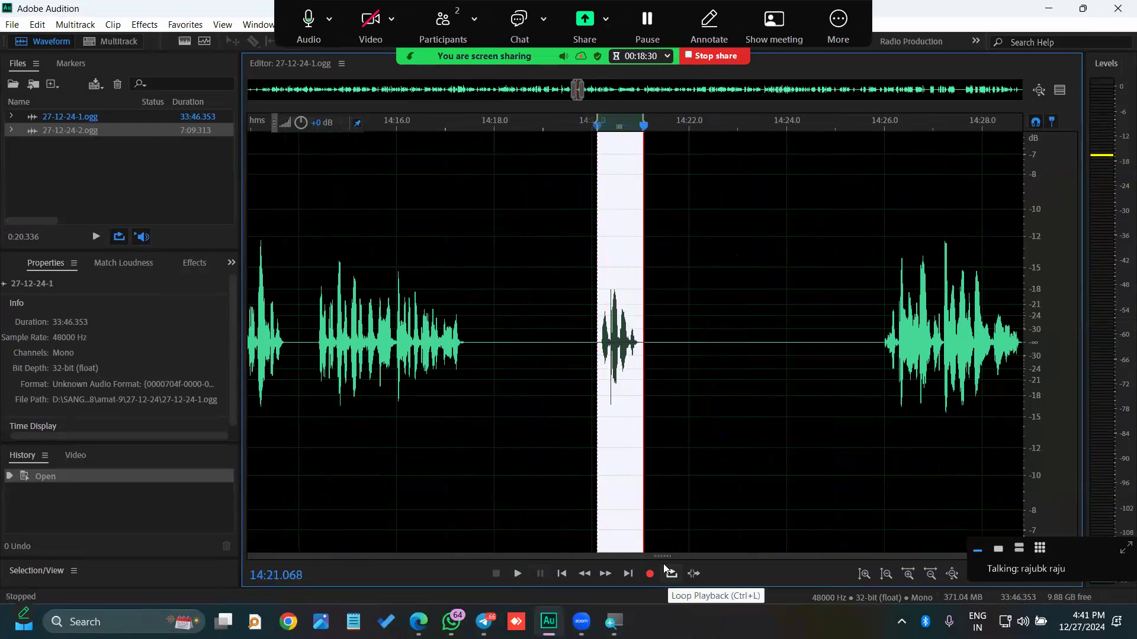
- Reselect the short sound from about 14:20.1 to 14:20.9, play it with loop playback off and on, and clear the selection
{"action": "left_click", "coordinate": [604, 341]}
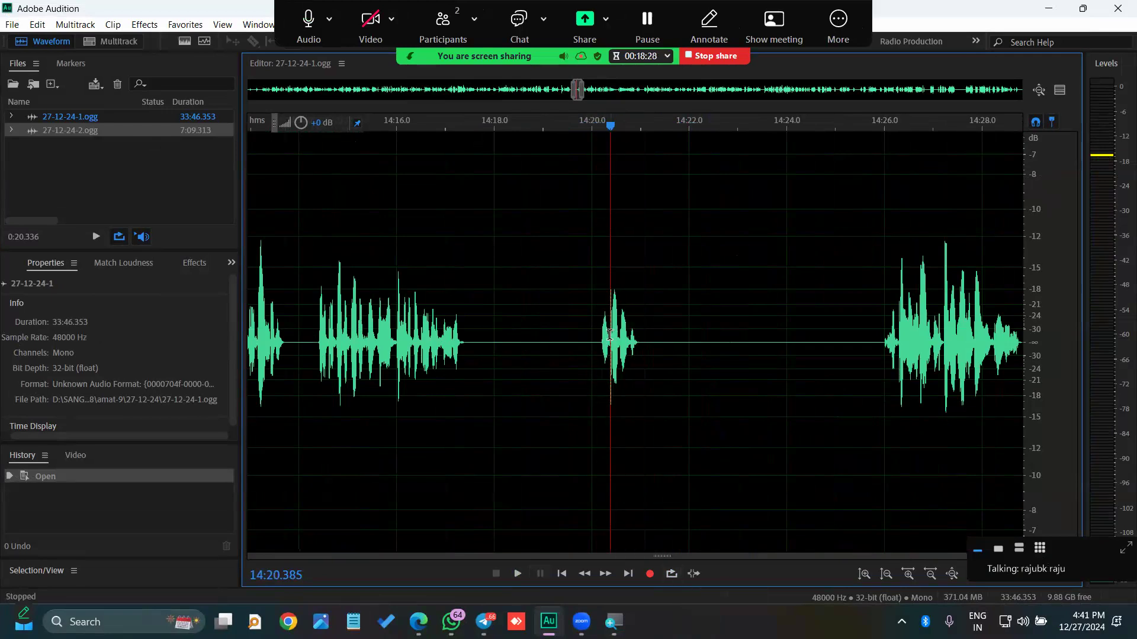
{"action": "left_click_drag", "start_coordinate": [598, 341], "coordinate": [637, 336]}
{"action": "key", "text": "space"}
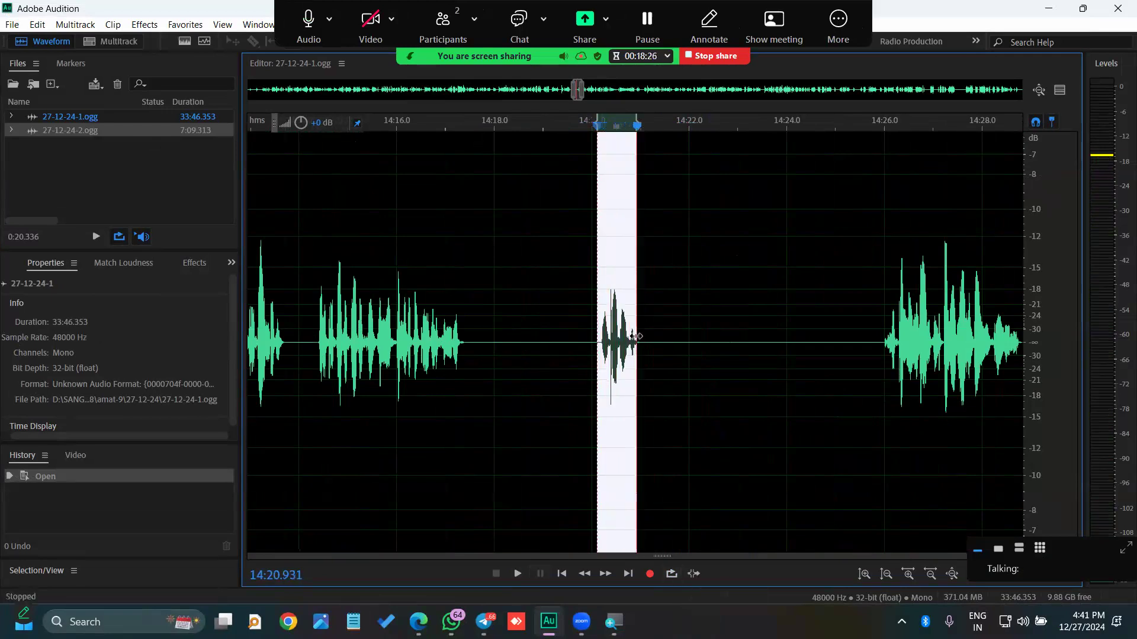
{"action": "key", "text": "space"}
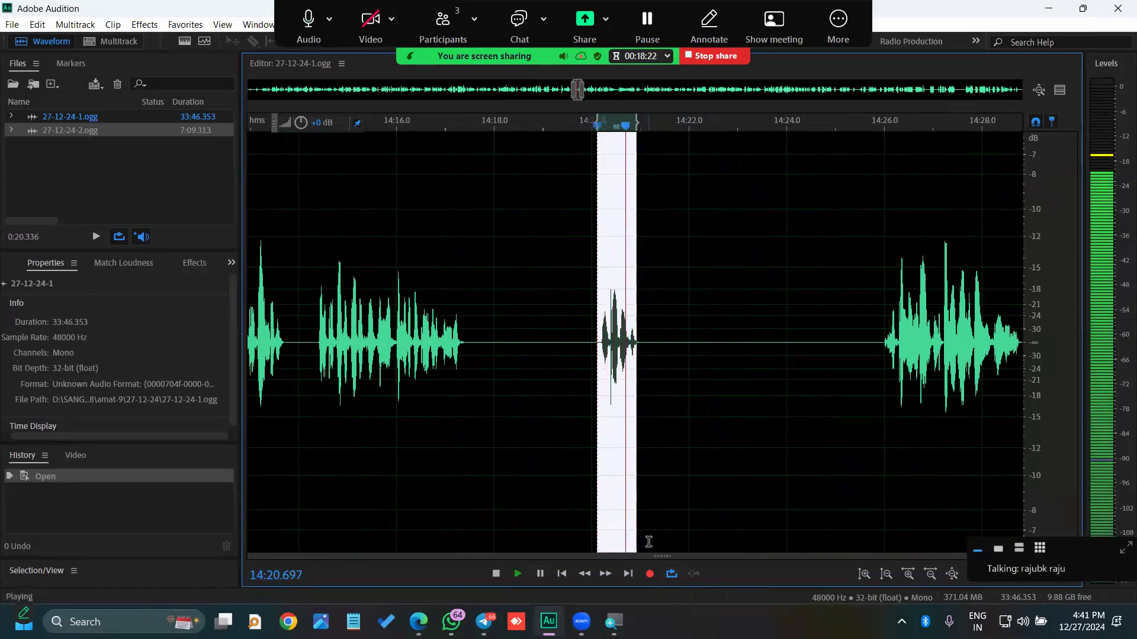
{"action": "left_click", "coordinate": [625, 426]}
- Play the phrase starting at about 14:31, and try selecting it from about 14:31.4 to 14:35
{"action": "scroll", "coordinate": [625, 426], "scroll_direction": "down", "scroll_amount": 2}
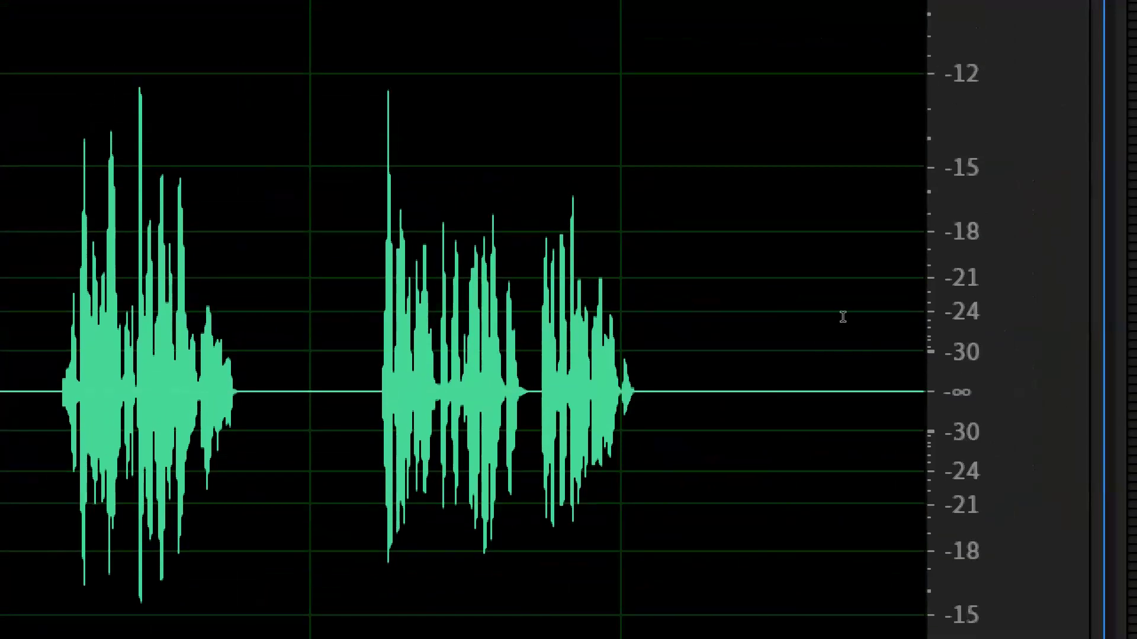
{"action": "key", "text": "space"}
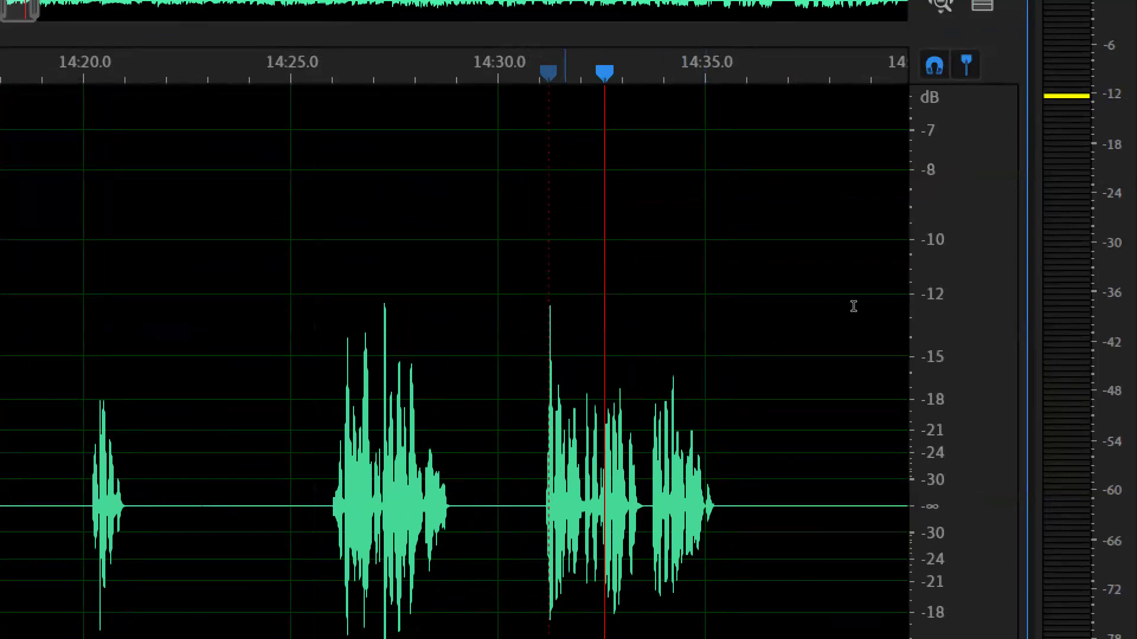
{"action": "left_click_drag", "start_coordinate": [557, 296], "coordinate": [705, 296]}
{"action": "left_click", "coordinate": [881, 242]}
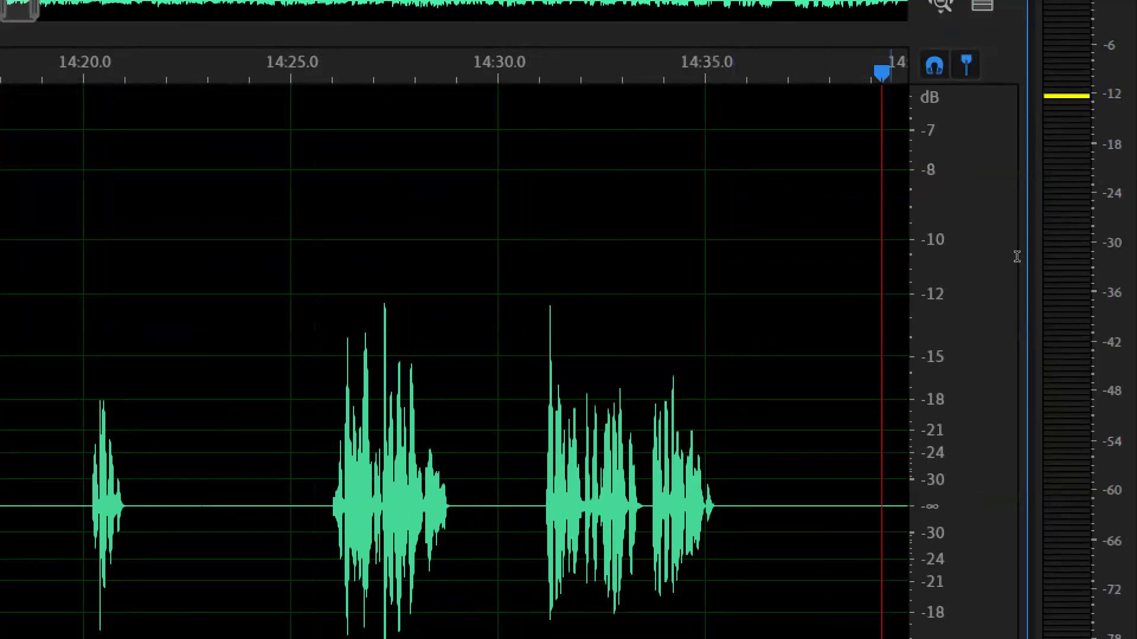
- Select the passage from about 14:31.4 to 14:33.6, play it against the level meter, clear the selection and stop playback
{"action": "left_click_drag", "start_coordinate": [556, 290], "coordinate": [646, 288]}
{"action": "key", "text": "space"}
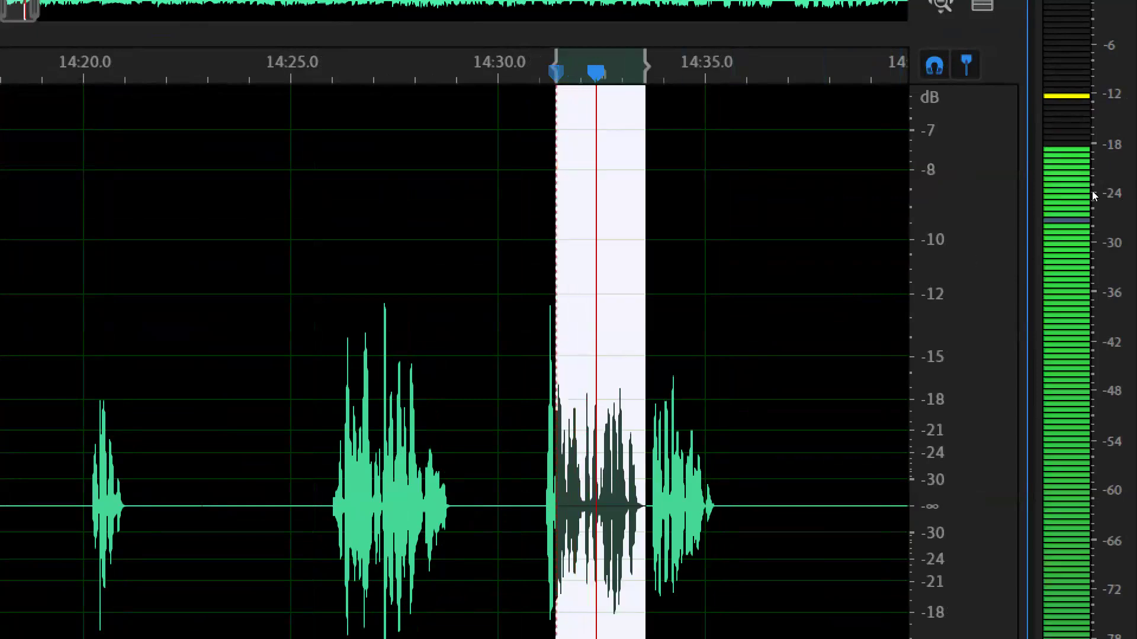
{"action": "left_click", "coordinate": [759, 293]}
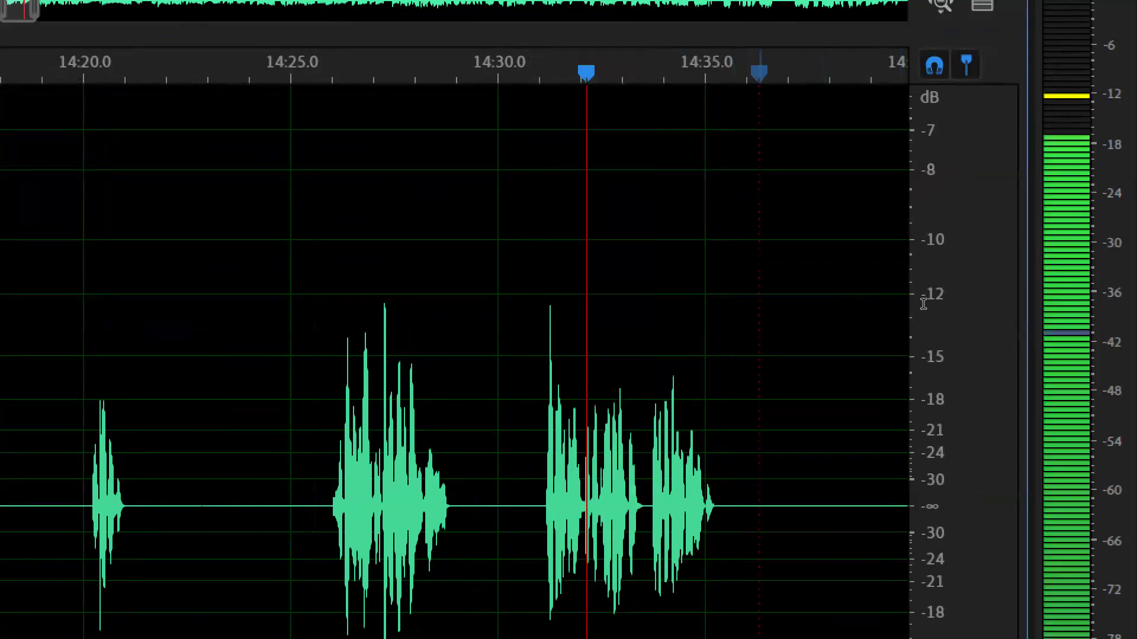
{"action": "key", "text": "space"}
- Examine the decibel scale beside the waveform at several amplitude and time magnifications
{"action": "scroll", "coordinate": [1040, 280], "scroll_direction": "up", "scroll_amount": 3}
{"action": "scroll", "coordinate": [1041, 281], "scroll_direction": "down", "scroll_amount": 3}
{"action": "scroll", "coordinate": [1040, 281], "scroll_direction": "up", "scroll_amount": 3}
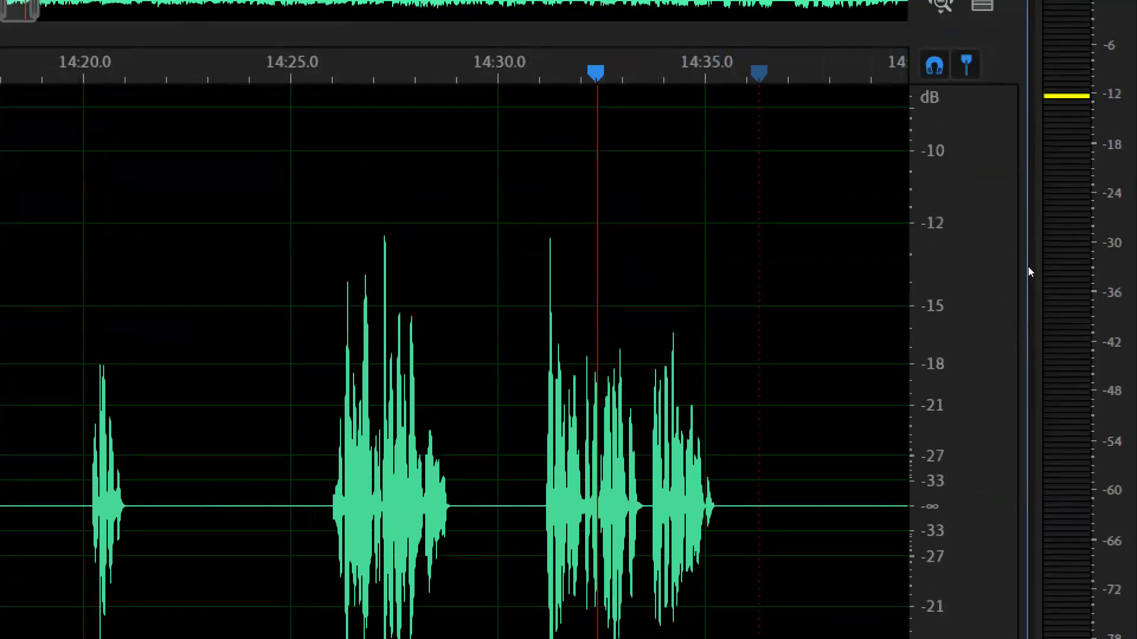
{"action": "scroll", "coordinate": [1025, 266], "scroll_direction": "up", "scroll_amount": 1}
{"action": "left_click", "coordinate": [1118, 135]}
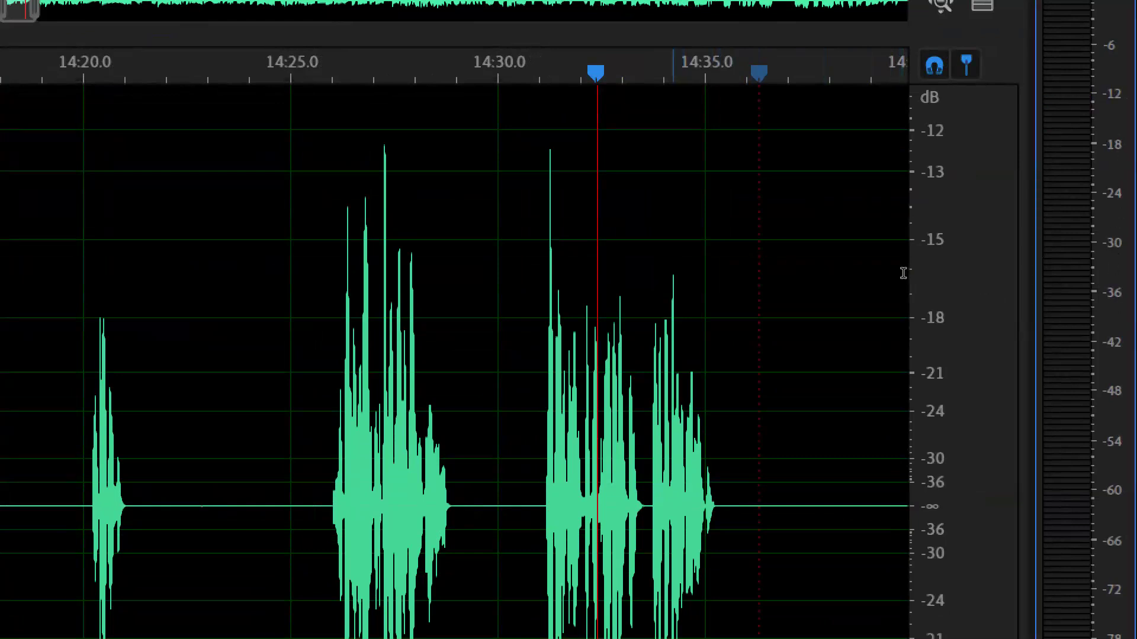
{"action": "scroll", "coordinate": [903, 273], "scroll_direction": "down", "scroll_amount": 4}
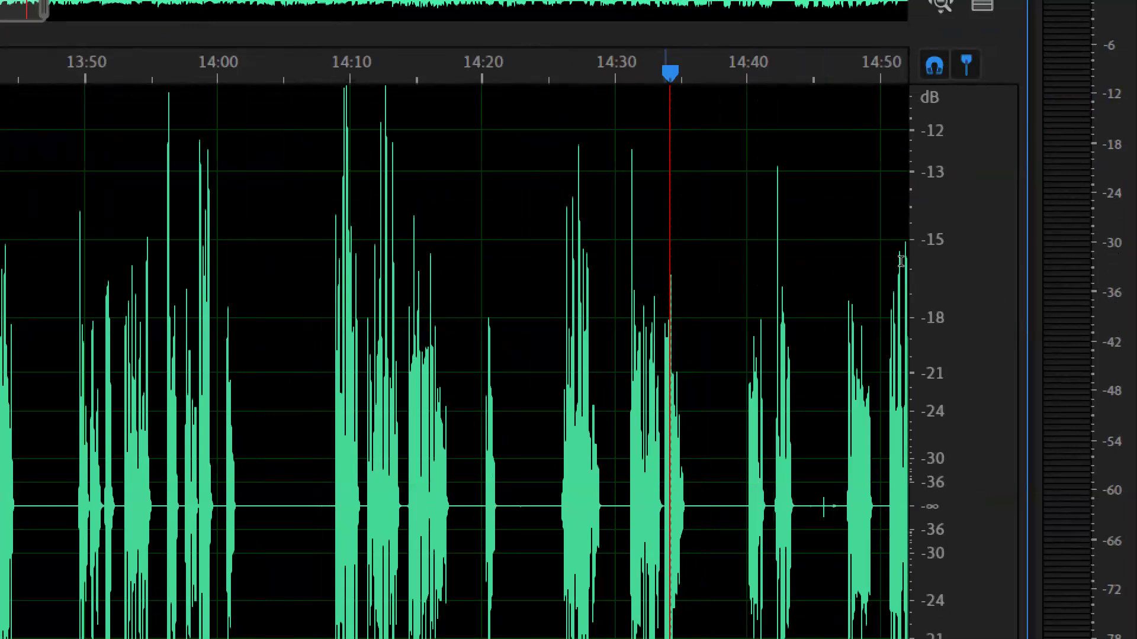
{"action": "scroll", "coordinate": [901, 262], "scroll_direction": "down", "scroll_amount": 5}
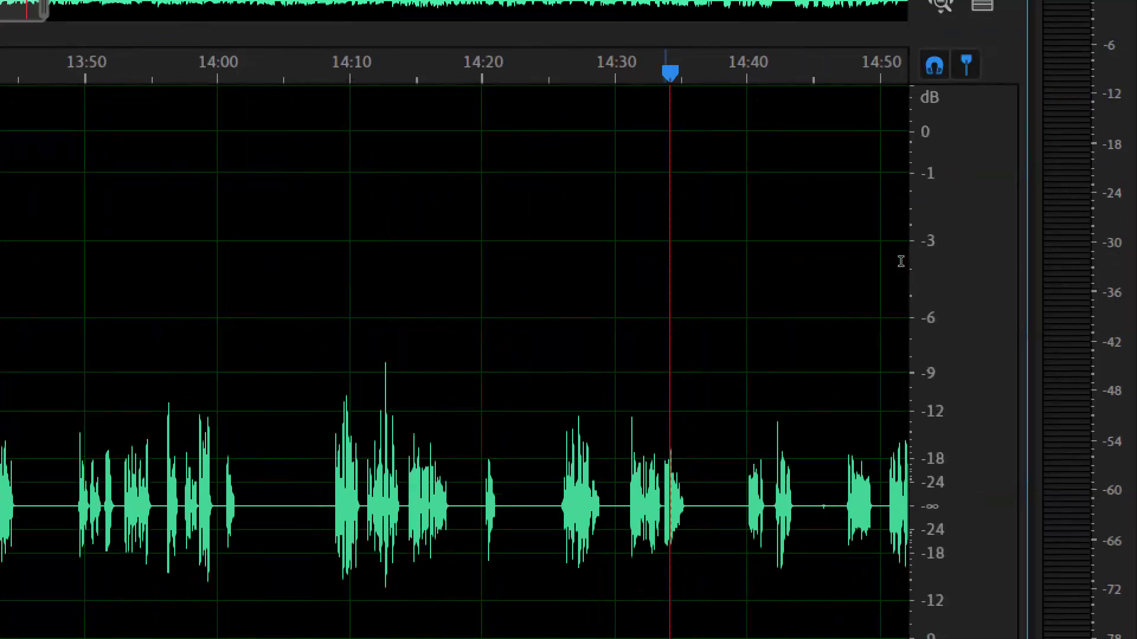
{"action": "scroll", "coordinate": [1026, 299], "scroll_direction": "up", "scroll_amount": 2}
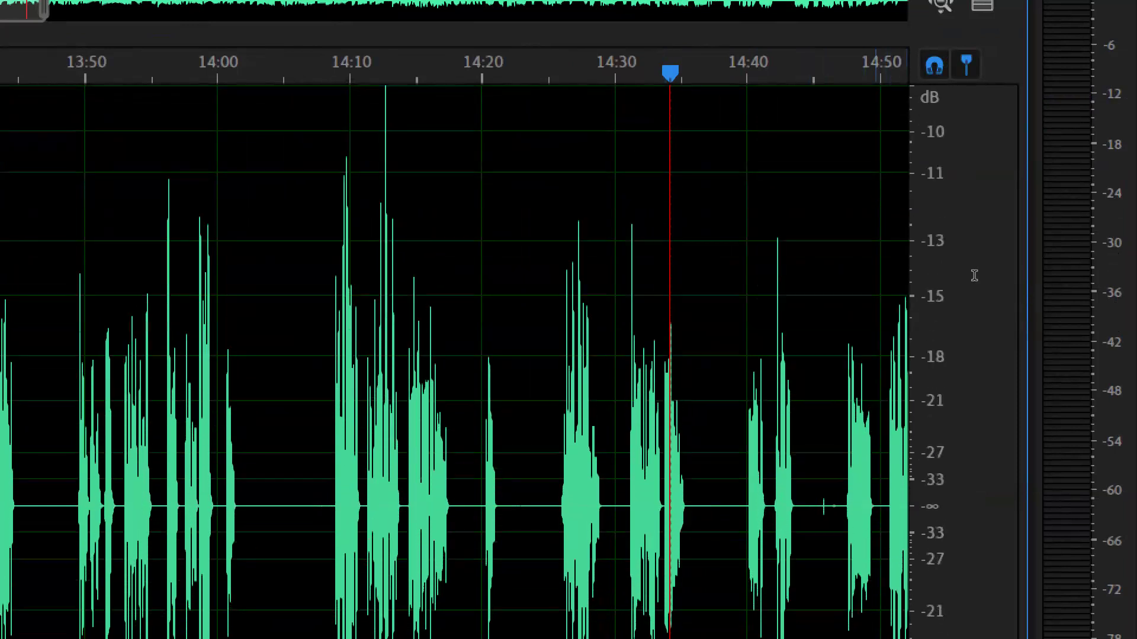
{"action": "scroll", "coordinate": [883, 223], "scroll_direction": "down", "scroll_amount": 1}
- Select the passage from about 14:08 to 14:52 and check it against the amplitude scale
{"action": "left_click_drag", "start_coordinate": [786, 215], "coordinate": [1010, 219]}
{"action": "scroll", "coordinate": [994, 237], "scroll_direction": "down", "scroll_amount": 3}
{"action": "scroll", "coordinate": [995, 237], "scroll_direction": "up", "scroll_amount": 4}
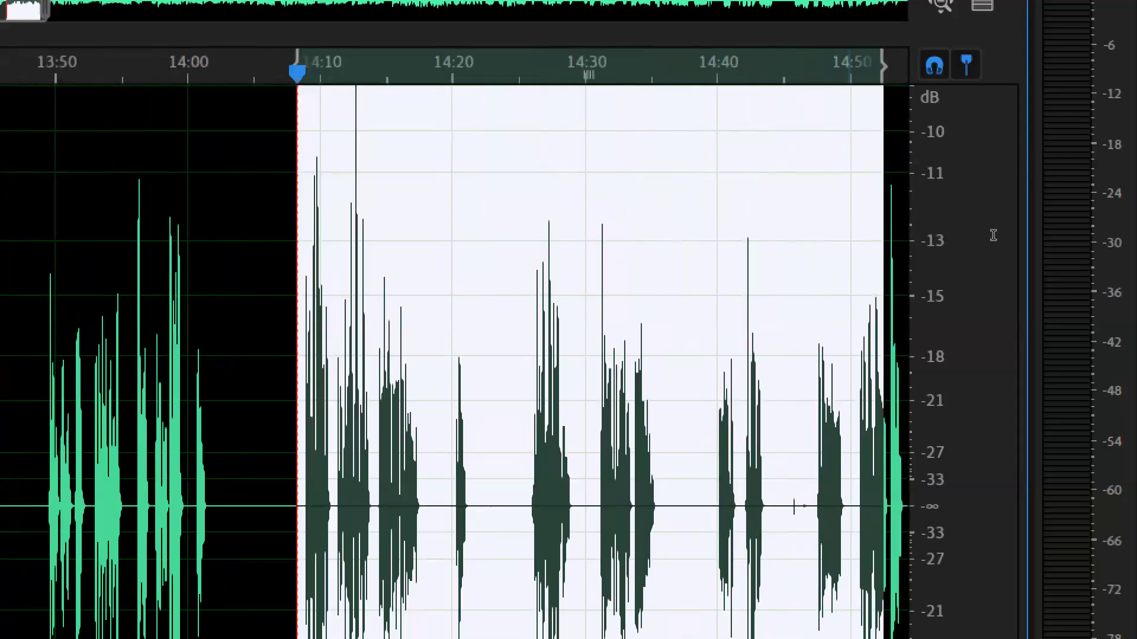
- Compare the selected passage's peaks with the decibel scale at several amplitude magnifications
{"action": "scroll", "coordinate": [993, 235], "scroll_direction": "down", "scroll_amount": 2}
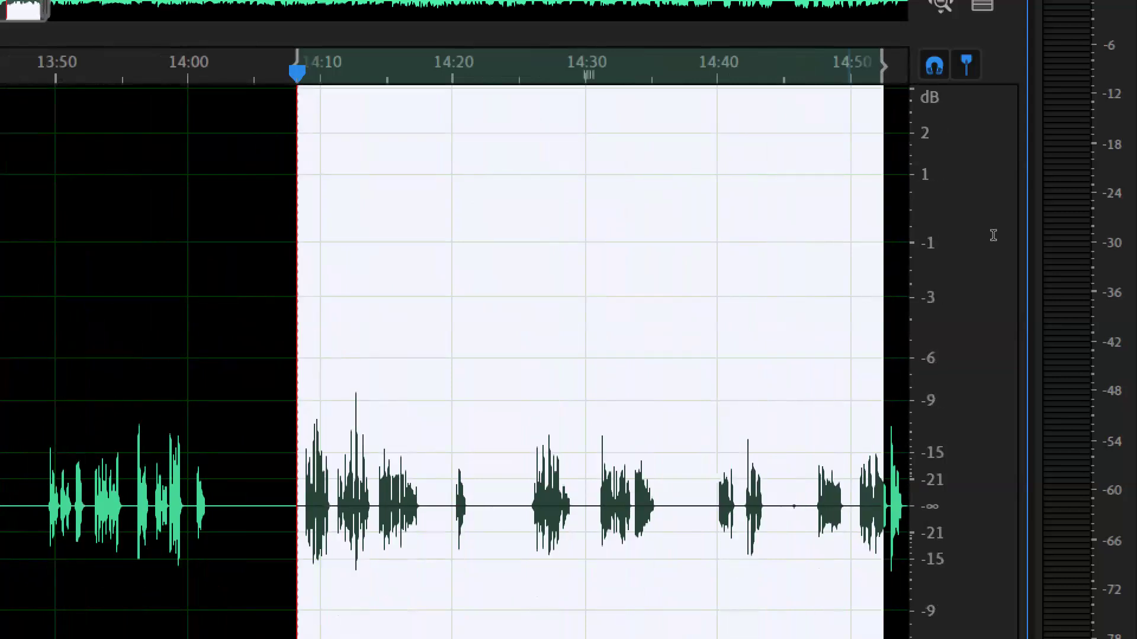
{"action": "scroll", "coordinate": [993, 235], "scroll_direction": "up", "scroll_amount": 2}
{"action": "scroll", "coordinate": [993, 235], "scroll_direction": "up", "scroll_amount": 2}
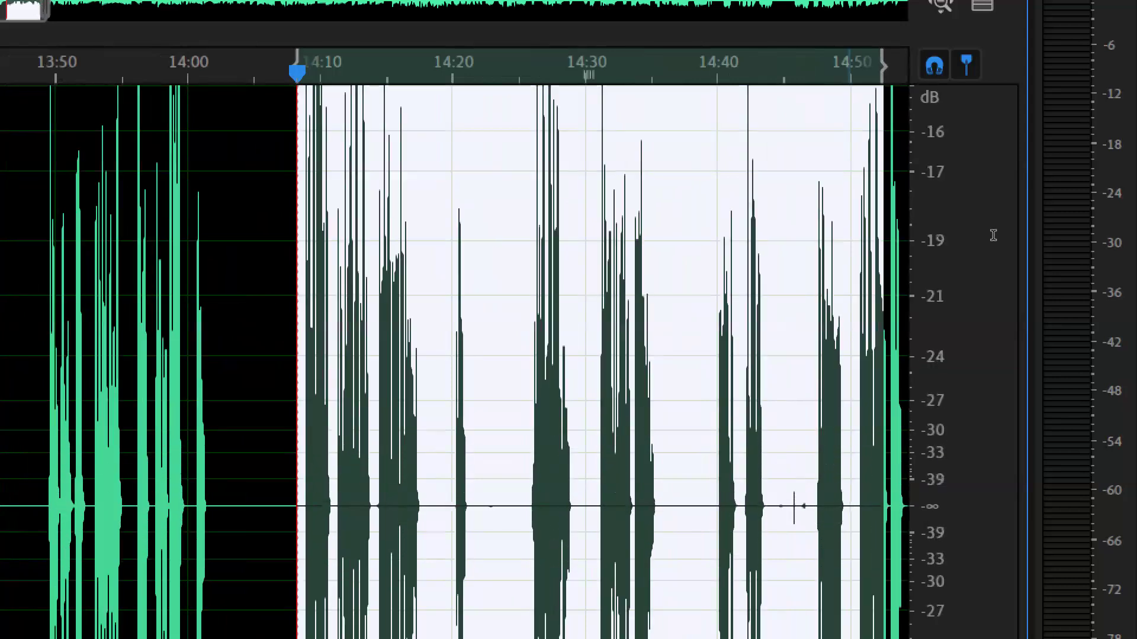
{"action": "scroll", "coordinate": [993, 235], "scroll_direction": "down", "scroll_amount": 3}
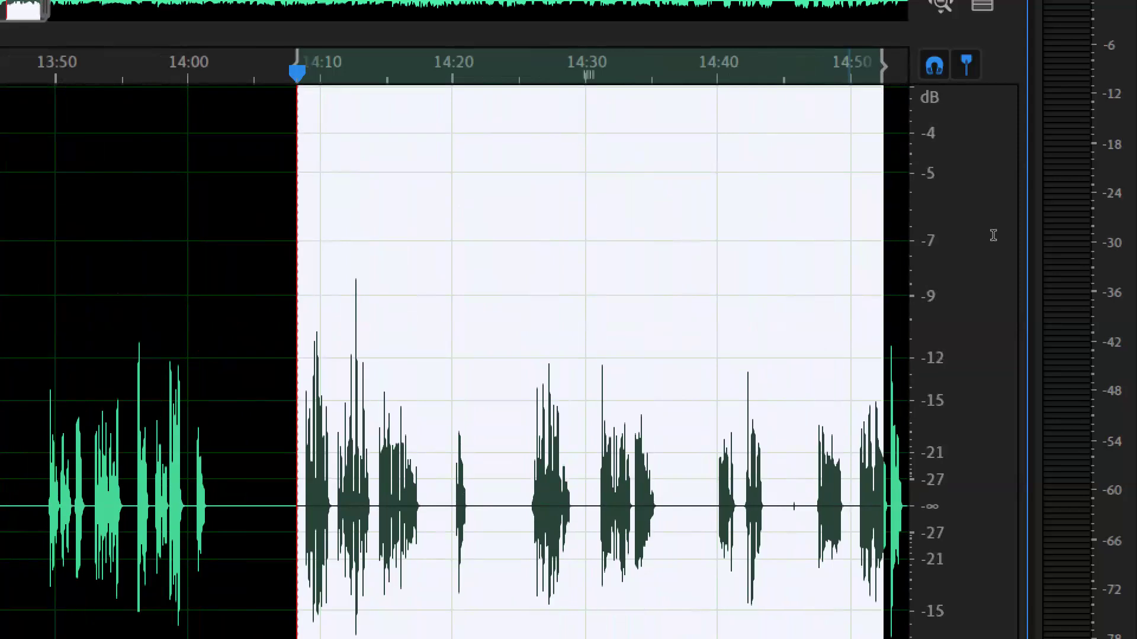
- Select the passage from 14:10 to about 14:29, check it against the decibel scale at different amplitude magnifications, and clear the selection
{"action": "left_click_drag", "start_coordinate": [321, 294], "coordinate": [575, 294]}
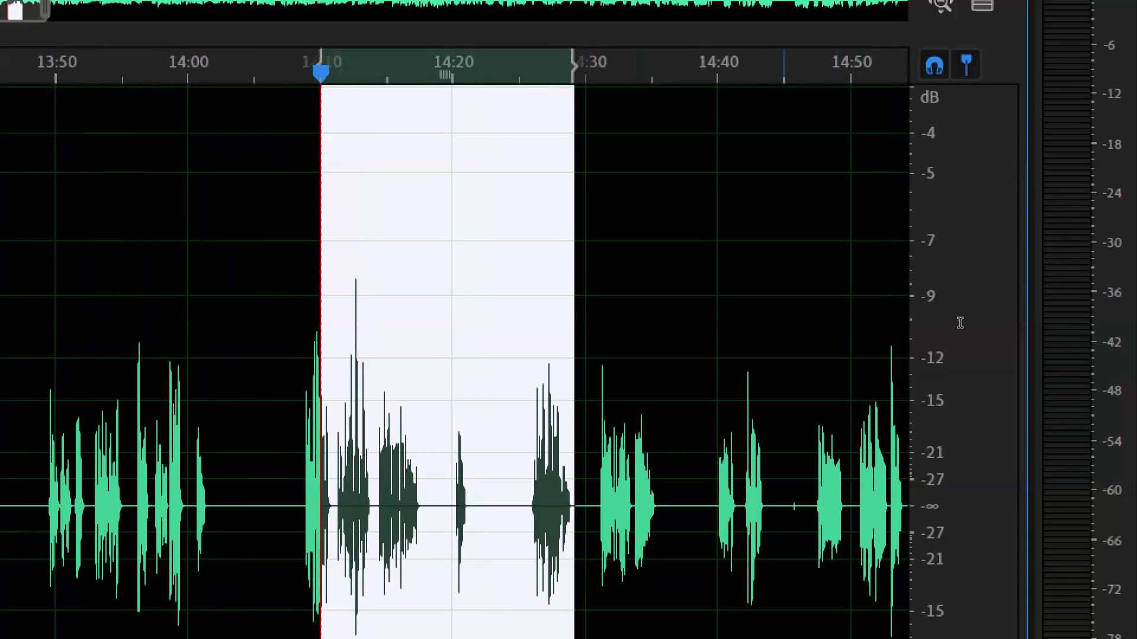
{"action": "scroll", "coordinate": [959, 323], "scroll_direction": "up", "scroll_amount": 2}
{"action": "scroll", "coordinate": [959, 323], "scroll_direction": "down", "scroll_amount": 3}
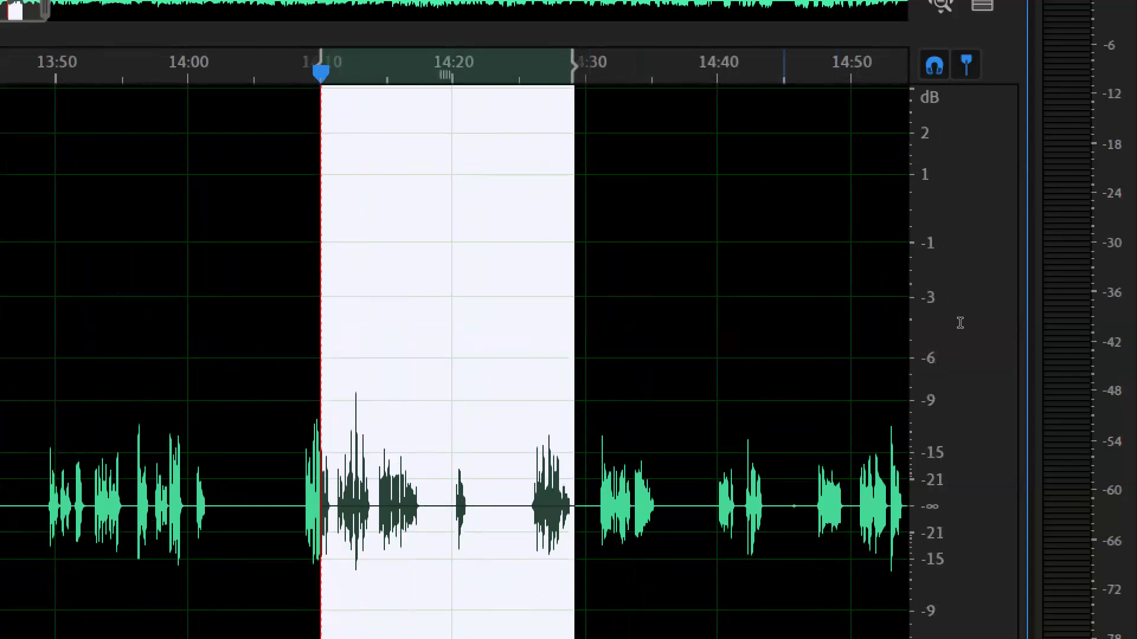
{"action": "left_click", "coordinate": [925, 286]}
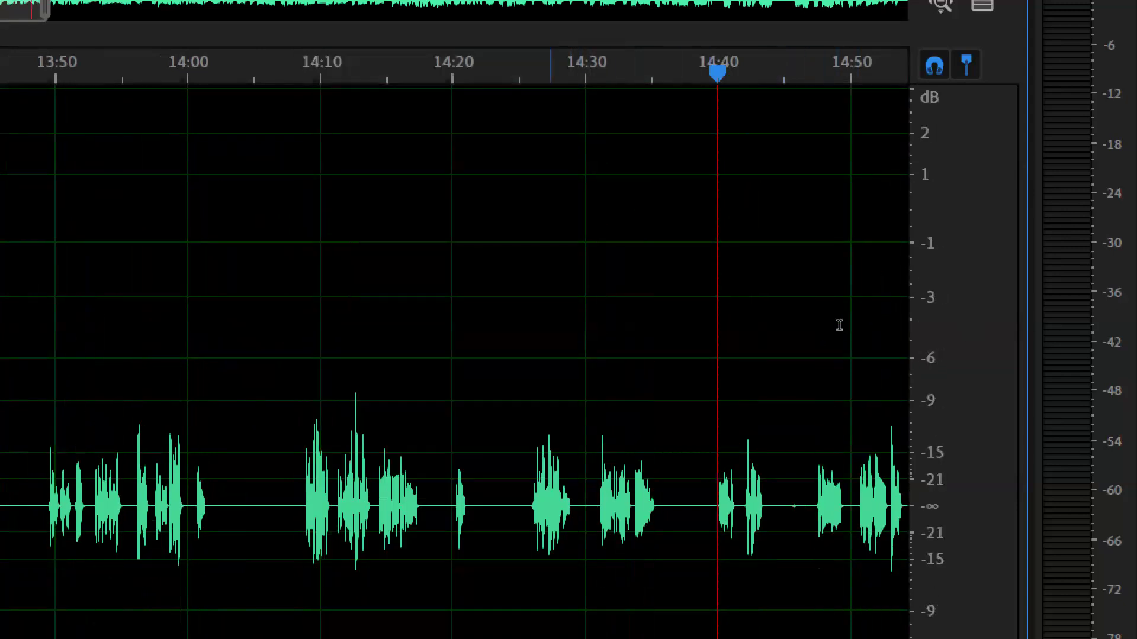
- Select the phrase from about 14:25 to 14:31, play it against the level meter, clear the selection and stop playback
{"action": "left_click_drag", "start_coordinate": [826, 324], "coordinate": [868, 321]}
{"action": "key", "text": "space"}
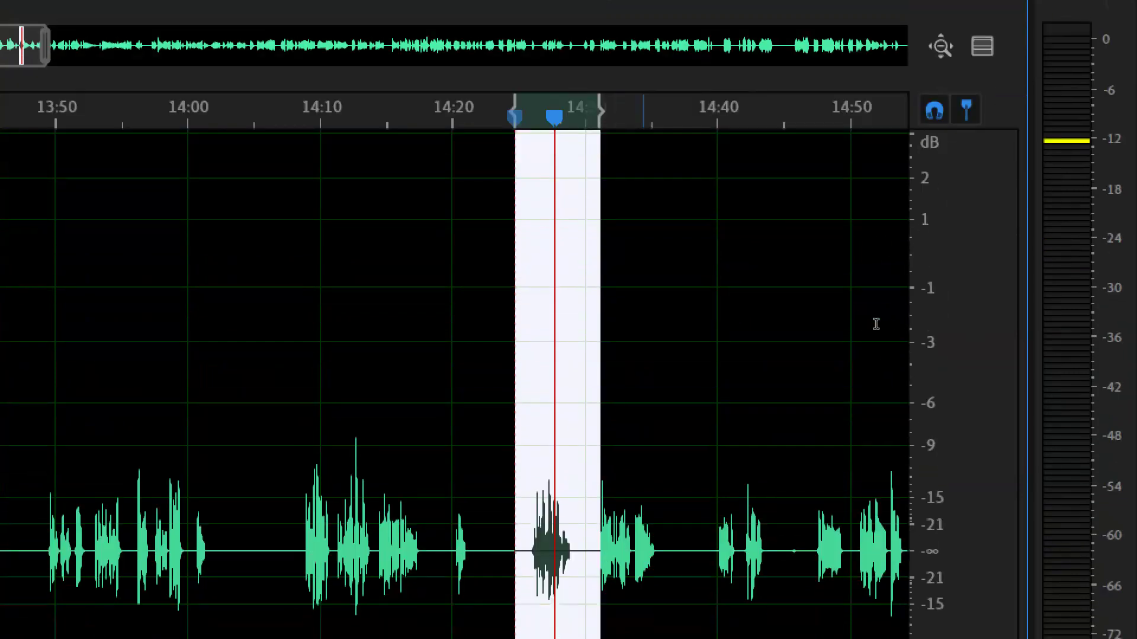
{"action": "left_click", "coordinate": [876, 447]}
{"action": "key", "text": "space"}
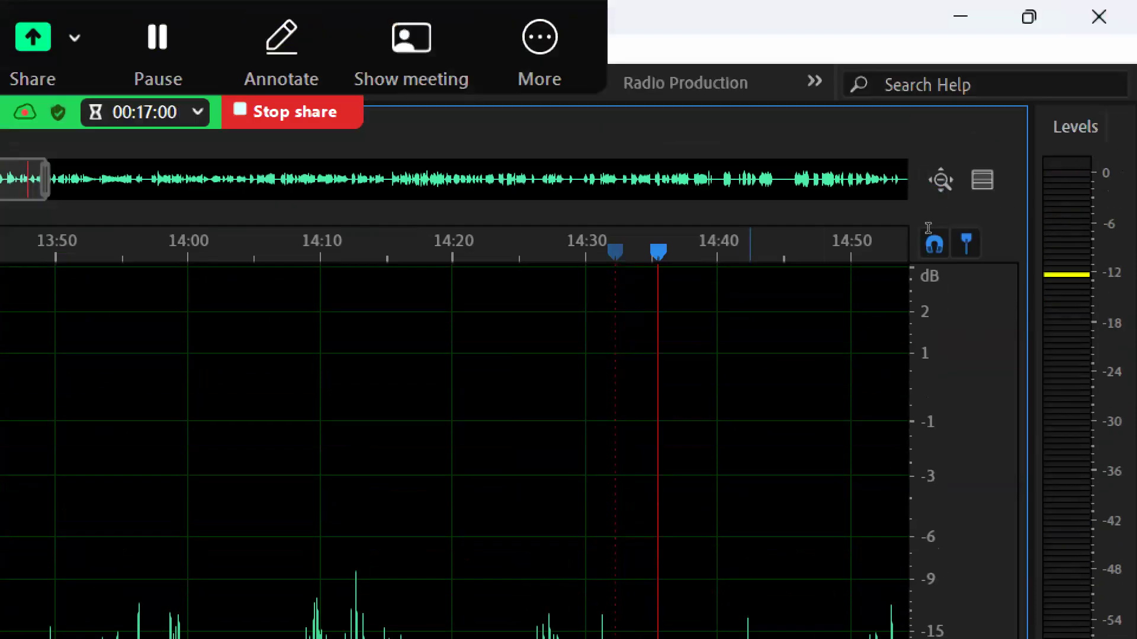
{"action": "left_click", "coordinate": [923, 67]}
- Show a wider stretch of the recording and demonstrate zooming the amplitude in and out
{"action": "scroll", "coordinate": [977, 47], "scroll_direction": "down", "scroll_amount": 1}
{"action": "scroll", "coordinate": [986, 179], "scroll_direction": "down", "scroll_amount": 2}
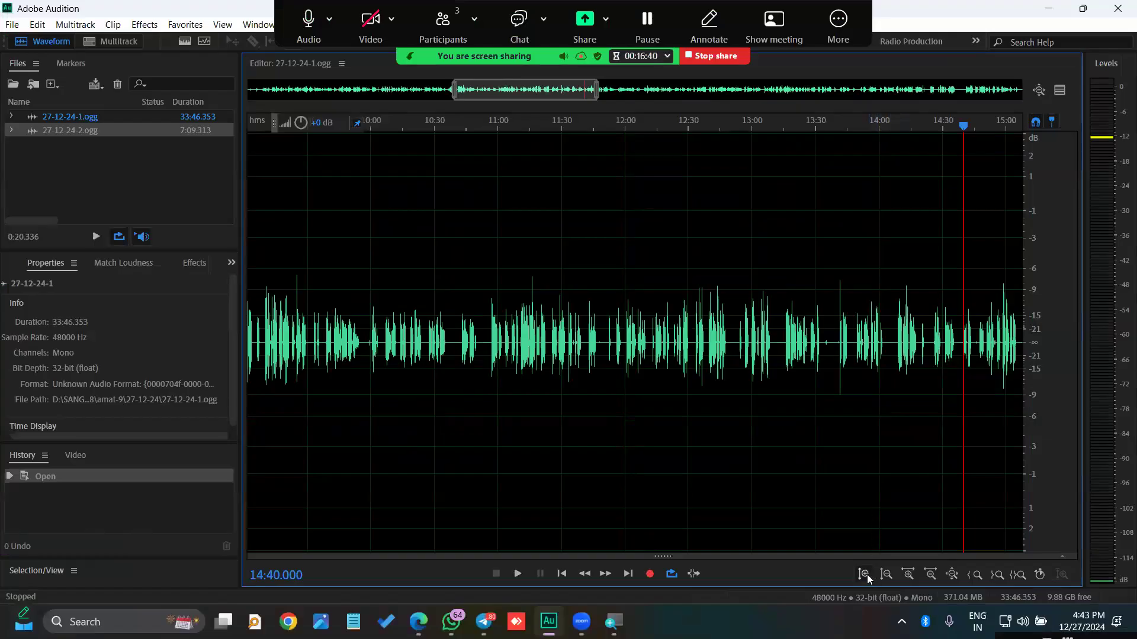
{"action": "left_click", "coordinate": [867, 574]}
{"action": "left_click", "coordinate": [866, 575]}
{"action": "left_click", "coordinate": [867, 574]}
{"action": "left_click", "coordinate": [886, 574]}
{"action": "left_click", "coordinate": [885, 574]}
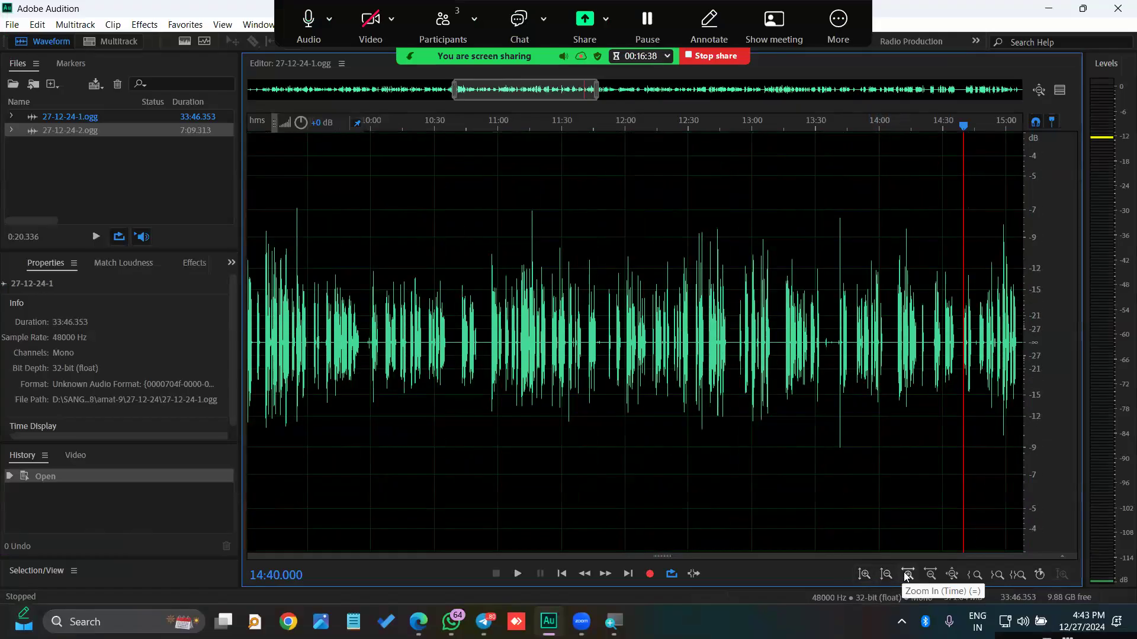
- Zoom the time axis in and out around 14:40, and fit the whole recording on all axes
{"action": "left_click", "coordinate": [907, 575]}
{"action": "left_click", "coordinate": [908, 574]}
{"action": "left_click", "coordinate": [908, 575]}
{"action": "left_click", "coordinate": [908, 574]}
{"action": "left_click", "coordinate": [907, 574]}
{"action": "left_click", "coordinate": [931, 575]}
{"action": "left_click", "coordinate": [930, 575]}
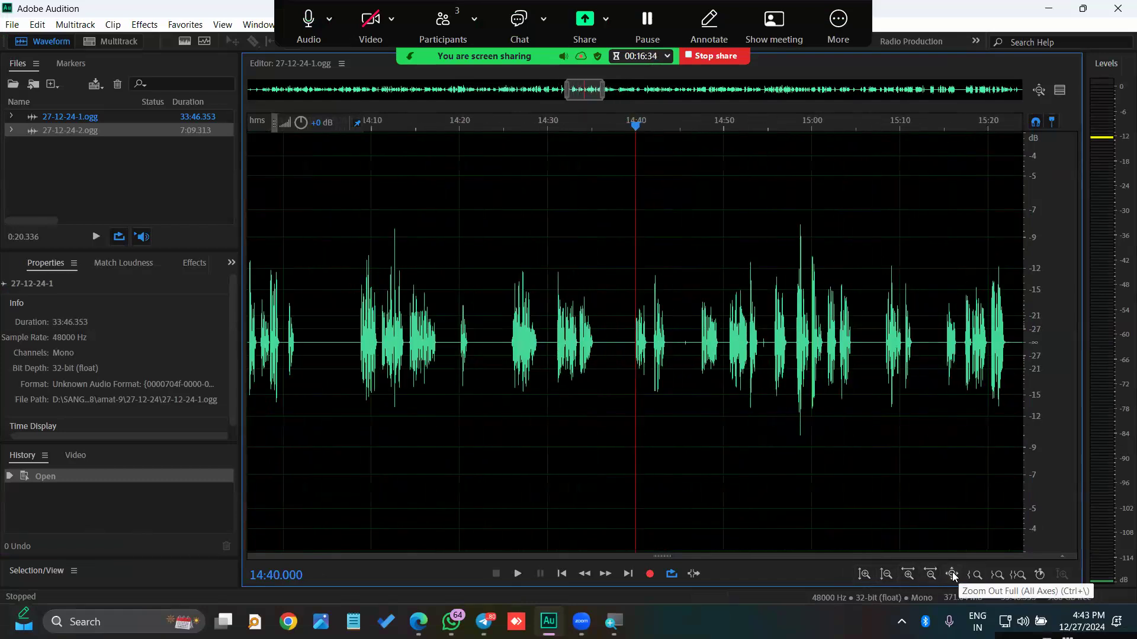
{"action": "left_click", "coordinate": [952, 574]}
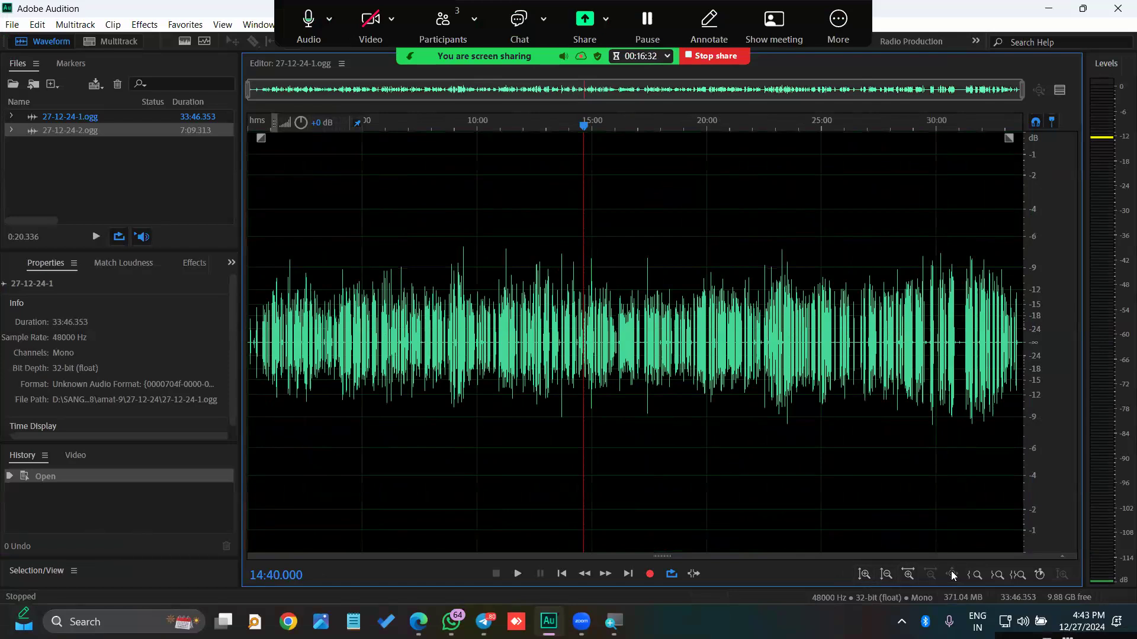
- Move the playhead to the end of the recording and back to its start
{"action": "left_click", "coordinate": [945, 497]}
{"action": "key", "text": "End"}
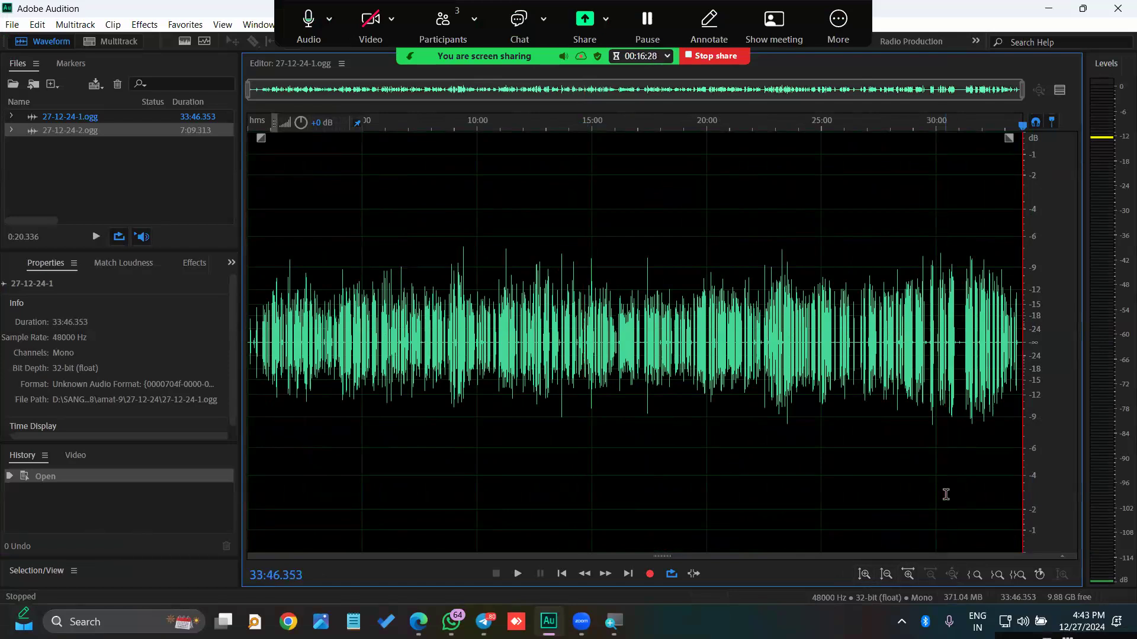
{"action": "key", "text": "Home"}
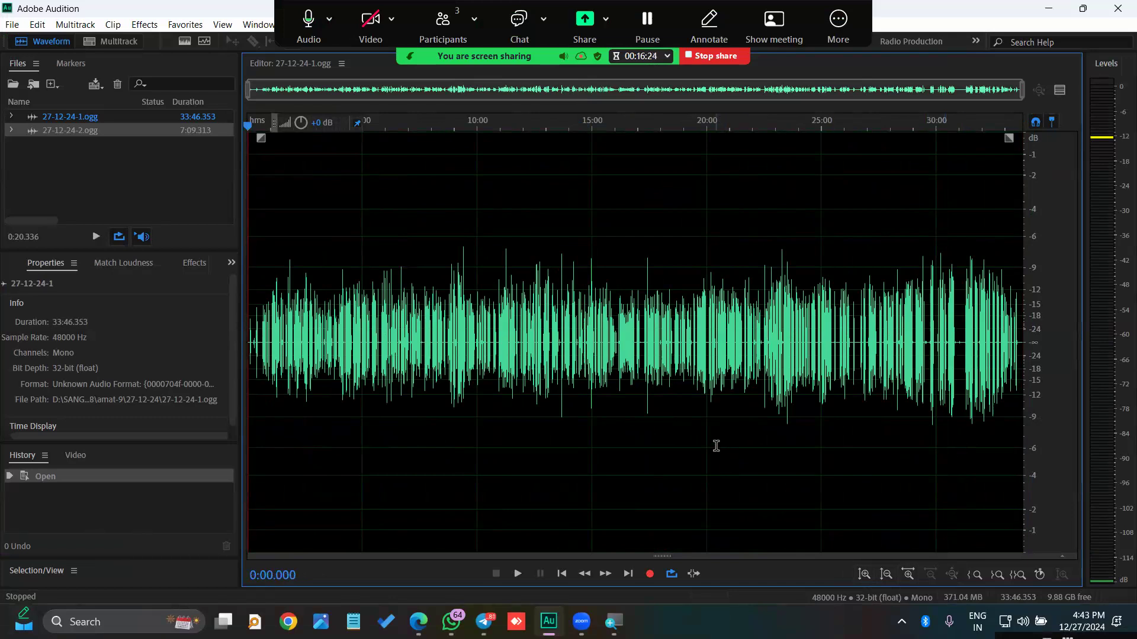
- Magnify the full waveform's amplitude by two levels, and reduce it by four levels
{"action": "key", "text": "alt+equal"}
{"action": "key", "text": "alt+equal"}
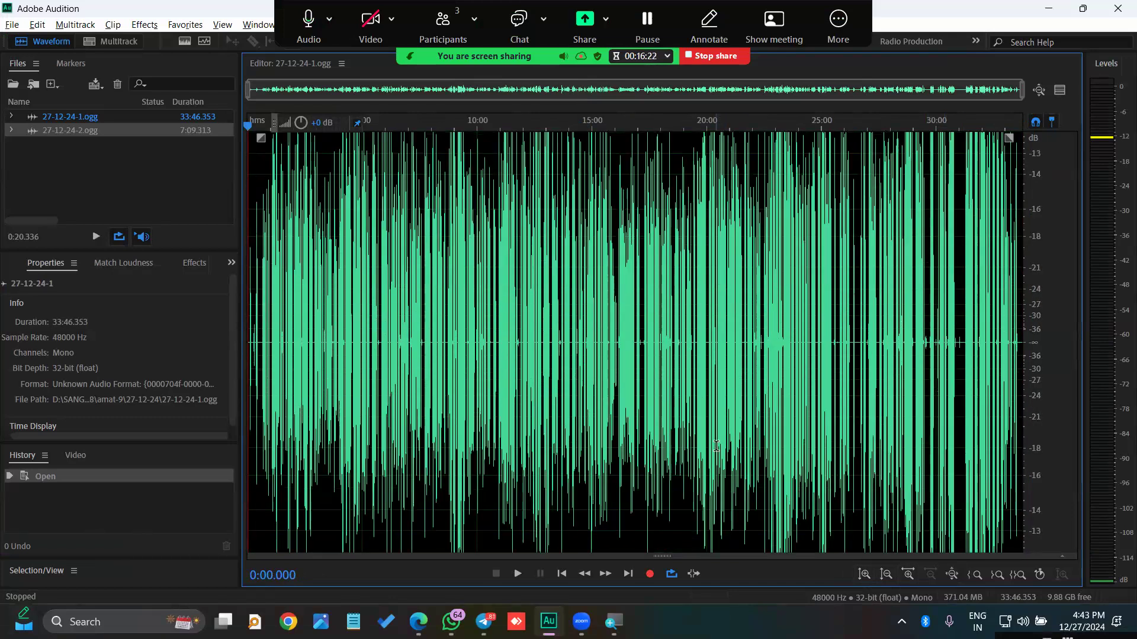
{"action": "key", "text": "alt+minus"}
{"action": "key", "text": "alt+minus"}
{"action": "key", "text": "alt+minus"}
{"action": "key", "text": "alt+minus"}
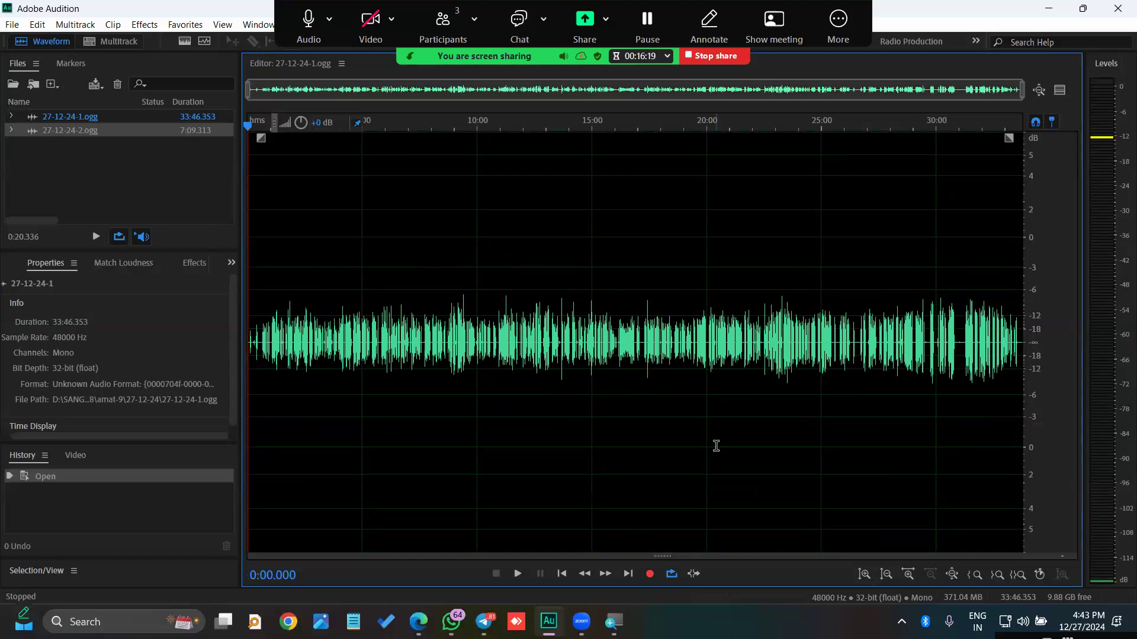
- Place the playhead at about 16:10, move it to about 18:31, and inspect the waveform there at closer and wider time scales
{"action": "left_click", "coordinate": [618, 413]}
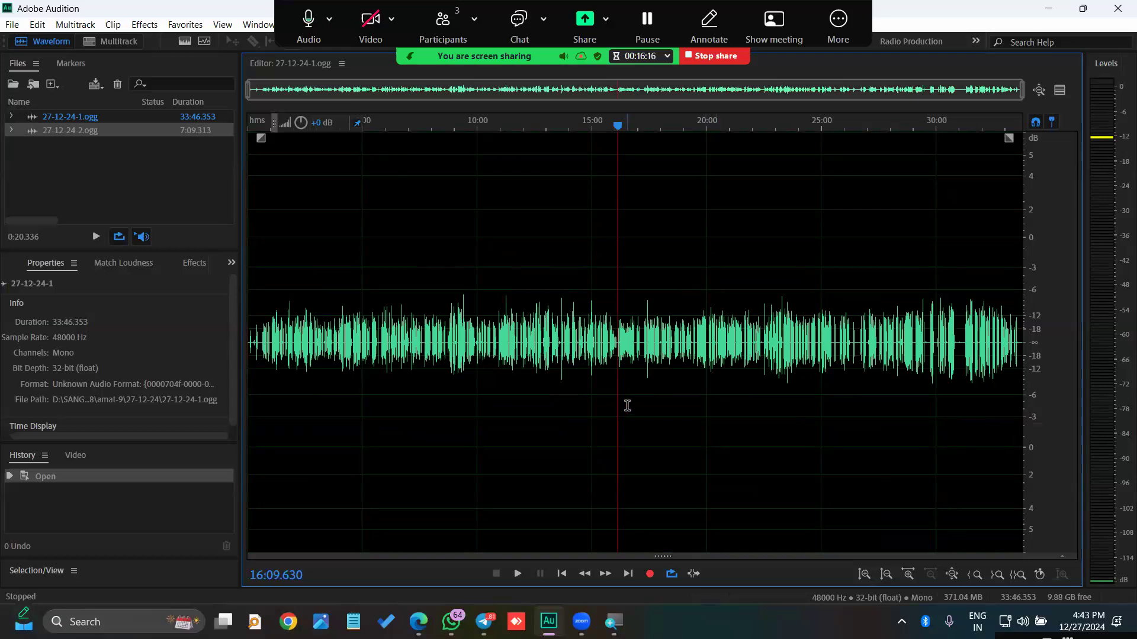
{"action": "left_click", "coordinate": [672, 374]}
{"action": "scroll", "coordinate": [672, 373], "scroll_direction": "up", "scroll_amount": 10}
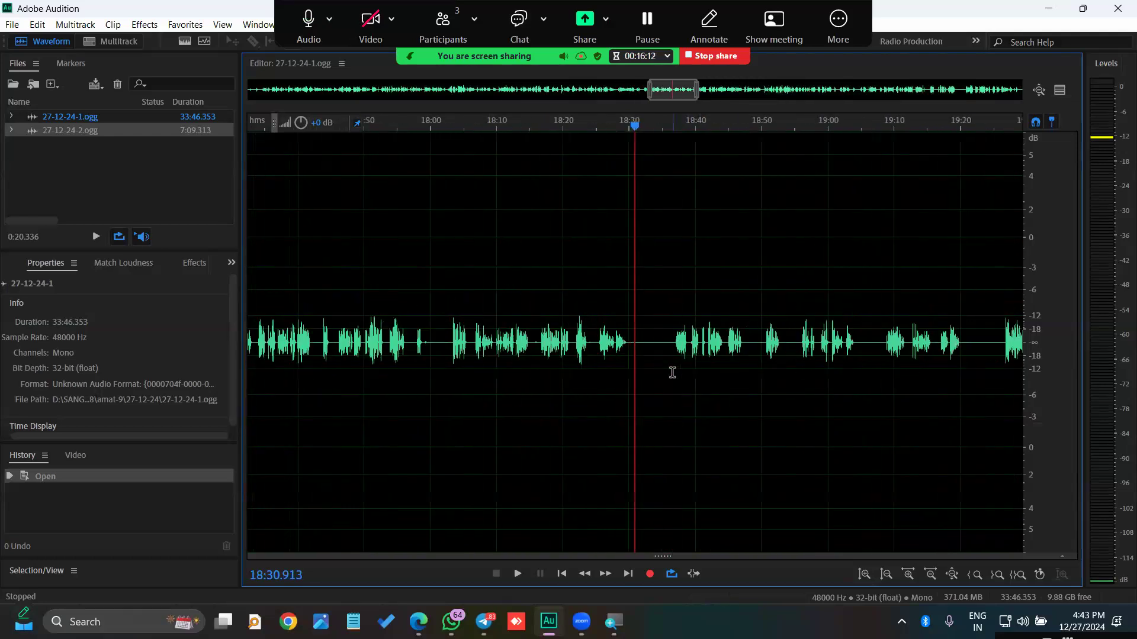
{"action": "scroll", "coordinate": [672, 372], "scroll_direction": "down", "scroll_amount": 3}
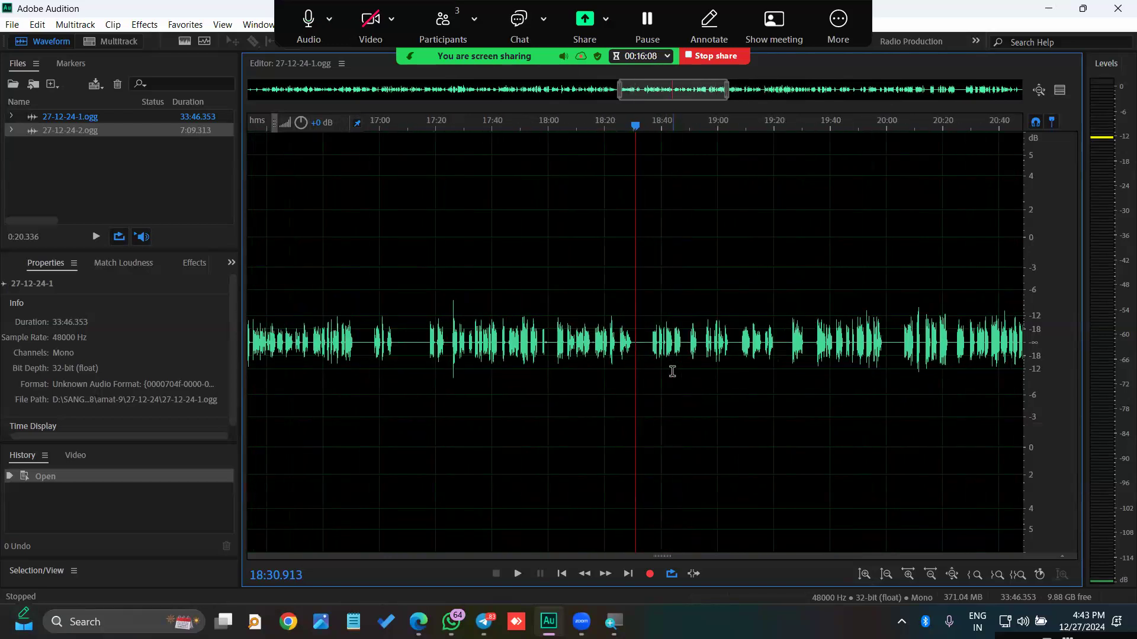
- Return to the start of the recording and place the playhead at about 0:06, just before the first sound
{"action": "key", "text": "Home"}
{"action": "scroll", "coordinate": [283, 360], "scroll_direction": "up", "scroll_amount": 5}
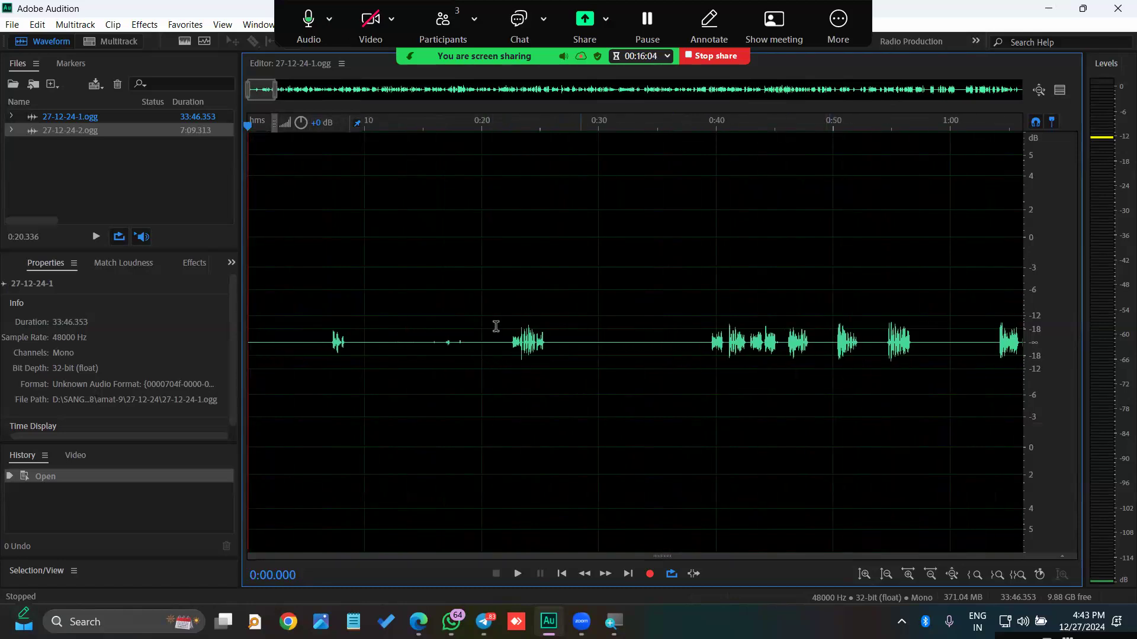
{"action": "left_click", "coordinate": [278, 353]}
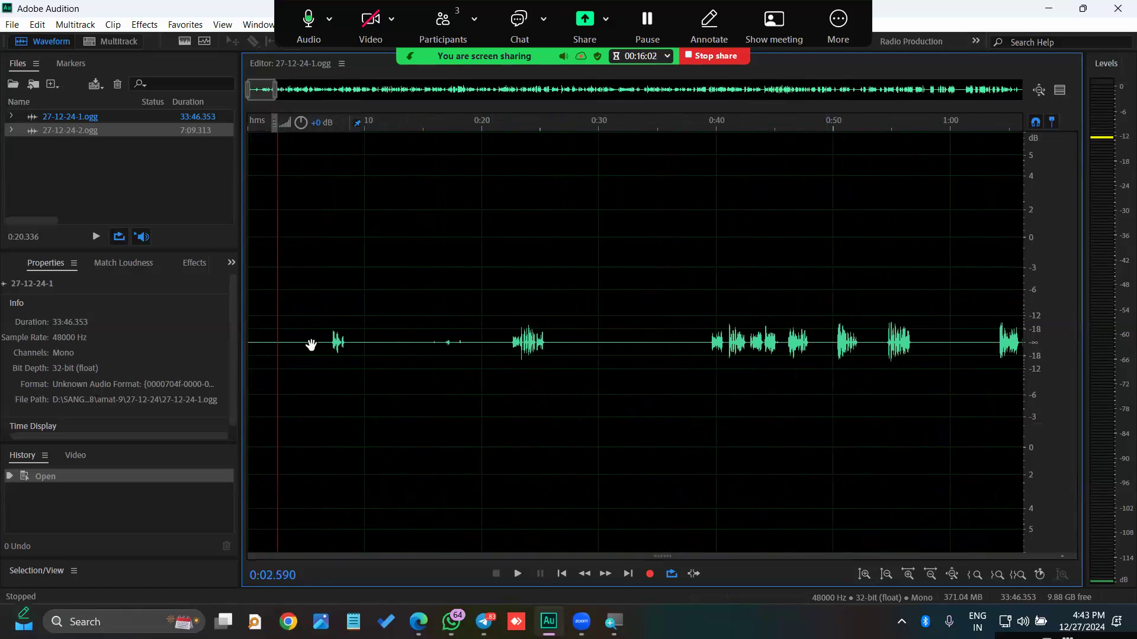
{"action": "scroll", "coordinate": [319, 342], "scroll_direction": "up", "scroll_amount": 2}
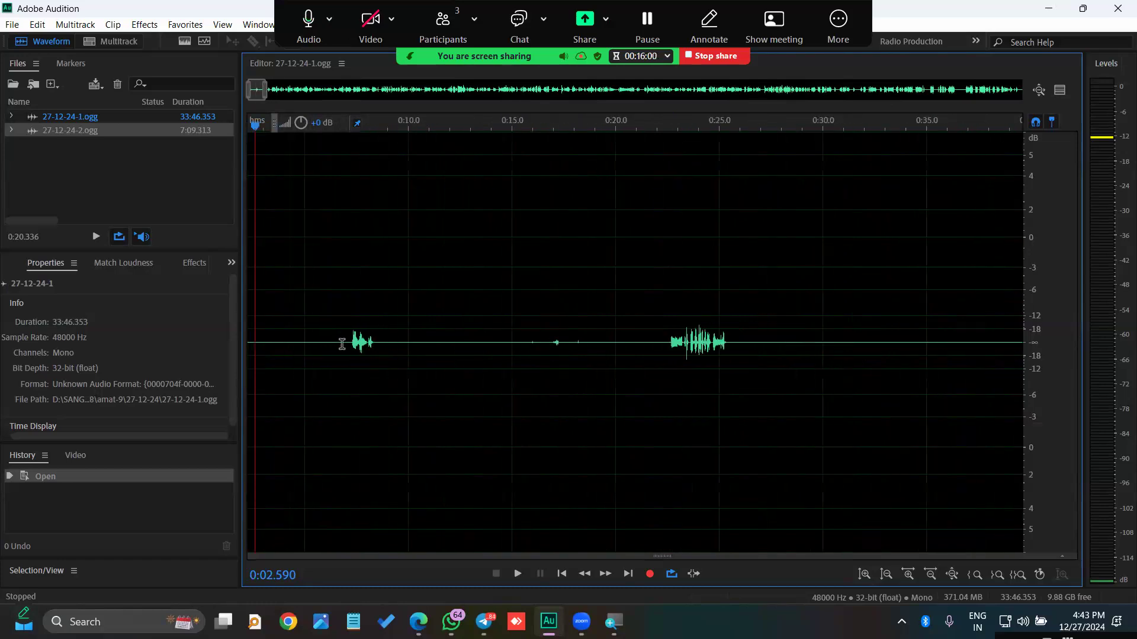
{"action": "left_click_drag", "start_coordinate": [435, 337], "coordinate": [339, 391]}
{"action": "left_click", "coordinate": [330, 398]}
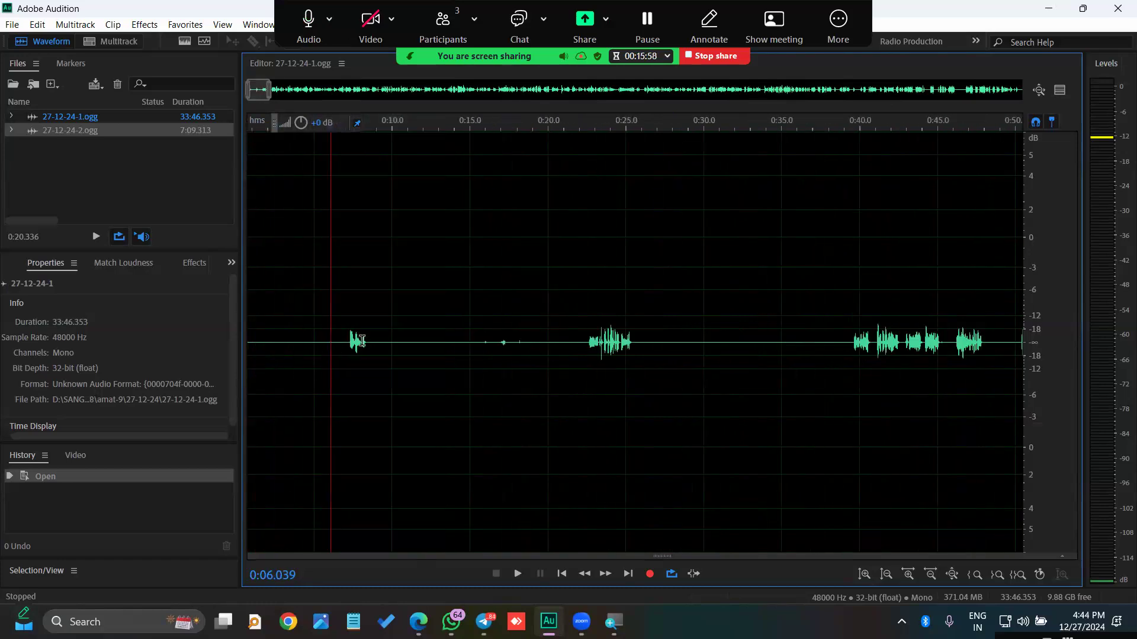
- View the whole recording, inspect its opening minutes in detail, and return the playhead to the start
{"action": "scroll", "coordinate": [362, 342], "scroll_direction": "down", "scroll_amount": 5}
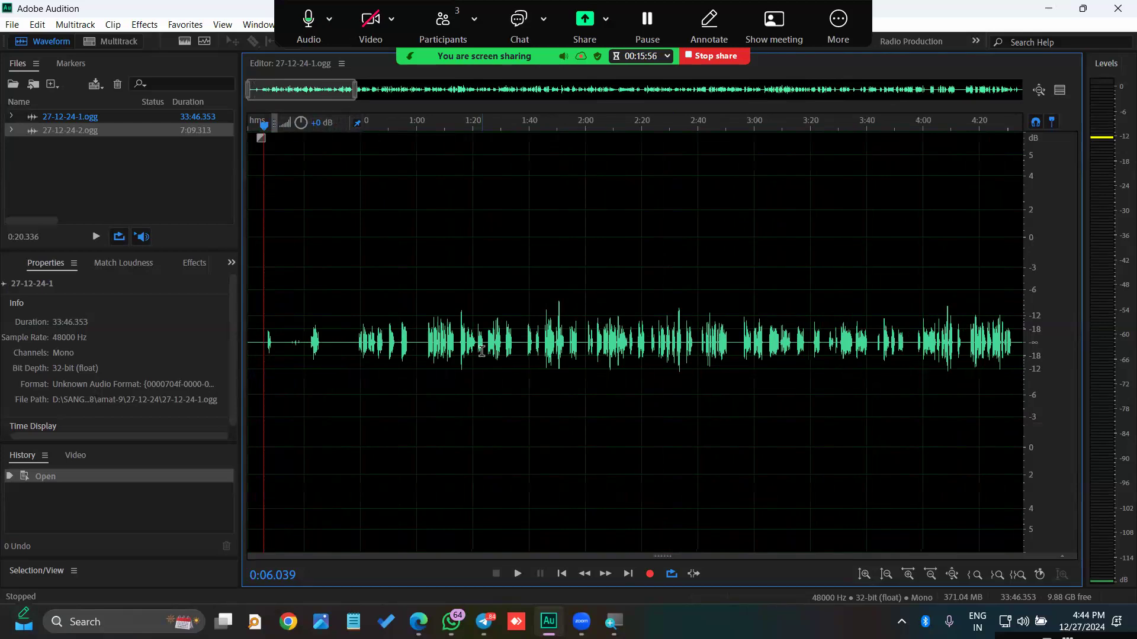
{"action": "scroll", "coordinate": [481, 351], "scroll_direction": "down", "scroll_amount": 4}
{"action": "left_click", "coordinate": [557, 335]}
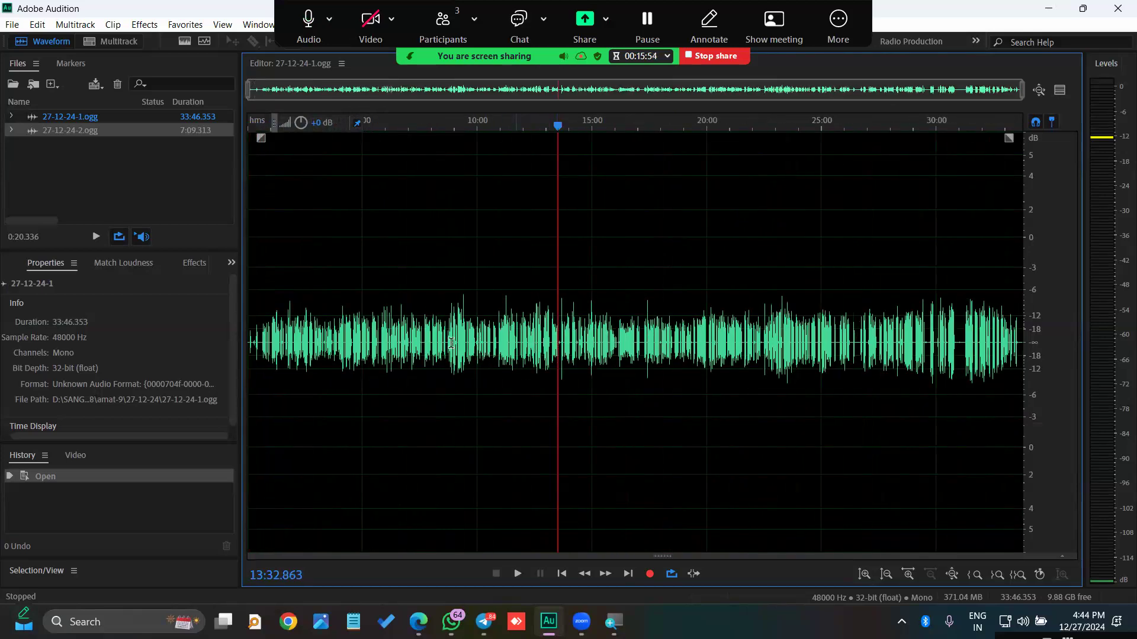
{"action": "scroll", "coordinate": [418, 342], "scroll_direction": "up", "scroll_amount": 6}
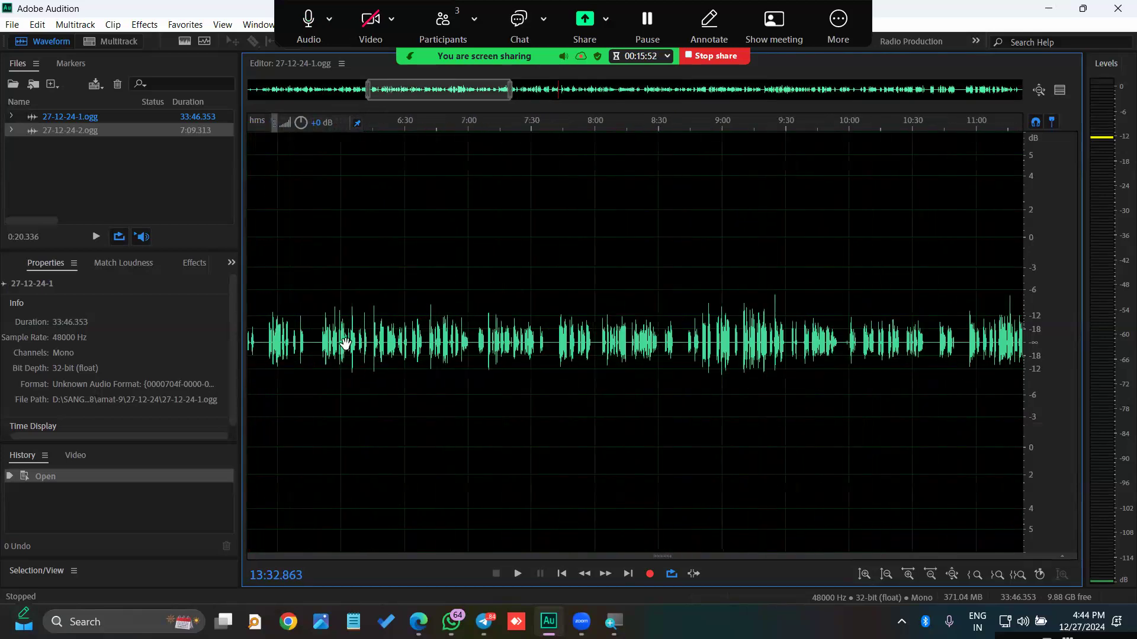
{"action": "scroll", "coordinate": [783, 350], "scroll_direction": "up", "scroll_amount": 4}
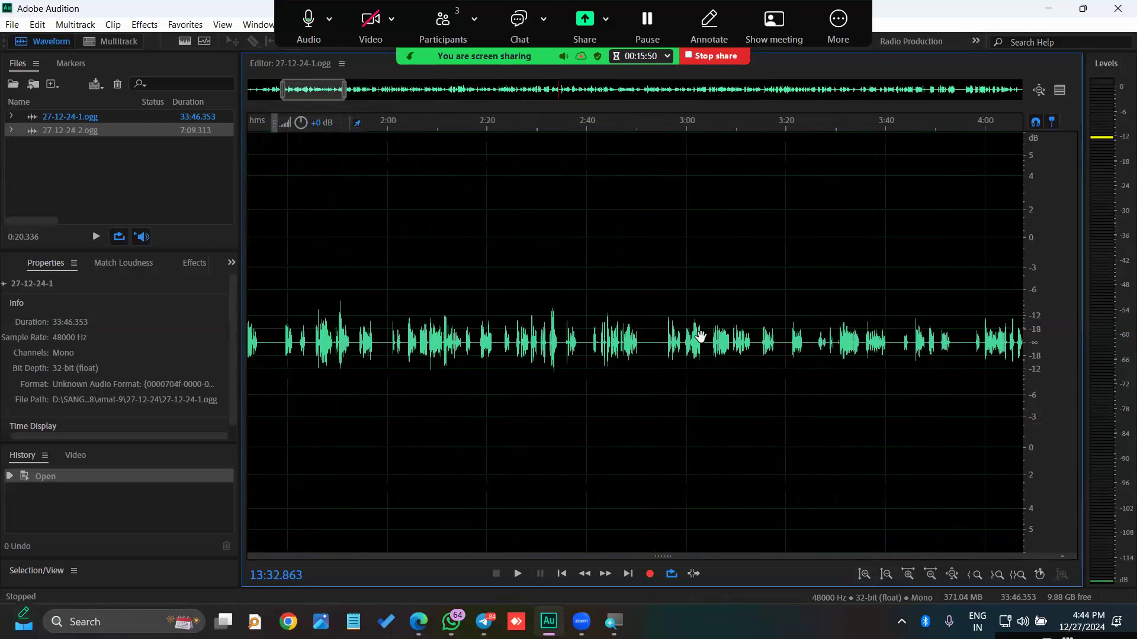
{"action": "scroll", "coordinate": [411, 328], "scroll_direction": "up", "scroll_amount": 4}
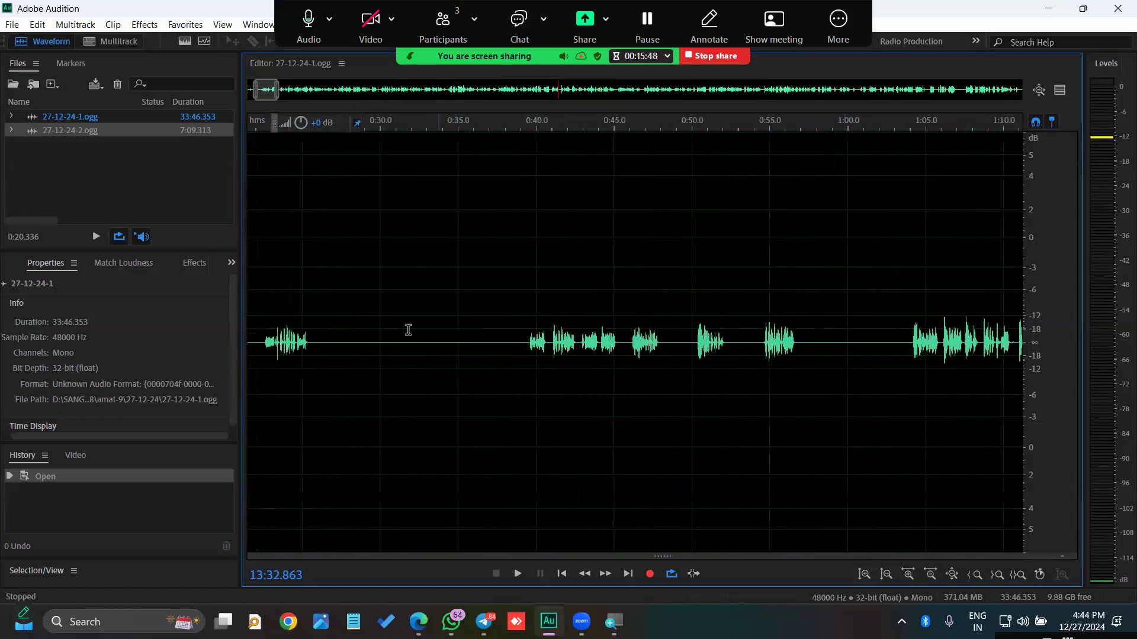
{"action": "left_click", "coordinate": [508, 348]}
{"action": "key", "text": "Home"}
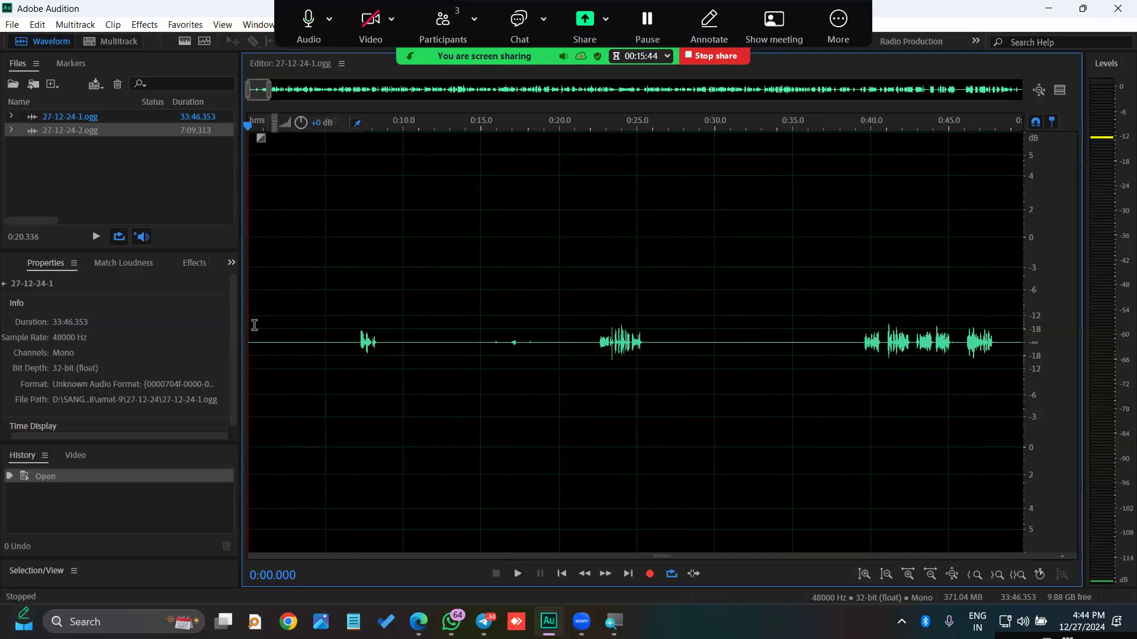
- Select the silent opening from the start to about 0:05.9, play it, clear the selection and stop playback
{"action": "left_click_drag", "start_coordinate": [259, 339], "coordinate": [340, 342]}
{"action": "left_click", "coordinate": [340, 343]}
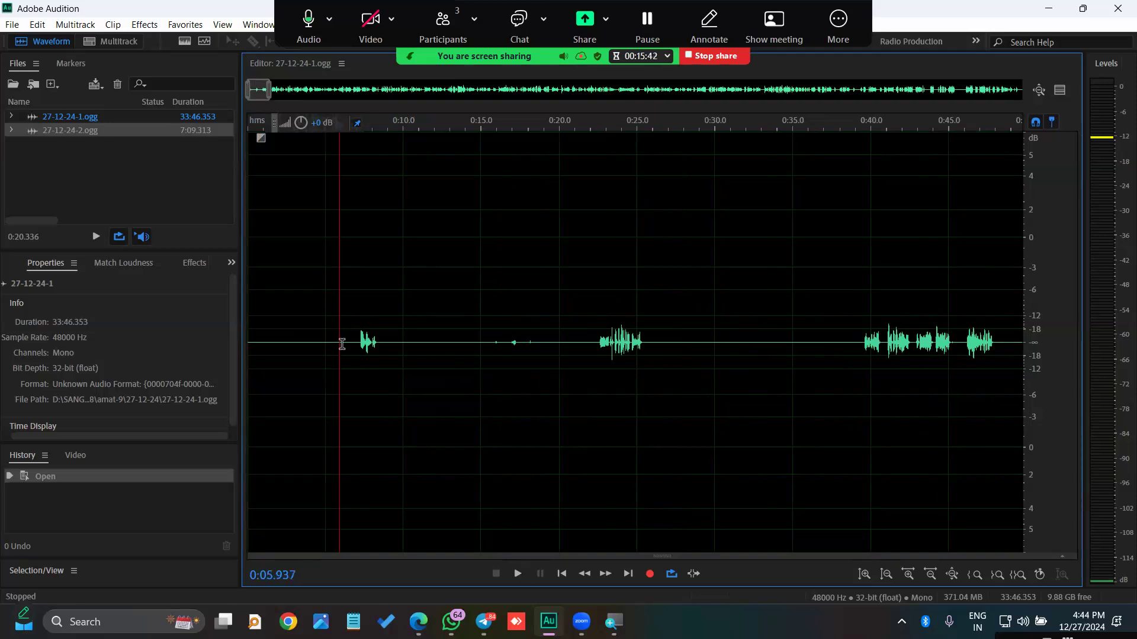
{"action": "left_click_drag", "start_coordinate": [265, 339], "coordinate": [219, 352]}
{"action": "left_click", "coordinate": [314, 365]}
{"action": "left_click_drag", "start_coordinate": [338, 342], "coordinate": [208, 342]}
{"action": "key", "text": "space"}
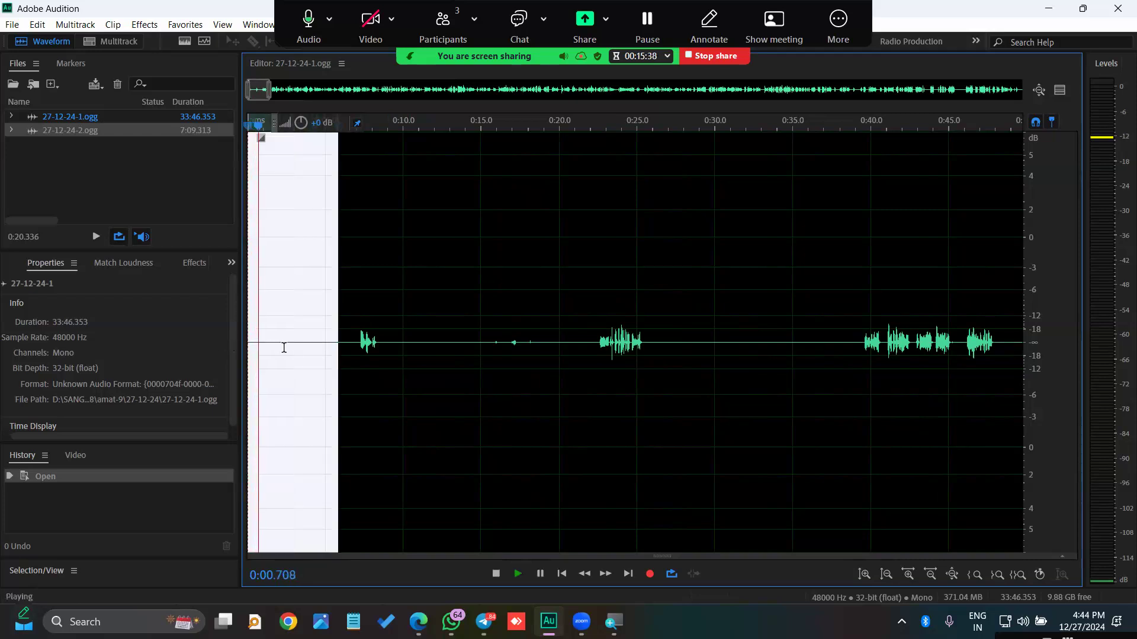
{"action": "left_click", "coordinate": [320, 345]}
{"action": "key", "text": "space"}
- Select the silent opening up to about 0:05.9 and magnify the amplitude strongly to check it for low-level noise
{"action": "left_click_drag", "start_coordinate": [338, 343], "coordinate": [225, 341]}
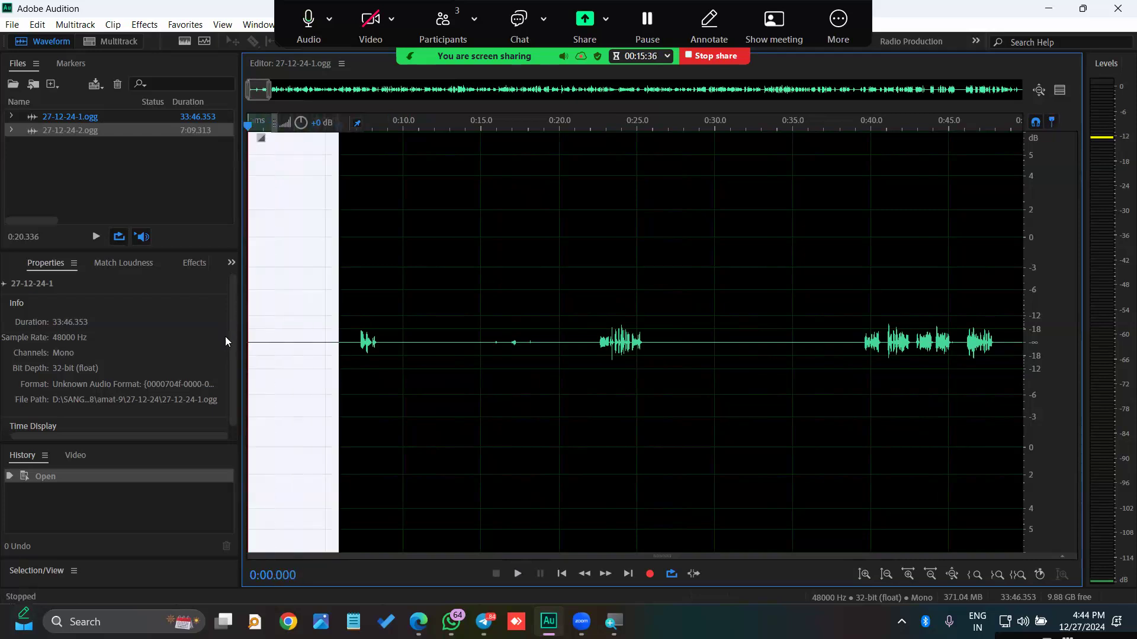
{"action": "key", "text": "alt+="}
{"action": "key", "text": "alt+="}
{"action": "key", "text": "alt+="}
{"action": "key", "text": "alt+="}
{"action": "key", "text": "alt+="}
{"action": "key", "text": "alt+="}
{"action": "key", "text": "alt+="}
{"action": "key", "text": "alt+="}
{"action": "key", "text": "alt+="}
{"action": "key", "text": "alt+="}
{"action": "key", "text": "alt+="}
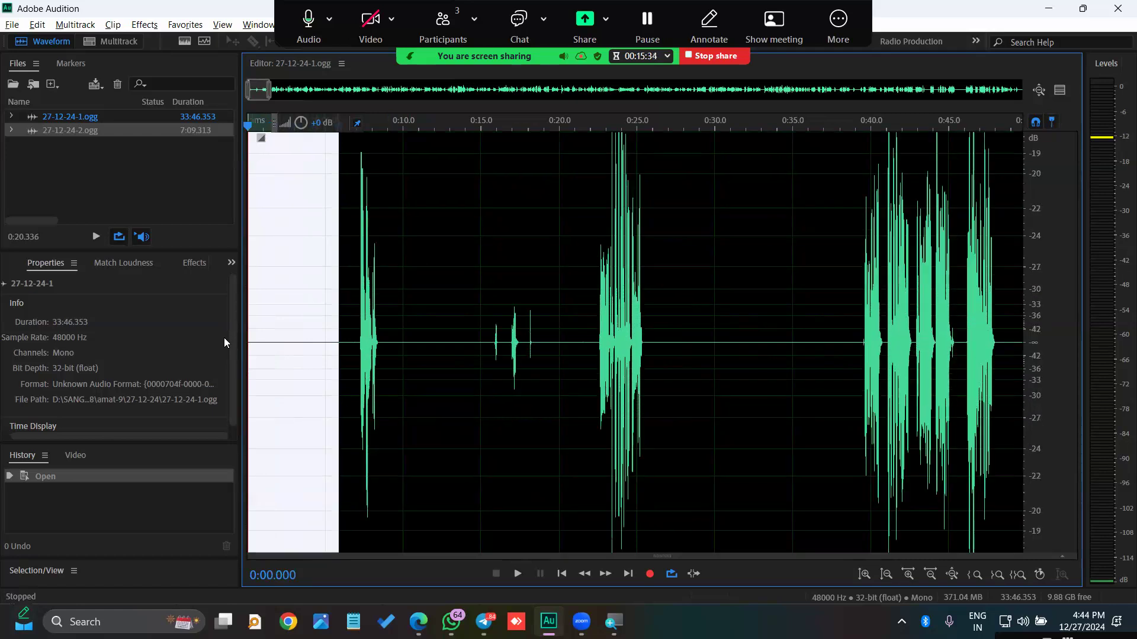
{"action": "key", "text": "alt+="}
{"action": "key", "text": "alt+="}
{"action": "key", "text": "alt+="}
{"action": "key", "text": "alt+="}
{"action": "key", "text": "alt+="}
{"action": "key", "text": "alt+="}
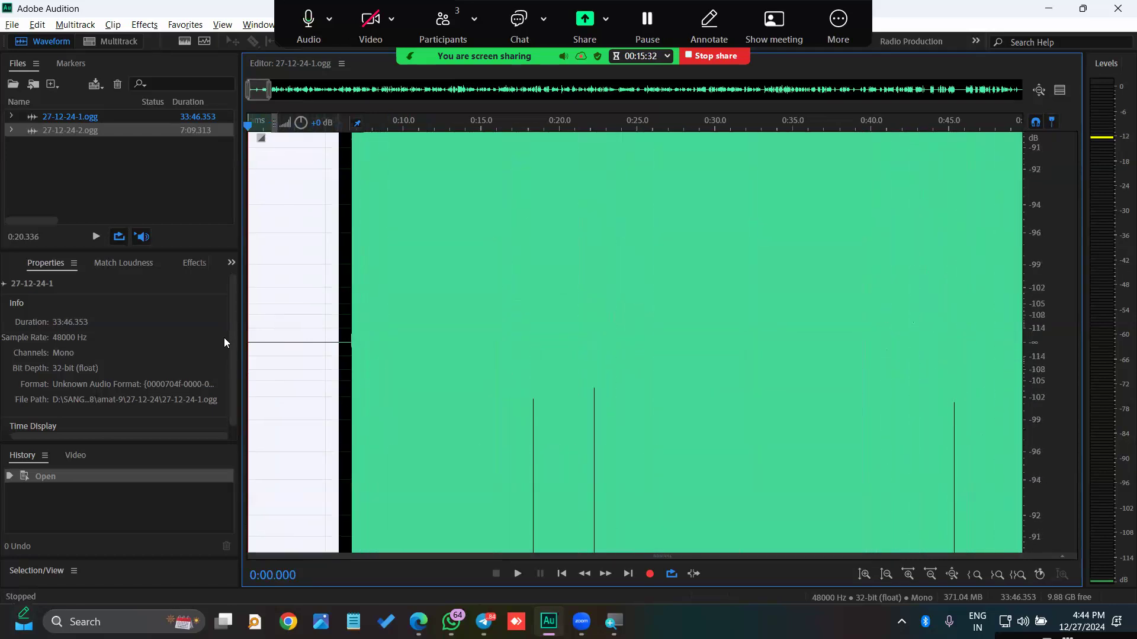
- Reduce the amplitude magnification by several levels to compare the silent opening with the background noise between phrases
{"action": "key", "text": "alt+minus"}
{"action": "key", "text": "alt+minus"}
{"action": "key", "text": "alt+minus"}
{"action": "key", "text": "alt+minus"}
{"action": "key", "text": "alt+minus"}
{"action": "key", "text": "alt+minus"}
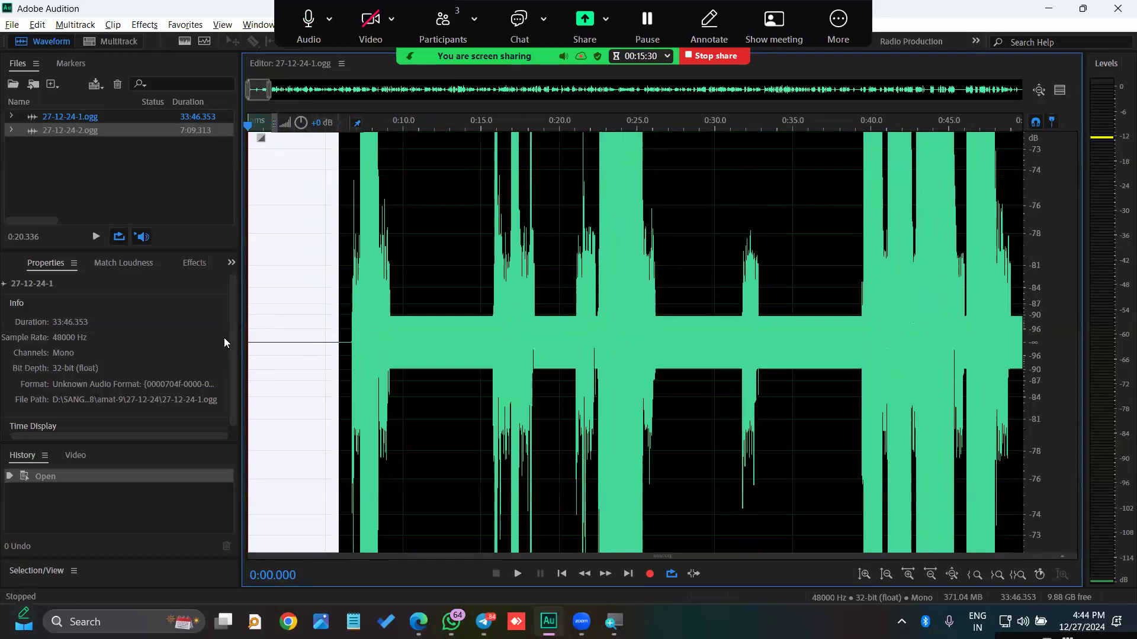
- Clear the opening selection with the playhead at about 0:01.7 and magnify the amplitude to compare silence with background noise
{"action": "key", "text": "minus"}
{"action": "left_click", "coordinate": [267, 356]}
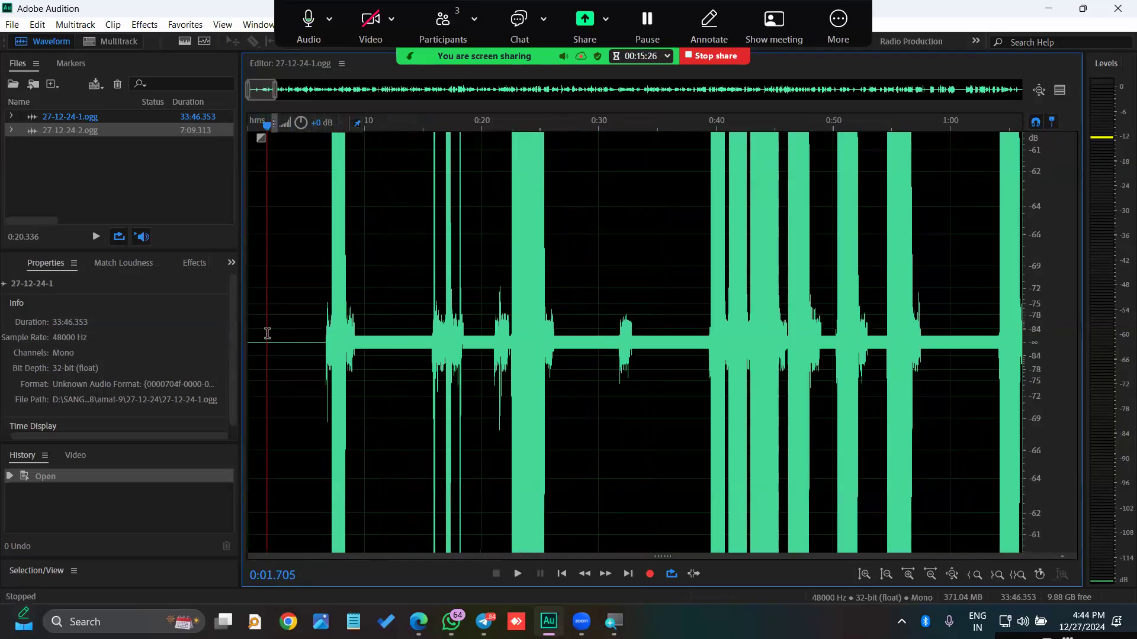
{"action": "key", "text": "alt+="}
{"action": "key", "text": "alt+="}
{"action": "key", "text": "alt+="}
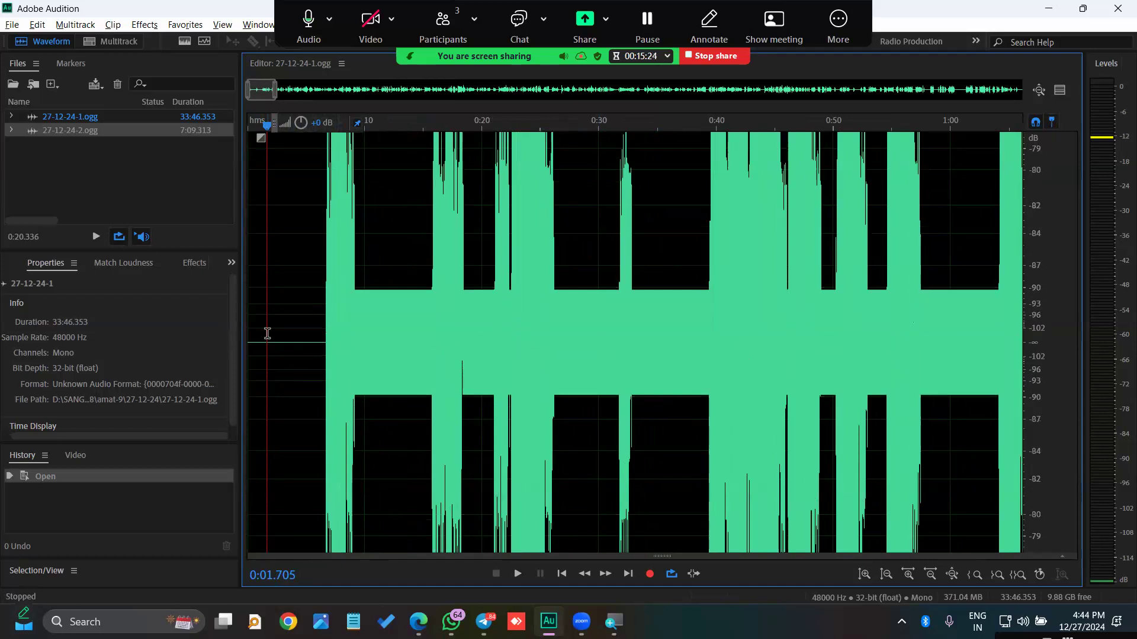
- Reduce the amplitude magnification step by step until the full peaks of the spoken phrases fit in the waveform display
{"action": "key", "text": "alt+minus"}
{"action": "key", "text": "alt+minus"}
{"action": "key", "text": "alt+minus"}
{"action": "key", "text": "alt+minus"}
{"action": "key", "text": "alt+minus"}
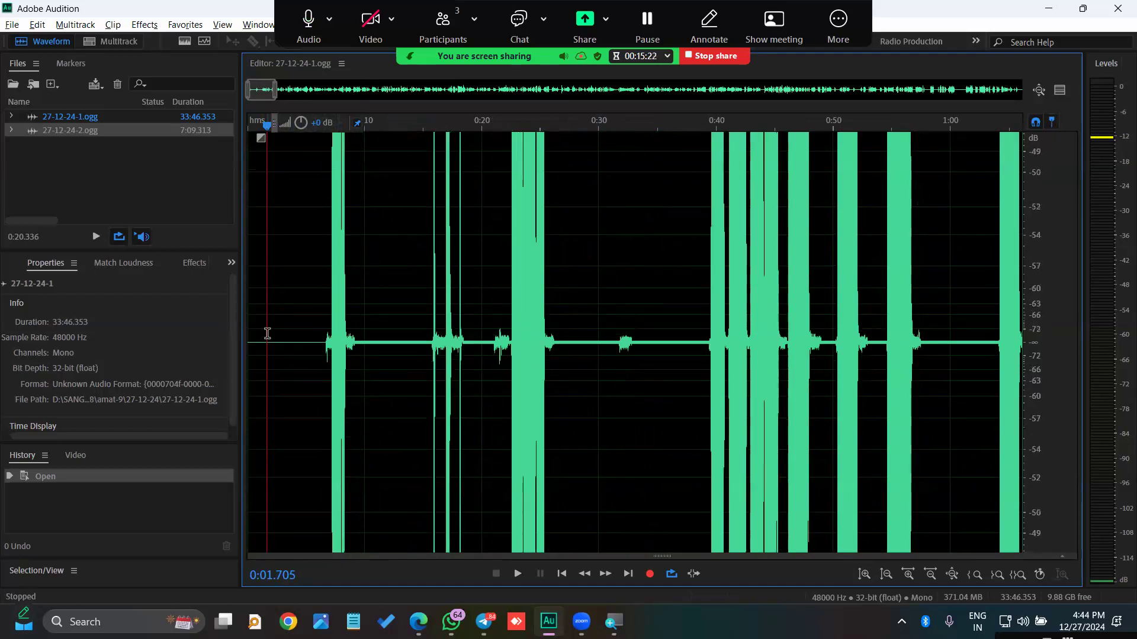
{"action": "key", "text": "alt+minus"}
{"action": "key", "text": "alt+minus"}
{"action": "key", "text": "alt+minus"}
{"action": "key", "text": "alt+minus"}
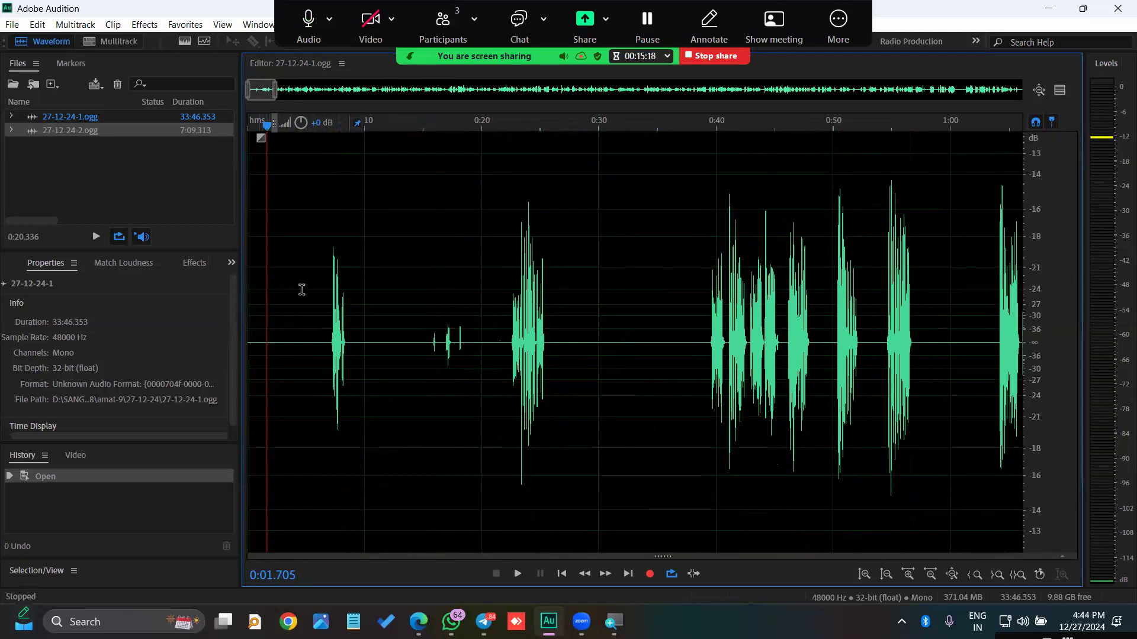
- Play the first spoken phrase from about 0:07.2 and stop after it ends
{"action": "scroll", "coordinate": [324, 274], "scroll_direction": "up", "scroll_amount": 1}
{"action": "left_click", "coordinate": [336, 266]}
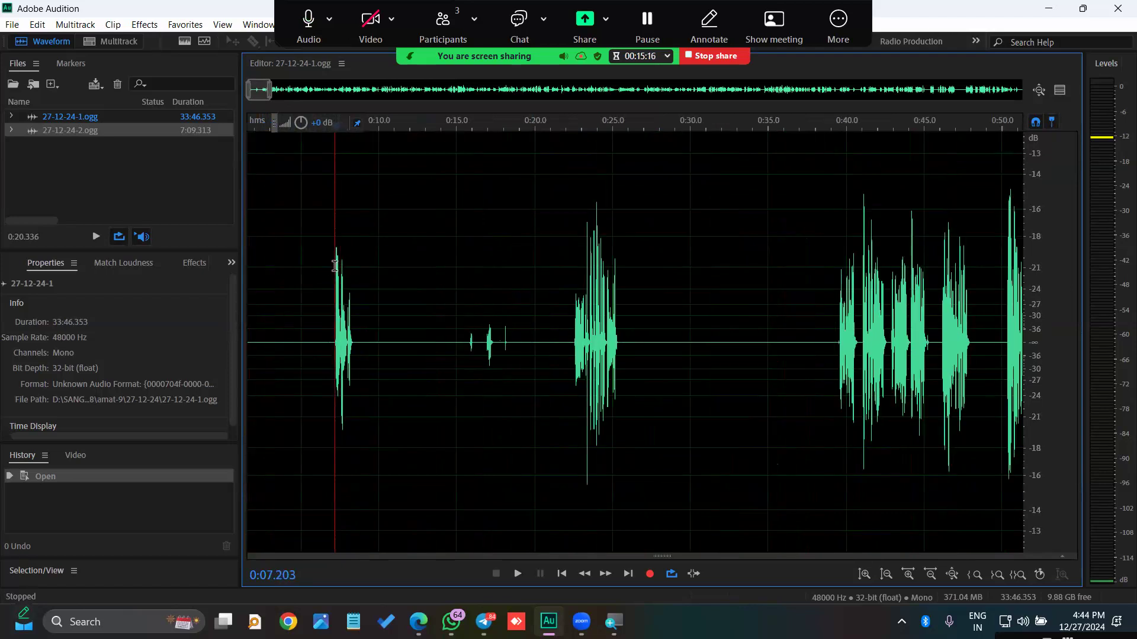
{"action": "key", "text": "space"}
{"action": "key", "text": "space"}
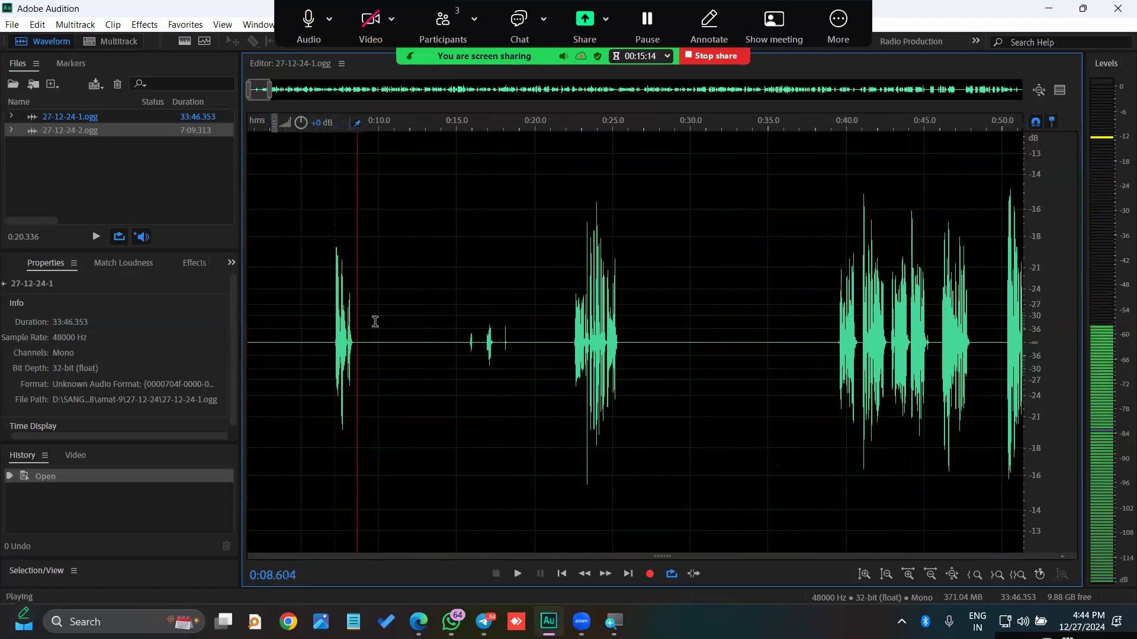
- Mark the quiet gap between the first two phrases, about 0:09.3 to 0:15.2, several times and clear the selection
{"action": "scroll", "coordinate": [354, 336], "scroll_direction": "up", "scroll_amount": 3}
{"action": "left_click_drag", "start_coordinate": [351, 338], "coordinate": [640, 325]}
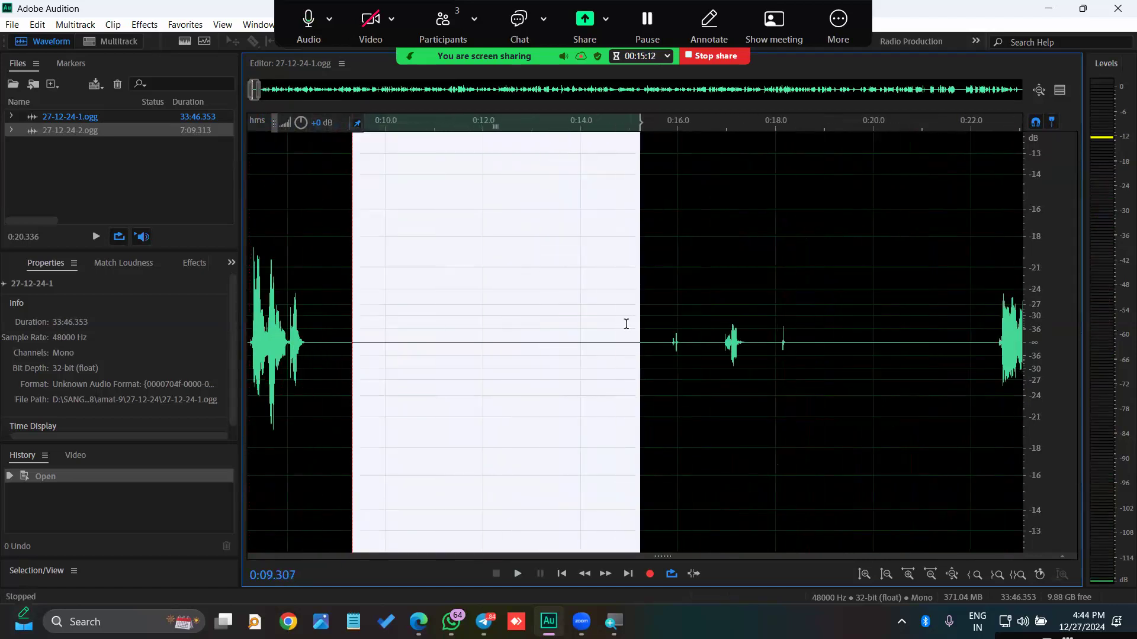
{"action": "left_click", "coordinate": [564, 350]}
{"action": "left_click_drag", "start_coordinate": [377, 335], "coordinate": [636, 337]}
{"action": "left_click", "coordinate": [470, 362]}
{"action": "left_click_drag", "start_coordinate": [330, 340], "coordinate": [633, 339]}
{"action": "left_click", "coordinate": [623, 341]}
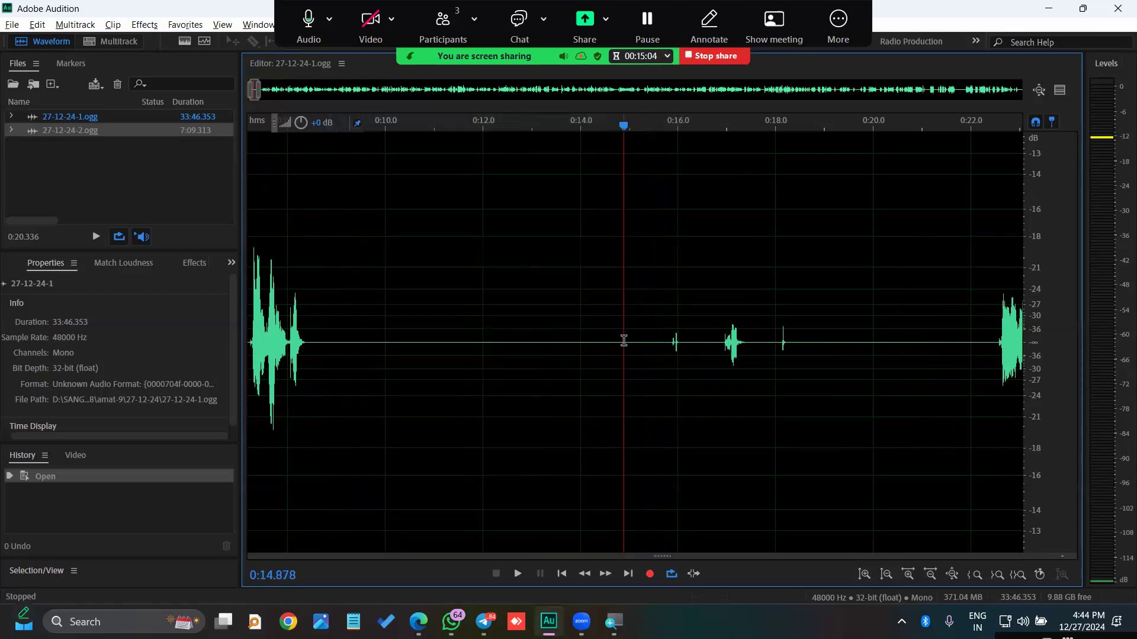
- Magnify the amplitude strongly around the gap before 0:16, then reduce it slightly to inspect the background noise
{"action": "key", "text": "alt+equal"}
{"action": "key", "text": "alt+equal"}
{"action": "key", "text": "alt+equal"}
{"action": "key", "text": "alt+equal"}
{"action": "key", "text": "alt+equal"}
{"action": "key", "text": "alt+equal"}
{"action": "key", "text": "alt+equal"}
{"action": "key", "text": "alt+equal"}
{"action": "key", "text": "alt+equal"}
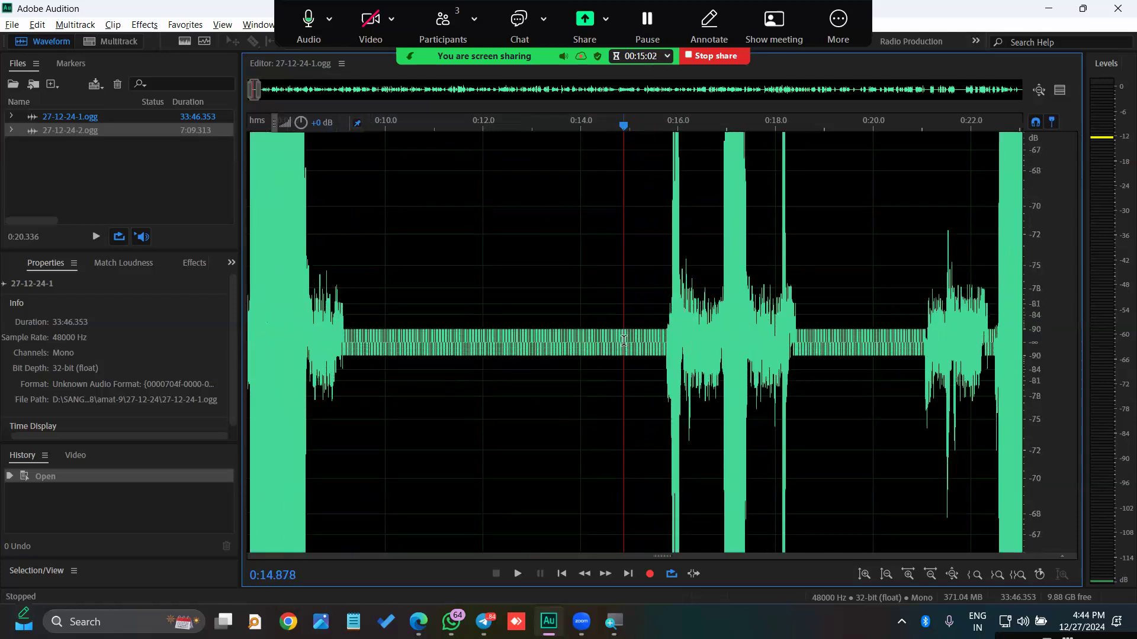
{"action": "key", "text": "alt+equal"}
{"action": "key", "text": "alt+equal"}
{"action": "key", "text": "alt+equal"}
{"action": "key", "text": "alt+equal"}
{"action": "key", "text": "alt+minus"}
{"action": "key", "text": "alt+minus"}
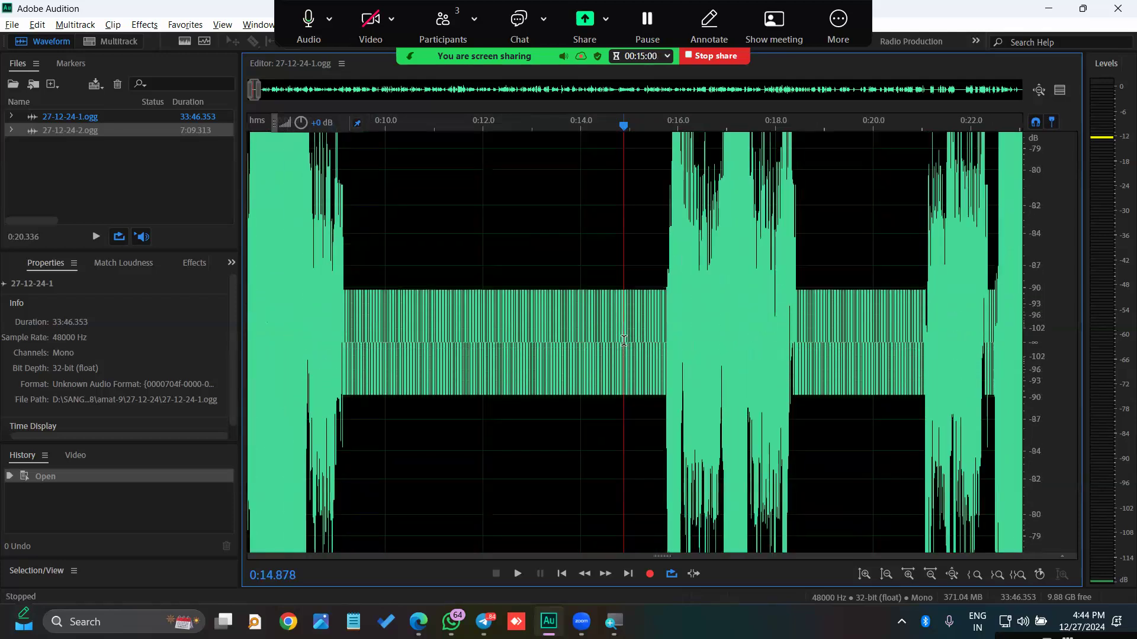
{"action": "key", "text": "alt+minus"}
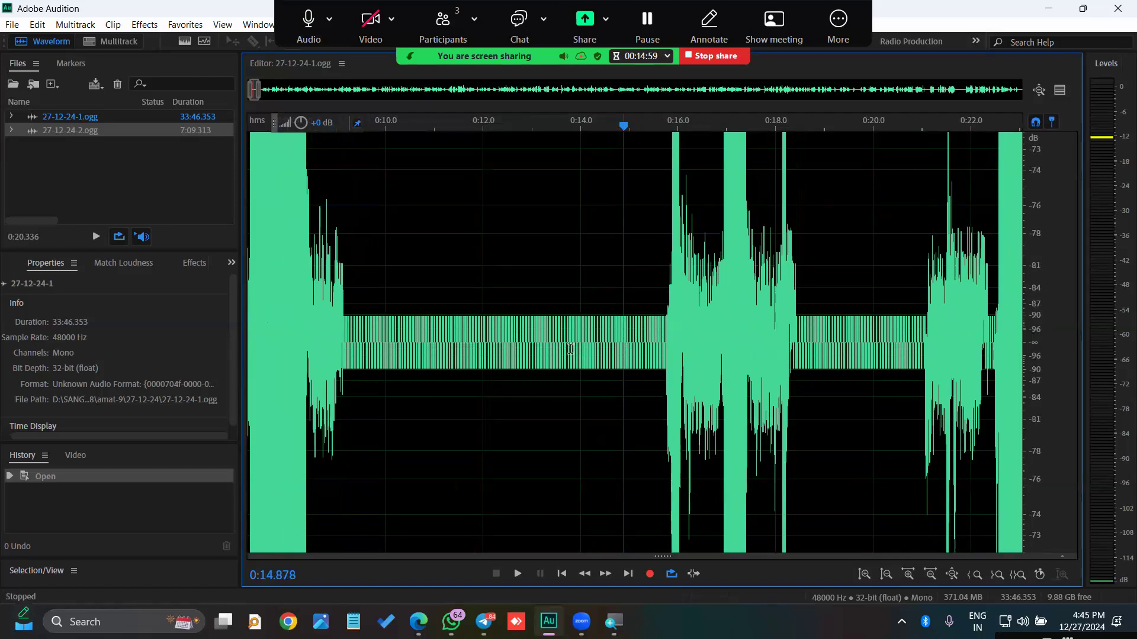
- Briefly mark the noise in the first gap, clear it, and examine the noise floor across the opening minutes and near 5:45
{"action": "left_click_drag", "start_coordinate": [418, 333], "coordinate": [609, 333]}
{"action": "left_click", "coordinate": [596, 333]}
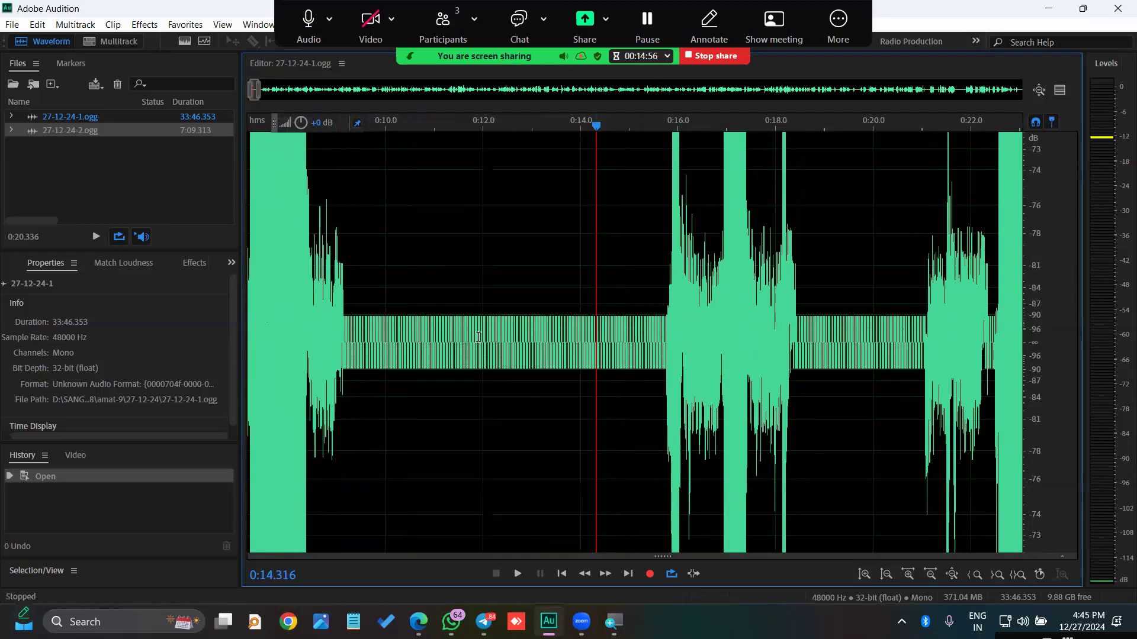
{"action": "scroll", "coordinate": [476, 334], "scroll_direction": "down", "scroll_amount": 2}
{"action": "scroll", "coordinate": [447, 331], "scroll_direction": "down", "scroll_amount": 5}
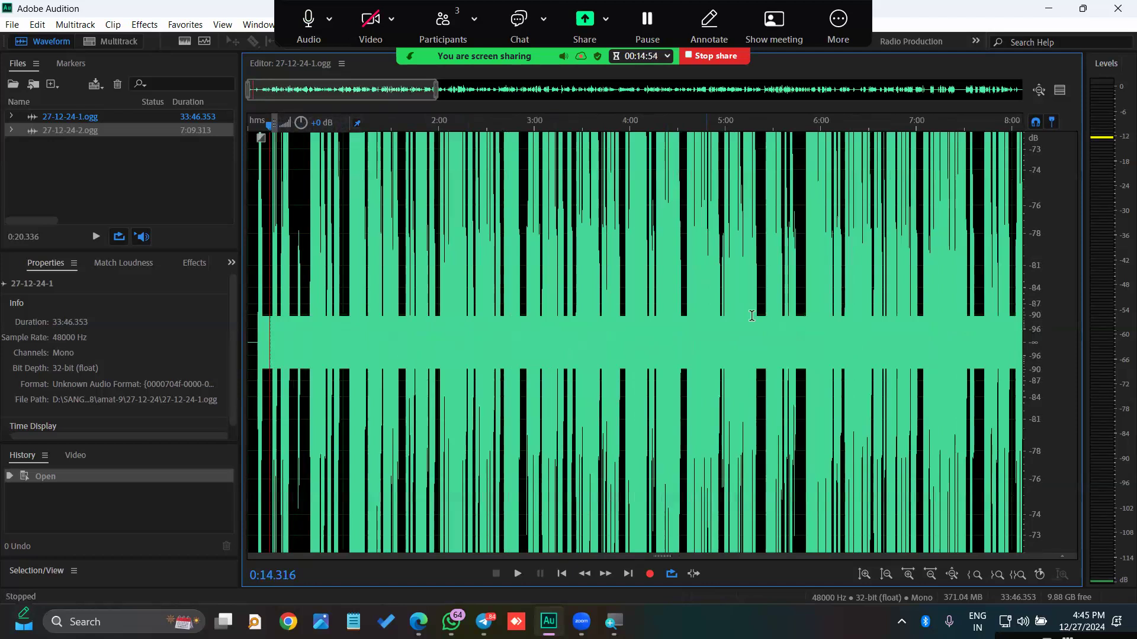
{"action": "scroll", "coordinate": [885, 331], "scroll_direction": "up", "scroll_amount": 4}
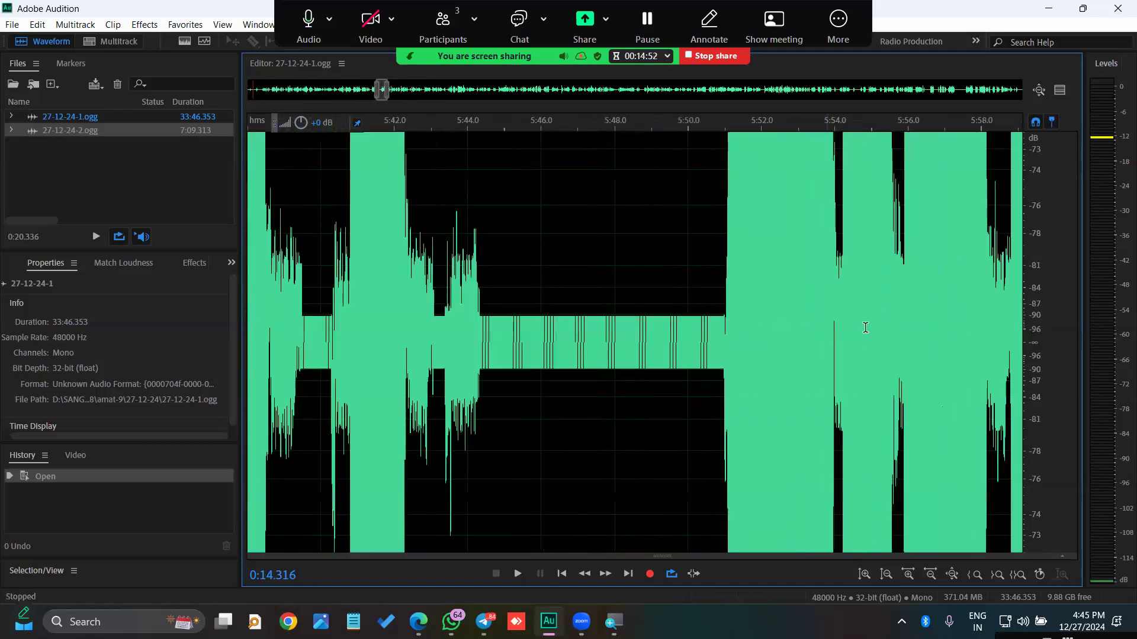
{"action": "scroll", "coordinate": [840, 344], "scroll_direction": "down", "scroll_amount": 6}
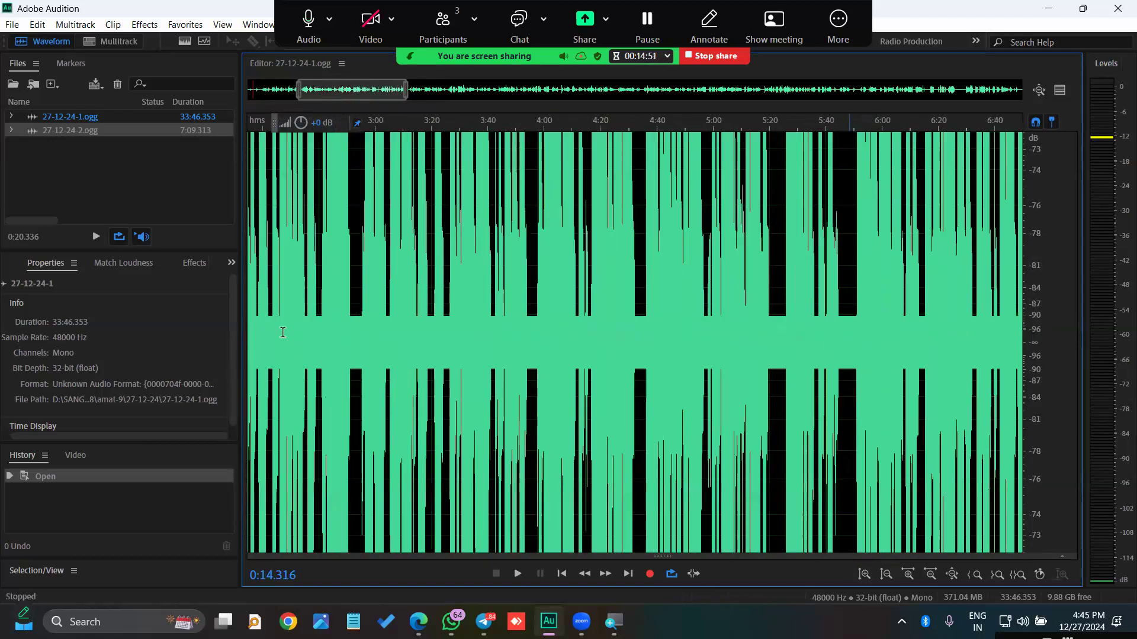
{"action": "scroll", "coordinate": [409, 317], "scroll_direction": "up", "scroll_amount": 8}
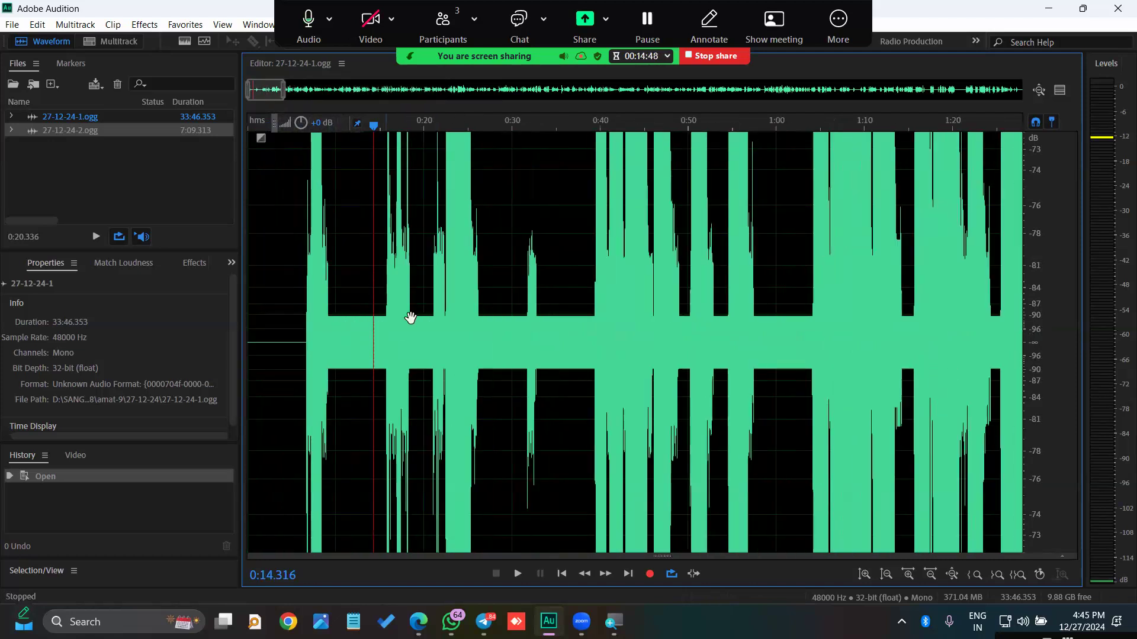
- Select the noise from about 0:09.6 to 0:14.0, play it, and reselect about 0:10.7 to 0:13.5 during playback
{"action": "scroll", "coordinate": [642, 321], "scroll_direction": "up", "scroll_amount": 1}
{"action": "left_click_drag", "start_coordinate": [475, 329], "coordinate": [637, 321]}
{"action": "key", "text": "space"}
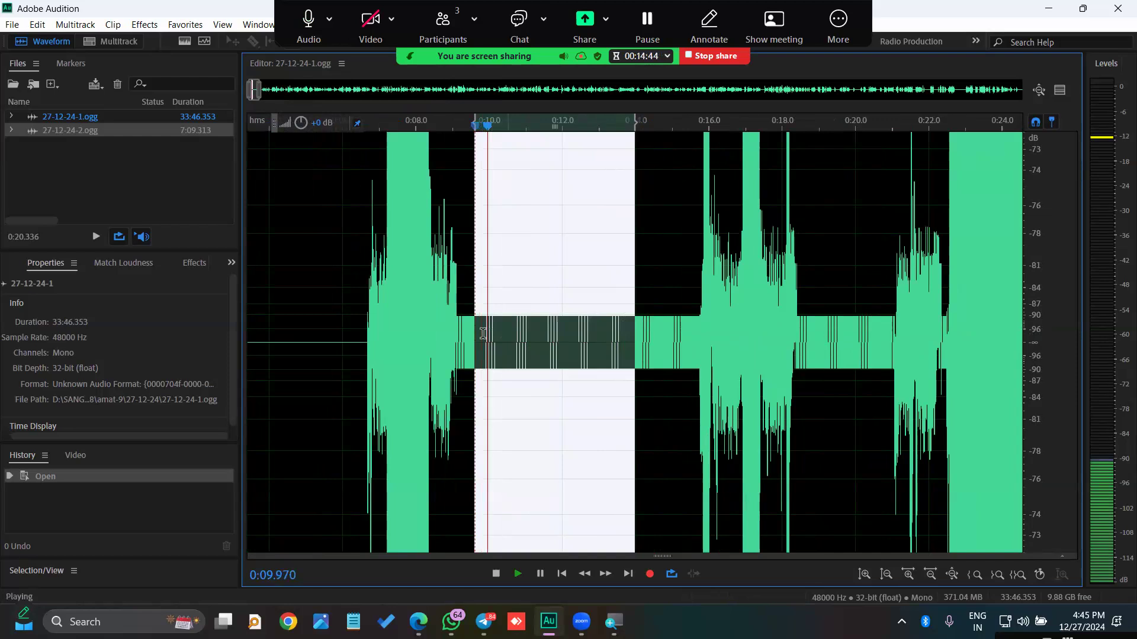
{"action": "left_click", "coordinate": [506, 342]}
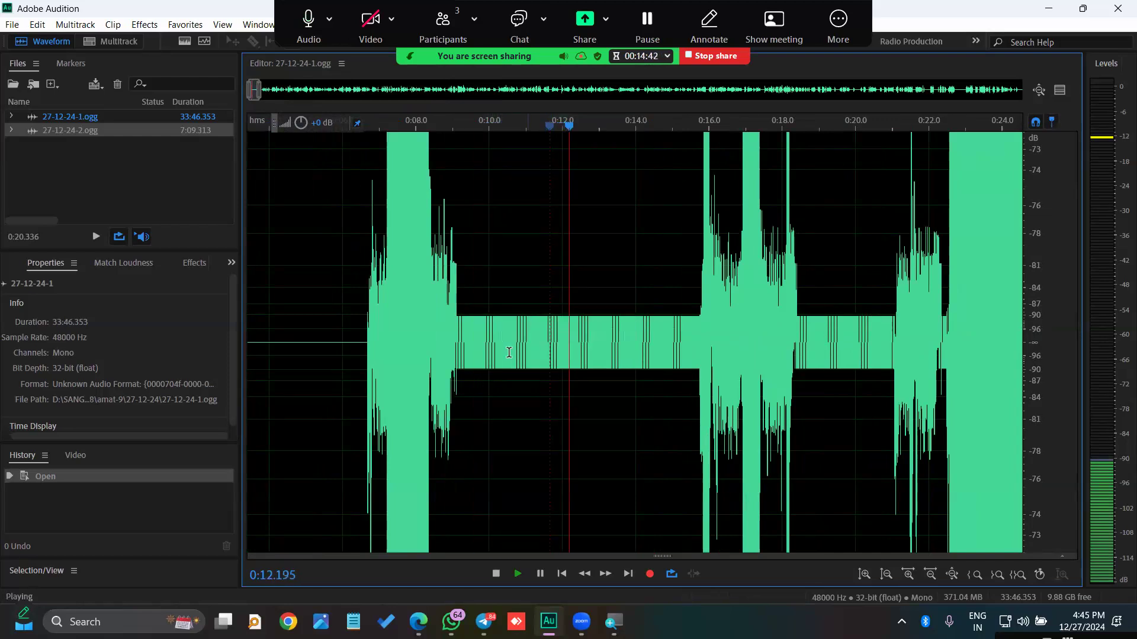
{"action": "left_click_drag", "start_coordinate": [515, 355], "coordinate": [618, 356]}
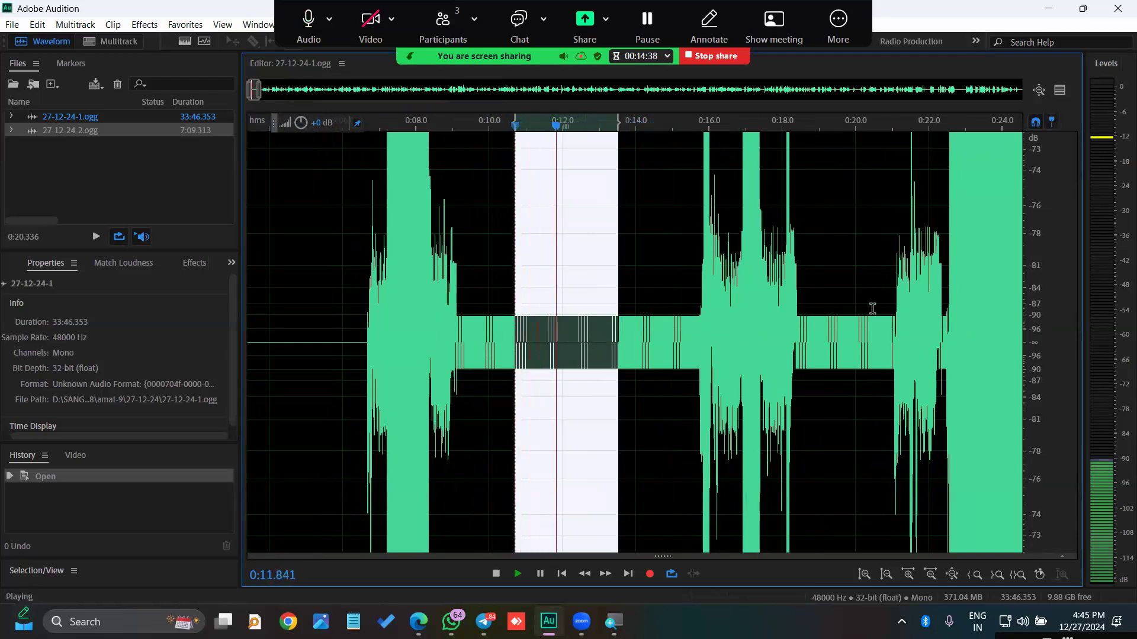
- Play the voice sections starting at about 0:15.8 and 0:40, then stop playback
{"action": "left_click", "coordinate": [702, 201]}
{"action": "key", "text": "space"}
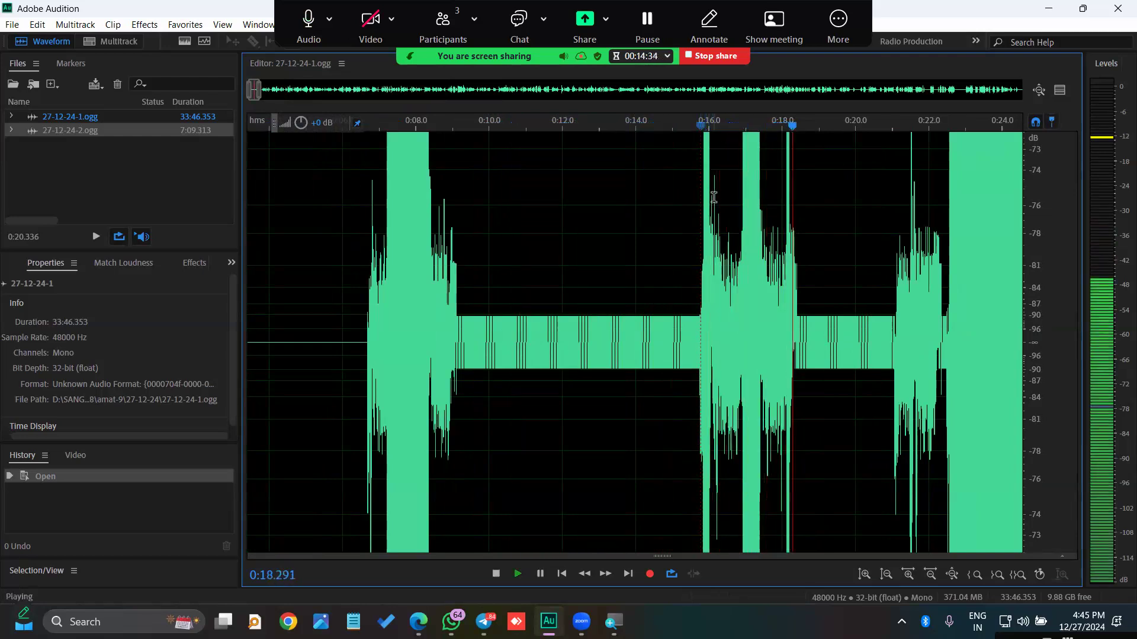
{"action": "scroll", "coordinate": [712, 195], "scroll_direction": "down", "scroll_amount": 4}
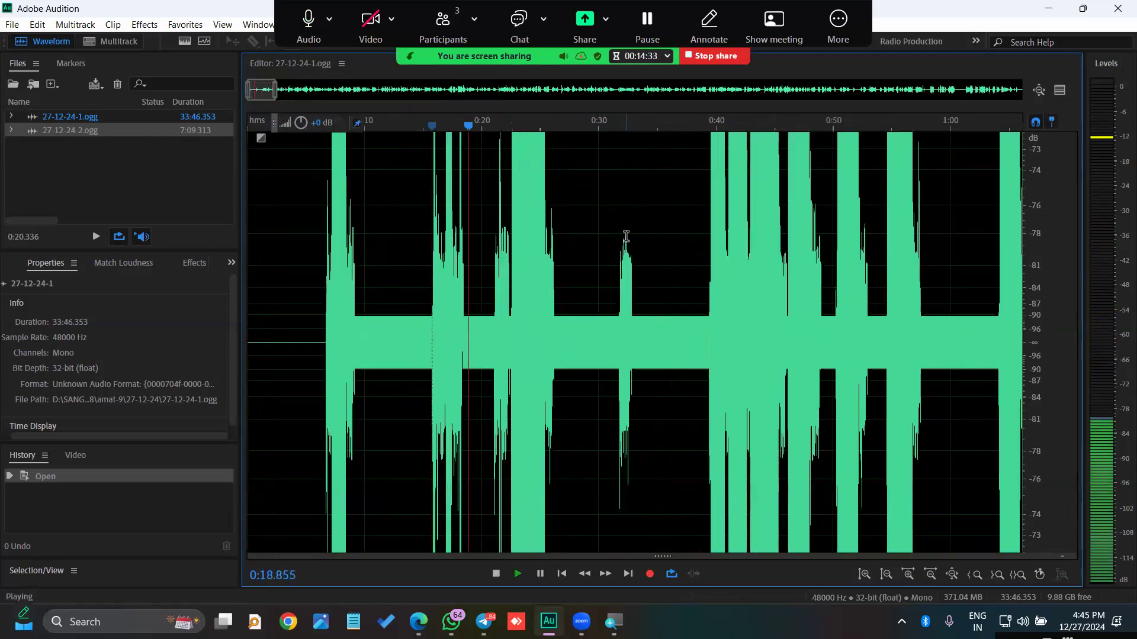
{"action": "left_click", "coordinate": [715, 161]}
{"action": "key", "text": "space"}
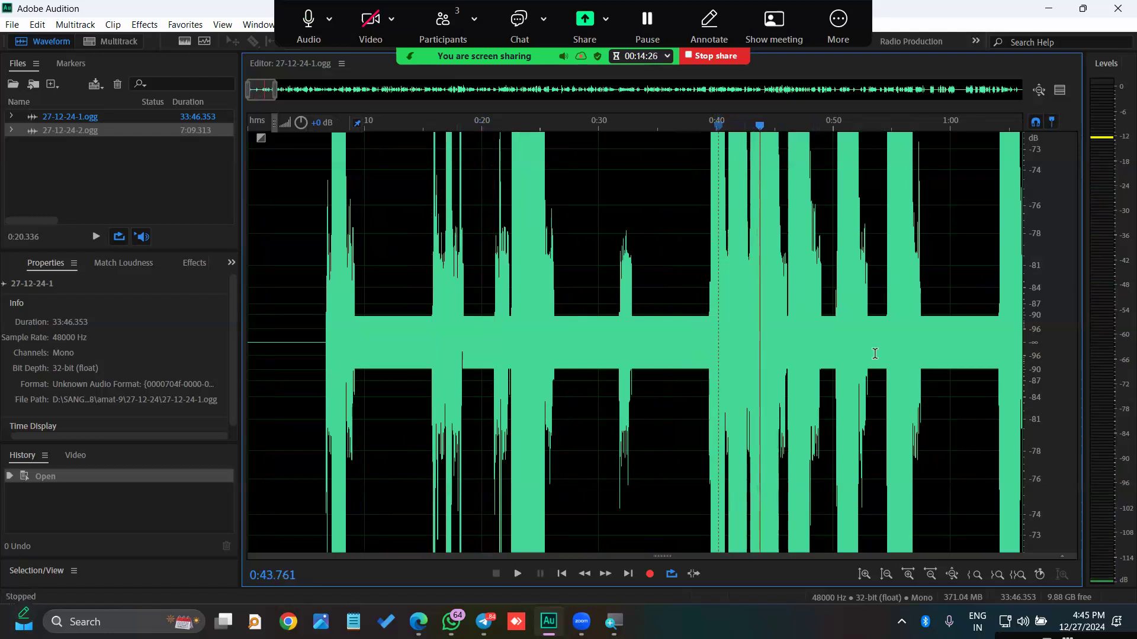
- Select the noise from about 0:11.3 to 0:14.0, reduce the amplitude magnification one level and clear the selection
{"action": "scroll", "coordinate": [362, 328], "scroll_direction": "up", "scroll_amount": 3}
{"action": "left_click_drag", "start_coordinate": [361, 328], "coordinate": [436, 325]}
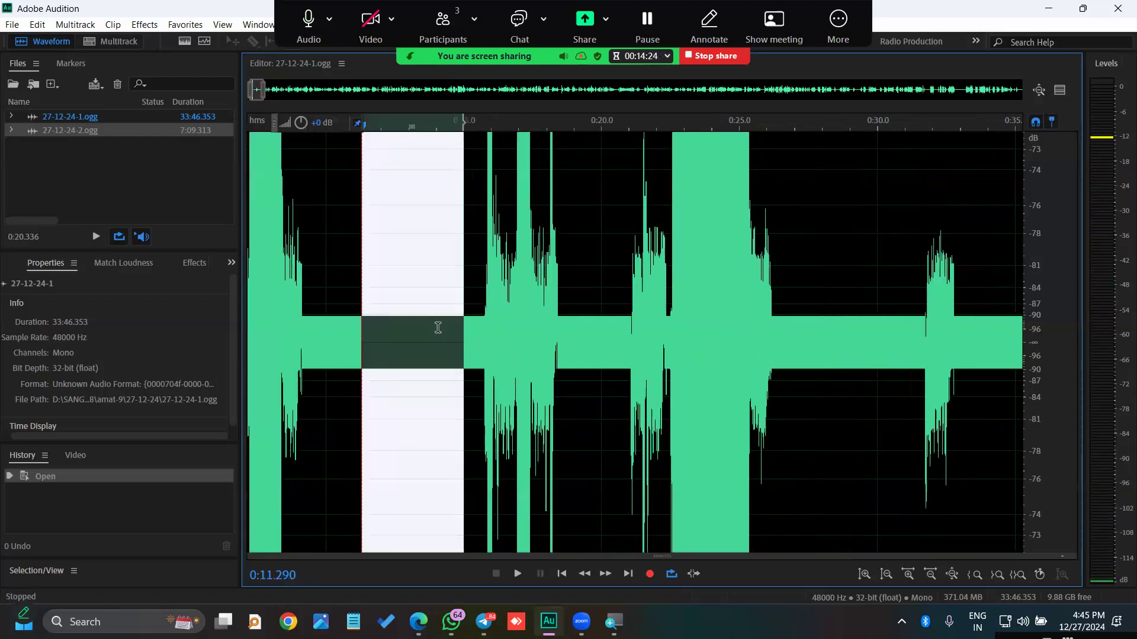
{"action": "scroll", "coordinate": [518, 356], "scroll_direction": "down", "scroll_amount": 2}
{"action": "scroll", "coordinate": [417, 341], "scroll_direction": "up", "scroll_amount": 3}
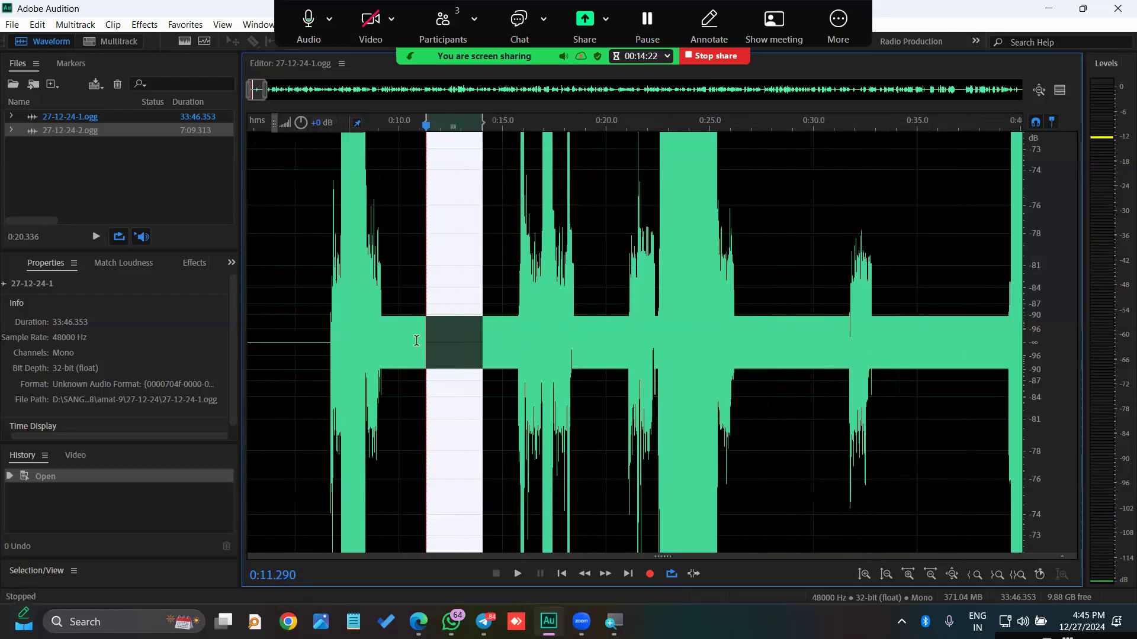
{"action": "scroll", "coordinate": [564, 380], "scroll_direction": "left", "scroll_amount": 2}
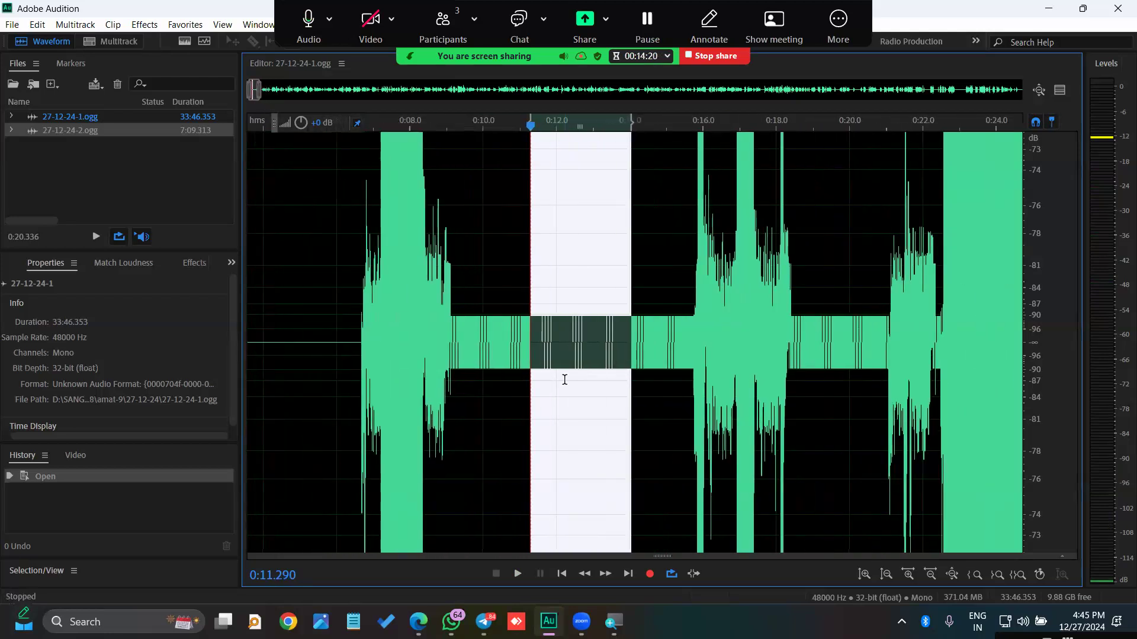
{"action": "key", "text": "alt+minus"}
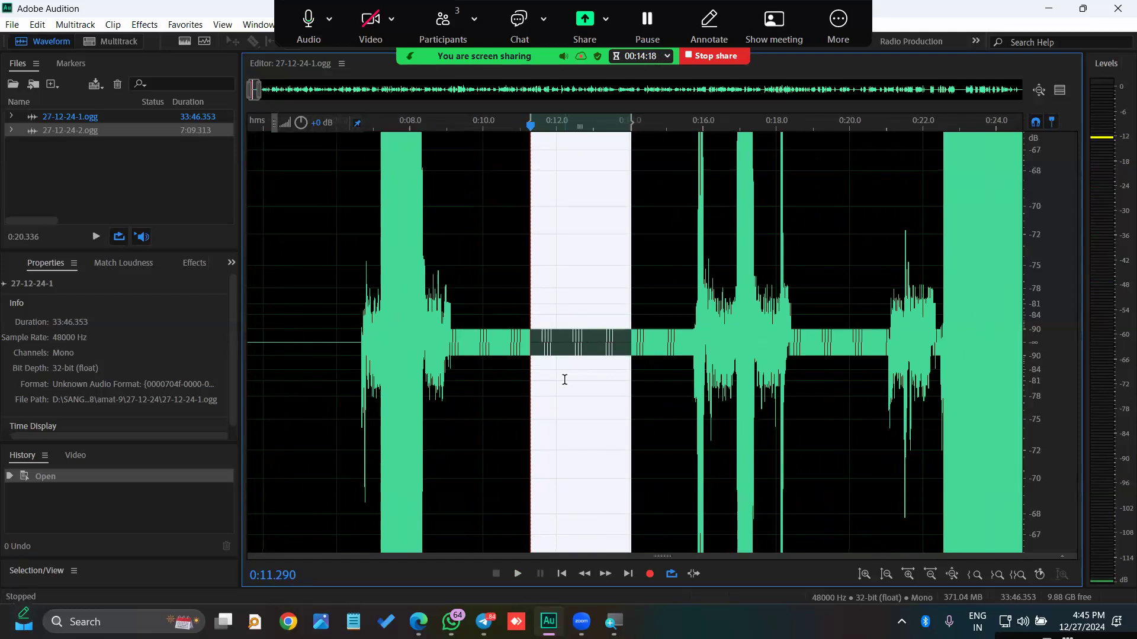
{"action": "left_click", "coordinate": [524, 388]}
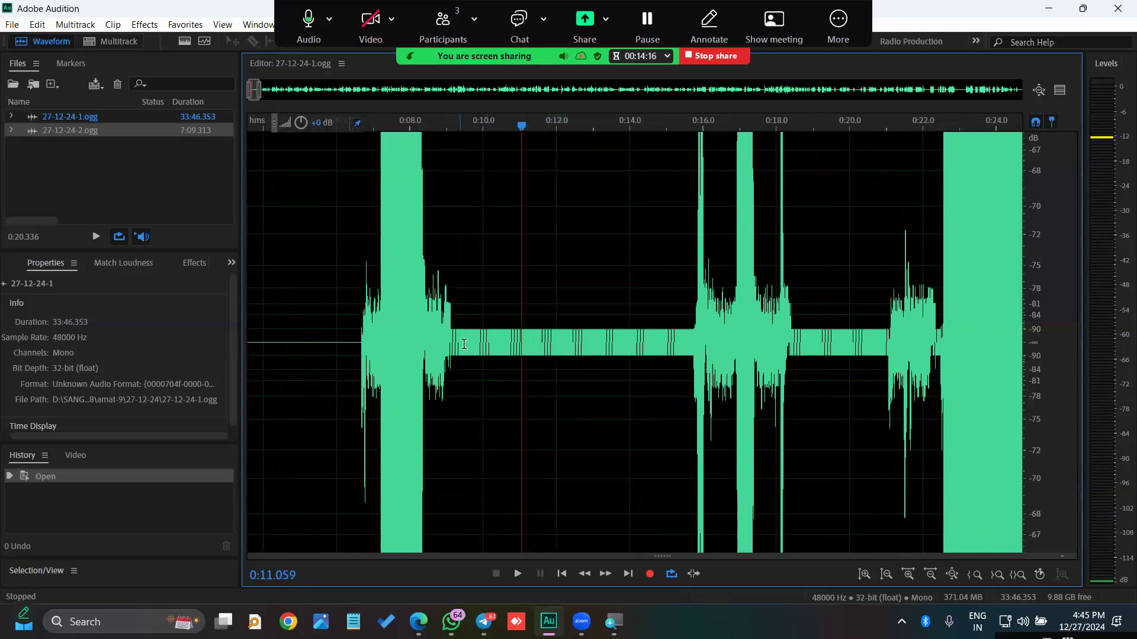
- Select the noise-only gap between the first two phrases, from about 0:09.4 to 0:15.6
{"action": "left_click_drag", "start_coordinate": [464, 344], "coordinate": [544, 342]}
{"action": "left_click_drag", "start_coordinate": [663, 342], "coordinate": [673, 343]}
{"action": "left_click", "coordinate": [581, 406]}
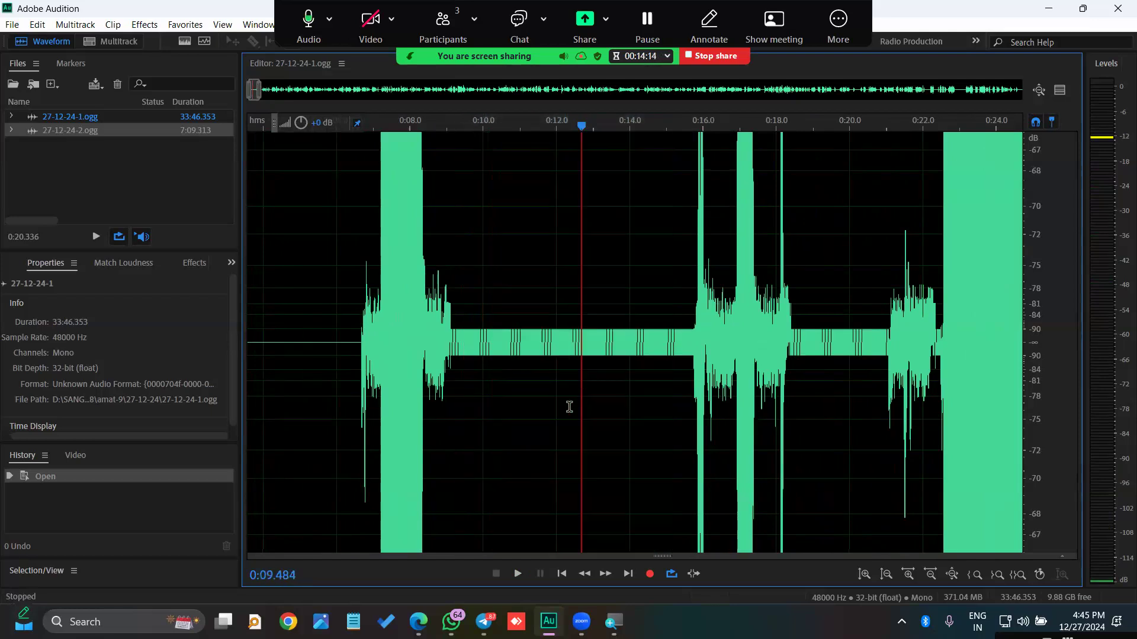
{"action": "left_click_drag", "start_coordinate": [477, 343], "coordinate": [673, 336]}
{"action": "left_click_drag", "start_coordinate": [462, 342], "coordinate": [687, 342]}
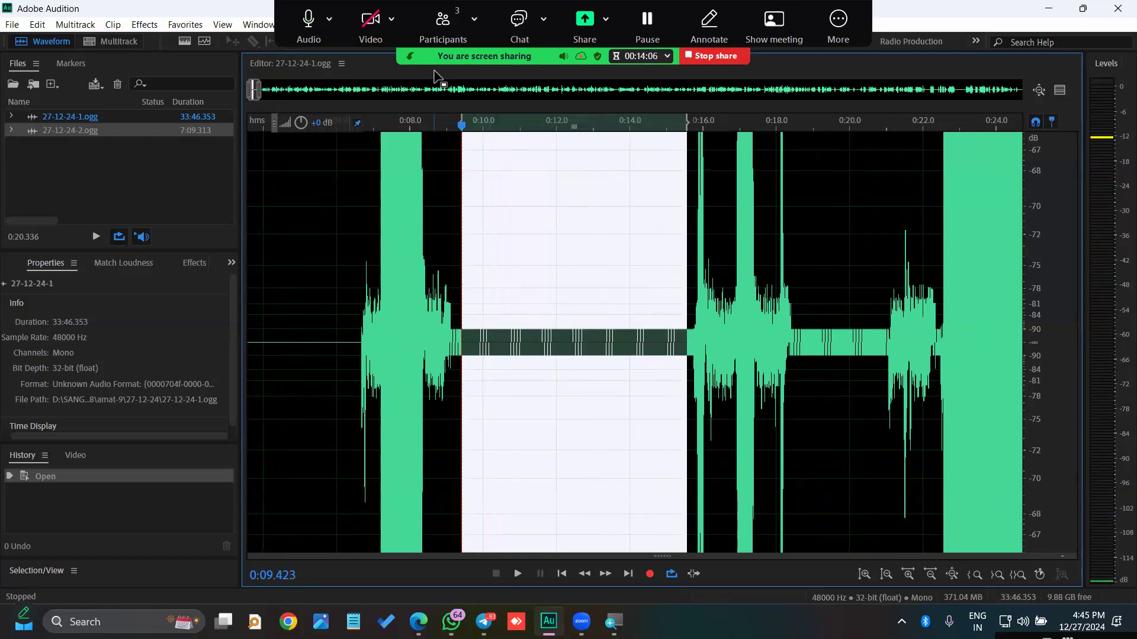
- Show Zoom's participants list, move it off the first noise gap, and place Audition's playhead in that gap at about 0:12.6
{"action": "left_click", "coordinate": [443, 27]}
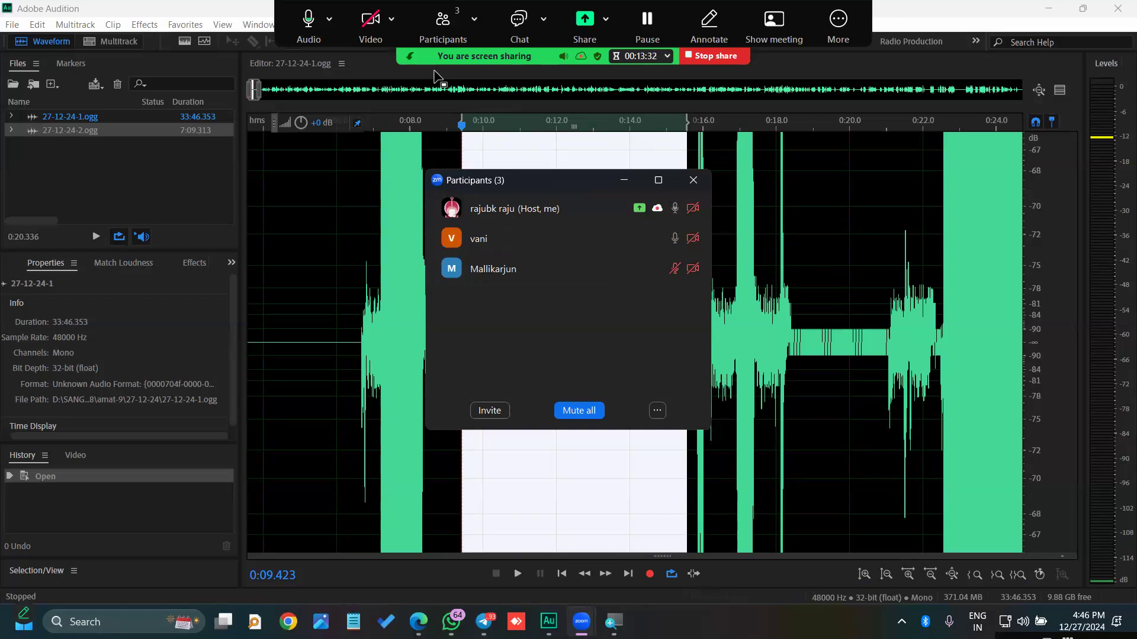
{"action": "mouse_move", "coordinate": [639, 269]}
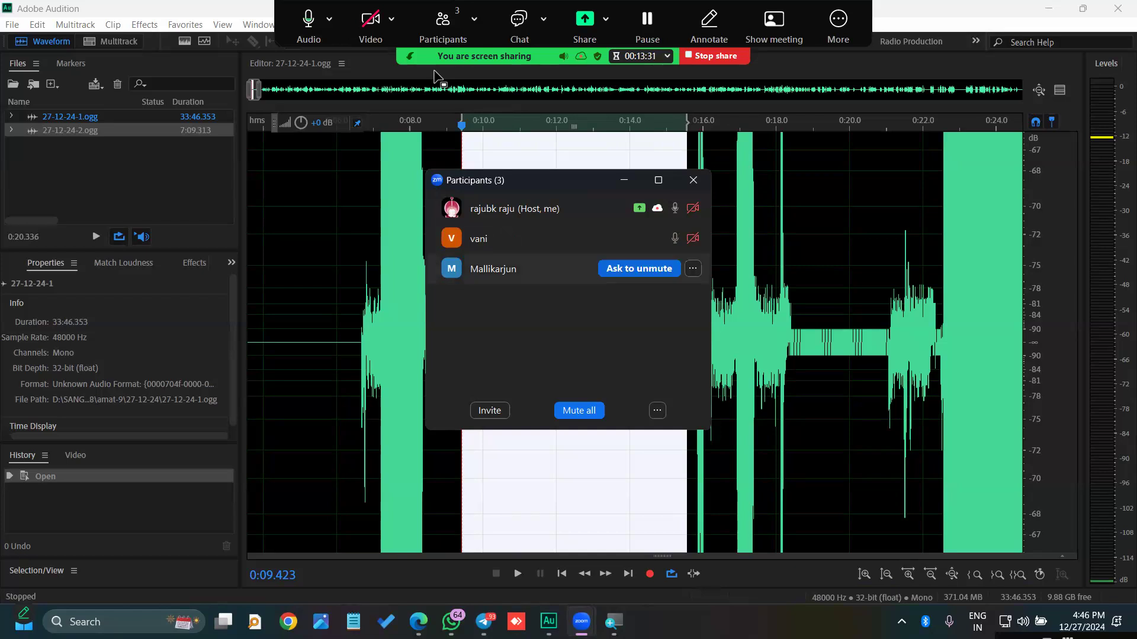
{"action": "left_click", "coordinate": [786, 284]}
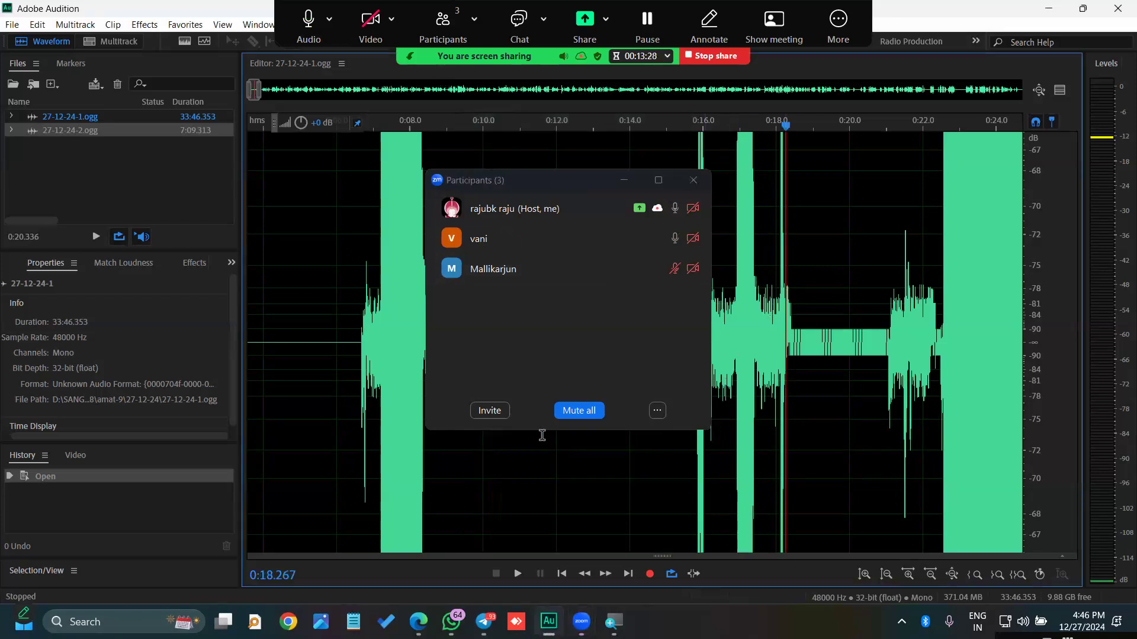
{"action": "left_click", "coordinate": [825, 393]}
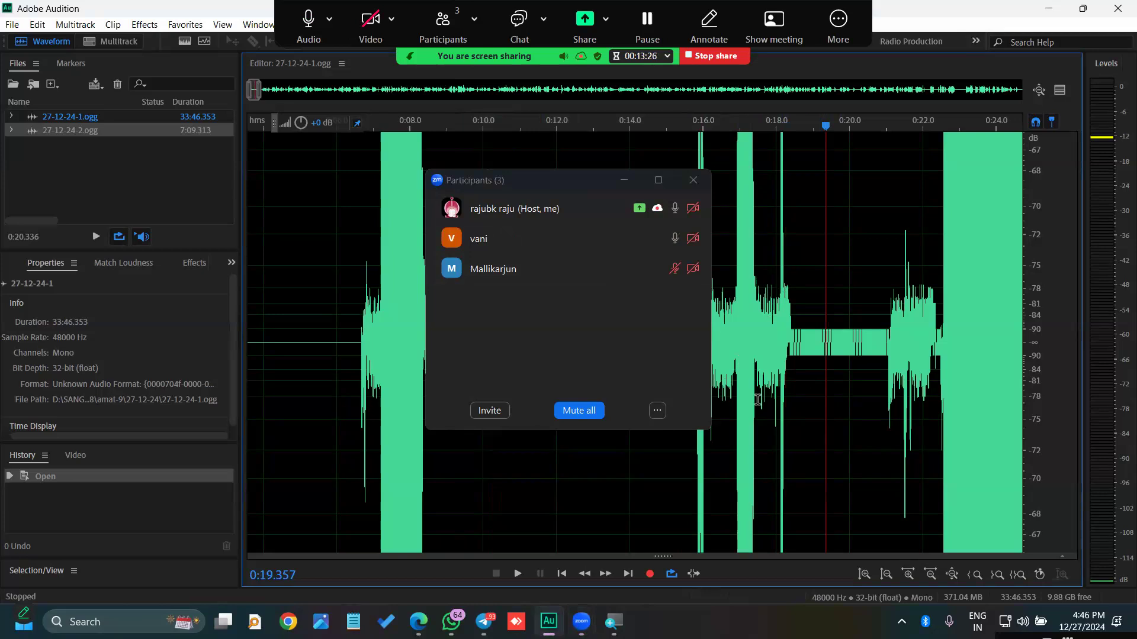
{"action": "left_click", "coordinate": [557, 347]}
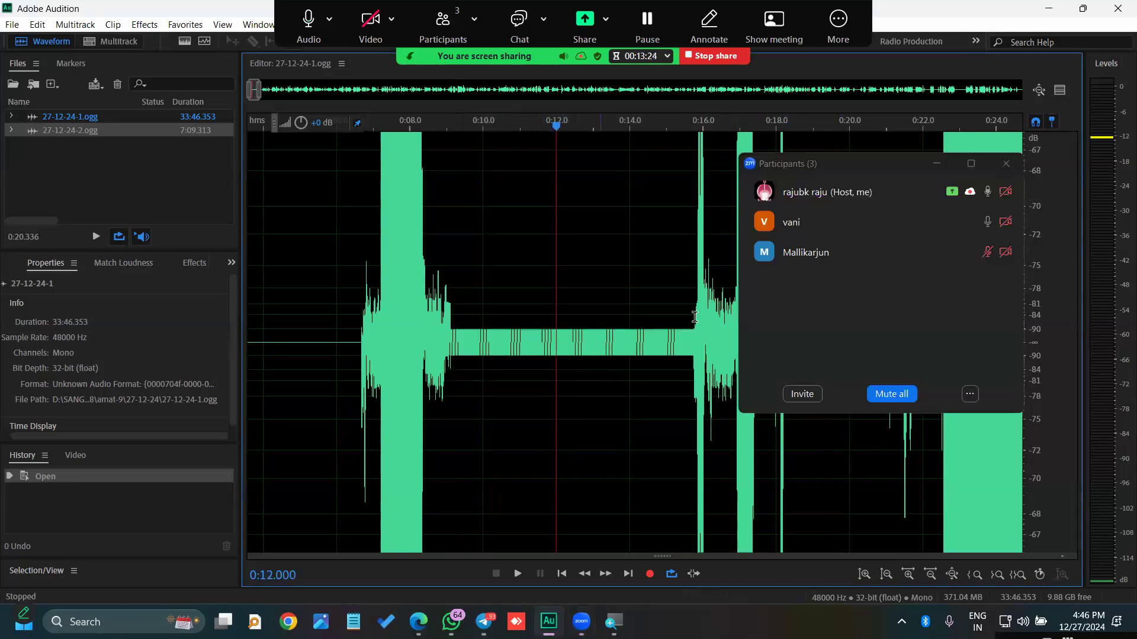
{"action": "left_click", "coordinate": [579, 349]}
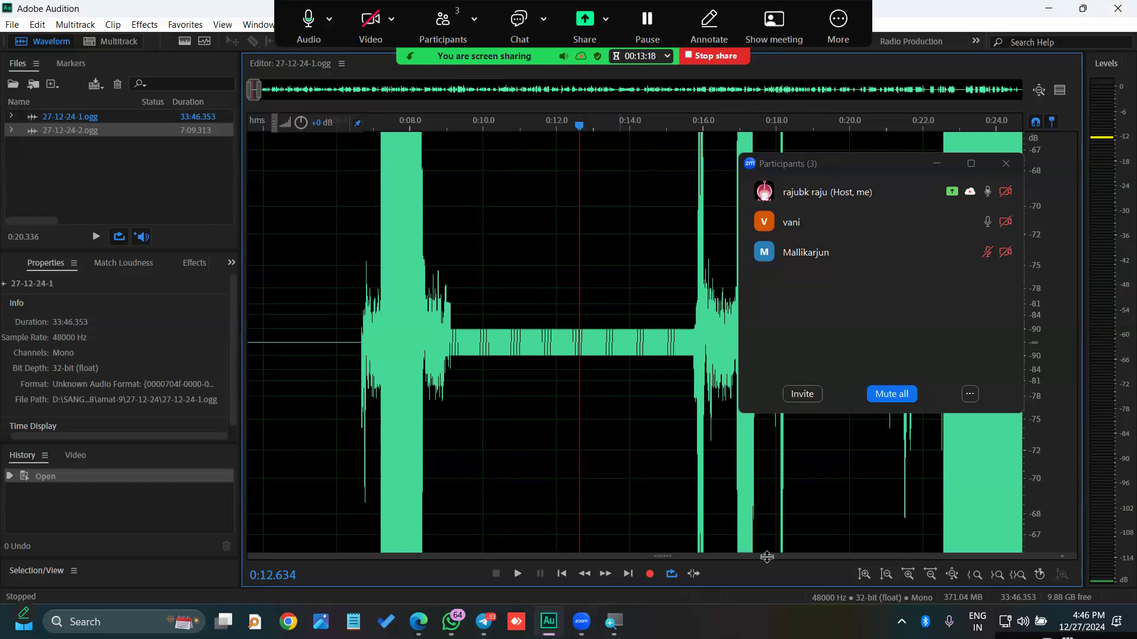
- Check the per-application volume levels in the Windows volume mixer, then return to the waveform
{"action": "left_click", "coordinate": [1022, 622]}
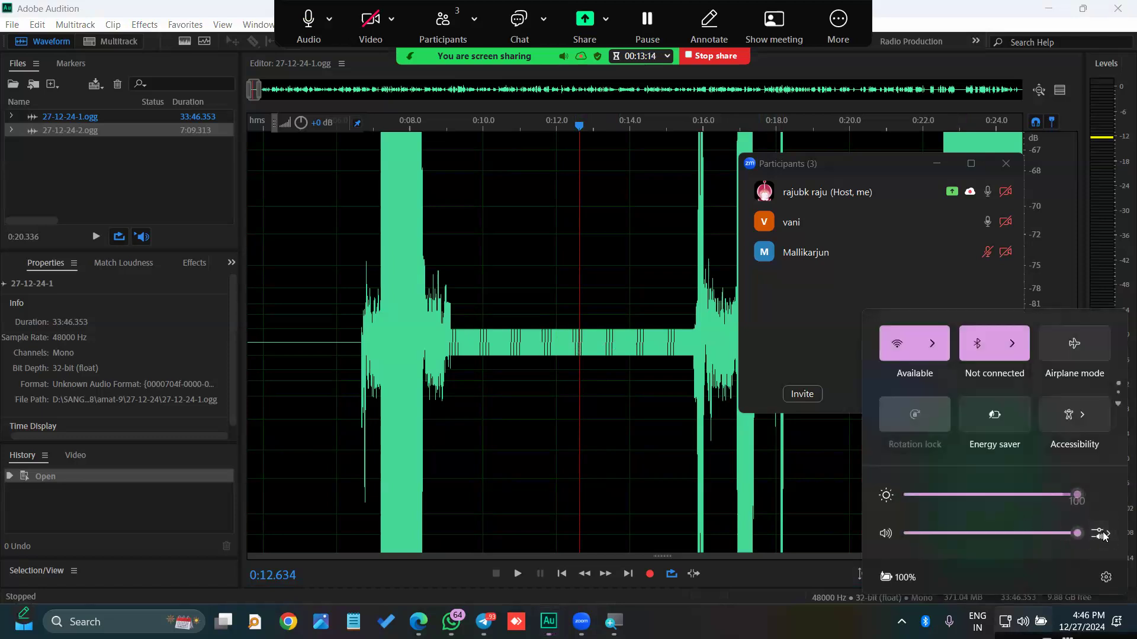
{"action": "left_click", "coordinate": [1099, 534]}
{"action": "scroll", "coordinate": [1077, 503], "scroll_direction": "down", "scroll_amount": 3}
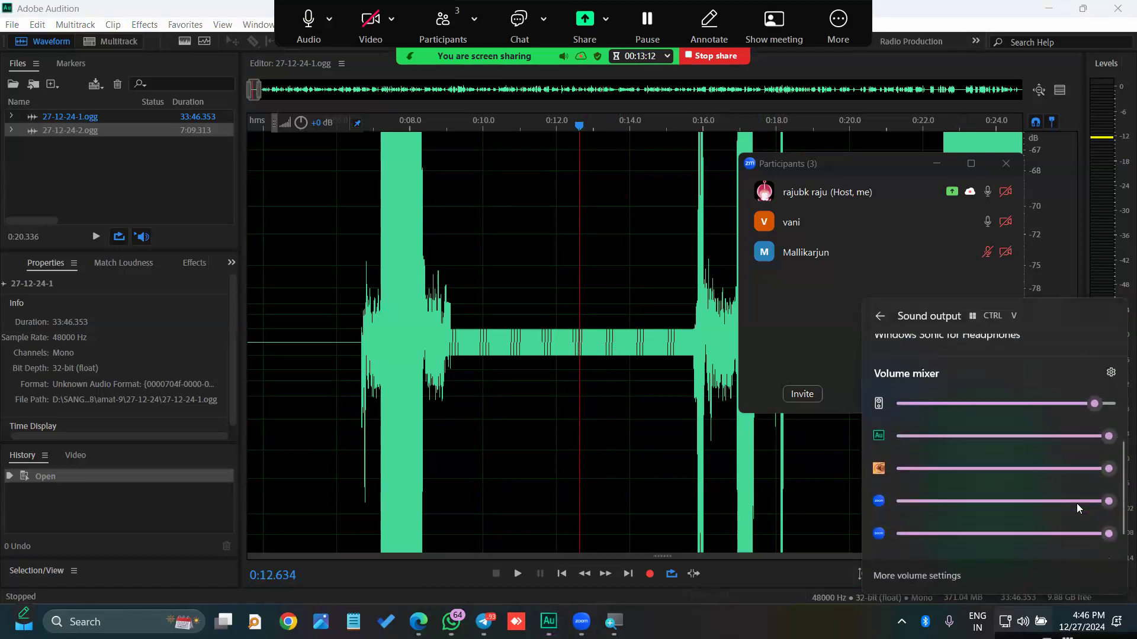
{"action": "left_click", "coordinate": [701, 437]}
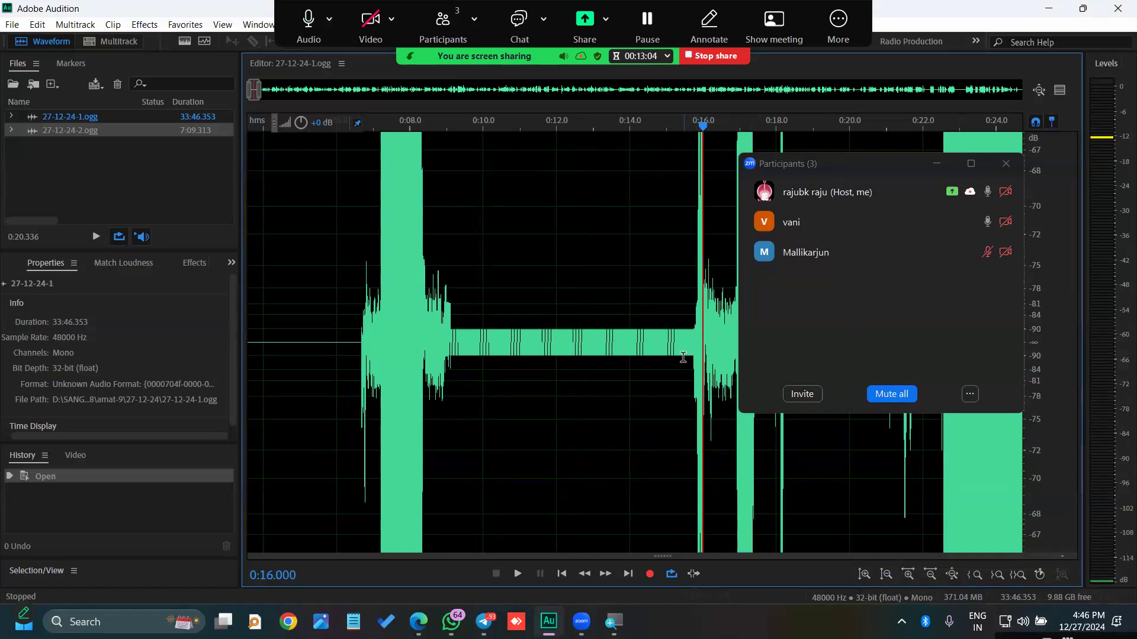
- Place the playhead in the noise gap between the first phrases, finishing at about 0:12.8
{"action": "left_click", "coordinate": [598, 344]}
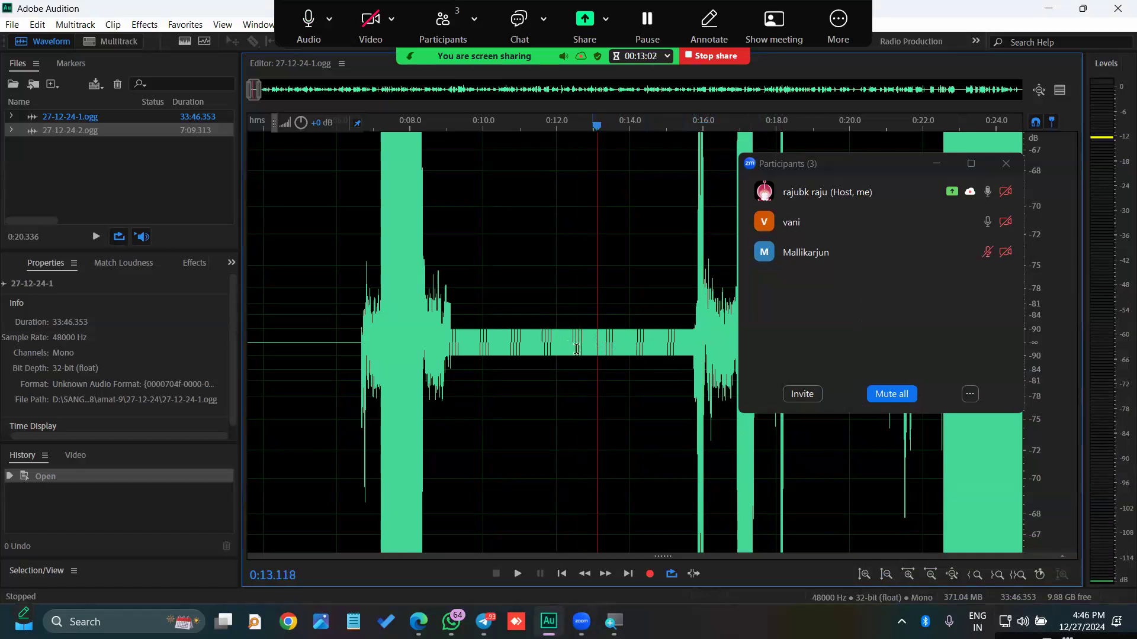
{"action": "left_click", "coordinate": [569, 374]}
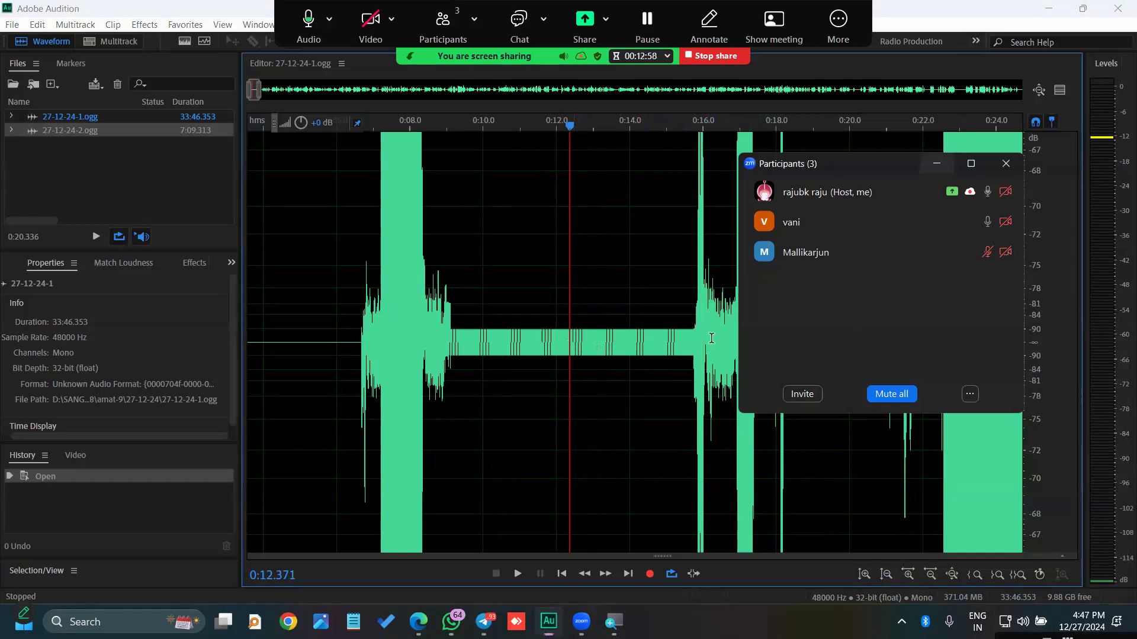
{"action": "left_click", "coordinate": [584, 321]}
- Examine the noise gap around 0:12.8 at several lower and higher amplitude and time magnifications
{"action": "scroll", "coordinate": [584, 321], "scroll_direction": "down", "scroll_amount": 8}
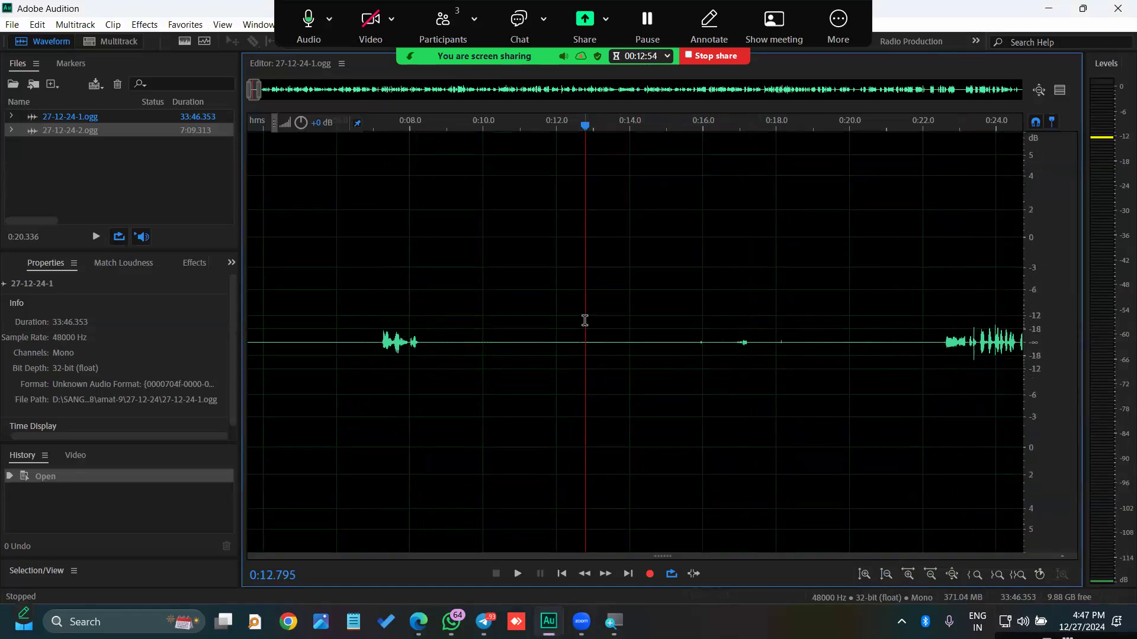
{"action": "scroll", "coordinate": [584, 321], "scroll_direction": "up", "scroll_amount": 10}
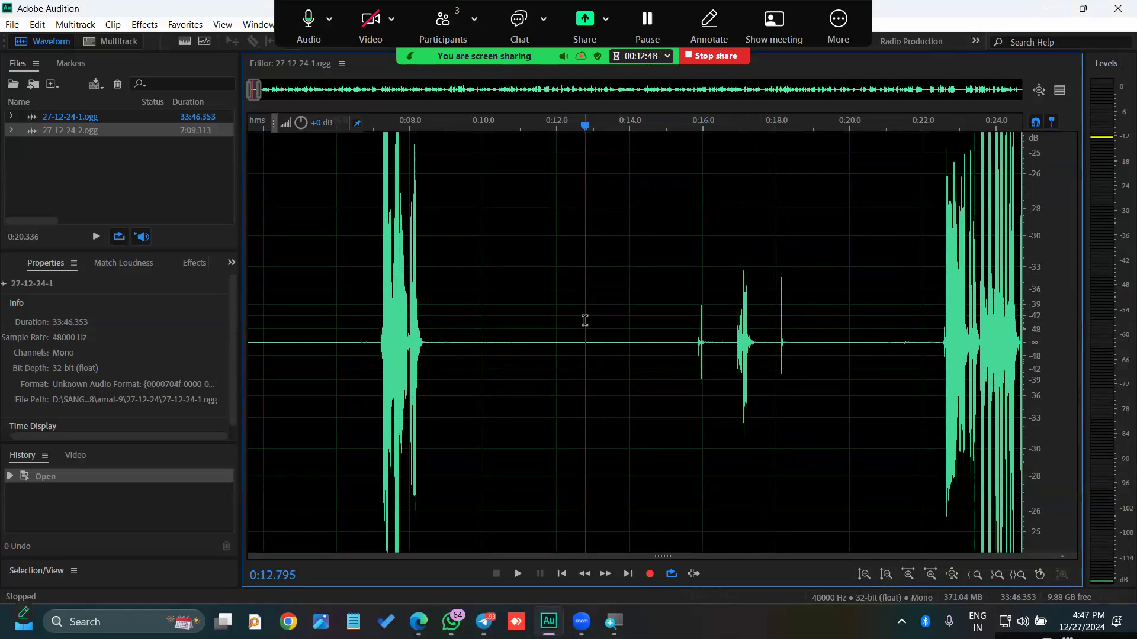
{"action": "scroll", "coordinate": [584, 321], "scroll_direction": "down", "scroll_amount": 5}
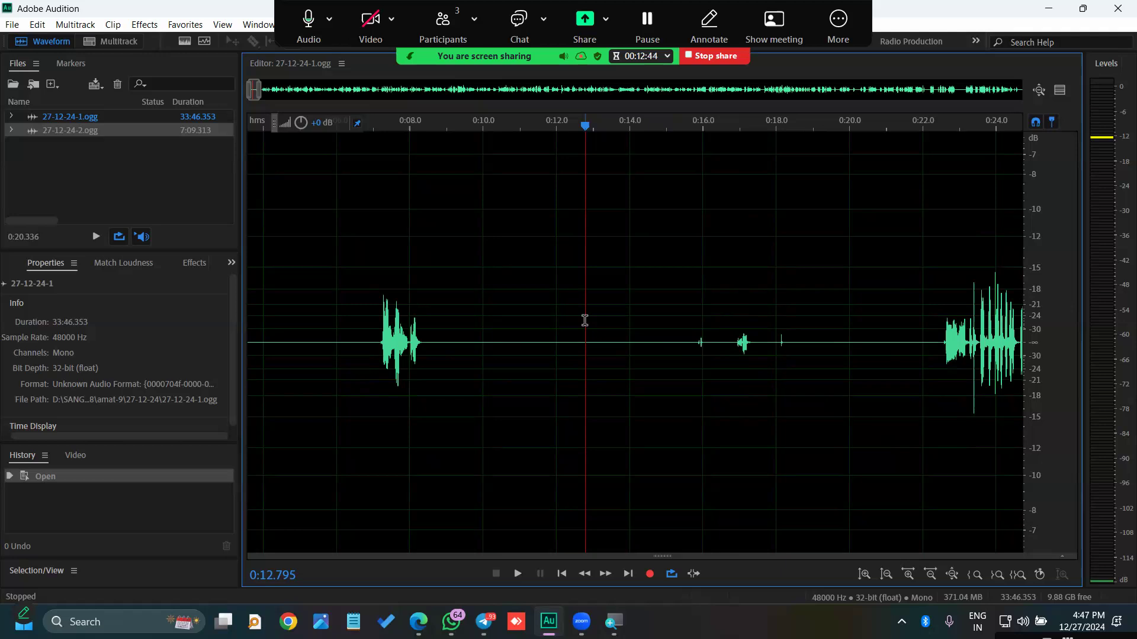
{"action": "scroll", "coordinate": [584, 320], "scroll_direction": "up", "scroll_amount": 3}
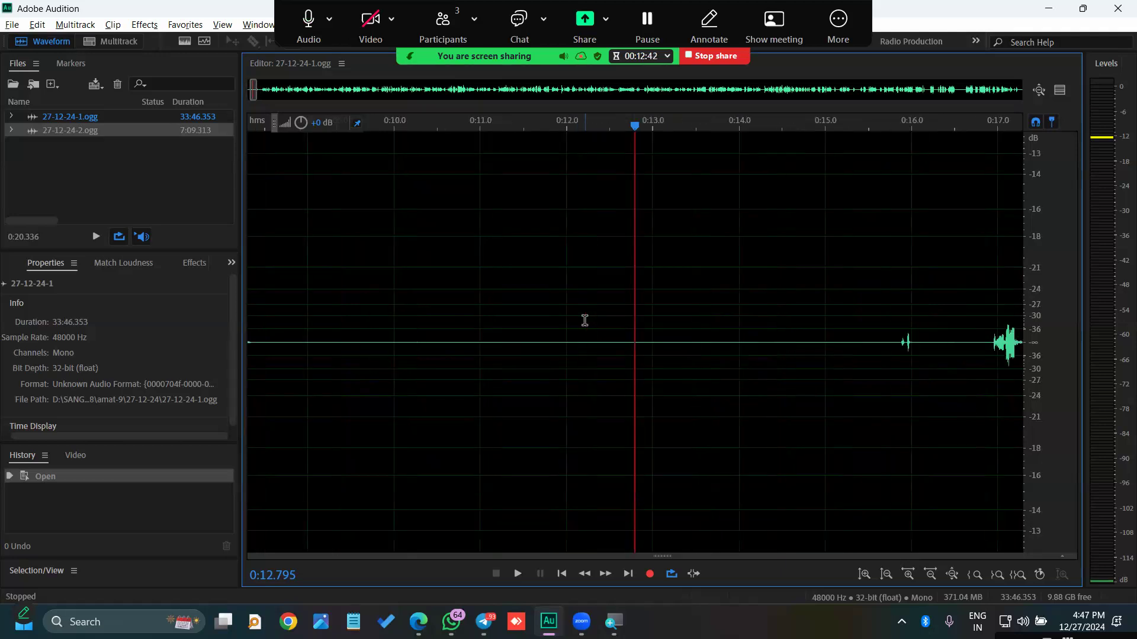
{"action": "scroll", "coordinate": [585, 320], "scroll_direction": "up", "scroll_amount": 5}
{"action": "scroll", "coordinate": [585, 320], "scroll_direction": "up", "scroll_amount": 2}
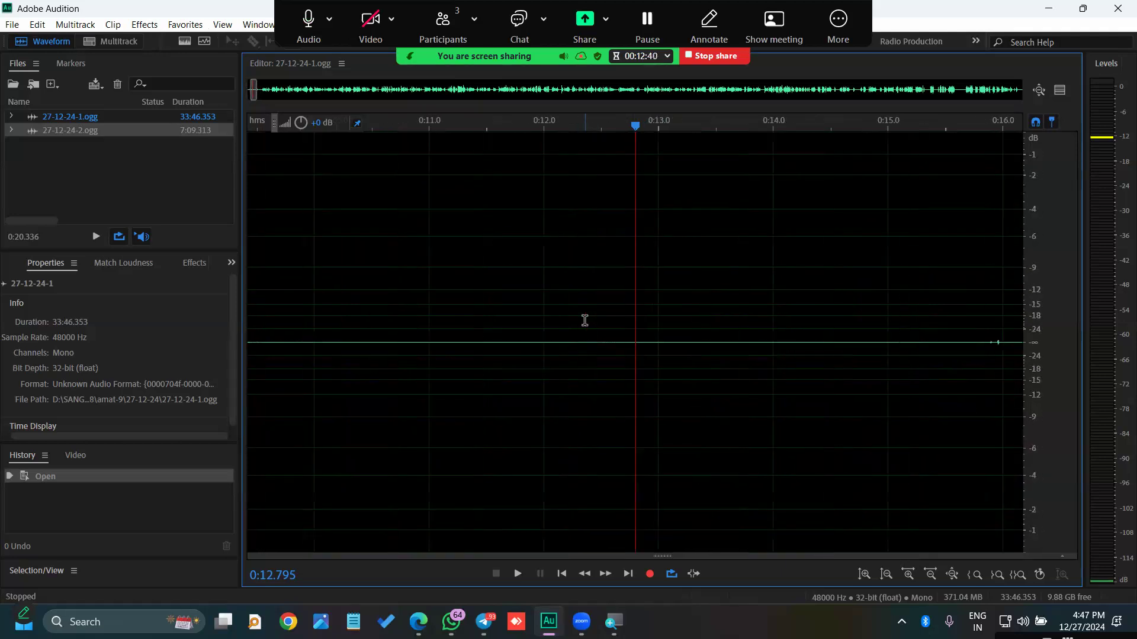
{"action": "scroll", "coordinate": [584, 321], "scroll_direction": "down", "scroll_amount": 10}
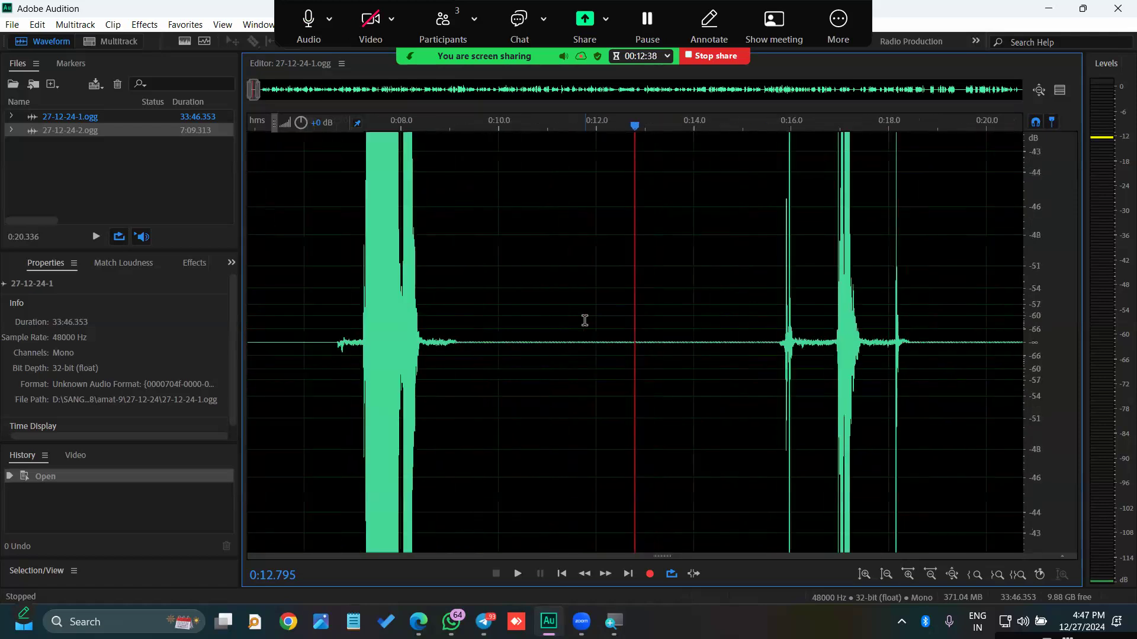
- Zoom out fully in amplitude and time to show the whole recording, and move the playhead to its end
{"action": "key", "text": "alt+minus"}
{"action": "key", "text": "alt+minus"}
{"action": "key", "text": "alt+minus"}
{"action": "key", "text": "alt+minus"}
{"action": "key", "text": "alt+minus"}
{"action": "key", "text": "alt+minus"}
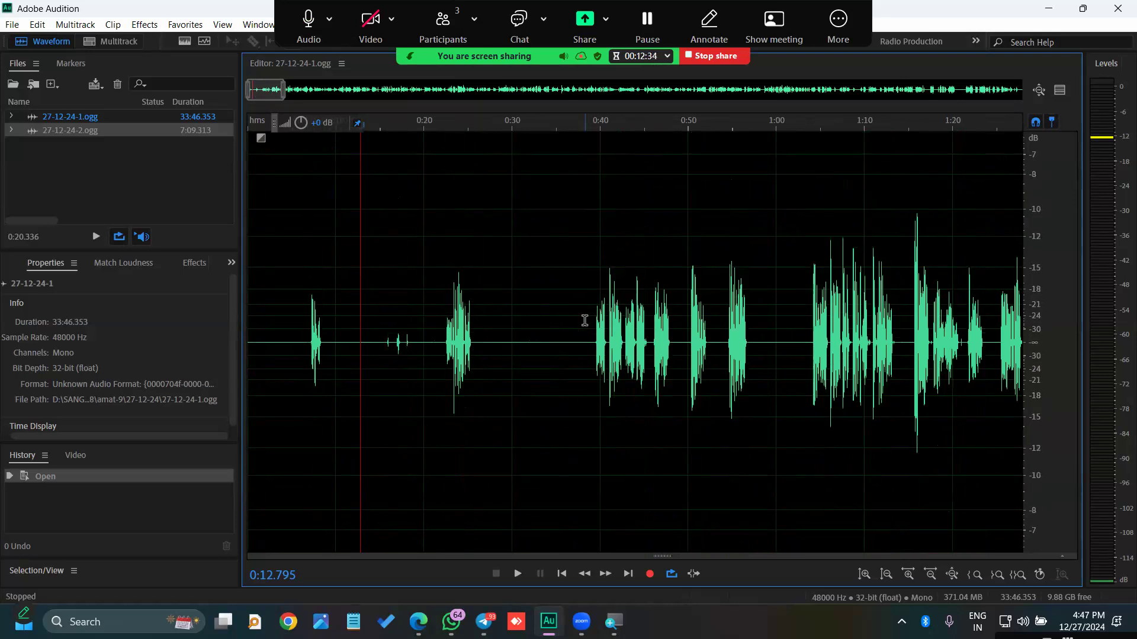
{"action": "key", "text": "alt+minus"}
{"action": "key", "text": "alt+minus"}
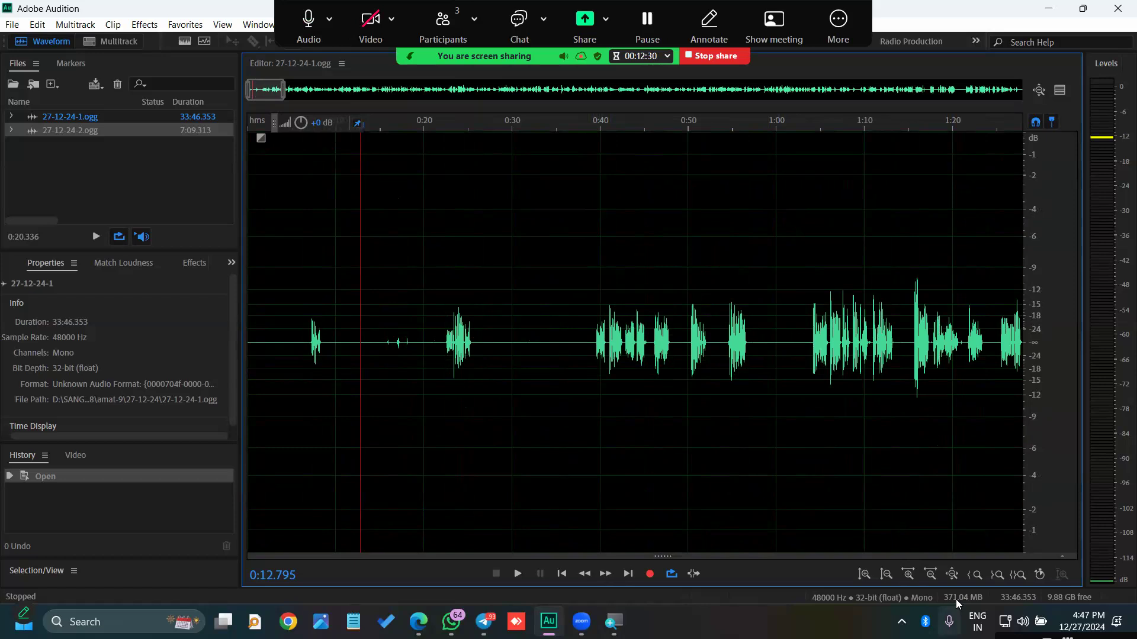
{"action": "left_click", "coordinate": [952, 574]}
{"action": "left_click", "coordinate": [619, 406]}
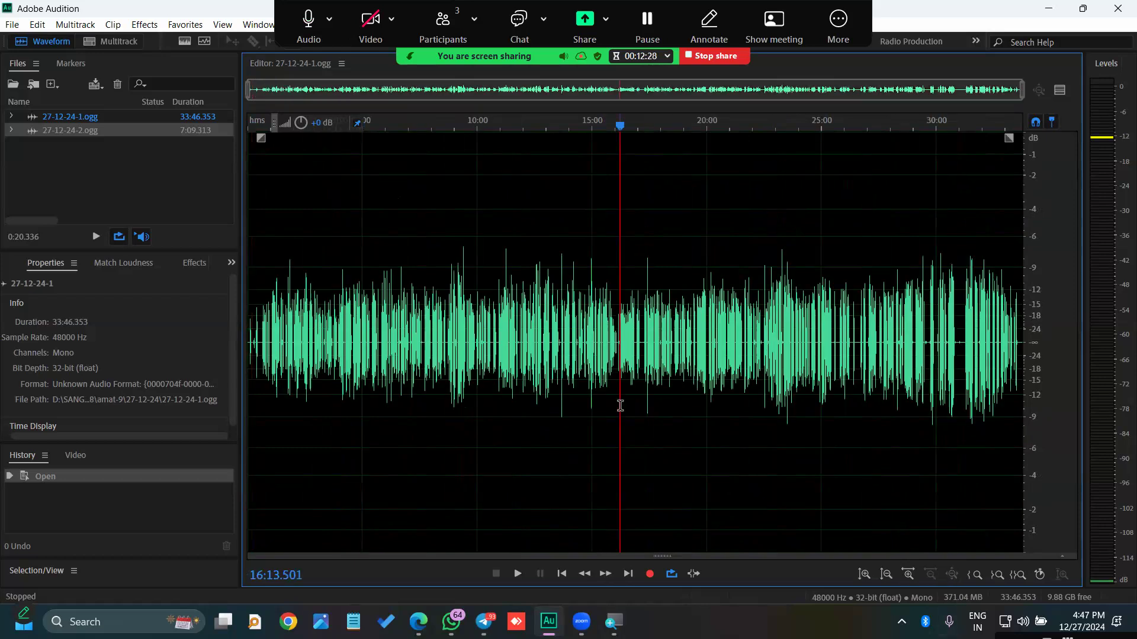
{"action": "key", "text": "End"}
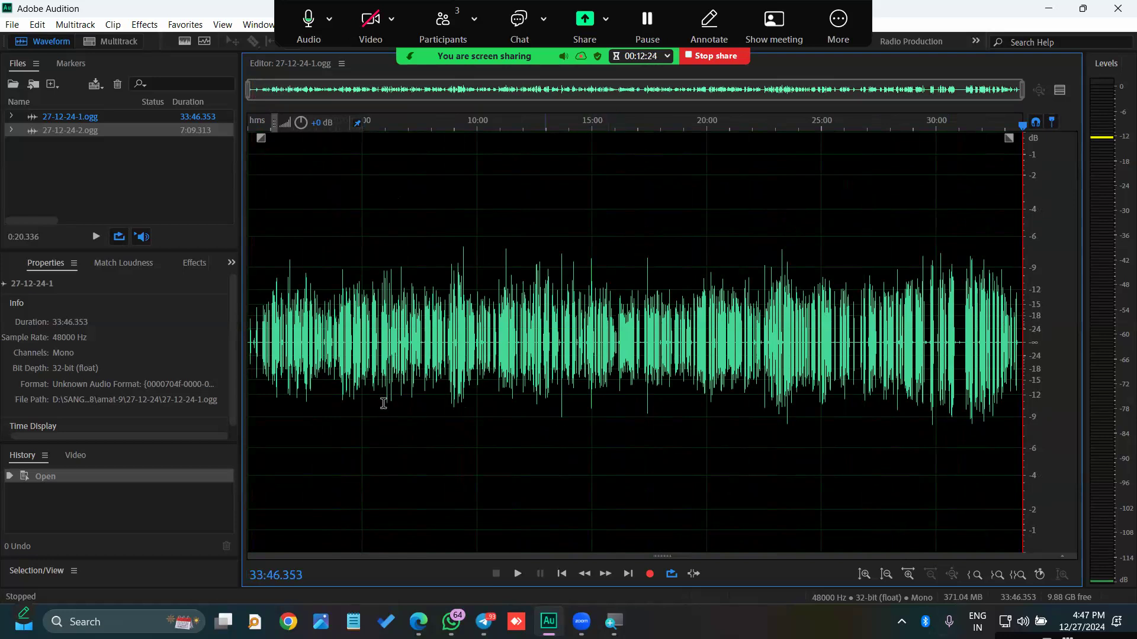
- Select the faint sounds from about 0:13.9 to 0:20.0, then clear the selection and place the playhead at about 0:11.9
{"action": "scroll", "coordinate": [342, 341], "scroll_direction": "up", "scroll_amount": 15}
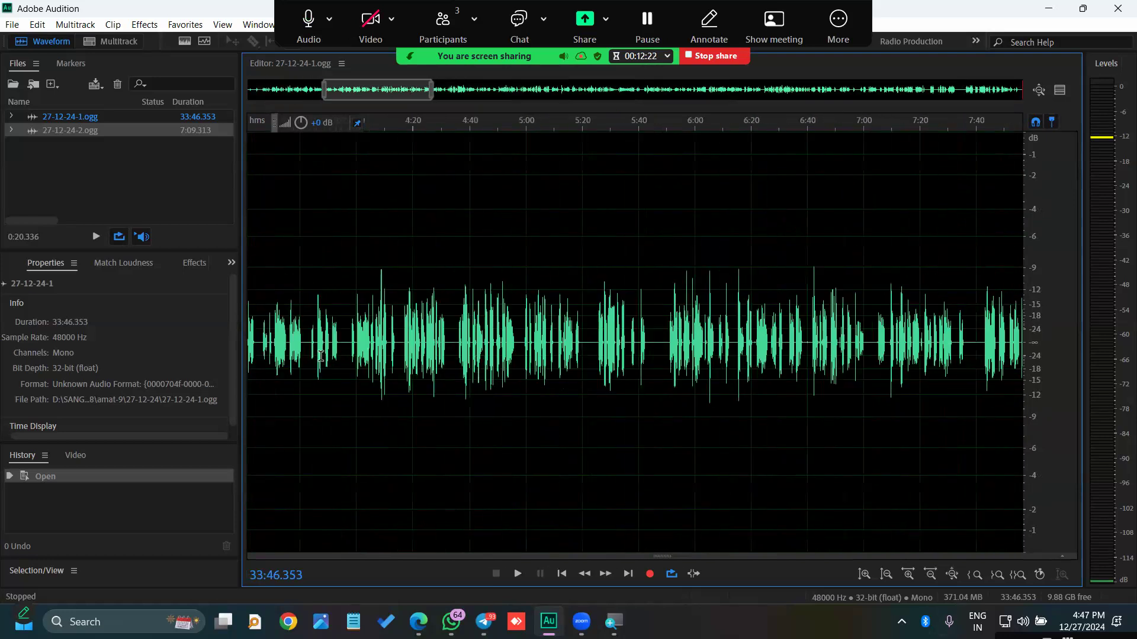
{"action": "scroll", "coordinate": [446, 379], "scroll_direction": "down", "scroll_amount": 5}
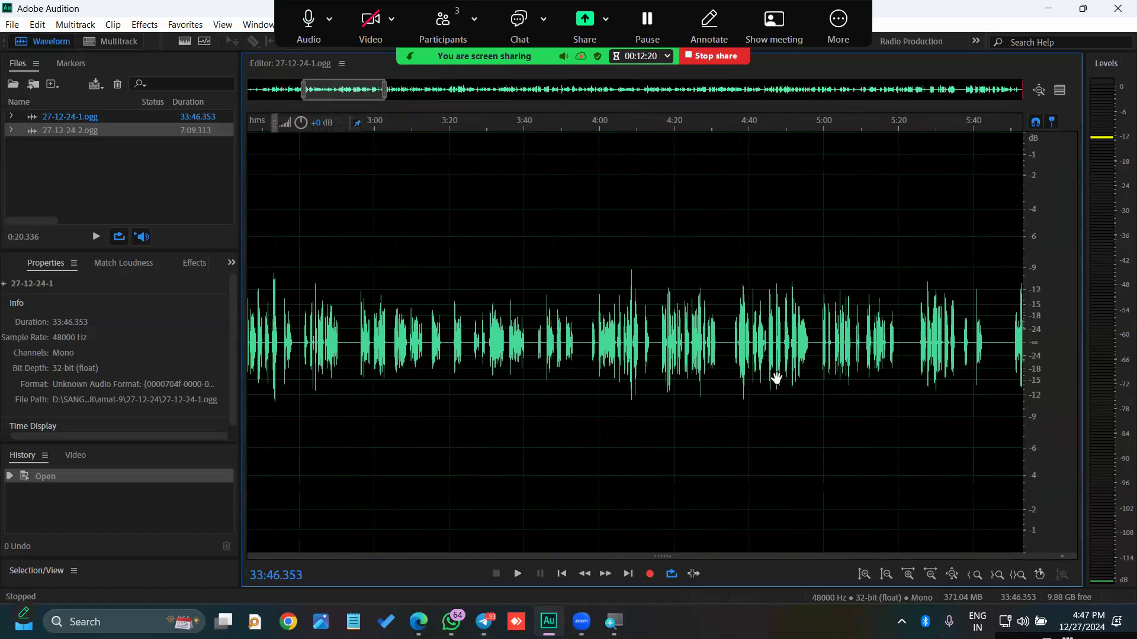
{"action": "scroll", "coordinate": [314, 356], "scroll_direction": "up", "scroll_amount": 7}
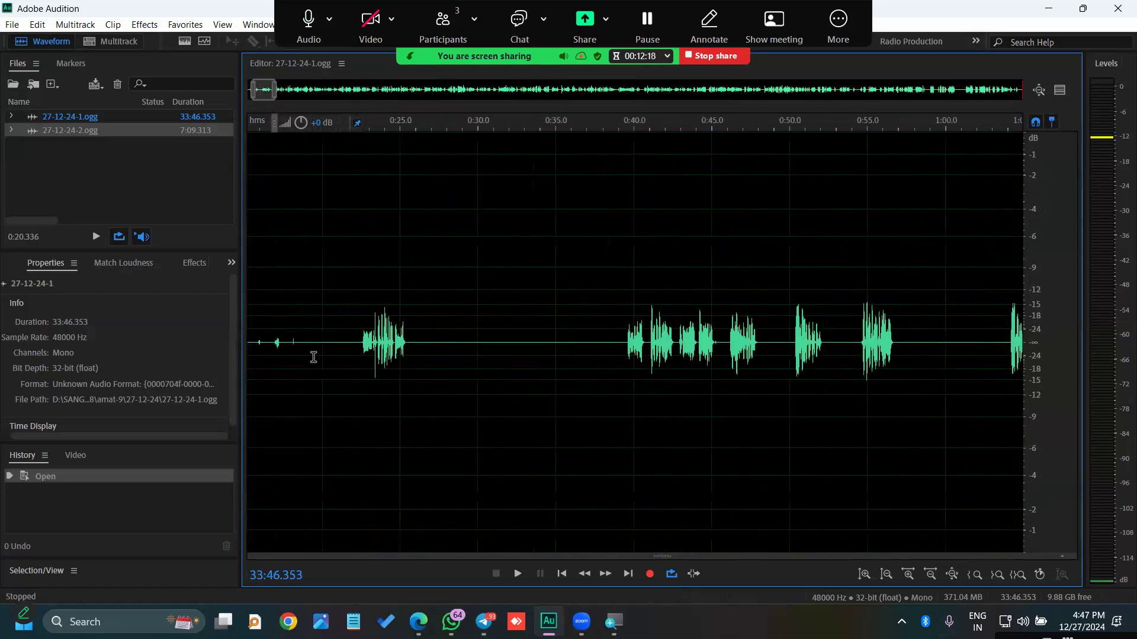
{"action": "left_click_drag", "start_coordinate": [407, 373], "coordinate": [666, 336]}
{"action": "left_click", "coordinate": [537, 371]}
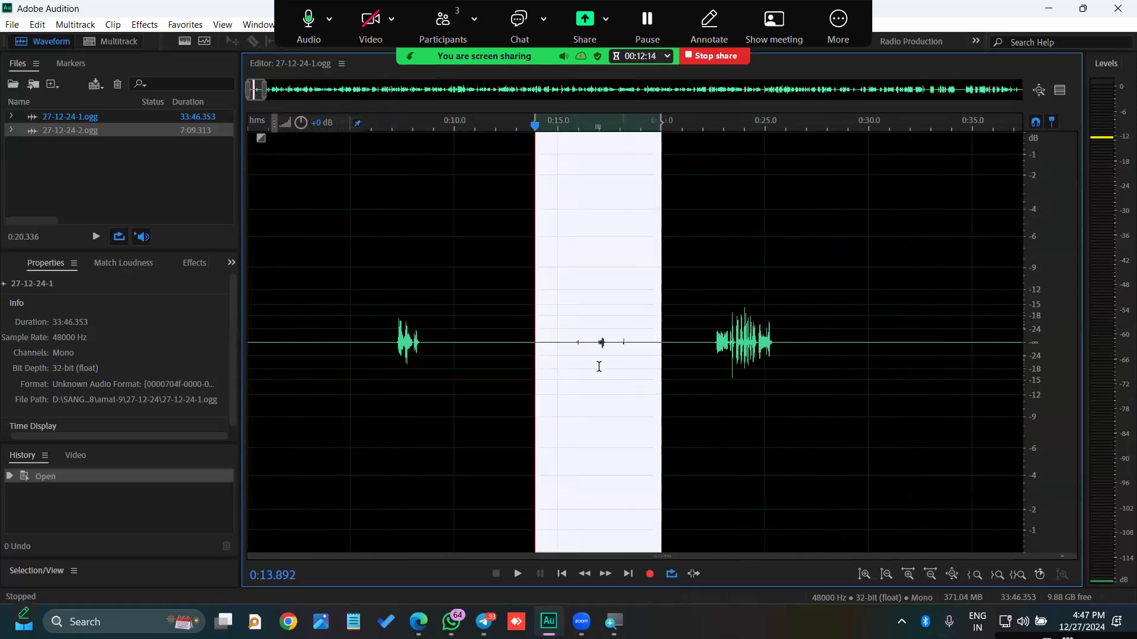
{"action": "left_click", "coordinate": [492, 434]}
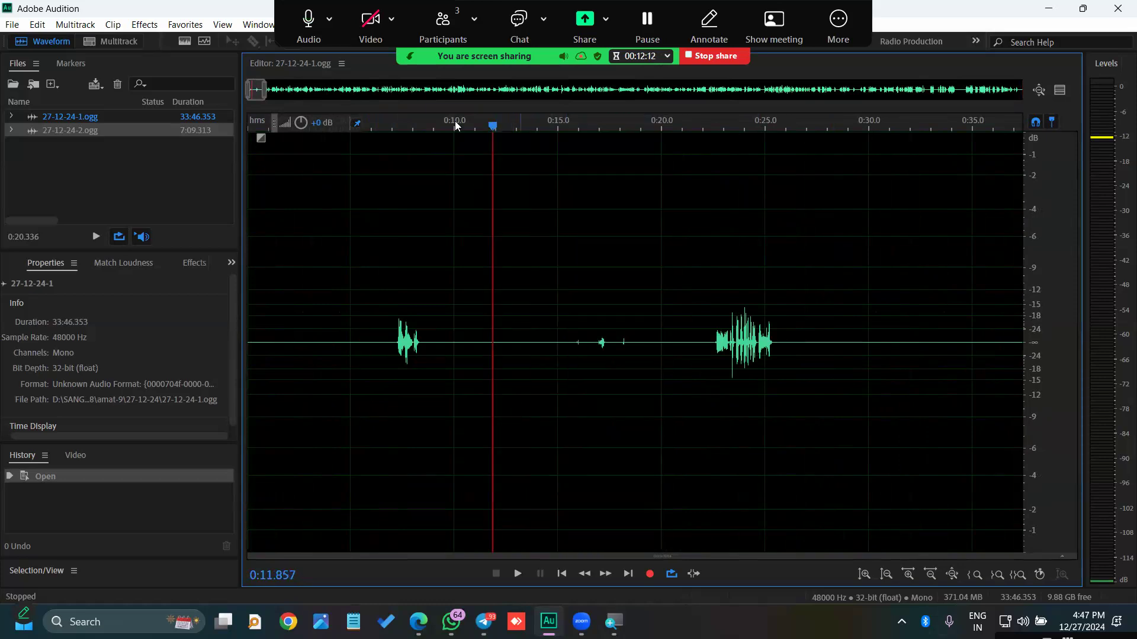
- Show Zoom's meeting participants list over the waveform
{"action": "left_click", "coordinate": [442, 27]}
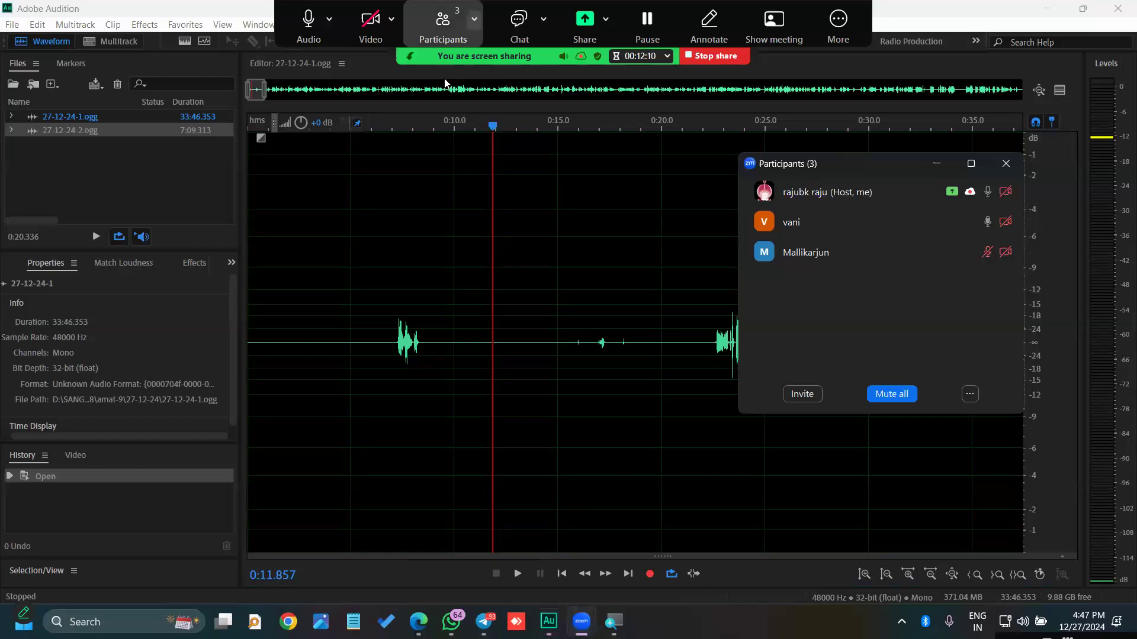
{"action": "mouse_move", "coordinate": [952, 253]}
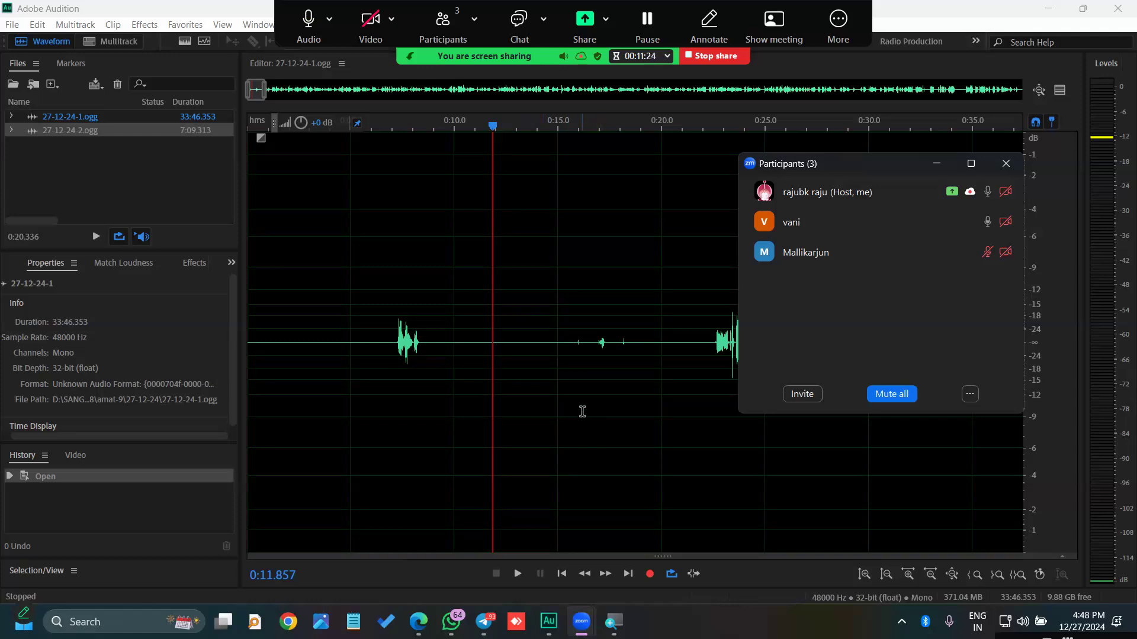
- Switch to WhatsApp, look through the open chat's earlier messages, and return to Audition
{"action": "left_click", "coordinate": [451, 622]}
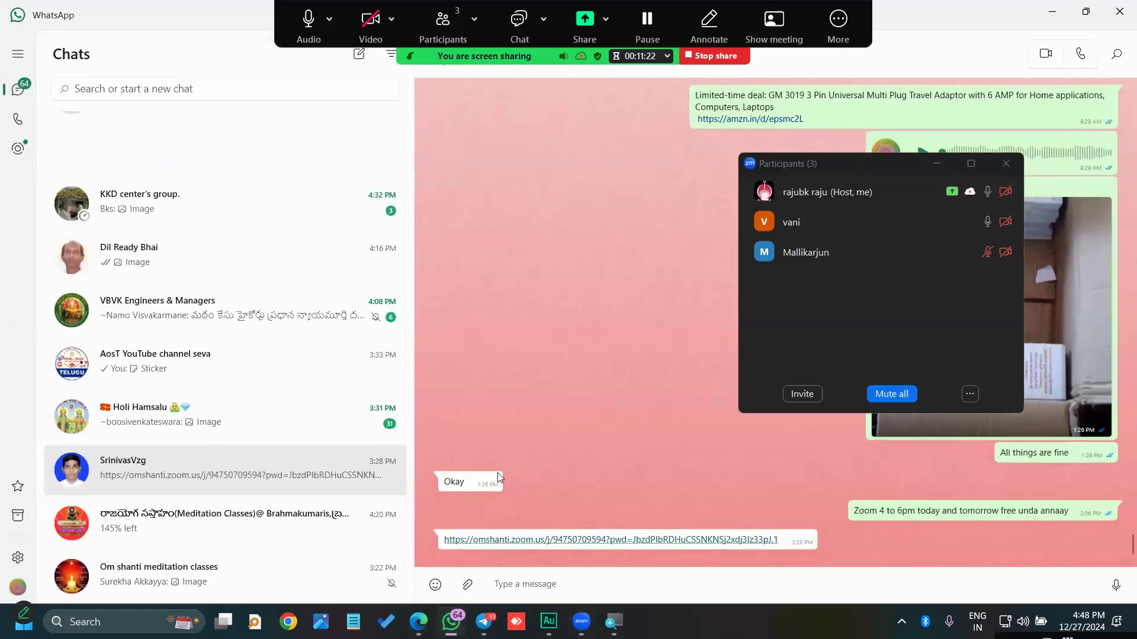
{"action": "scroll", "coordinate": [532, 331], "scroll_direction": "up", "scroll_amount": 15}
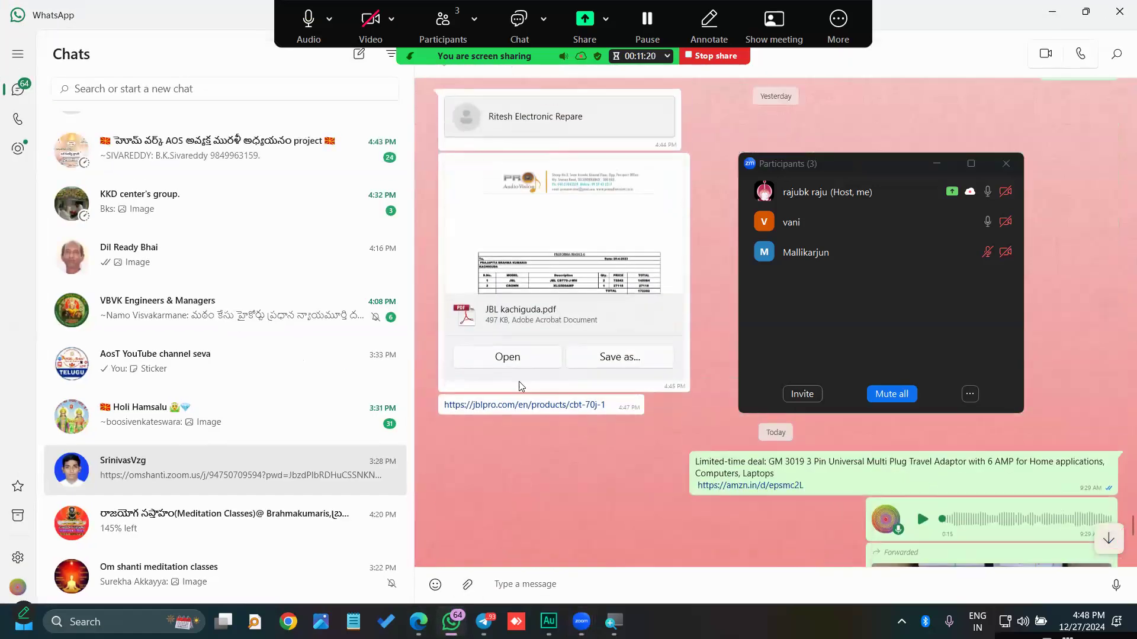
{"action": "left_click", "coordinate": [1052, 12]}
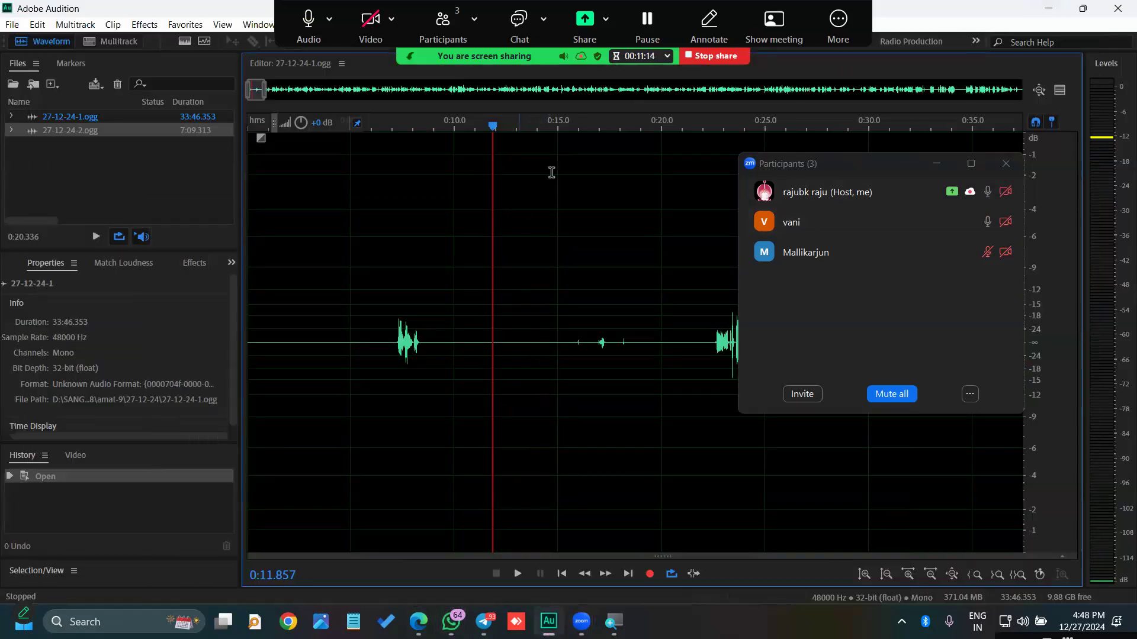
{"action": "left_click", "coordinate": [595, 69]}
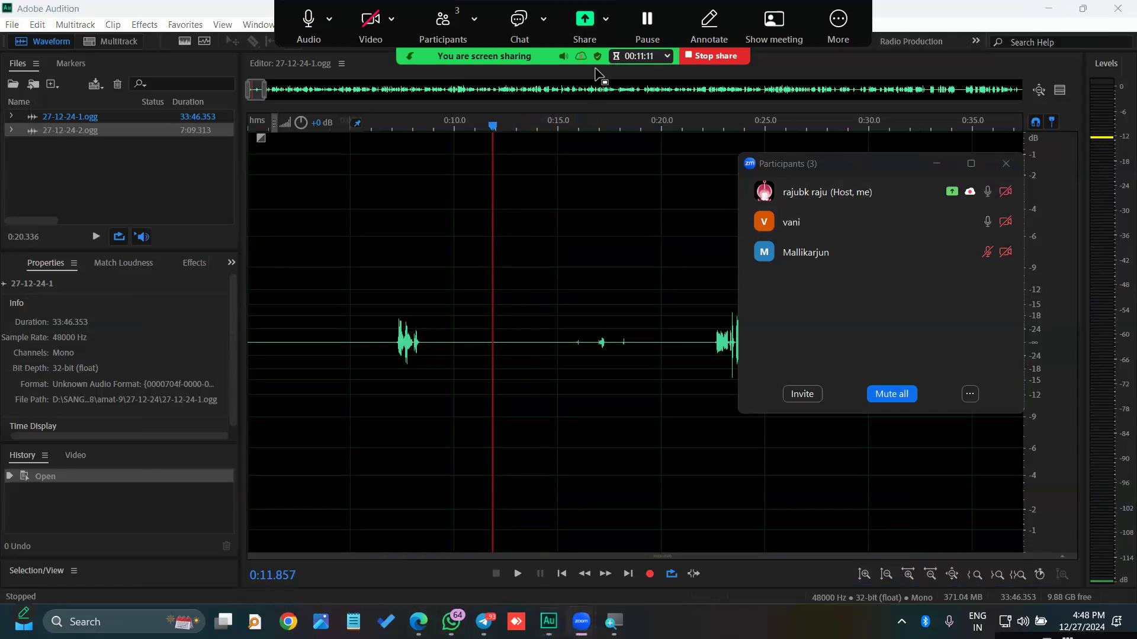
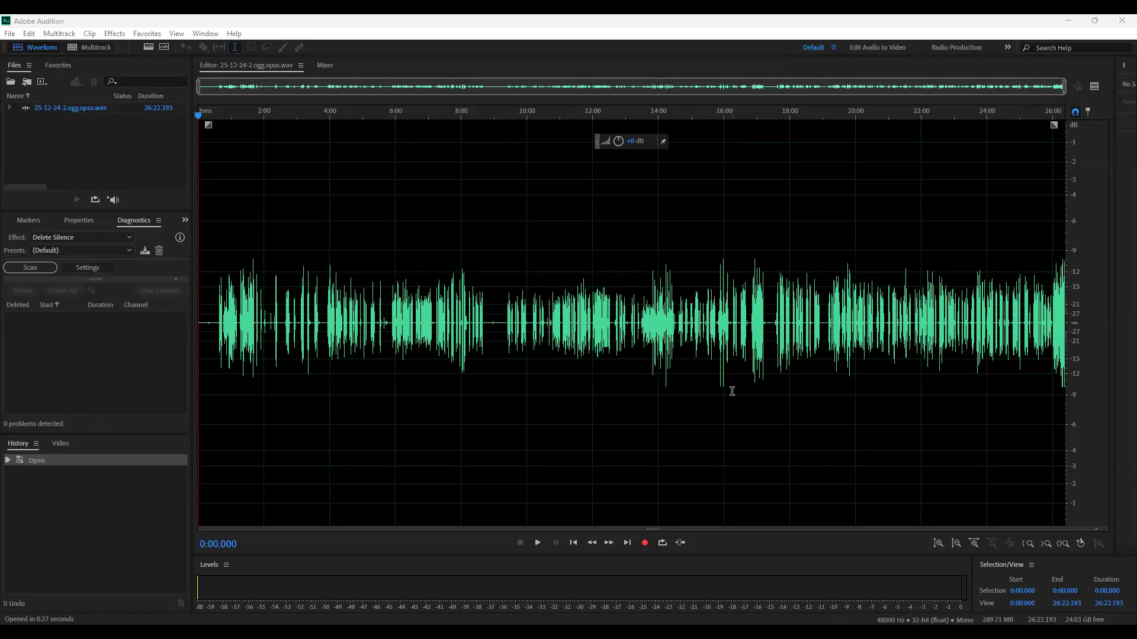
- Place the playhead at 12:00 in 25-12-24-2.ogg.opus.wav, raise the amplitude magnification two levels, then zoom out fully
{"action": "left_click", "coordinate": [732, 342]}
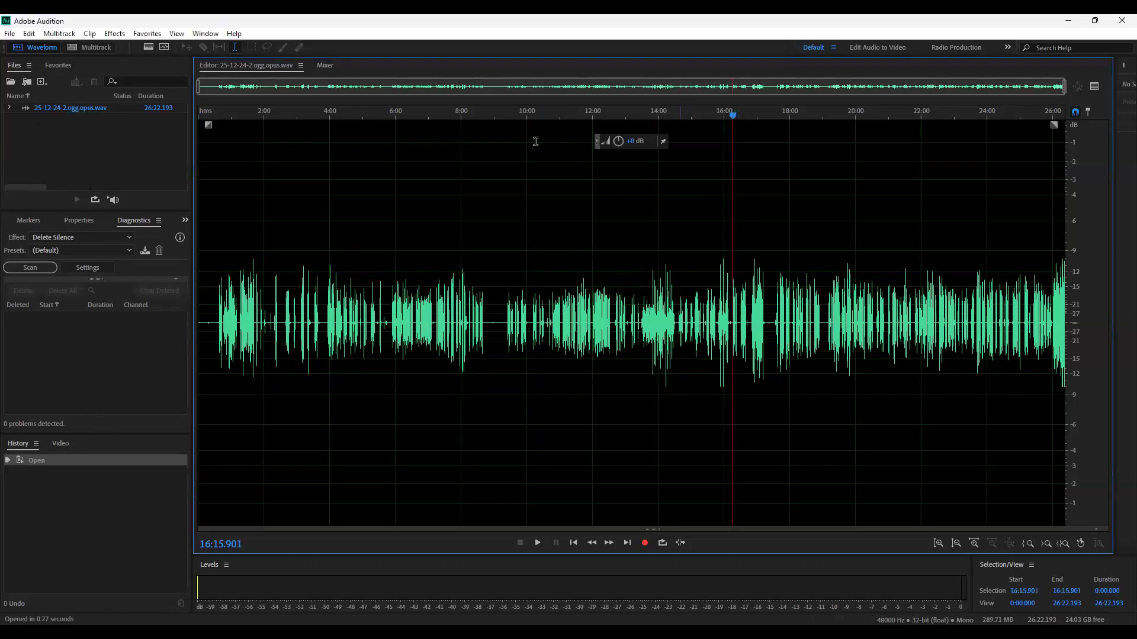
{"action": "left_click", "coordinate": [592, 163]}
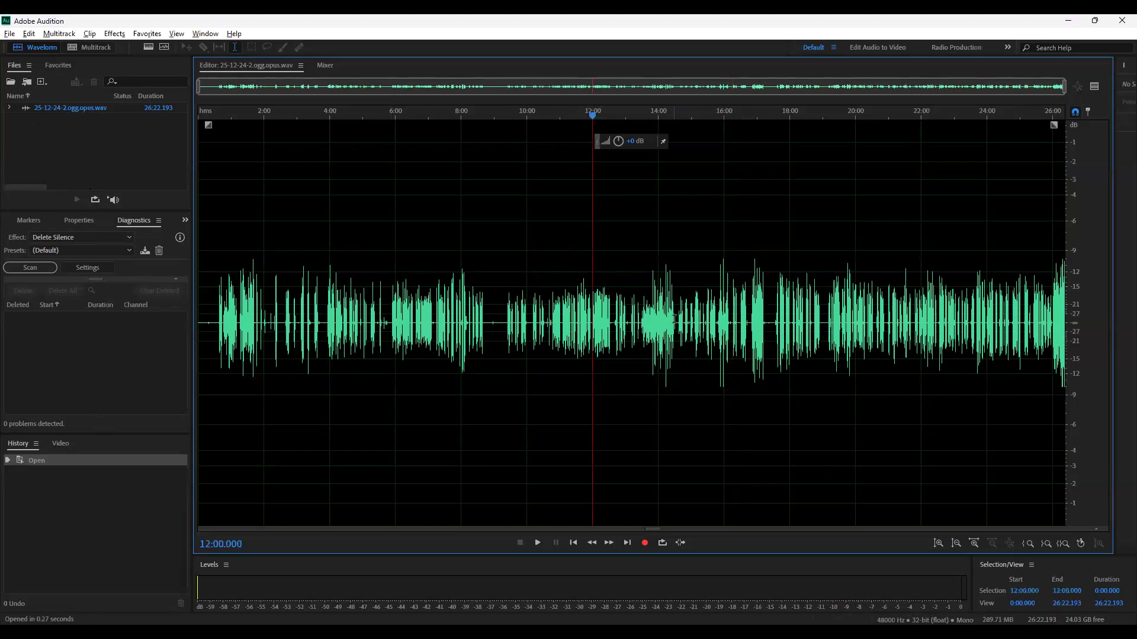
{"action": "key", "text": "alt+equal"}
{"action": "key", "text": "alt+equal"}
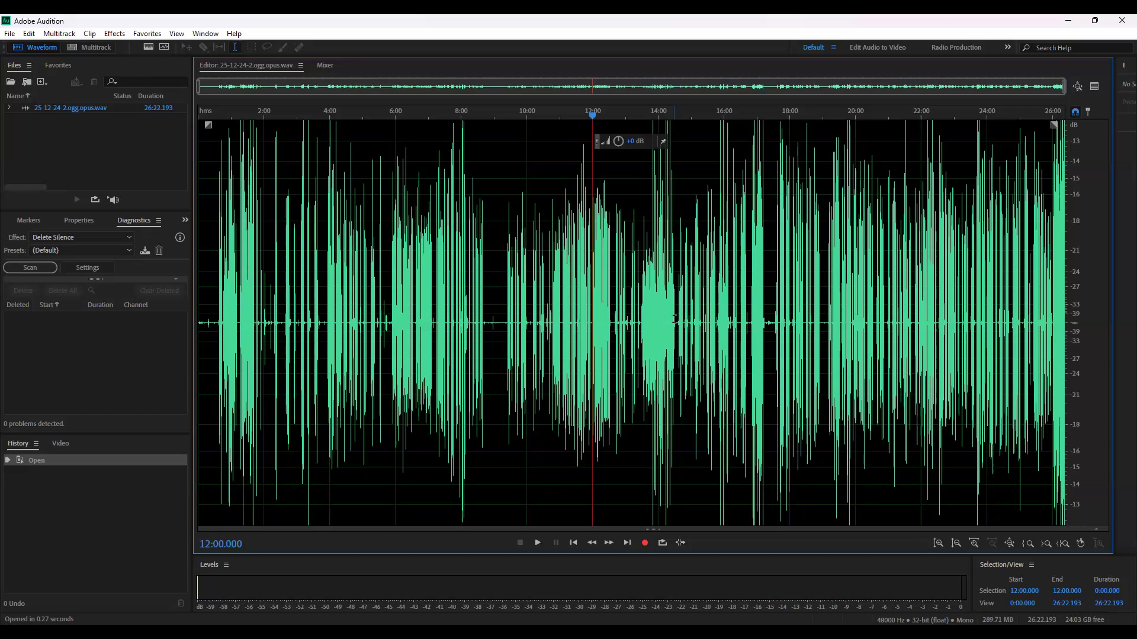
{"action": "key", "text": "ctrl+backslash"}
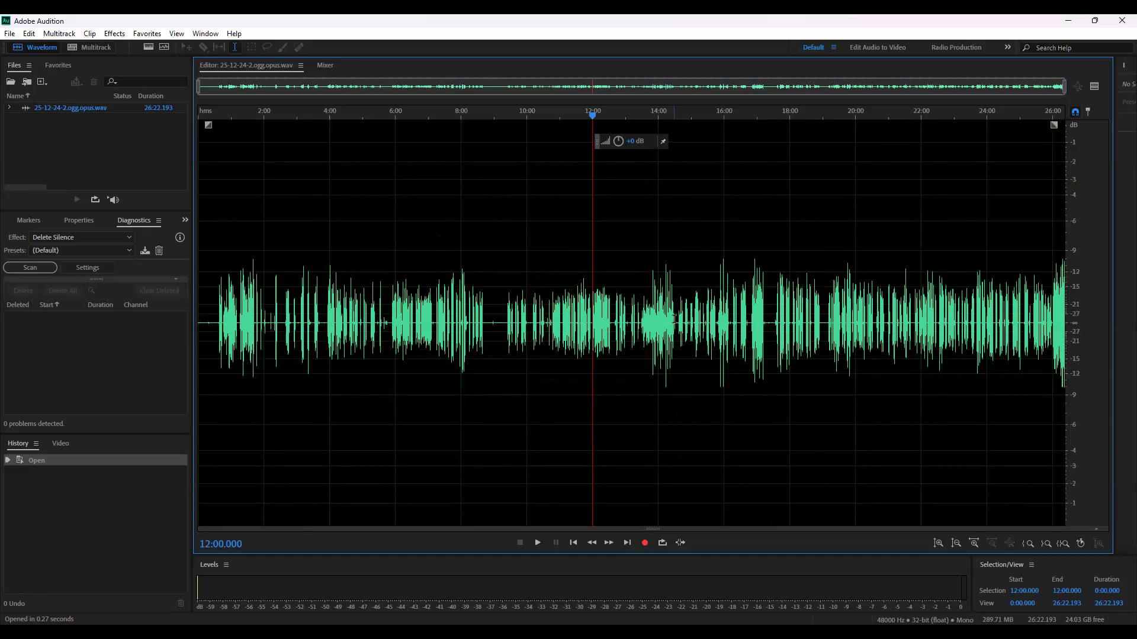
- Zoom in one level in amplitude and three levels in time around the playhead at 12:00
{"action": "key", "text": "alt+equal"}
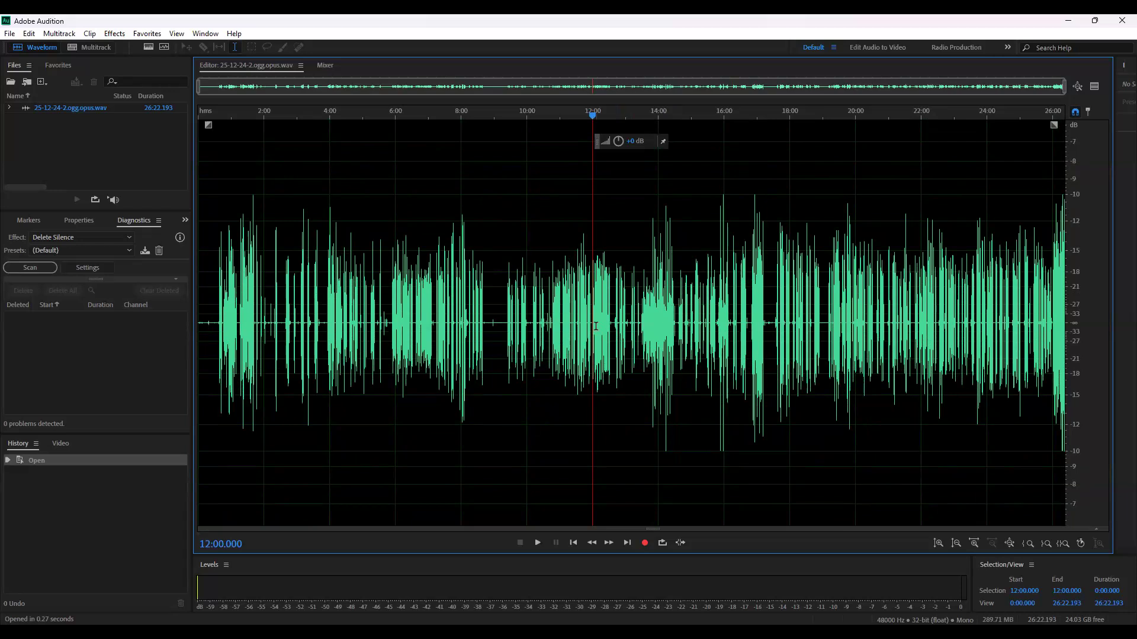
{"action": "key", "text": "equal"}
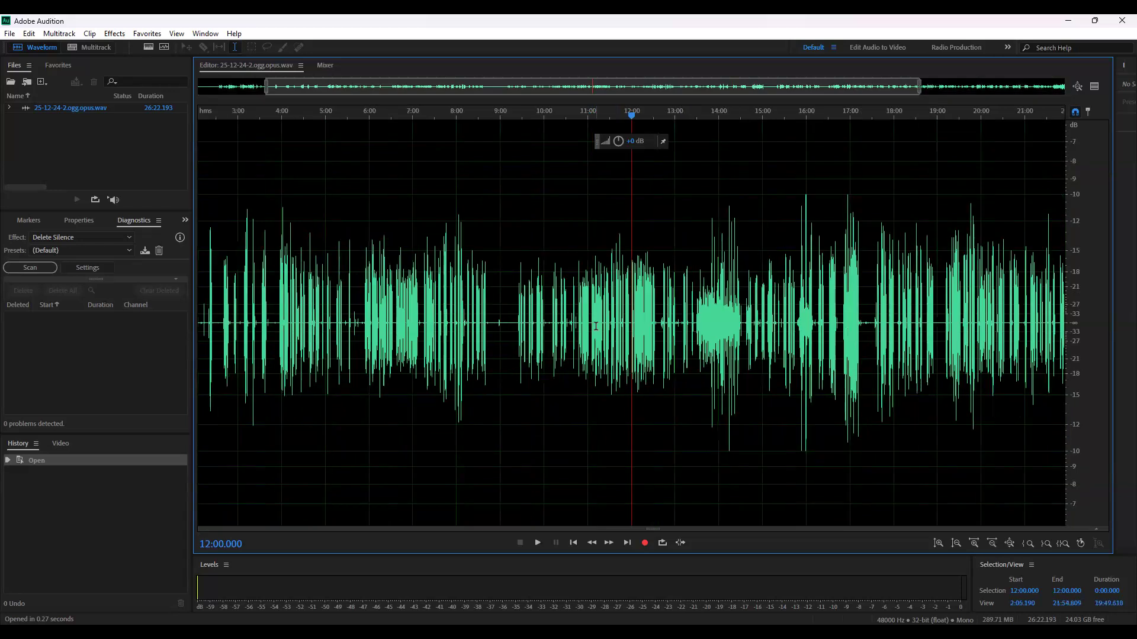
{"action": "key", "text": "equal"}
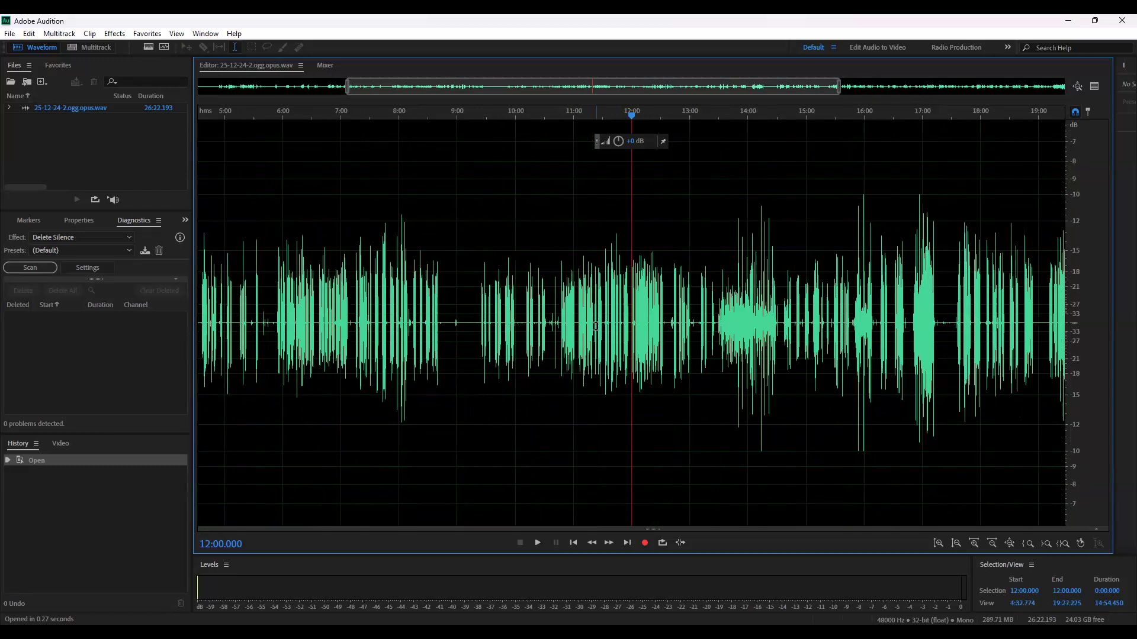
{"action": "key", "text": "equal"}
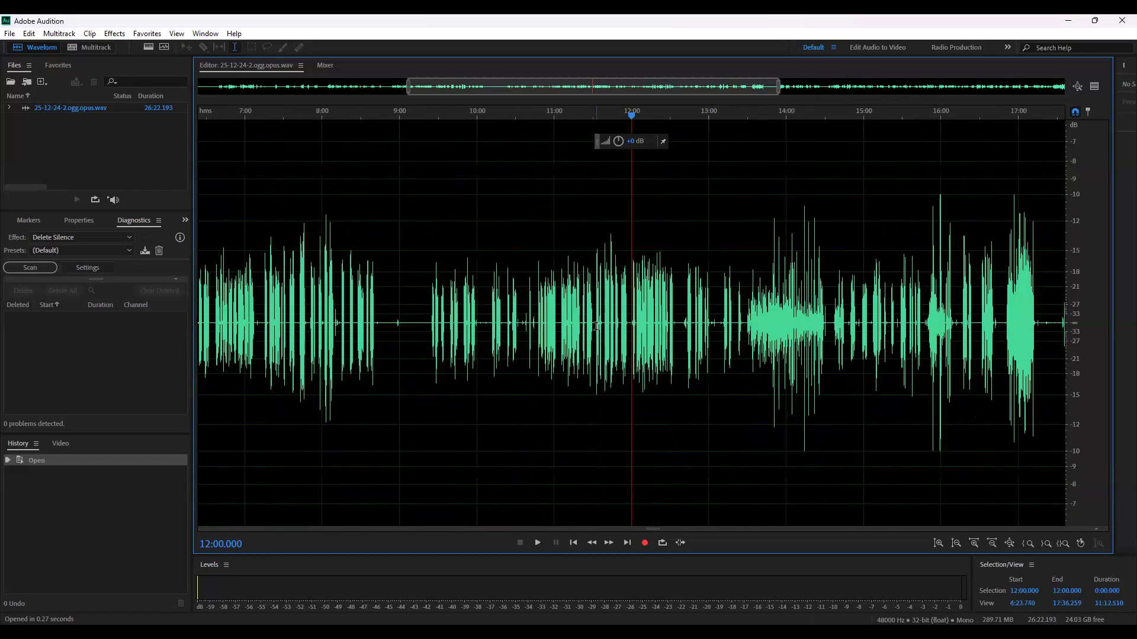
- Zoom in on time around the playhead at 12:00 until the view spans about 11:26 to 12:34
{"action": "key", "text": "equal"}
{"action": "key", "text": "equal"}
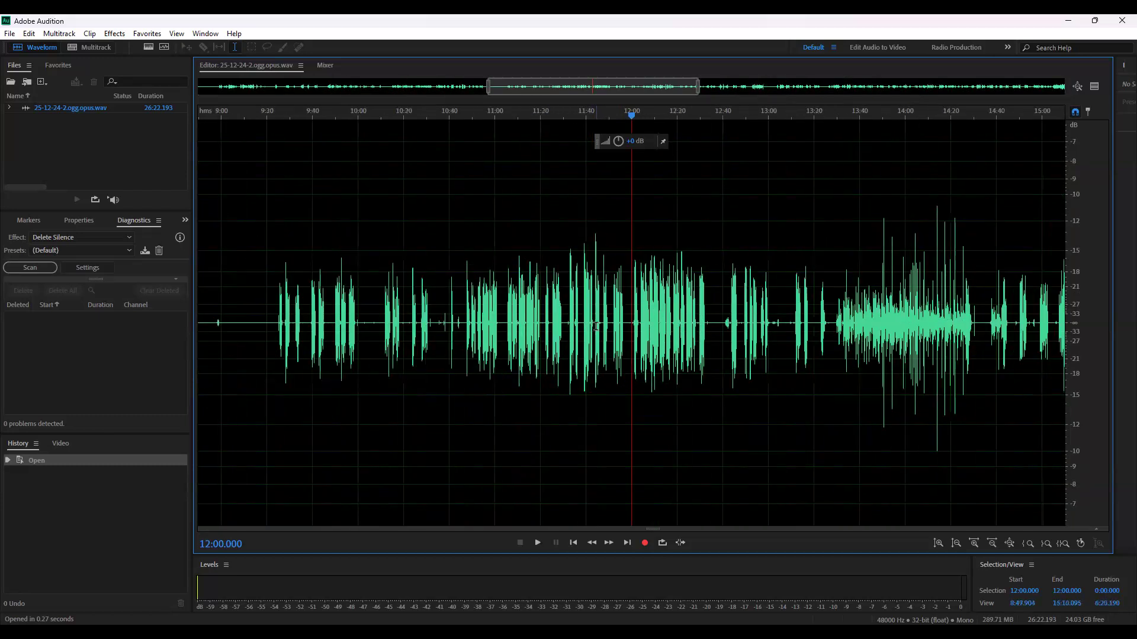
{"action": "key", "text": "equal"}
{"action": "key", "text": "equal"}
{"action": "key", "text": "equal"}
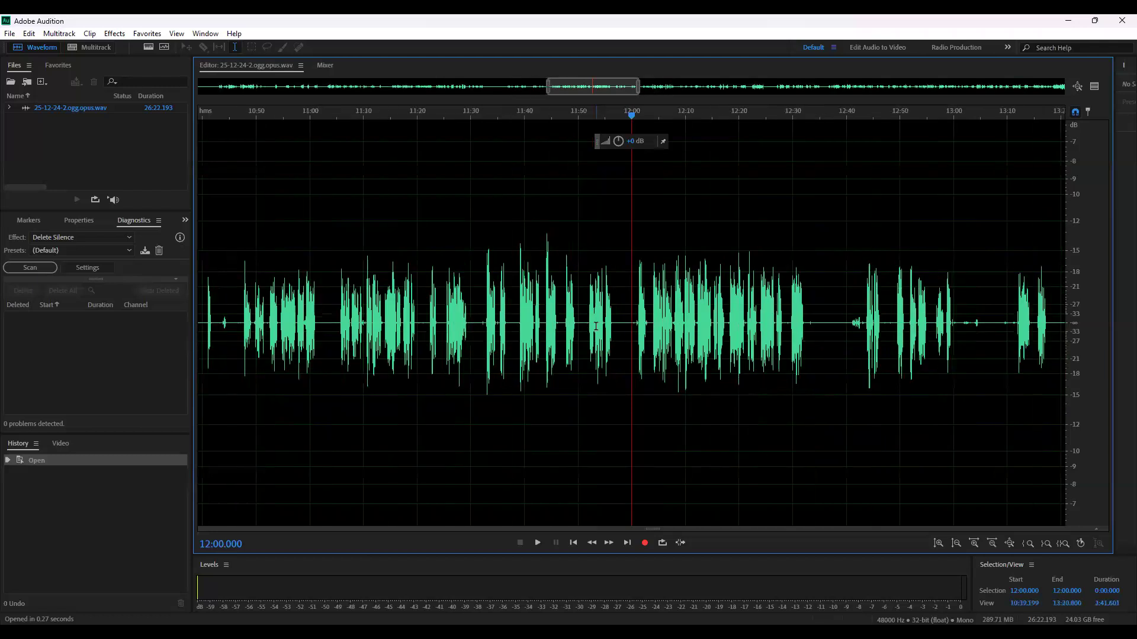
{"action": "key", "text": "equal"}
{"action": "key", "text": "equal"}
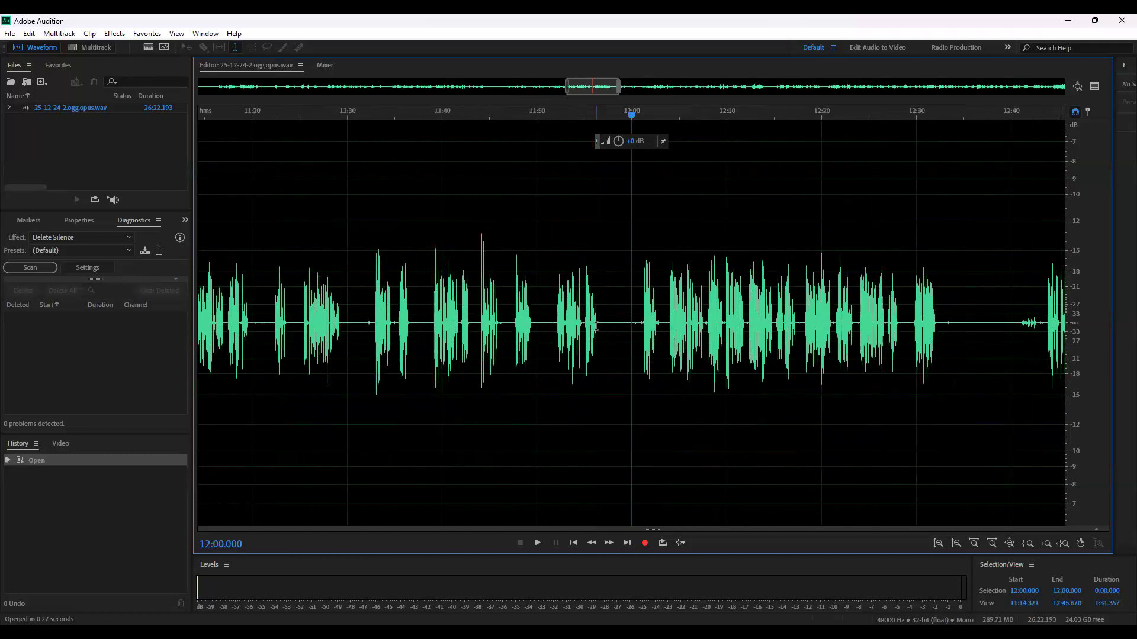
{"action": "key", "text": "equal"}
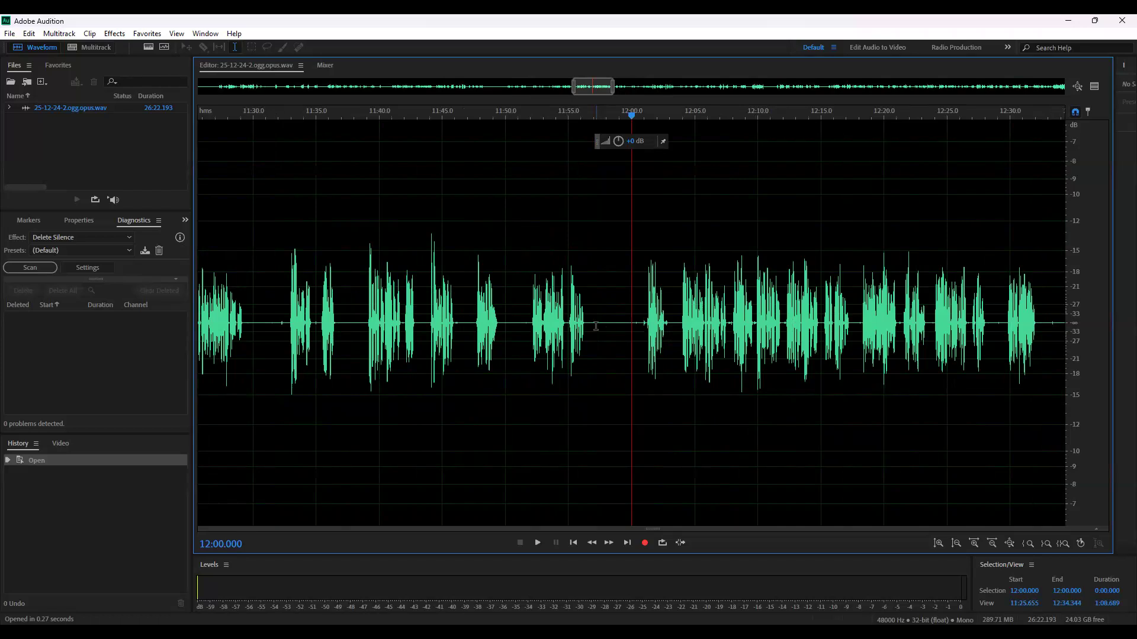
- Raise the amplitude magnification four levels to examine the quiet gaps between speech for background noise
{"action": "key", "text": "alt+equal"}
{"action": "key", "text": "alt+equal"}
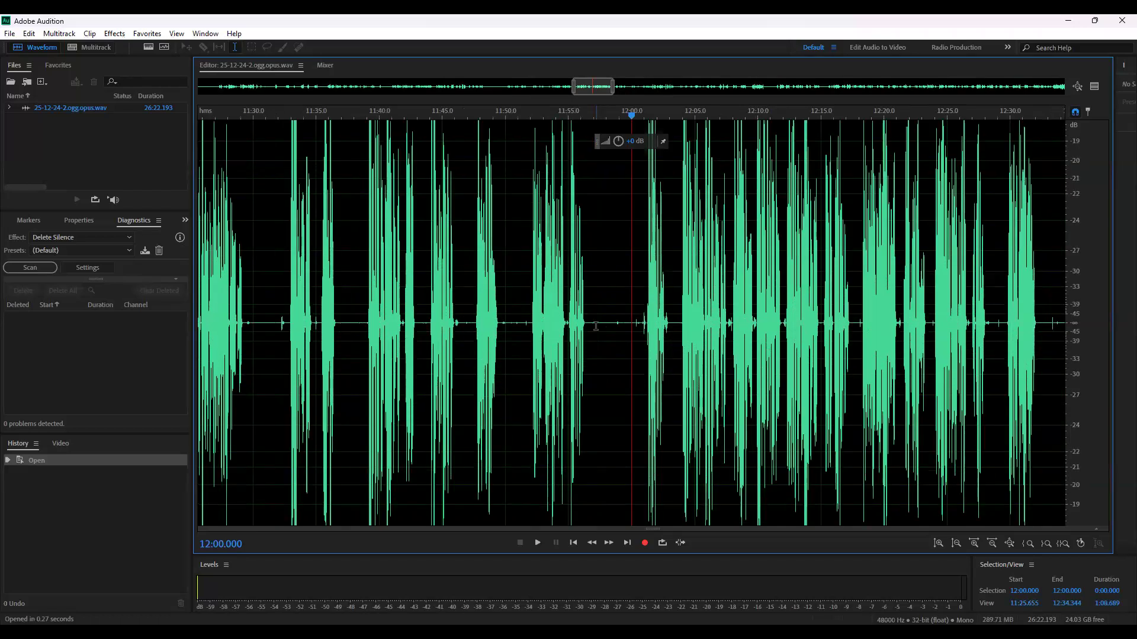
{"action": "key", "text": "alt+equal"}
{"action": "key", "text": "alt+equal"}
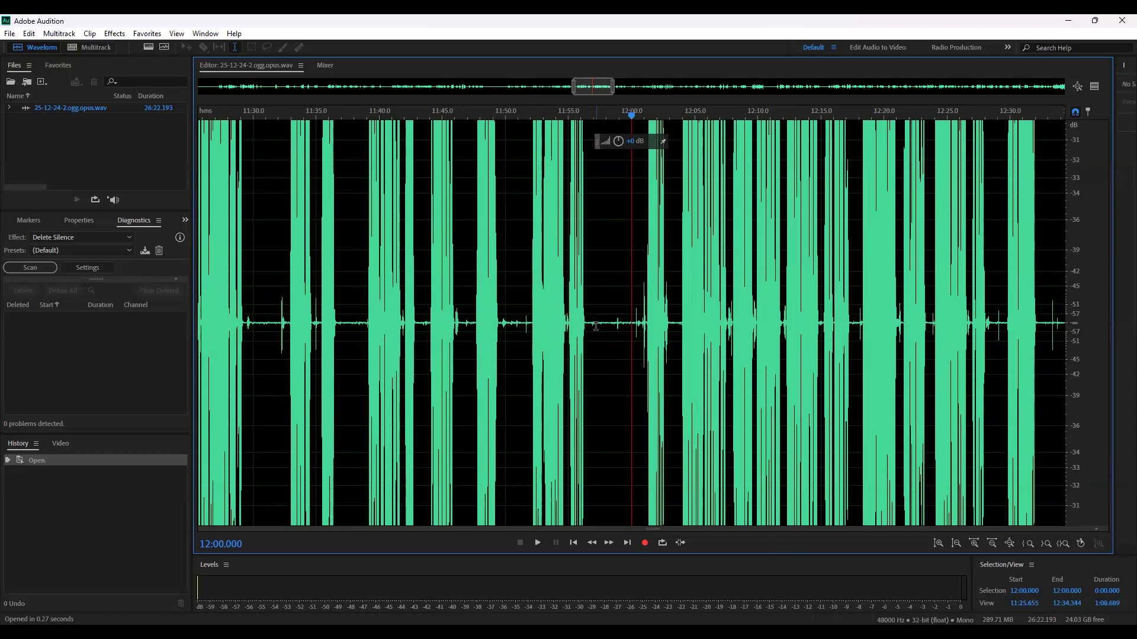
- Zoom in on time around the quiet gap at 12:00 until the view spans about 9 seconds
{"action": "key", "text": "equal"}
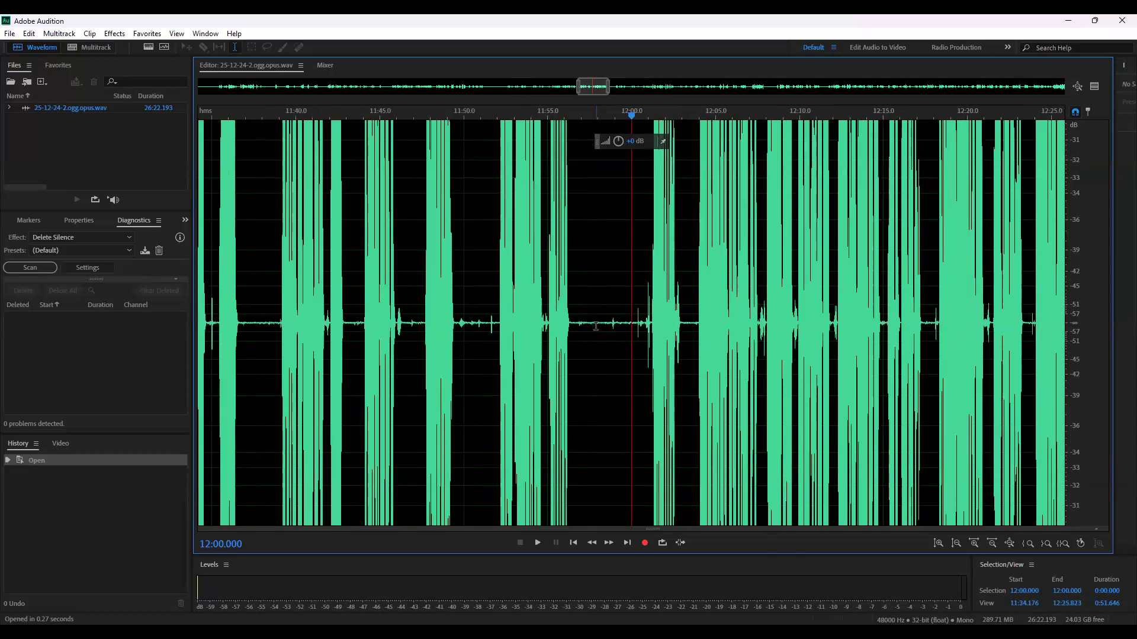
{"action": "key", "text": "equal"}
{"action": "key", "text": "equal"}
{"action": "key", "text": "equal"}
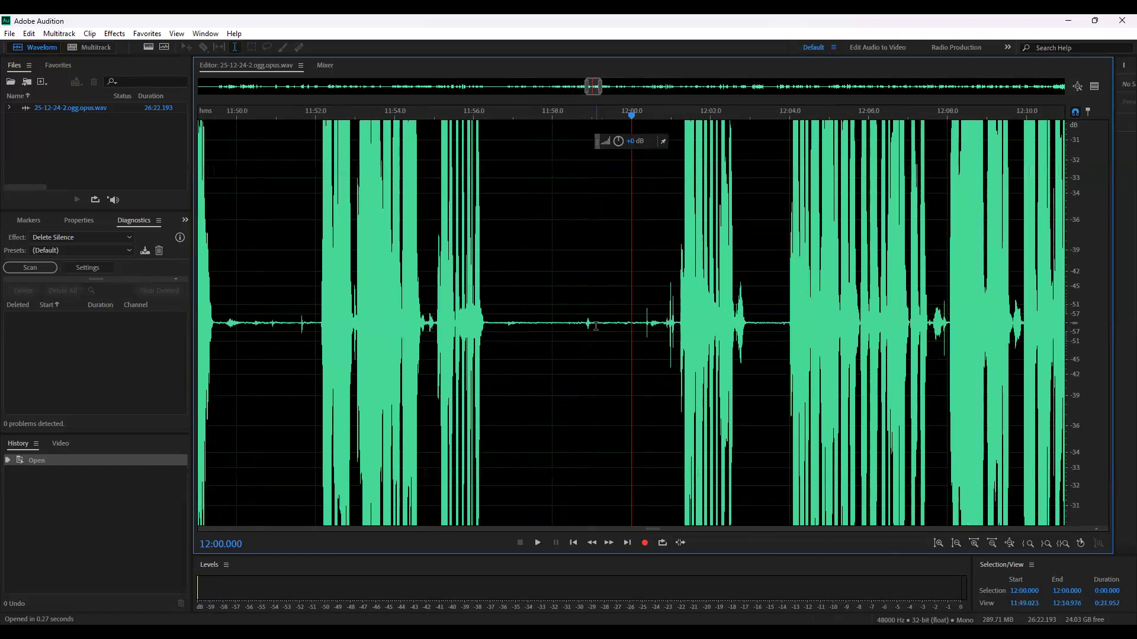
{"action": "key", "text": "equal"}
{"action": "key", "text": "equal"}
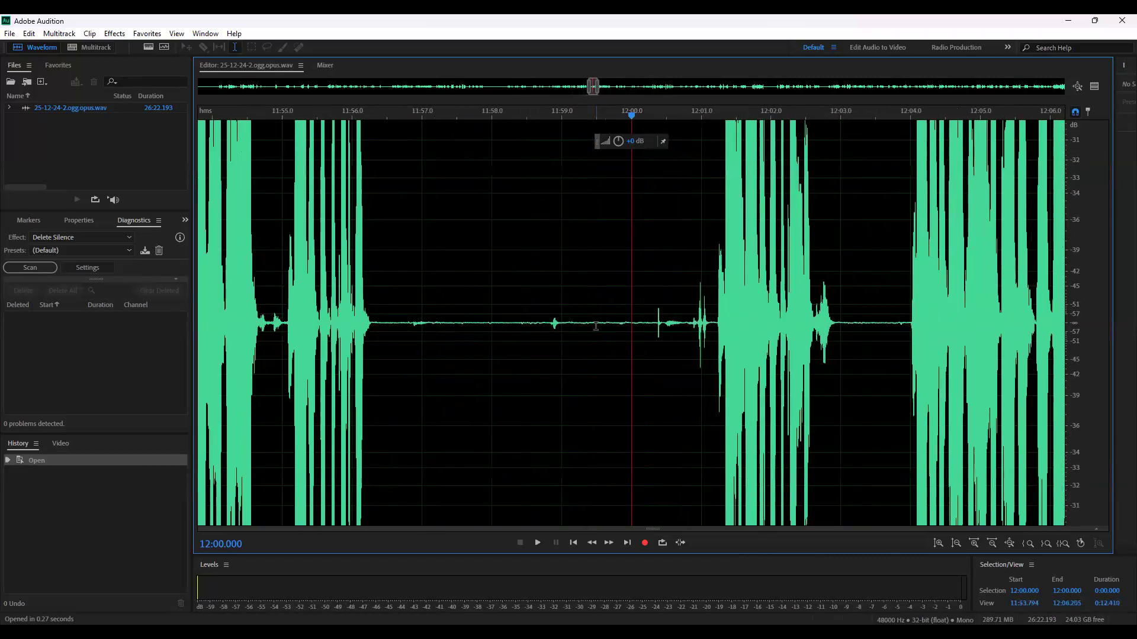
{"action": "key", "text": "equal"}
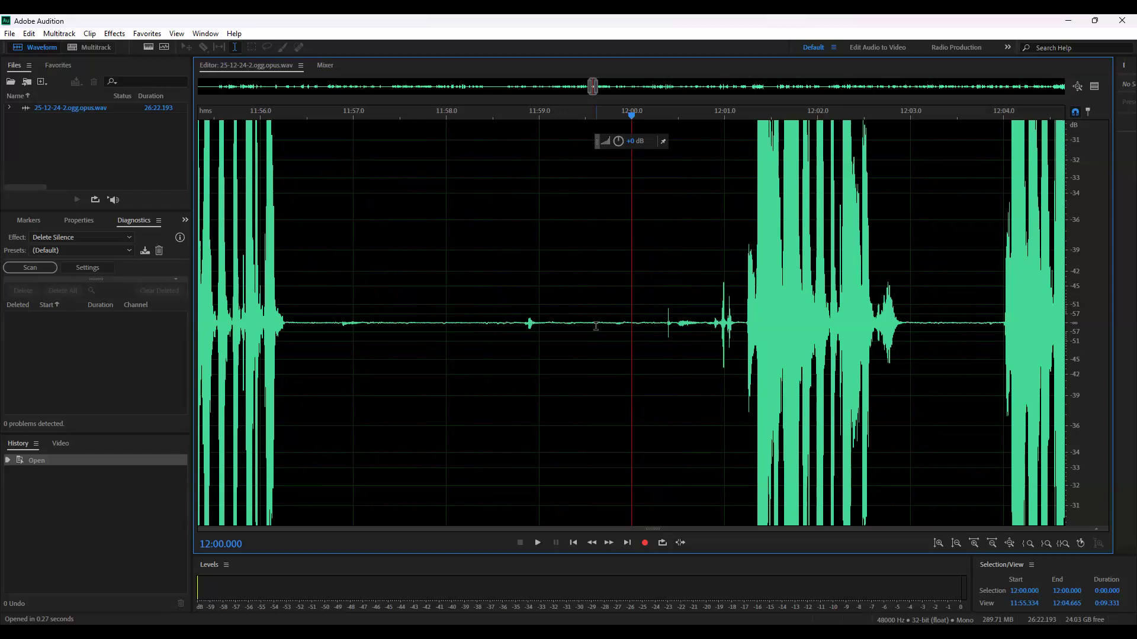
- Lower the amplitude magnification four levels and zoom out one level in time
{"action": "key", "text": "alt+minus"}
{"action": "key", "text": "alt+minus"}
{"action": "key", "text": "alt+minus"}
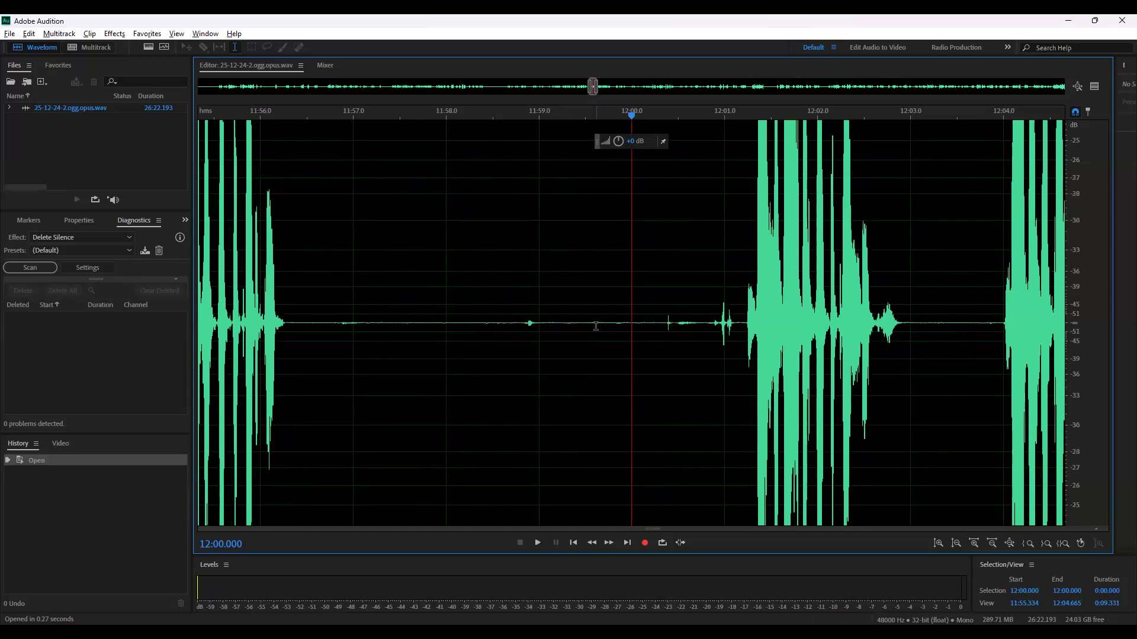
{"action": "key", "text": "alt+minus"}
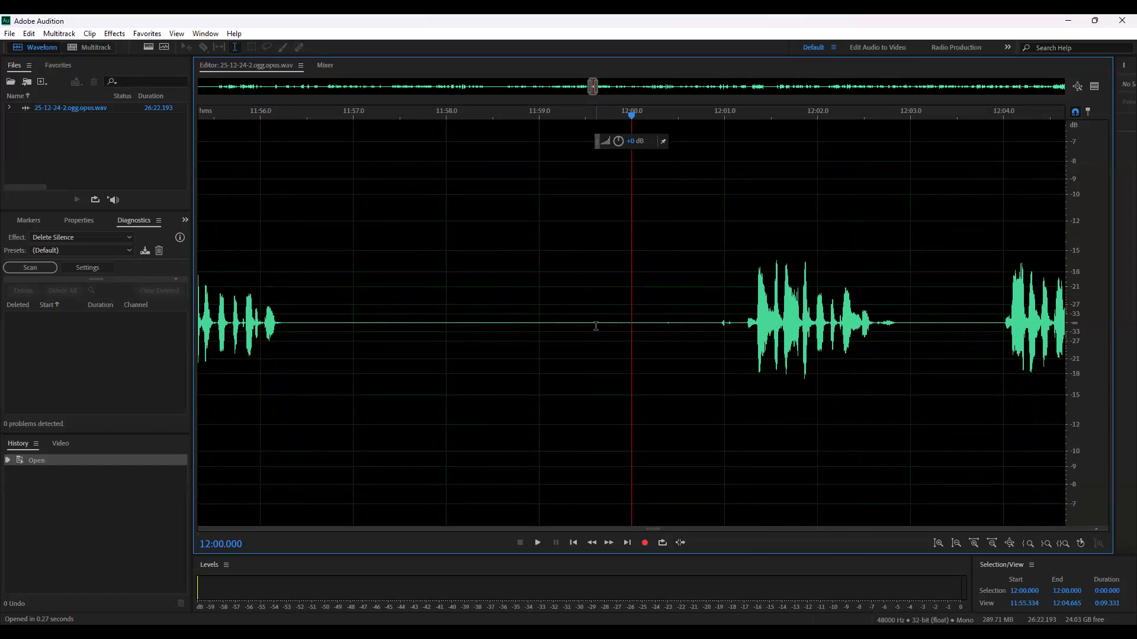
{"action": "key", "text": "minus"}
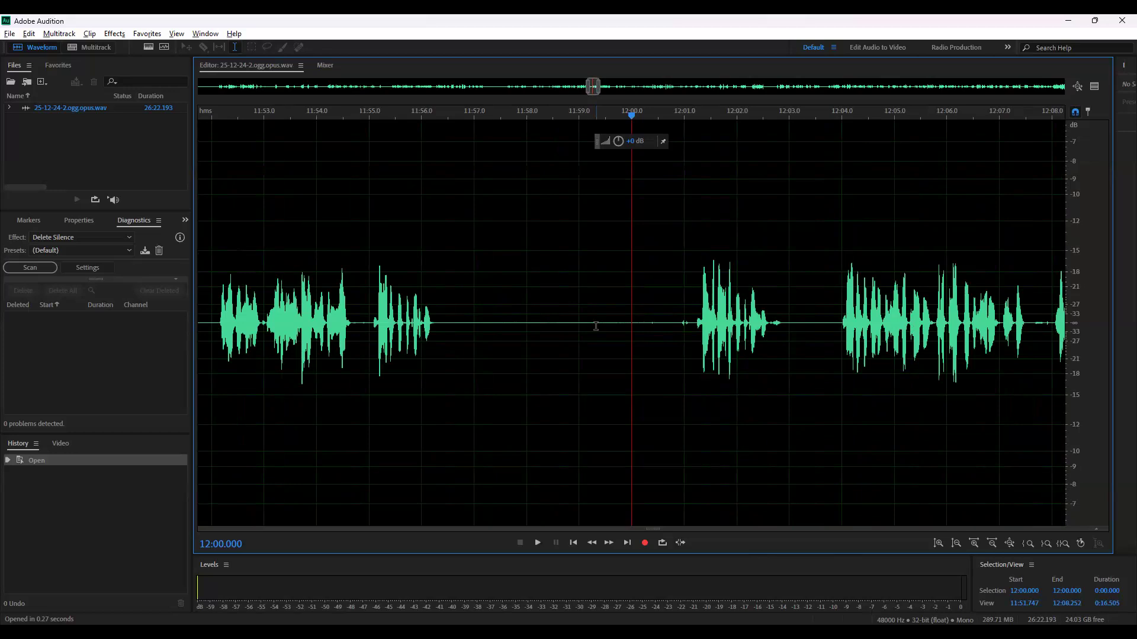
- Compare the speech and the gap at several amplitude magnifications, ending with the ruler's outermost label at -13 dB
{"action": "key", "text": "alt+equal"}
{"action": "key", "text": "alt+equal"}
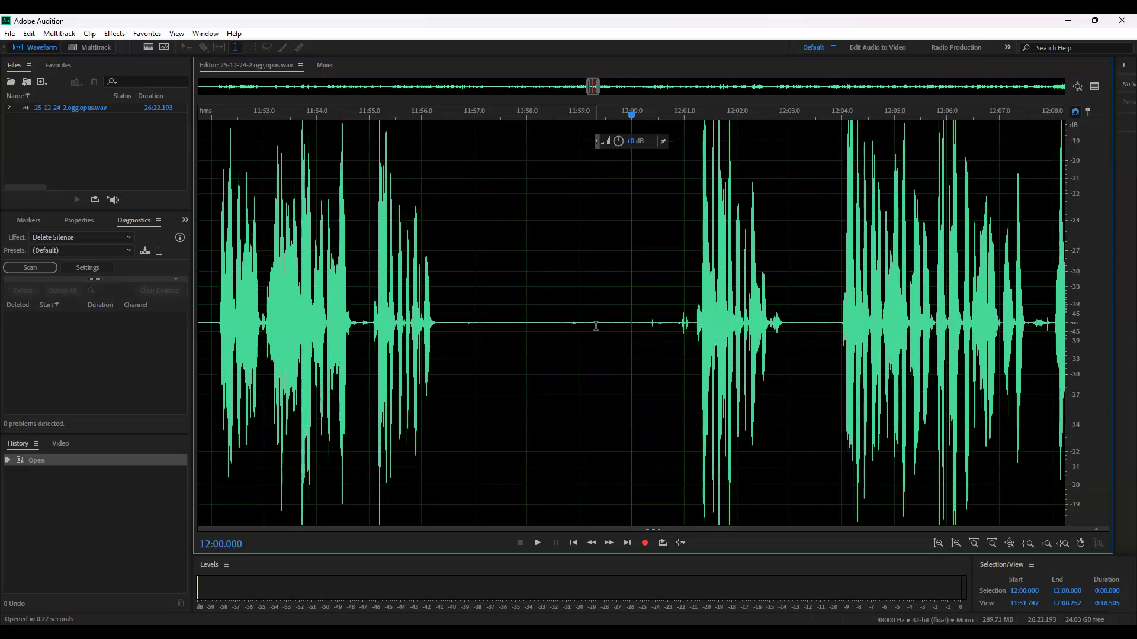
{"action": "key", "text": "alt+minus"}
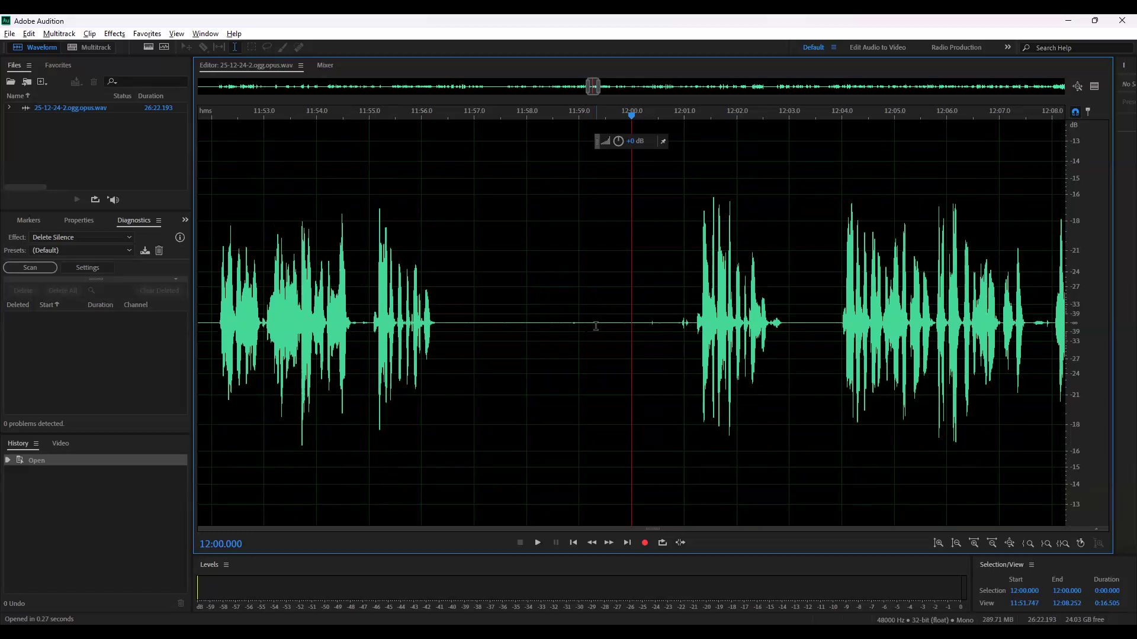
{"action": "key", "text": "alt+minus"}
{"action": "key", "text": "alt+minus"}
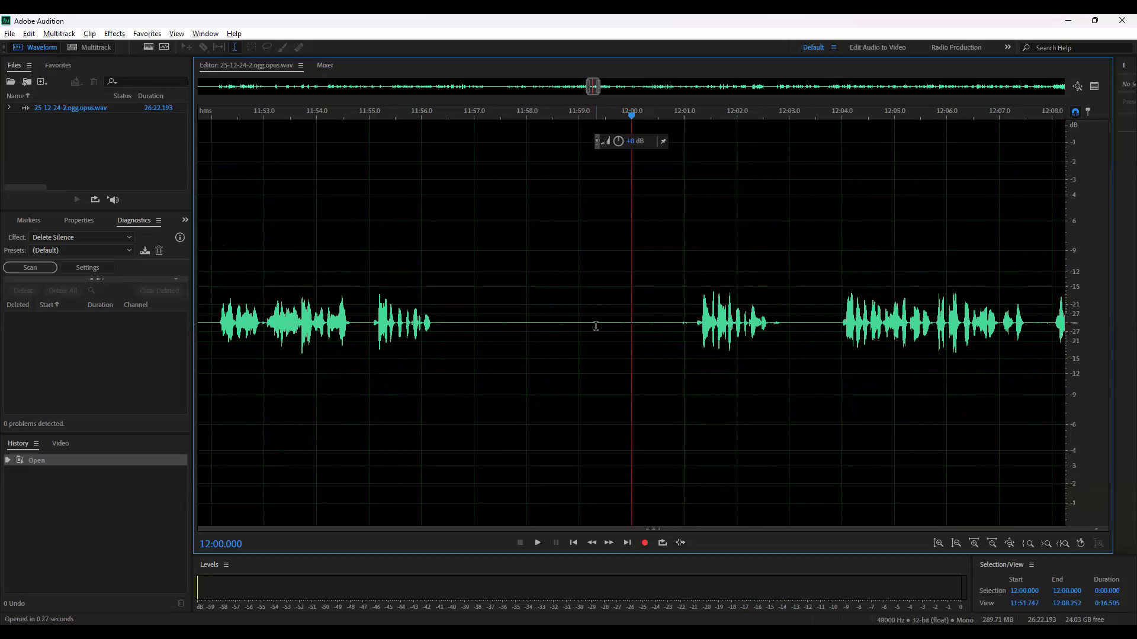
{"action": "key", "text": "alt+equal"}
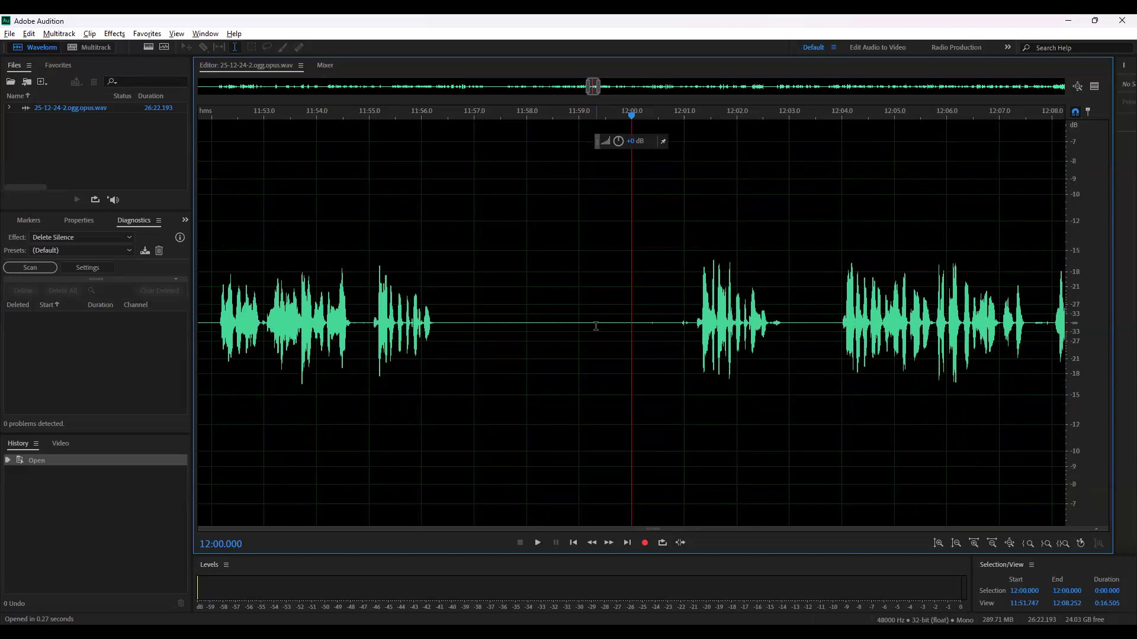
{"action": "key", "text": "alt+equal"}
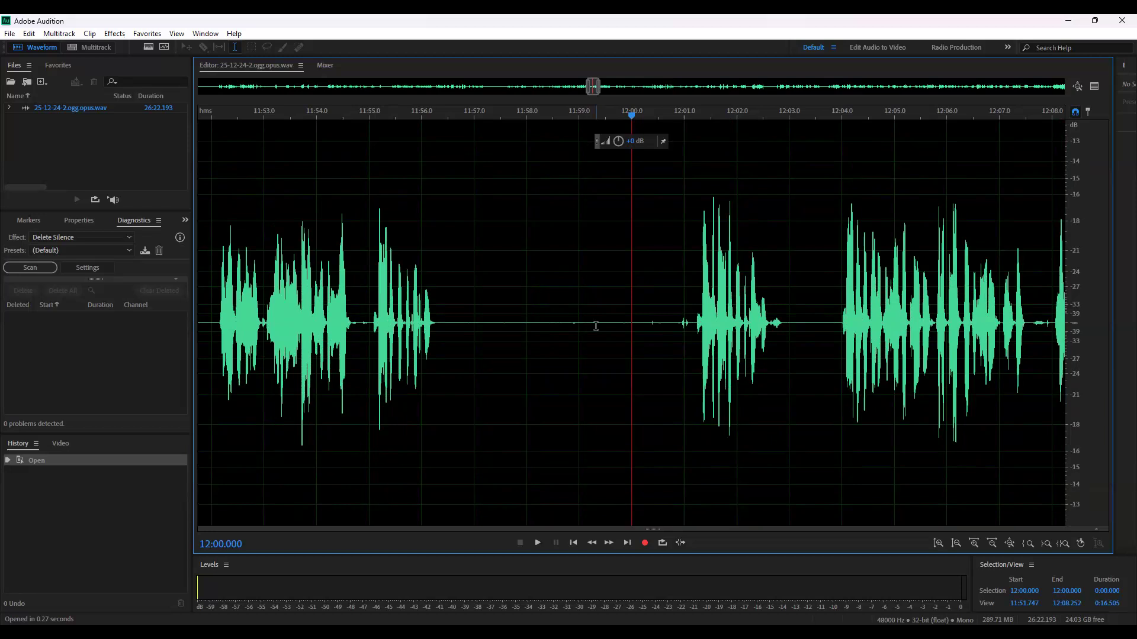
- Switch the amplitude ruler's units to Normalized Values, then back to Decibels
{"action": "right_click", "coordinate": [1077, 143]}
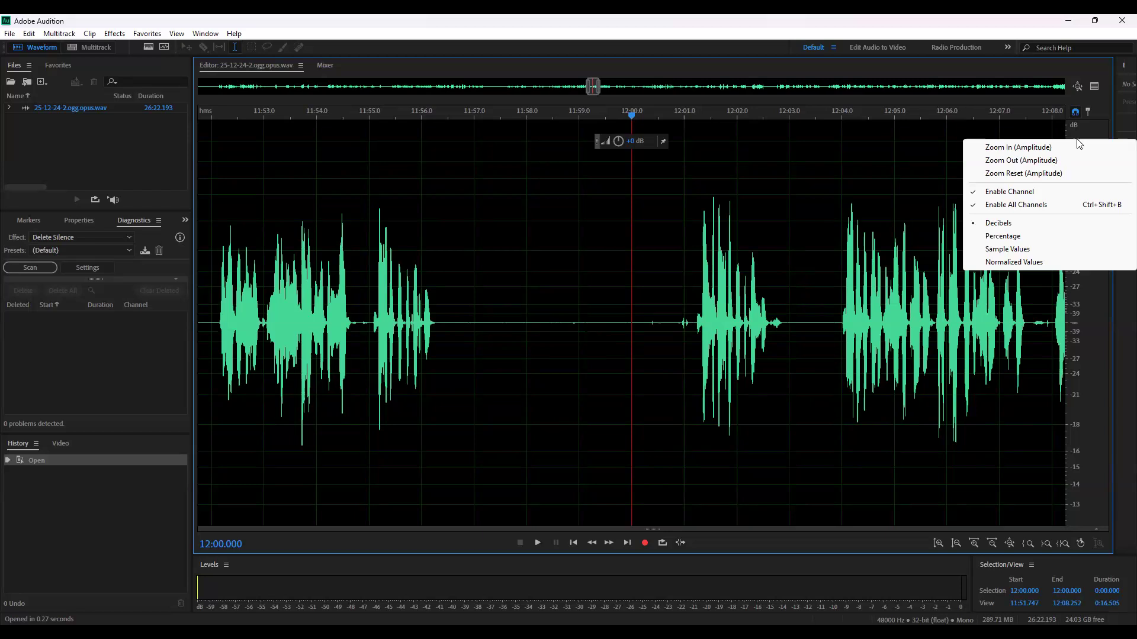
{"action": "left_click", "coordinate": [1024, 263]}
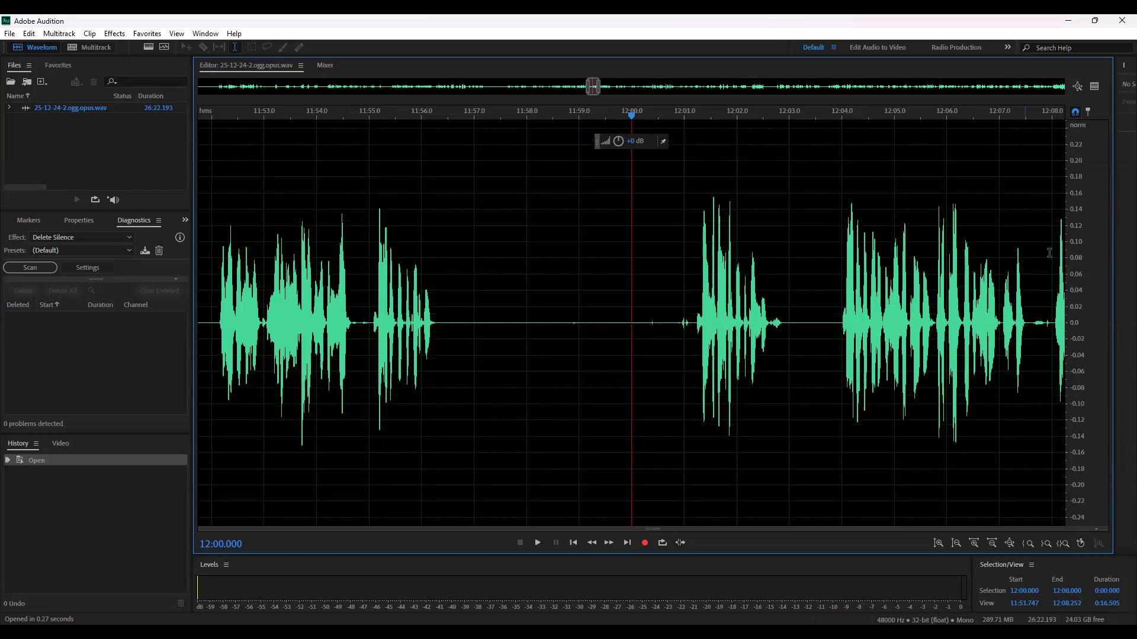
{"action": "right_click", "coordinate": [1080, 218]}
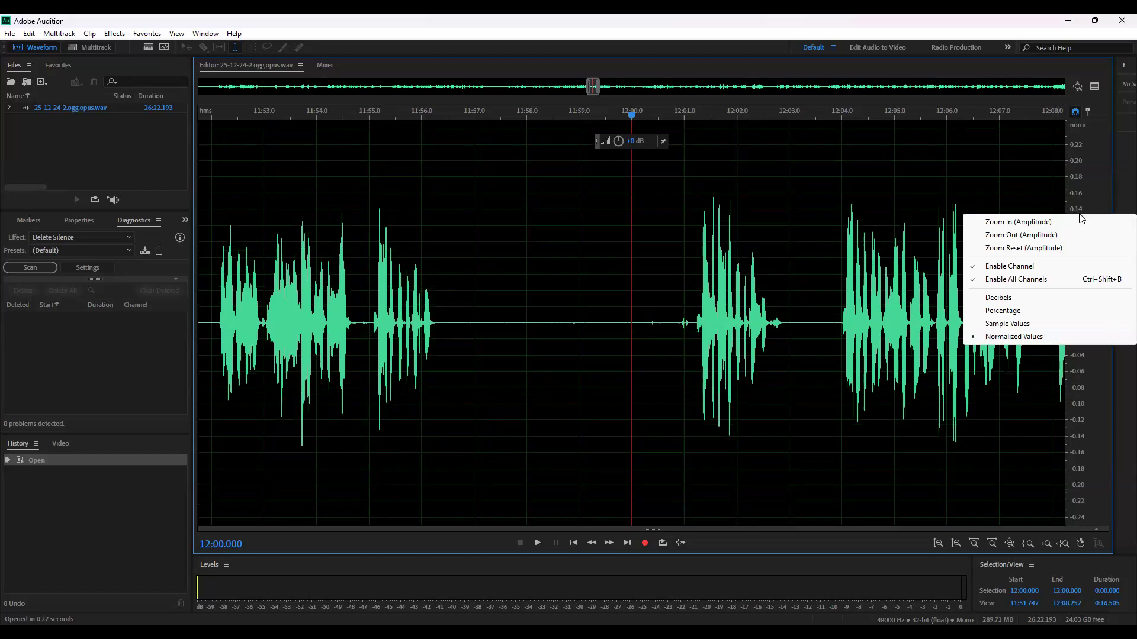
{"action": "left_click", "coordinate": [1018, 297]}
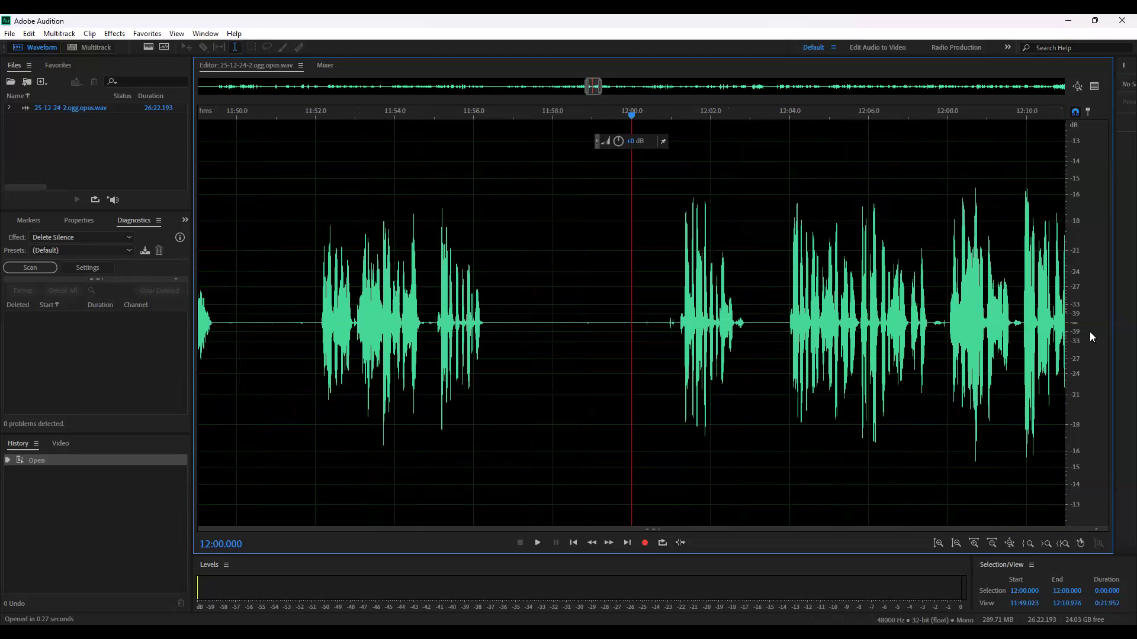
- Zoom out one level in time and play the recording from 12:00, stopping and resuming playback once
{"action": "key", "text": "minus"}
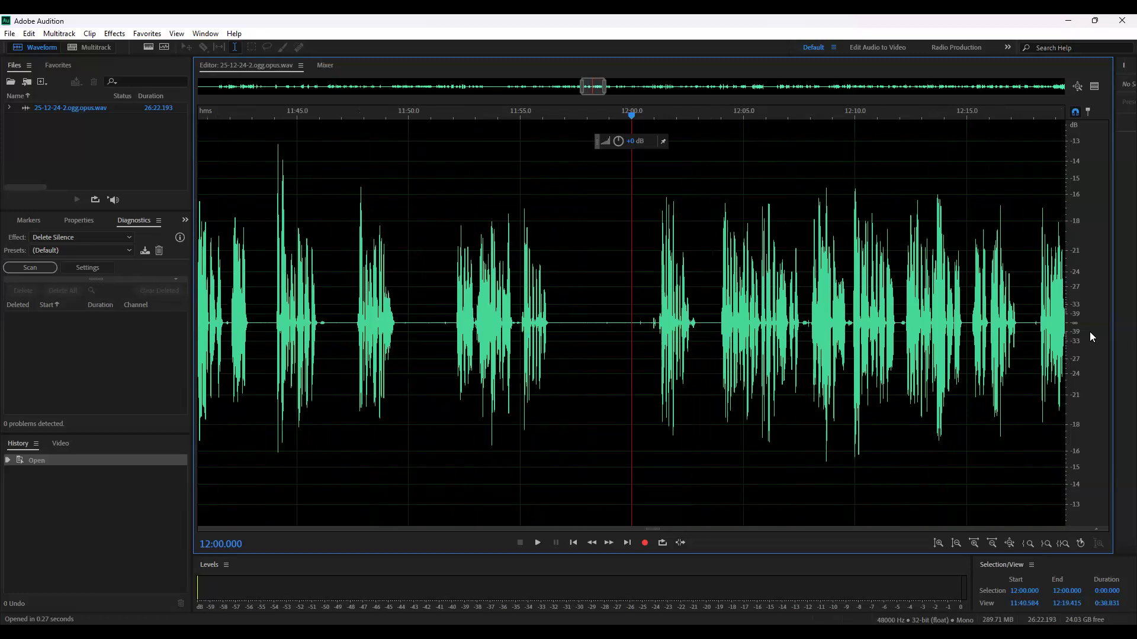
{"action": "left_click", "coordinate": [535, 545]}
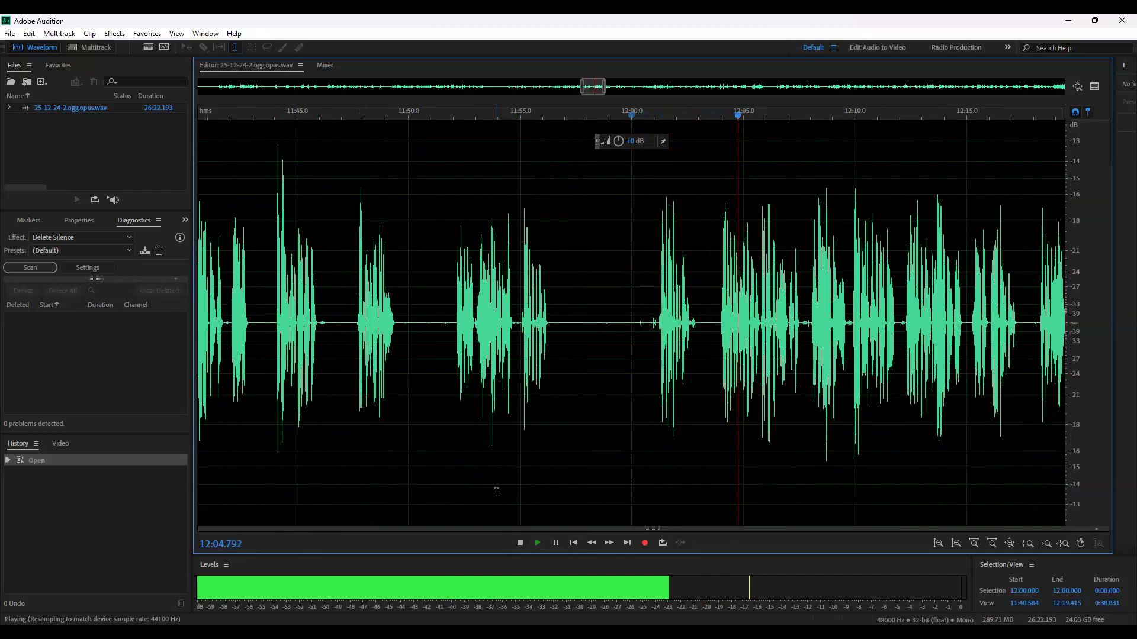
{"action": "key", "text": "space"}
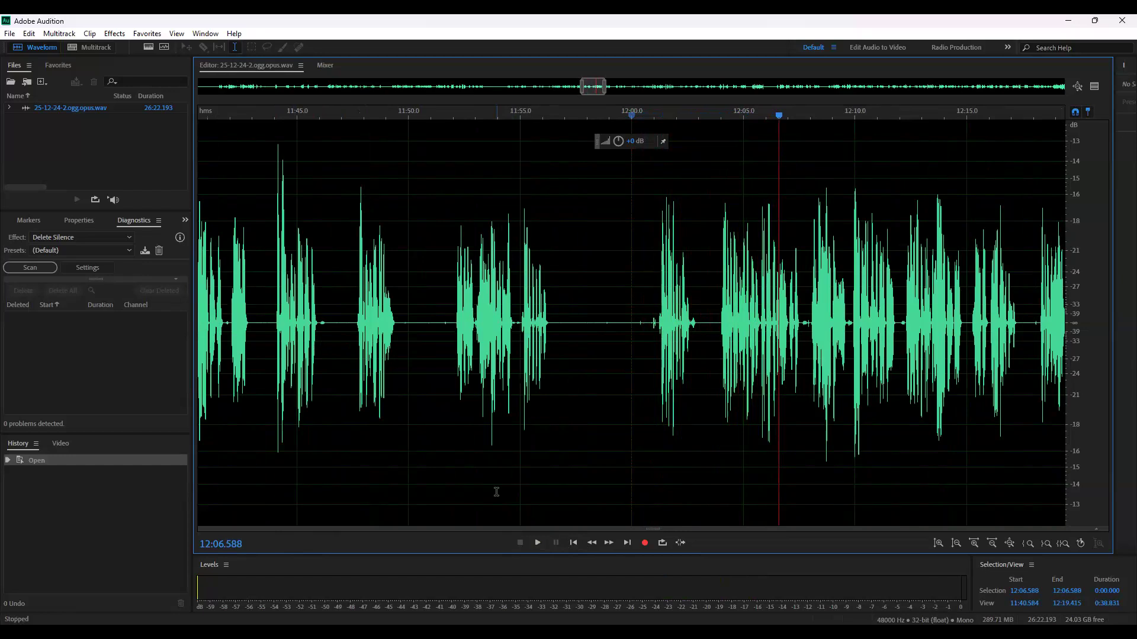
{"action": "key", "text": "space"}
{"action": "key", "text": "space"}
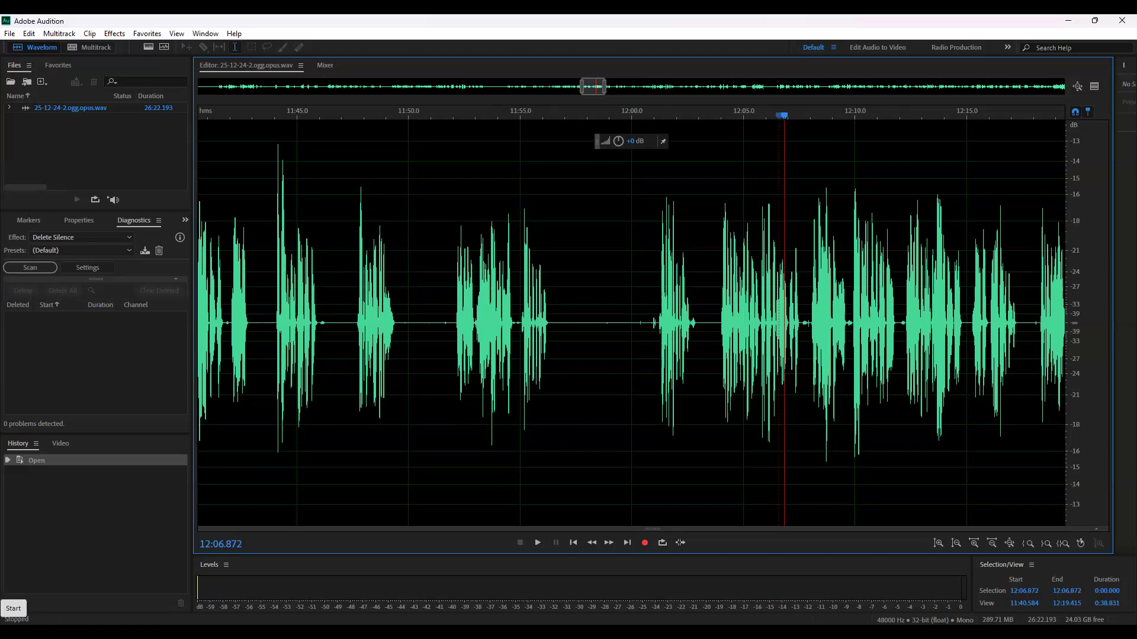
- Go to the start of the recording, zoom out to about its first two minutes, and jump to the end
{"action": "key", "text": "Home"}
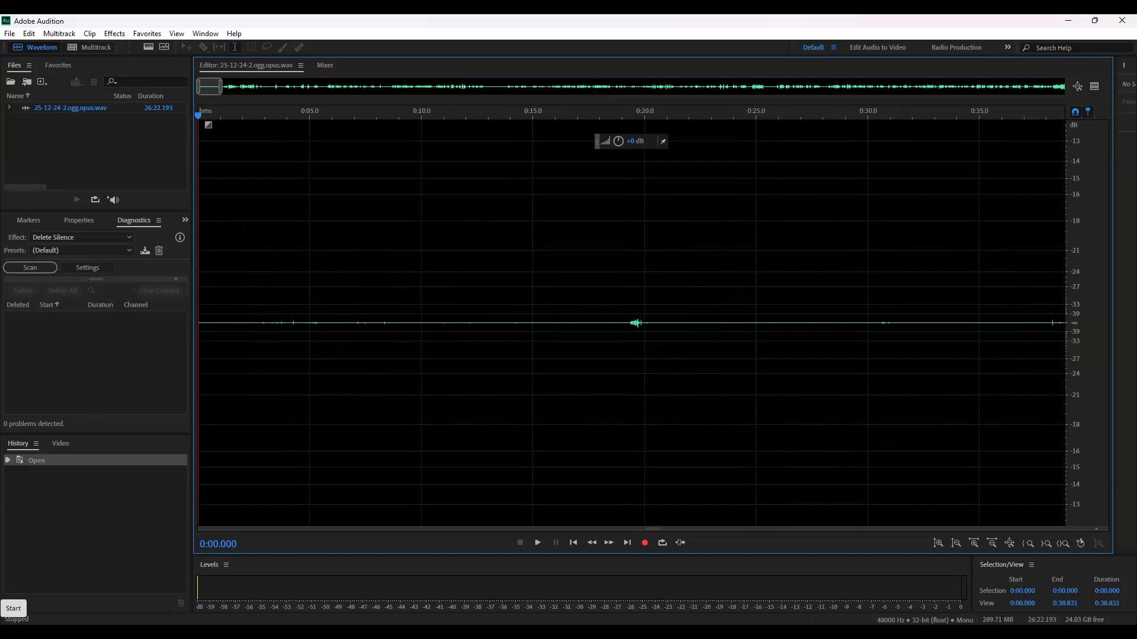
{"action": "scroll", "coordinate": [631, 322], "scroll_direction": "down", "scroll_amount": 1}
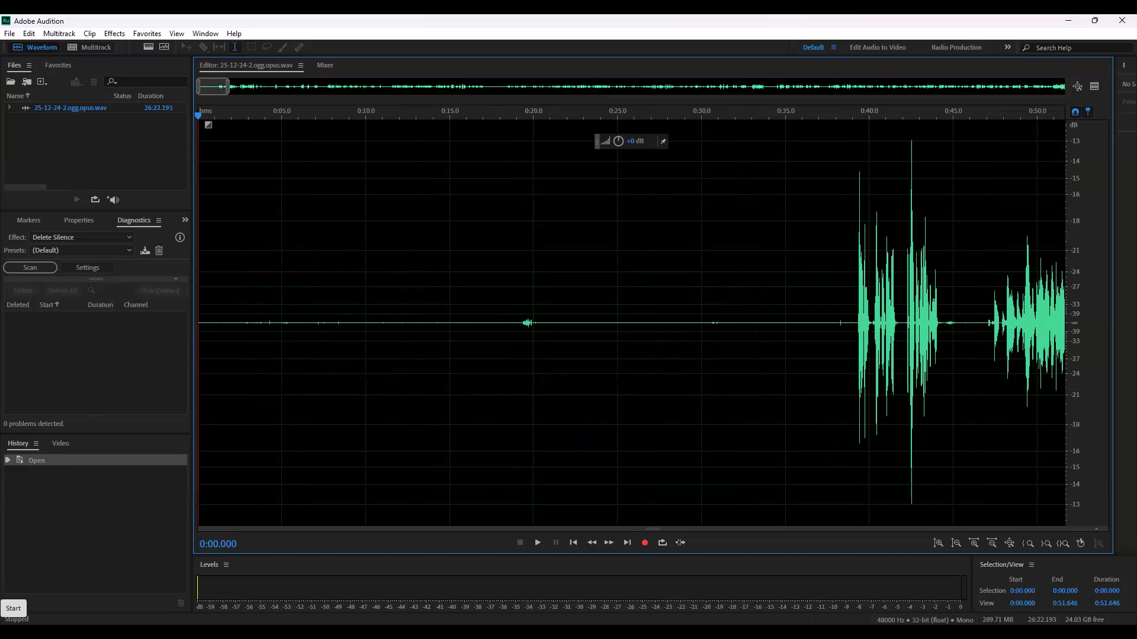
{"action": "scroll", "coordinate": [632, 323], "scroll_direction": "down", "scroll_amount": 1}
{"action": "scroll", "coordinate": [631, 323], "scroll_direction": "down", "scroll_amount": 1}
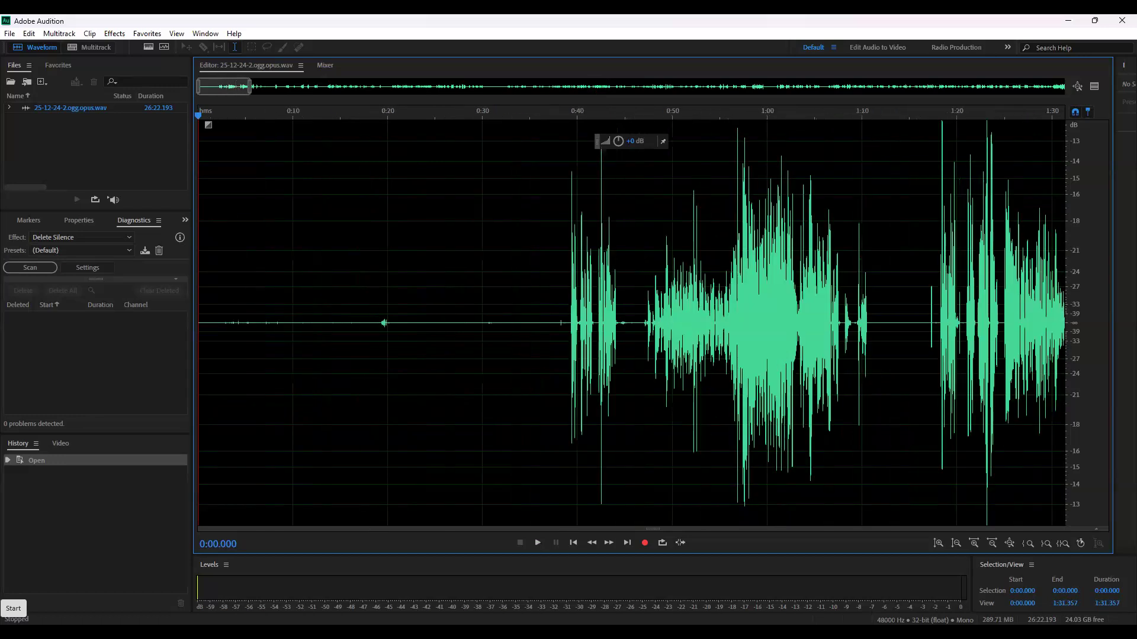
{"action": "scroll", "coordinate": [631, 323], "scroll_direction": "down", "scroll_amount": 1}
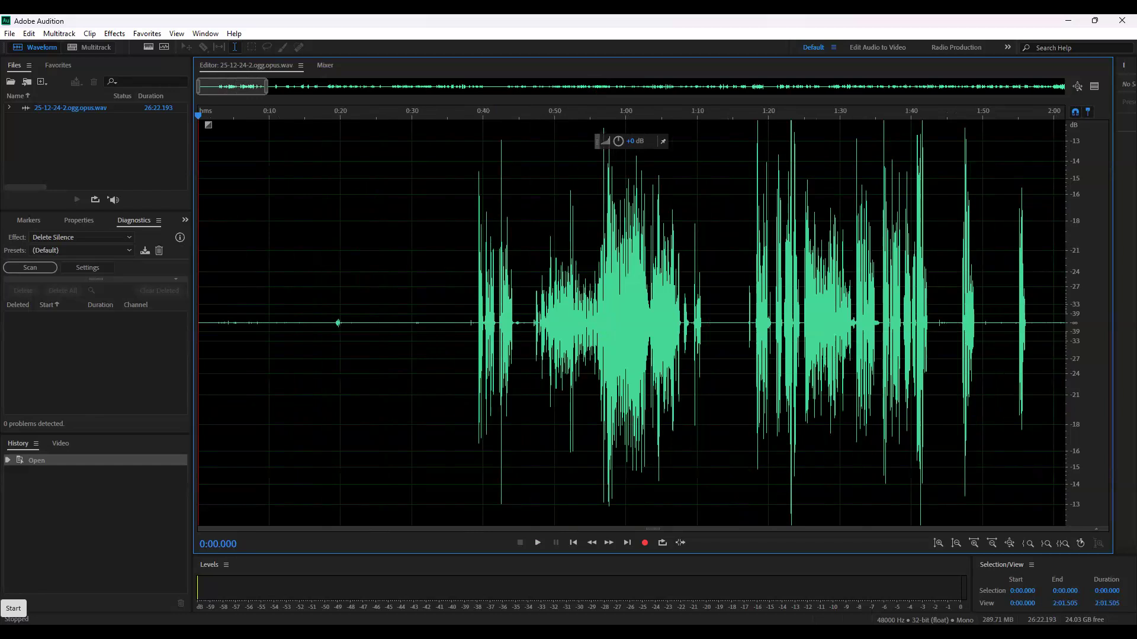
{"action": "key", "text": "End"}
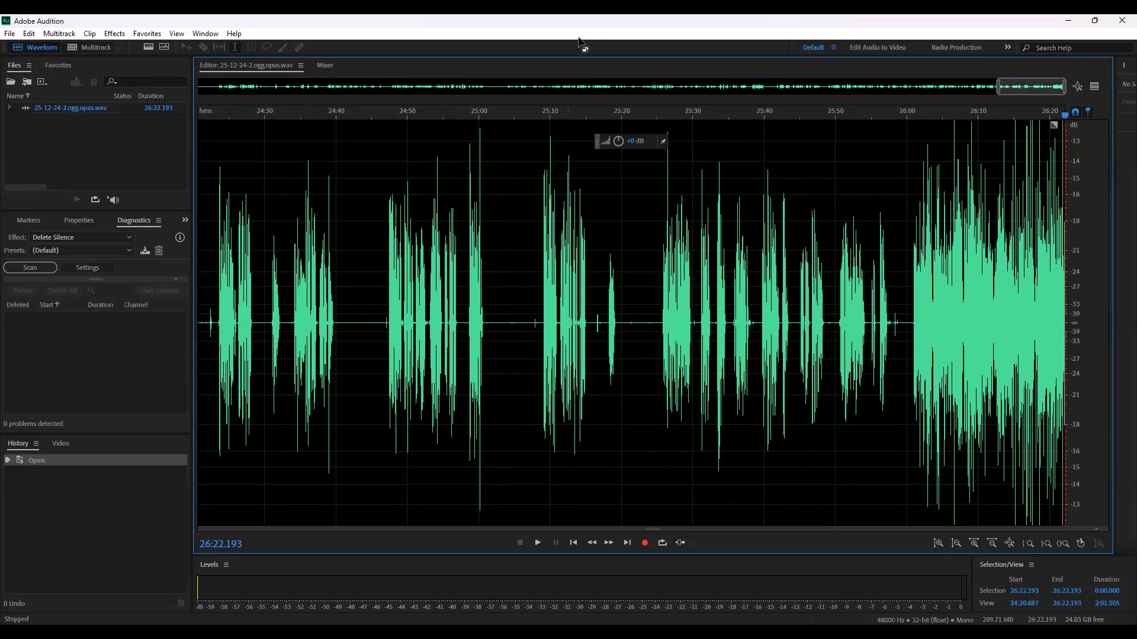
- Place the playhead at about 25:22 and play from there, stopping at about 25:35 and 25:44
{"action": "mouse_move", "coordinate": [637, 343]}
{"action": "left_mouse_down"}
{"action": "mouse_move", "coordinate": [806, 345]}
{"action": "mouse_move", "coordinate": [614, 355]}
{"action": "mouse_move", "coordinate": [636, 361]}
{"action": "left_mouse_up"}
{"action": "key", "text": "space"}
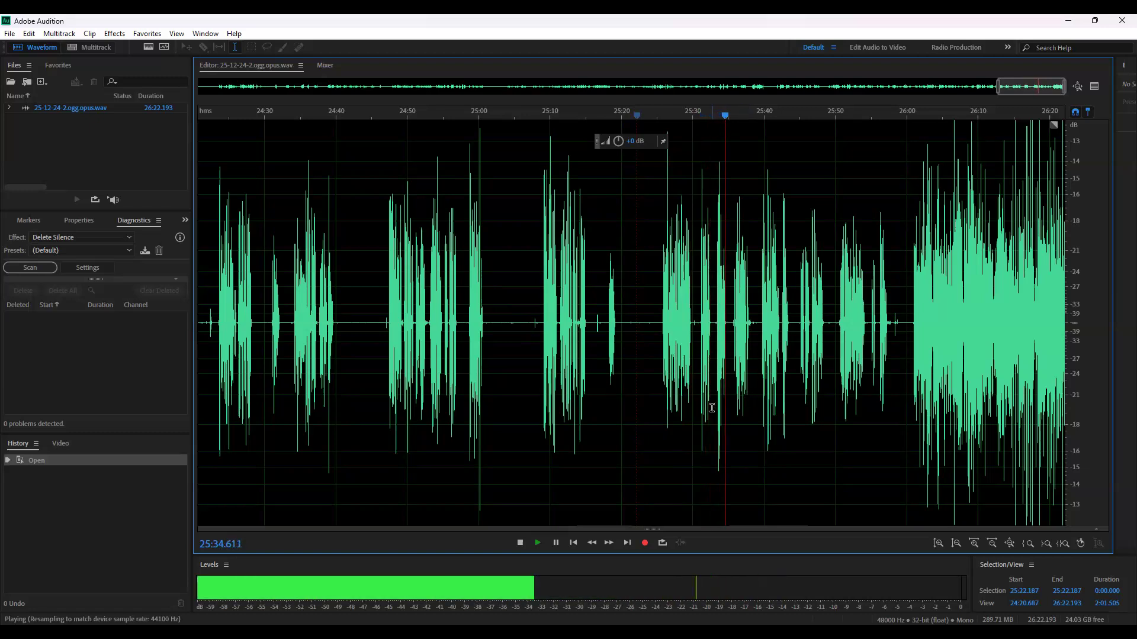
{"action": "key", "text": "space"}
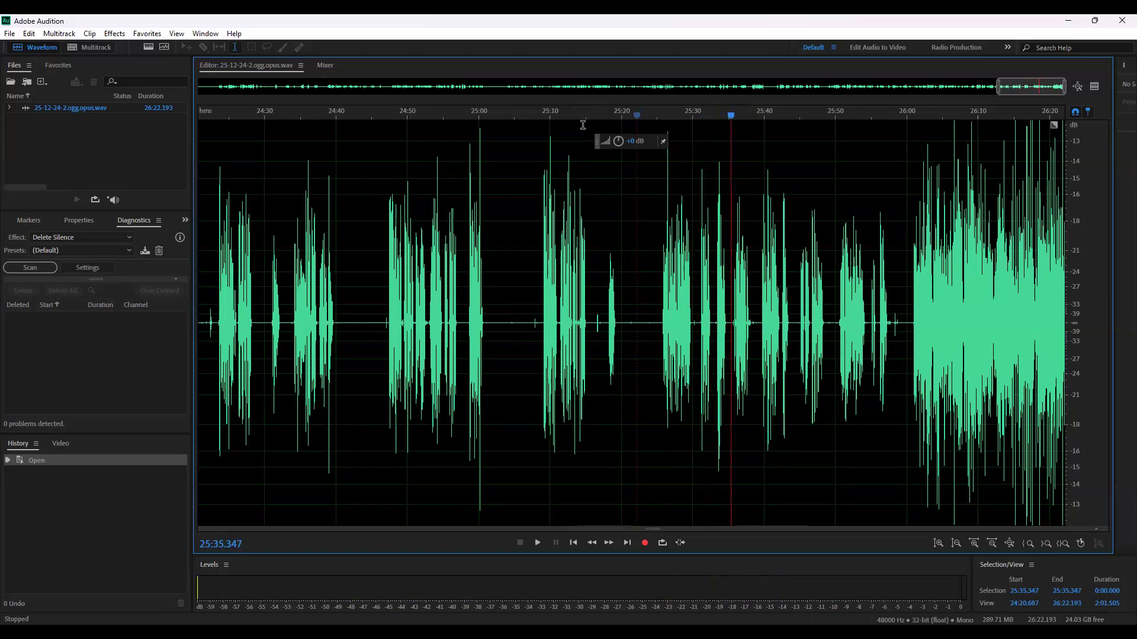
{"action": "key", "text": "space"}
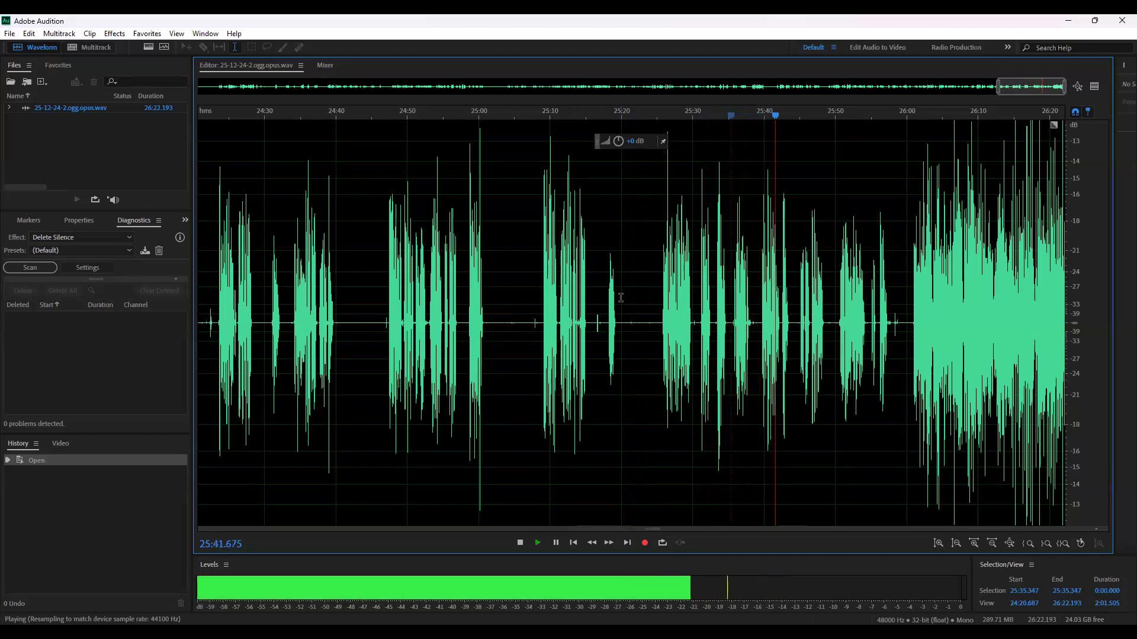
{"action": "key", "text": "space"}
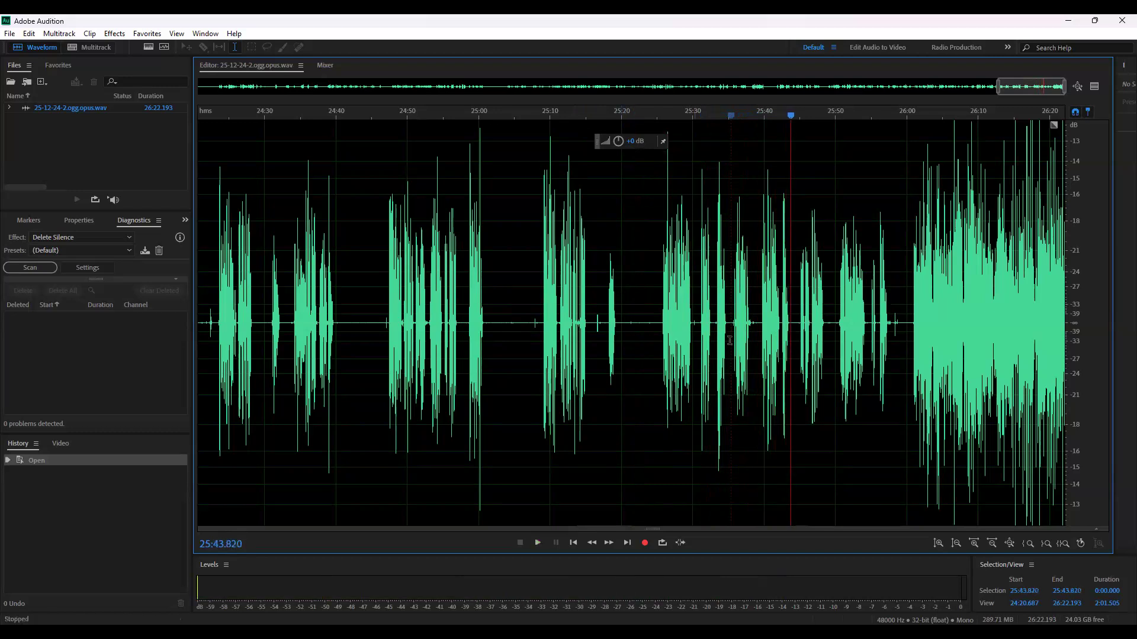
{"action": "key", "text": "alt+Tab"}
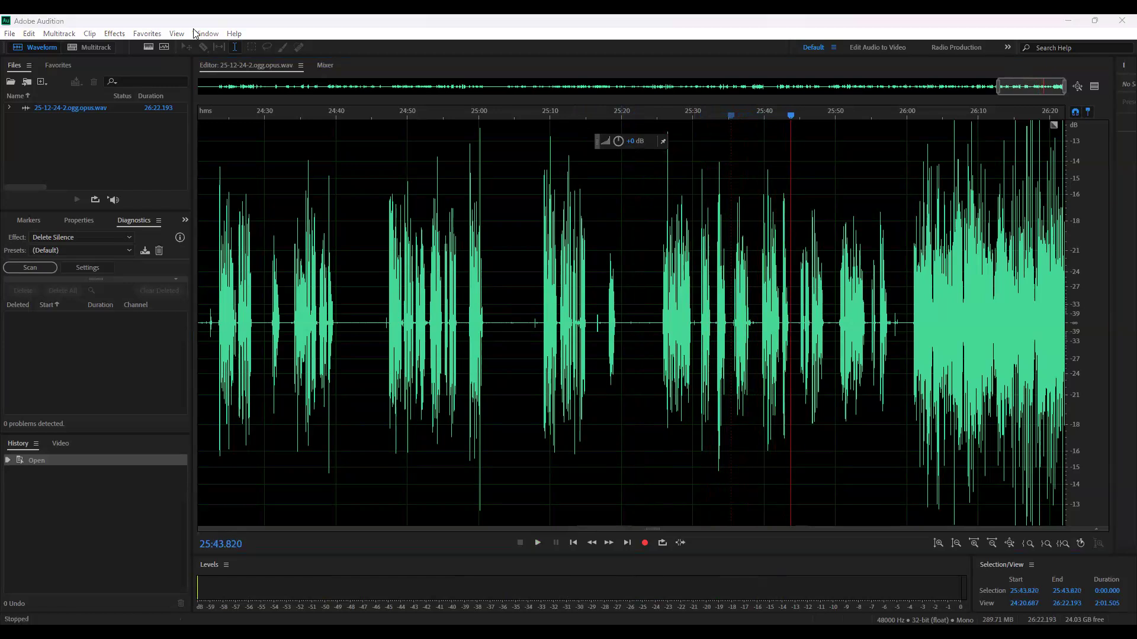
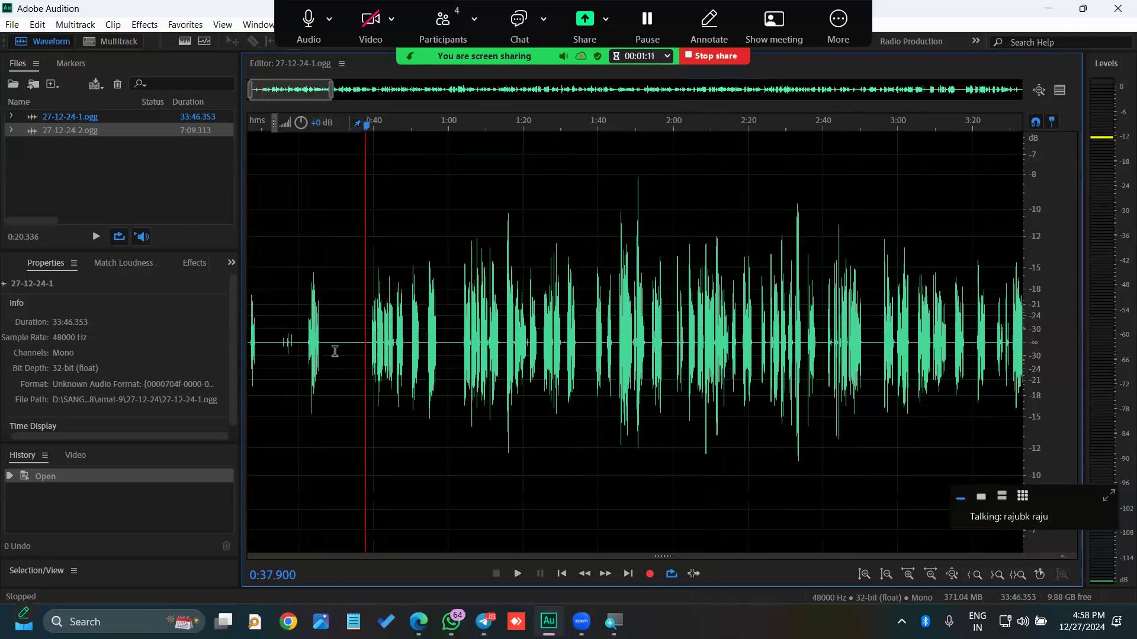
- Select the quiet gap from about 0:29 to 0:38 in the 27-12-24-1.ogg waveform
{"action": "scroll", "coordinate": [325, 348], "scroll_direction": "down", "scroll_amount": 5}
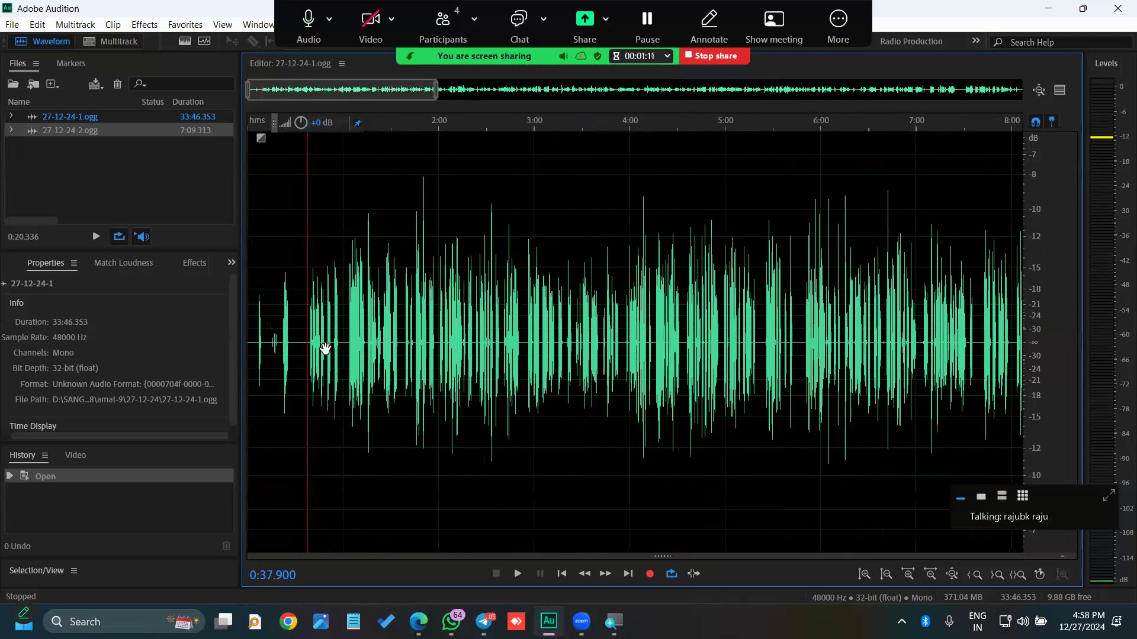
{"action": "scroll", "coordinate": [265, 342], "scroll_direction": "up", "scroll_amount": 4}
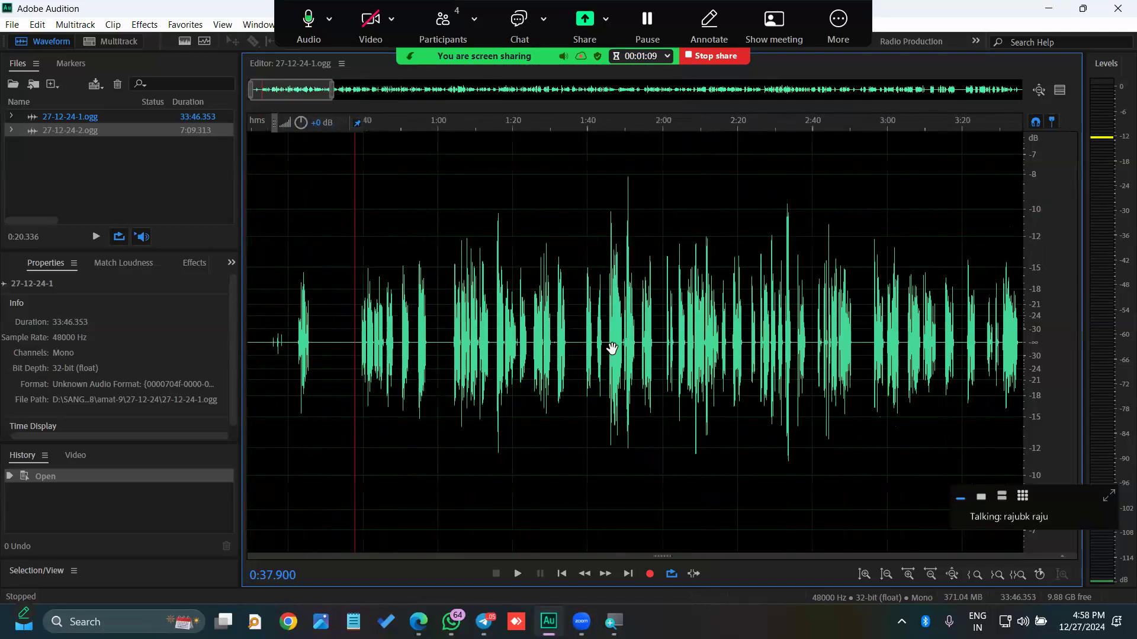
{"action": "scroll", "coordinate": [377, 353], "scroll_direction": "up", "scroll_amount": 3}
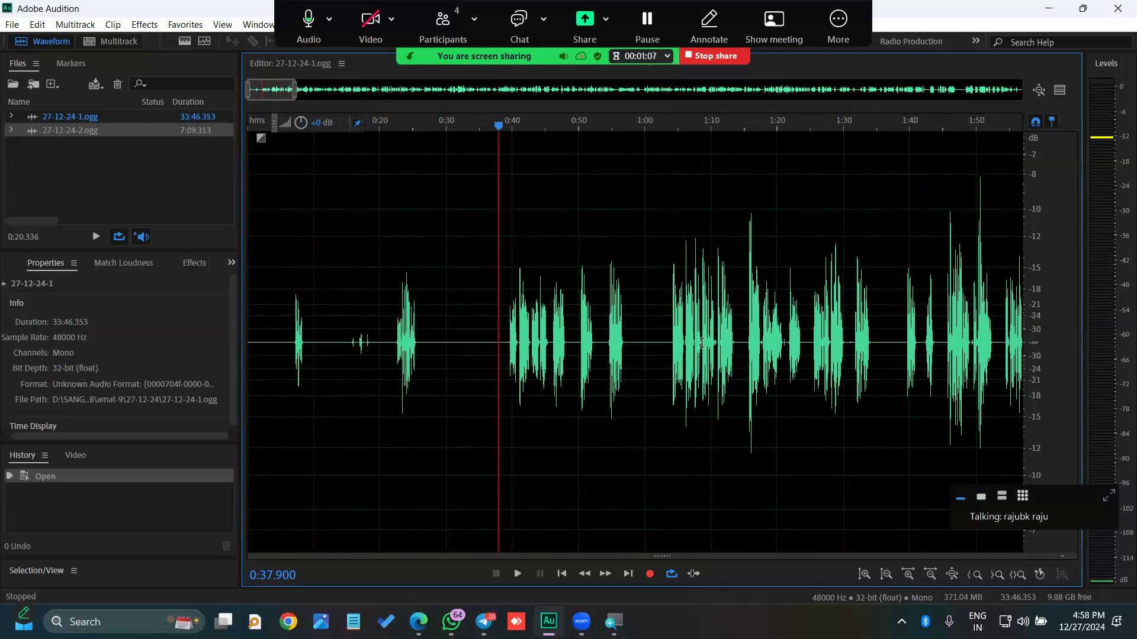
{"action": "scroll", "coordinate": [462, 349], "scroll_direction": "up", "scroll_amount": 4}
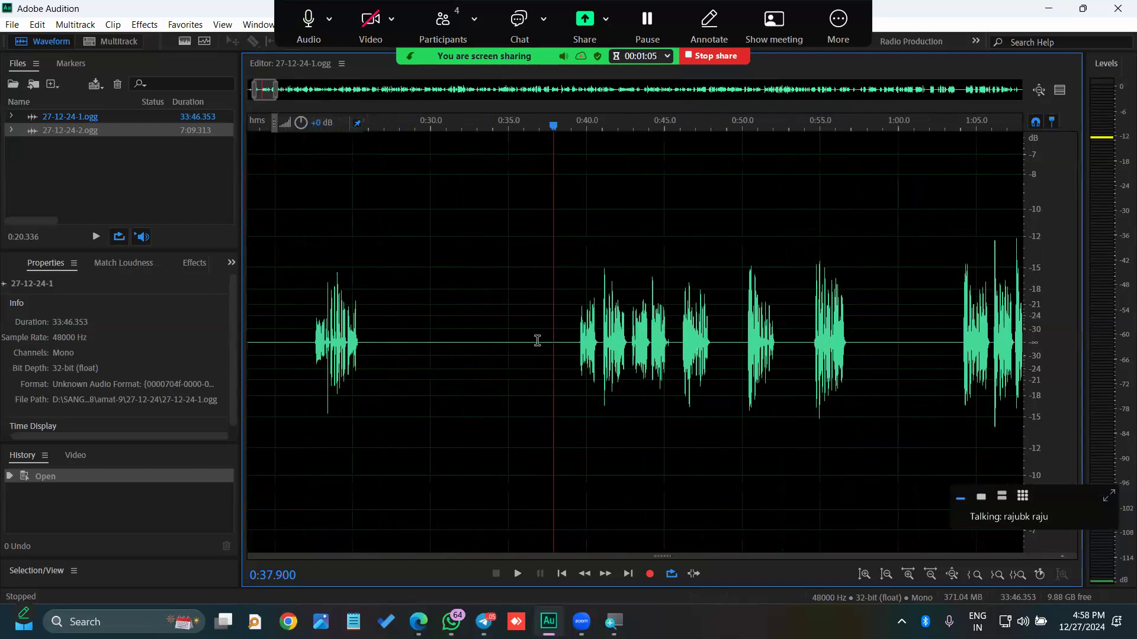
{"action": "left_click_drag", "start_coordinate": [543, 339], "coordinate": [418, 340]}
{"action": "scroll", "coordinate": [418, 341], "scroll_direction": "down", "scroll_amount": 5}
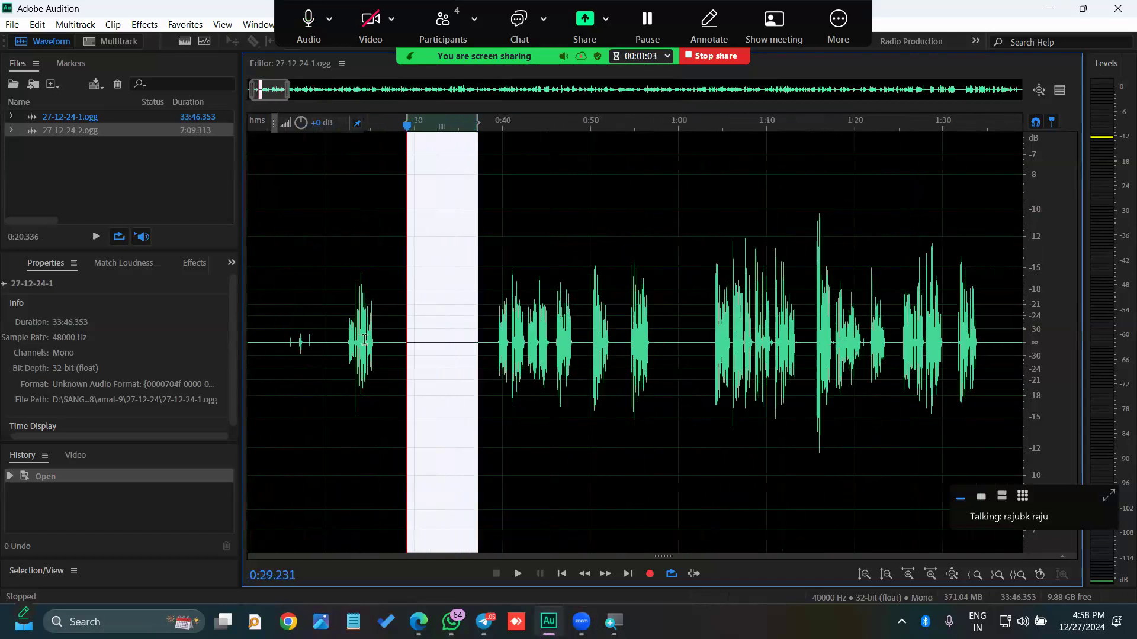
- Play the recording from about 0:05 and stop at about 0:12.7
{"action": "scroll", "coordinate": [261, 252], "scroll_direction": "up", "scroll_amount": 2}
{"action": "left_click", "coordinate": [261, 253]}
{"action": "key", "text": "space"}
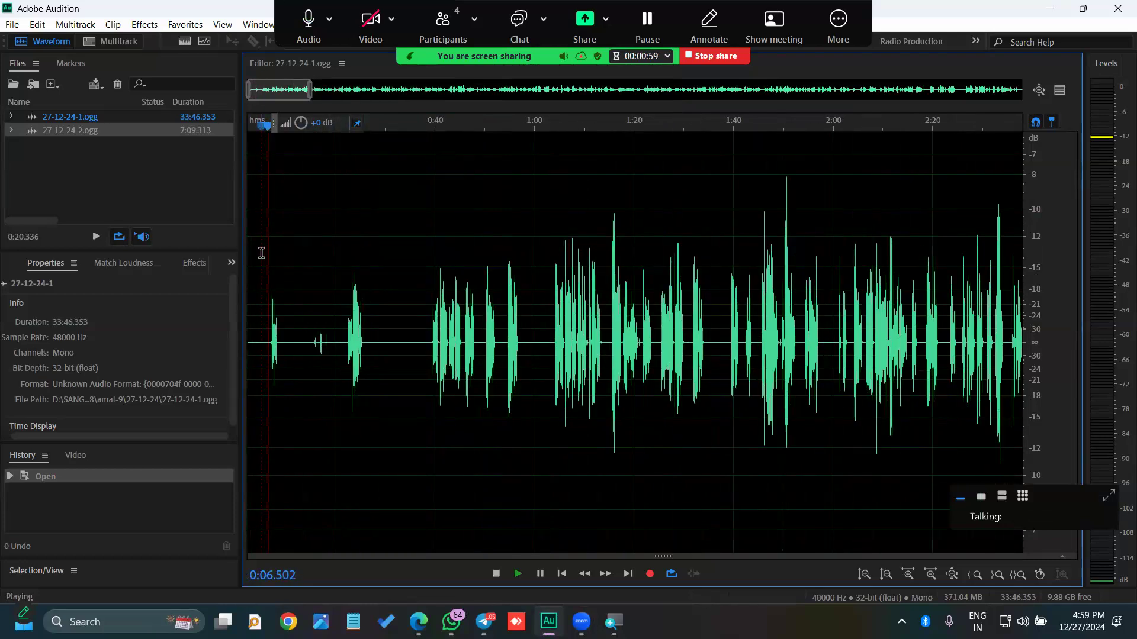
{"action": "scroll", "coordinate": [261, 270], "scroll_direction": "up", "scroll_amount": 1}
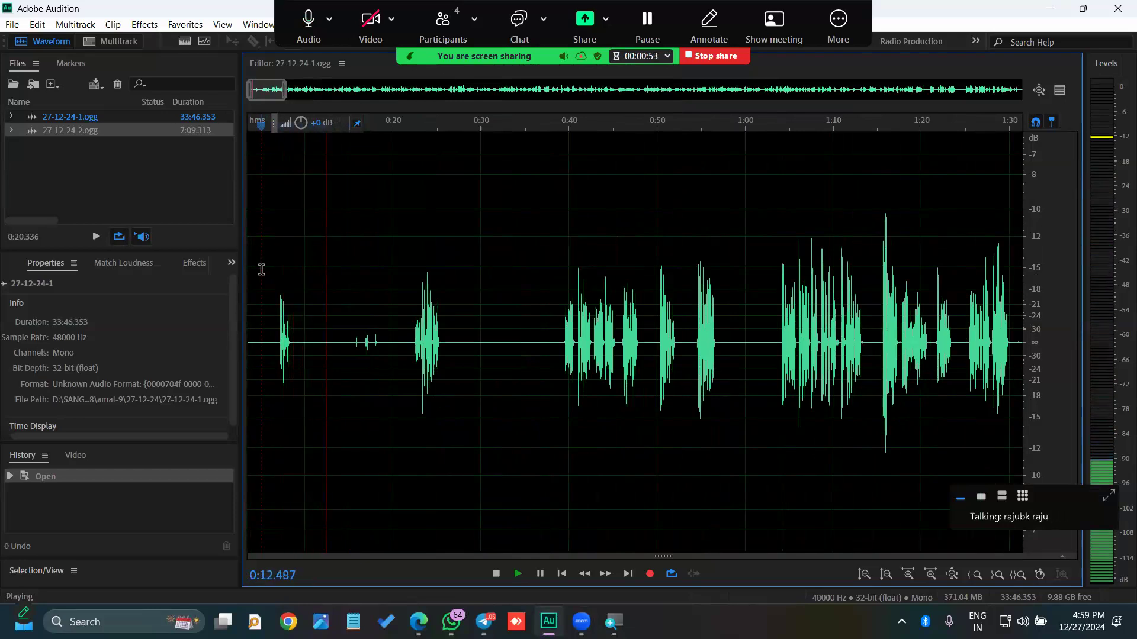
{"action": "key", "text": "space"}
{"action": "scroll", "coordinate": [283, 355], "scroll_direction": "up", "scroll_amount": 1}
{"action": "scroll", "coordinate": [350, 355], "scroll_direction": "up", "scroll_amount": 2}
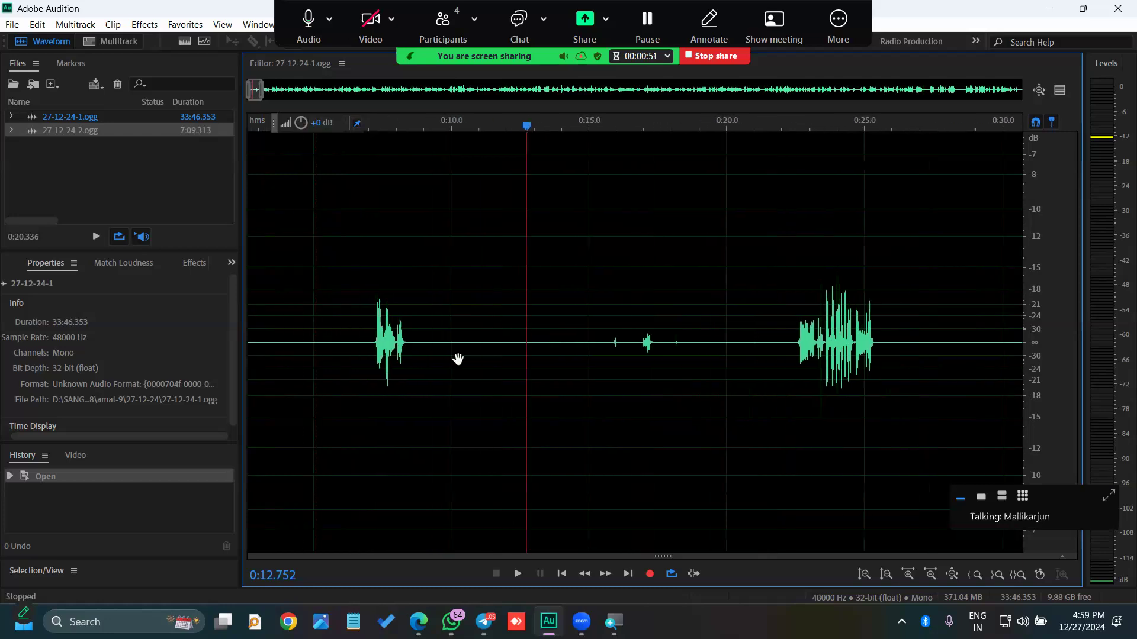
- Highlight parts of the quiet gap after the first sound, ending with a selection from about 0:09.1 to 0:13.7
{"action": "scroll", "coordinate": [460, 348], "scroll_direction": "up", "scroll_amount": 1}
{"action": "left_click_drag", "start_coordinate": [466, 343], "coordinate": [777, 344]}
{"action": "left_click", "coordinate": [565, 358]}
{"action": "left_click", "coordinate": [453, 336]}
{"action": "left_click_drag", "start_coordinate": [603, 338], "coordinate": [672, 339]}
{"action": "left_click", "coordinate": [548, 370]}
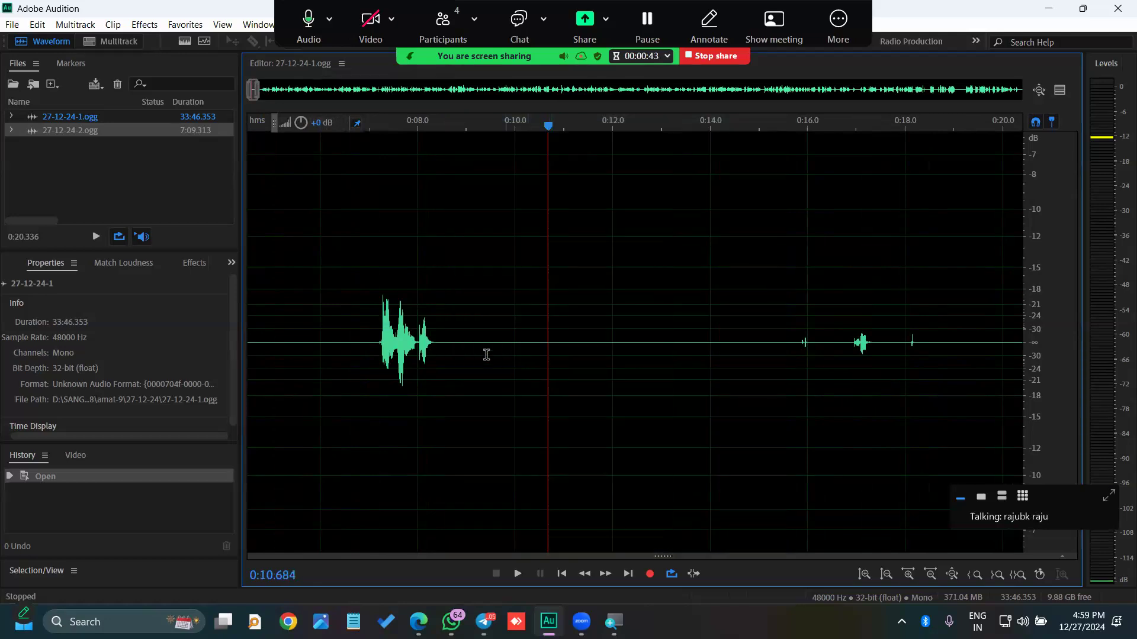
{"action": "left_click_drag", "start_coordinate": [471, 341], "coordinate": [697, 341]}
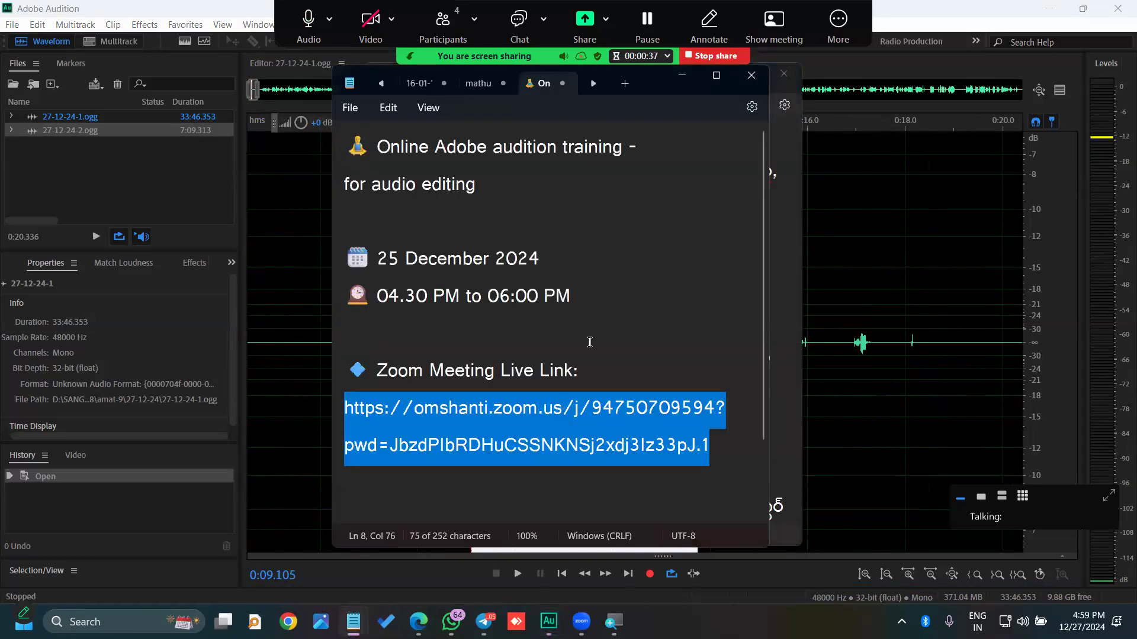
- Switch to the training note in Notepad, highlight the time line "04.30 PM to 06:00 PM", and clear the highlight
{"action": "left_click", "coordinate": [595, 307]}
{"action": "key", "text": "shift+Left"}
{"action": "key", "text": "shift+Left"}
{"action": "key", "text": "shift+Left"}
{"action": "key", "text": "shift+Left"}
{"action": "key", "text": "shift+Left"}
{"action": "key", "text": "shift+Left"}
{"action": "key", "text": "shift+Left"}
{"action": "key", "text": "shift+Left"}
{"action": "key", "text": "shift+Left"}
{"action": "key", "text": "shift+Left"}
{"action": "key", "text": "shift+Left"}
{"action": "key", "text": "shift+Left"}
{"action": "key", "text": "shift+Left"}
{"action": "key", "text": "shift+Left"}
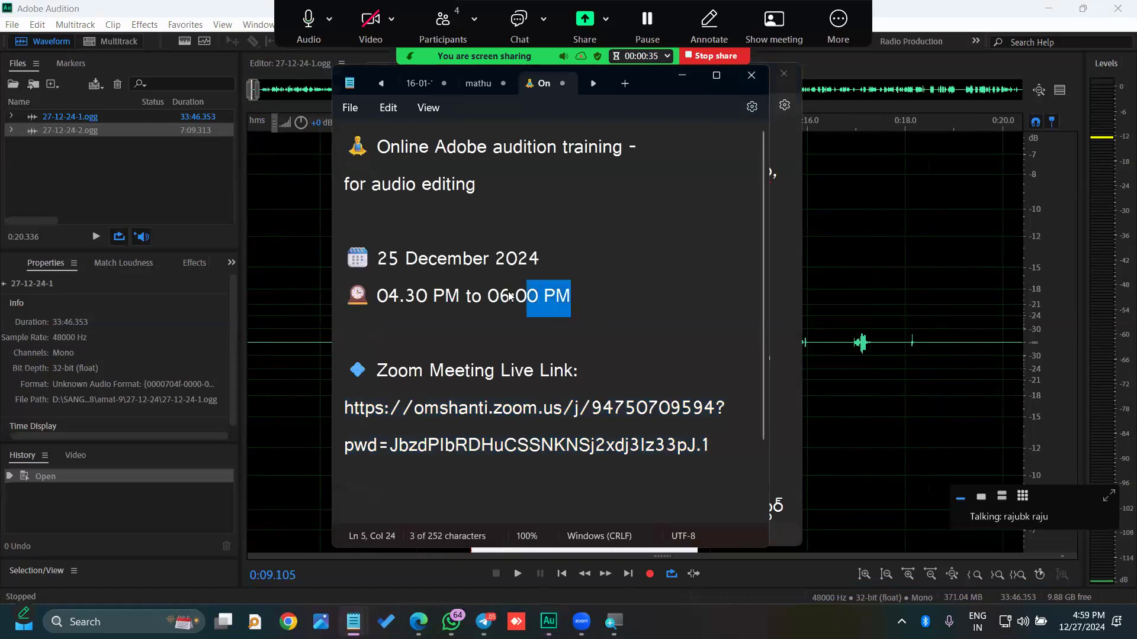
{"action": "left_click", "coordinate": [598, 297]}
{"action": "left_click_drag", "start_coordinate": [591, 296], "coordinate": [376, 298]}
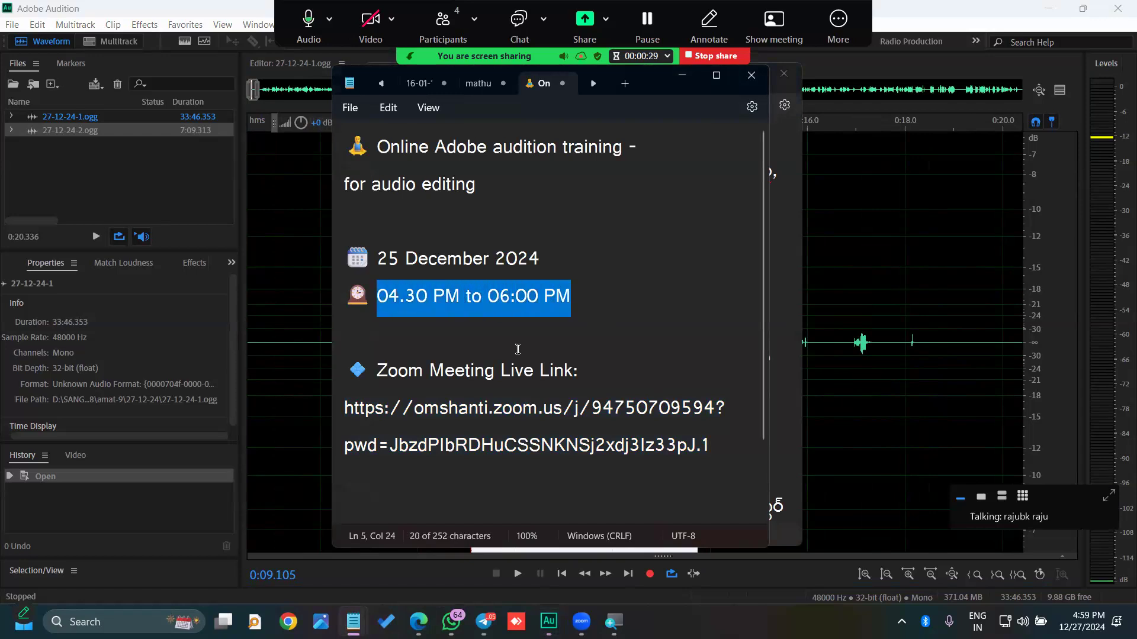
{"action": "left_click", "coordinate": [544, 333]}
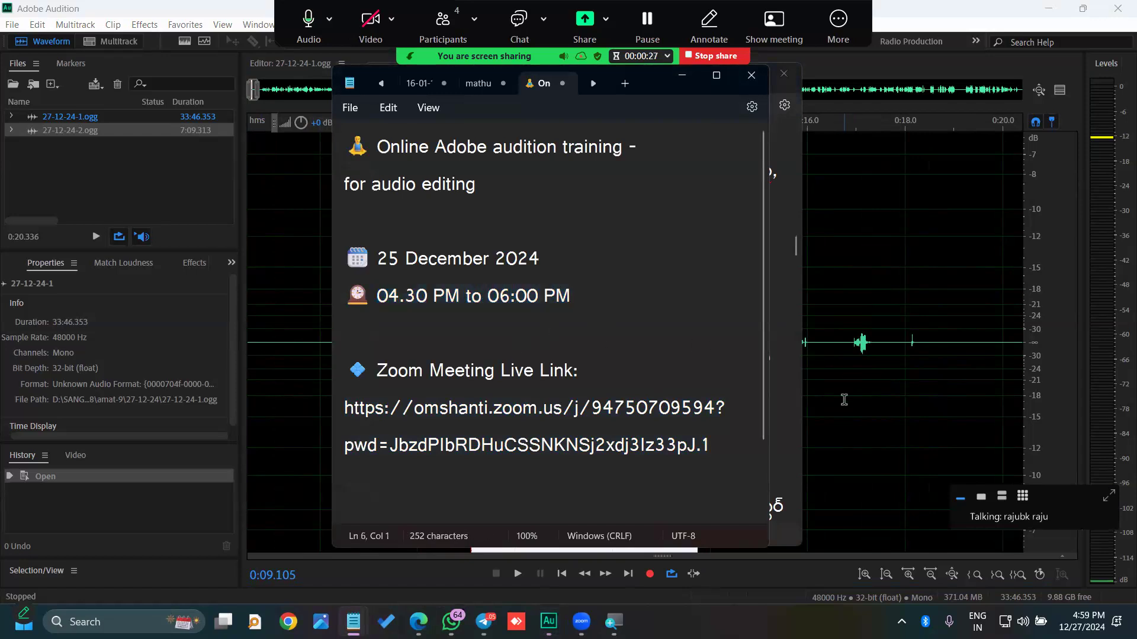
- Delete "PM to 06:00 PM" from the note's time line and undo the deletion
{"action": "left_click_drag", "start_coordinate": [573, 297], "coordinate": [419, 302]}
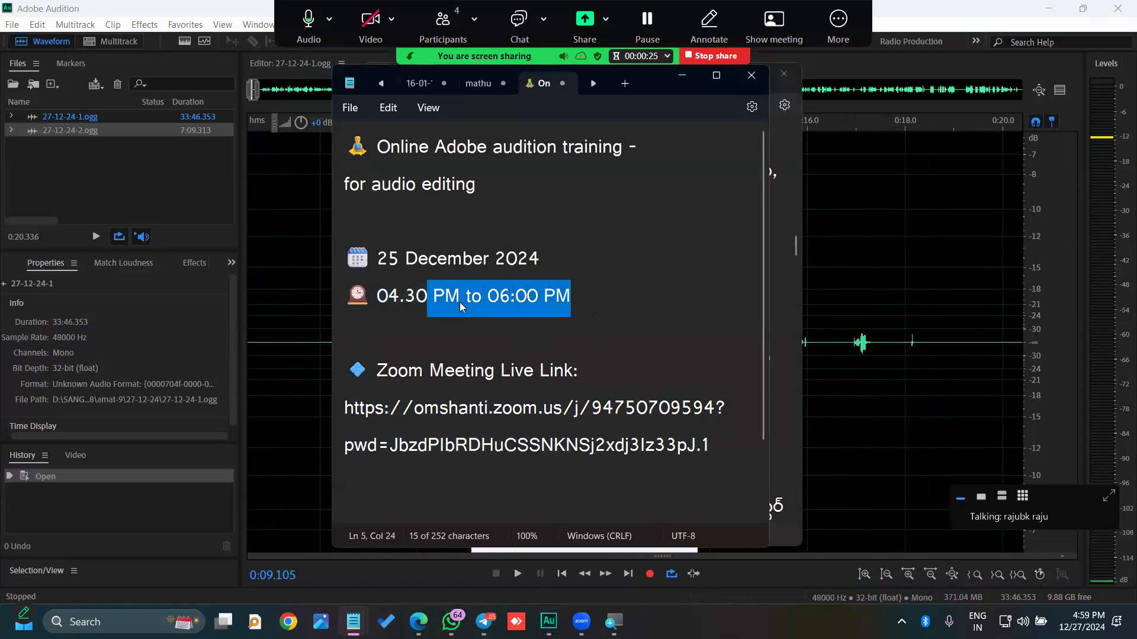
{"action": "key", "text": "BackSpace"}
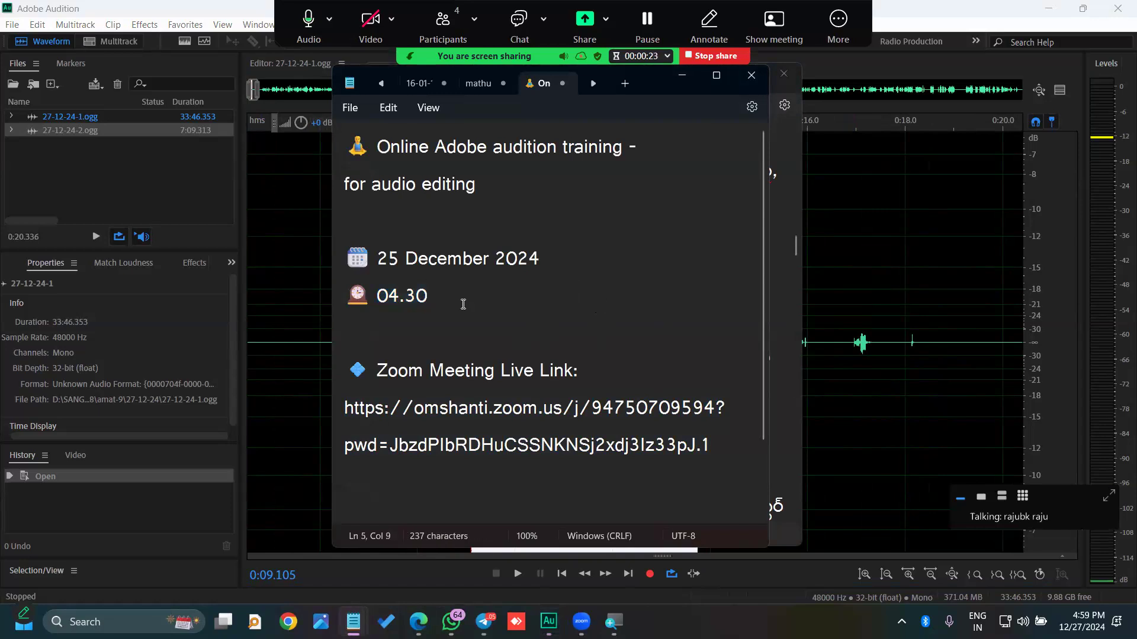
{"action": "key", "text": "ctrl+z"}
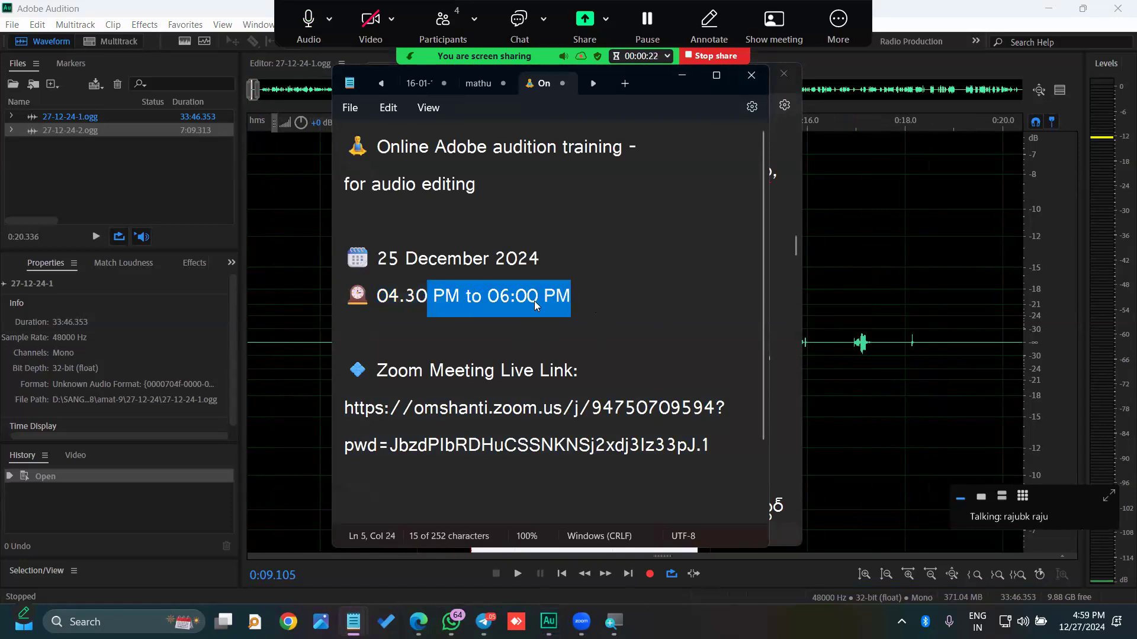
- Return to Adobe Audition, select the quiet gap from about 0:08.8 to 0:15.3, and clear the selection
{"action": "left_click", "coordinate": [865, 264]}
{"action": "left_click_drag", "start_coordinate": [485, 342], "coordinate": [537, 342]}
{"action": "left_click_drag", "start_coordinate": [631, 342], "coordinate": [456, 339]}
{"action": "left_click", "coordinate": [787, 377]}
{"action": "left_click", "coordinate": [775, 342]}
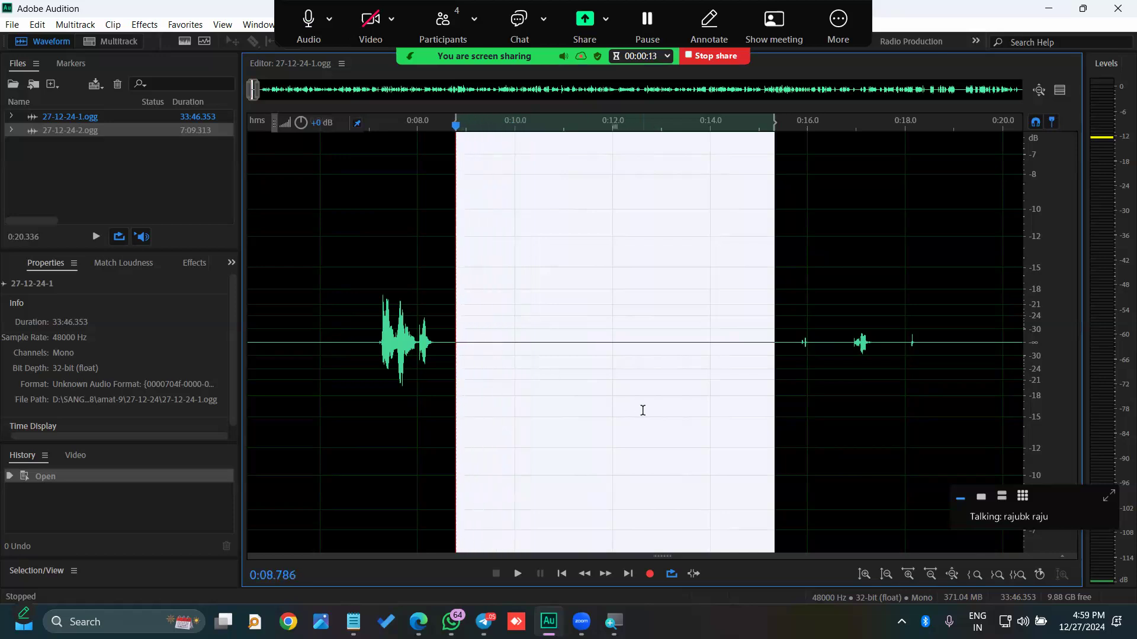
{"action": "left_click", "coordinate": [642, 410]}
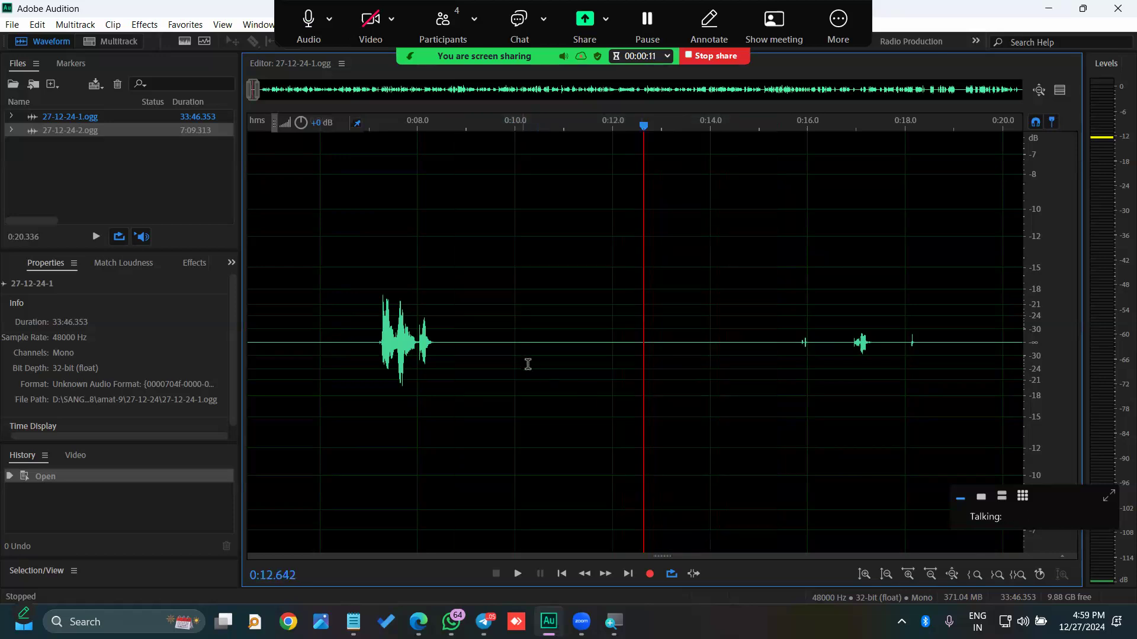
- Select the quiet gap from about 0:09.4 to 0:15.7, play it, and stop playback
{"action": "scroll", "coordinate": [524, 356], "scroll_direction": "down", "scroll_amount": 2}
{"action": "left_click_drag", "start_coordinate": [501, 342], "coordinate": [675, 342]}
{"action": "key", "text": "space"}
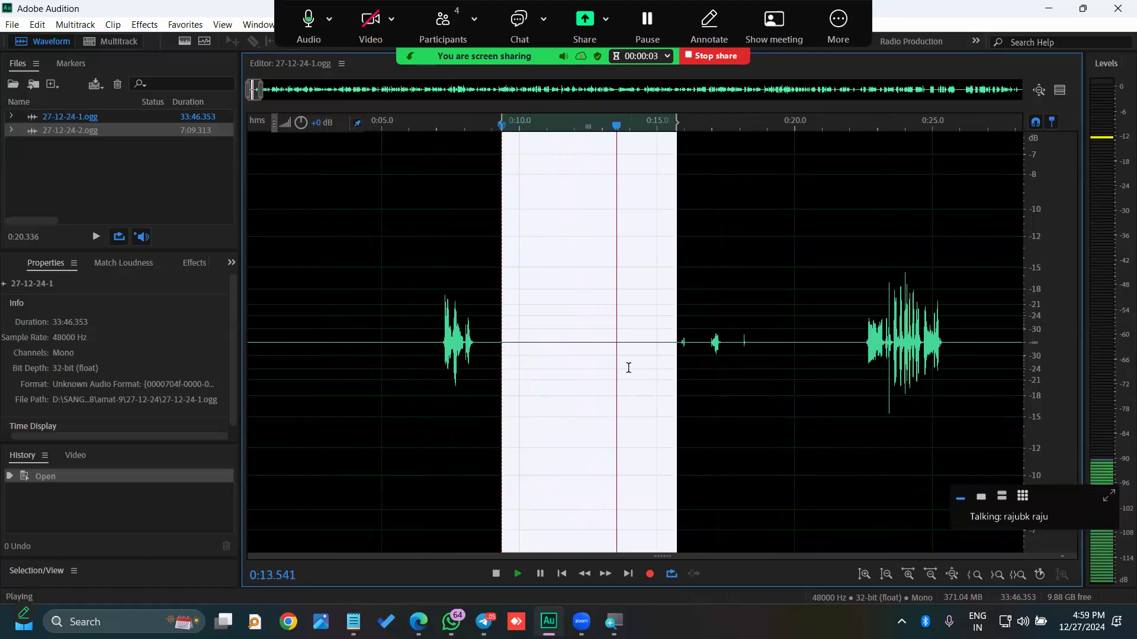
{"action": "left_click", "coordinate": [561, 366]}
{"action": "key", "text": "space"}
- Reselect the quiet gap from about 0:09 to 0:15.4, clear it, and place the playhead at about 0:12.5
{"action": "left_click_drag", "start_coordinate": [495, 343], "coordinate": [673, 345]}
{"action": "left_click", "coordinate": [568, 413]}
{"action": "left_click_drag", "start_coordinate": [494, 343], "coordinate": [667, 356]}
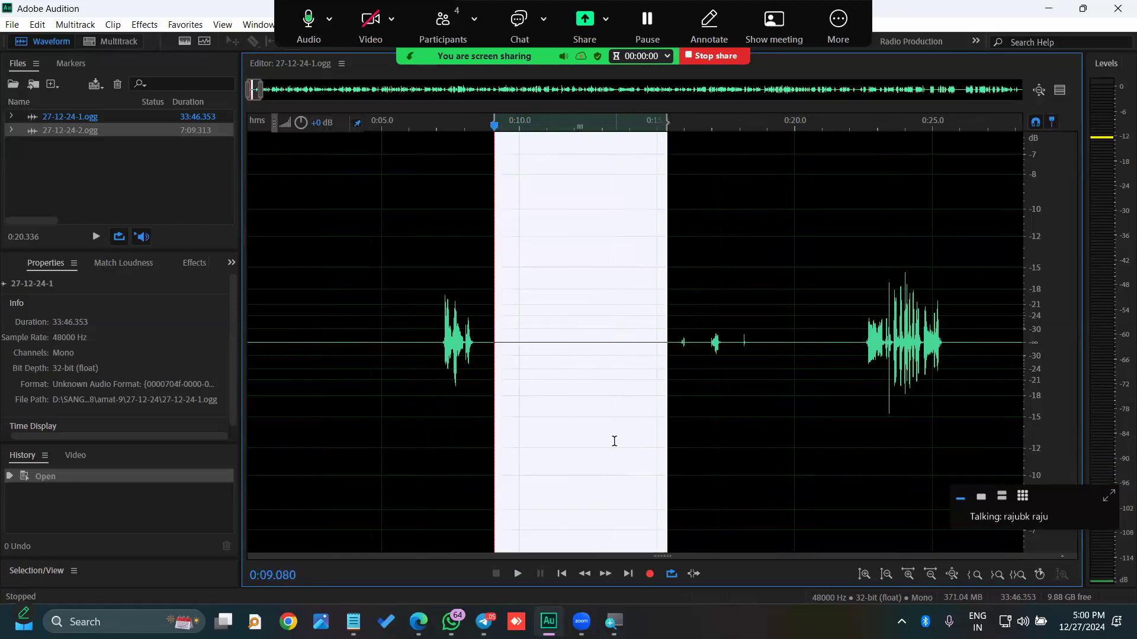
{"action": "left_click", "coordinate": [614, 441]}
{"action": "left_click_drag", "start_coordinate": [520, 353], "coordinate": [613, 355]}
{"action": "left_click", "coordinate": [586, 392]}
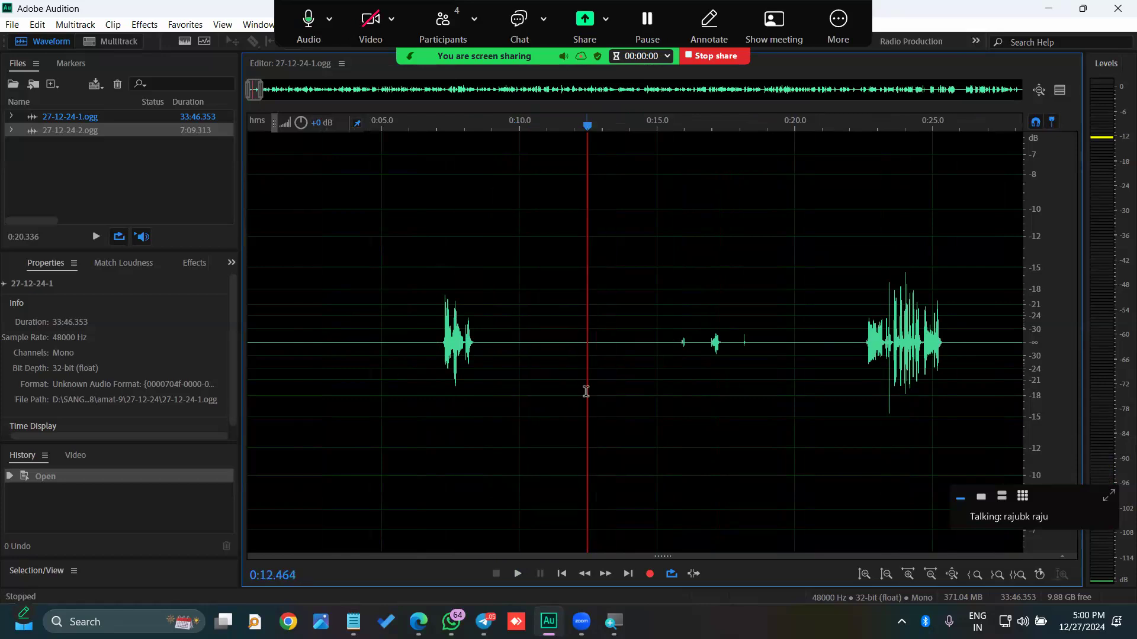
- Zoom in on amplitude until the ruler's outer values reach about -73 dB, exposing the quiet gap's noise floor
{"action": "key", "text": "alt+equal"}
{"action": "key", "text": "alt+equal"}
{"action": "key", "text": "alt+equal"}
{"action": "key", "text": "alt+equal"}
{"action": "key", "text": "alt+equal"}
{"action": "key", "text": "alt+equal"}
{"action": "key", "text": "alt+equal"}
{"action": "key", "text": "alt+equal"}
{"action": "key", "text": "alt+equal"}
{"action": "key", "text": "alt+equal"}
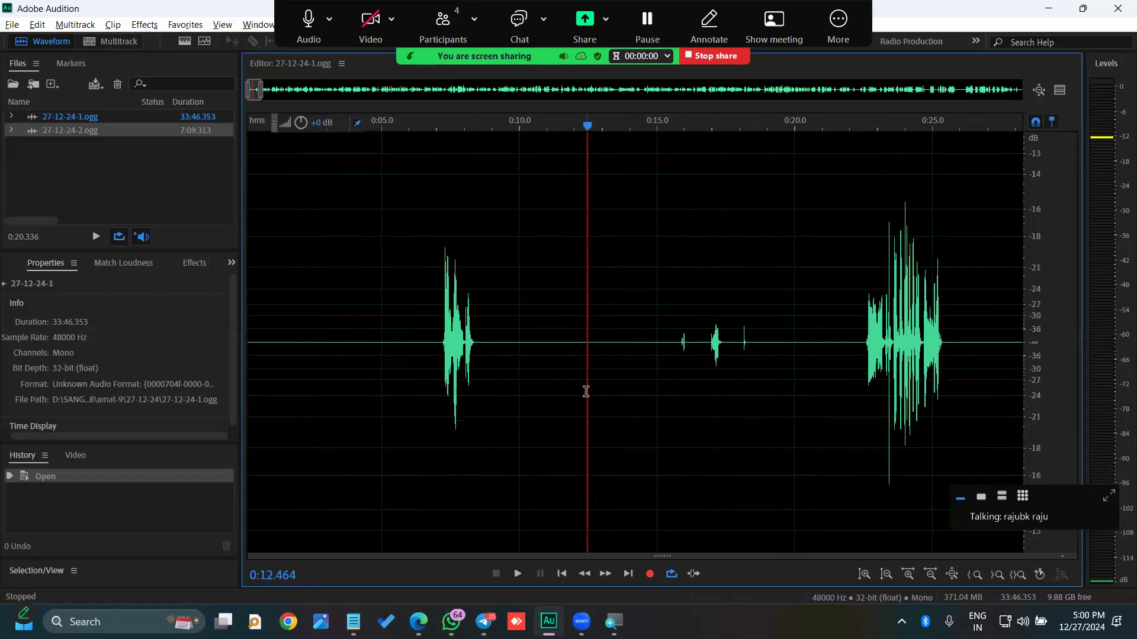
{"action": "key", "text": "alt+equal"}
{"action": "key", "text": "alt+equal"}
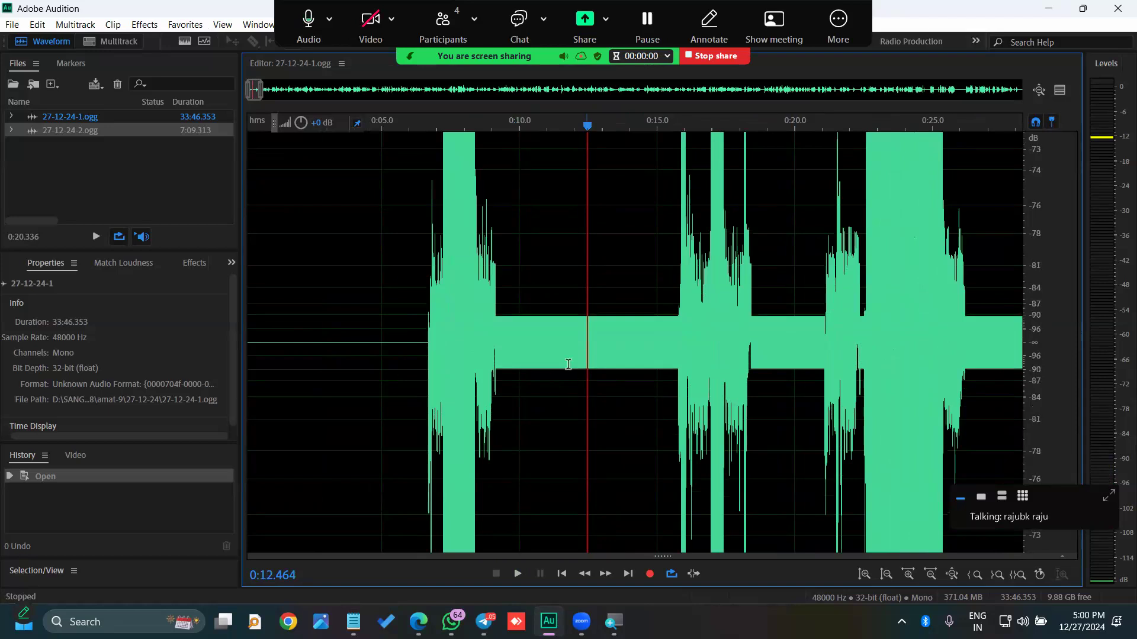
- Highlight part of the background noise band and the flat silence from about 0:00.7 to 0:05.5, then clear the selection
{"action": "left_click_drag", "start_coordinate": [534, 335], "coordinate": [638, 344]}
{"action": "left_click_drag", "start_coordinate": [396, 346], "coordinate": [262, 335]}
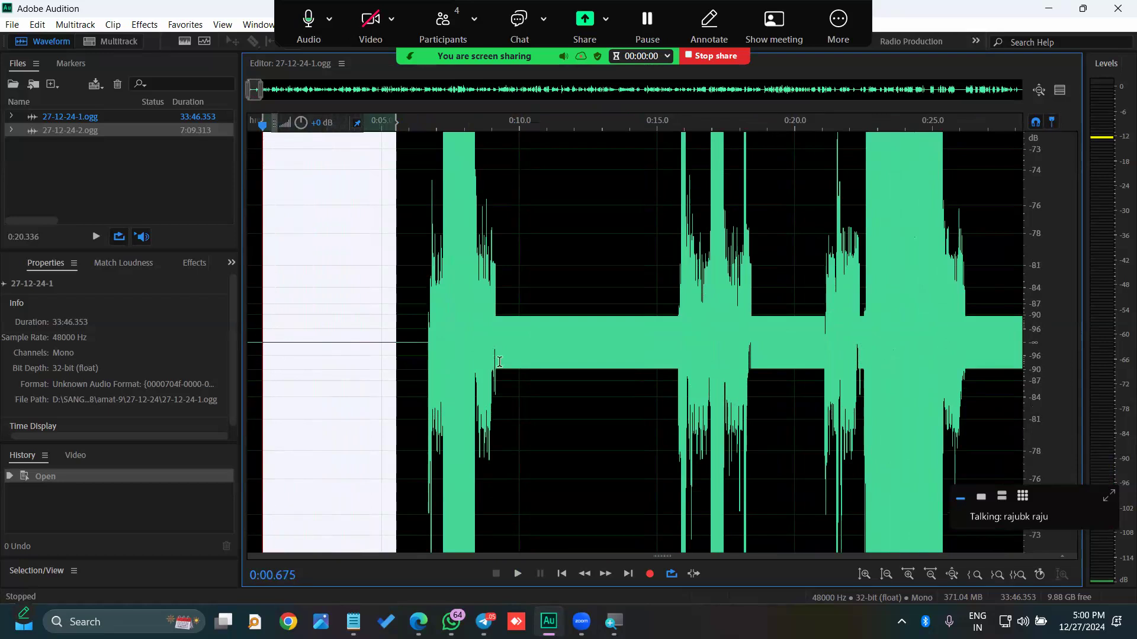
{"action": "left_click", "coordinate": [549, 350]}
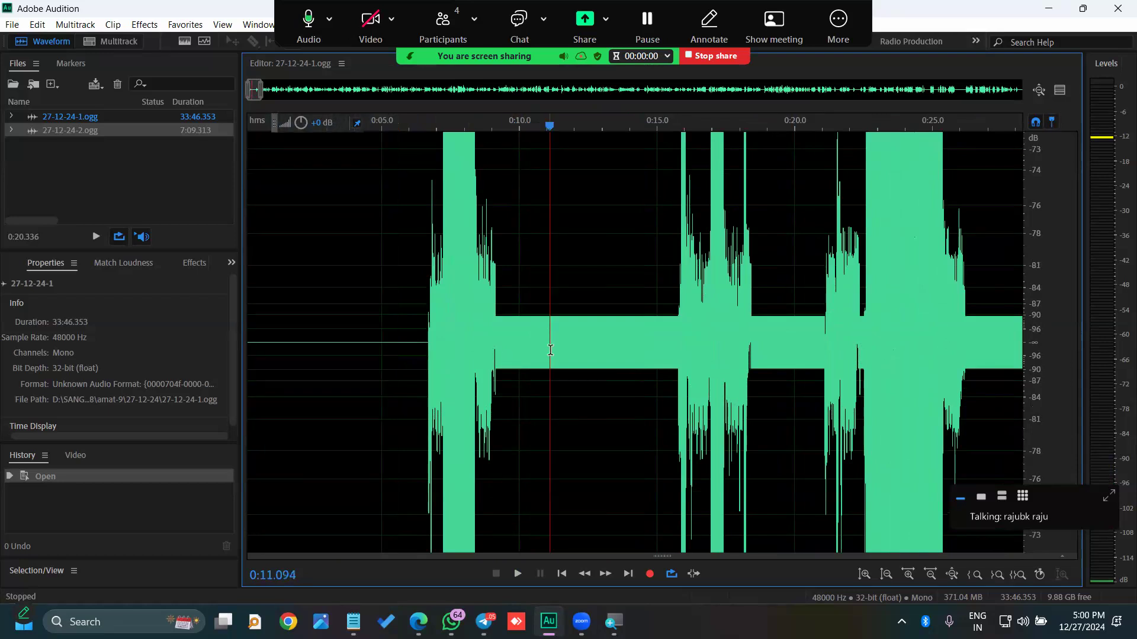
- Zoom in time around 0:11.1 to inspect the noise in detail, and zoom back out to about the first eight minutes
{"action": "scroll", "coordinate": [549, 354], "scroll_direction": "up", "scroll_amount": 15}
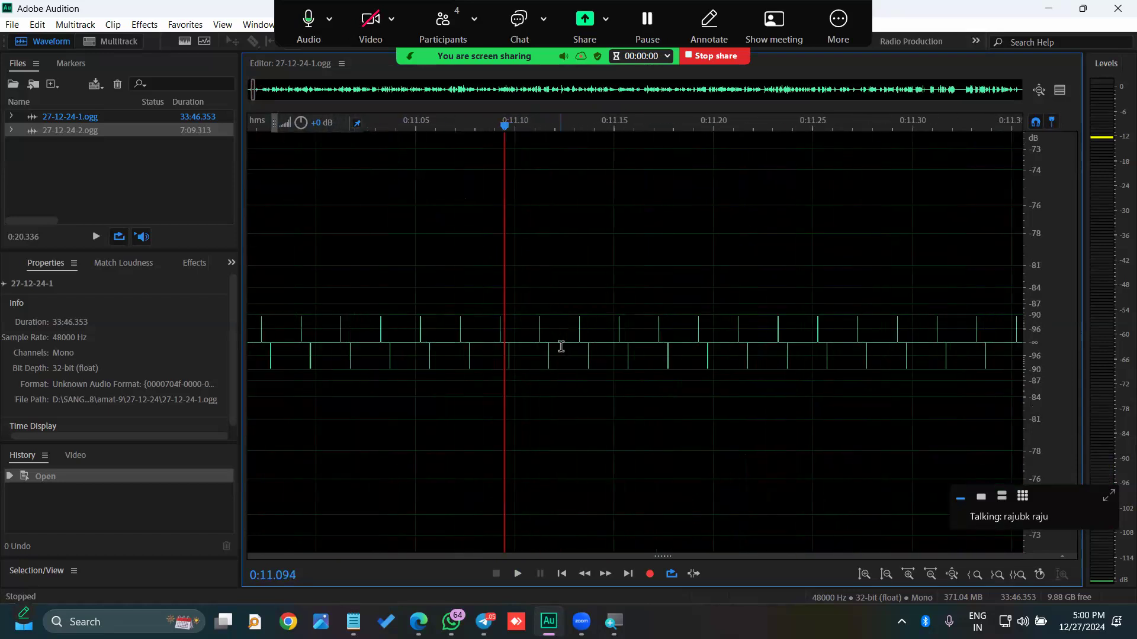
{"action": "scroll", "coordinate": [601, 353], "scroll_direction": "down", "scroll_amount": 15}
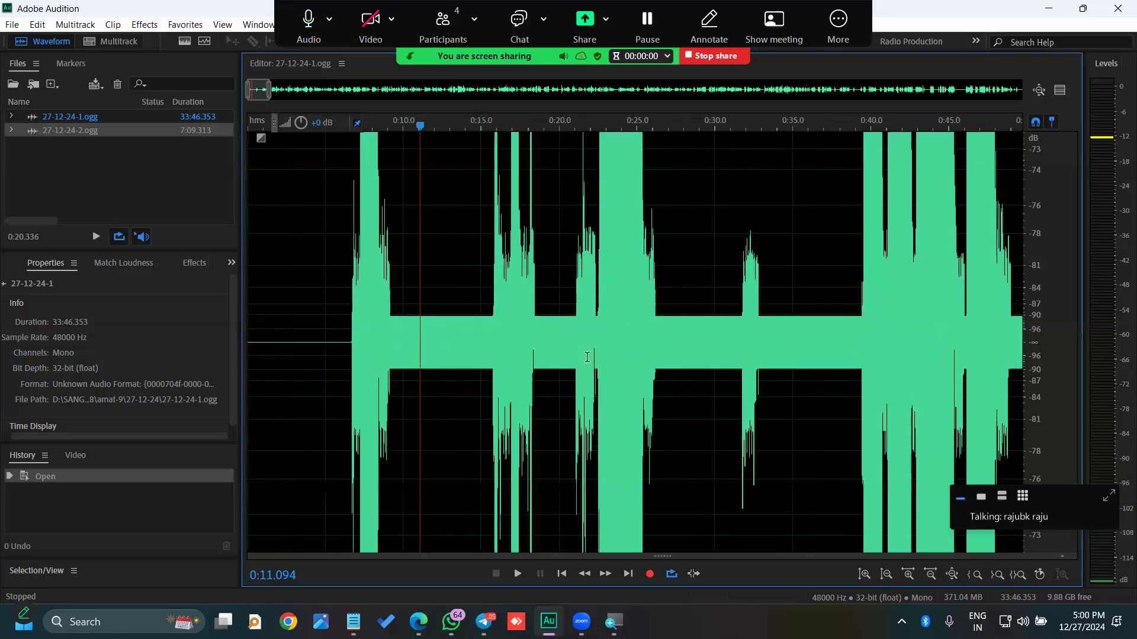
{"action": "scroll", "coordinate": [438, 352], "scroll_direction": "up", "scroll_amount": 3}
{"action": "left_click", "coordinate": [590, 344]}
{"action": "scroll", "coordinate": [547, 401], "scroll_direction": "down", "scroll_amount": 7}
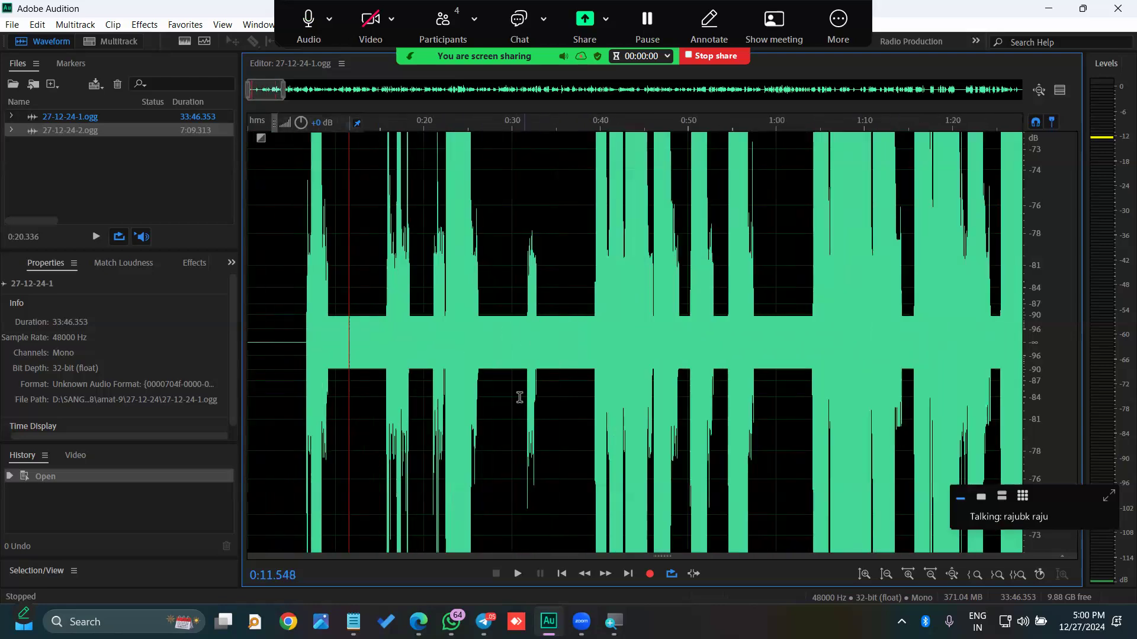
{"action": "scroll", "coordinate": [979, 375], "scroll_direction": "down", "scroll_amount": 2}
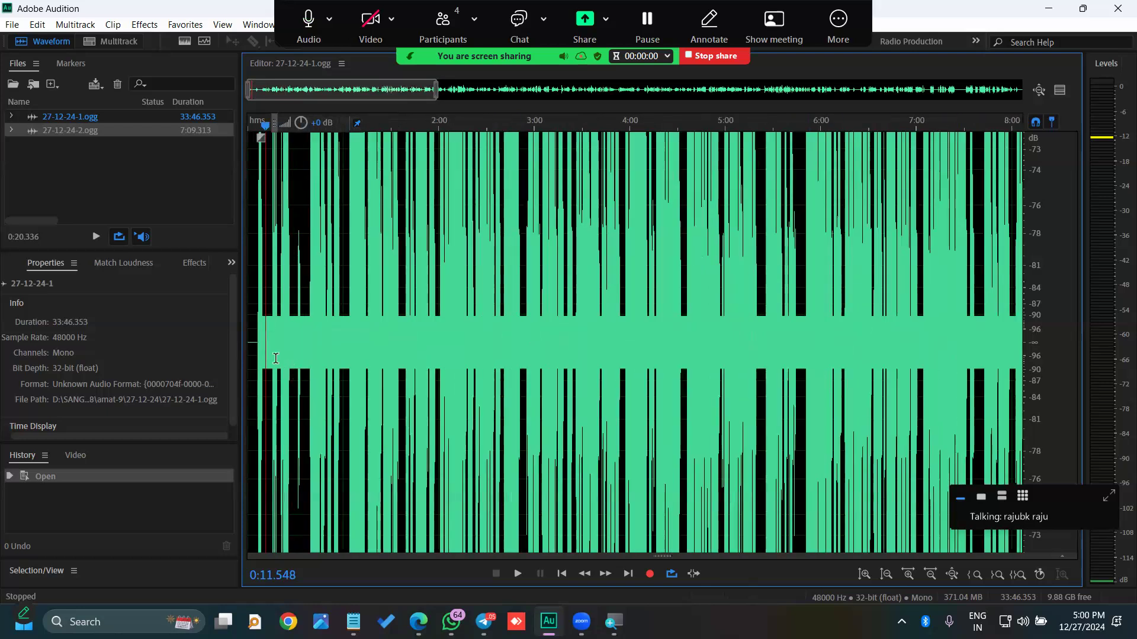
- Select the background noise from about 0:10.5 to 0:13.4, play it briefly, and place the playhead at about 0:12
{"action": "scroll", "coordinate": [275, 358], "scroll_direction": "up", "scroll_amount": 8}
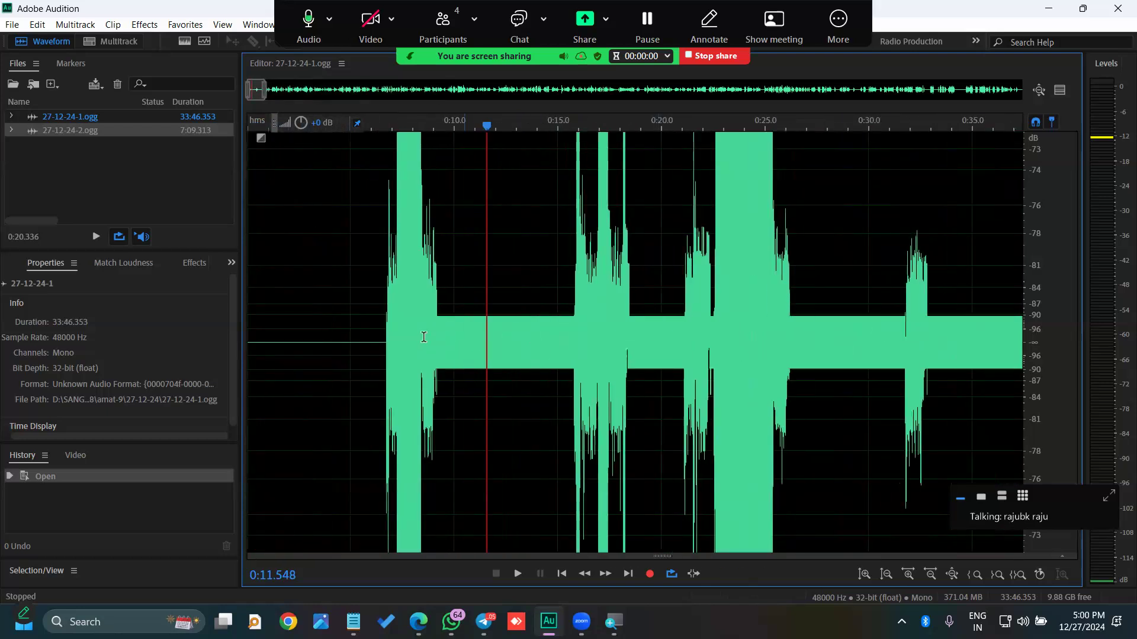
{"action": "scroll", "coordinate": [406, 336], "scroll_direction": "up", "scroll_amount": 2}
{"action": "left_click", "coordinate": [526, 331]}
{"action": "left_click_drag", "start_coordinate": [512, 332], "coordinate": [619, 337]}
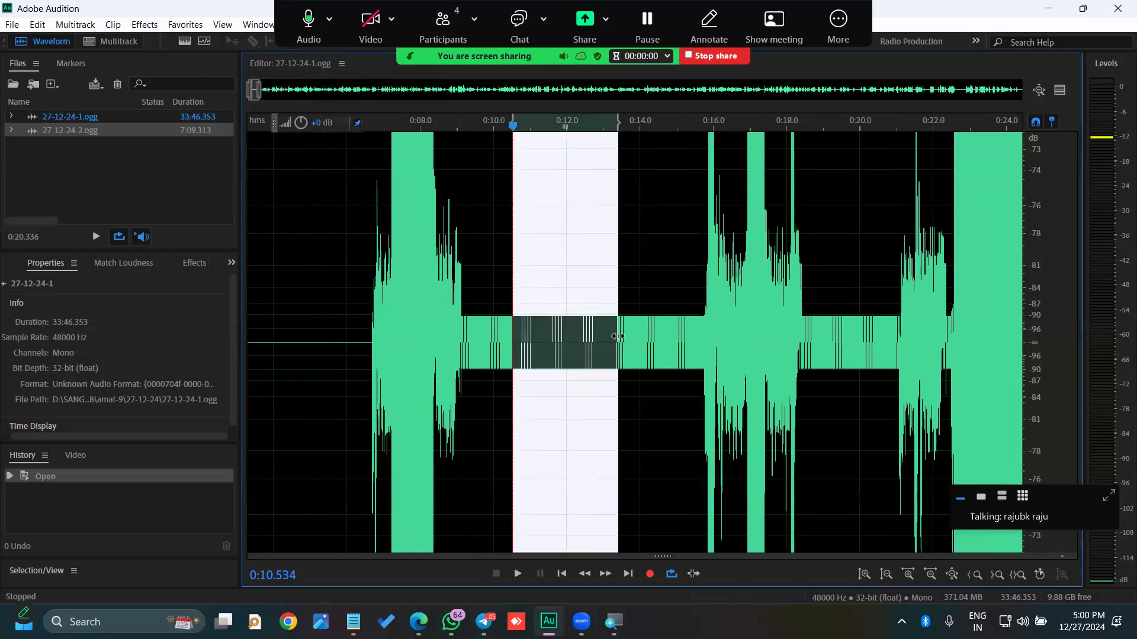
{"action": "key", "text": "space"}
{"action": "left_click", "coordinate": [563, 351]}
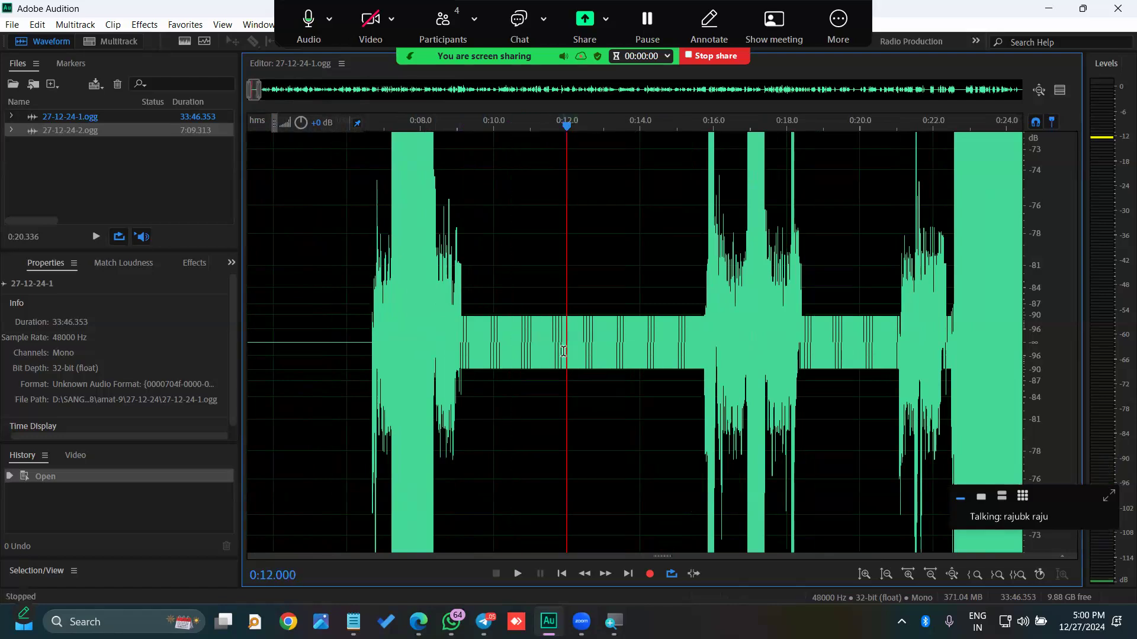
- Zoom out on amplitude until the ruler's outer values are about -13 dB
{"action": "key", "text": "alt+minus"}
{"action": "key", "text": "alt+minus"}
{"action": "key", "text": "alt+minus"}
{"action": "key", "text": "alt+minus"}
{"action": "key", "text": "alt+minus"}
{"action": "key", "text": "alt+minus"}
{"action": "key", "text": "alt+minus"}
{"action": "key", "text": "alt+minus"}
{"action": "key", "text": "alt+minus"}
{"action": "key", "text": "alt+minus"}
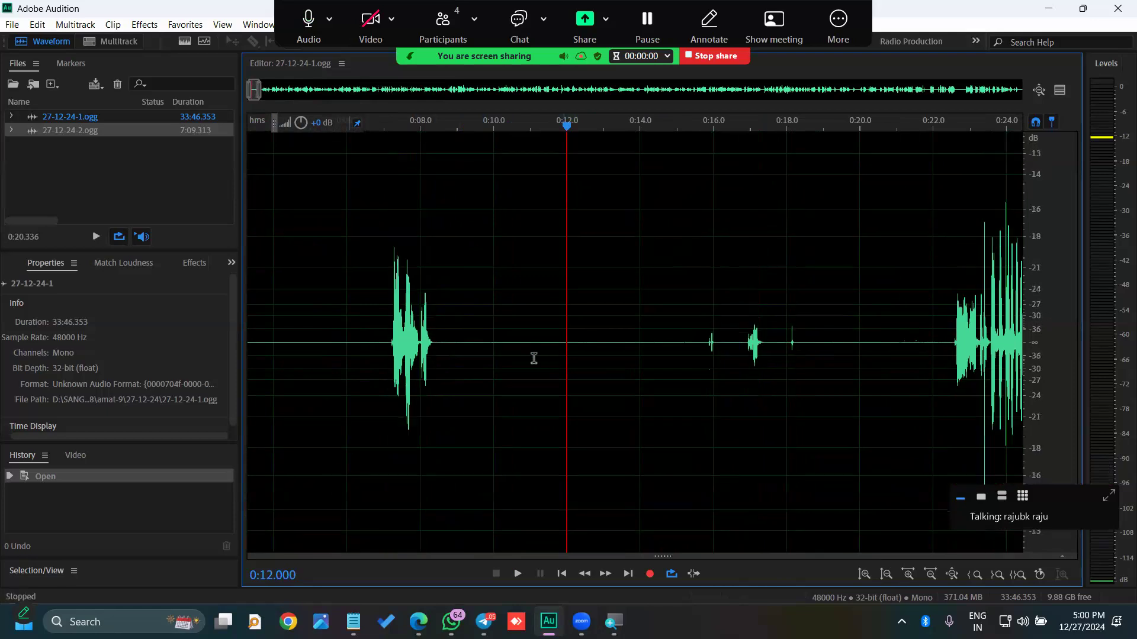
- Select the background noise from about 0:09.1 to 0:15 and capture it as the noise print
{"action": "left_click_drag", "start_coordinate": [446, 341], "coordinate": [687, 341]}
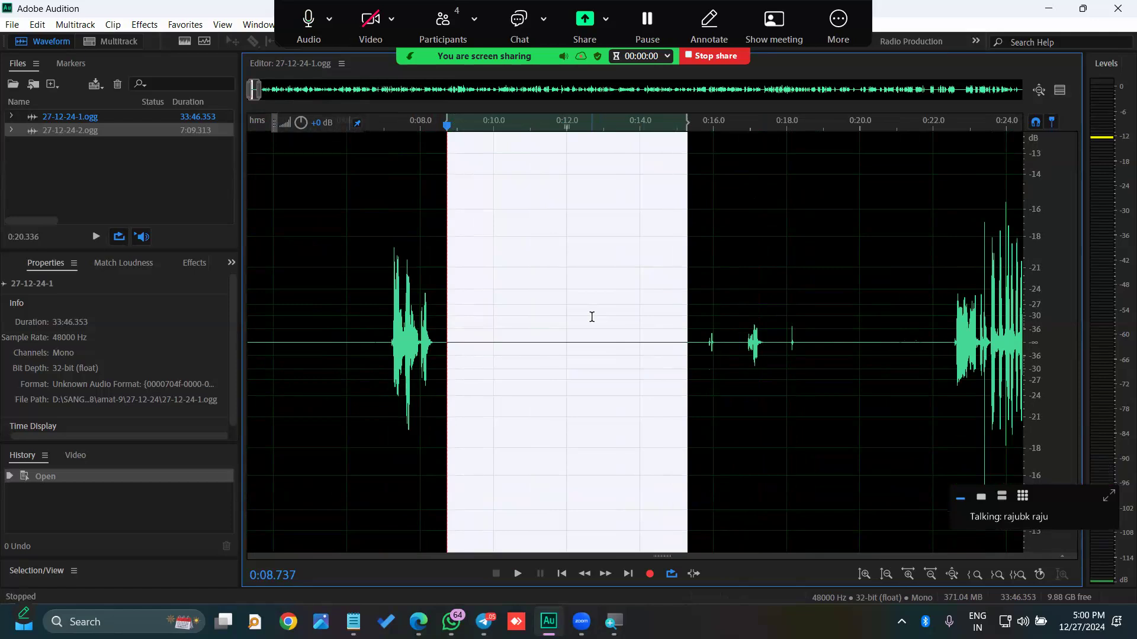
{"action": "left_click", "coordinate": [518, 371]}
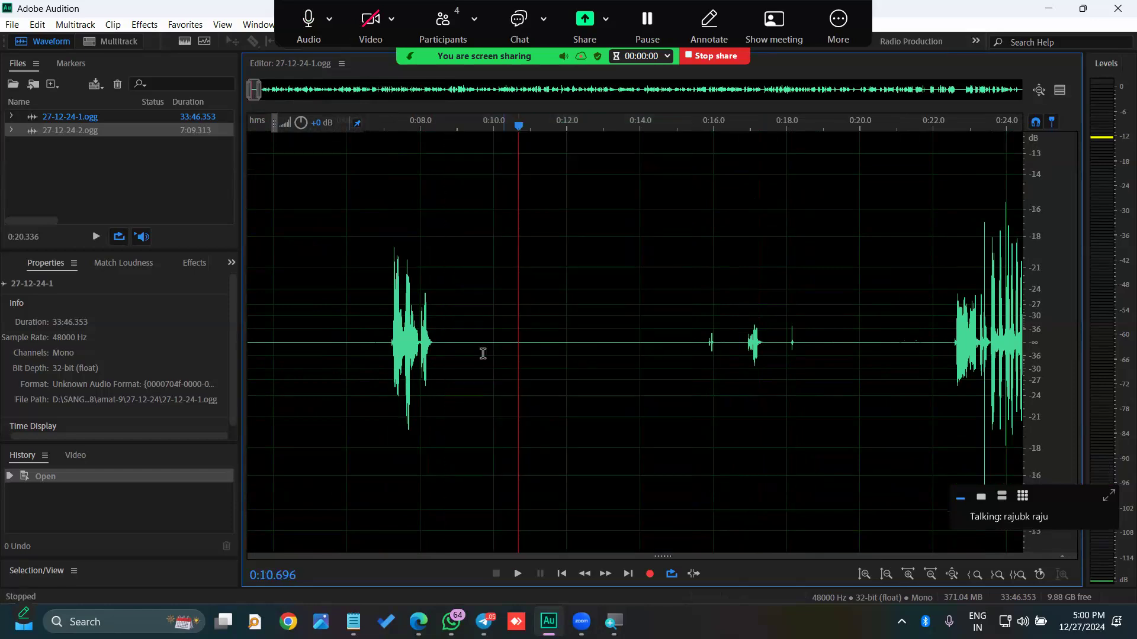
{"action": "left_click_drag", "start_coordinate": [460, 340], "coordinate": [675, 340]}
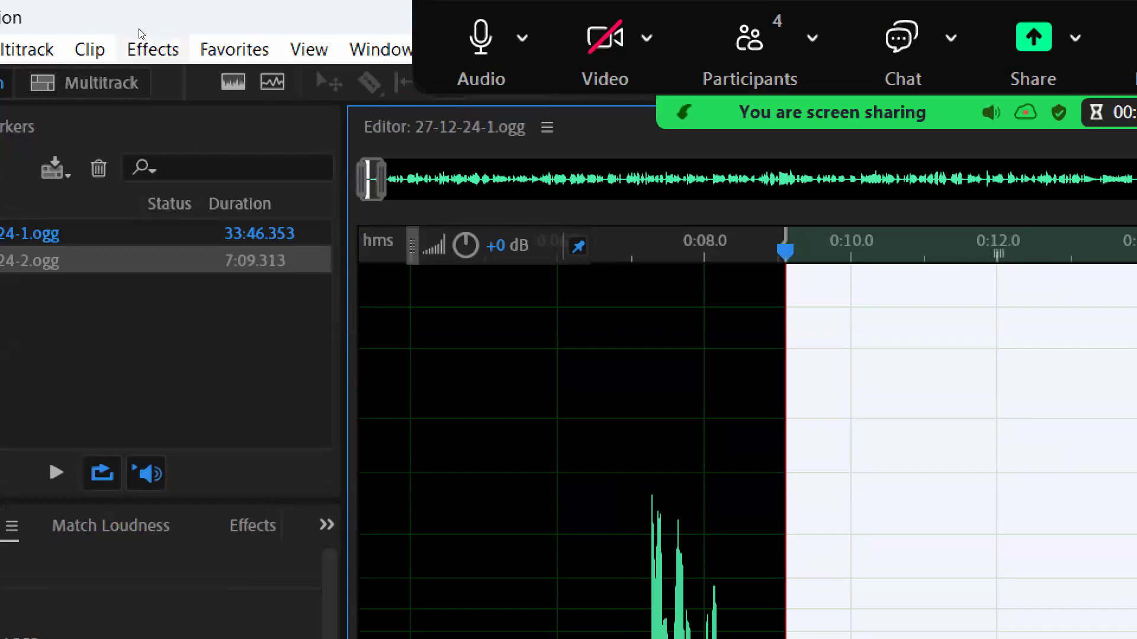
{"action": "left_click", "coordinate": [142, 34]}
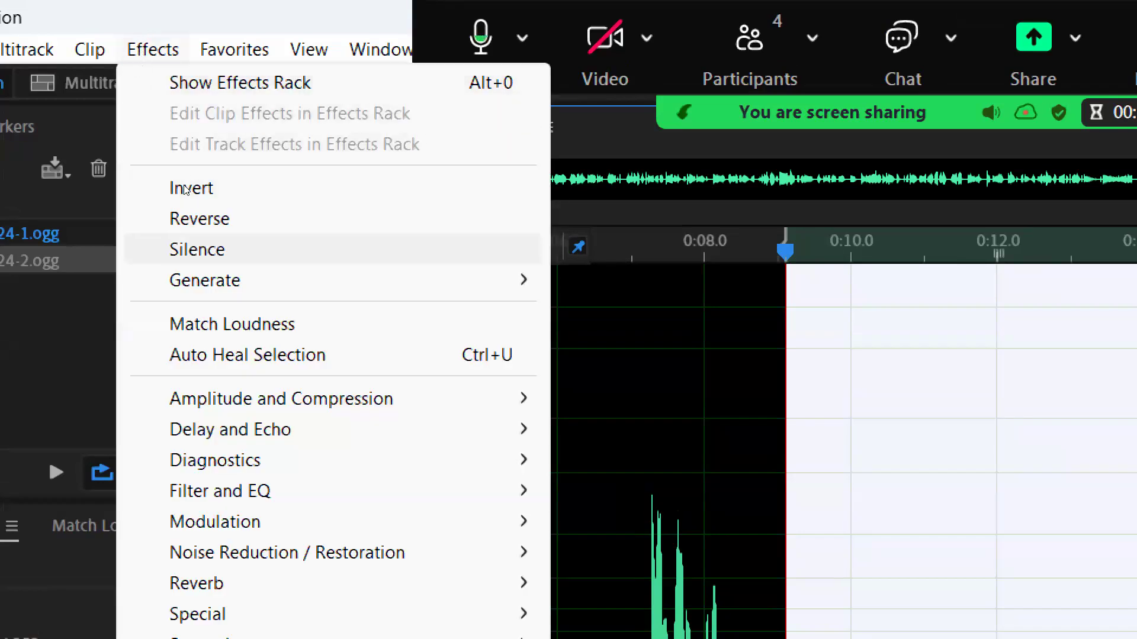
{"action": "mouse_move", "coordinate": [287, 551]}
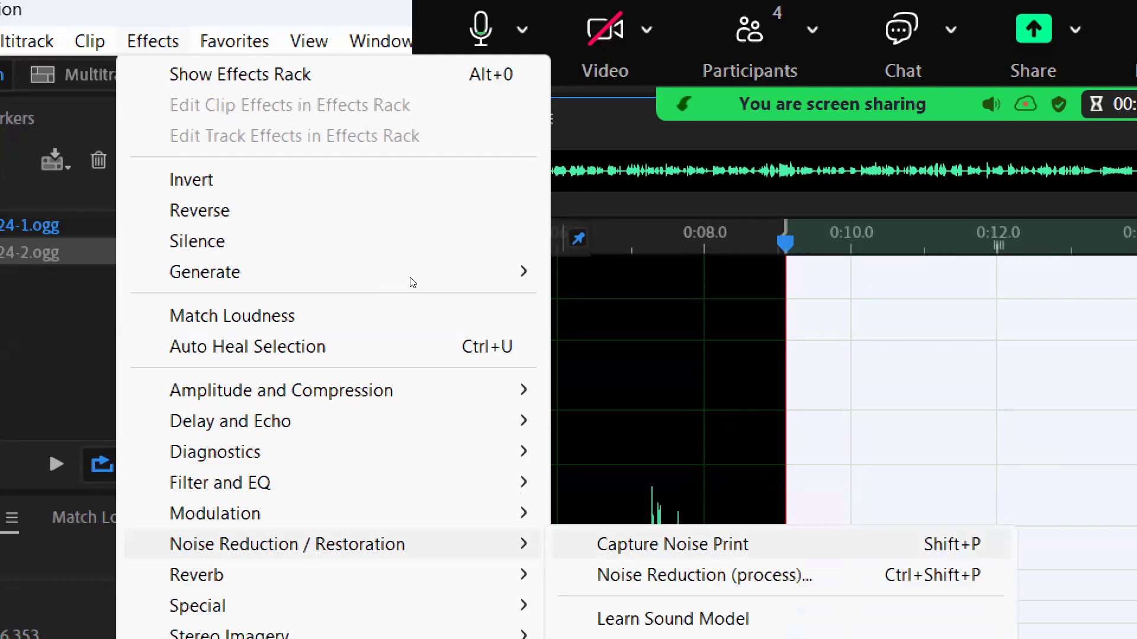
{"action": "key", "text": "Return"}
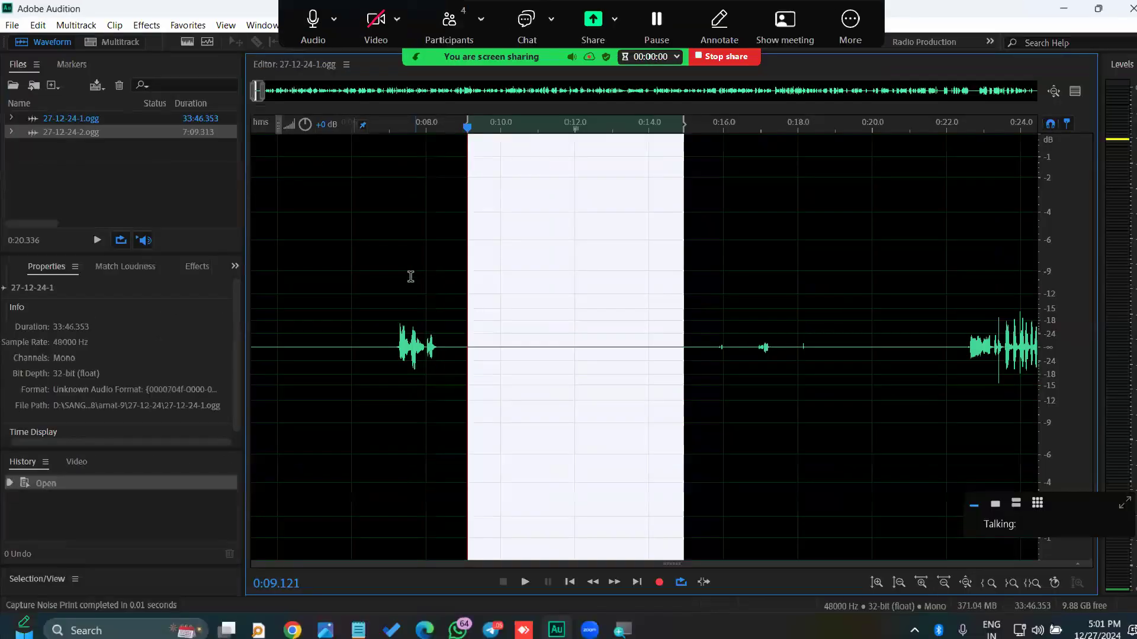
- Reselect the quiet stretch from about 0:09.1 to 0:15.3, review the Noise Reduction / Restoration commands, and clear the selection
{"action": "left_click", "coordinate": [451, 347]}
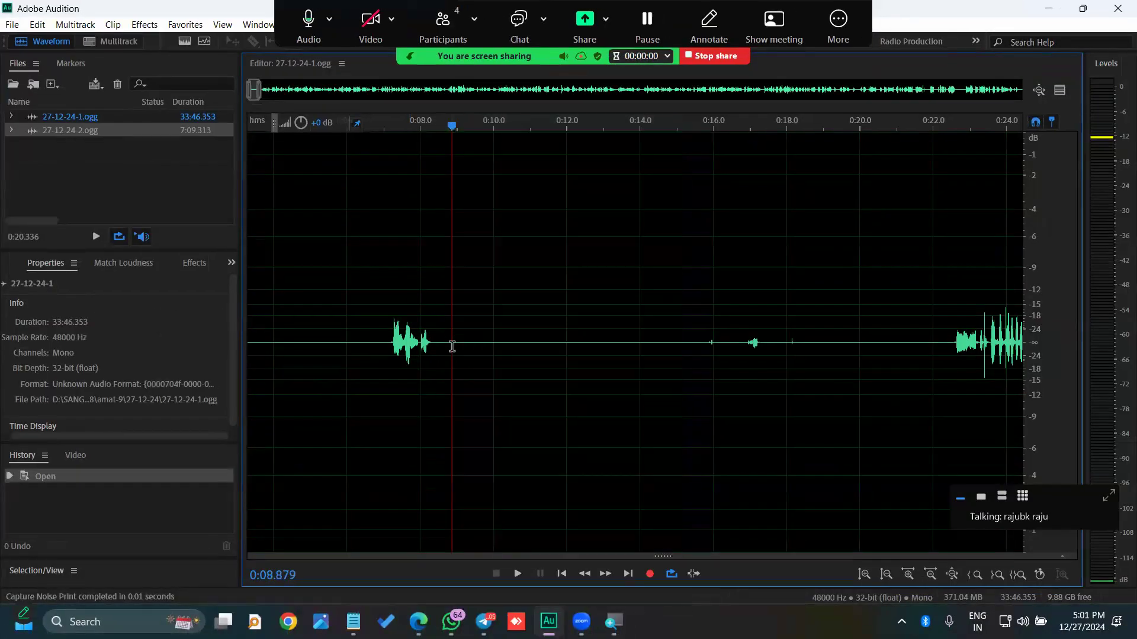
{"action": "mouse_move", "coordinate": [450, 342]}
{"action": "left_mouse_down"}
{"action": "mouse_move", "coordinate": [695, 343]}
{"action": "mouse_move", "coordinate": [462, 332]}
{"action": "left_mouse_up"}
{"action": "left_click", "coordinate": [687, 342]}
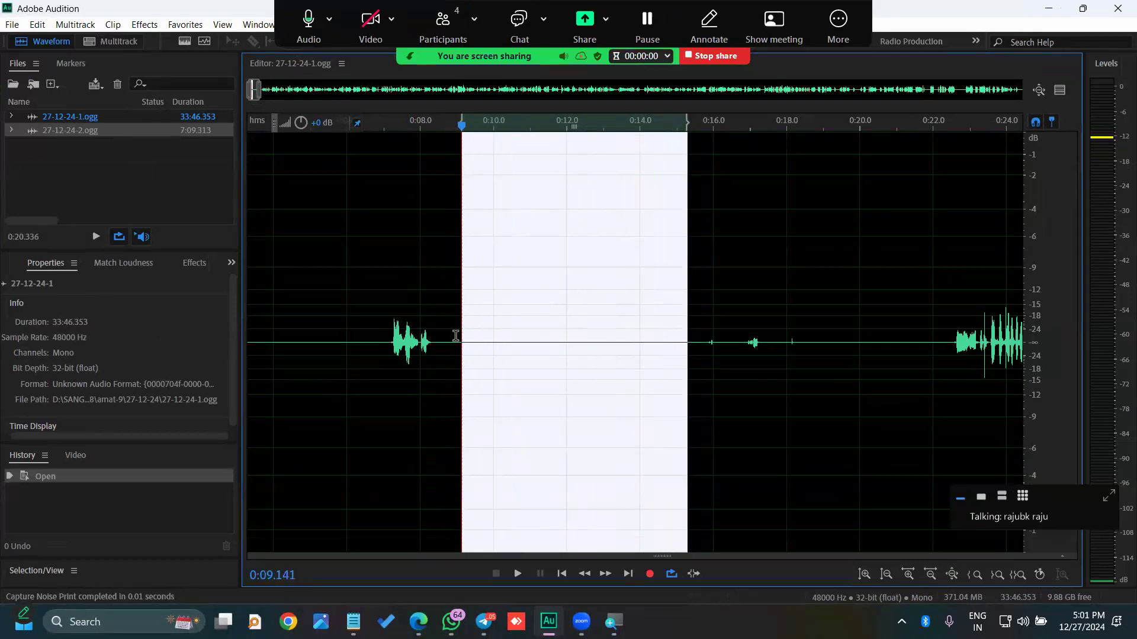
{"action": "left_click", "coordinate": [136, 27]}
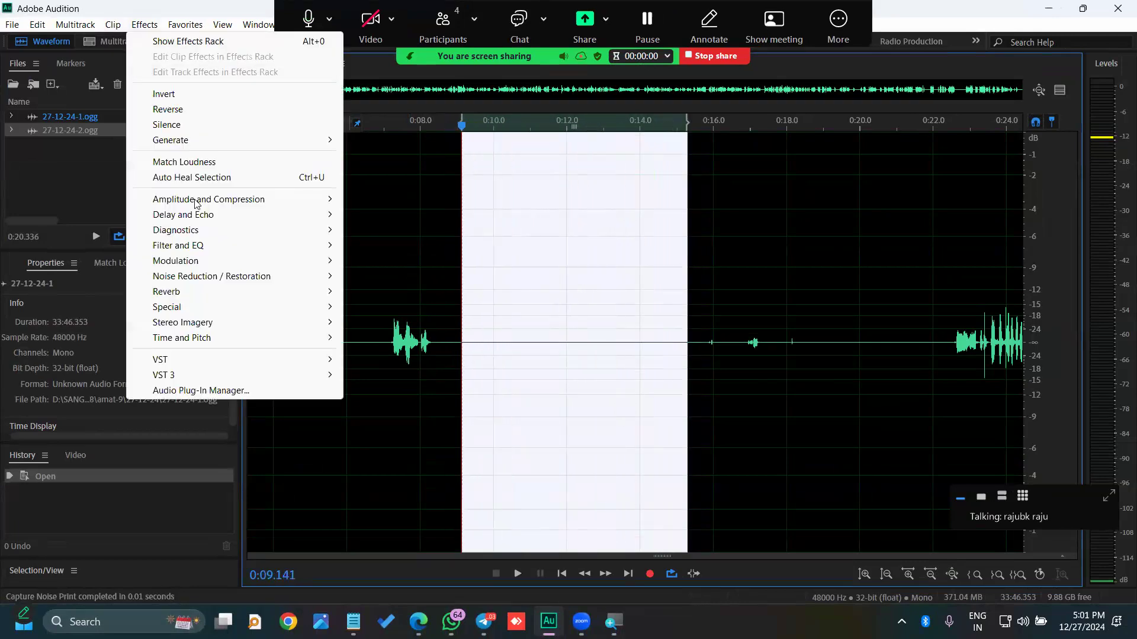
{"action": "mouse_move", "coordinate": [333, 285]}
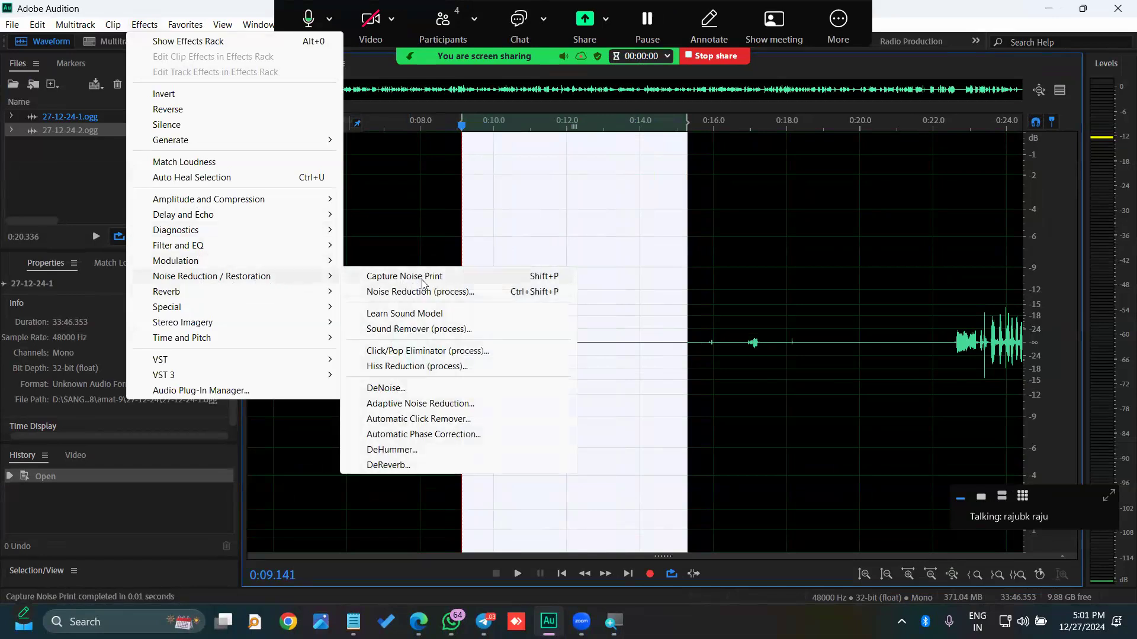
{"action": "left_click", "coordinate": [645, 356]}
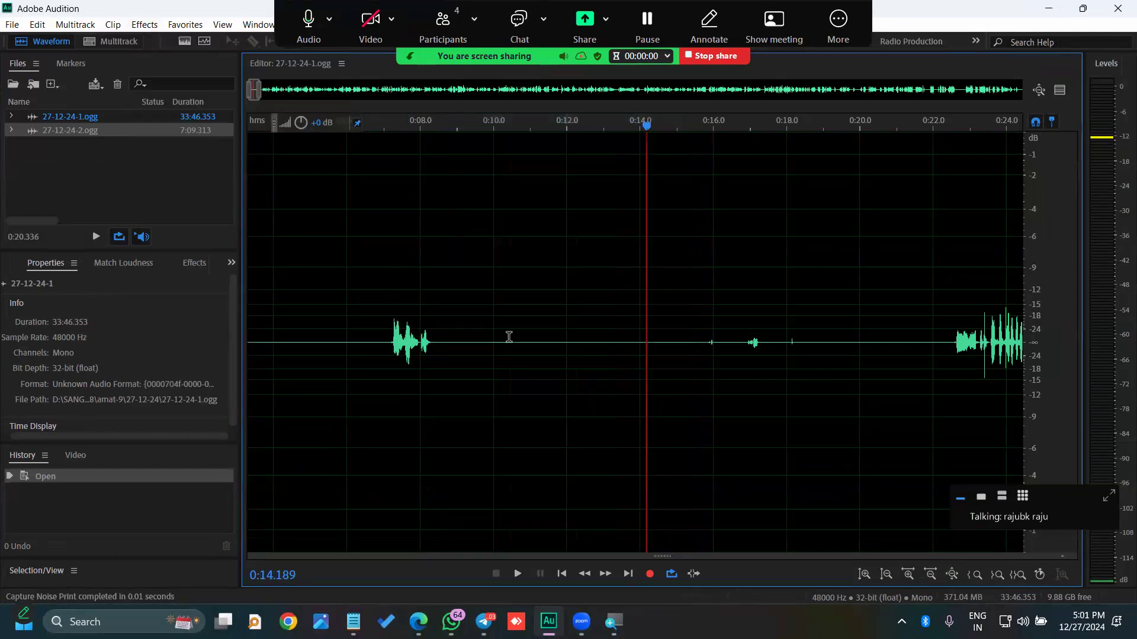
{"action": "left_click_drag", "start_coordinate": [494, 341], "coordinate": [469, 328]}
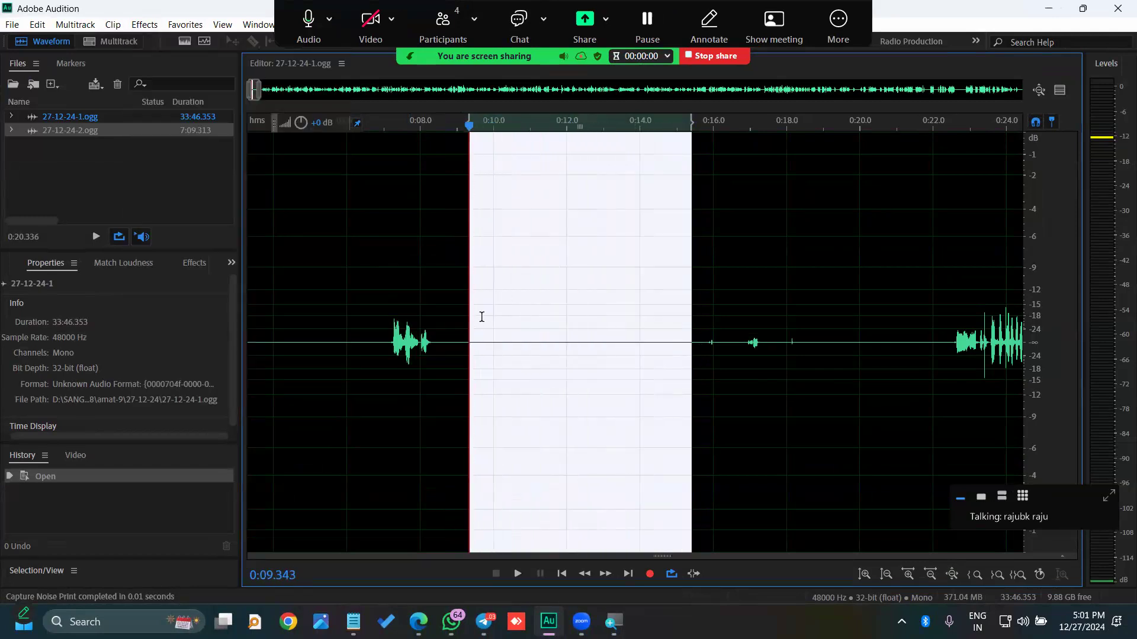
{"action": "left_click", "coordinate": [501, 319]}
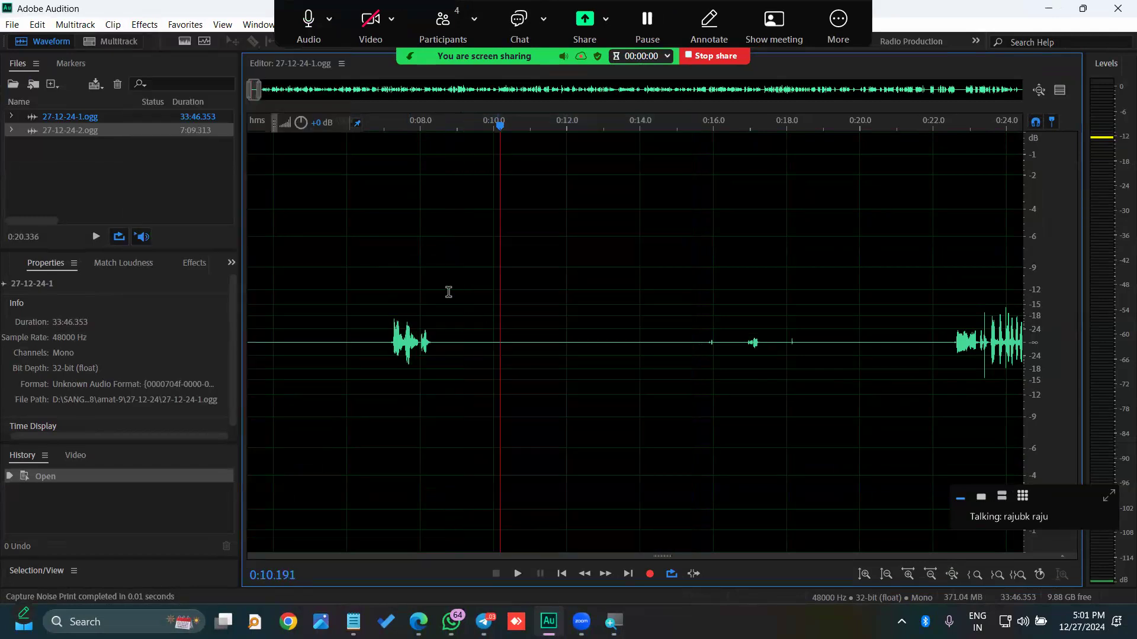
{"action": "left_click", "coordinate": [146, 26]}
{"action": "mouse_move", "coordinate": [254, 277]}
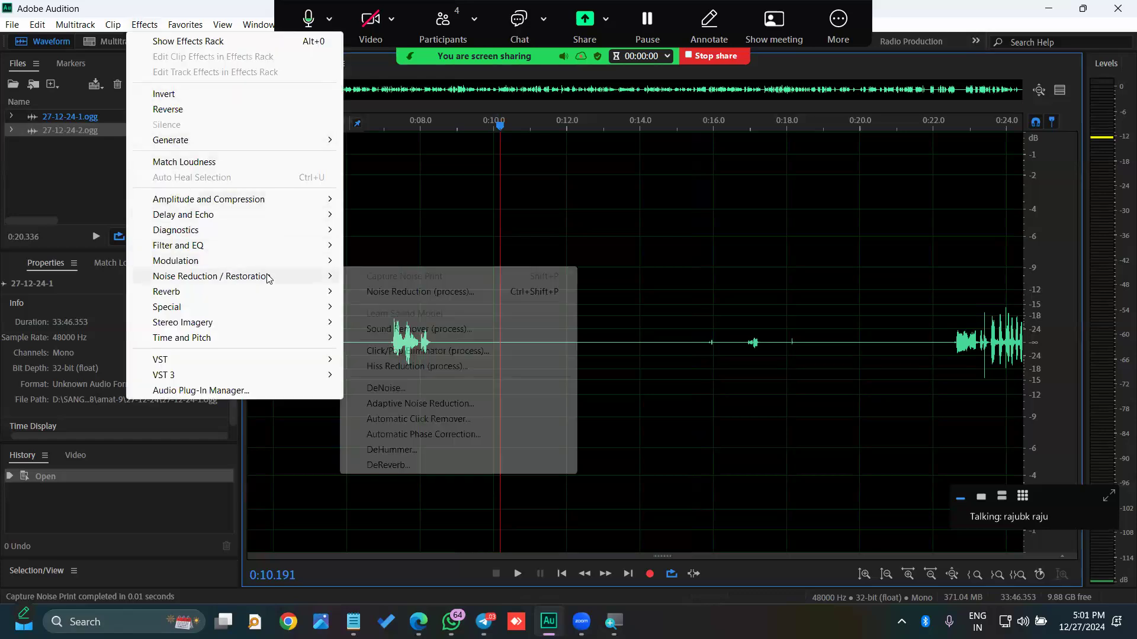
{"action": "left_click", "coordinate": [378, 291]}
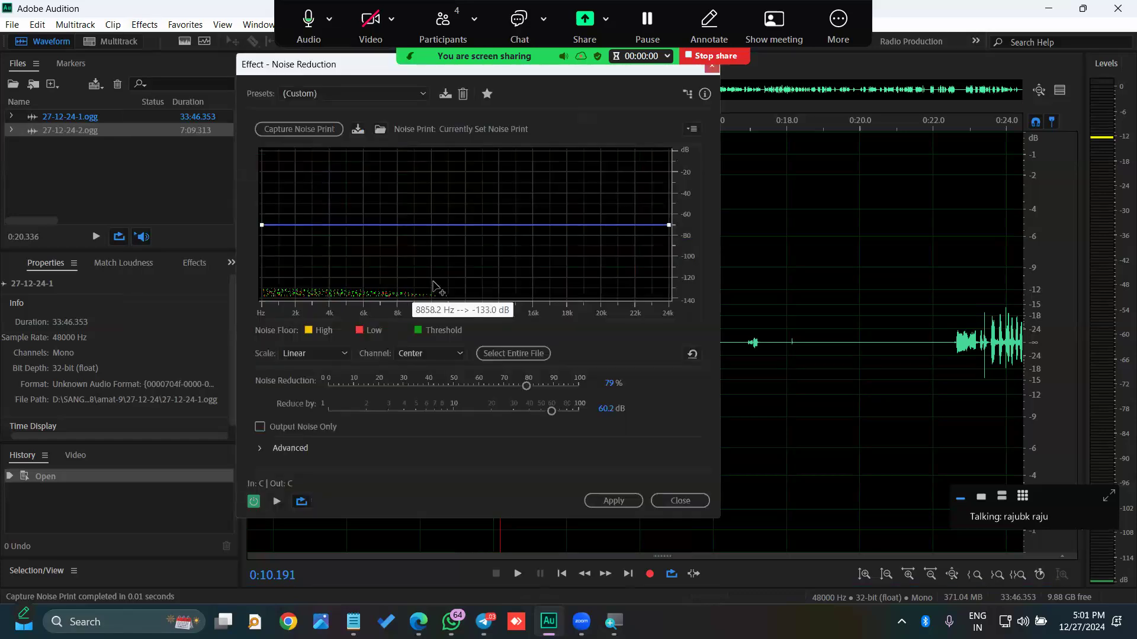
{"action": "left_click", "coordinate": [680, 501]}
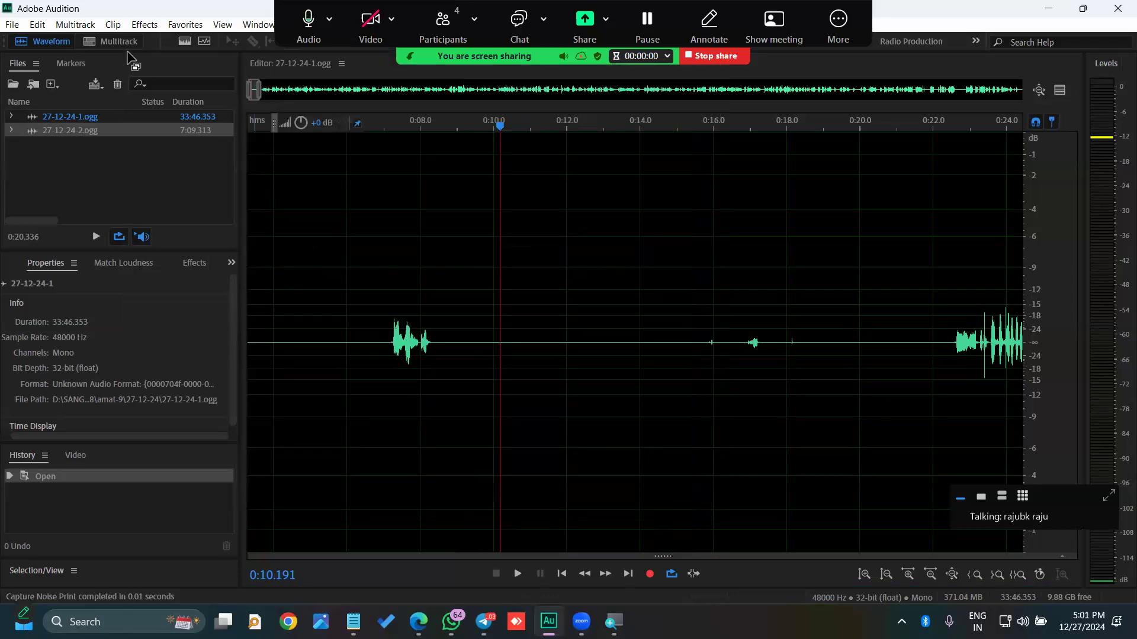
- Run Noise Reduction (process) on the entire file using the captured noise print and the existing settings
{"action": "left_click", "coordinate": [145, 25]}
{"action": "mouse_move", "coordinate": [292, 276]}
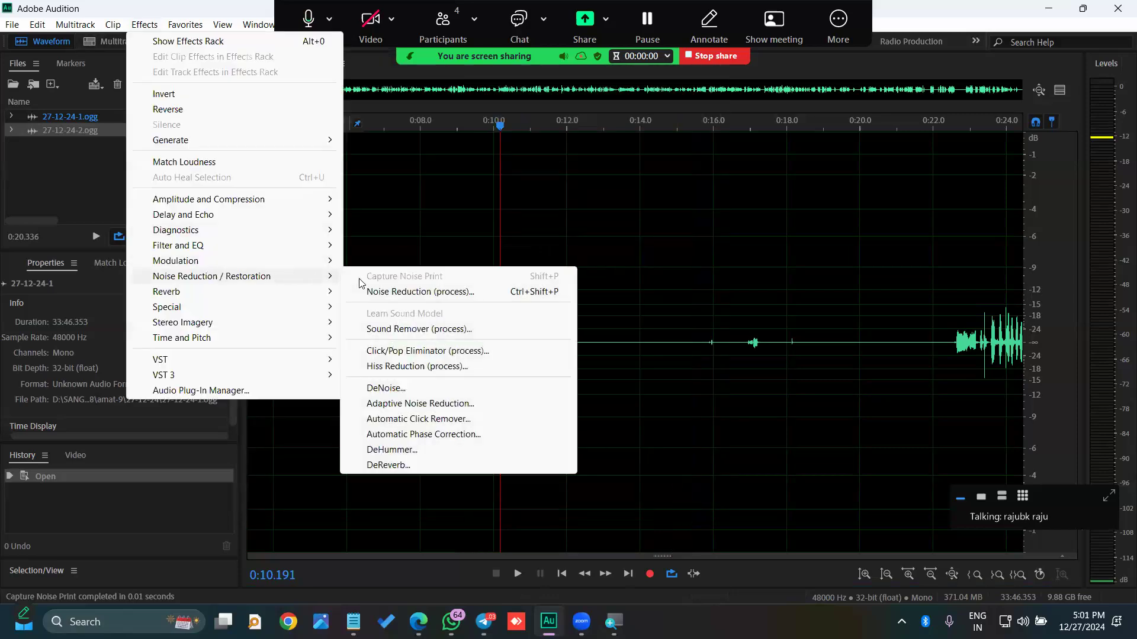
{"action": "left_click", "coordinate": [416, 297]}
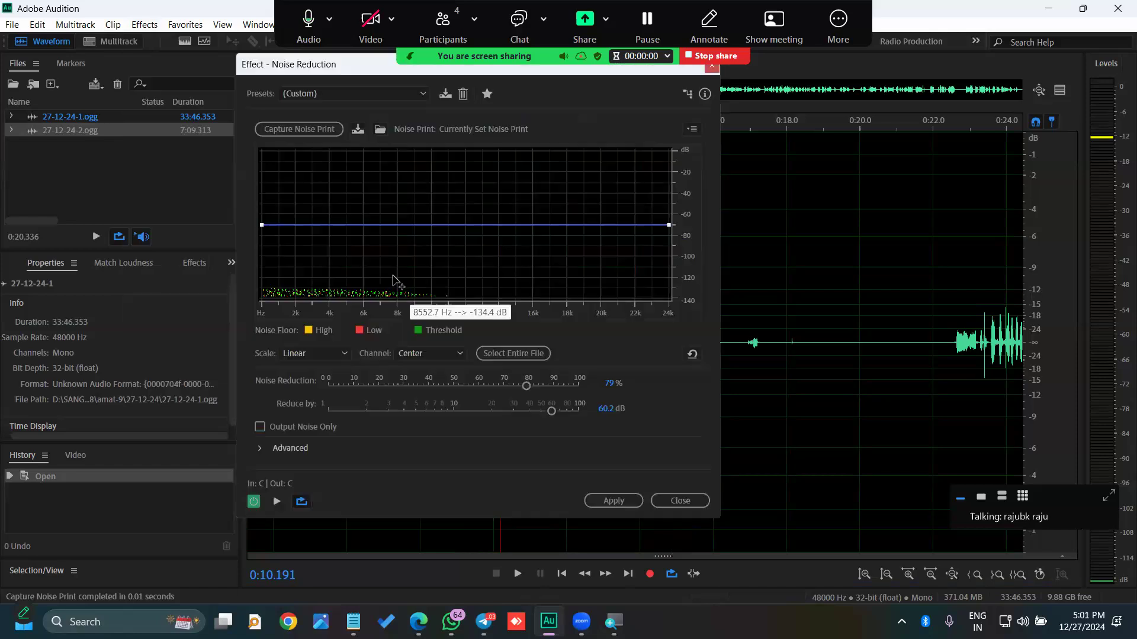
{"action": "left_click_drag", "start_coordinate": [364, 72], "coordinate": [367, 103]}
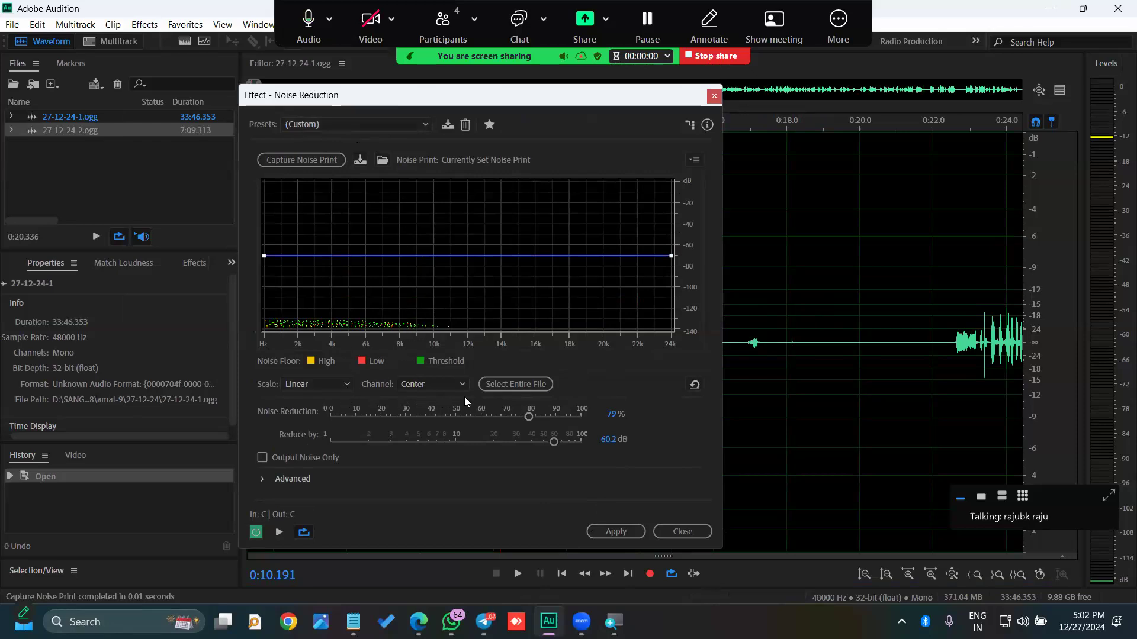
{"action": "left_click", "coordinate": [506, 384]}
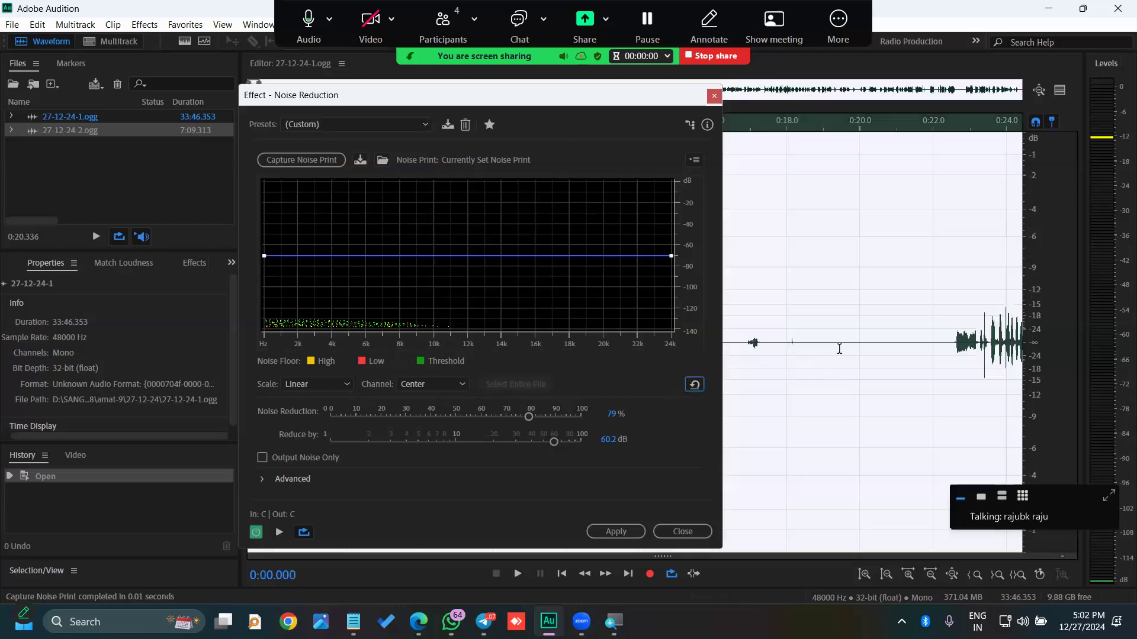
{"action": "scroll", "coordinate": [802, 350], "scroll_direction": "down", "scroll_amount": 10}
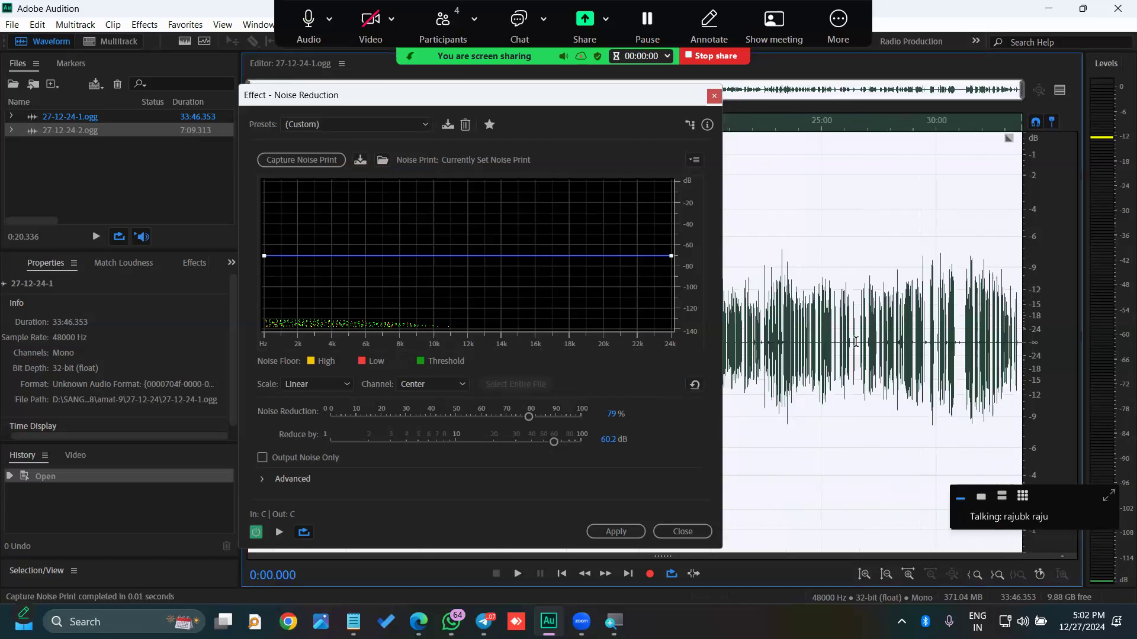
{"action": "scroll", "coordinate": [851, 337], "scroll_direction": "up", "scroll_amount": 12}
{"action": "scroll", "coordinate": [848, 335], "scroll_direction": "up", "scroll_amount": 4}
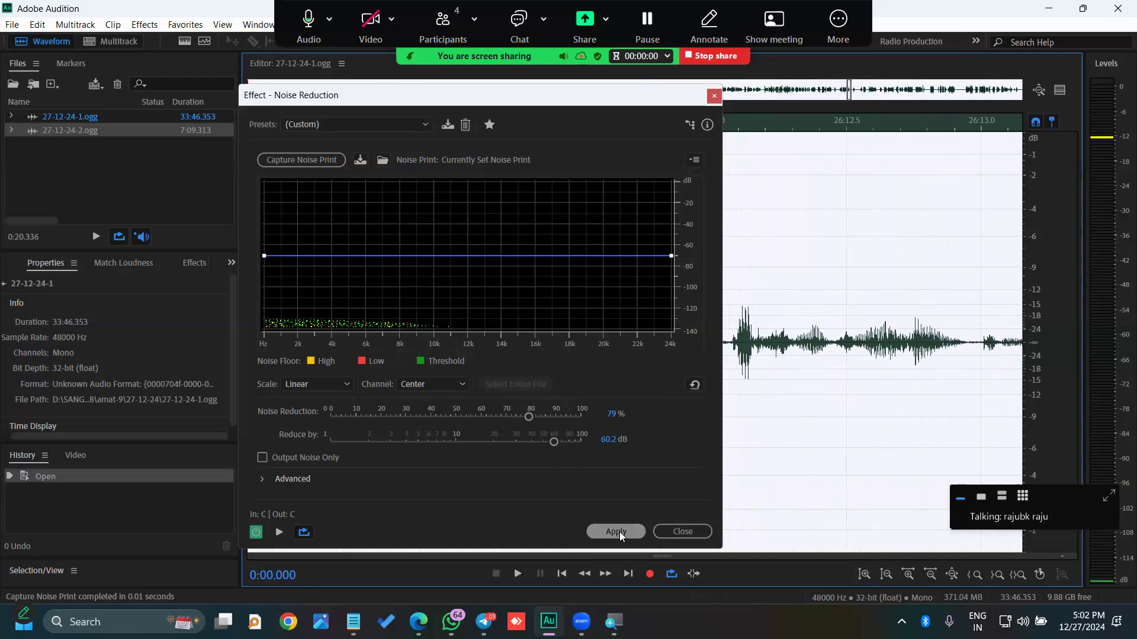
{"action": "left_click", "coordinate": [619, 531]}
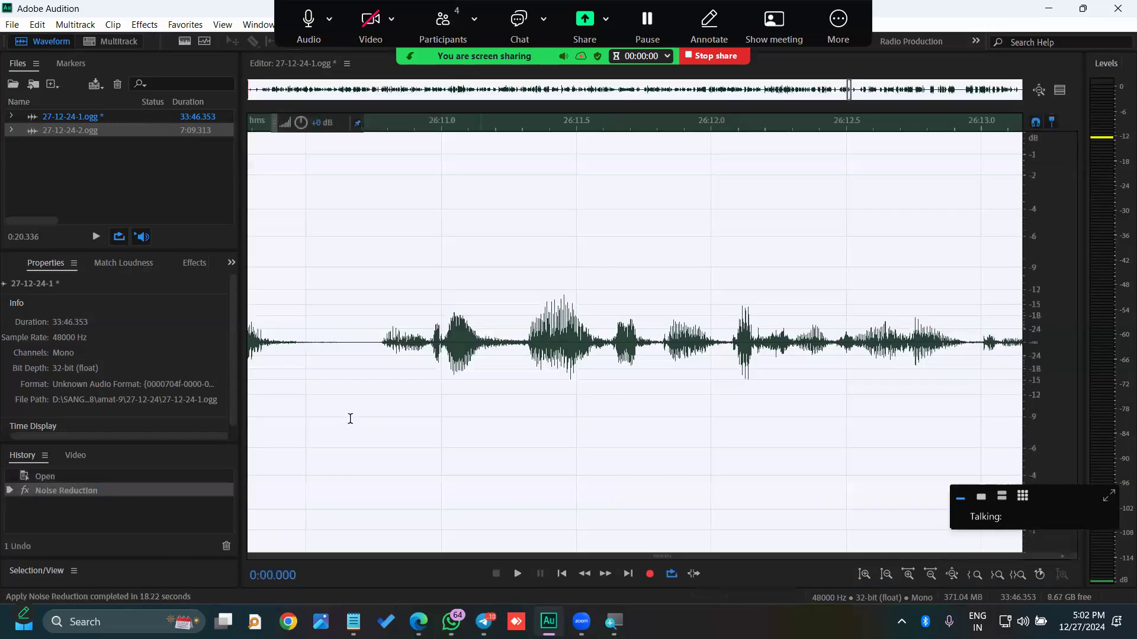
- Clear the whole-file selection, return to the file's start, and select the quiet stretch from about 0:09.7 to 0:12.5
{"action": "left_click", "coordinate": [349, 418]}
{"action": "scroll", "coordinate": [587, 393], "scroll_direction": "down", "scroll_amount": 15}
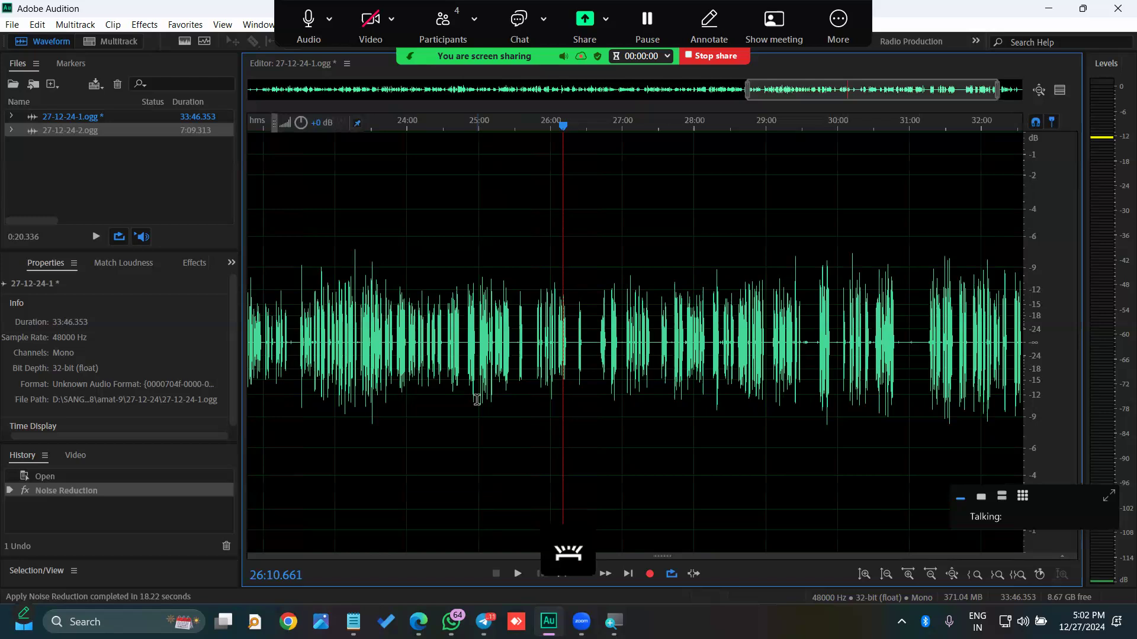
{"action": "key", "text": "Home"}
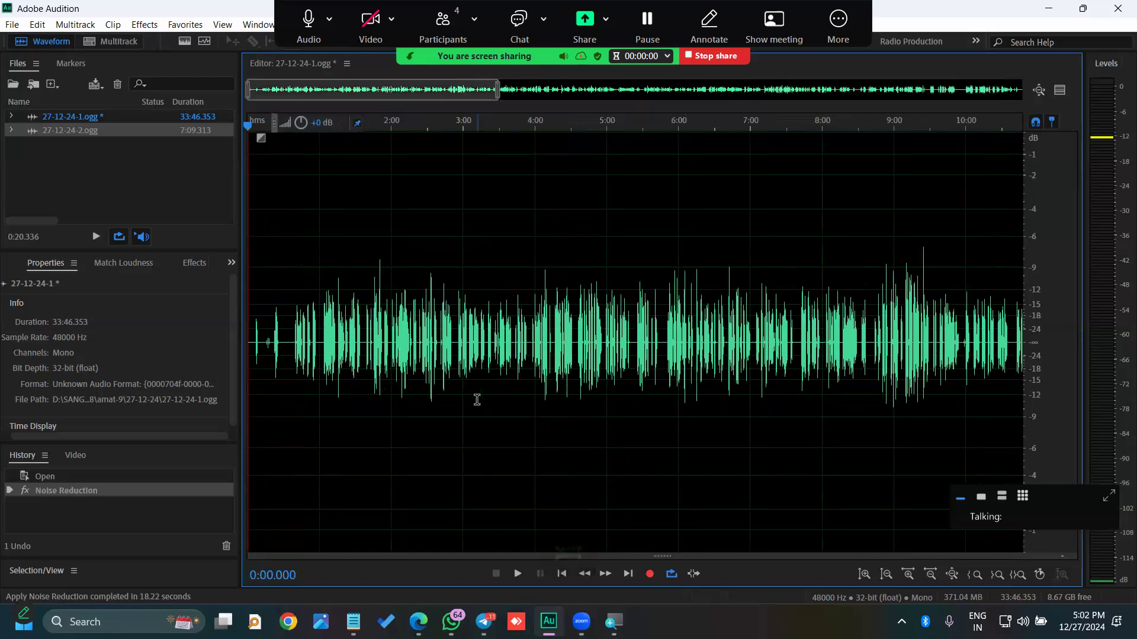
{"action": "scroll", "coordinate": [477, 399], "scroll_direction": "up", "scroll_amount": 5}
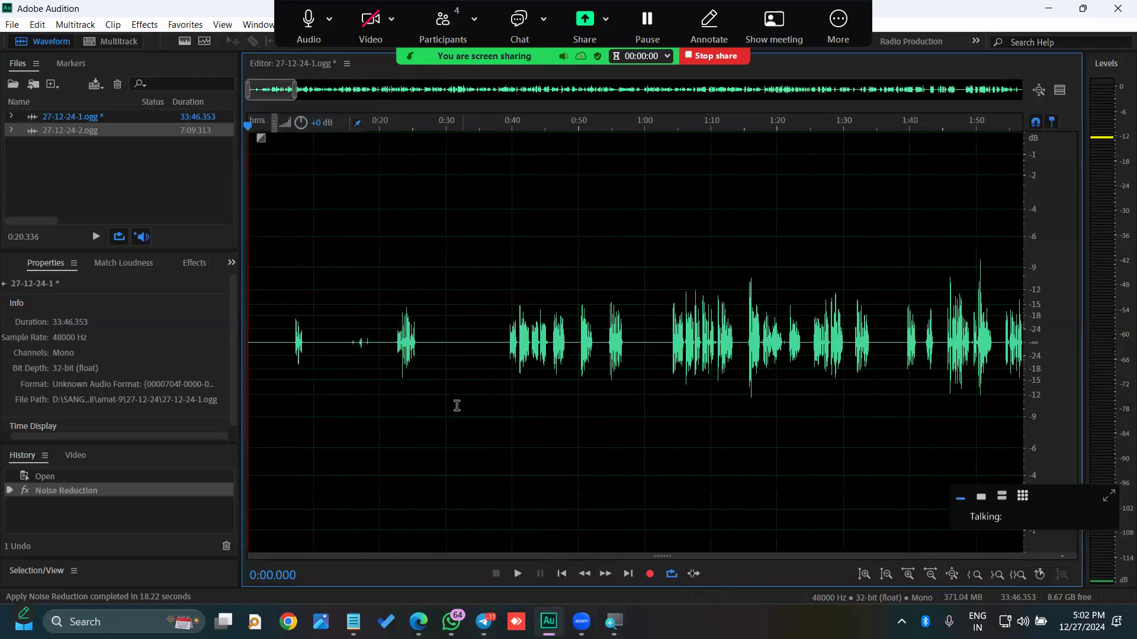
{"action": "scroll", "coordinate": [311, 335], "scroll_direction": "up", "scroll_amount": 7}
{"action": "scroll", "coordinate": [531, 340], "scroll_direction": "down", "scroll_amount": 3}
{"action": "left_click_drag", "start_coordinate": [466, 340], "coordinate": [542, 342]}
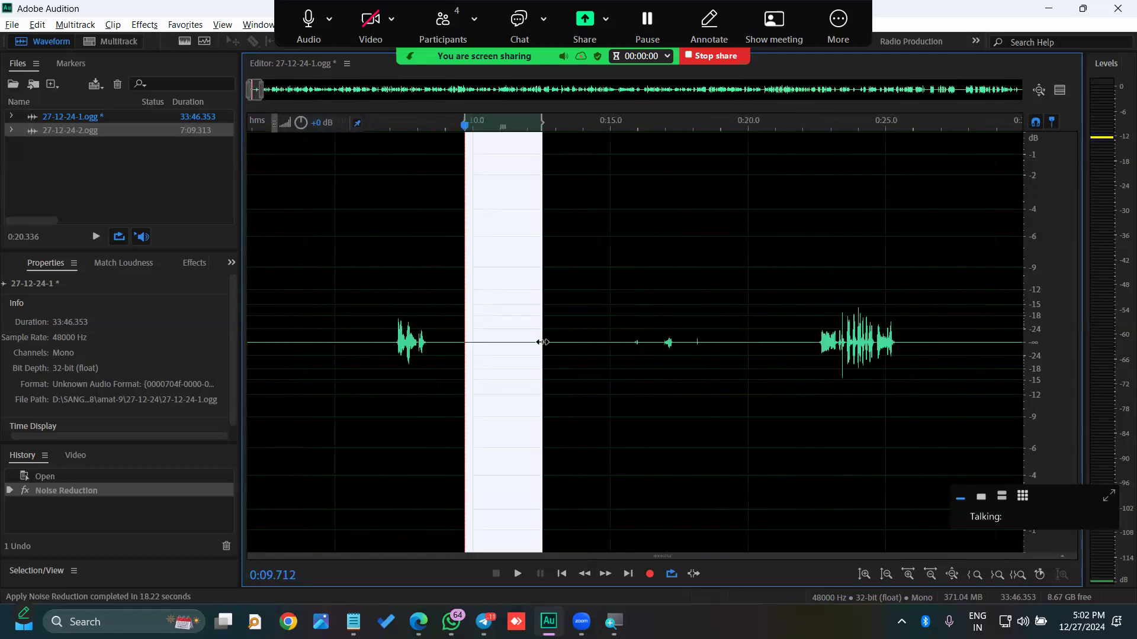
- Magnify the amplitude to inspect the remaining noise, ending with the ruler's outer values at about -73 dB
{"action": "key", "text": "alt+equal"}
{"action": "key", "text": "alt+equal"}
{"action": "key", "text": "alt+equal"}
{"action": "key", "text": "alt+equal"}
{"action": "key", "text": "alt+equal"}
{"action": "key", "text": "alt+equal"}
{"action": "key", "text": "alt+equal"}
{"action": "key", "text": "alt+equal"}
{"action": "key", "text": "alt+equal"}
{"action": "key", "text": "alt+equal"}
{"action": "key", "text": "alt+equal"}
{"action": "key", "text": "alt+equal"}
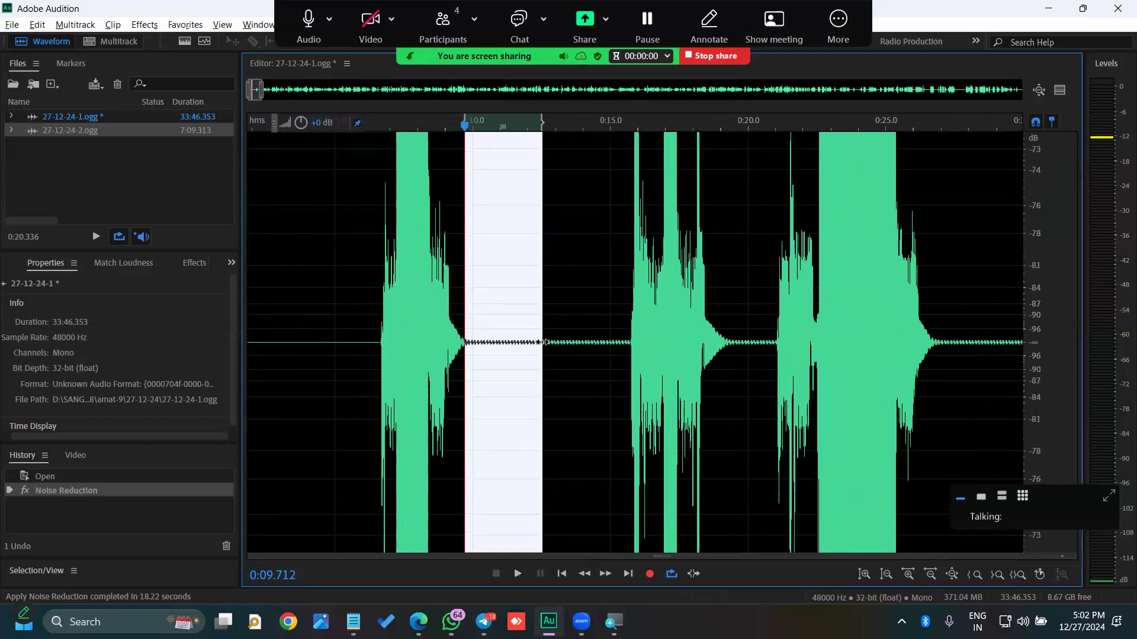
{"action": "key", "text": "alt+equal"}
{"action": "key", "text": "alt+equal"}
{"action": "key", "text": "alt+equal"}
{"action": "key", "text": "alt+equal"}
{"action": "key", "text": "alt+equal"}
{"action": "key", "text": "alt+minus"}
{"action": "key", "text": "alt+minus"}
{"action": "key", "text": "alt+minus"}
{"action": "key", "text": "alt+minus"}
{"action": "key", "text": "alt+minus"}
{"action": "key", "text": "alt+minus"}
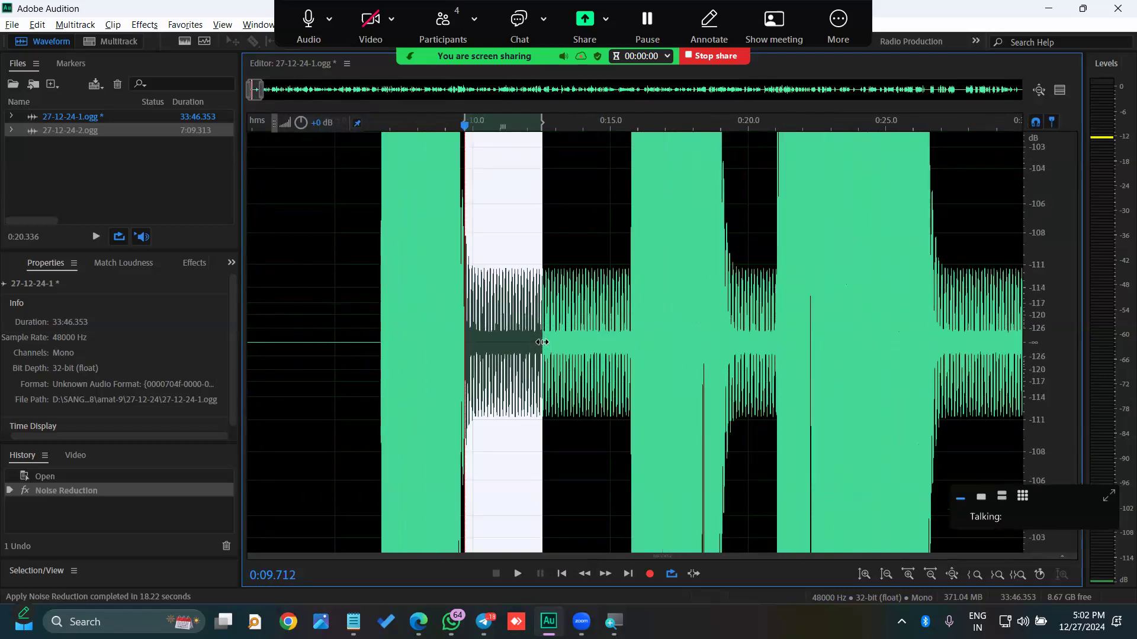
{"action": "key", "text": "alt+equal"}
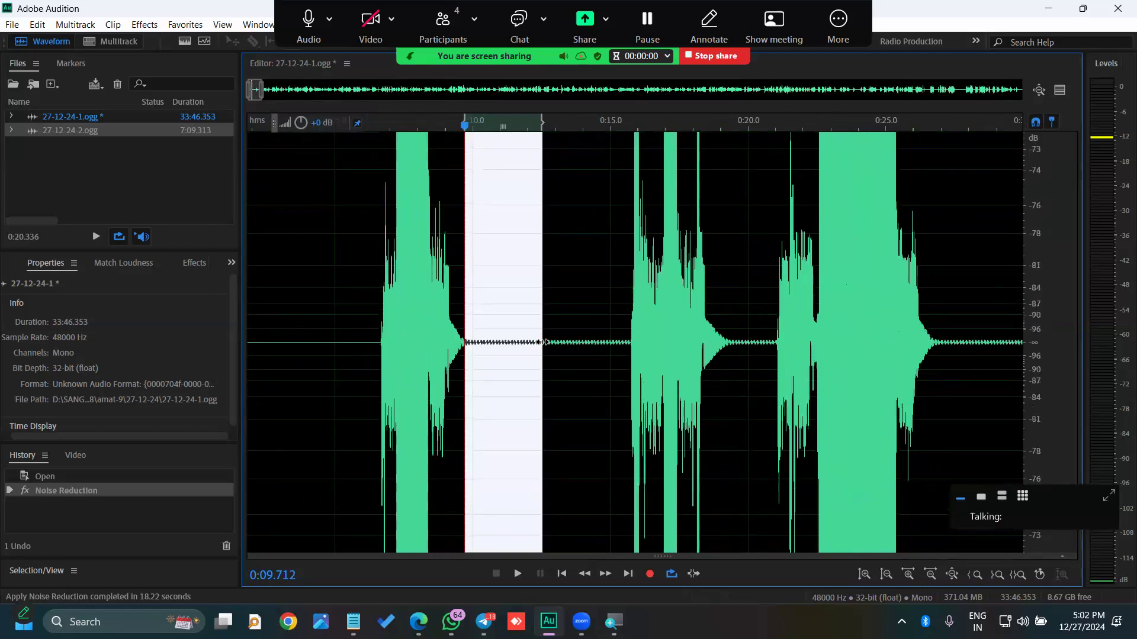
- Select the remaining noise from about 0:10 to 0:15.3 and capture it as a new noise print
{"action": "left_click", "coordinate": [574, 378]}
{"action": "left_click_drag", "start_coordinate": [477, 342], "coordinate": [618, 337]}
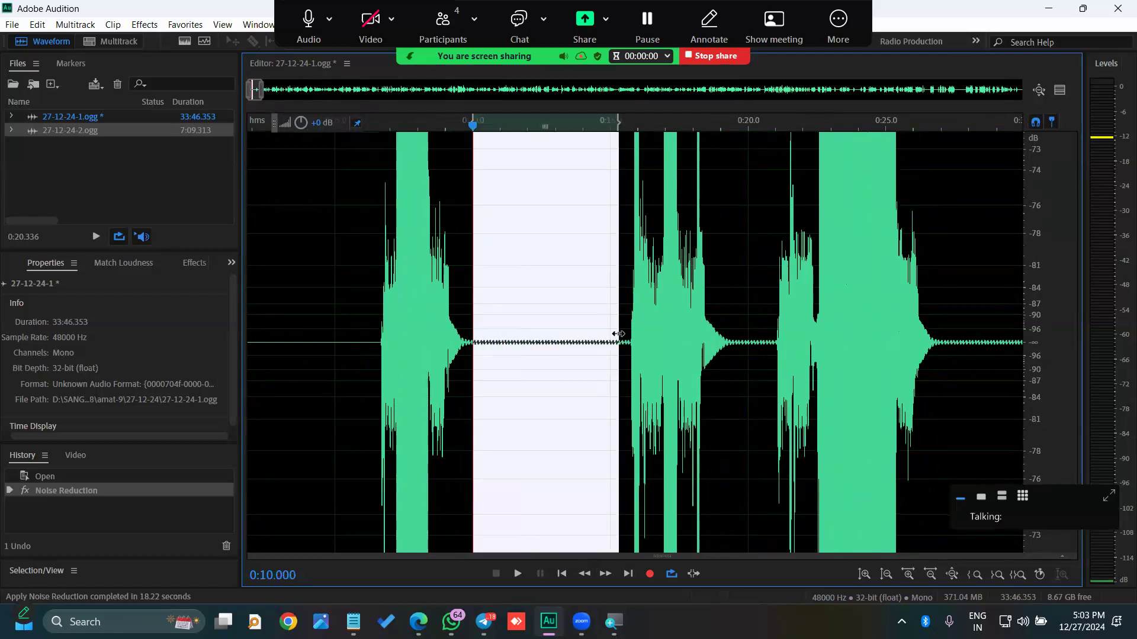
{"action": "left_click", "coordinate": [142, 26]}
{"action": "mouse_move", "coordinate": [274, 276]}
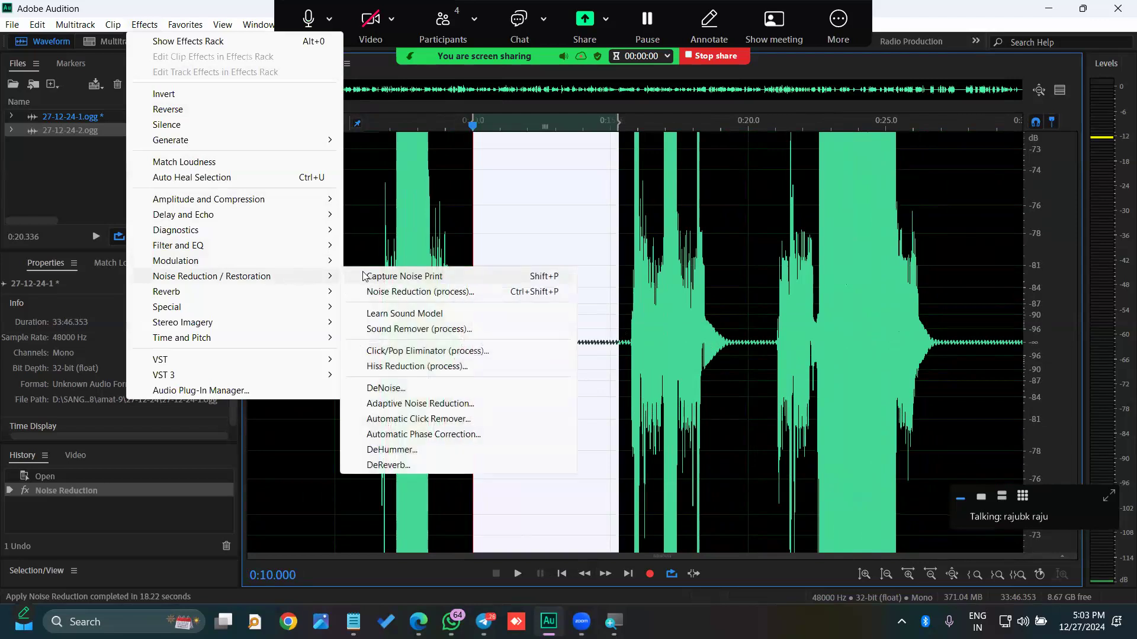
{"action": "left_click", "coordinate": [377, 277]}
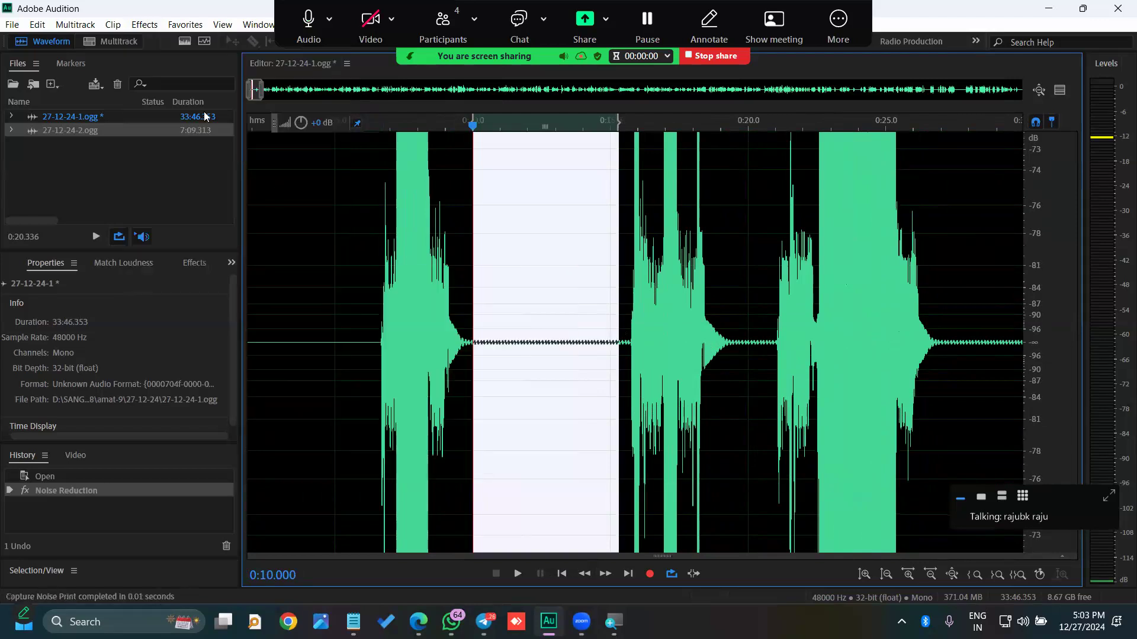
- Apply Noise Reduction (process) to the entire file with the newly captured noise print, keeping 79% reduction and 60.2 dB
{"action": "left_click", "coordinate": [139, 27]}
{"action": "mouse_move", "coordinate": [290, 276]}
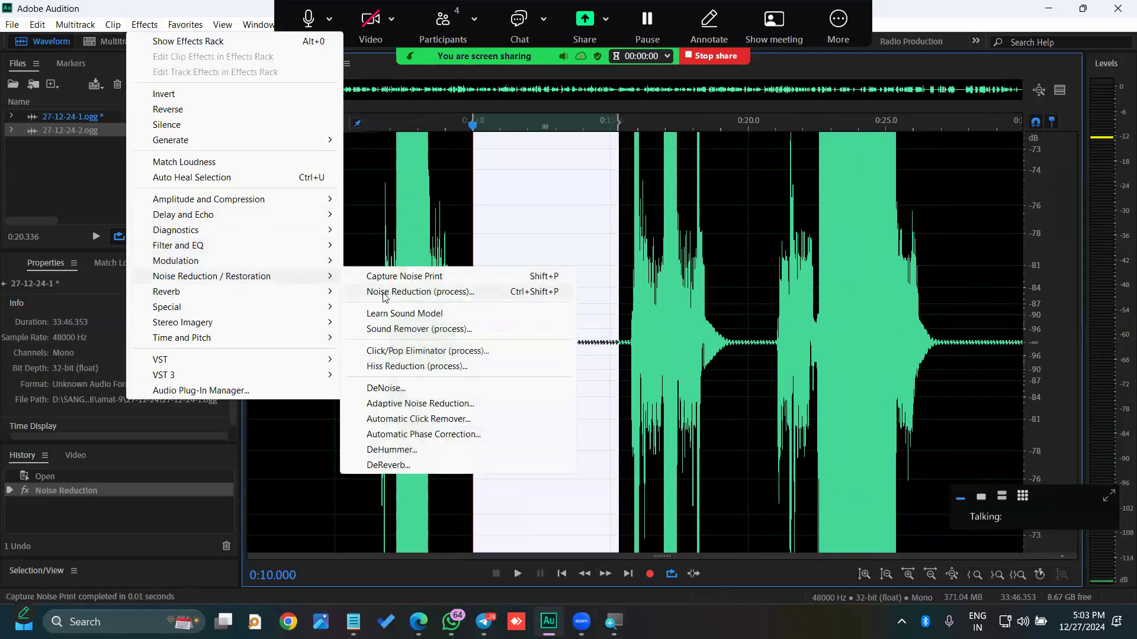
{"action": "left_click", "coordinate": [376, 293]}
{"action": "left_click", "coordinate": [547, 383]}
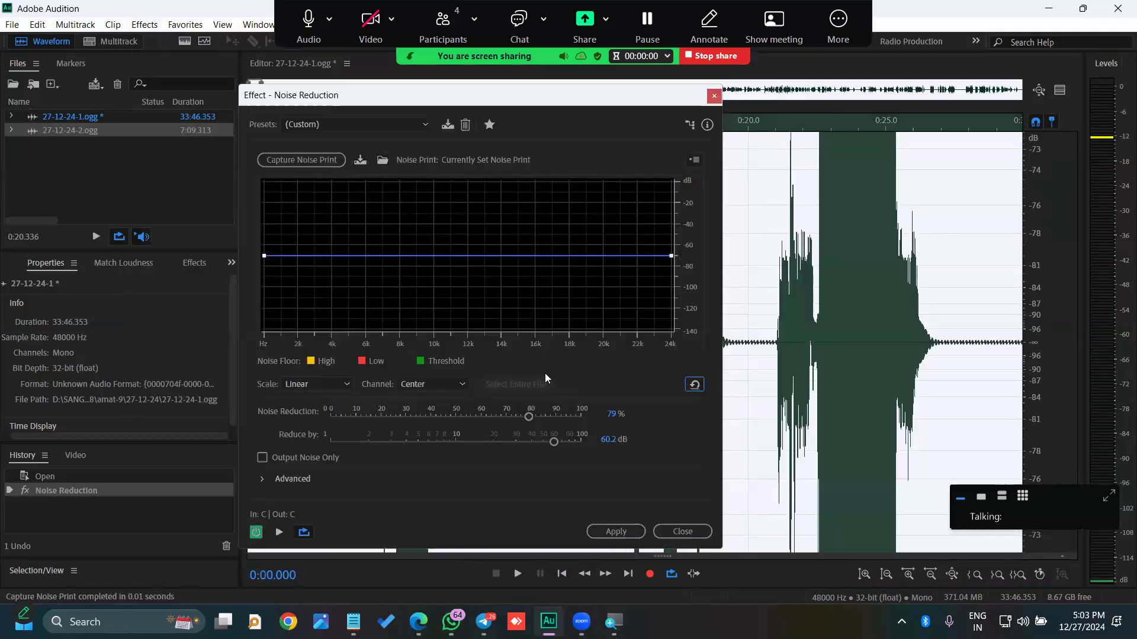
{"action": "left_click", "coordinate": [615, 530]}
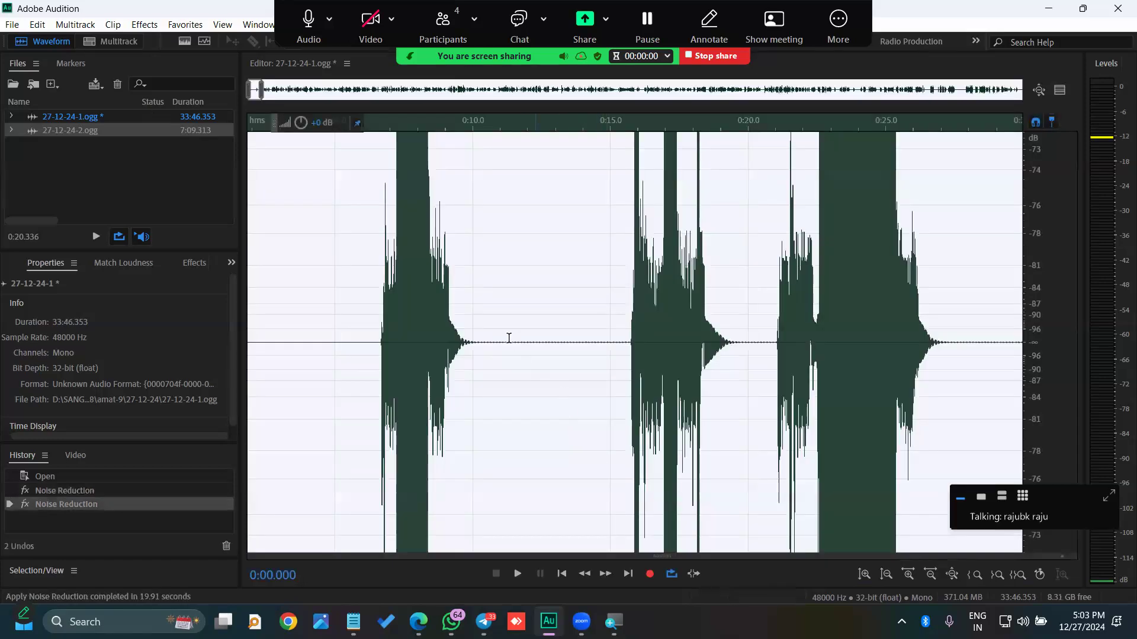
- Clear the whole-file selection at about 0:12 and examine the residual noise between the speech parts at several amplitude magnifications
{"action": "scroll", "coordinate": [508, 338], "scroll_direction": "up", "scroll_amount": 4}
{"action": "scroll", "coordinate": [602, 349], "scroll_direction": "down", "scroll_amount": 4}
{"action": "left_click", "coordinate": [598, 348]}
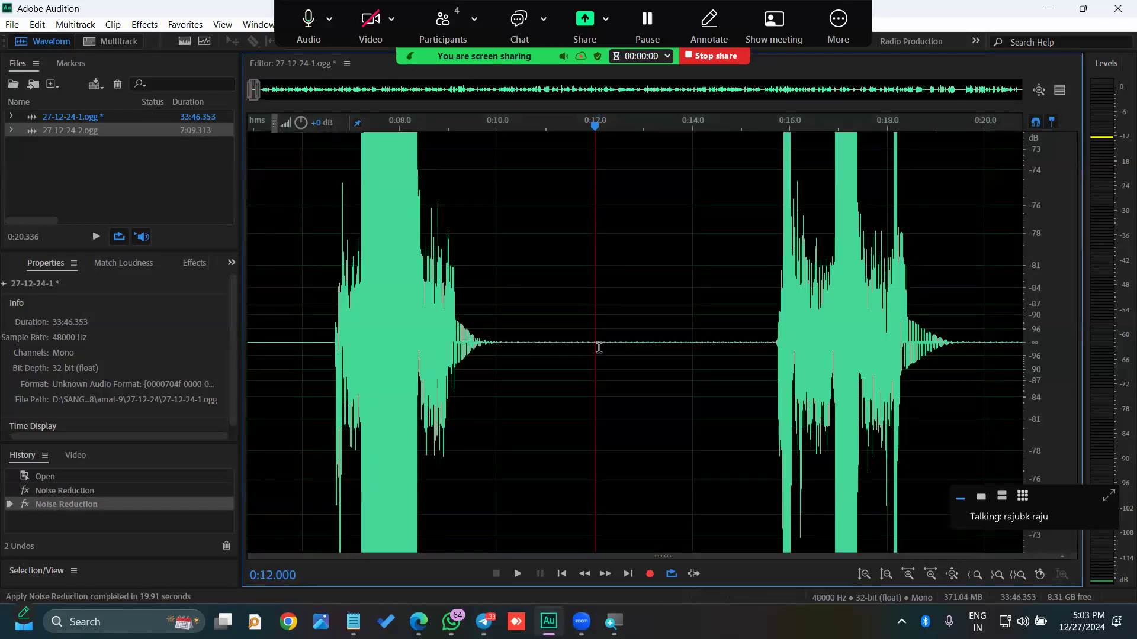
{"action": "scroll", "coordinate": [599, 348], "scroll_direction": "up", "scroll_amount": 7}
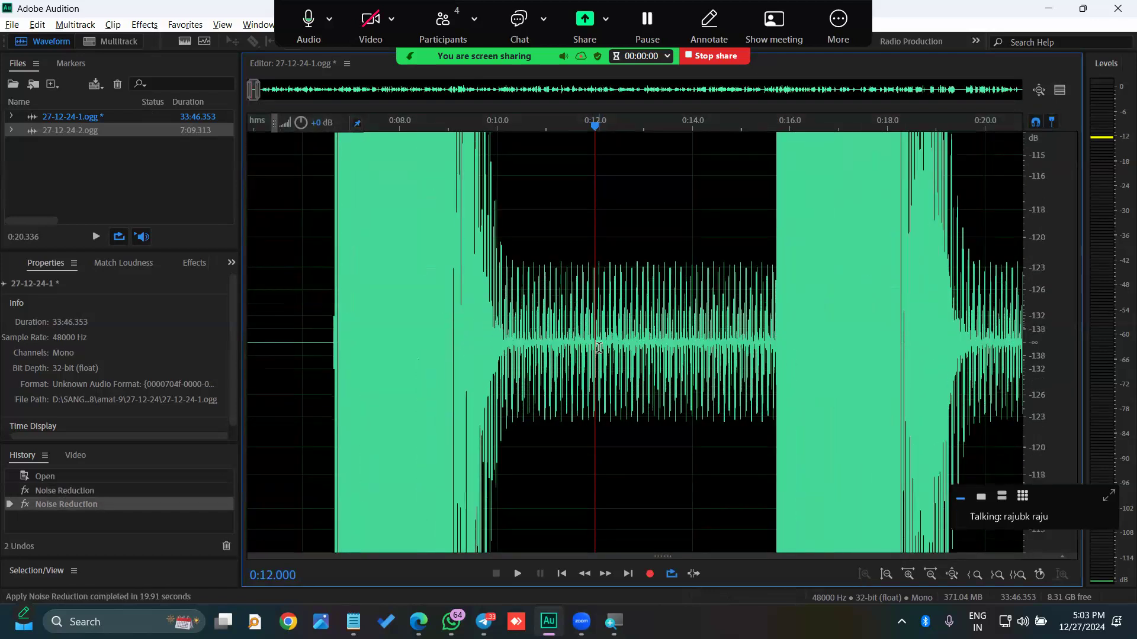
{"action": "scroll", "coordinate": [599, 348], "scroll_direction": "down", "scroll_amount": 3}
{"action": "scroll", "coordinate": [599, 348], "scroll_direction": "down", "scroll_amount": 4}
{"action": "scroll", "coordinate": [599, 348], "scroll_direction": "up", "scroll_amount": 3}
{"action": "scroll", "coordinate": [599, 348], "scroll_direction": "down", "scroll_amount": 1}
{"action": "scroll", "coordinate": [599, 348], "scroll_direction": "down", "scroll_amount": 4}
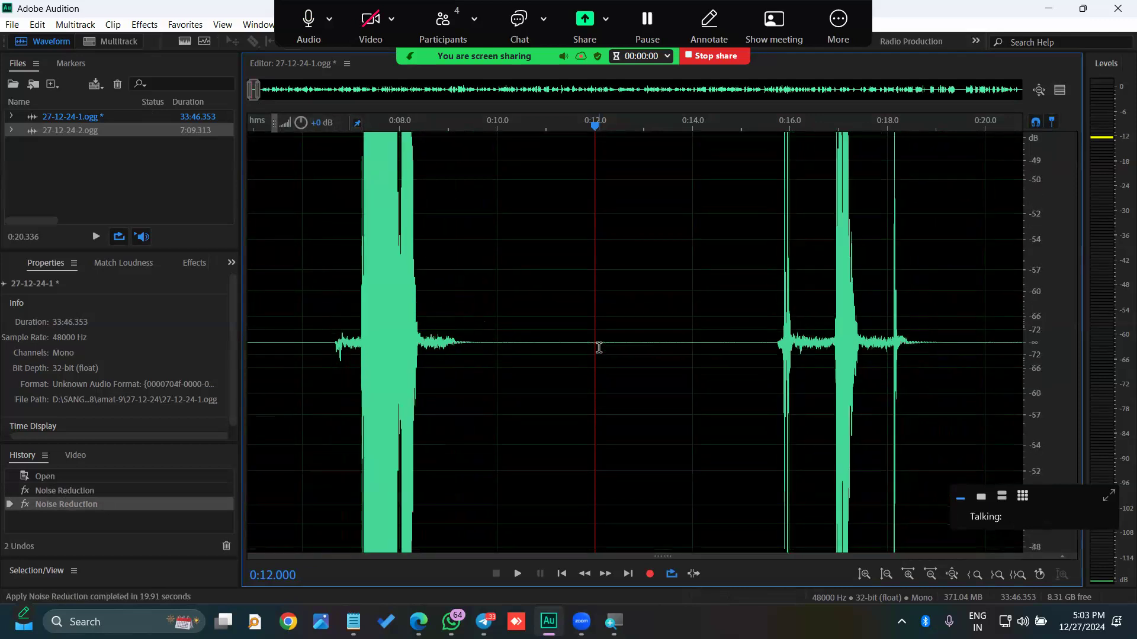
{"action": "scroll", "coordinate": [538, 342], "scroll_direction": "up", "scroll_amount": 4}
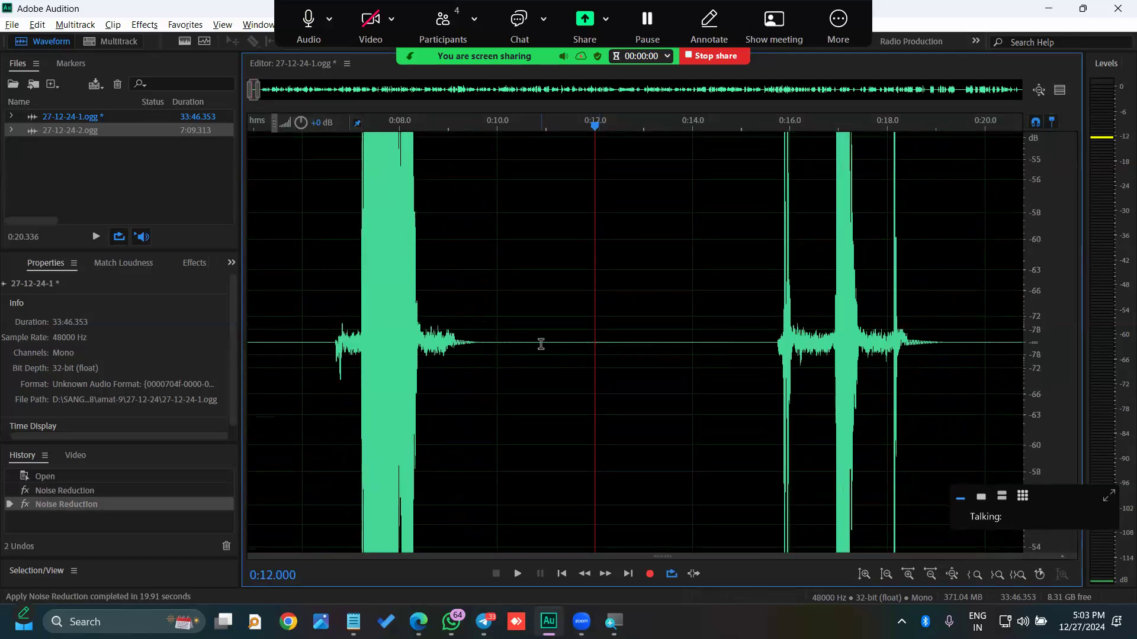
- Select the quiet stretch from about 0:10.9 to 0:12 and play it to listen for remaining noise
{"action": "left_click_drag", "start_coordinate": [588, 341], "coordinate": [541, 342]}
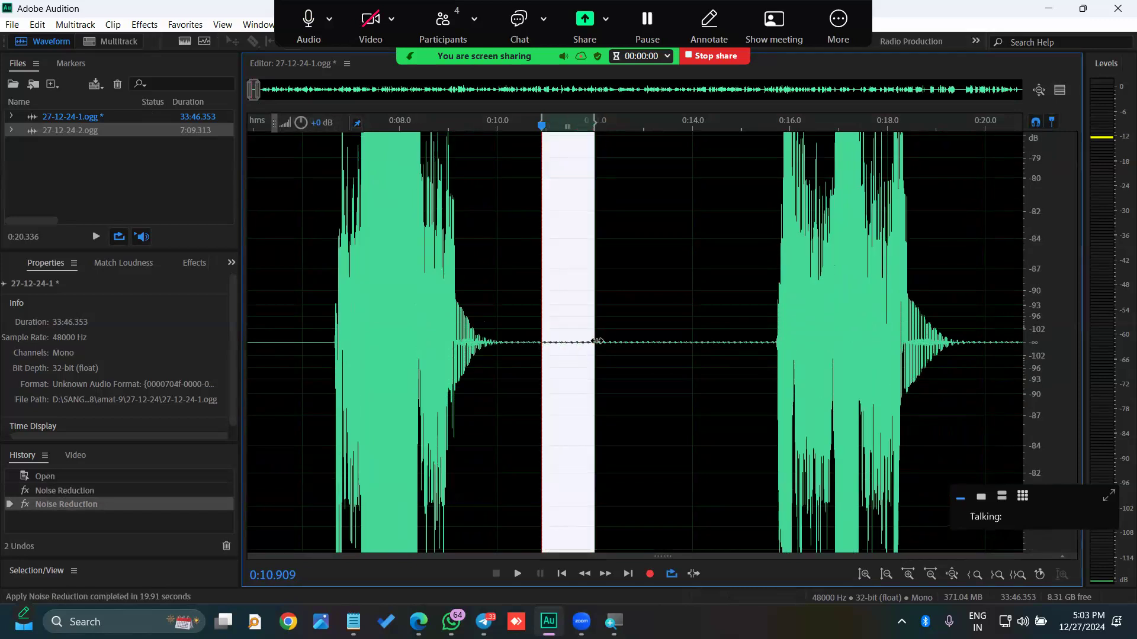
{"action": "key", "text": "space"}
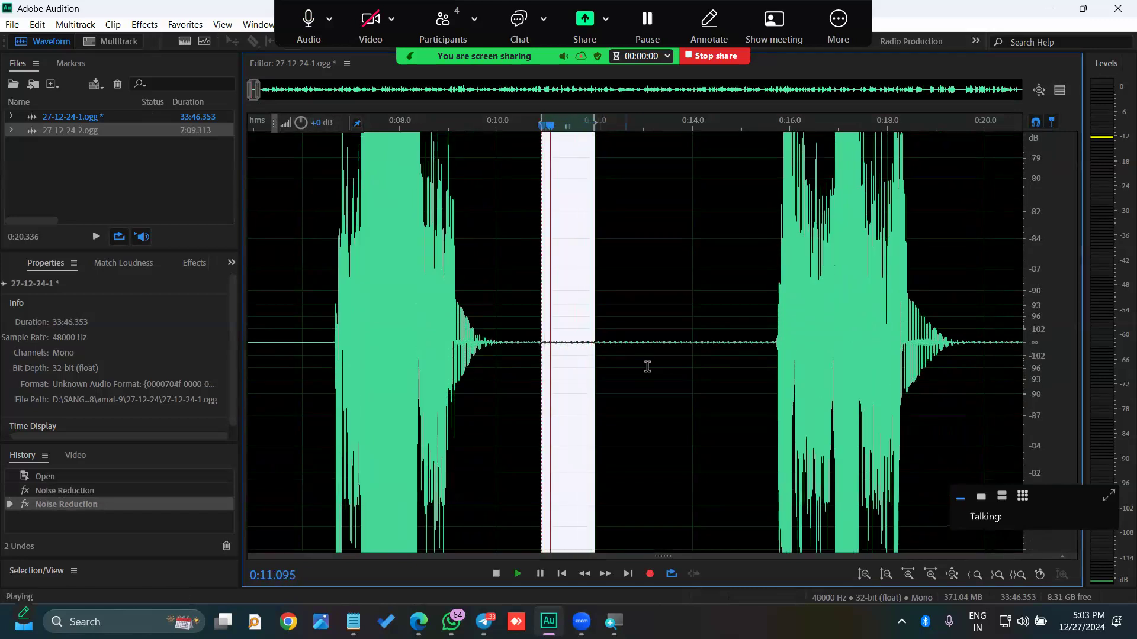
{"action": "left_click", "coordinate": [647, 368]}
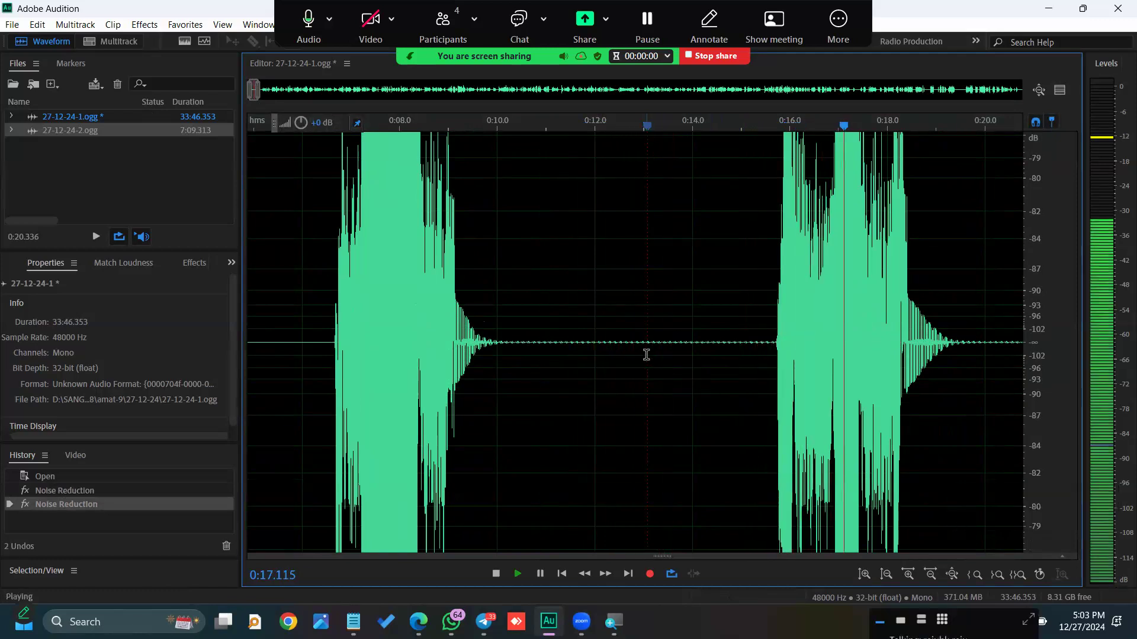
- Stop playback, select the quiet stretch from about 0:10.9 to 0:13.1, listen to it, and stop again
{"action": "left_click", "coordinate": [606, 341]}
{"action": "left_click_drag", "start_coordinate": [543, 341], "coordinate": [651, 342]}
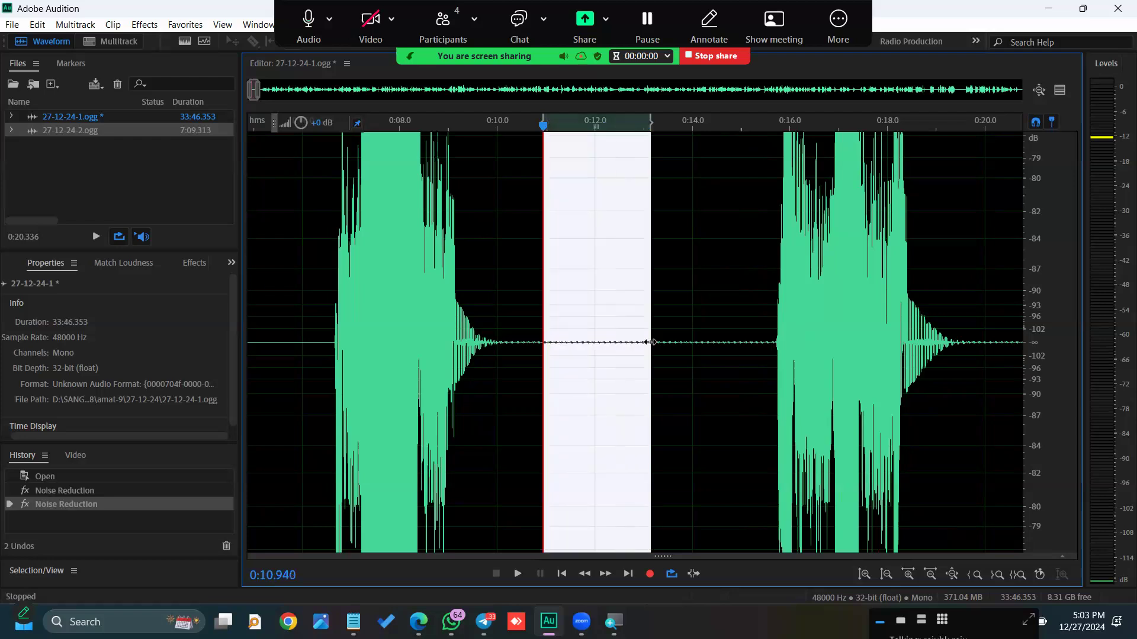
{"action": "key", "text": "space"}
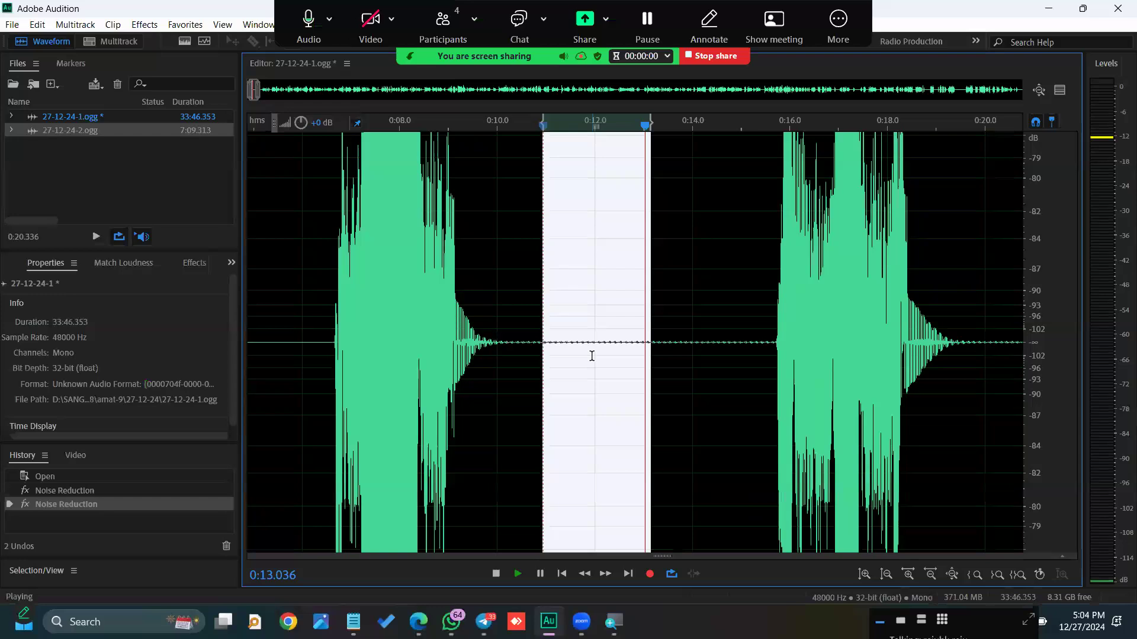
{"action": "left_click", "coordinate": [603, 360]}
{"action": "key", "text": "space"}
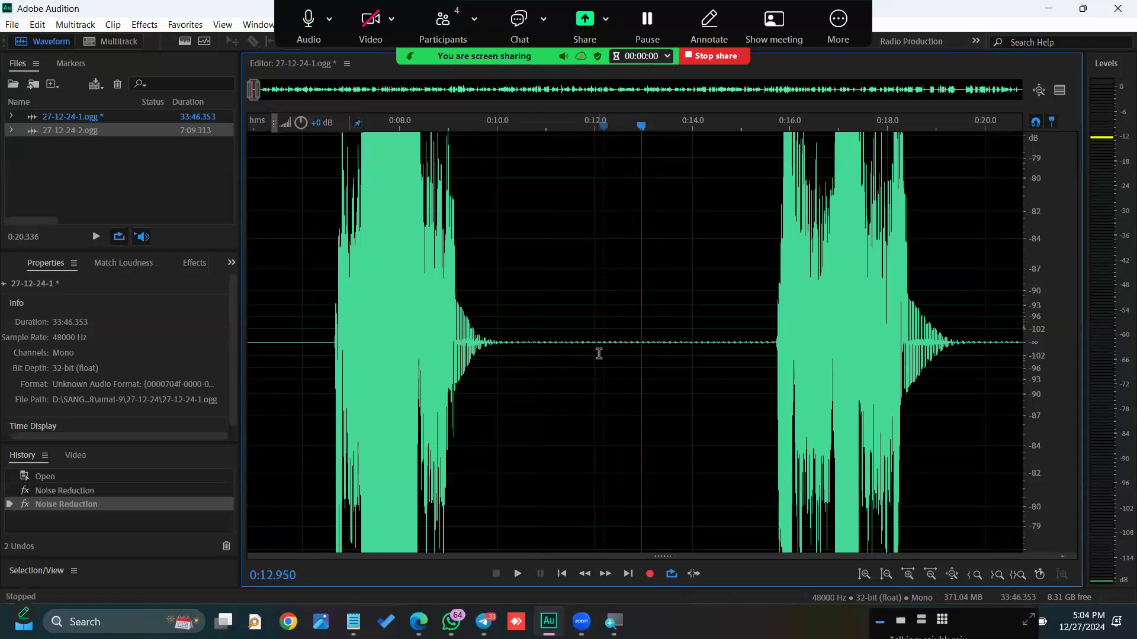
- Reduce the waveform's amplitude magnification until the ruler's outer values are about -12 dB to review the speech levels
{"action": "scroll", "coordinate": [599, 354], "scroll_direction": "down", "scroll_amount": 2}
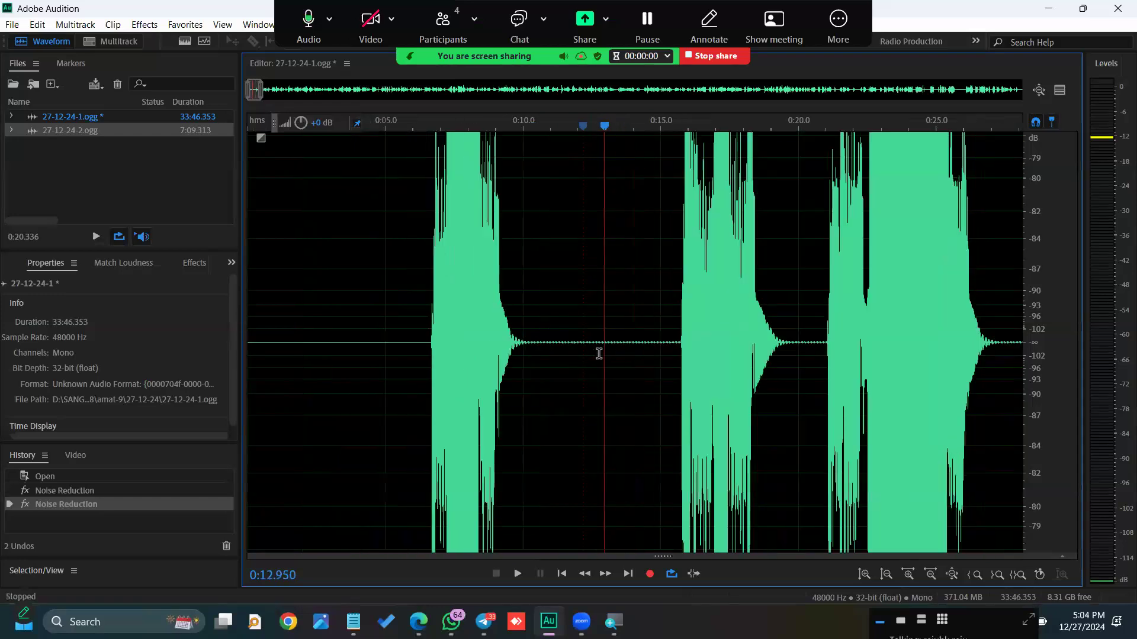
{"action": "key", "text": "alt+minus"}
{"action": "key", "text": "alt+minus"}
{"action": "key", "text": "alt+minus"}
{"action": "key", "text": "alt+minus"}
{"action": "key", "text": "alt+minus"}
{"action": "key", "text": "alt+minus"}
{"action": "key", "text": "alt+minus"}
{"action": "key", "text": "alt+minus"}
{"action": "key", "text": "alt+minus"}
{"action": "key", "text": "alt+minus"}
{"action": "key", "text": "alt+minus"}
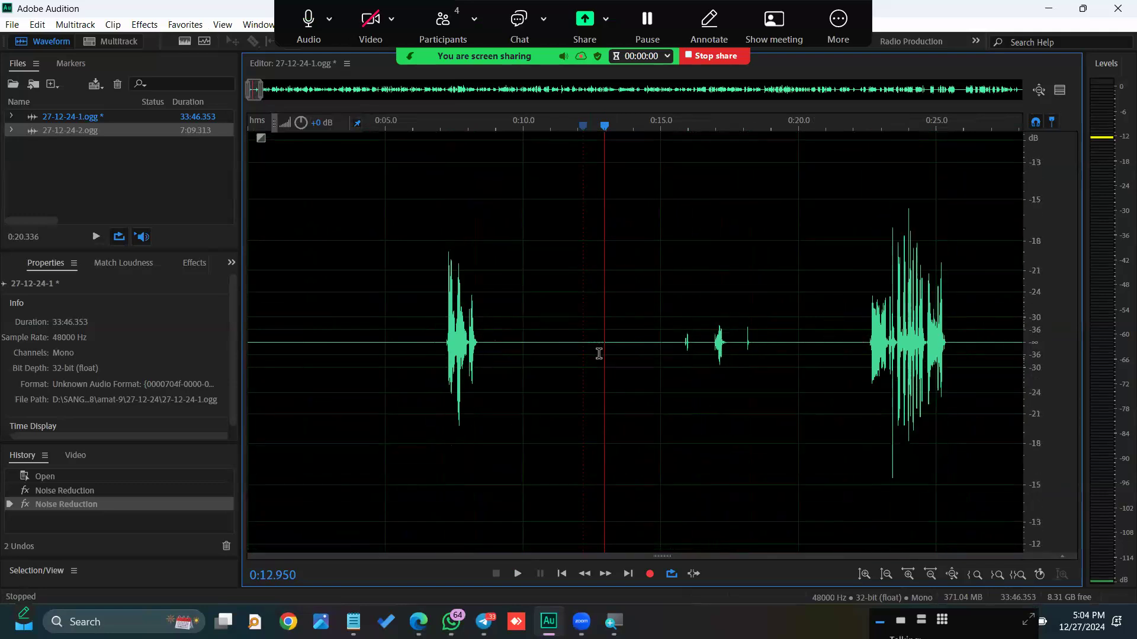
- Examine the cleaned waveform over the first minutes of the file, ending with the first 0:28 or so in view
{"action": "left_click_drag", "start_coordinate": [515, 341], "coordinate": [635, 344]}
{"action": "left_click", "coordinate": [589, 373]}
{"action": "key", "text": "minus"}
{"action": "key", "text": "minus"}
{"action": "key", "text": "minus"}
{"action": "key", "text": "minus"}
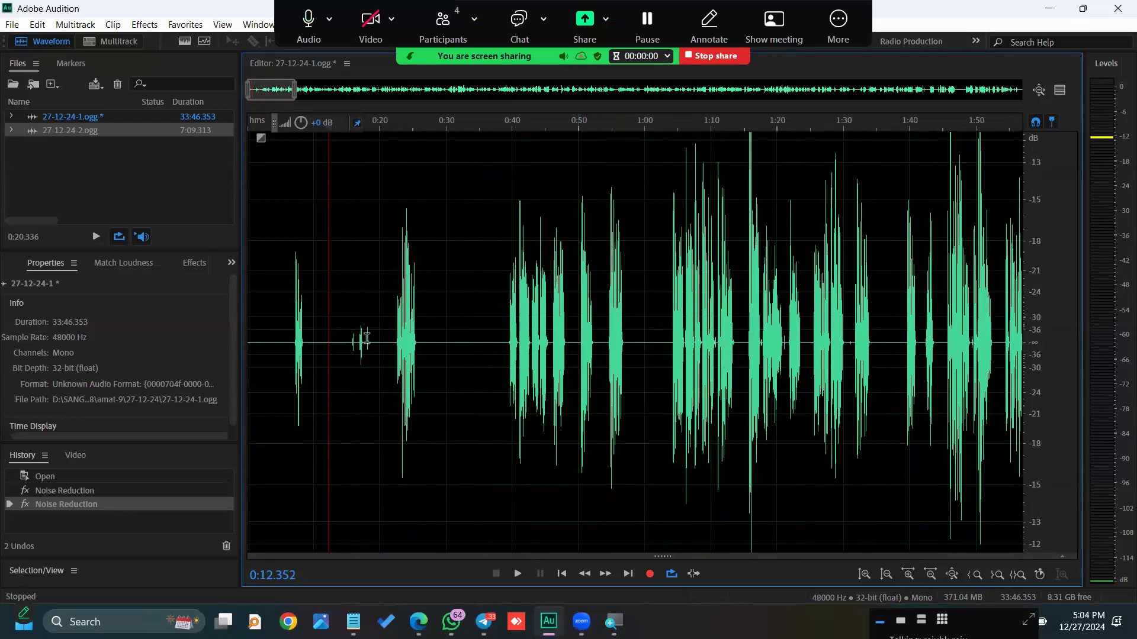
{"action": "key", "text": "equal"}
{"action": "key", "text": "equal"}
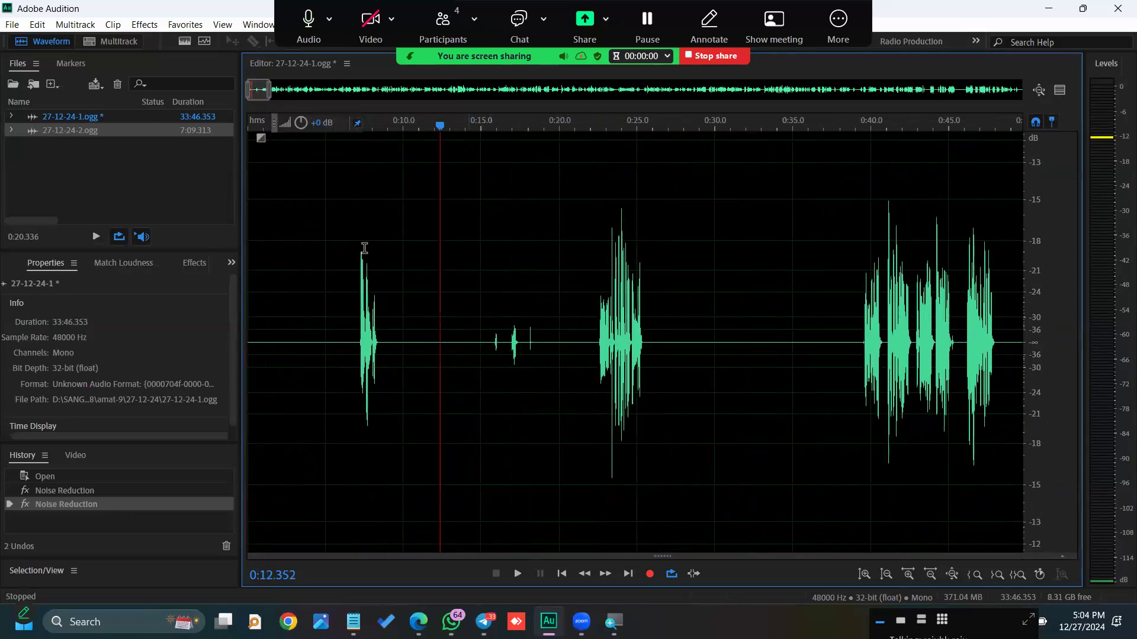
{"action": "key", "text": "minus"}
{"action": "key", "text": "minus"}
{"action": "key", "text": "minus"}
{"action": "key", "text": "minus"}
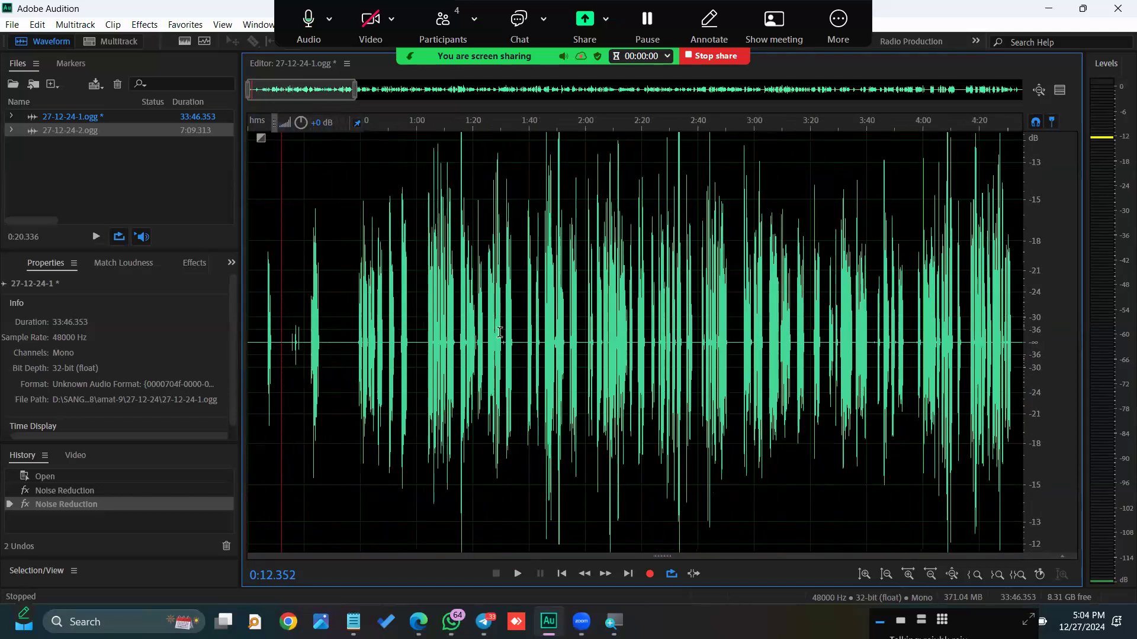
{"action": "key", "text": "equal"}
{"action": "key", "text": "equal"}
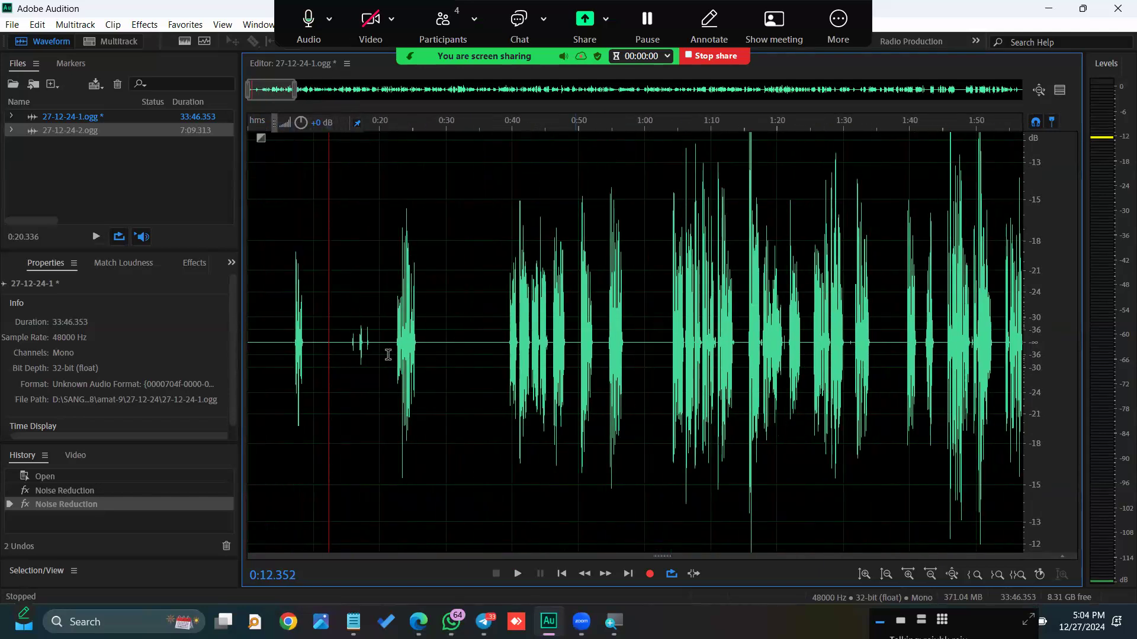
{"action": "key", "text": "equal"}
{"action": "key", "text": "equal"}
{"action": "key", "text": "equal"}
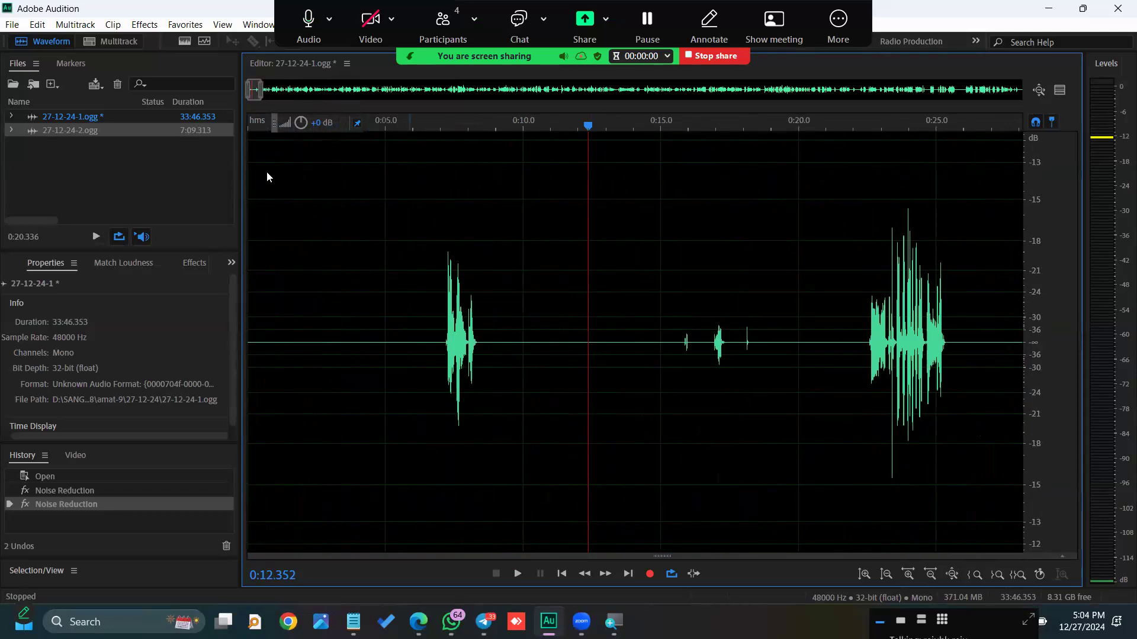
{"action": "left_click", "coordinate": [145, 27]}
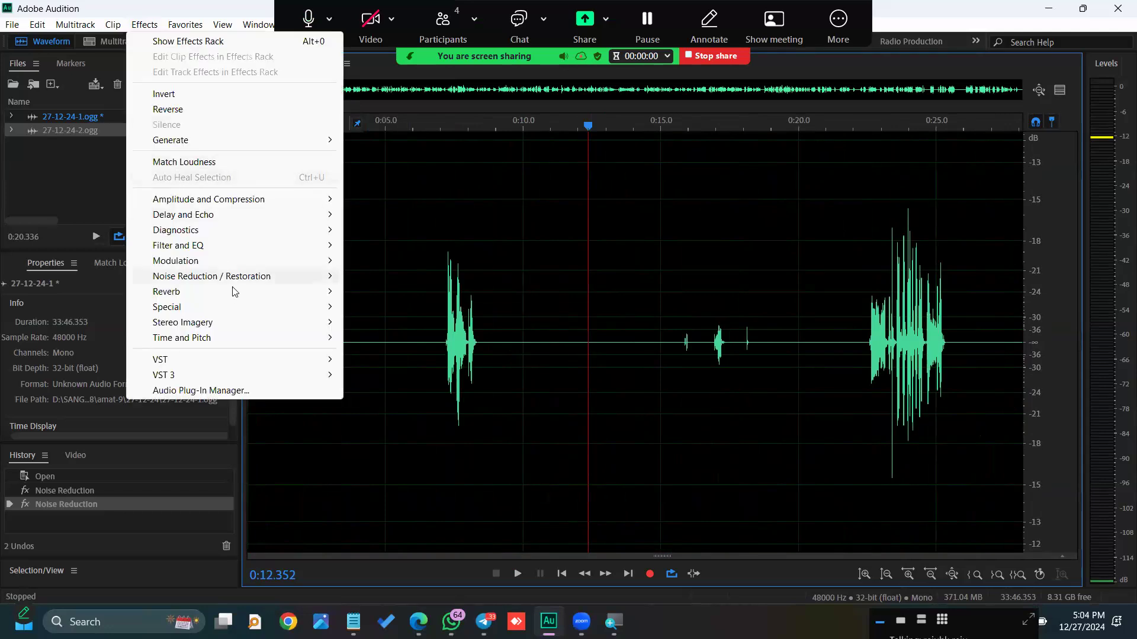
{"action": "mouse_move", "coordinate": [325, 278]}
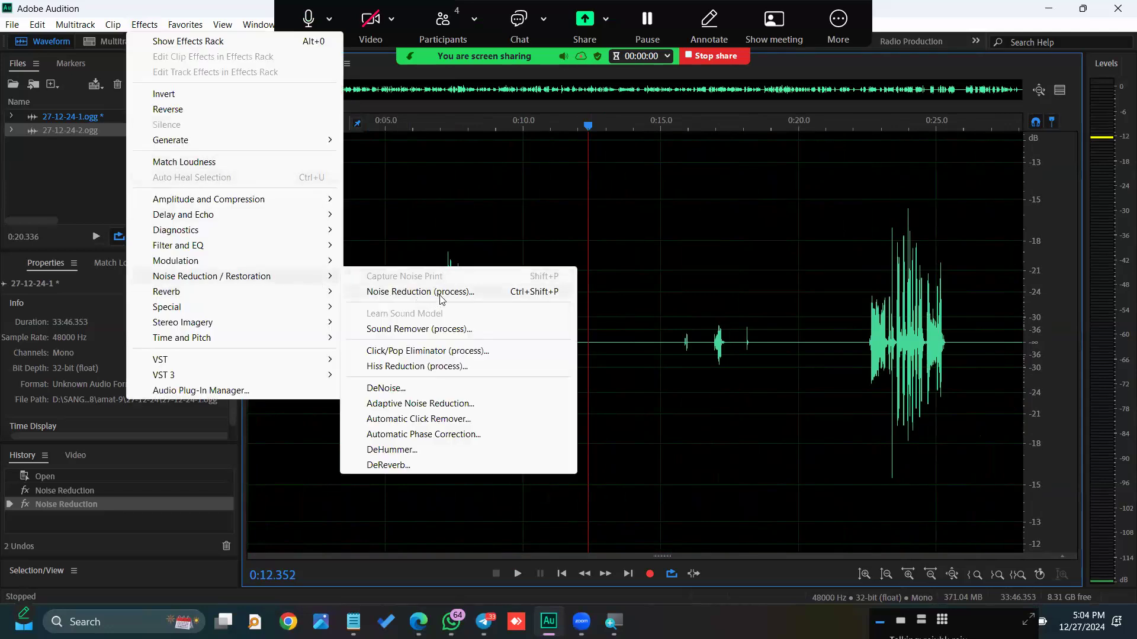
{"action": "left_click", "coordinate": [605, 287]}
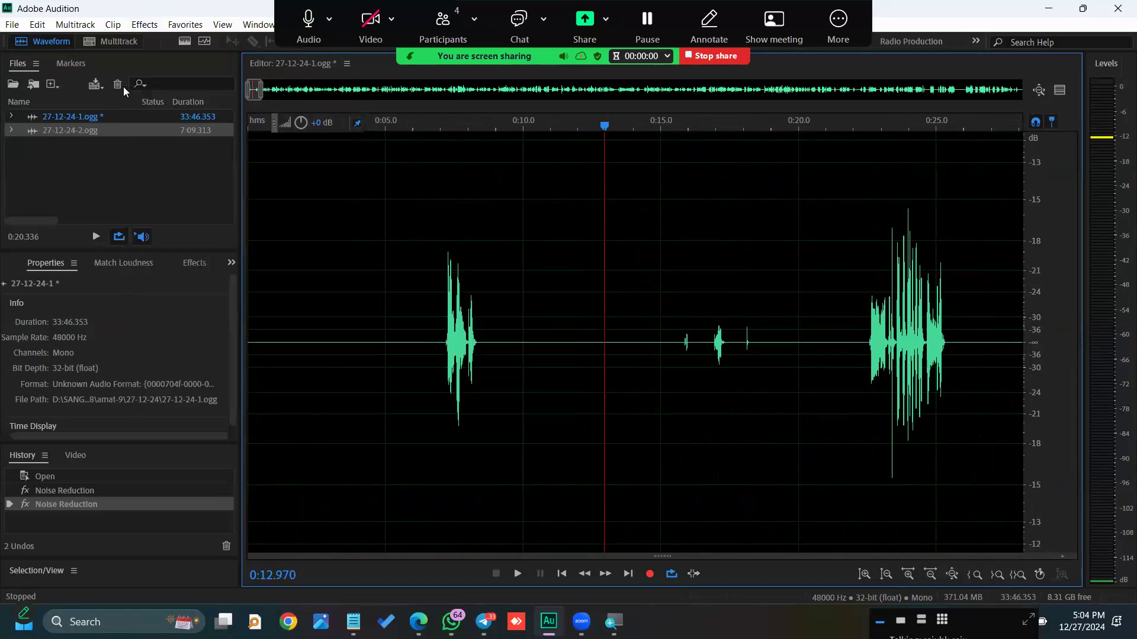
- Apply DeNoise to the entire file, loading the Light Noise Reduction preset and setting the amount to 40%
{"action": "left_click", "coordinate": [142, 28]}
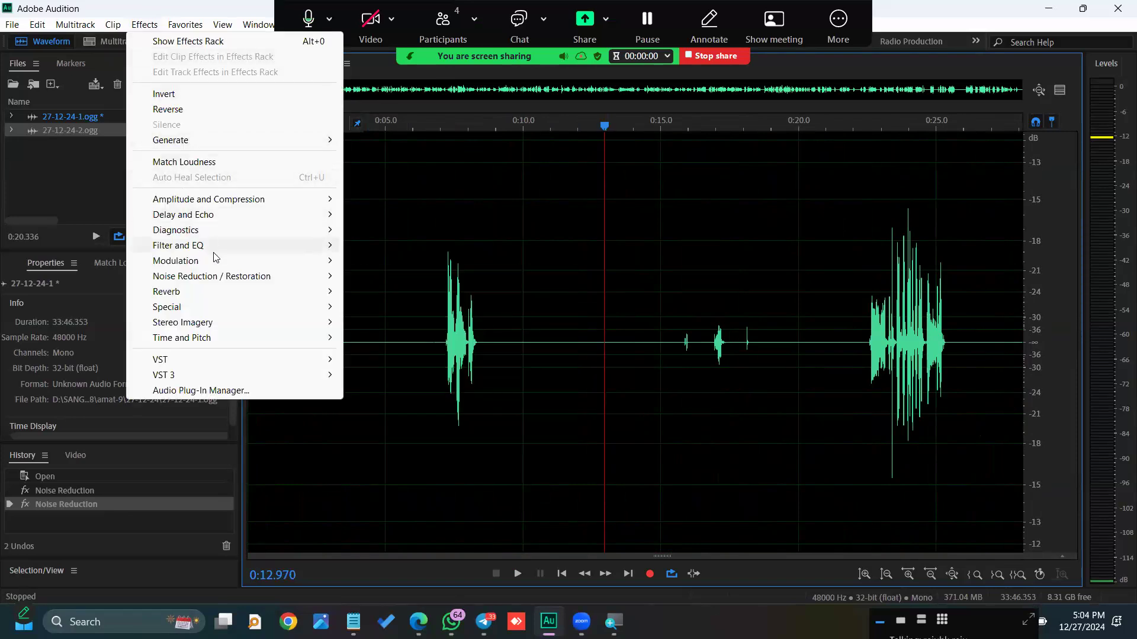
{"action": "mouse_move", "coordinate": [268, 283]}
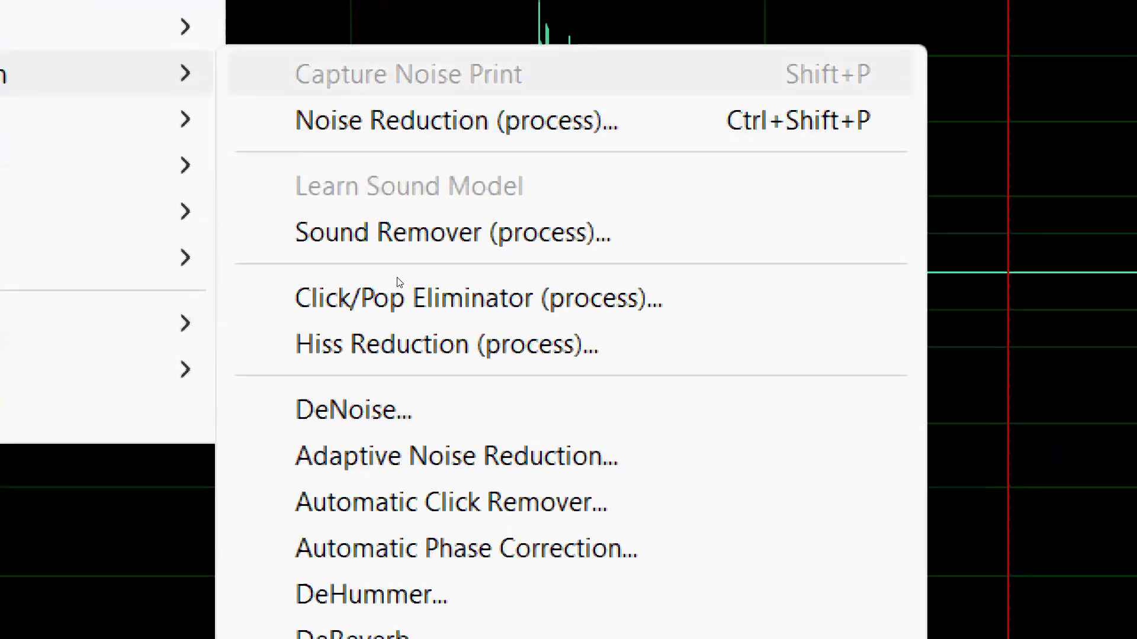
{"action": "left_click", "coordinate": [386, 392]}
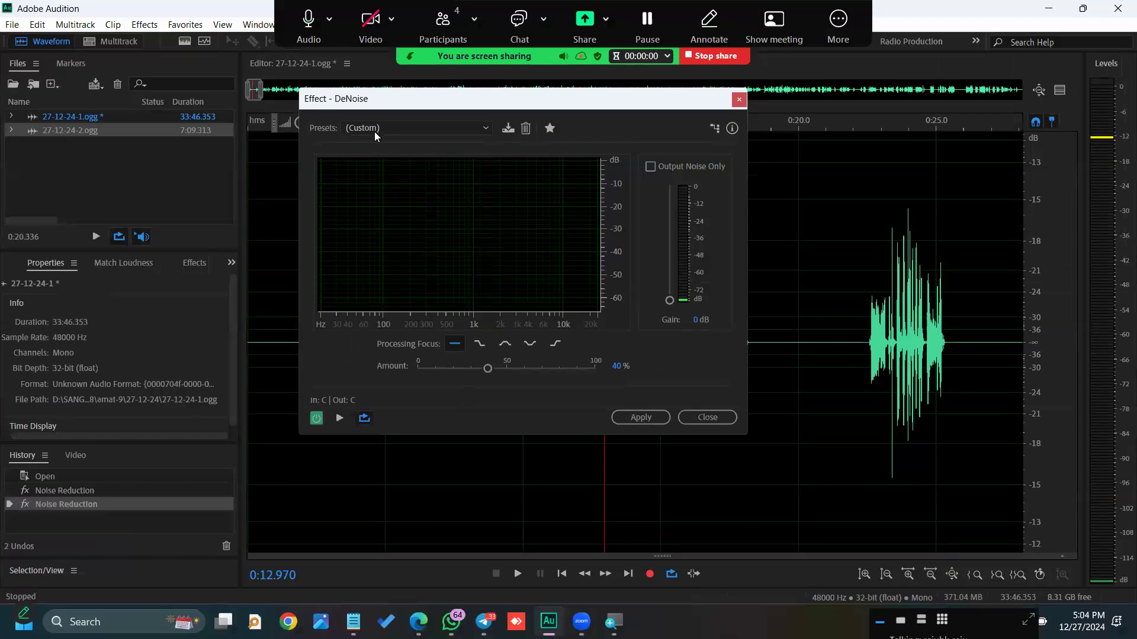
{"action": "left_click", "coordinate": [375, 129]}
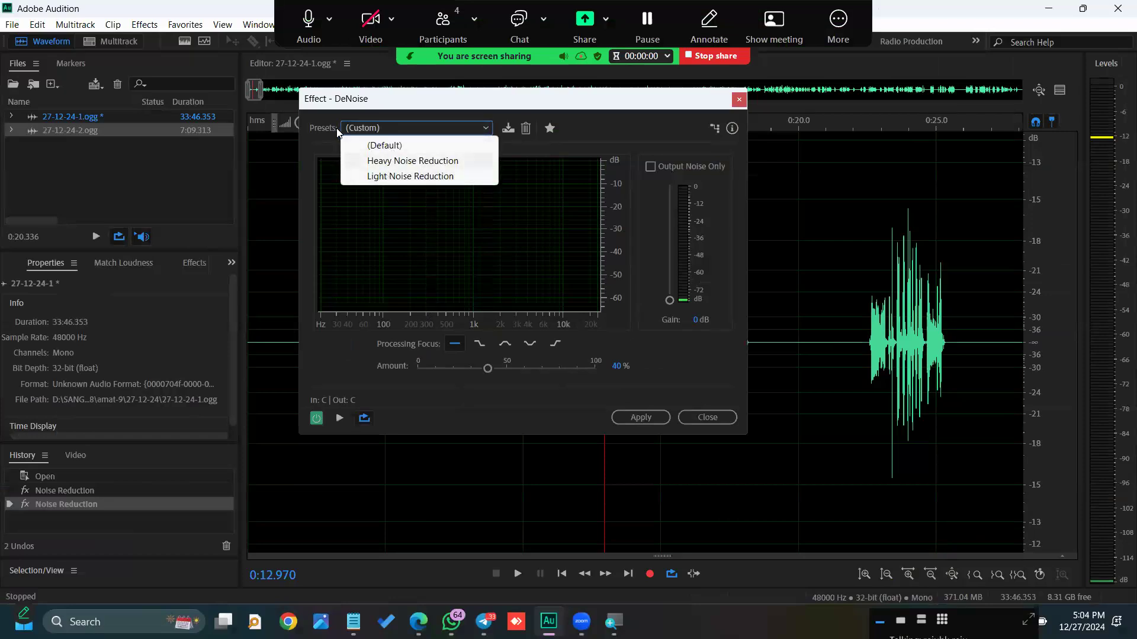
{"action": "left_click", "coordinate": [407, 179]}
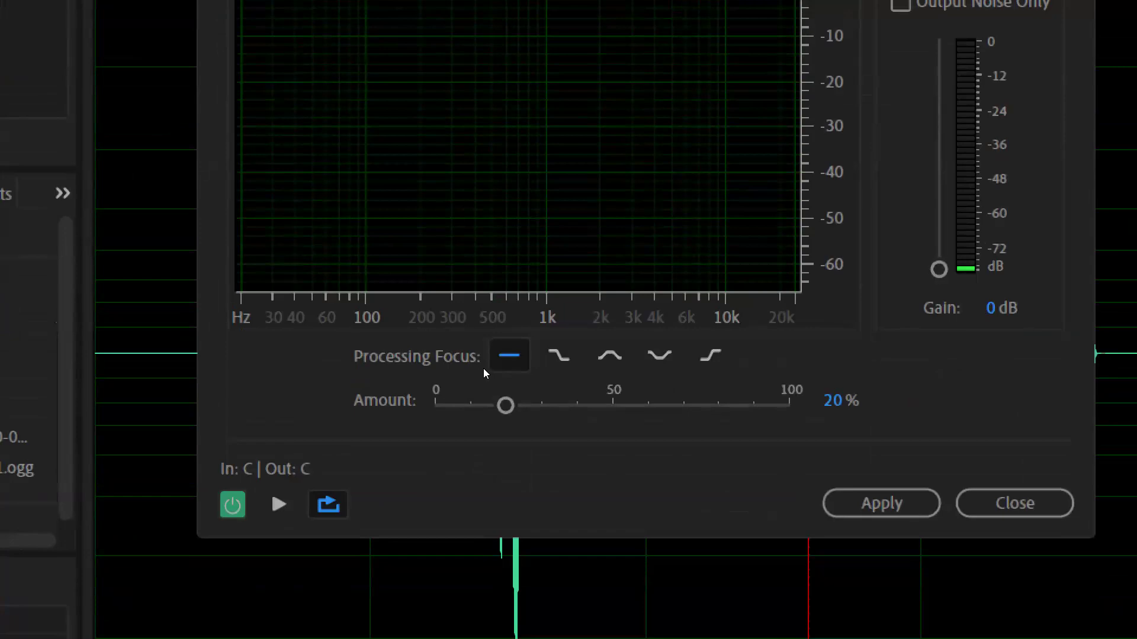
{"action": "left_click_drag", "start_coordinate": [505, 406], "coordinate": [575, 406]}
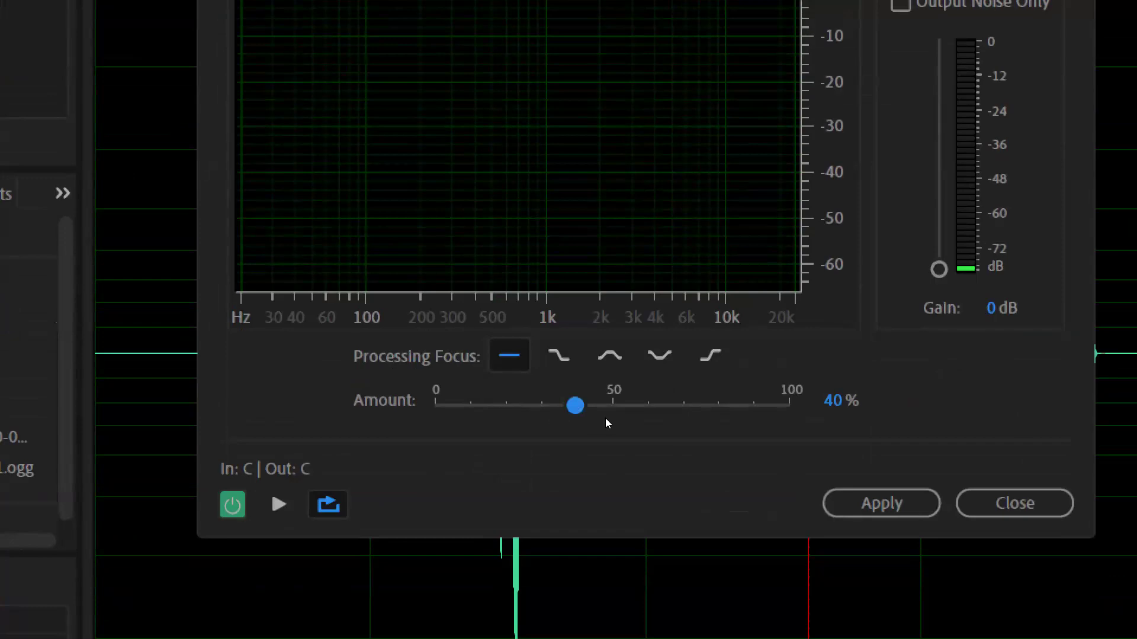
{"action": "key", "text": "Return"}
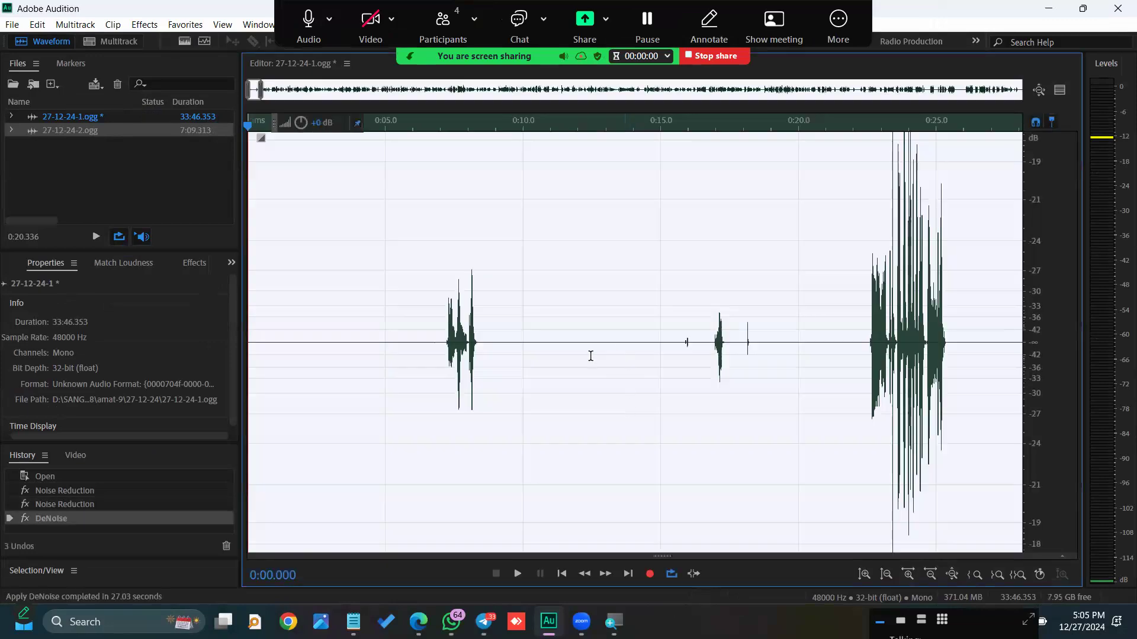
- Clear the whole-file selection and examine the denoised waveform's amplitude, ending with the ruler's outer values at about -24 dB
{"action": "key", "text": "alt+minus"}
{"action": "key", "text": "alt+minus"}
{"action": "key", "text": "alt+minus"}
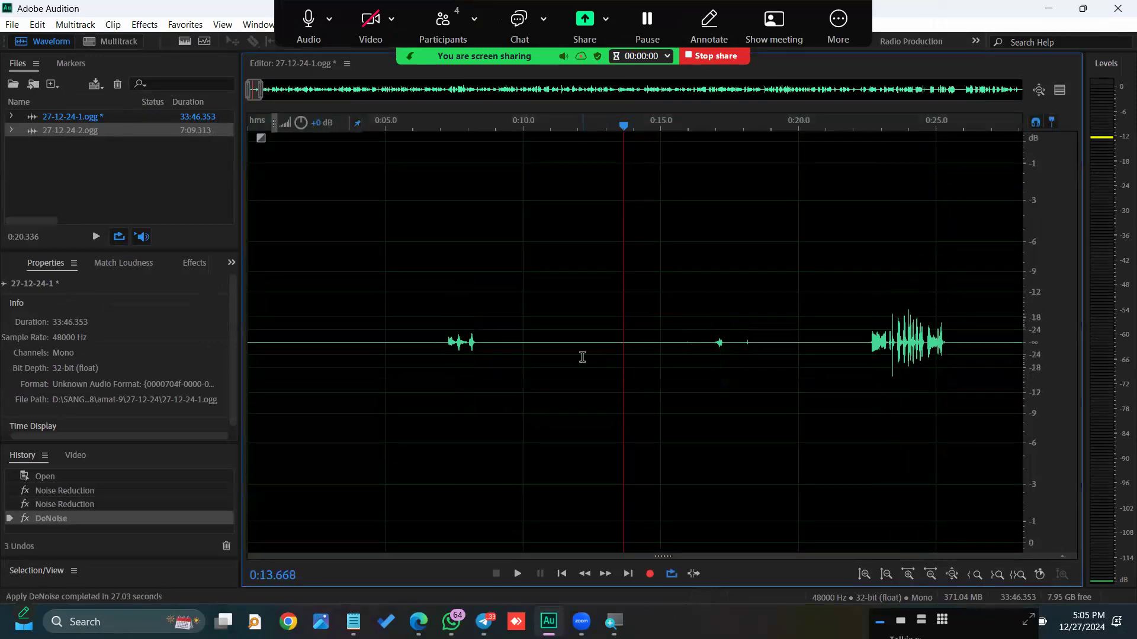
{"action": "key", "text": "alt+equal"}
{"action": "key", "text": "alt+equal"}
{"action": "key", "text": "alt+equal"}
{"action": "key", "text": "alt+equal"}
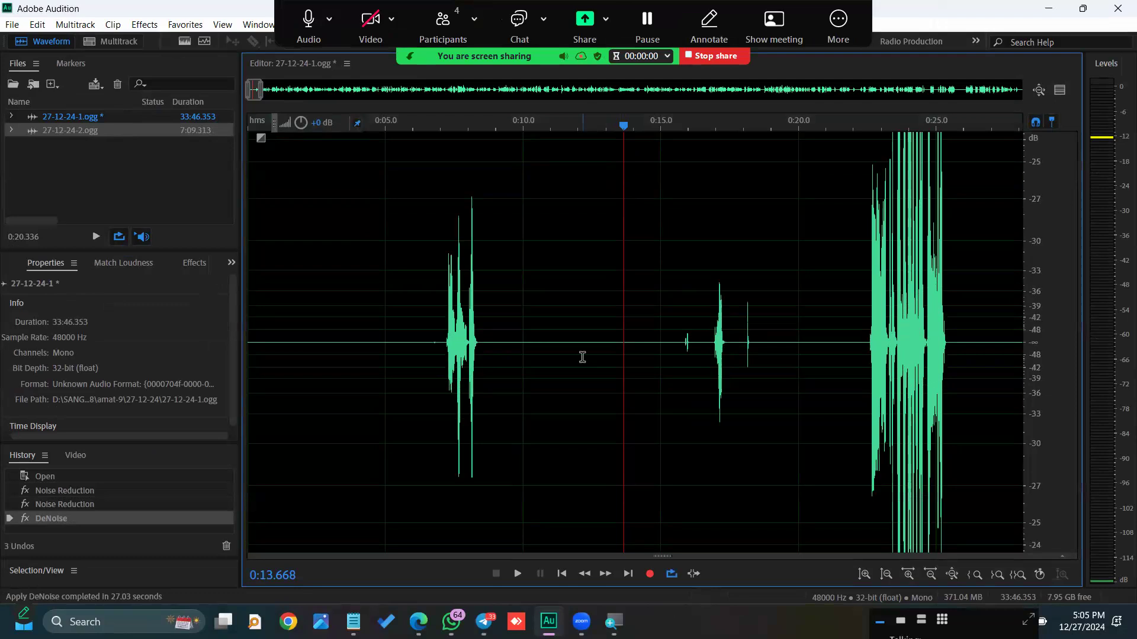
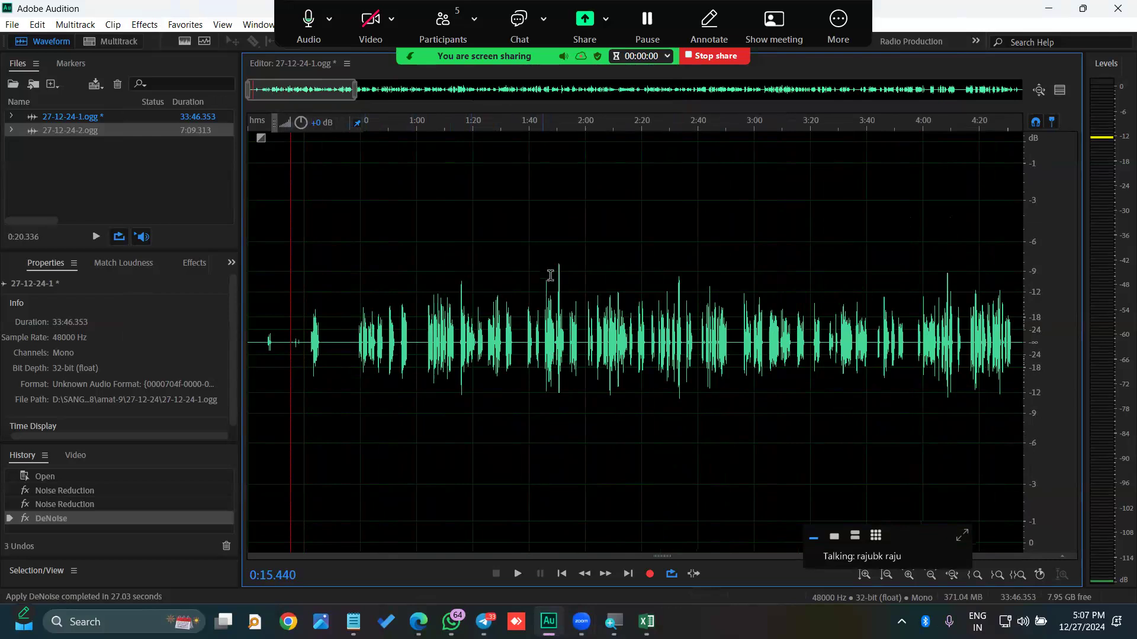
- Examine the loudness differences between speech peaks across the 27-12-24-1.ogg waveform, from the first minutes to the last ones
{"action": "scroll", "coordinate": [968, 287], "scroll_direction": "up", "scroll_amount": 3}
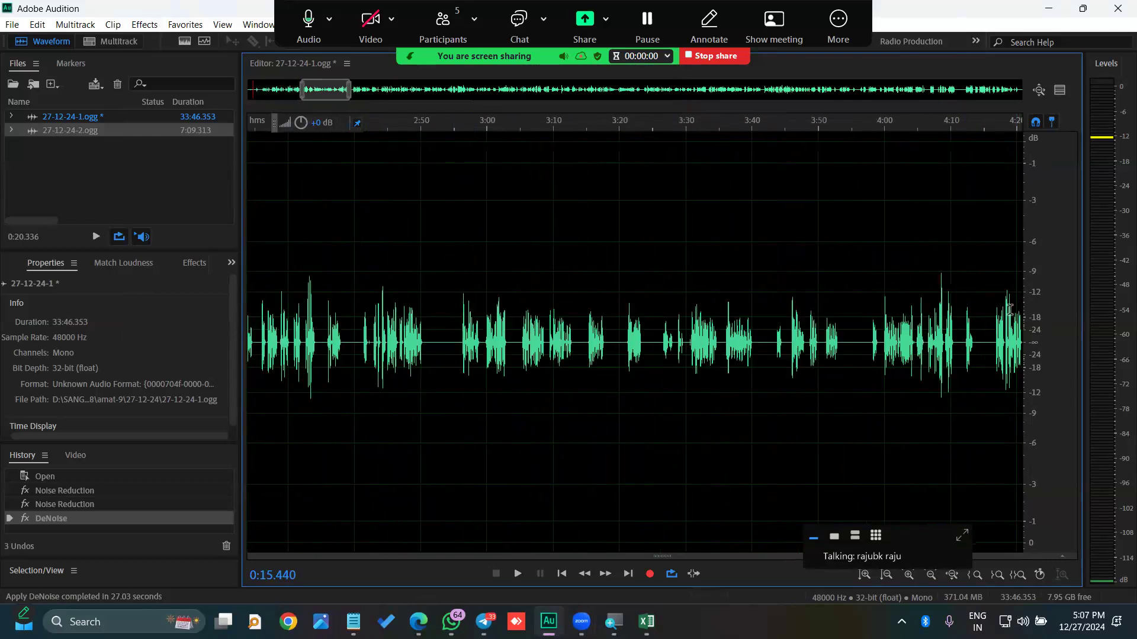
{"action": "scroll", "coordinate": [1007, 312], "scroll_direction": "up", "scroll_amount": 2}
{"action": "scroll", "coordinate": [1027, 325], "scroll_direction": "up", "scroll_amount": 4}
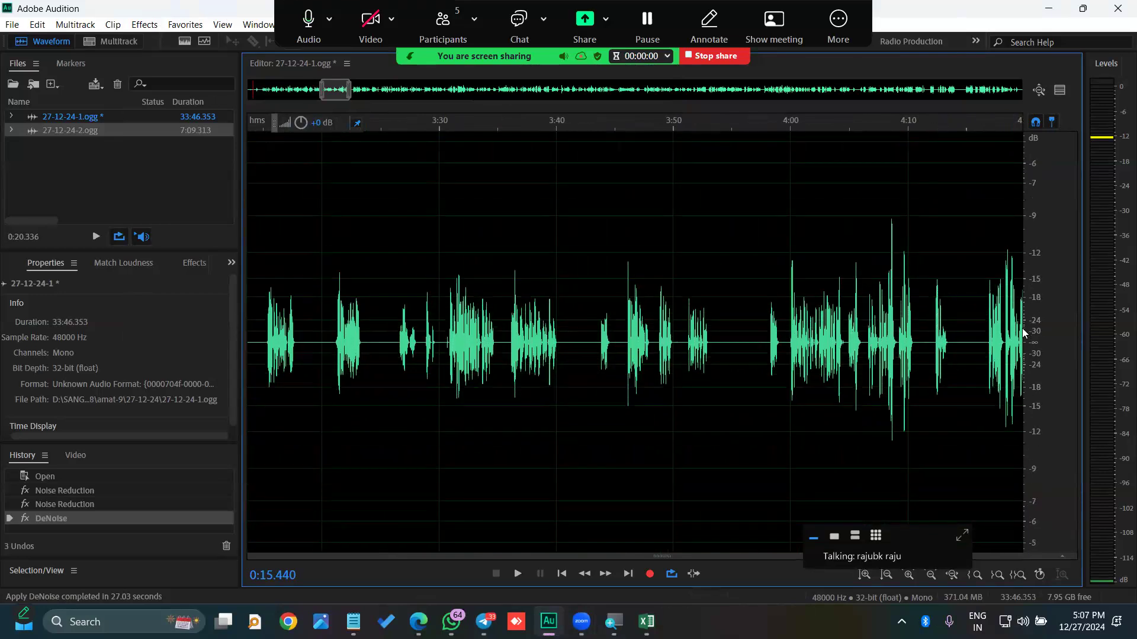
{"action": "scroll", "coordinate": [977, 231], "scroll_direction": "down", "scroll_amount": 1}
{"action": "left_click_drag", "start_coordinate": [945, 207], "coordinate": [940, 226]}
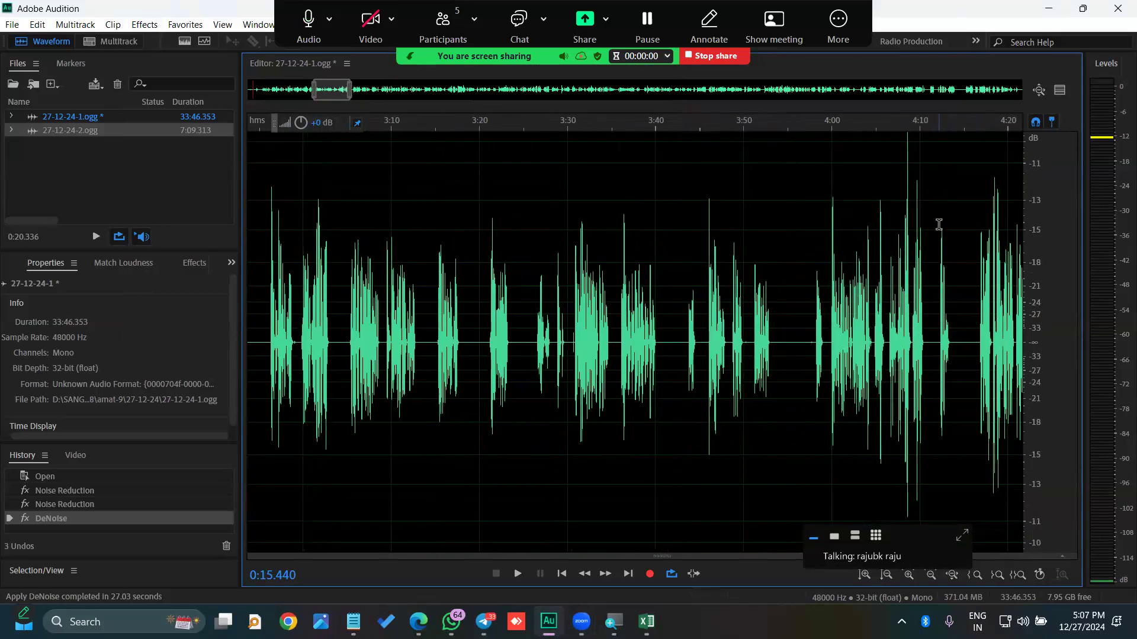
{"action": "scroll", "coordinate": [939, 224], "scroll_direction": "down", "scroll_amount": 10}
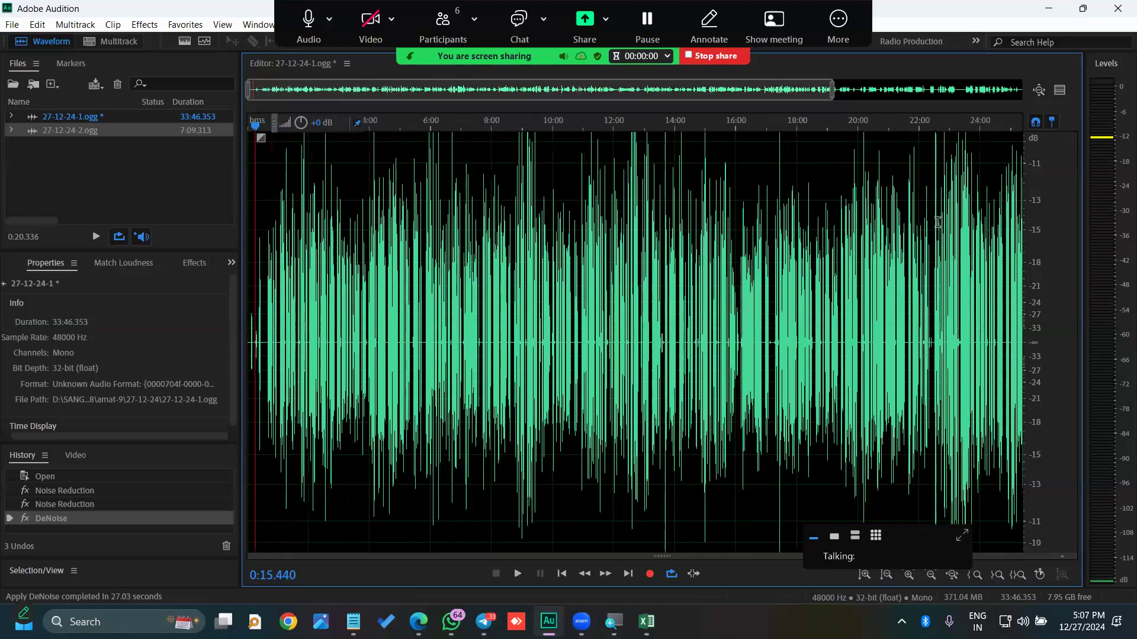
{"action": "scroll", "coordinate": [800, 247], "scroll_direction": "up", "scroll_amount": 6}
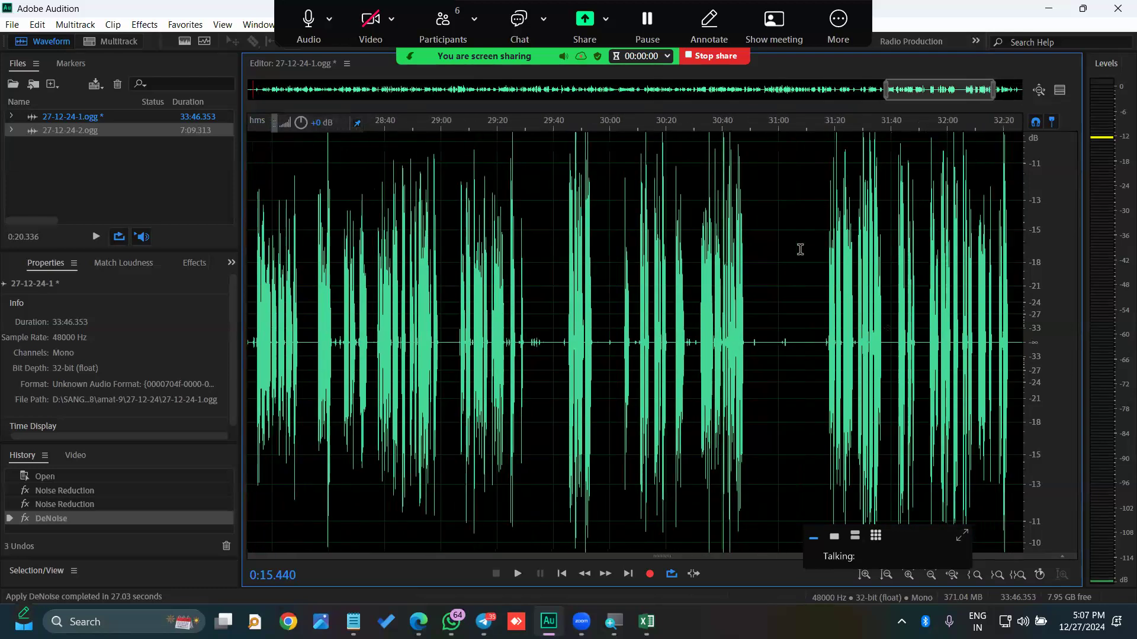
{"action": "scroll", "coordinate": [800, 250], "scroll_direction": "right", "scroll_amount": 1}
{"action": "scroll", "coordinate": [800, 250], "scroll_direction": "down", "scroll_amount": 1}
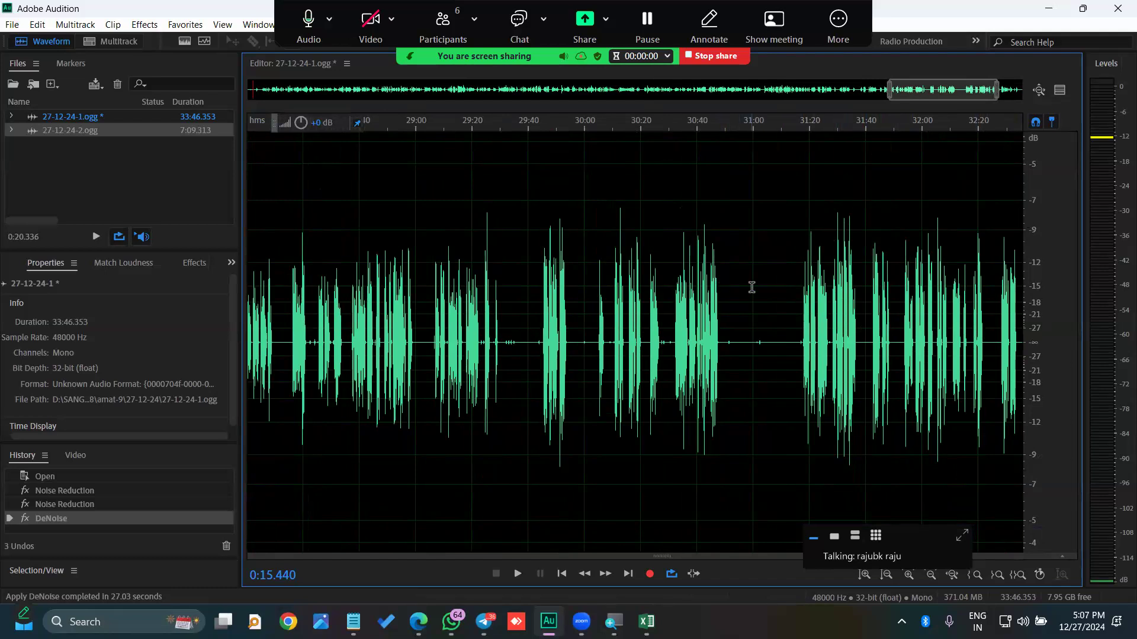
- Apply the Tube-modeled Compressor with the Voice Leveler preset to the whole 27-12-24-1.ogg recording
{"action": "key", "text": "alt+minus"}
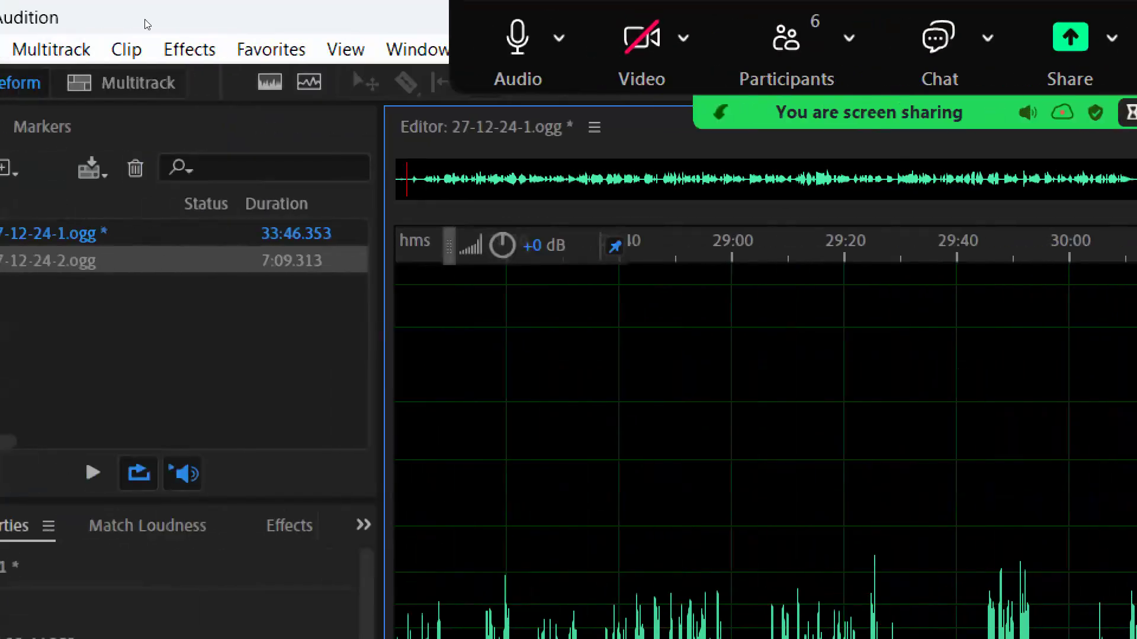
{"action": "left_click", "coordinate": [9, 50]}
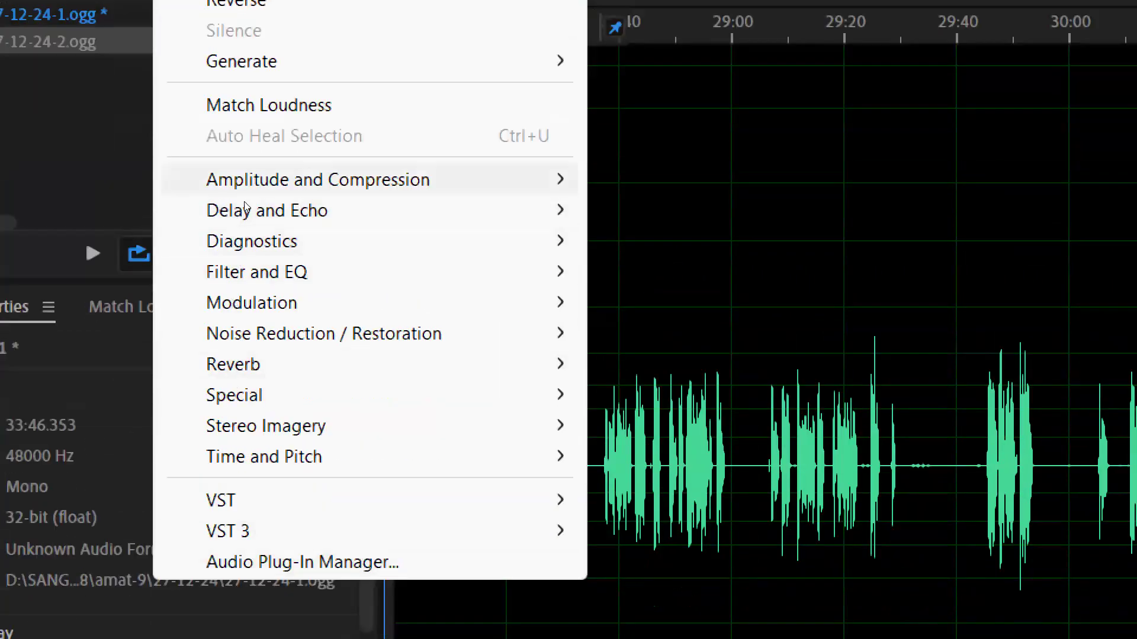
{"action": "mouse_move", "coordinate": [244, 200]}
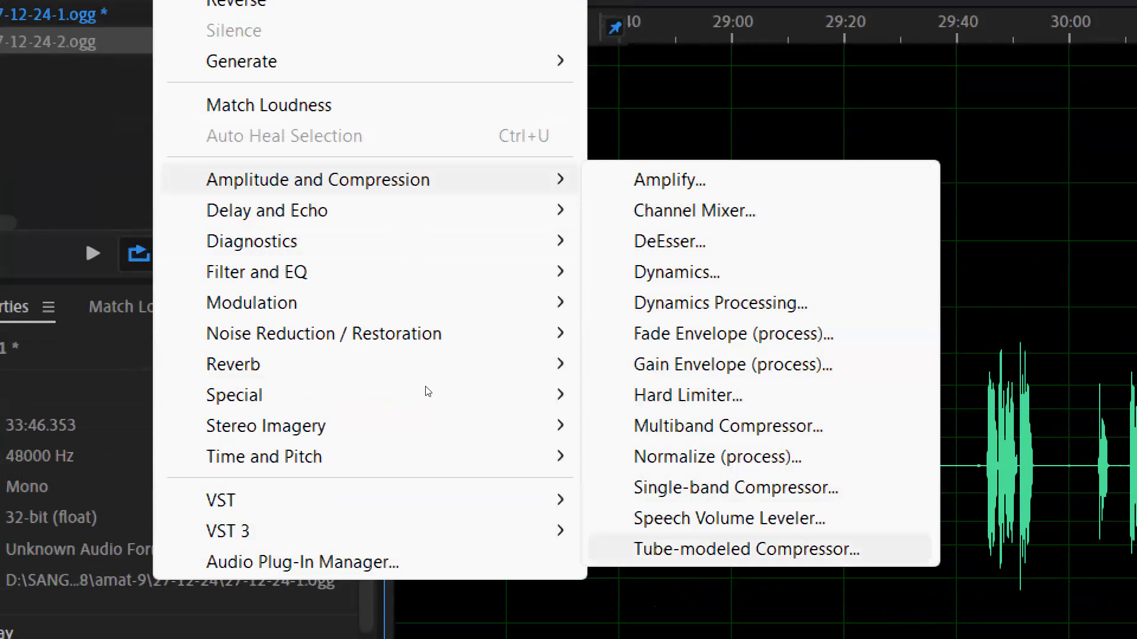
{"action": "key", "text": "Return"}
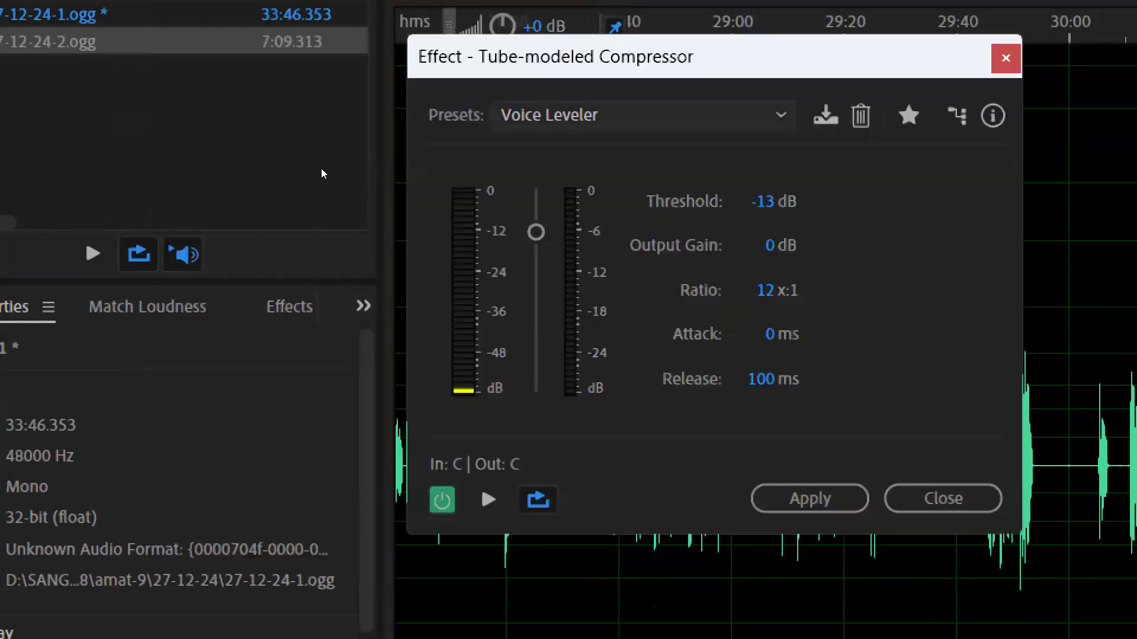
{"action": "left_click", "coordinate": [643, 116]}
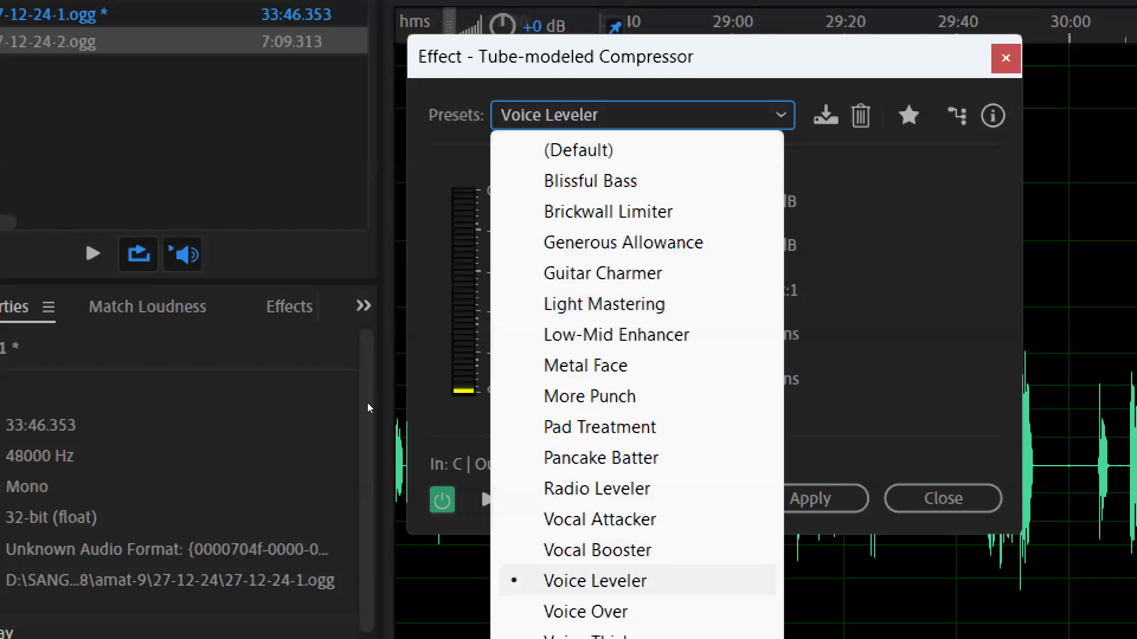
{"action": "left_click", "coordinate": [595, 581]}
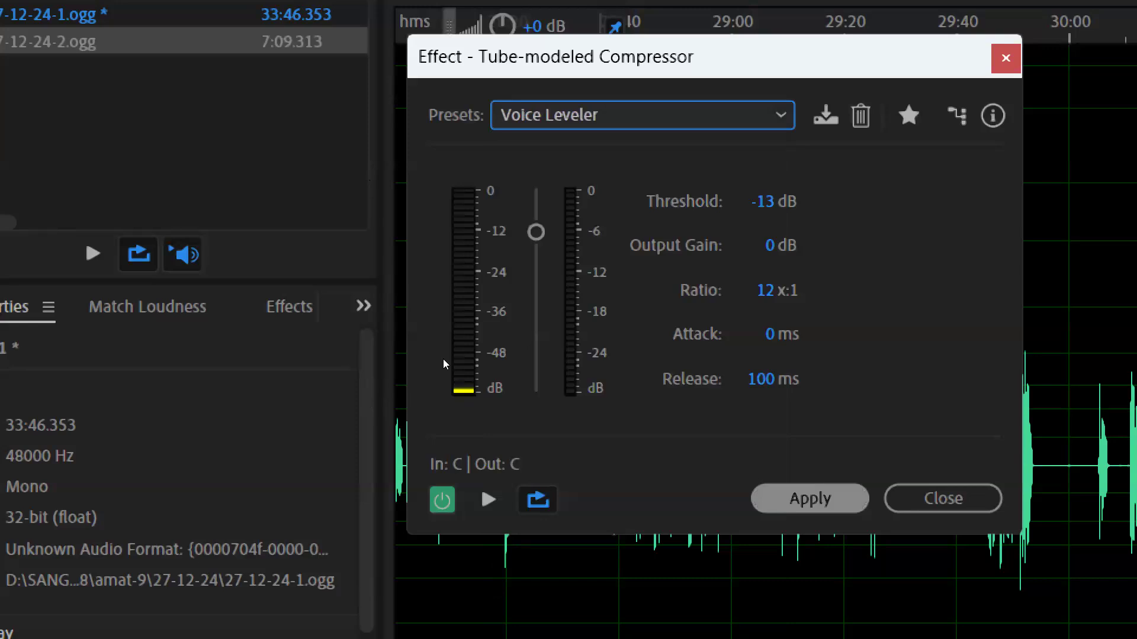
{"action": "left_click", "coordinate": [809, 499]}
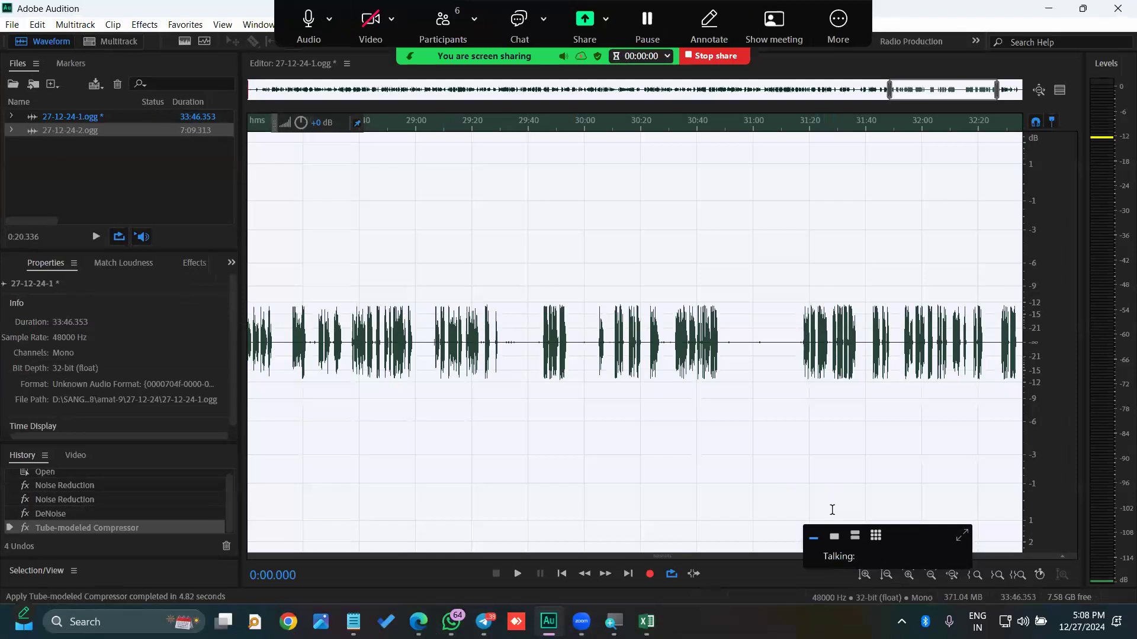
- Examine how even the peak levels of the compressed waveform are, from single phrases near 32:29 to the full recording
{"action": "left_click", "coordinate": [857, 438]}
{"action": "scroll", "coordinate": [957, 332], "scroll_direction": "up", "scroll_amount": 3}
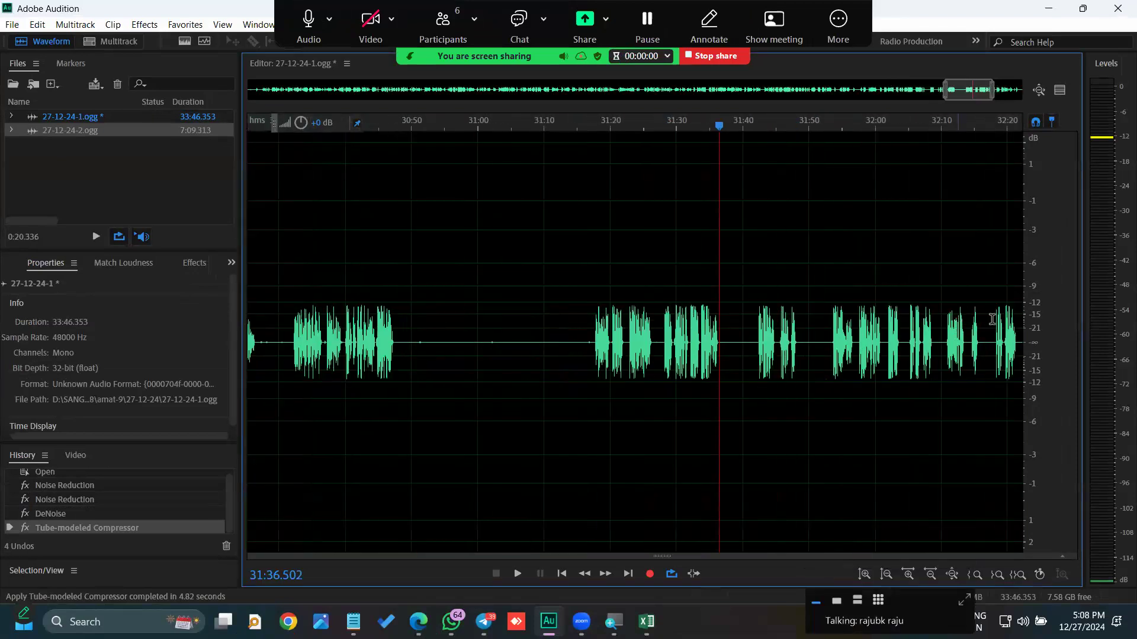
{"action": "scroll", "coordinate": [862, 311], "scroll_direction": "down", "scroll_amount": 2}
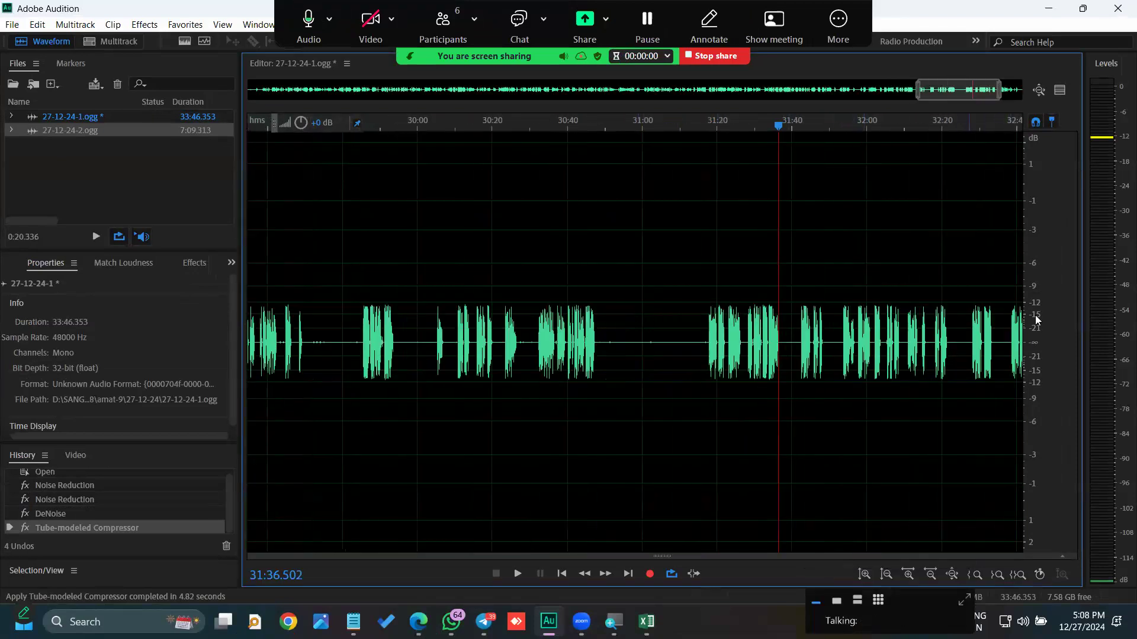
{"action": "scroll", "coordinate": [964, 305], "scroll_direction": "up", "scroll_amount": 5}
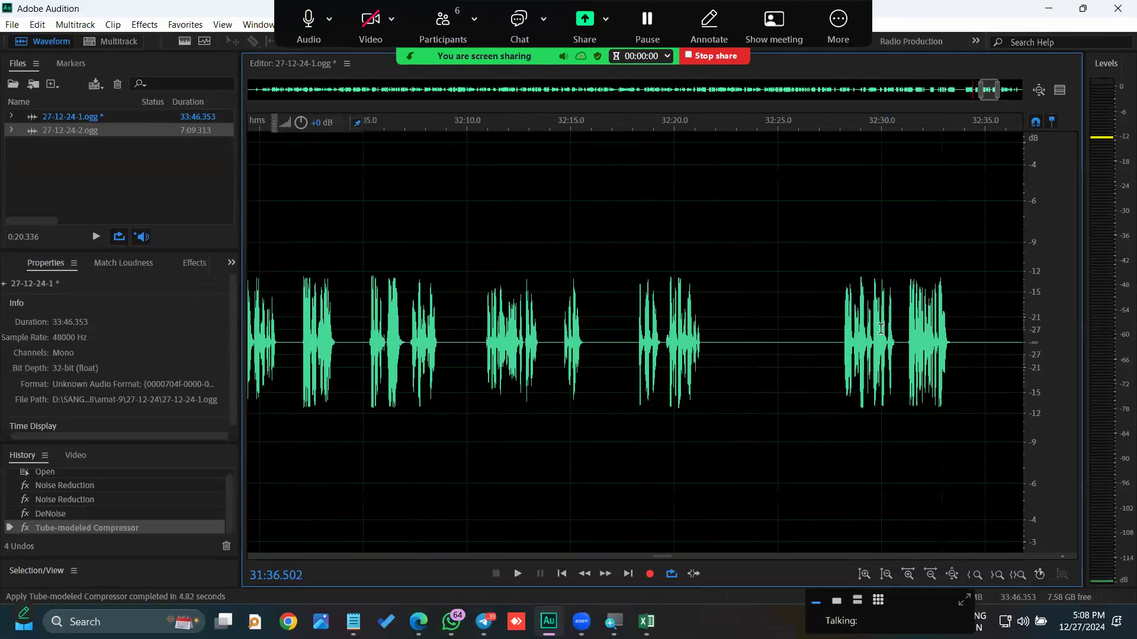
{"action": "scroll", "coordinate": [851, 287], "scroll_direction": "up", "scroll_amount": 3}
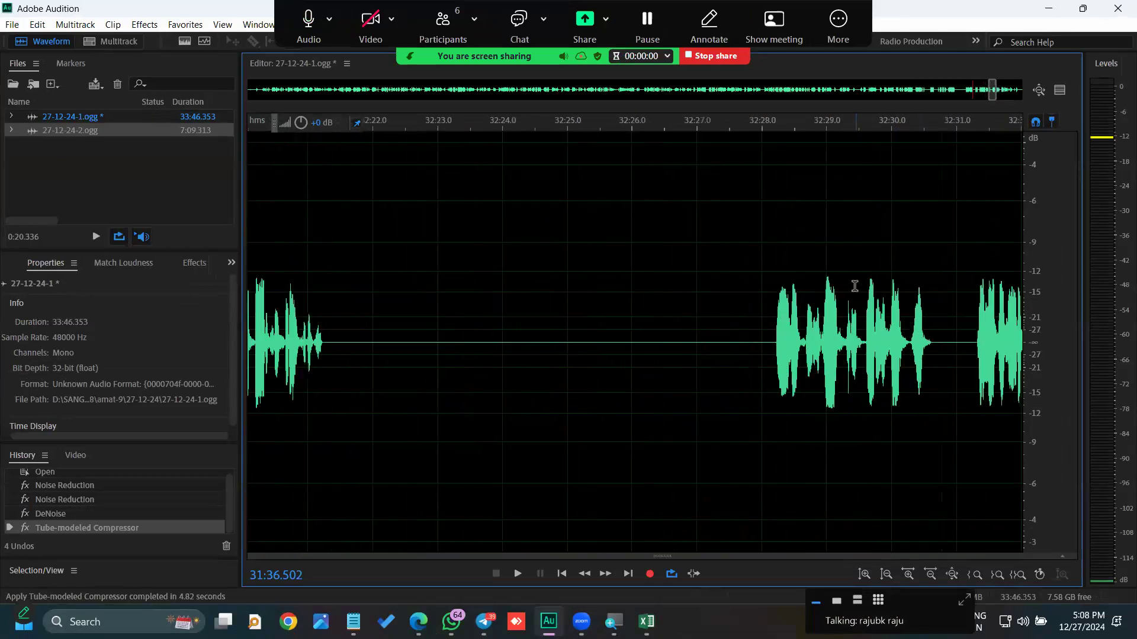
{"action": "scroll", "coordinate": [832, 284], "scroll_direction": "up", "scroll_amount": 1}
{"action": "scroll", "coordinate": [832, 284], "scroll_direction": "down", "scroll_amount": 4}
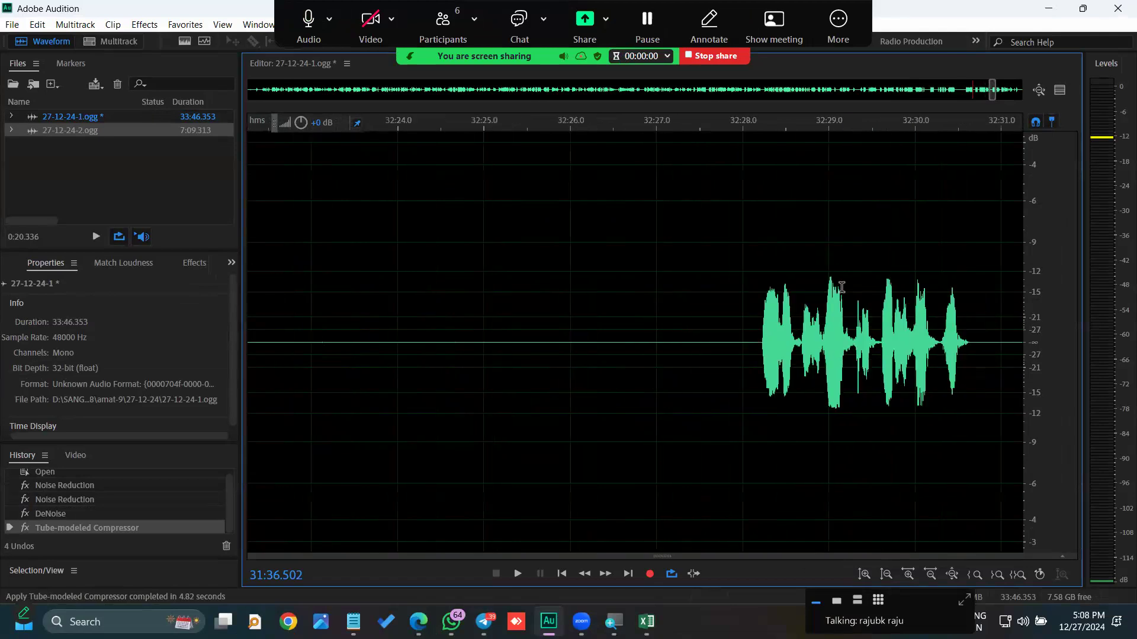
{"action": "scroll", "coordinate": [810, 298], "scroll_direction": "down", "scroll_amount": 8}
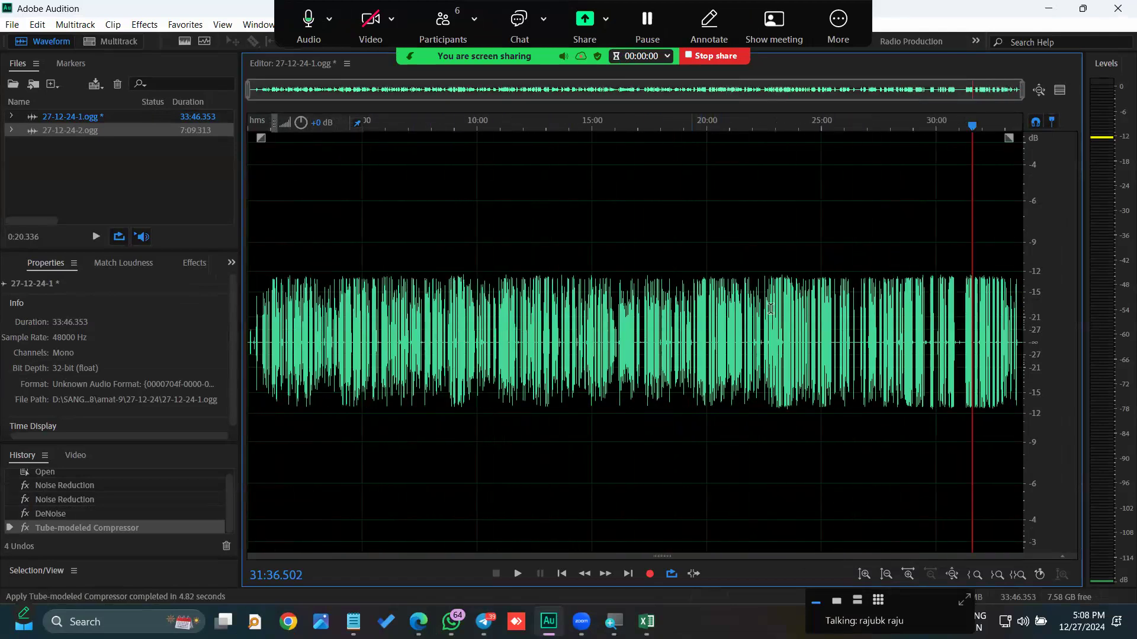
{"action": "scroll", "coordinate": [993, 295], "scroll_direction": "up", "scroll_amount": 4}
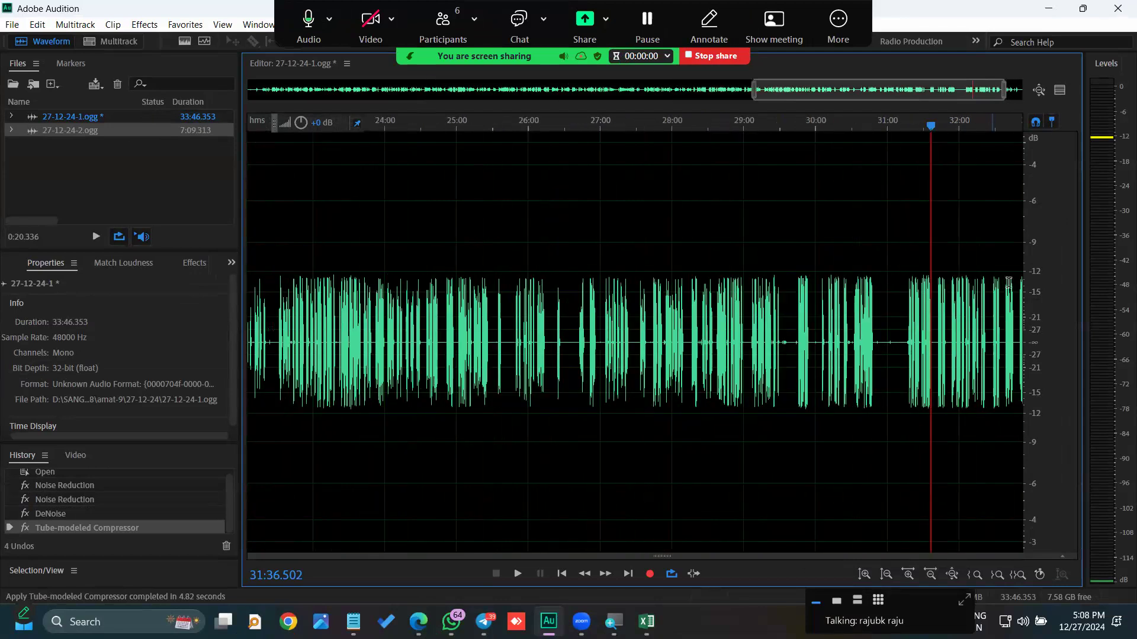
{"action": "scroll", "coordinate": [1010, 273], "scroll_direction": "up", "scroll_amount": 2}
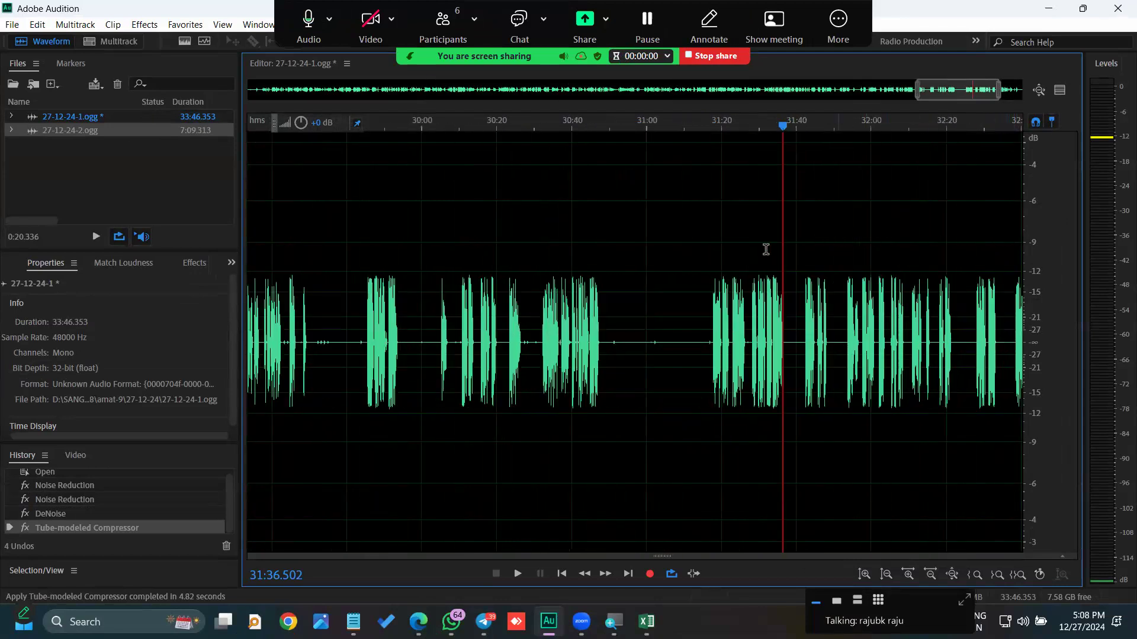
{"action": "scroll", "coordinate": [773, 261], "scroll_direction": "up", "scroll_amount": 1}
{"action": "scroll", "coordinate": [780, 265], "scroll_direction": "down", "scroll_amount": 7}
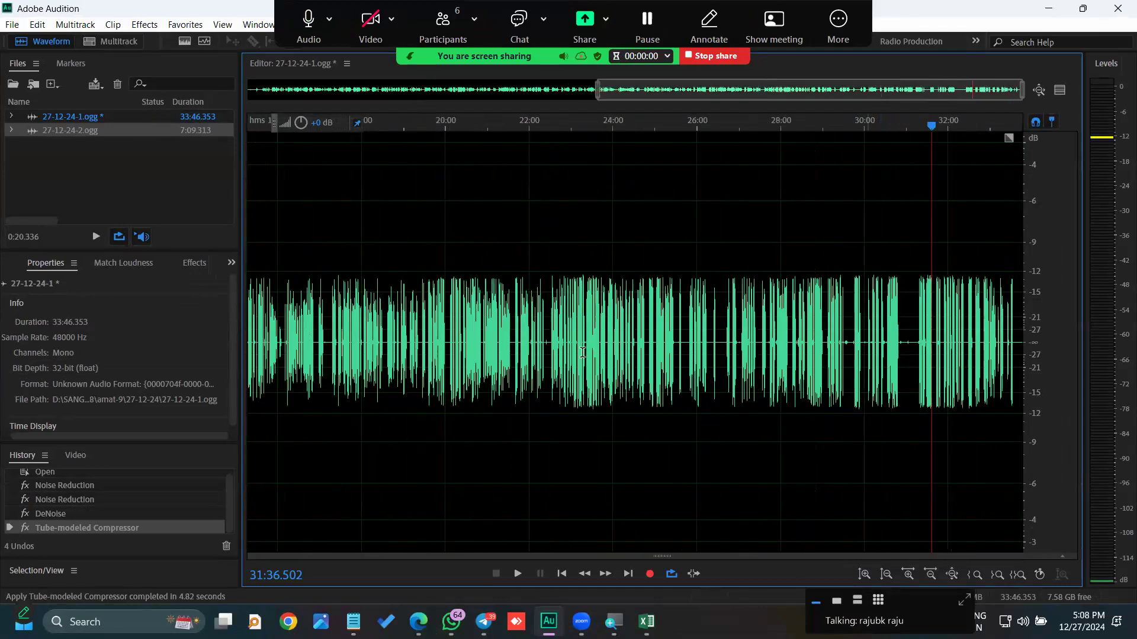
{"action": "scroll", "coordinate": [777, 335], "scroll_direction": "up", "scroll_amount": 3}
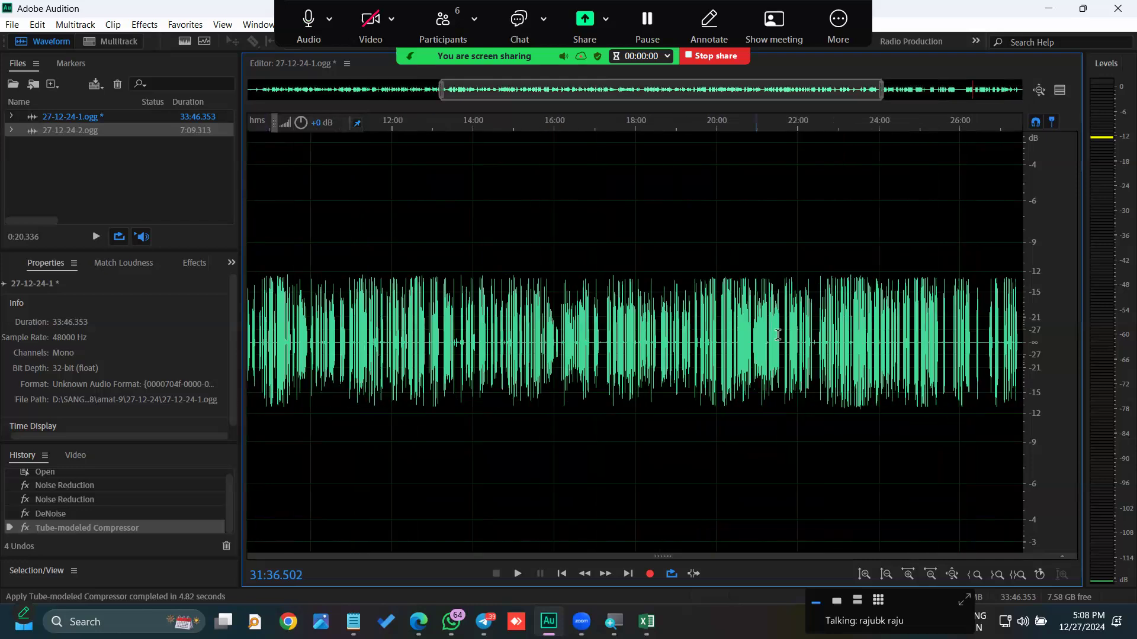
{"action": "scroll", "coordinate": [884, 342], "scroll_direction": "up", "scroll_amount": 2}
{"action": "scroll", "coordinate": [740, 356], "scroll_direction": "down", "scroll_amount": 3}
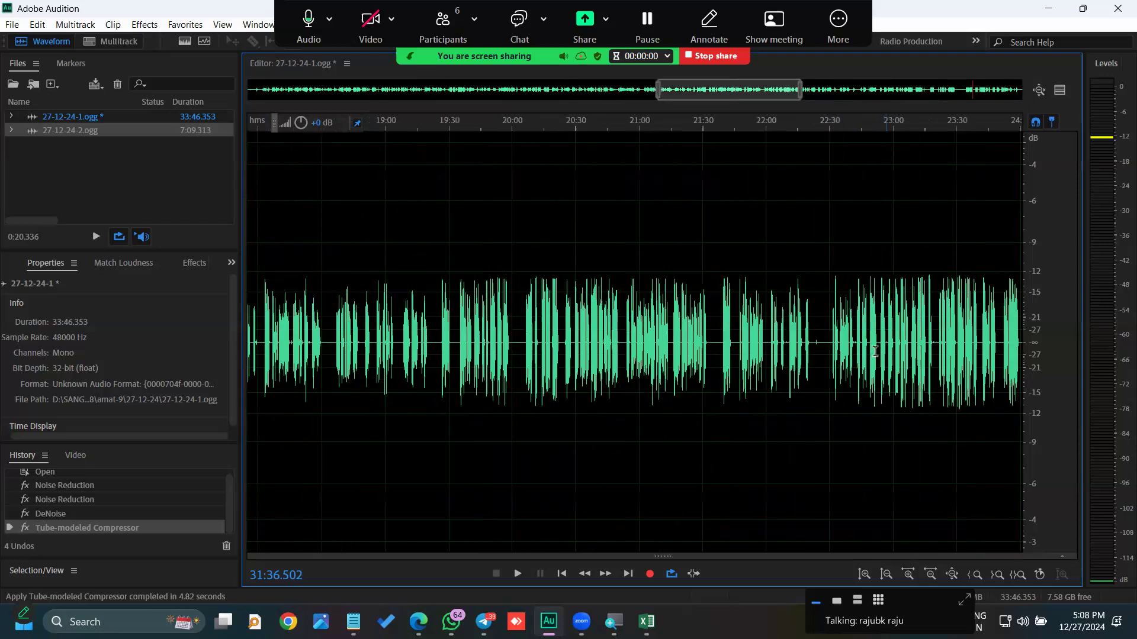
{"action": "scroll", "coordinate": [649, 365], "scroll_direction": "down", "scroll_amount": 3}
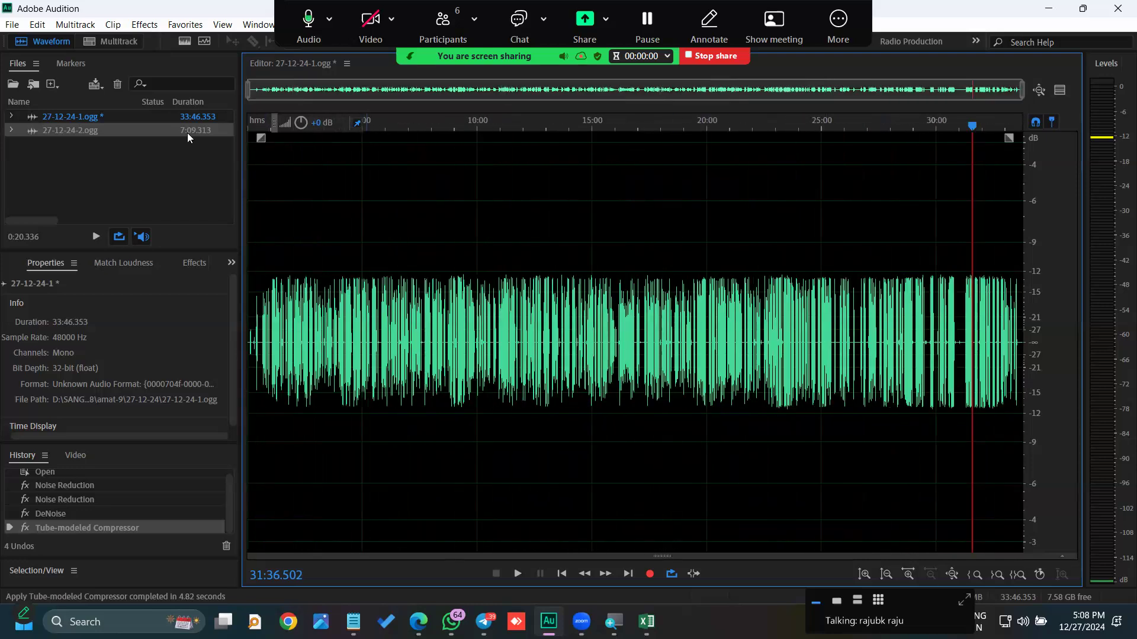
{"action": "left_click", "coordinate": [144, 26]}
{"action": "mouse_move", "coordinate": [186, 201]}
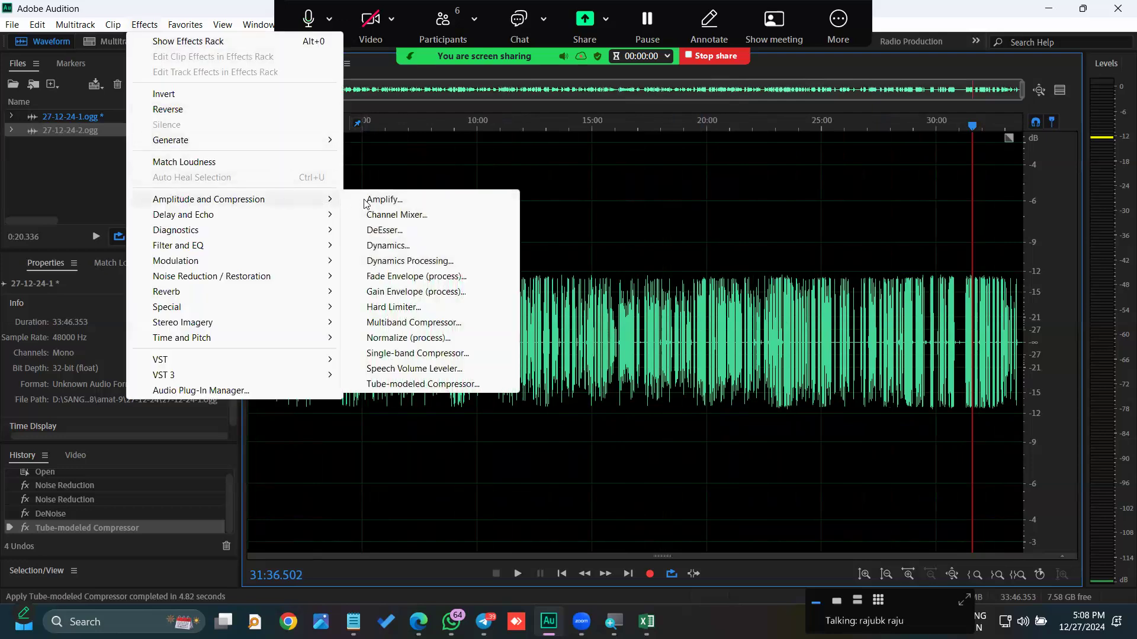
{"action": "left_click", "coordinate": [760, 437]}
- Inspect the quiet gap around 16:10 in the compressed waveform and open the meeting's participants list
{"action": "scroll", "coordinate": [631, 373], "scroll_direction": "up", "scroll_amount": 5}
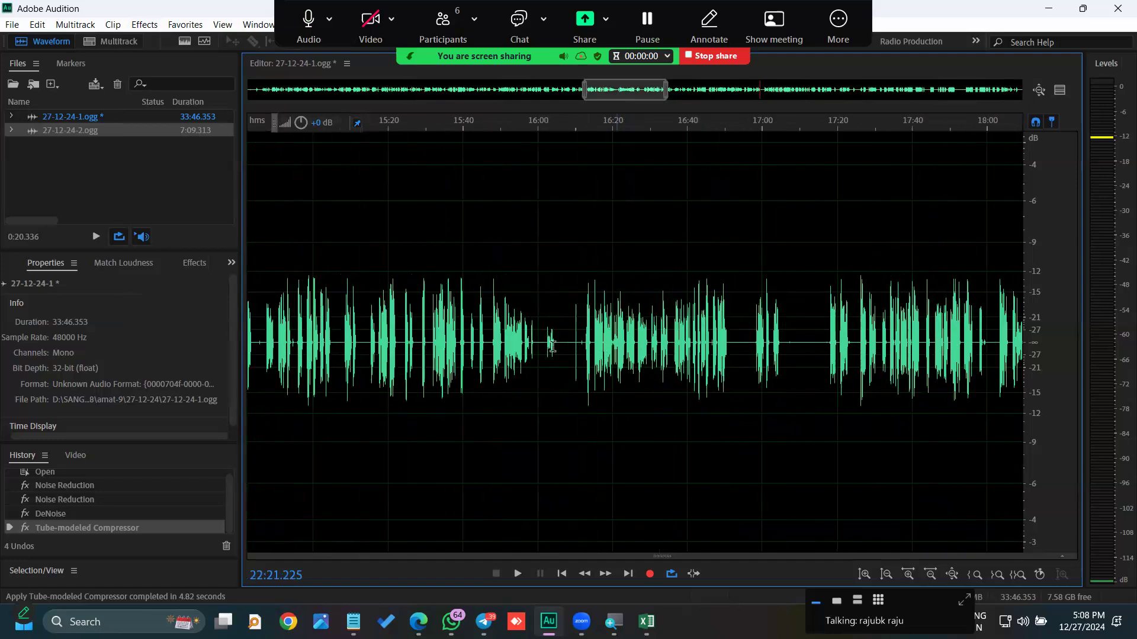
{"action": "scroll", "coordinate": [570, 328], "scroll_direction": "up", "scroll_amount": 6}
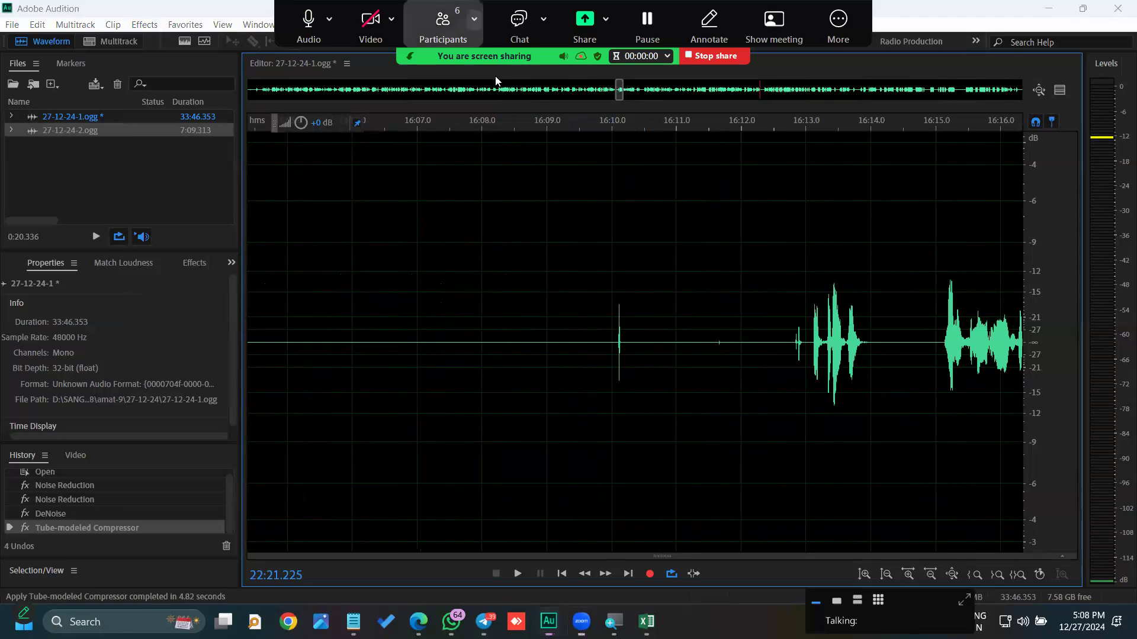
{"action": "left_click", "coordinate": [442, 26]}
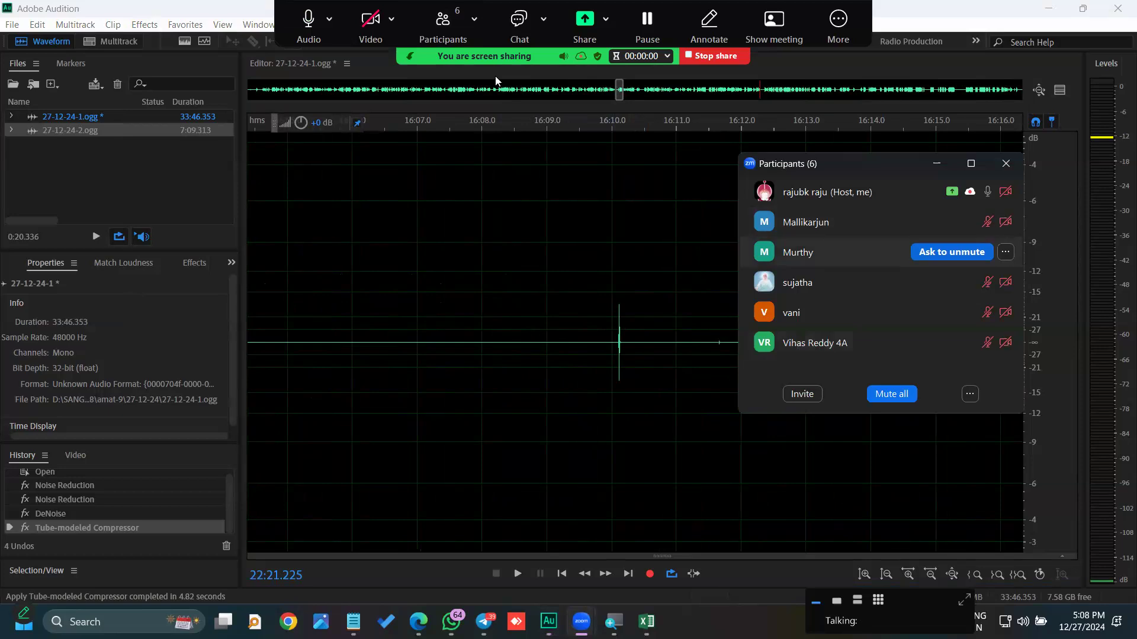
- Place the playhead at about 16:11 and examine the short spike at 16:10 between the spoken phrases
{"action": "left_click", "coordinate": [683, 385]}
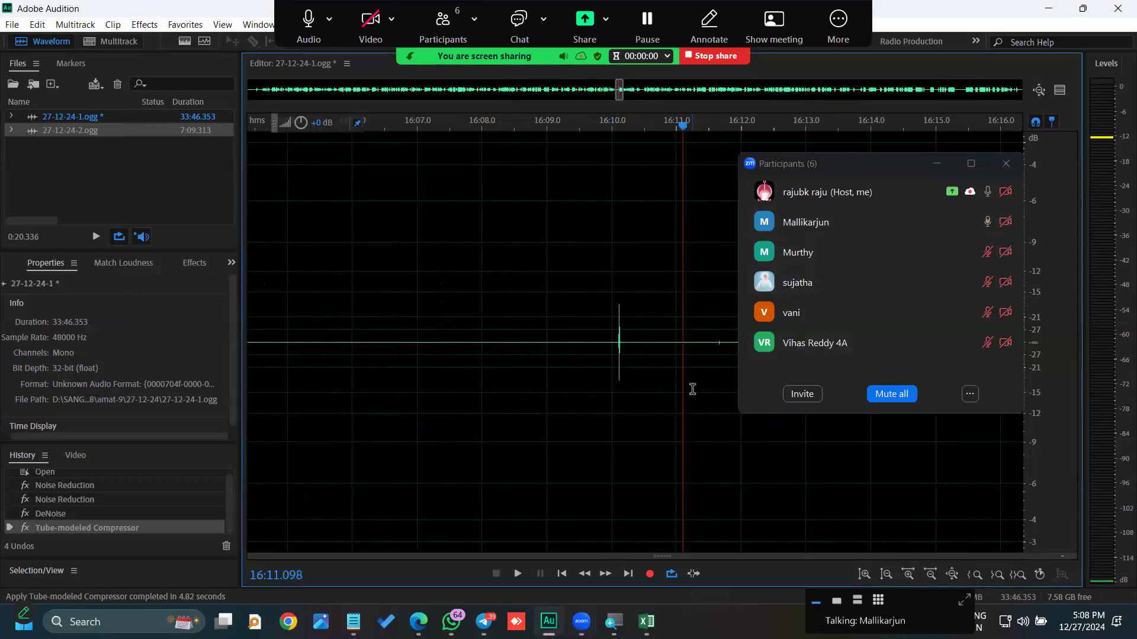
{"action": "scroll", "coordinate": [633, 377], "scroll_direction": "down", "scroll_amount": 3}
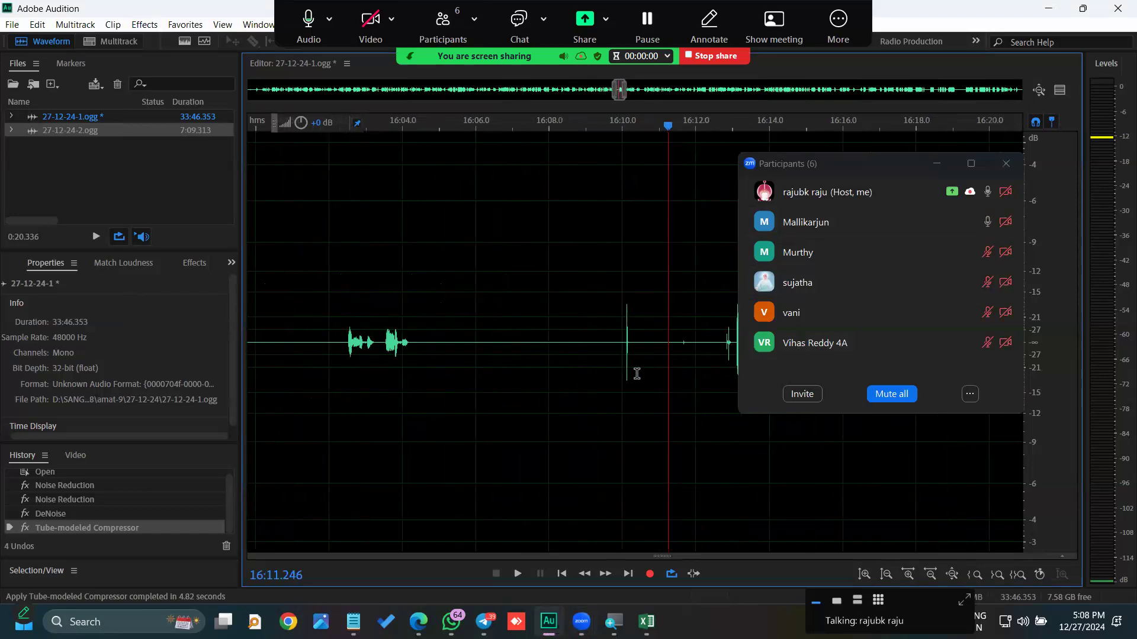
{"action": "scroll", "coordinate": [640, 349], "scroll_direction": "up", "scroll_amount": 10}
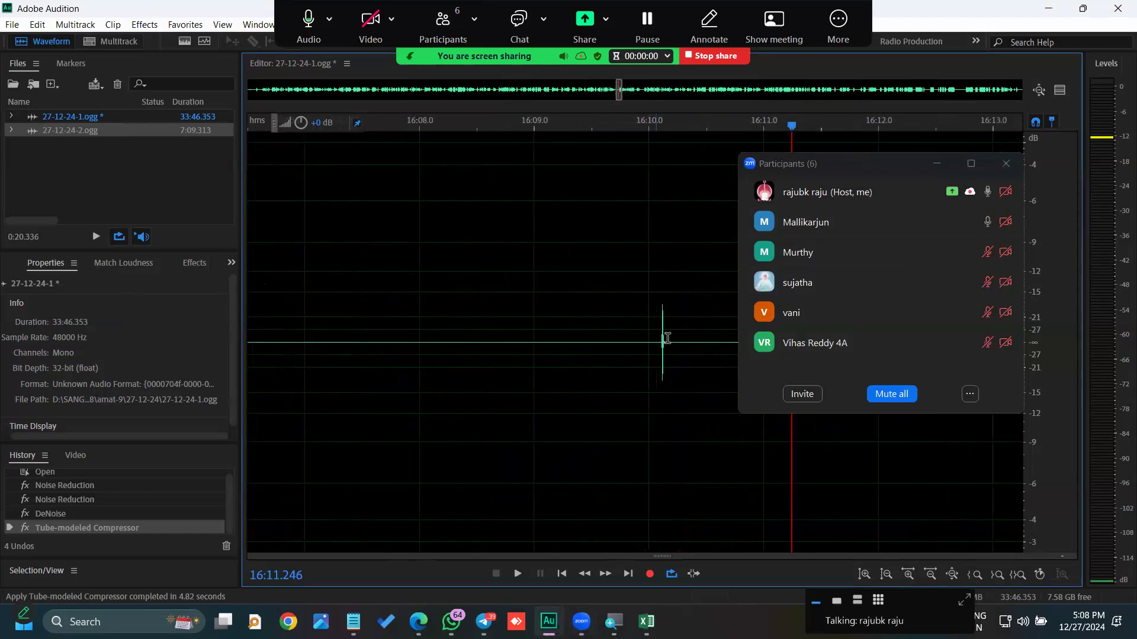
{"action": "scroll", "coordinate": [660, 348], "scroll_direction": "down", "scroll_amount": 6}
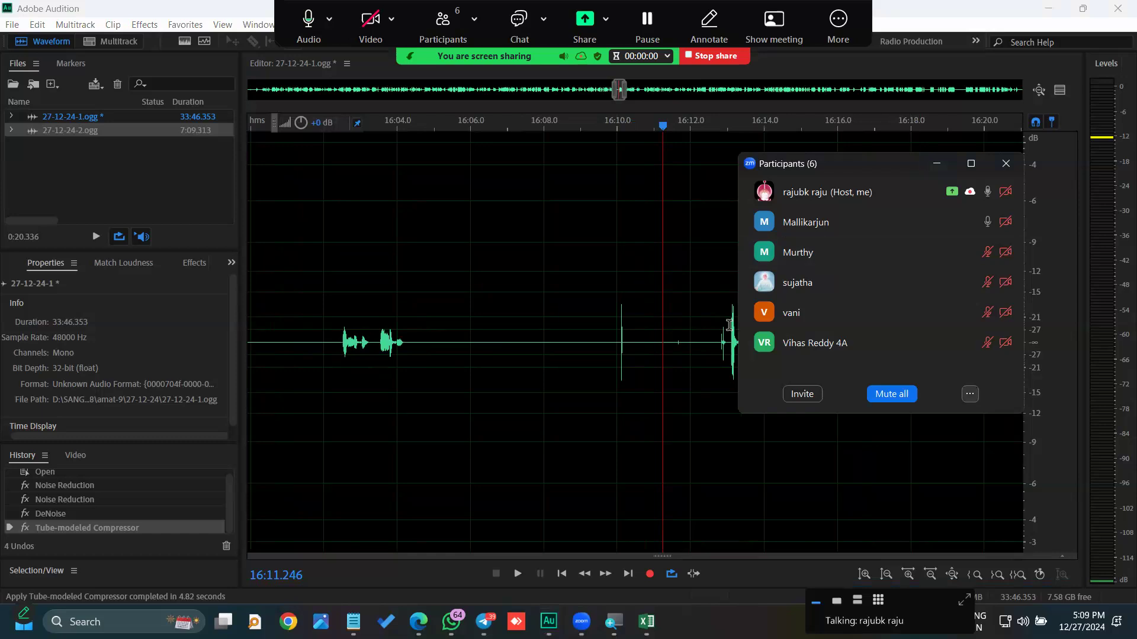
- Close the meeting's participants list and examine the compressed waveform from about 14:00 to 19:00
{"action": "left_click", "coordinate": [970, 394]}
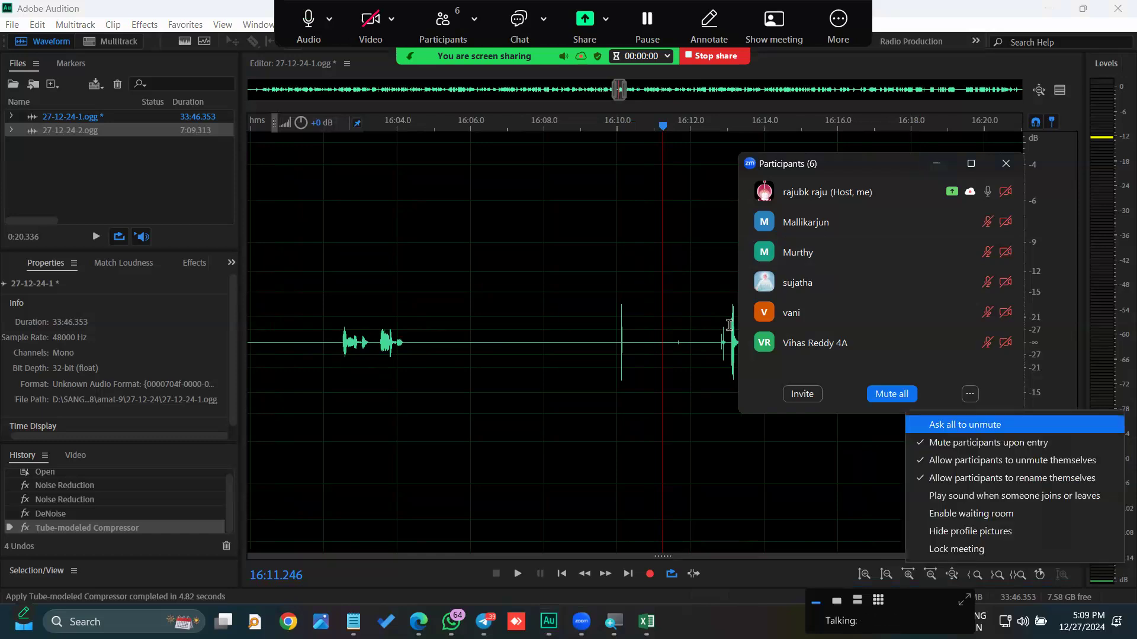
{"action": "left_click", "coordinate": [629, 434]}
{"action": "left_click", "coordinate": [1006, 163]}
{"action": "scroll", "coordinate": [646, 436], "scroll_direction": "down", "scroll_amount": 7}
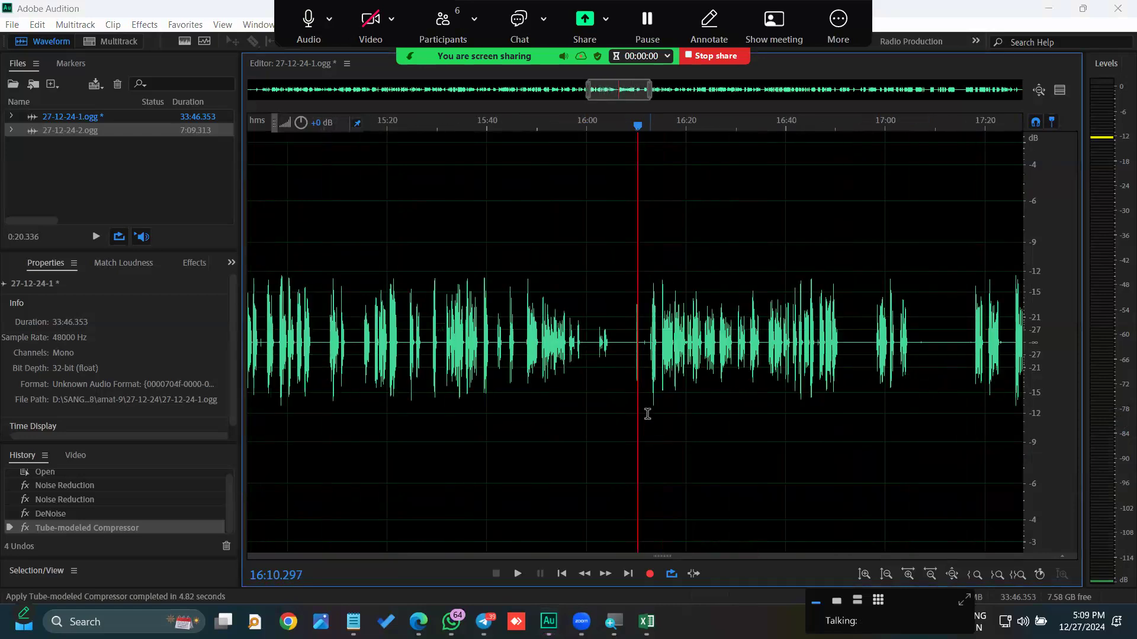
{"action": "scroll", "coordinate": [653, 423], "scroll_direction": "down", "scroll_amount": 2}
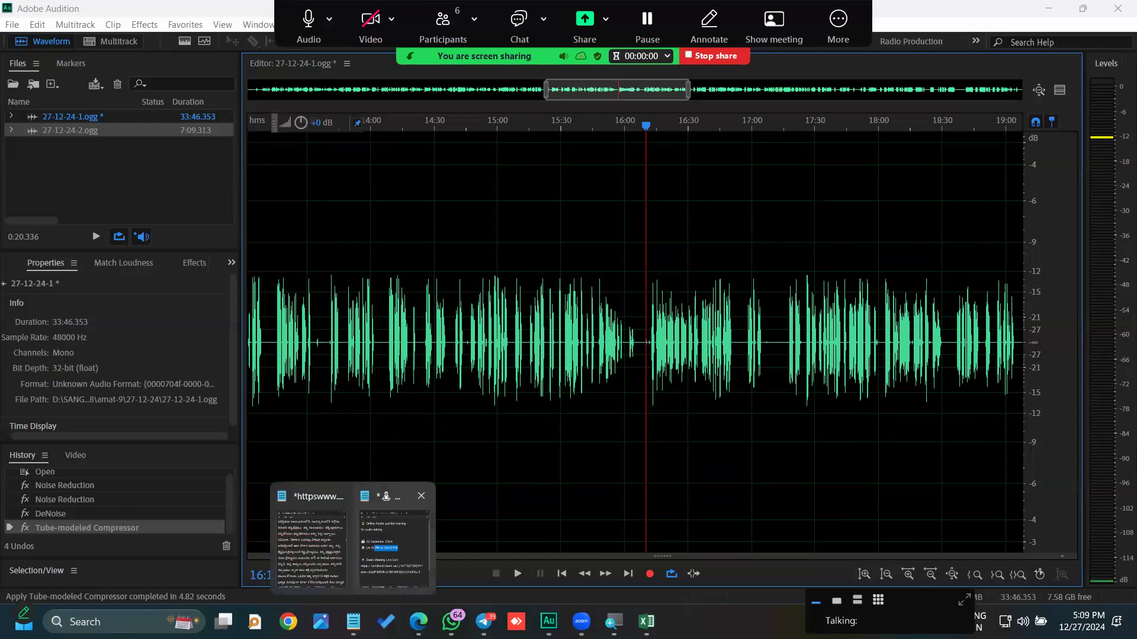
- Switch to the Excel training topics sheet and go through the Effects entries from De noise to History in C17:C21
{"action": "left_click", "coordinate": [646, 622]}
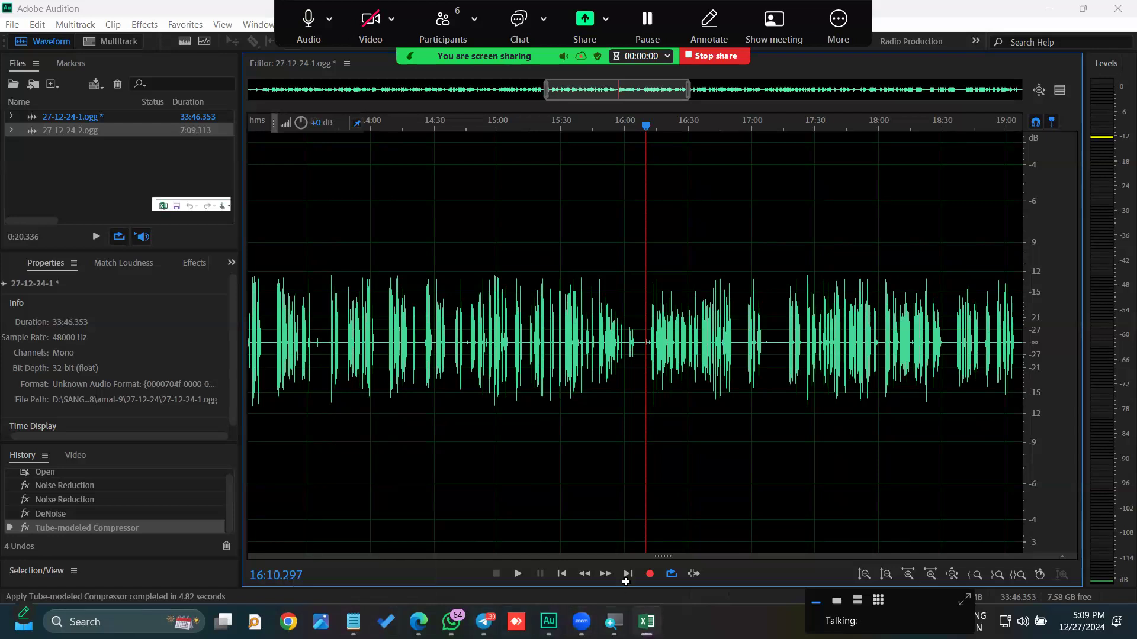
{"action": "left_click_drag", "start_coordinate": [192, 323], "coordinate": [229, 399]}
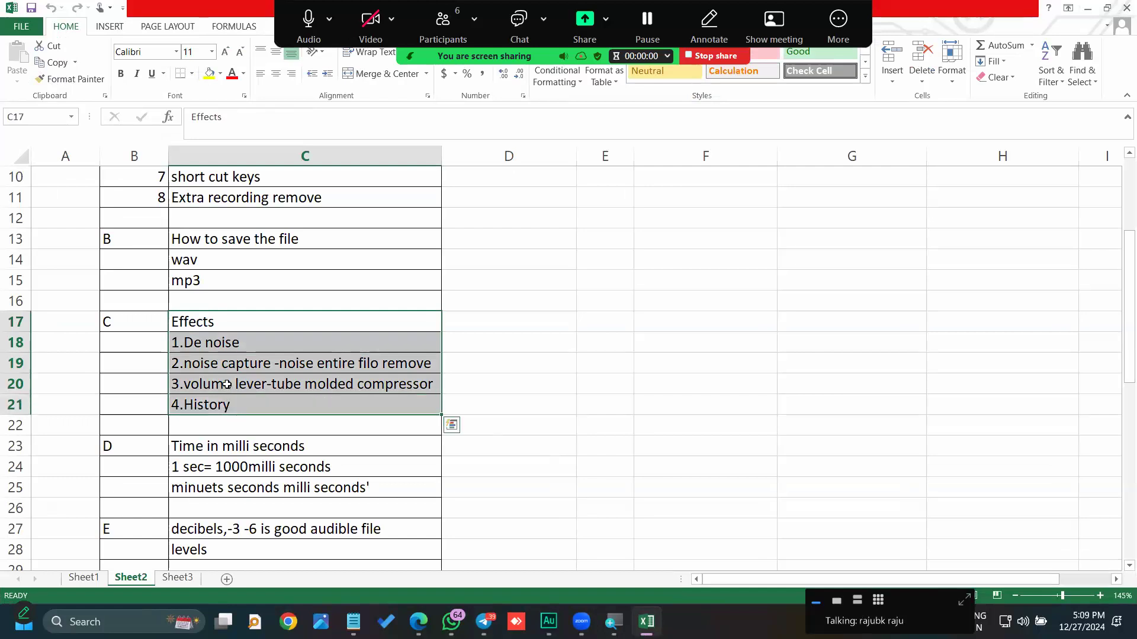
{"action": "scroll", "coordinate": [227, 384], "scroll_direction": "up", "scroll_amount": 4}
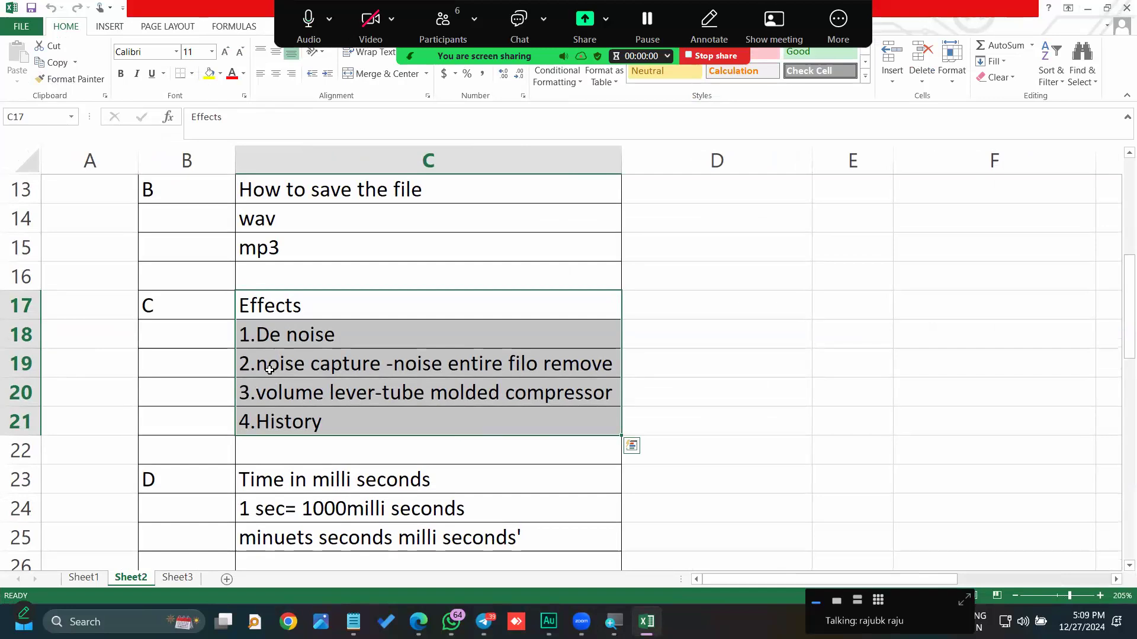
{"action": "left_click", "coordinate": [450, 367]}
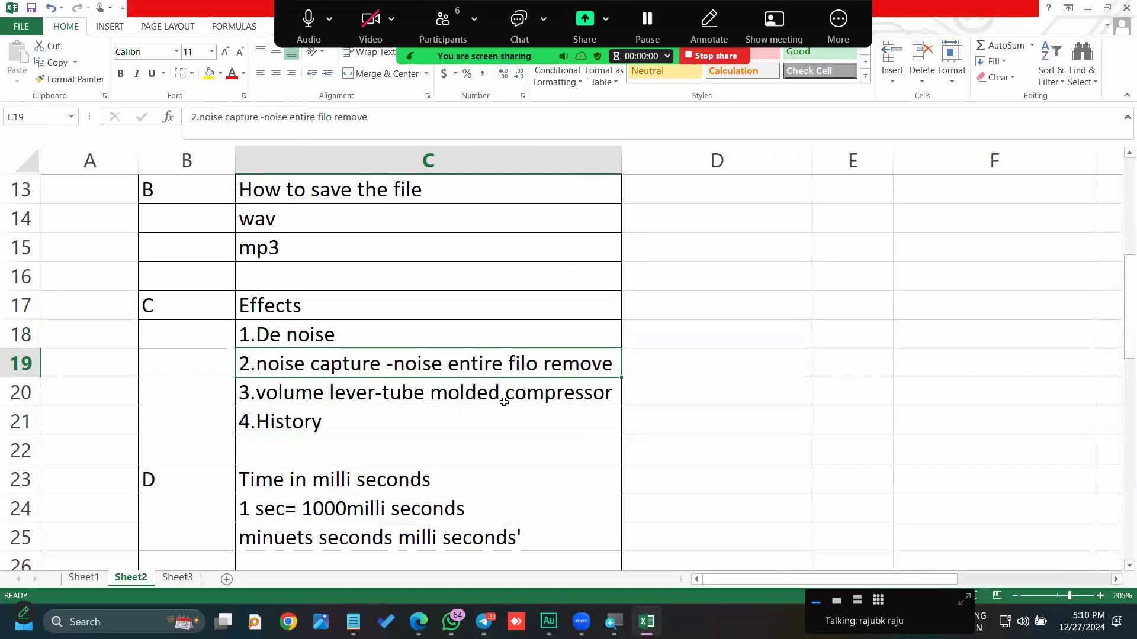
{"action": "left_click", "coordinate": [377, 400]}
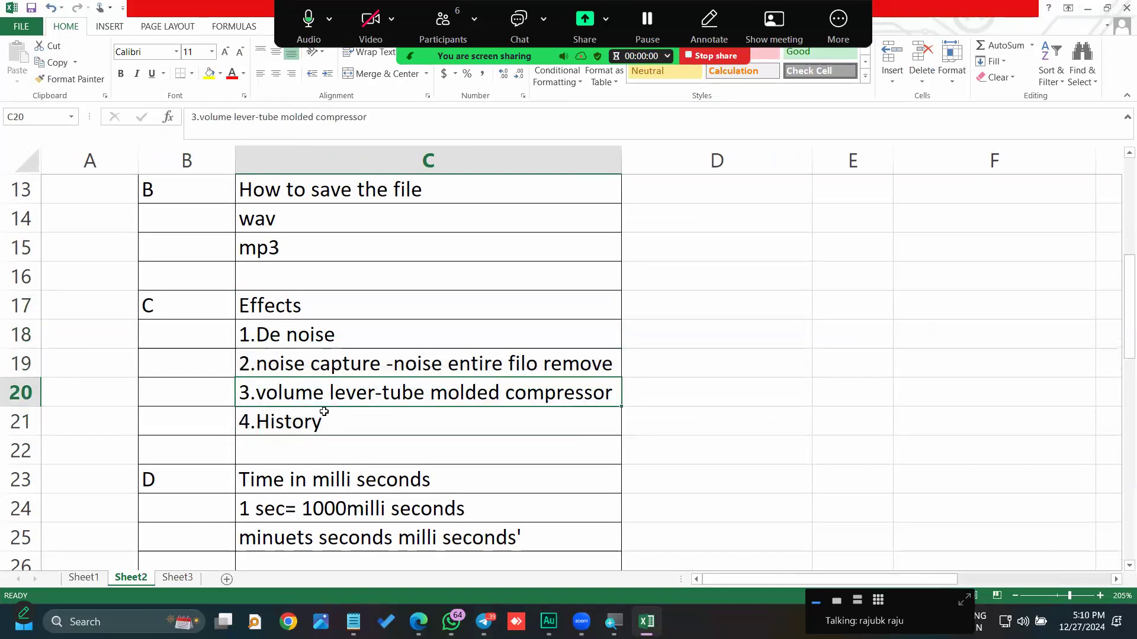
{"action": "left_click", "coordinate": [281, 421]}
{"action": "left_click_drag", "start_coordinate": [293, 334], "coordinate": [308, 386]}
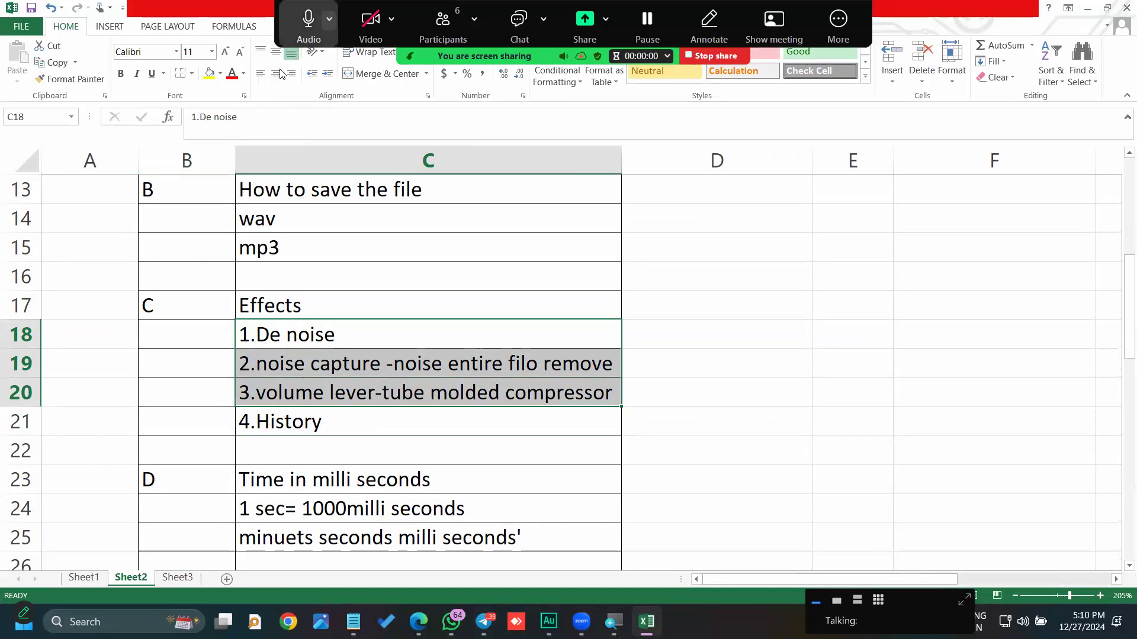
- Toggle the meeting microphone and show the participants in gallery view
{"action": "left_click", "coordinate": [307, 27]}
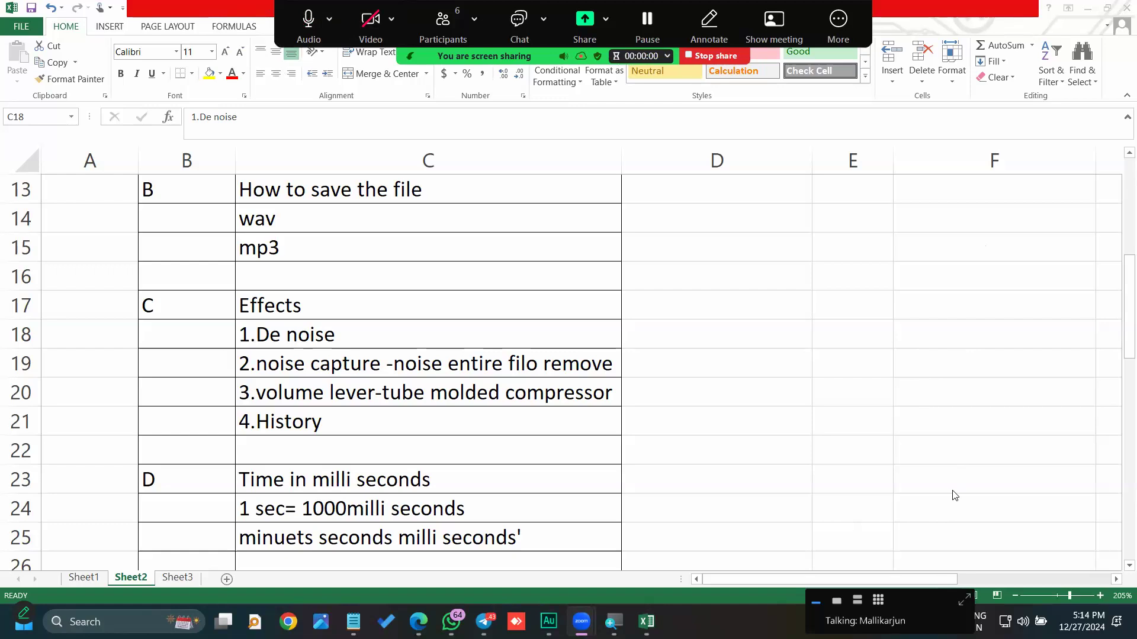
{"action": "left_click", "coordinate": [878, 600]}
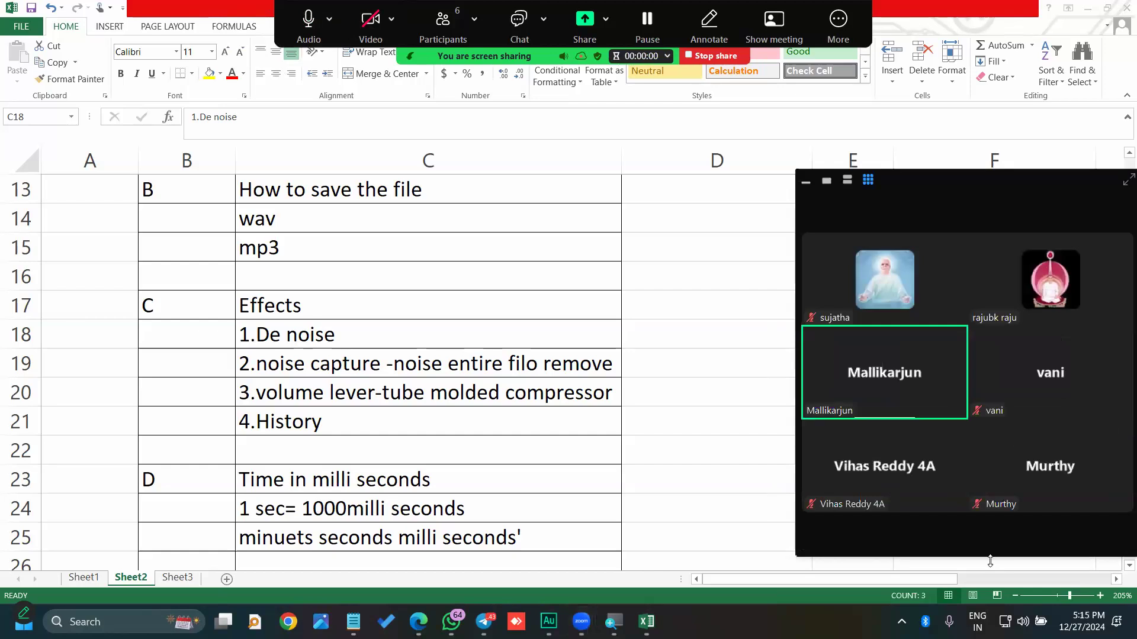
{"action": "left_click", "coordinate": [720, 192]}
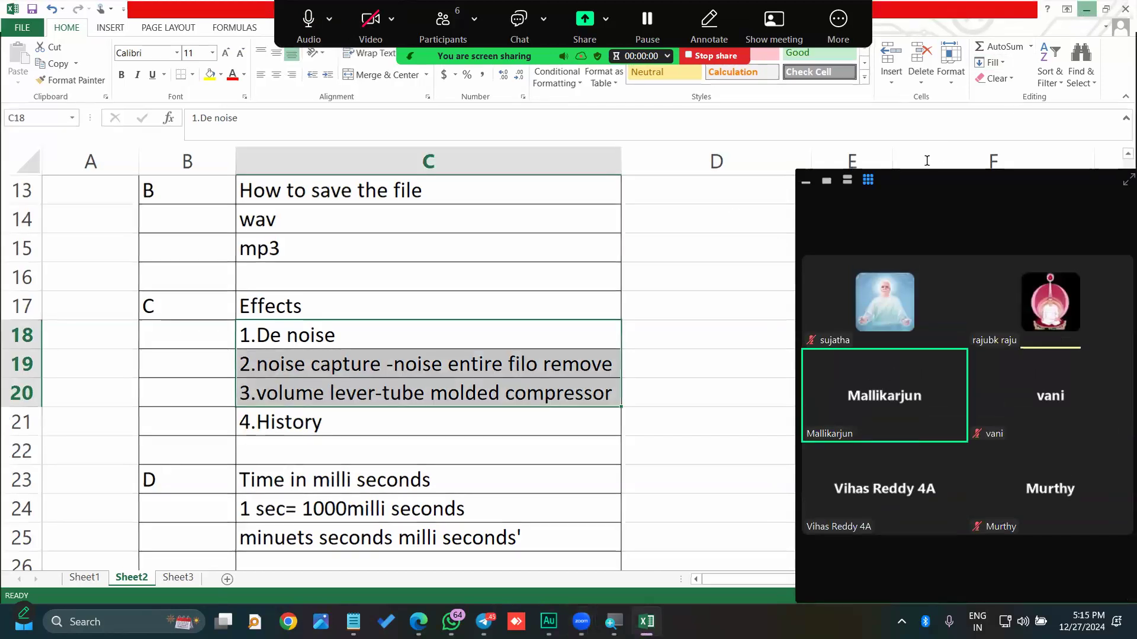
- Return to Adobe Audition, collapse the meeting's video gallery and look over the waveform from about 13:20 to 16:00
{"action": "left_click", "coordinate": [1088, 10]}
{"action": "left_click", "coordinate": [806, 181]}
{"action": "left_click", "coordinate": [581, 622]}
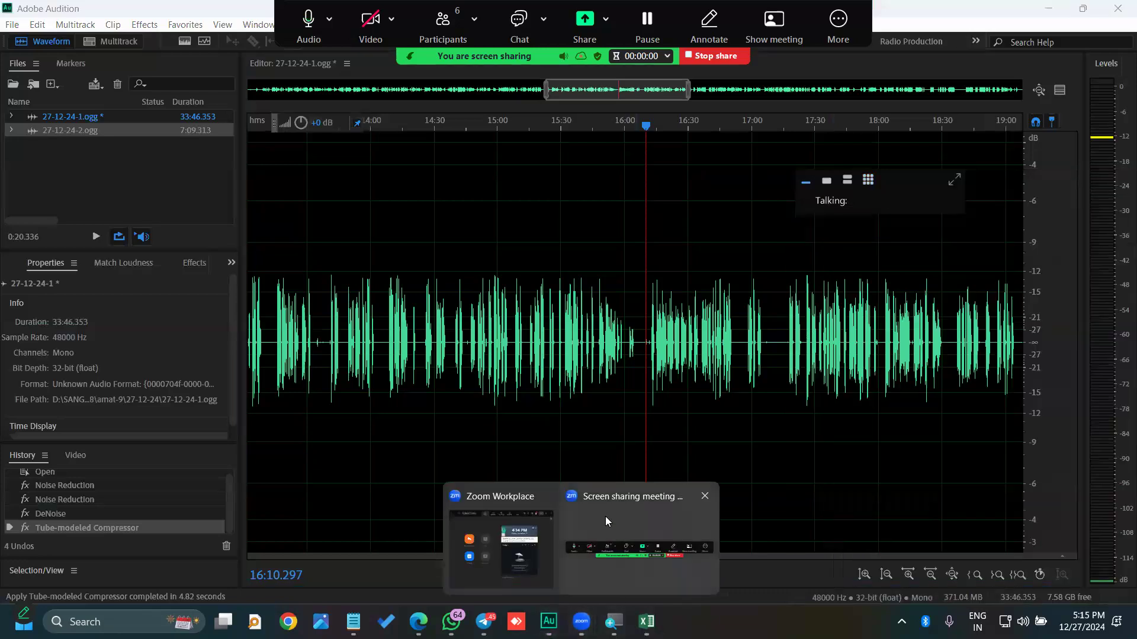
{"action": "left_click", "coordinate": [621, 400]}
{"action": "scroll", "coordinate": [385, 351], "scroll_direction": "up", "scroll_amount": 5}
{"action": "scroll", "coordinate": [621, 338], "scroll_direction": "down", "scroll_amount": 1}
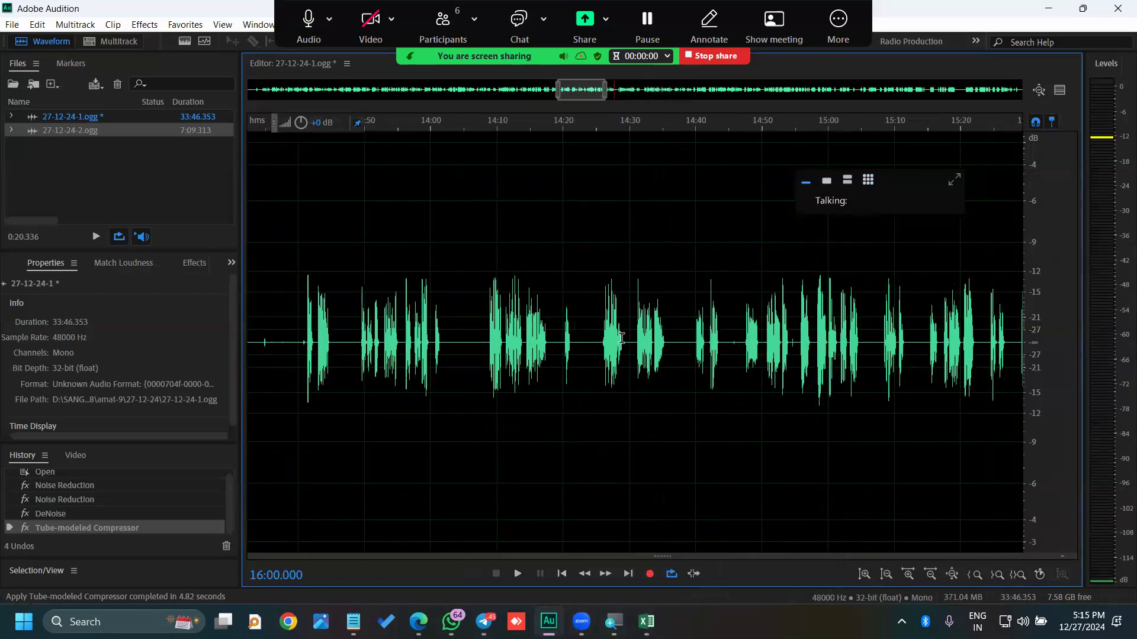
{"action": "scroll", "coordinate": [621, 338], "scroll_direction": "down", "scroll_amount": 2}
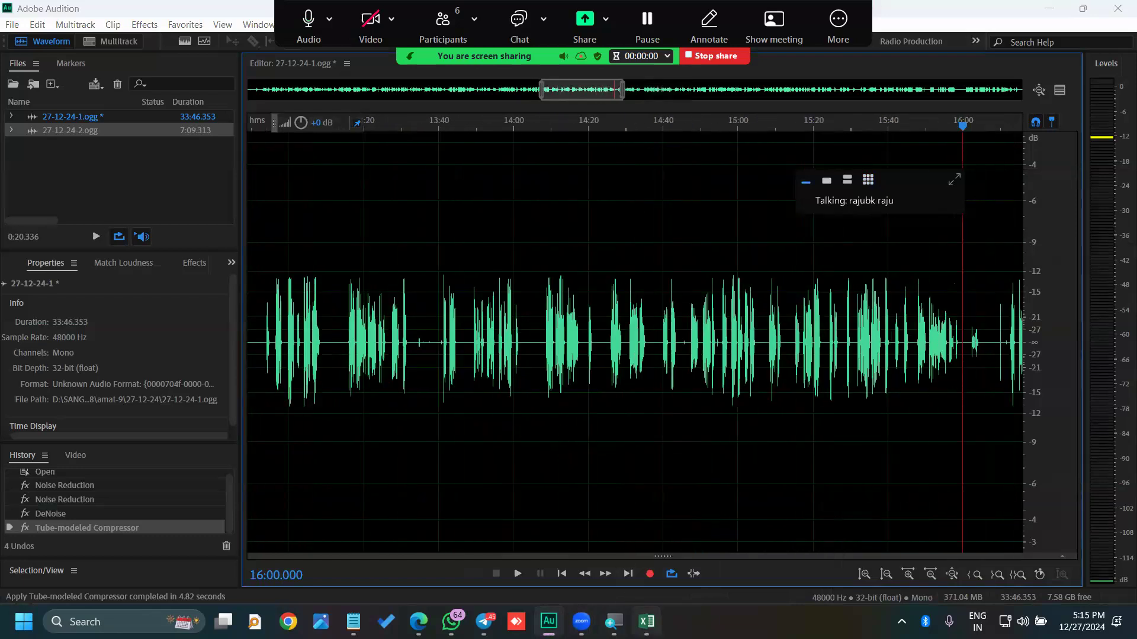
- Switch back to the Excel topics sheet and point out the De noise, noise capture and tube-modeled compressor entries
{"action": "key", "text": "alt+Tab"}
{"action": "left_click", "coordinate": [367, 338]}
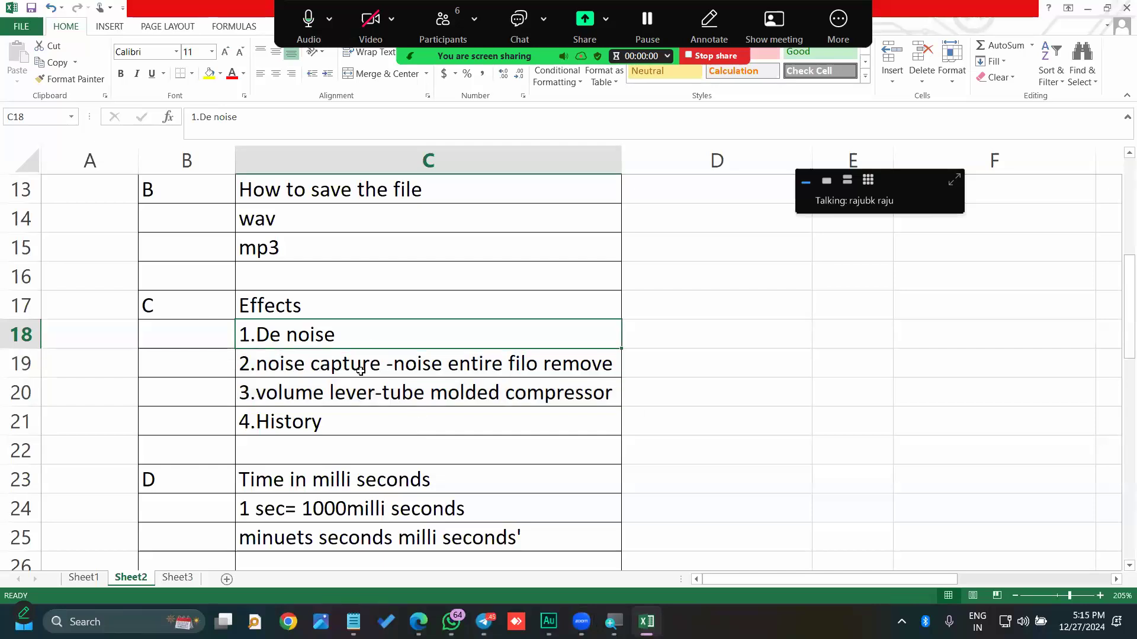
{"action": "left_click", "coordinate": [361, 371]}
{"action": "left_click", "coordinate": [365, 392]}
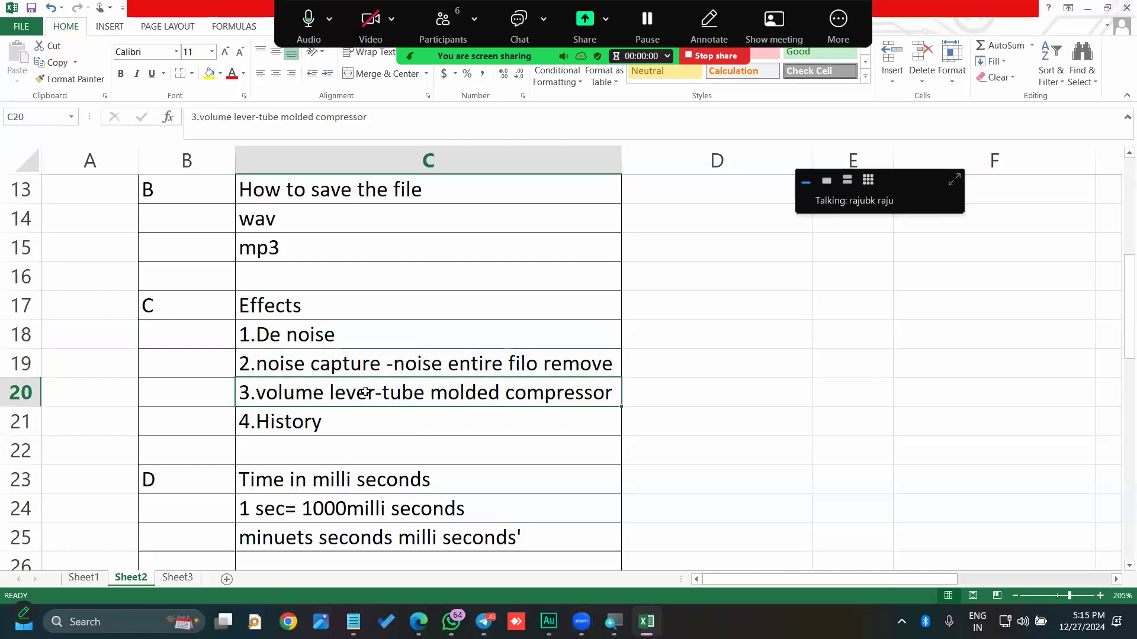
- Go through the section A topics one by one, from Inter face window to Extra recording remove
{"action": "scroll", "coordinate": [367, 393], "scroll_direction": "up", "scroll_amount": 4}
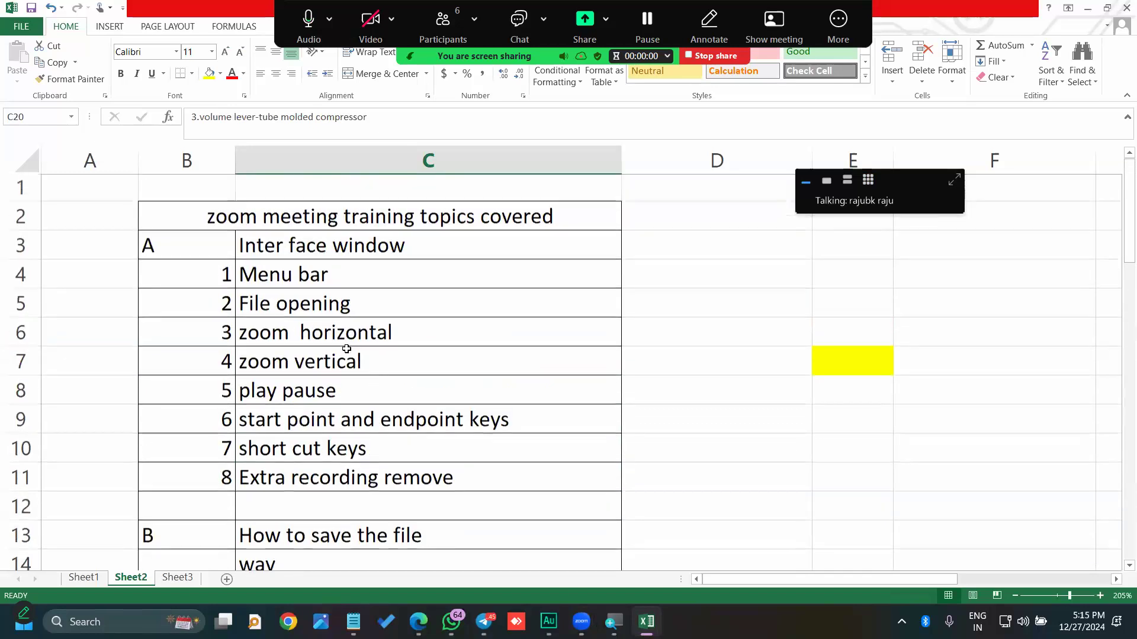
{"action": "left_click", "coordinate": [303, 249]}
{"action": "left_click", "coordinate": [303, 275]}
{"action": "left_click", "coordinate": [308, 304]}
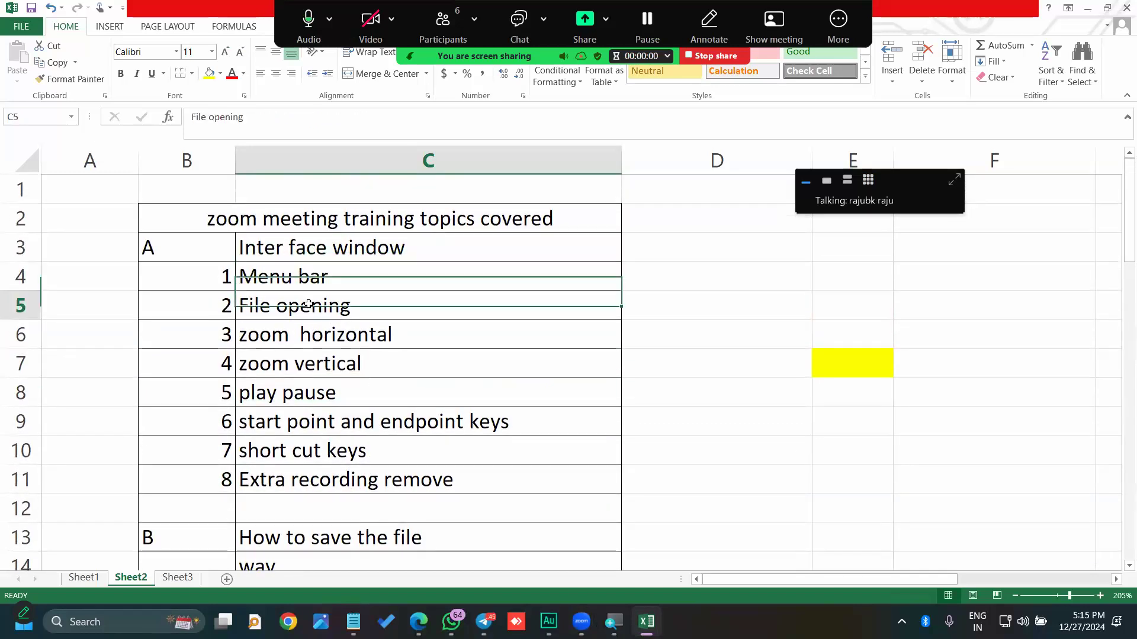
{"action": "left_click", "coordinate": [317, 335]}
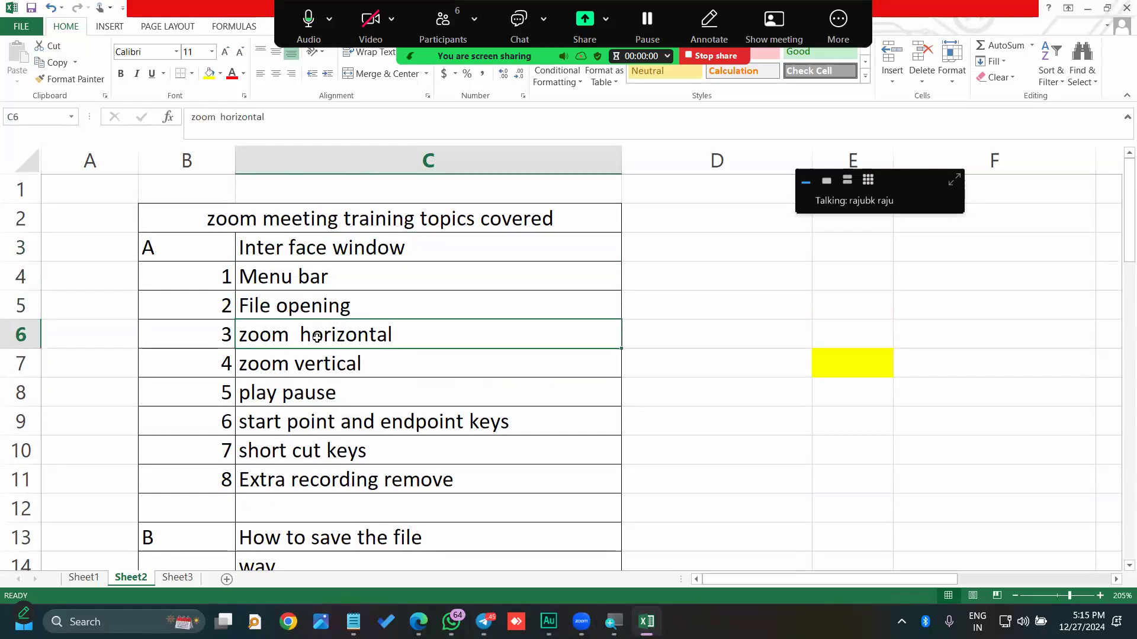
{"action": "left_click", "coordinate": [320, 368]}
{"action": "left_click", "coordinate": [326, 390]}
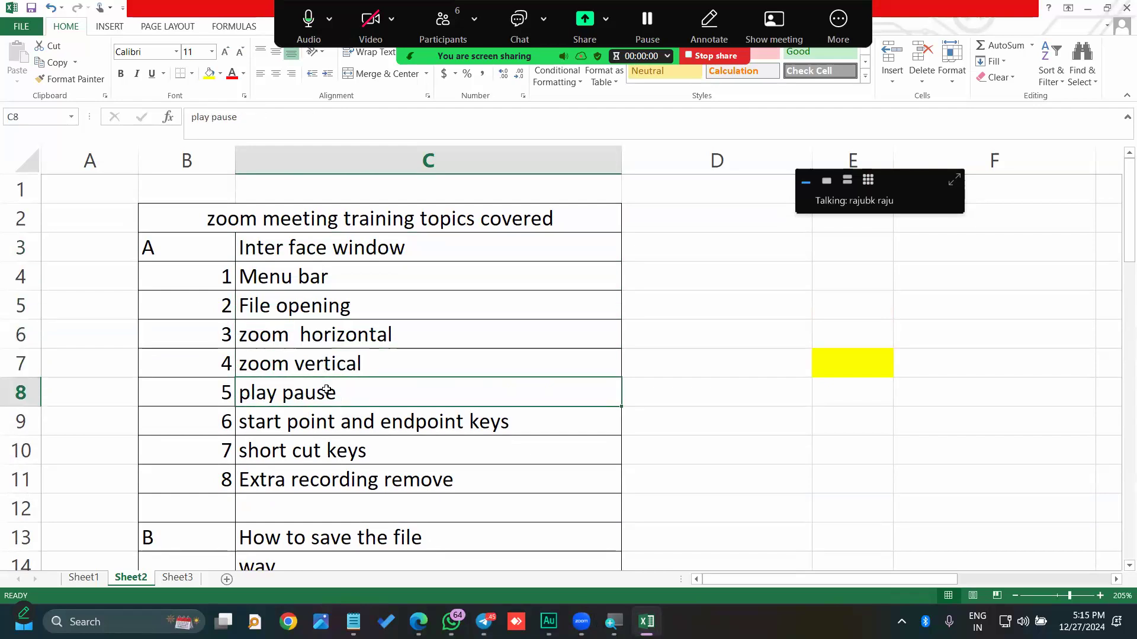
{"action": "scroll", "coordinate": [336, 396], "scroll_direction": "down", "scroll_amount": 1}
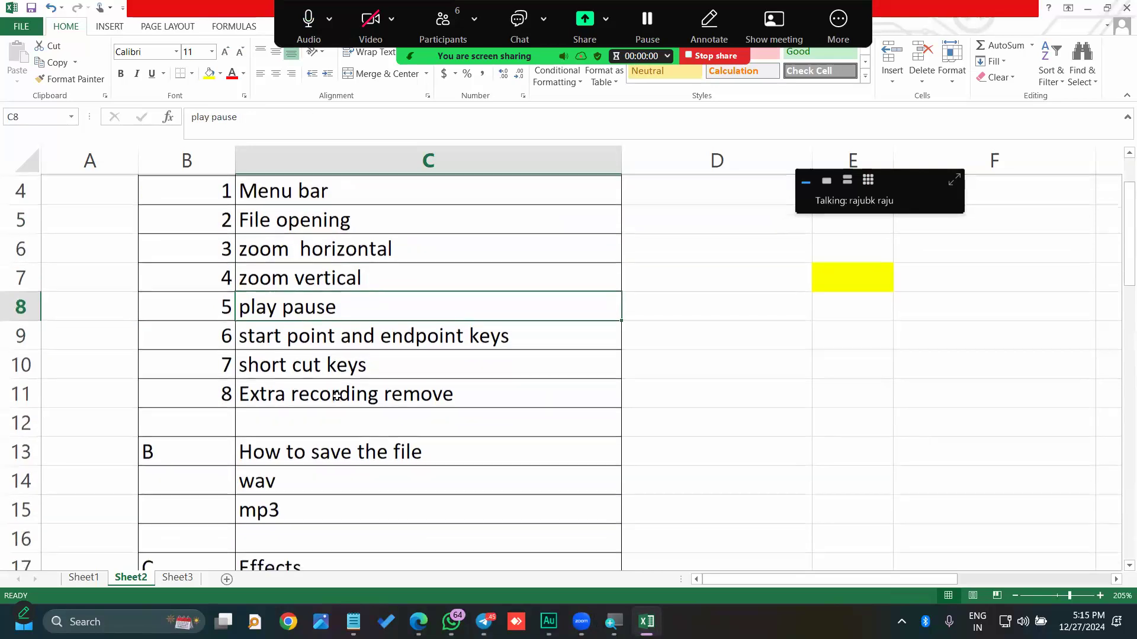
{"action": "left_click", "coordinate": [327, 341]}
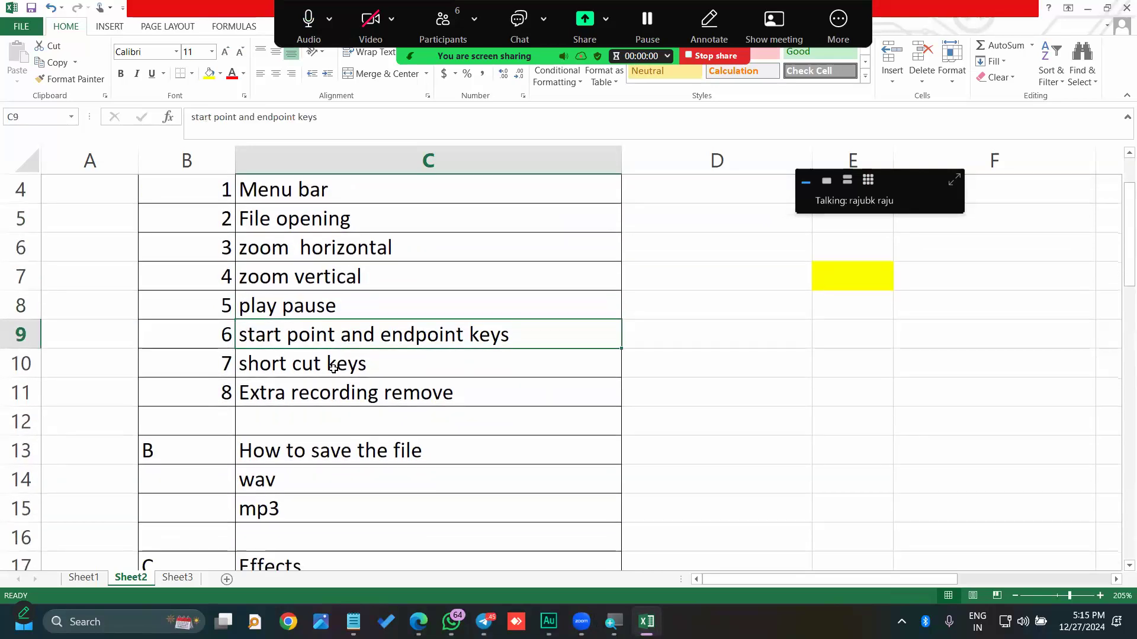
{"action": "left_click", "coordinate": [333, 368]}
{"action": "left_click", "coordinate": [344, 398]}
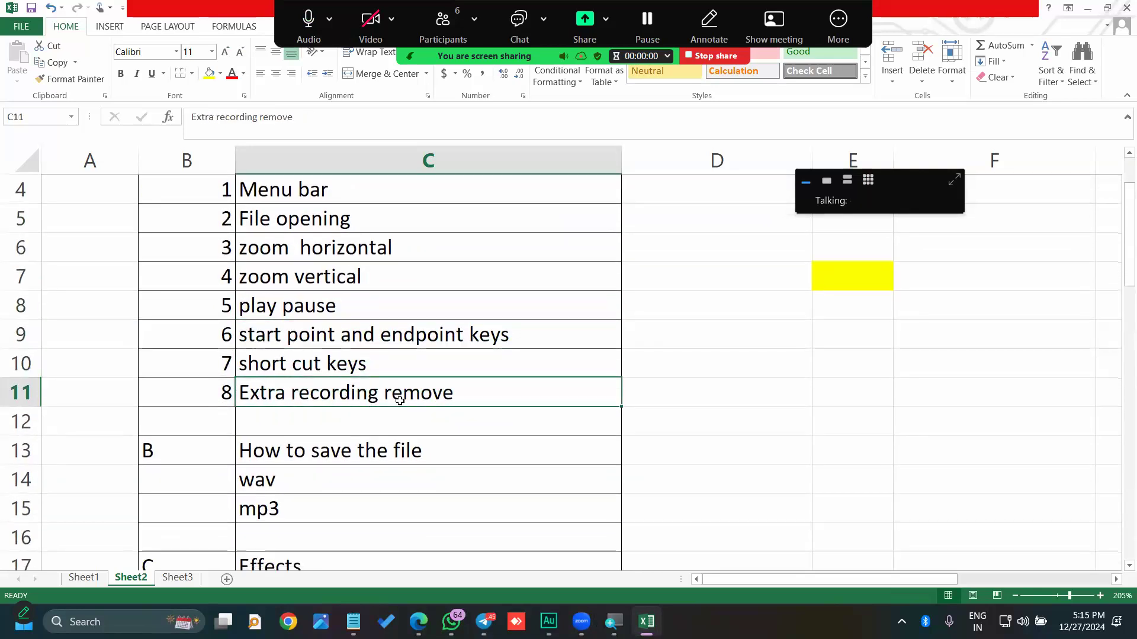
- Highlight the wav and mp3 entries under How to save the file in section B
{"action": "scroll", "coordinate": [450, 395], "scroll_direction": "down", "scroll_amount": 2}
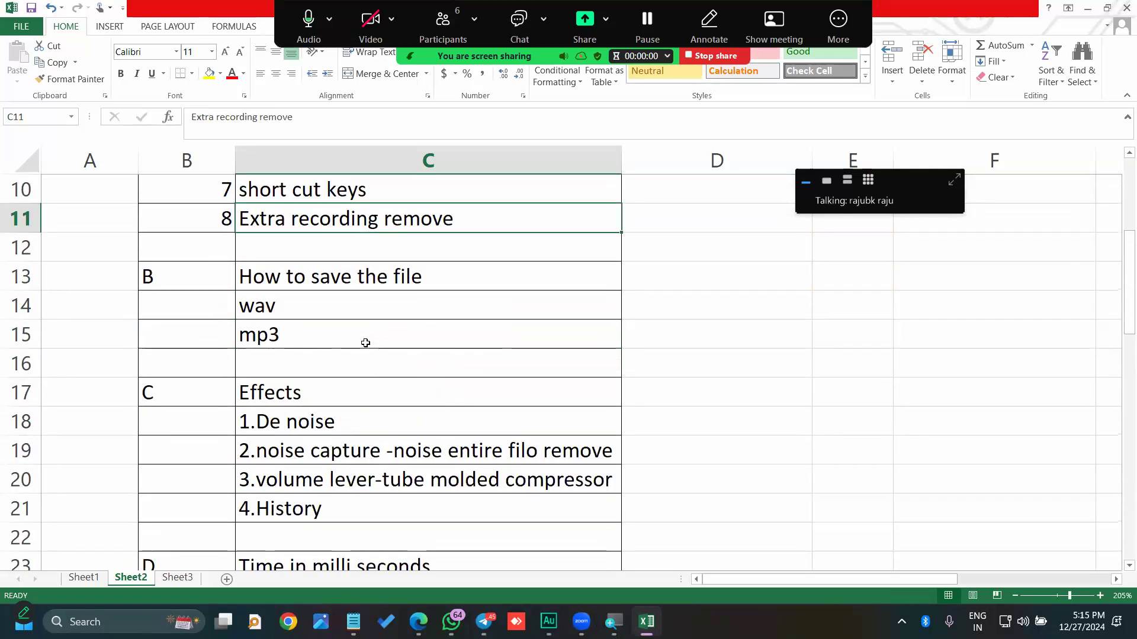
{"action": "left_click_drag", "start_coordinate": [355, 307], "coordinate": [405, 326]}
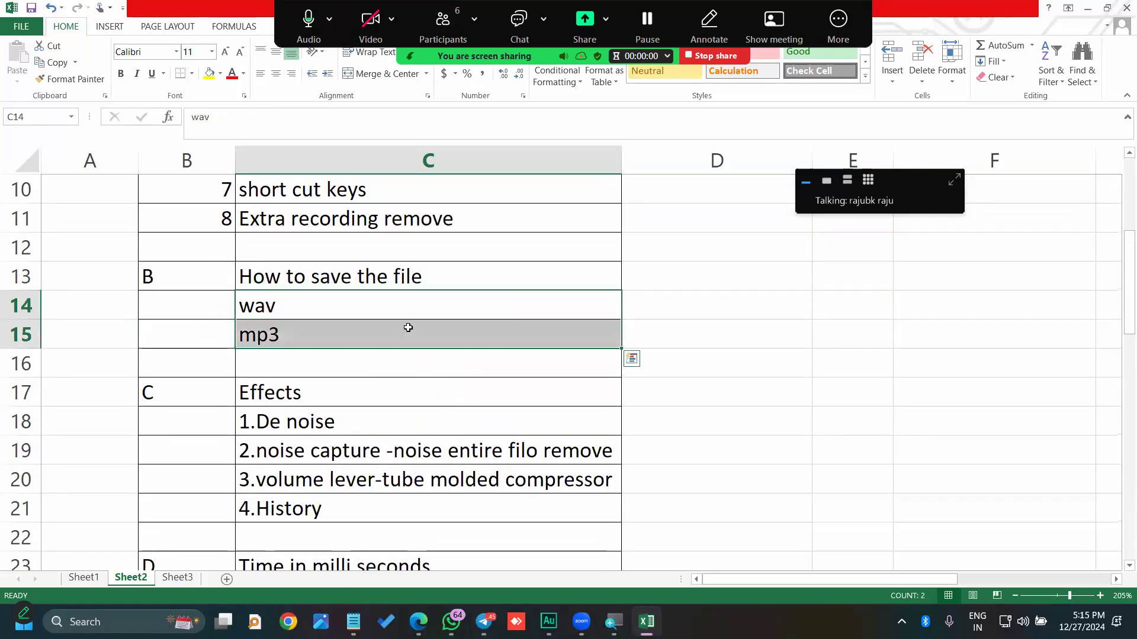
{"action": "left_click", "coordinate": [591, 294]}
- Return to Adobe Audition and start saving the processed recording as 27-12-24-1.mp3 in the MP3 Audio format
{"action": "left_click", "coordinate": [1085, 8]}
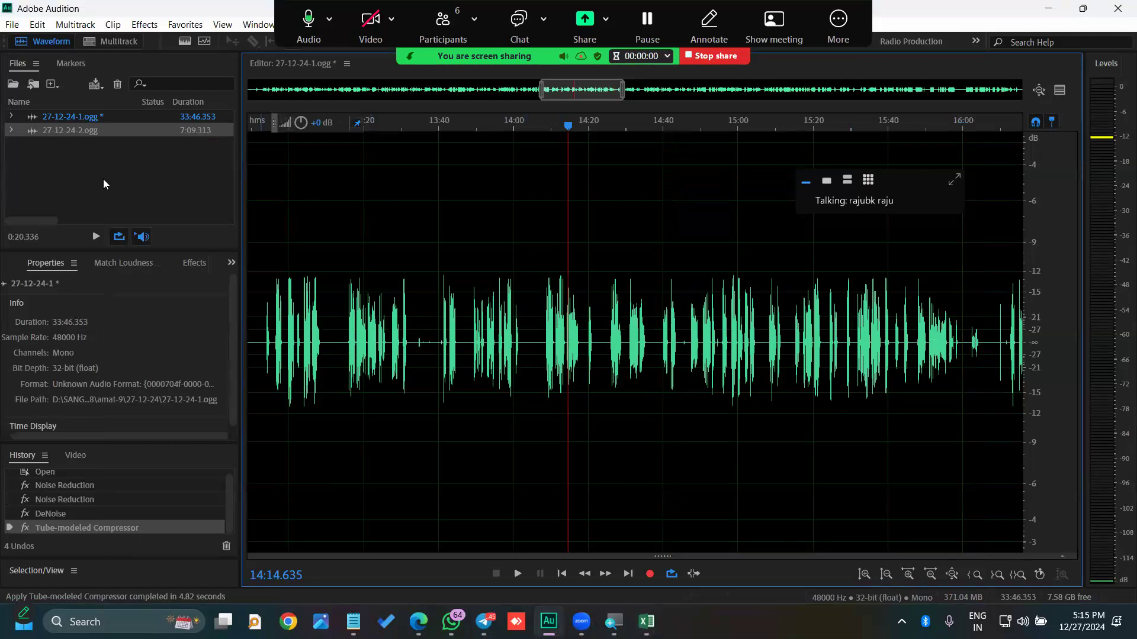
{"action": "left_click", "coordinate": [13, 25]}
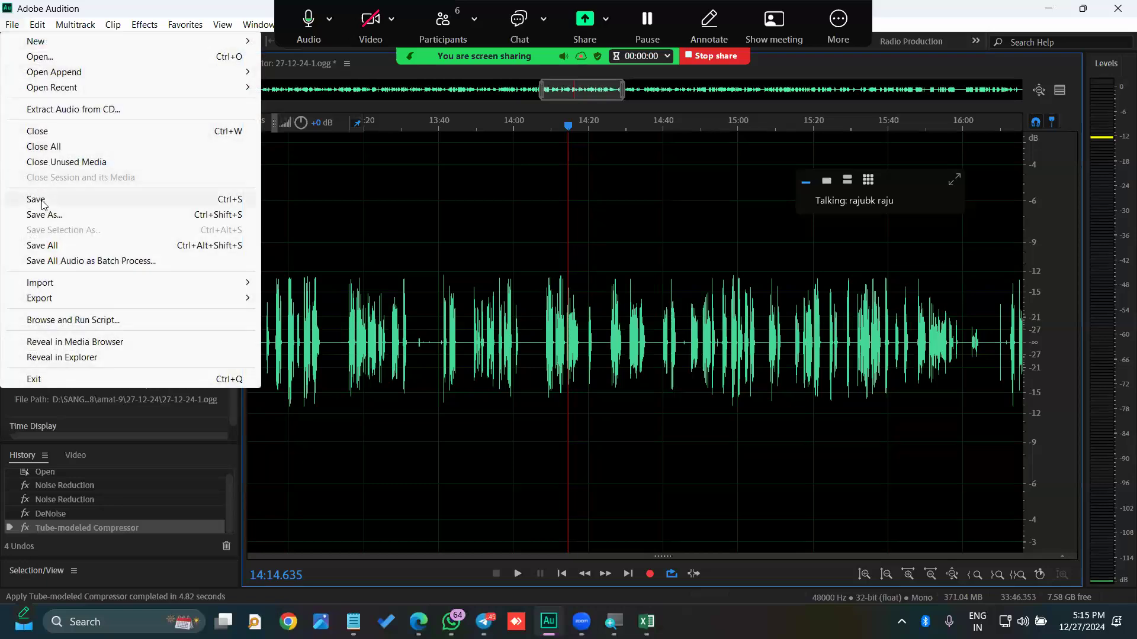
{"action": "left_click", "coordinate": [37, 200]}
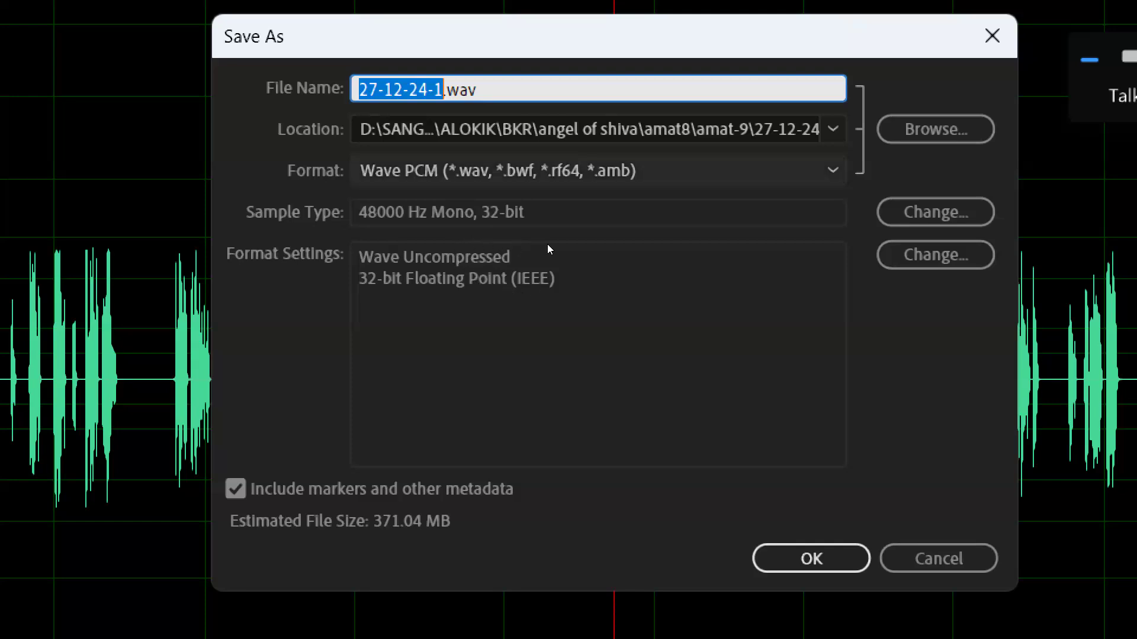
{"action": "left_click", "coordinate": [547, 171]}
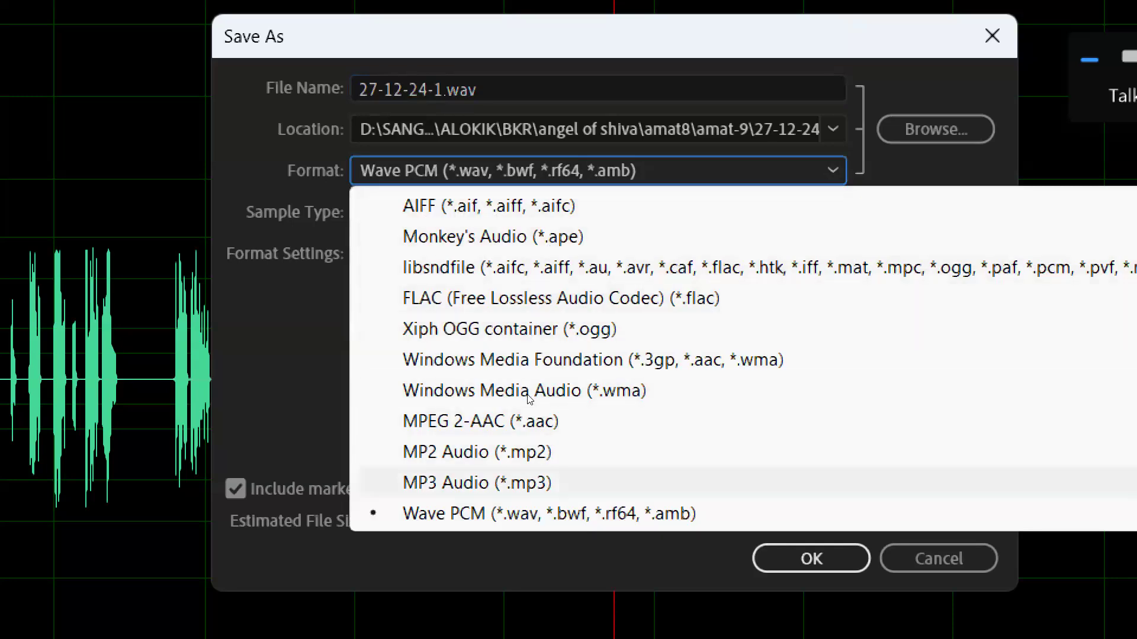
{"action": "left_click", "coordinate": [529, 483]}
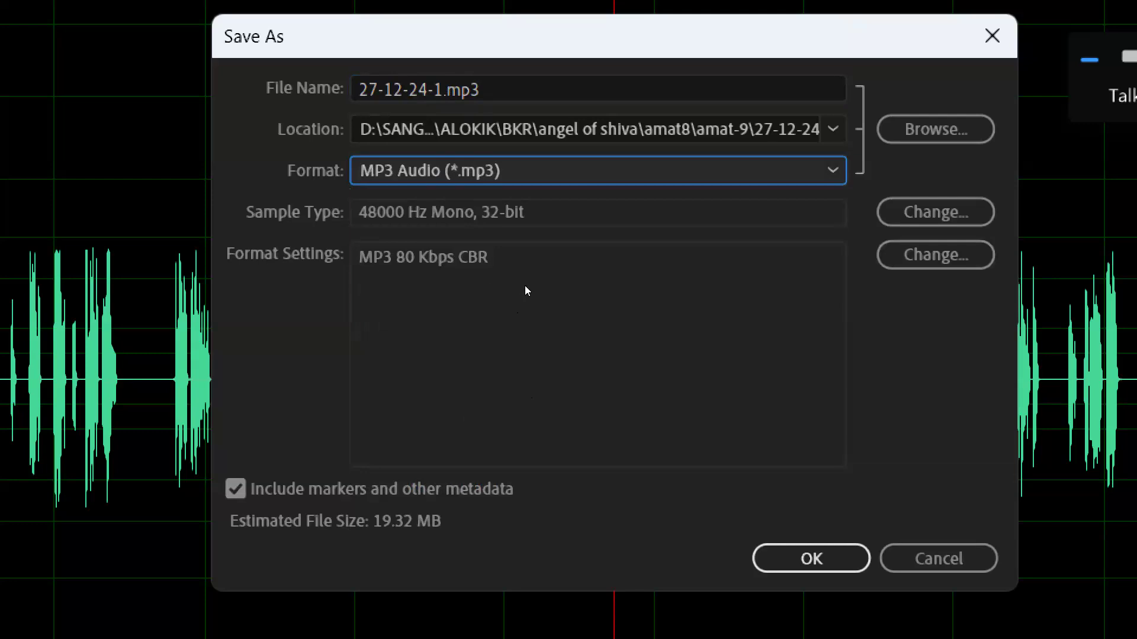
- Set the MP3 format to a constant bitrate of 56 Kbps (48000 Hz)
{"action": "left_click", "coordinate": [935, 254]}
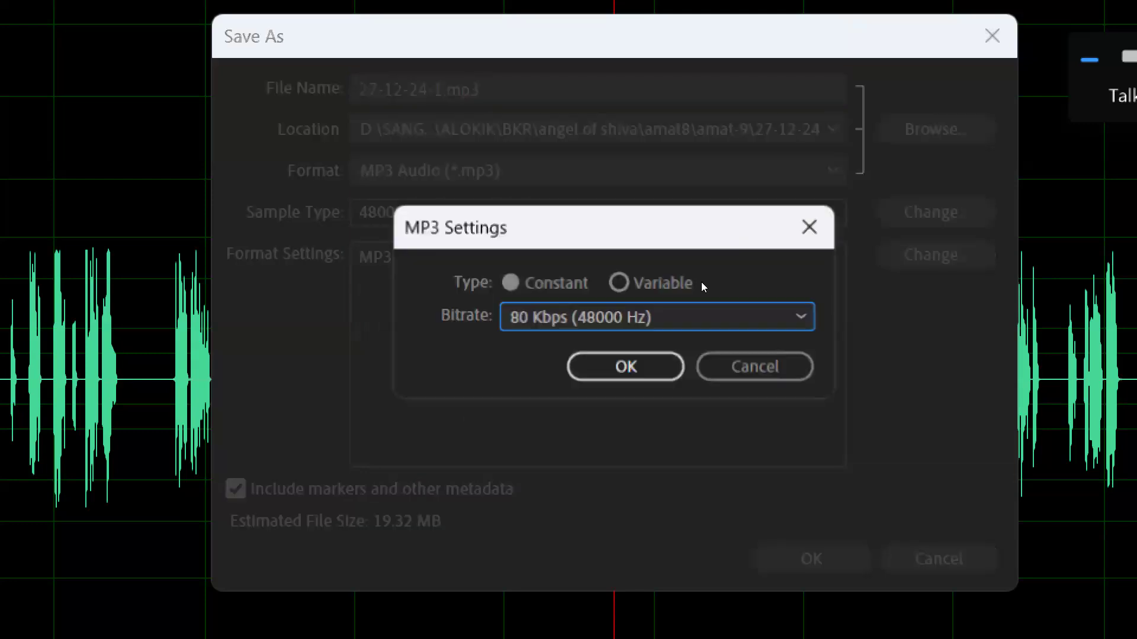
{"action": "left_click", "coordinate": [756, 367]}
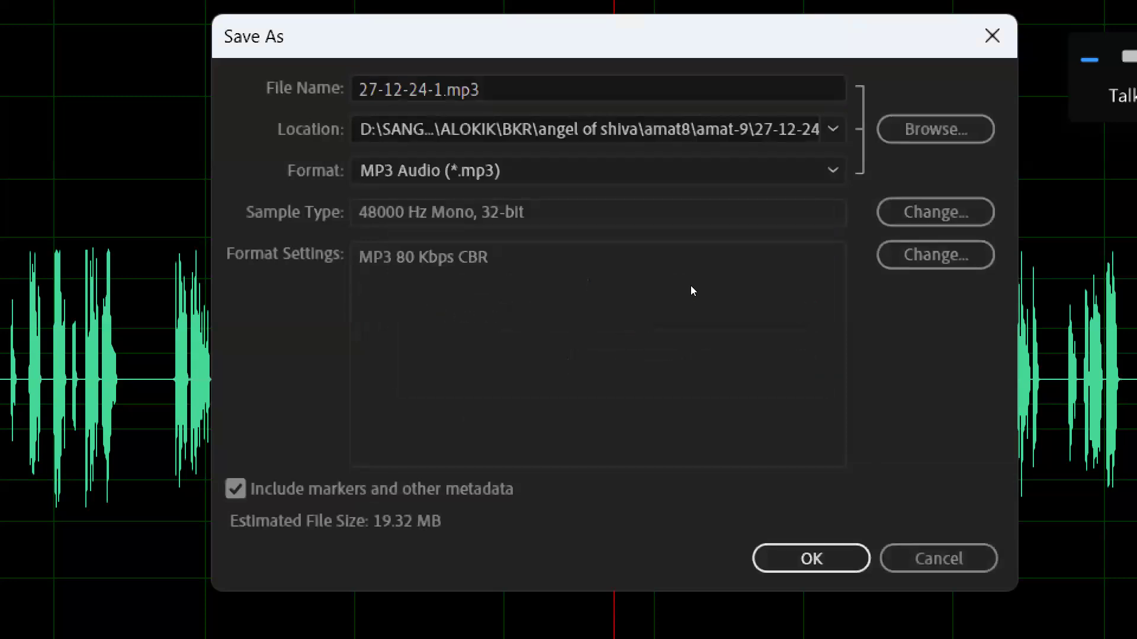
{"action": "left_click", "coordinate": [936, 255]}
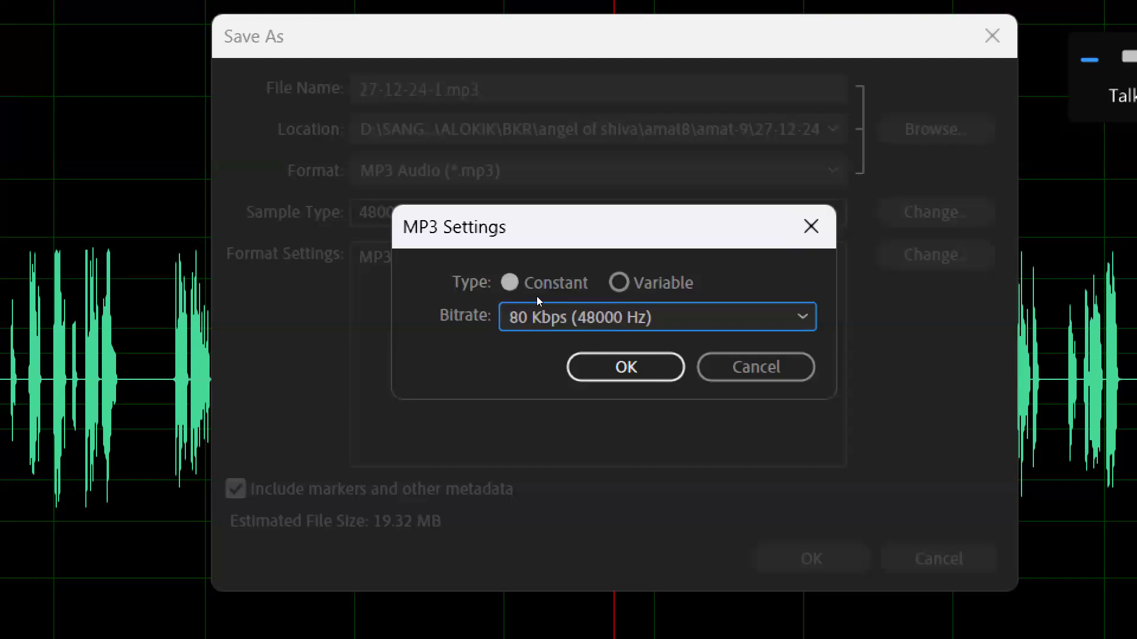
{"action": "left_click", "coordinate": [543, 314]}
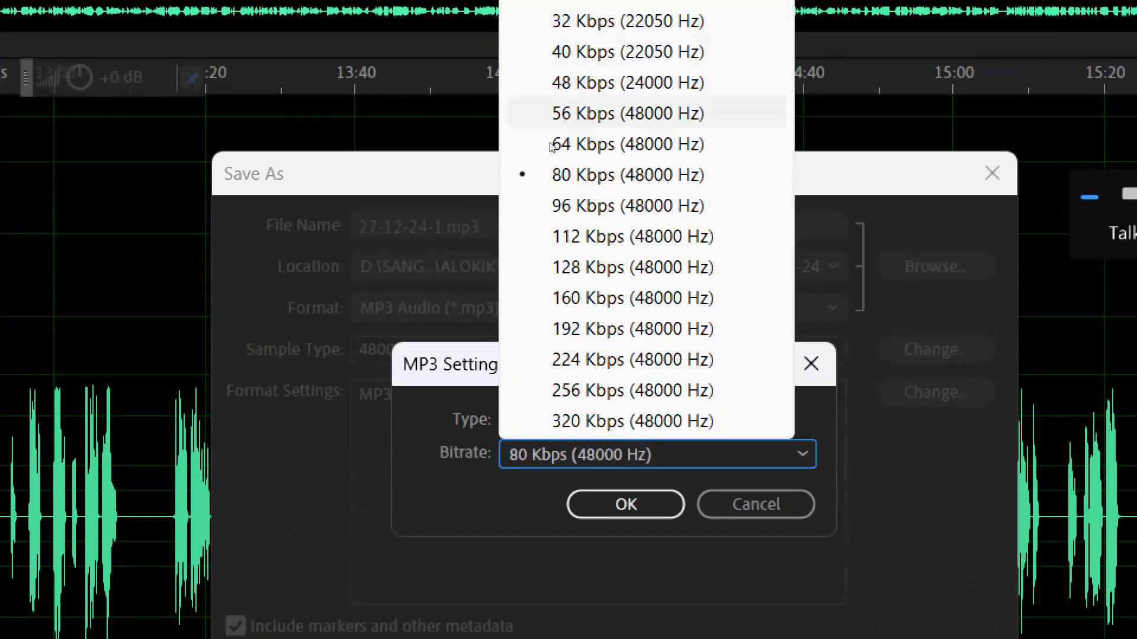
{"action": "left_click", "coordinate": [551, 119]}
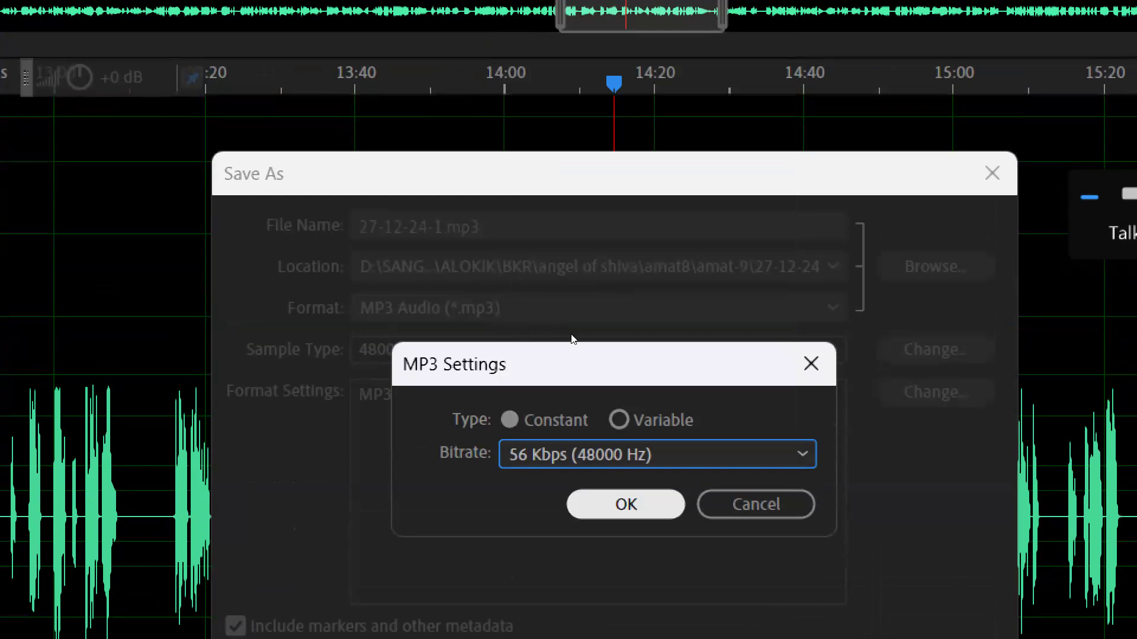
{"action": "key", "text": "Return"}
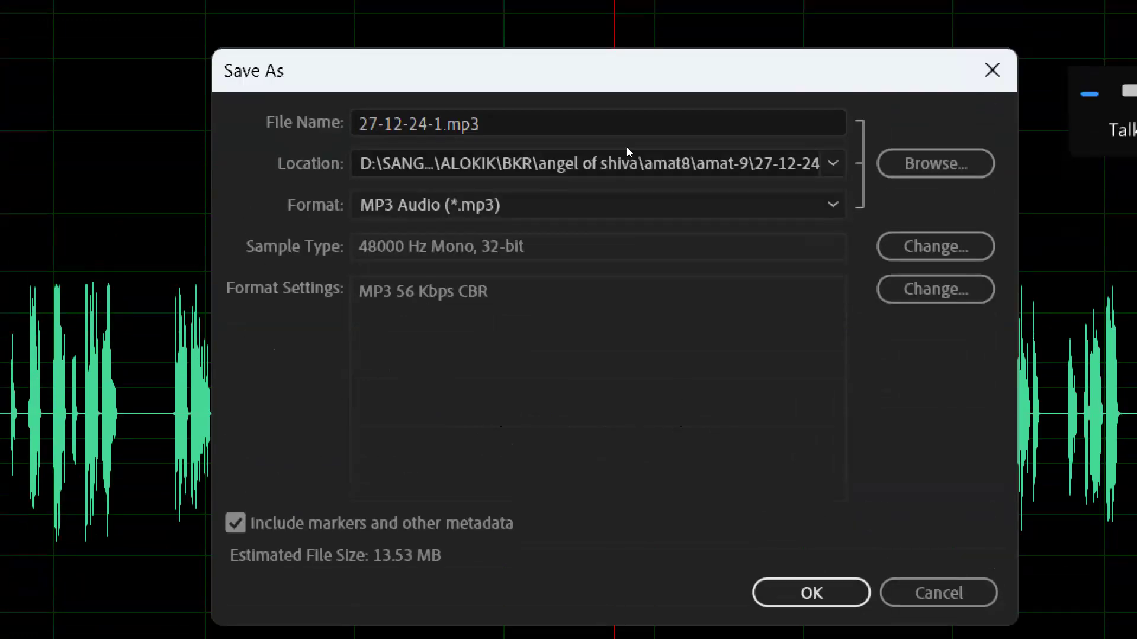
- Point out the file name and save location for 27-12-24-1.mp3, and close the Save As dialog without saving
{"action": "left_click_drag", "start_coordinate": [360, 127], "coordinate": [482, 127]}
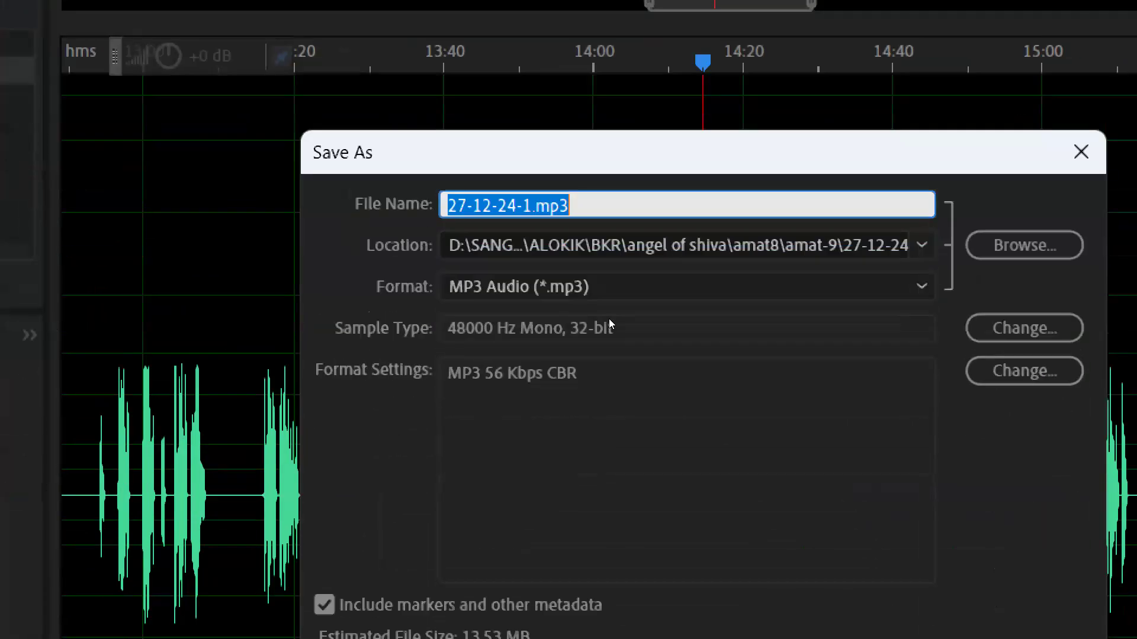
{"action": "left_click", "coordinate": [518, 234]}
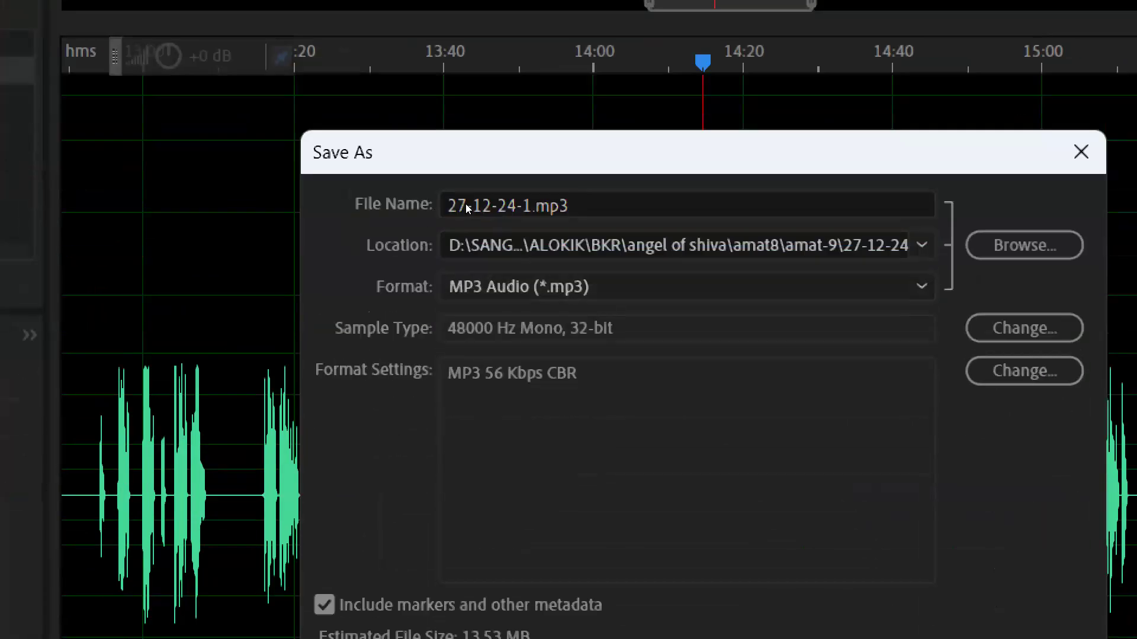
{"action": "left_click_drag", "start_coordinate": [442, 196], "coordinate": [568, 206]}
{"action": "key", "text": "Return"}
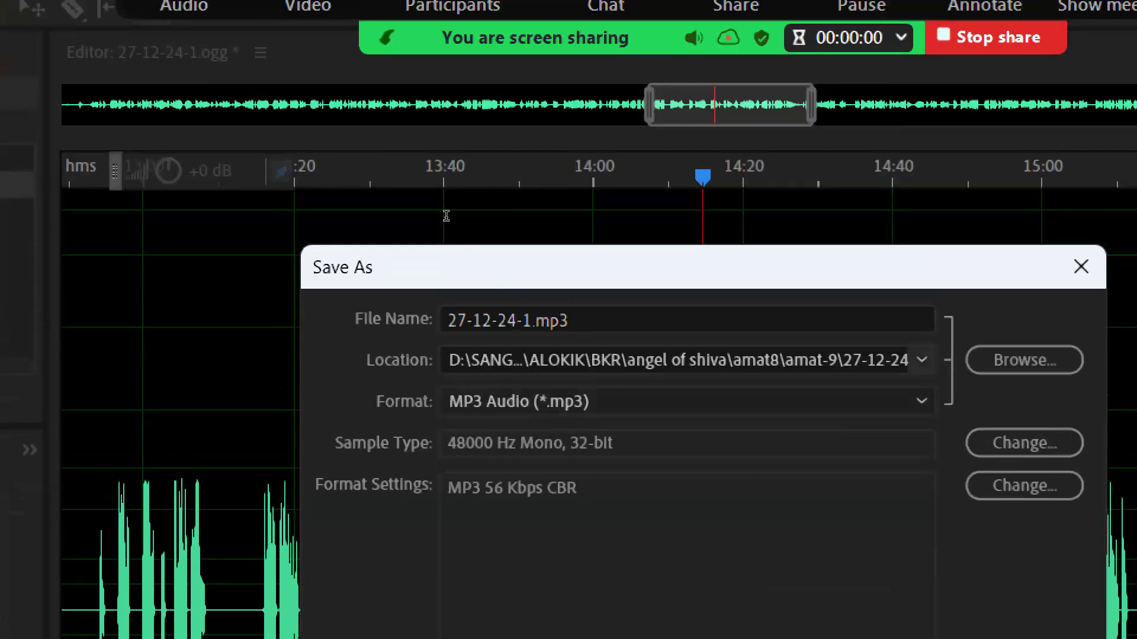
{"action": "key", "text": "Tab"}
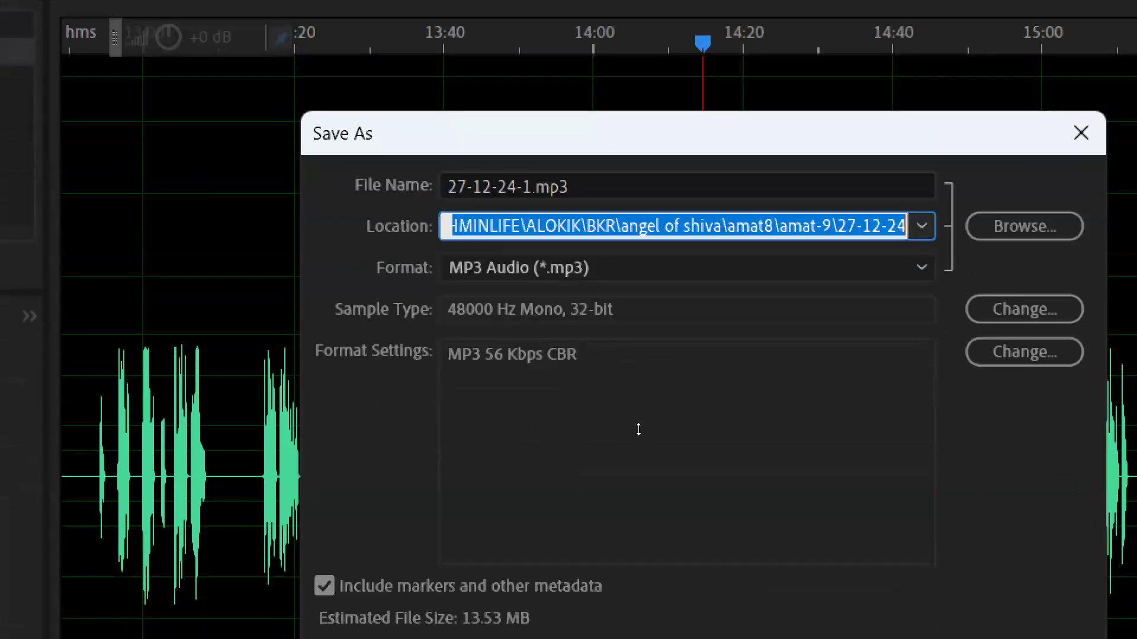
{"action": "key", "text": "Return"}
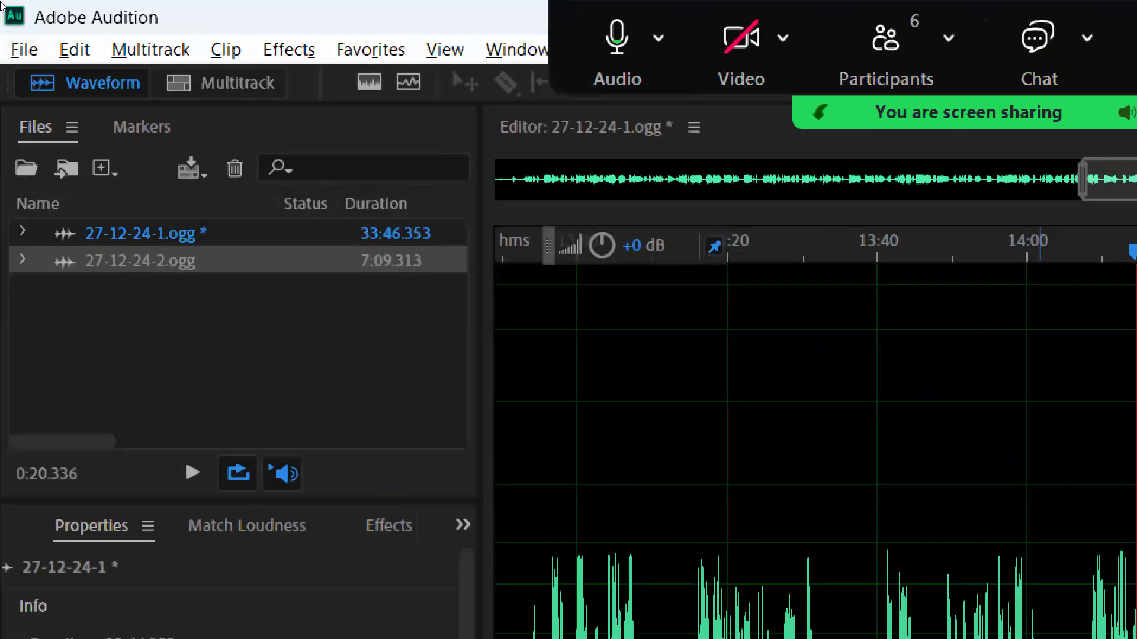
- Start saving the recording again as 27-12-24-1.mp3 in the MP3 Audio format
{"action": "key", "text": "alt+f"}
{"action": "key", "text": "s"}
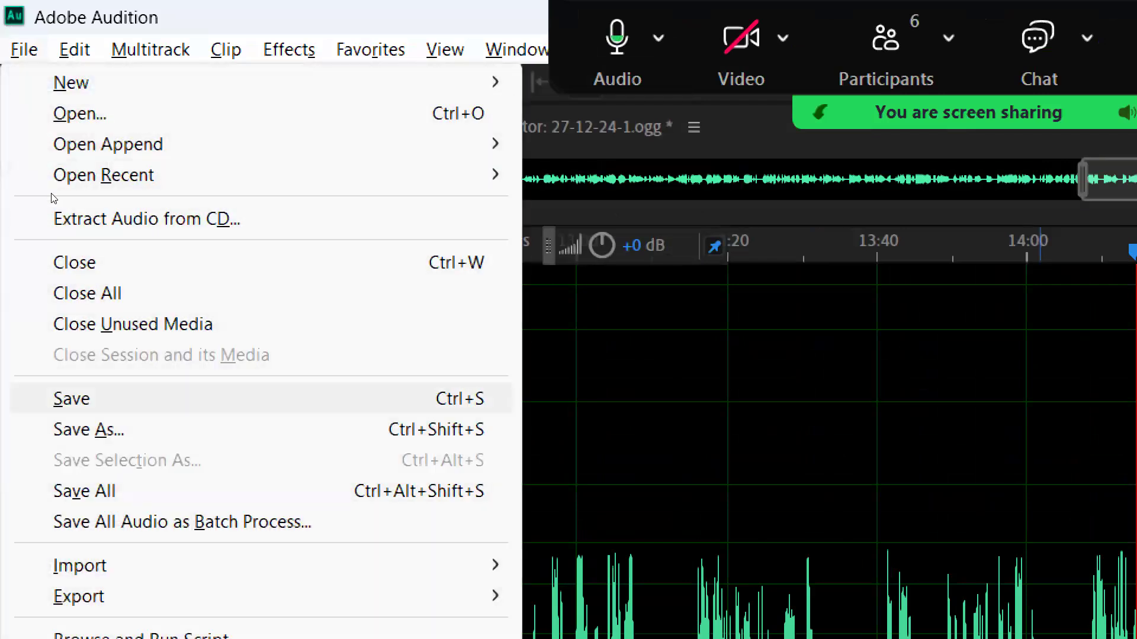
{"action": "key", "text": "Return"}
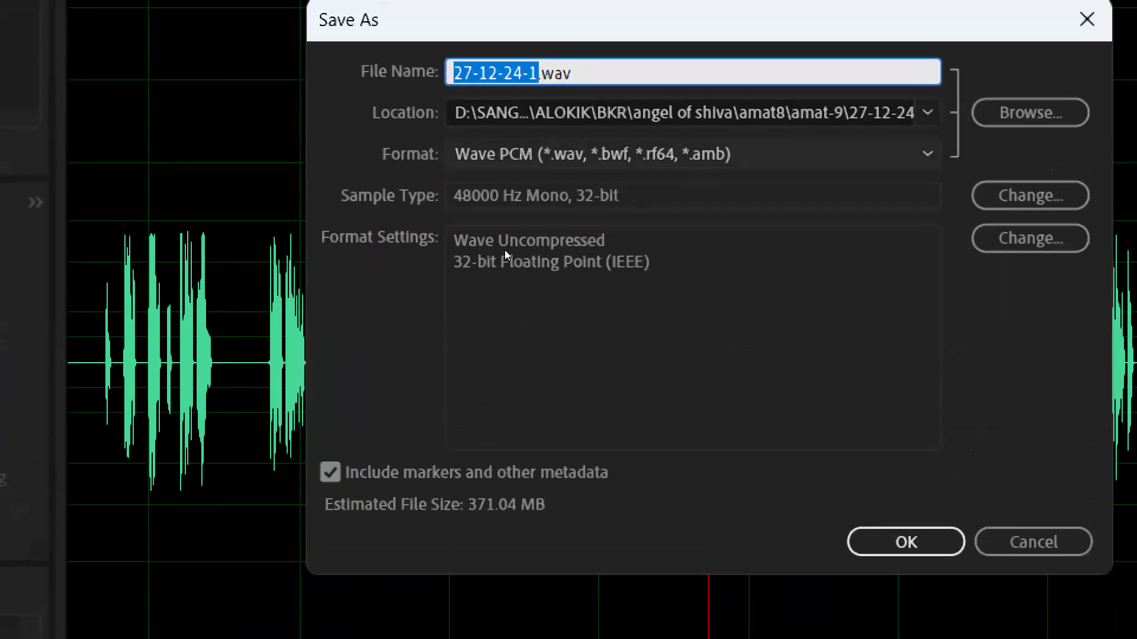
{"action": "left_click", "coordinate": [557, 154]}
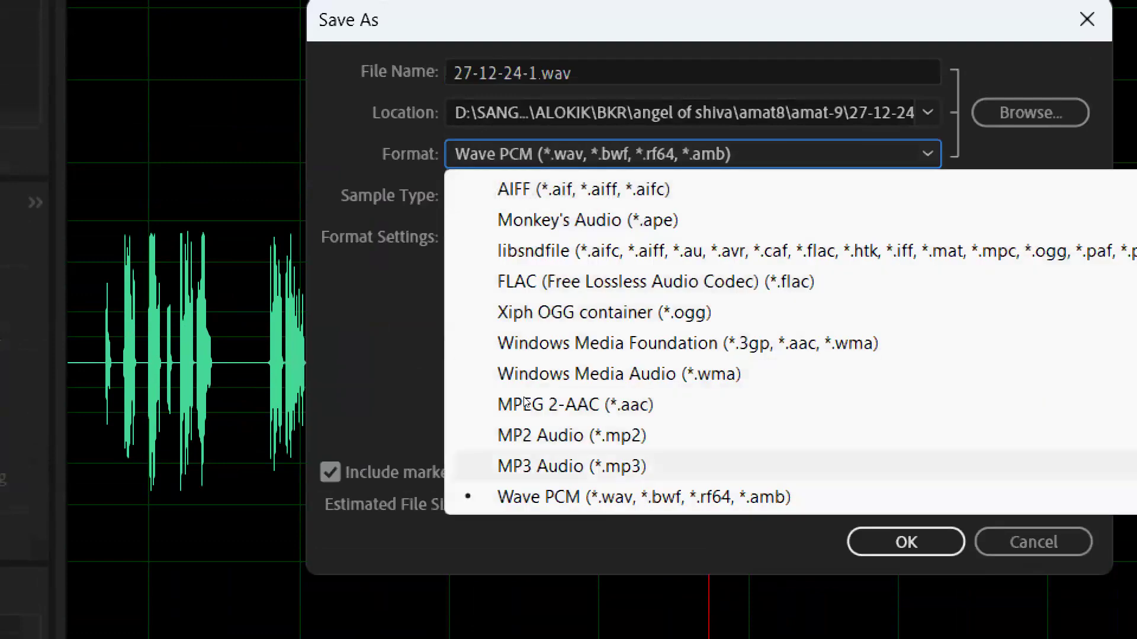
{"action": "left_click", "coordinate": [526, 465]}
- Set the MP3 bitrate to 56 Kbps (48000 Hz) and leave the Save As dialog without saving
{"action": "left_click", "coordinate": [1031, 239]}
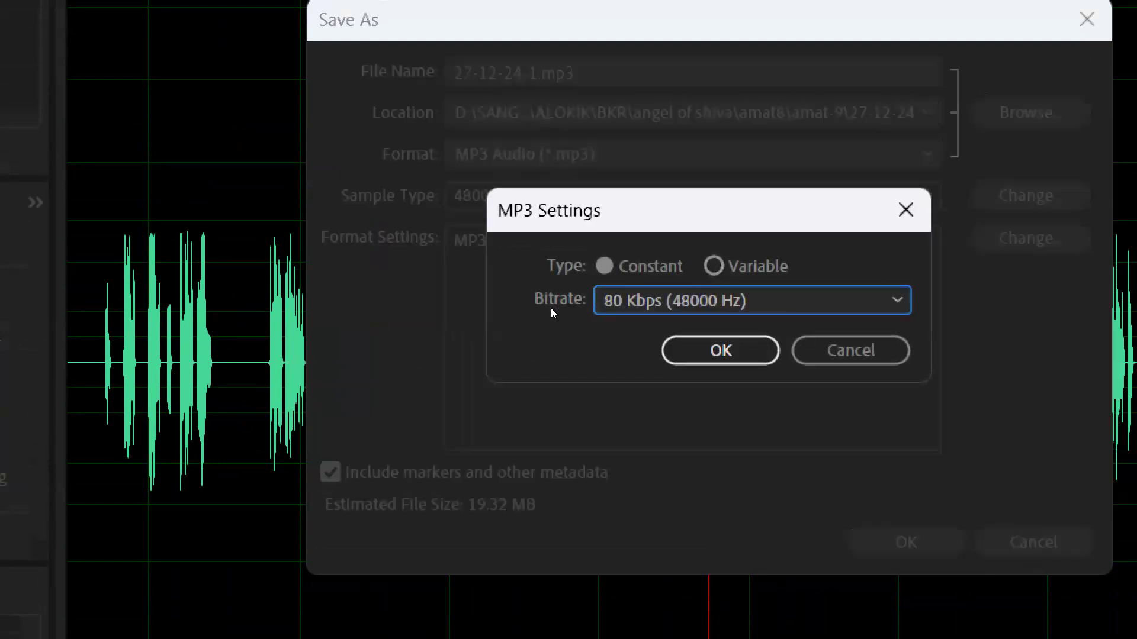
{"action": "left_click", "coordinate": [599, 303]}
{"action": "key", "text": "Up"}
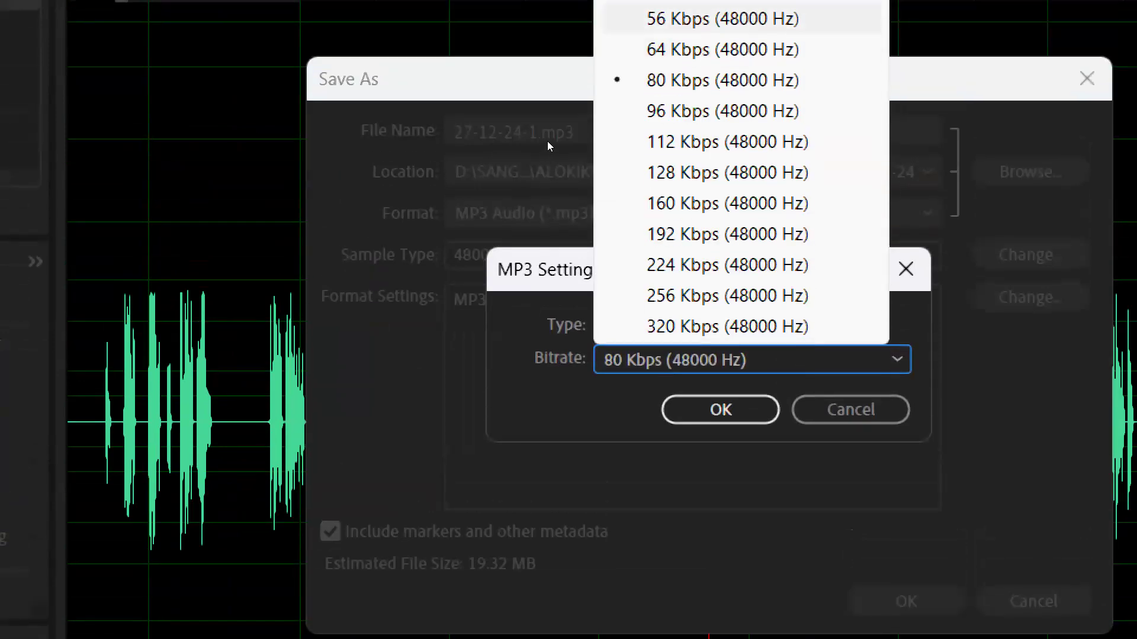
{"action": "key", "text": "Return"}
{"action": "key", "text": "Return"}
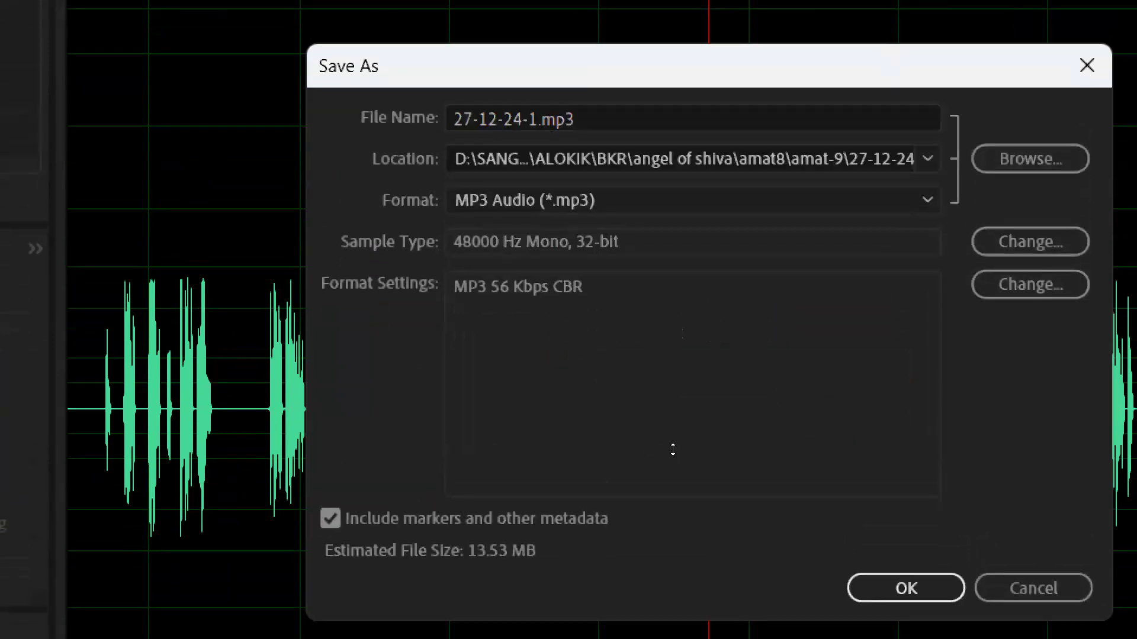
{"action": "key", "text": "Tab"}
{"action": "key", "text": "Return"}
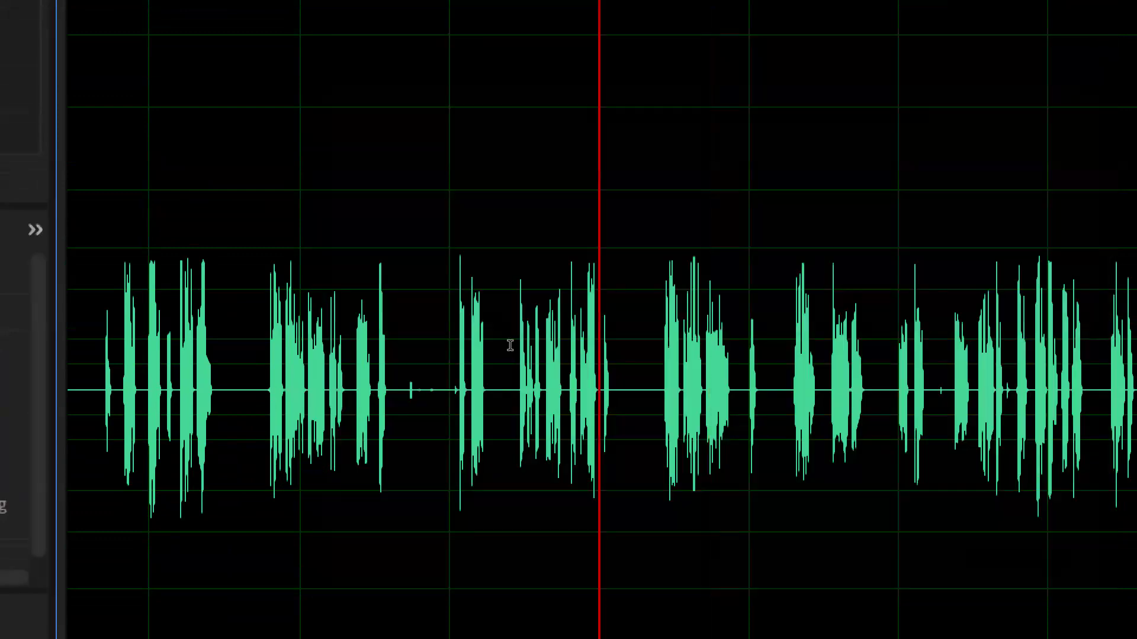
- Examine the compressed waveform's peak levels at different amplitude and time zooms
{"action": "key", "text": "alt+minus"}
{"action": "key", "text": "alt+minus"}
{"action": "key", "text": "alt+minus"}
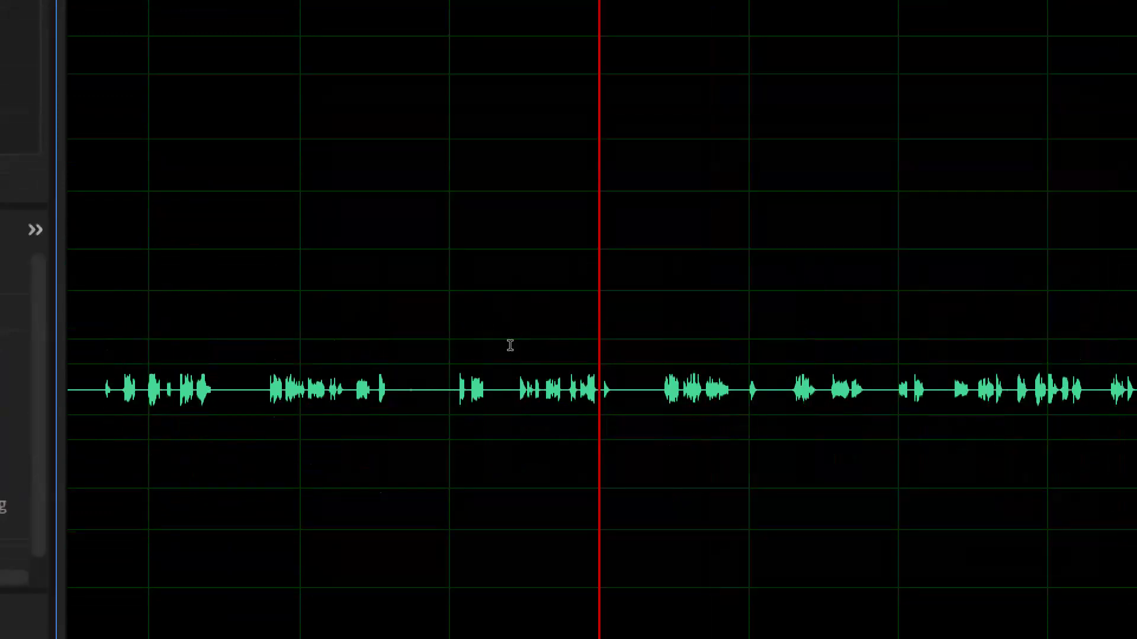
{"action": "key", "text": "alt+equal"}
{"action": "key", "text": "alt+equal"}
{"action": "key", "text": "alt+equal"}
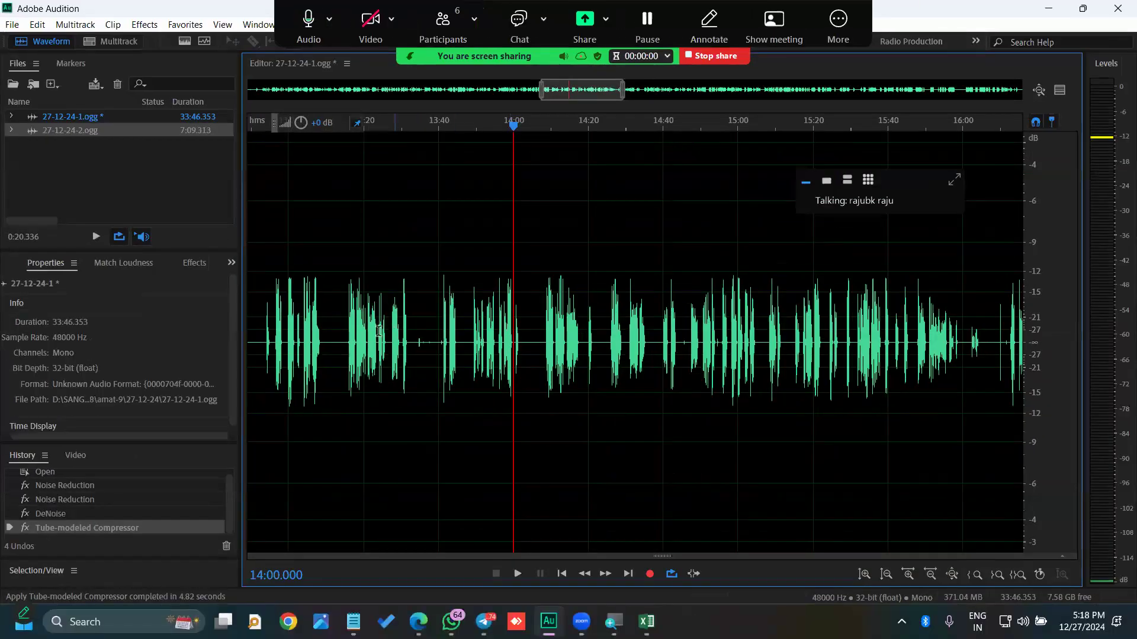
{"action": "scroll", "coordinate": [322, 331], "scroll_direction": "up", "scroll_amount": 2}
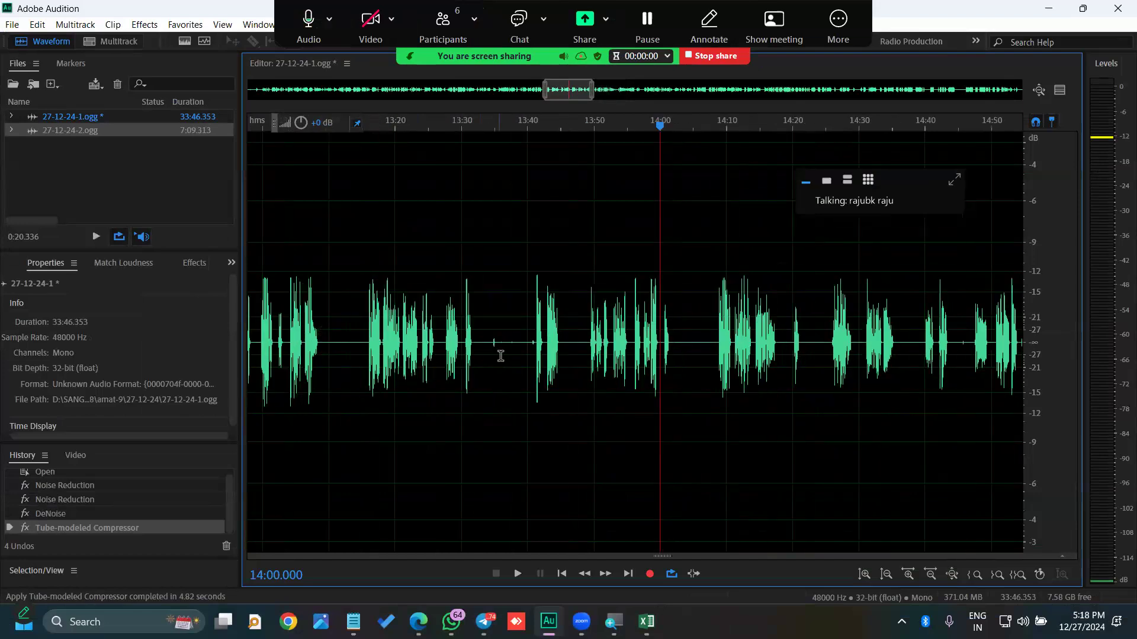
{"action": "scroll", "coordinate": [499, 355], "scroll_direction": "down", "scroll_amount": 6}
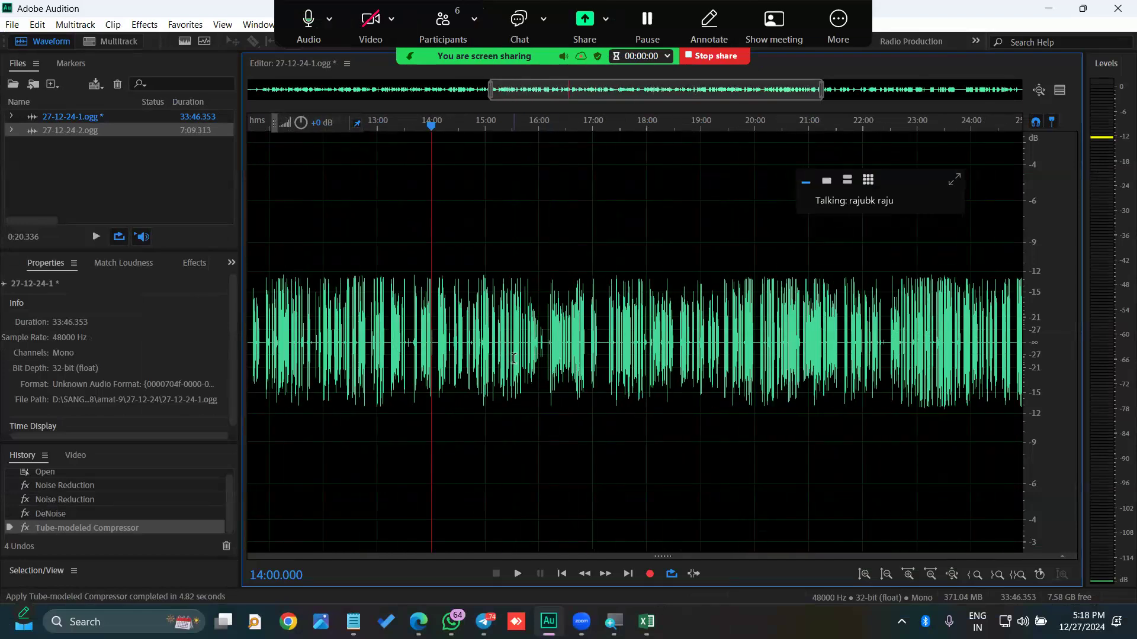
{"action": "scroll", "coordinate": [654, 341], "scroll_direction": "up", "scroll_amount": 2}
{"action": "scroll", "coordinate": [624, 299], "scroll_direction": "down", "scroll_amount": 1}
- Play passages of the compressed recording near 22:00 and 17:50 to check their loudness on the level meter
{"action": "left_click", "coordinate": [624, 291]}
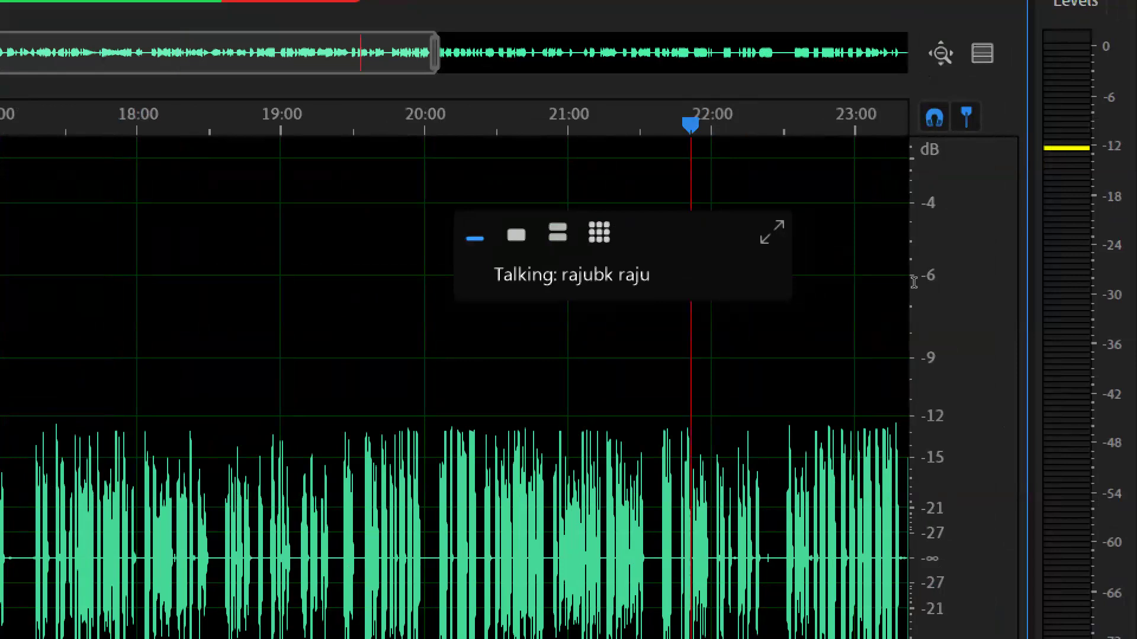
{"action": "key", "text": "space"}
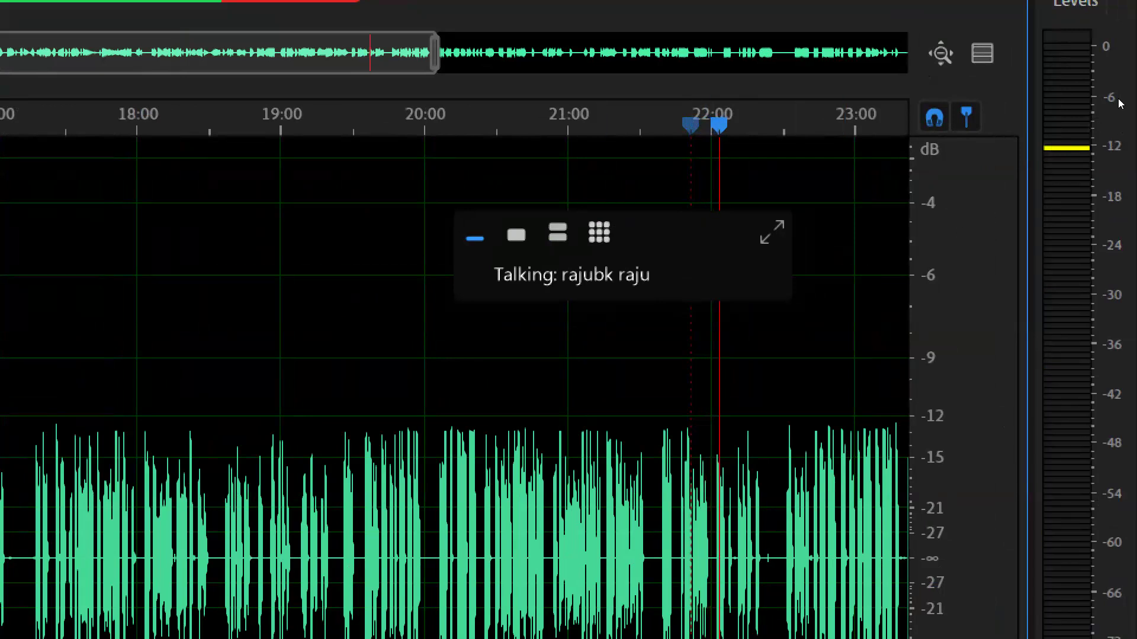
{"action": "left_click", "coordinate": [797, 279]}
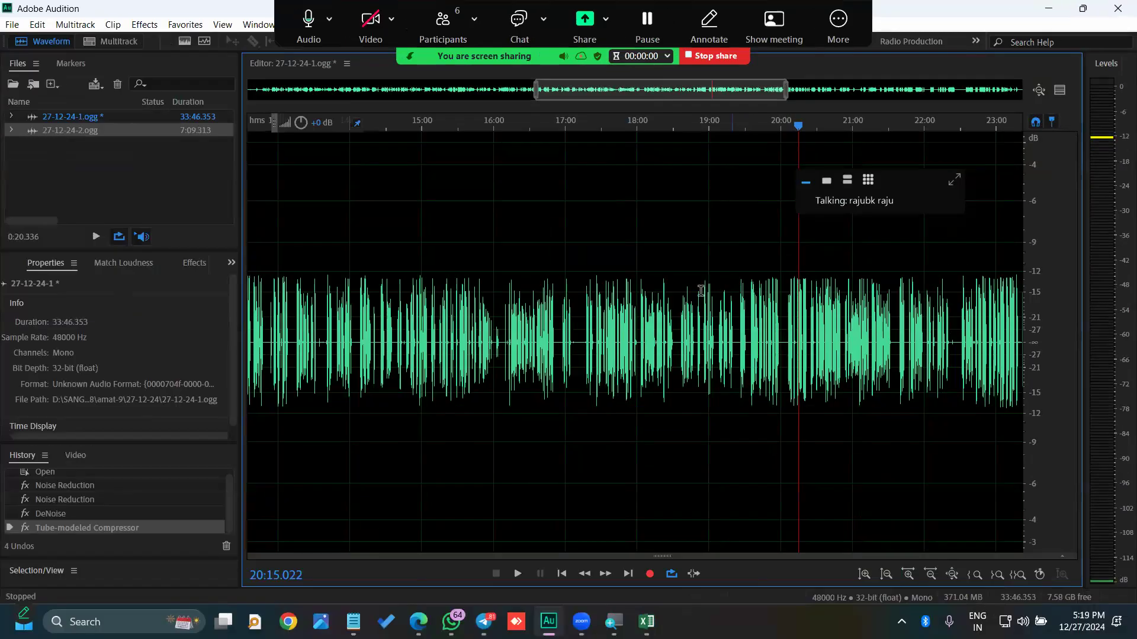
{"action": "left_click", "coordinate": [620, 289]}
{"action": "key", "text": "space"}
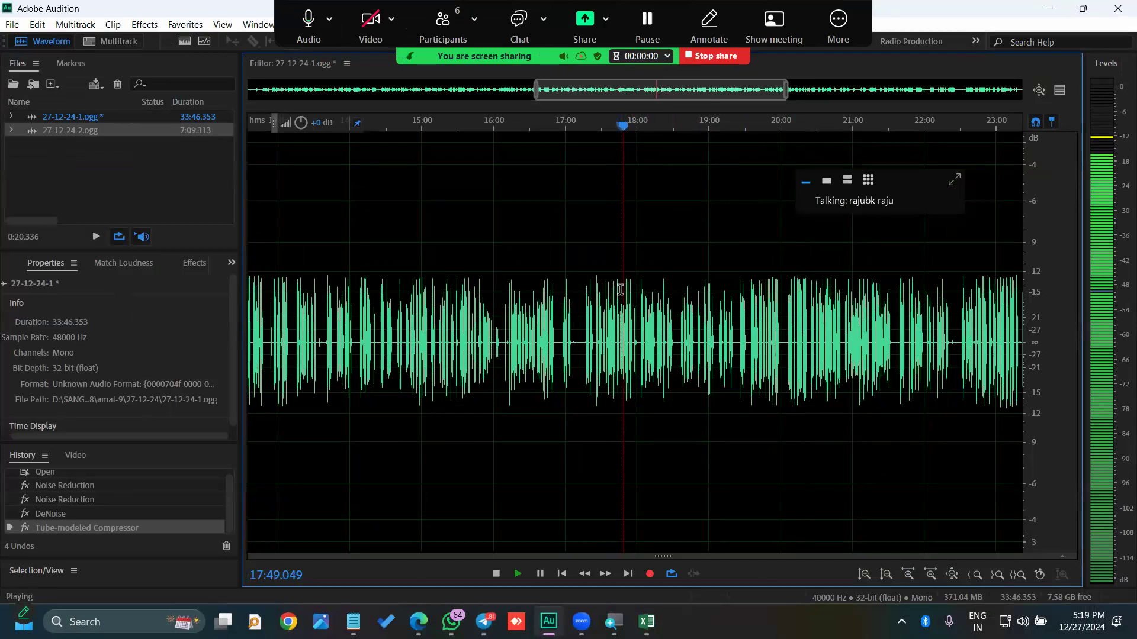
{"action": "key", "text": "space"}
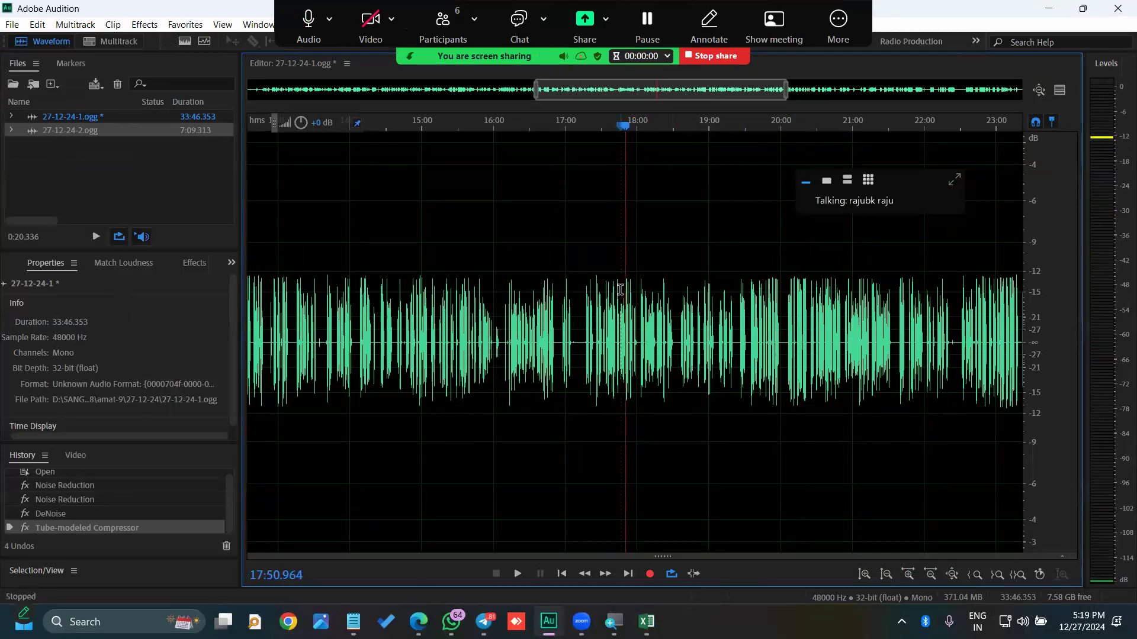
- Normalize the recording to -3 dB using the favorite preset
{"action": "left_click", "coordinate": [435, 278]}
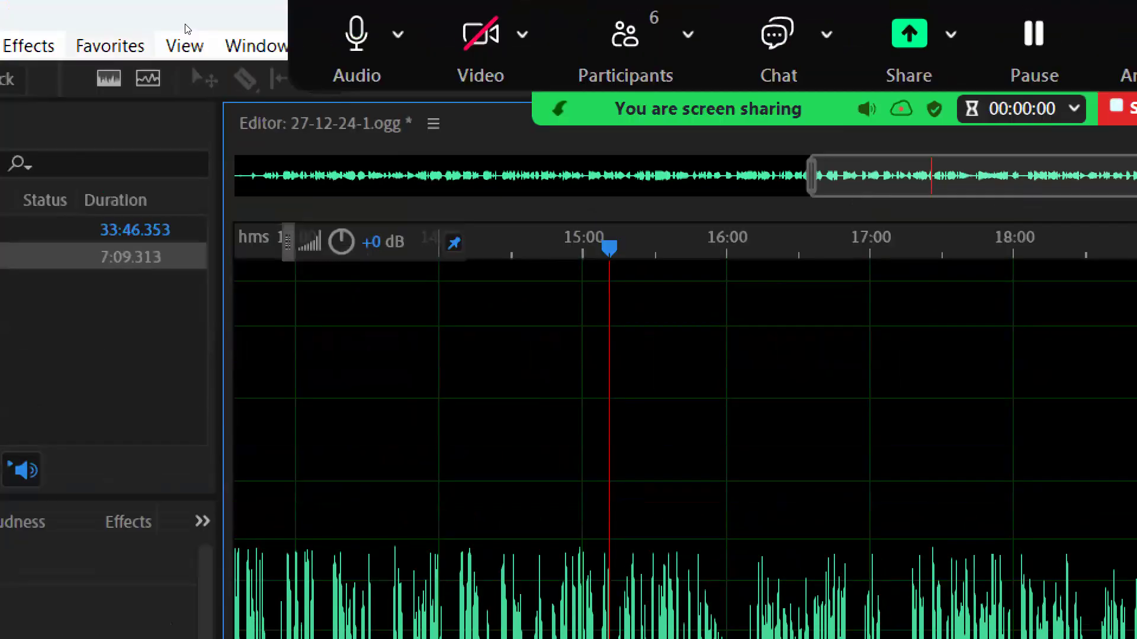
{"action": "left_click", "coordinate": [128, 46]}
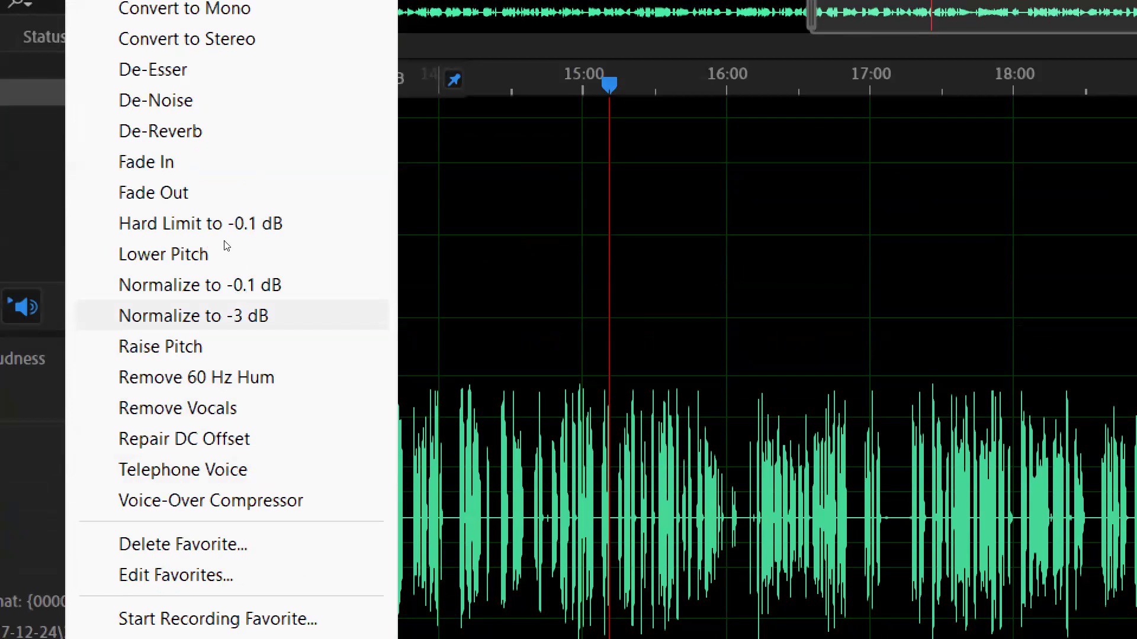
{"action": "left_click", "coordinate": [227, 316]}
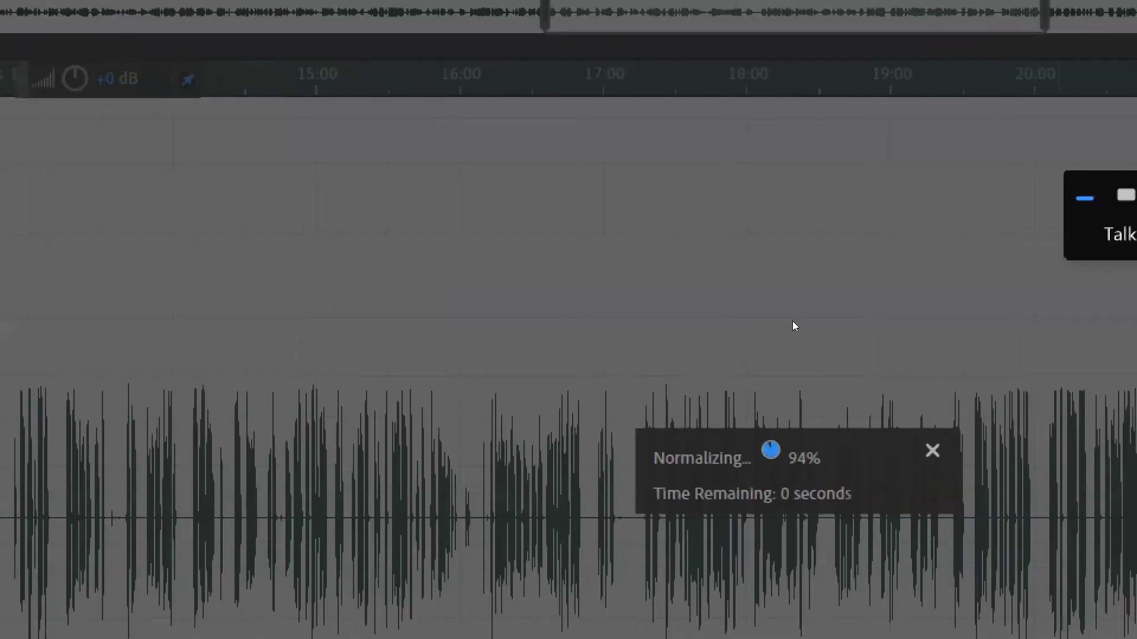
{"action": "key", "text": "ctrl+shift+a"}
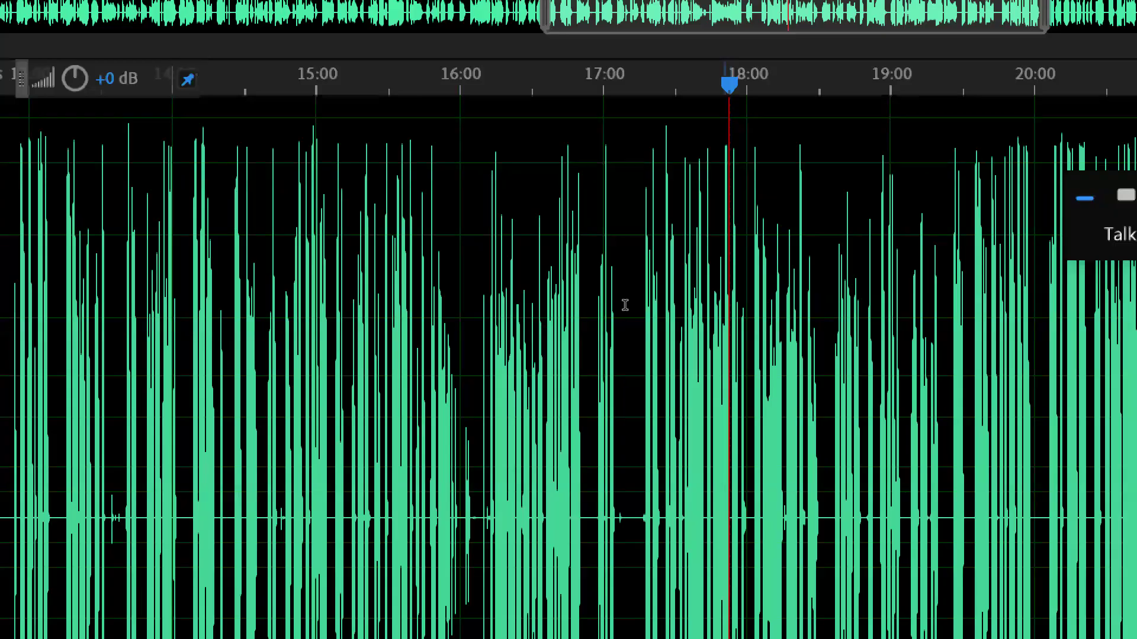
{"action": "key", "text": "ctrl+z"}
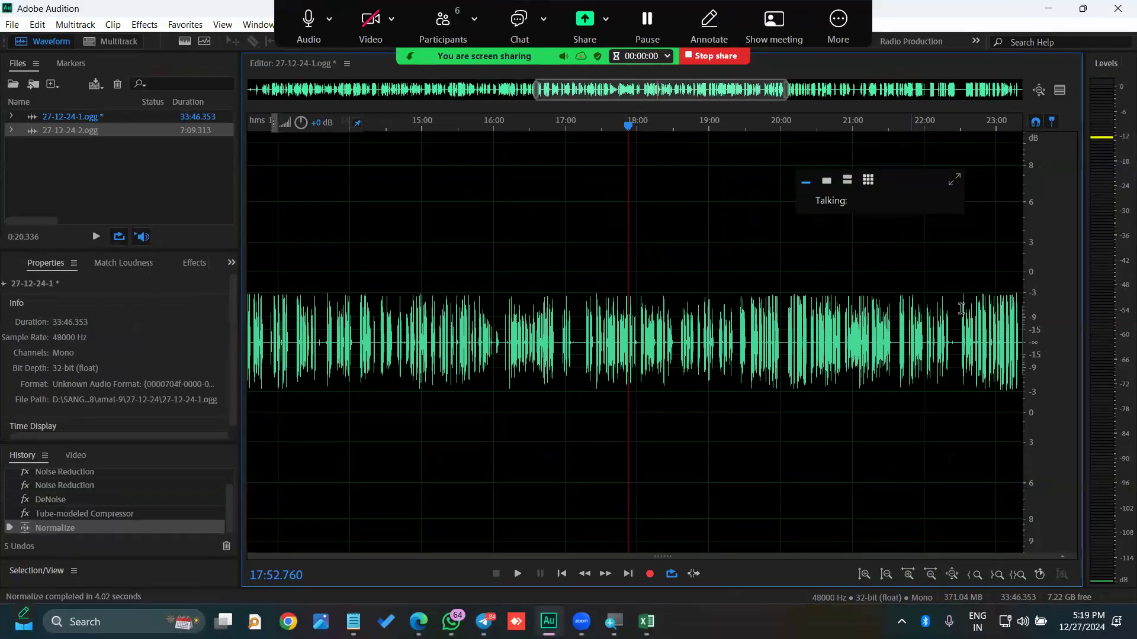
- Play the normalized recording from about 21:22, set the level meter to a 60 dB range, and stop playback
{"action": "scroll", "coordinate": [965, 309], "scroll_direction": "up", "scroll_amount": 2}
{"action": "left_click", "coordinate": [787, 318]}
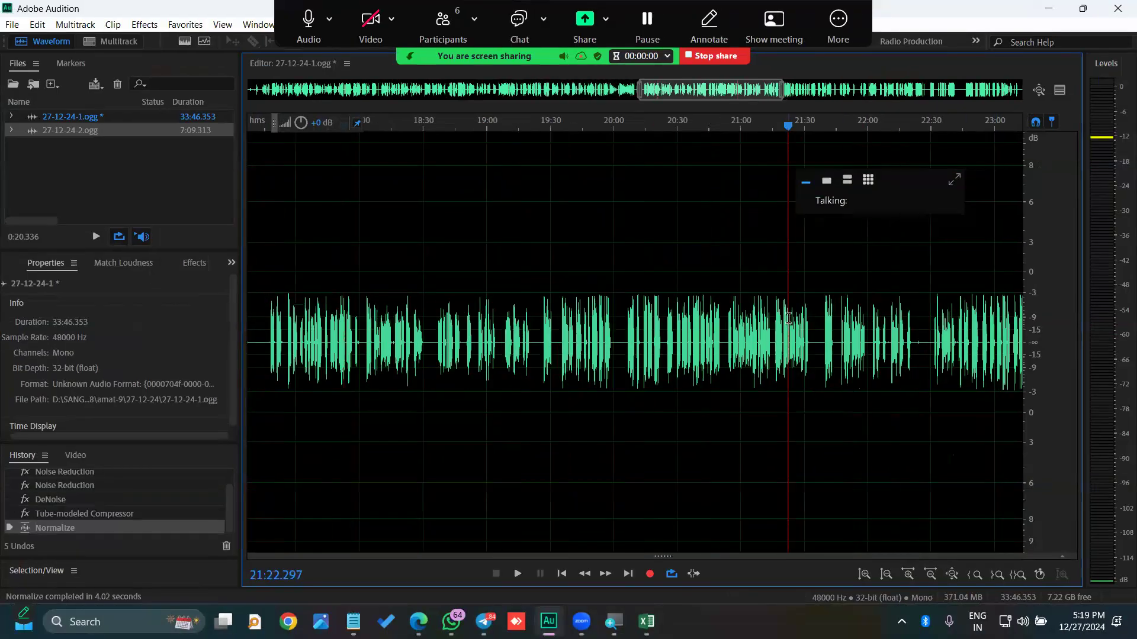
{"action": "key", "text": "space"}
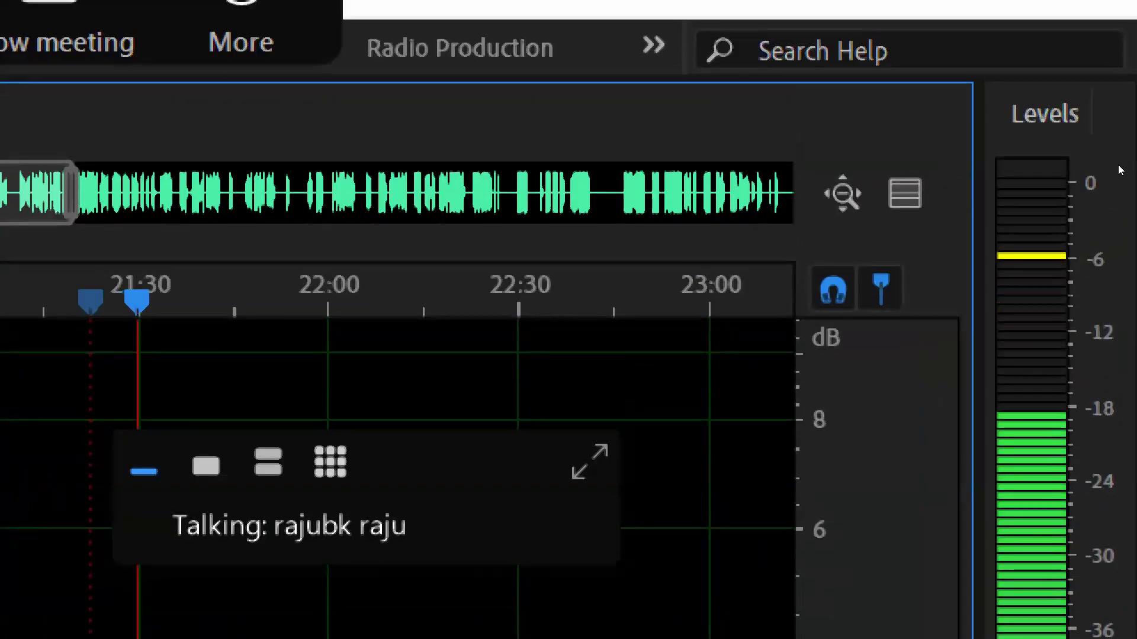
{"action": "left_click", "coordinate": [1118, 111]}
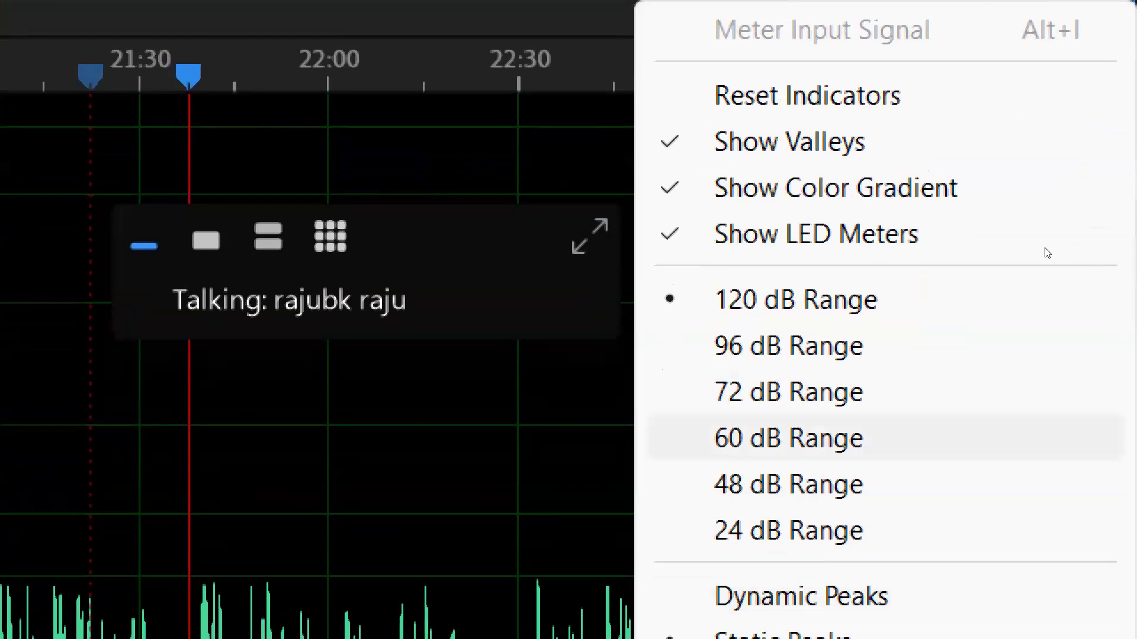
{"action": "key", "text": "Return"}
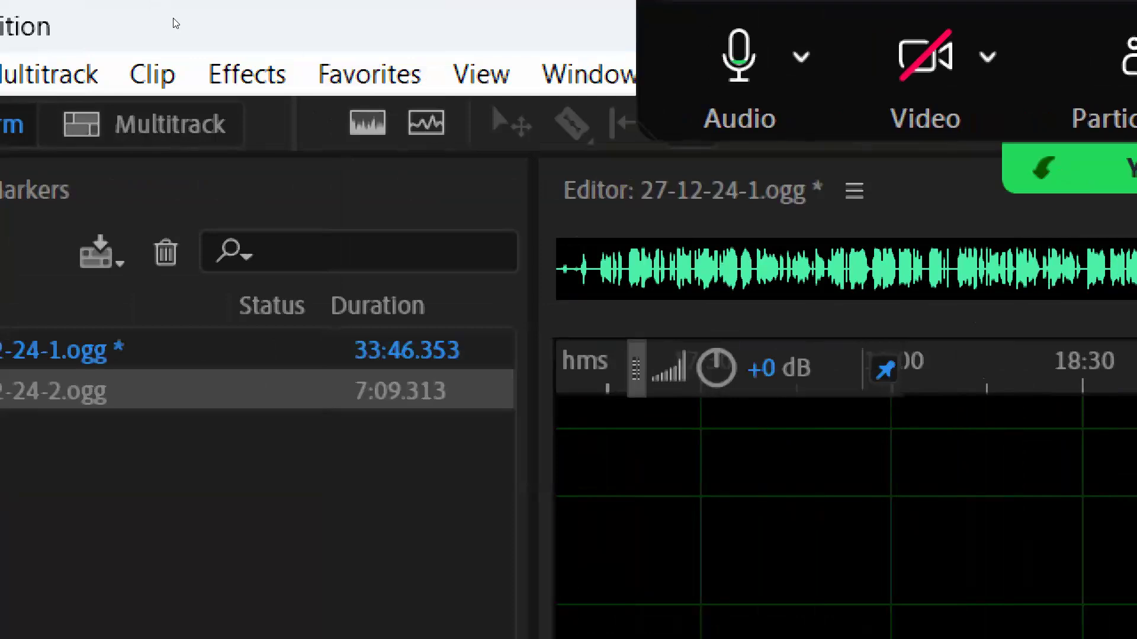
{"action": "left_click", "coordinate": [370, 75]}
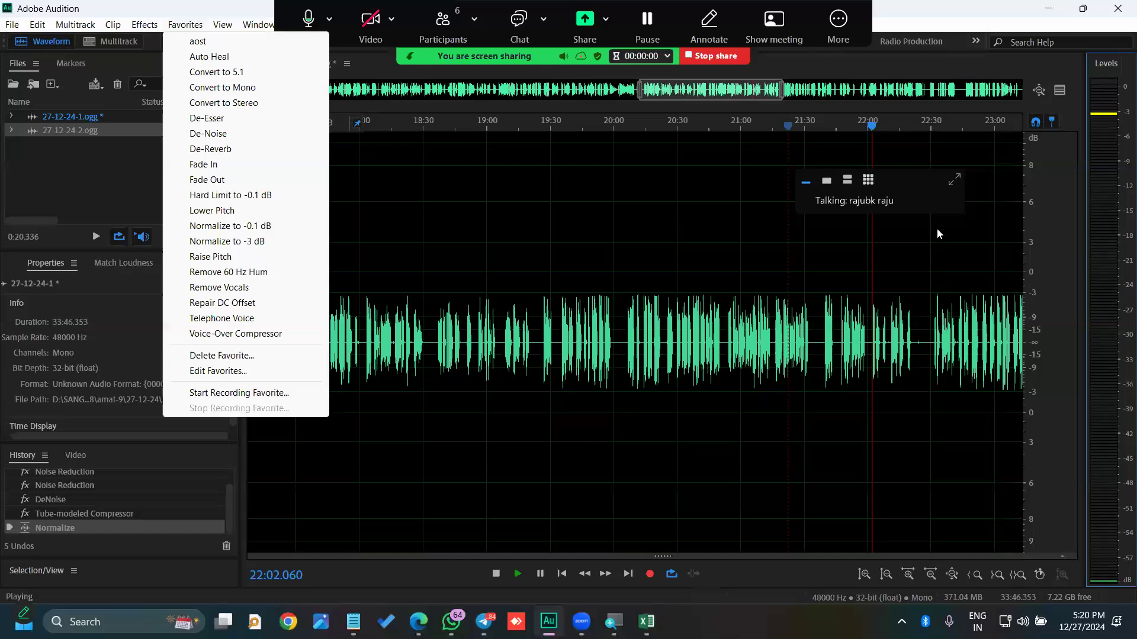
{"action": "left_click", "coordinate": [741, 247]}
{"action": "key", "text": "space"}
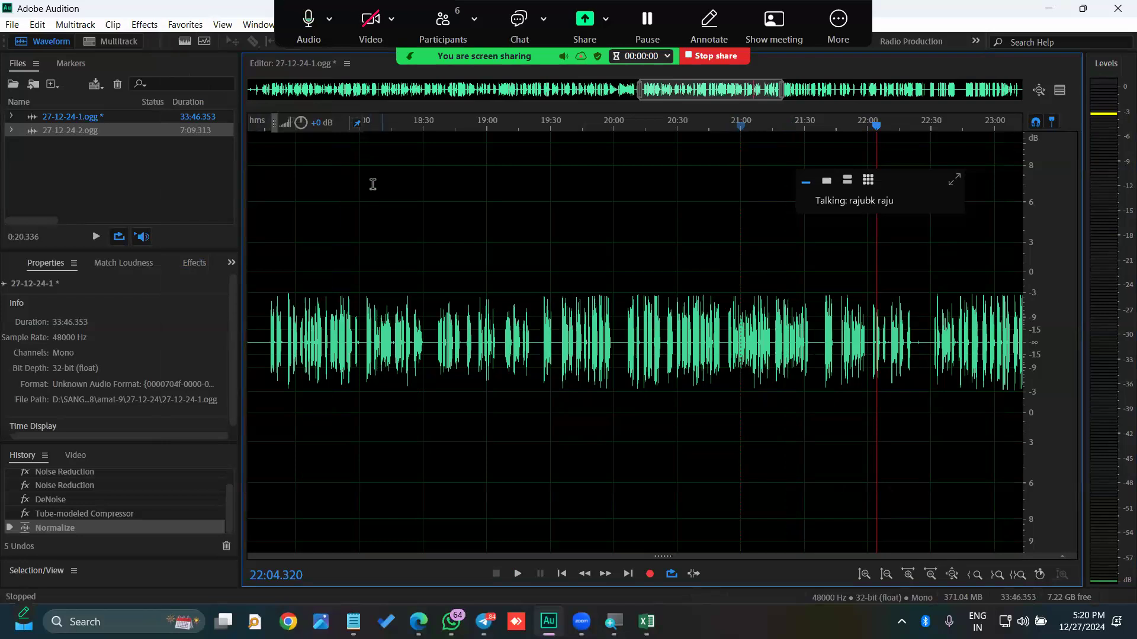
{"action": "left_click", "coordinate": [309, 69]}
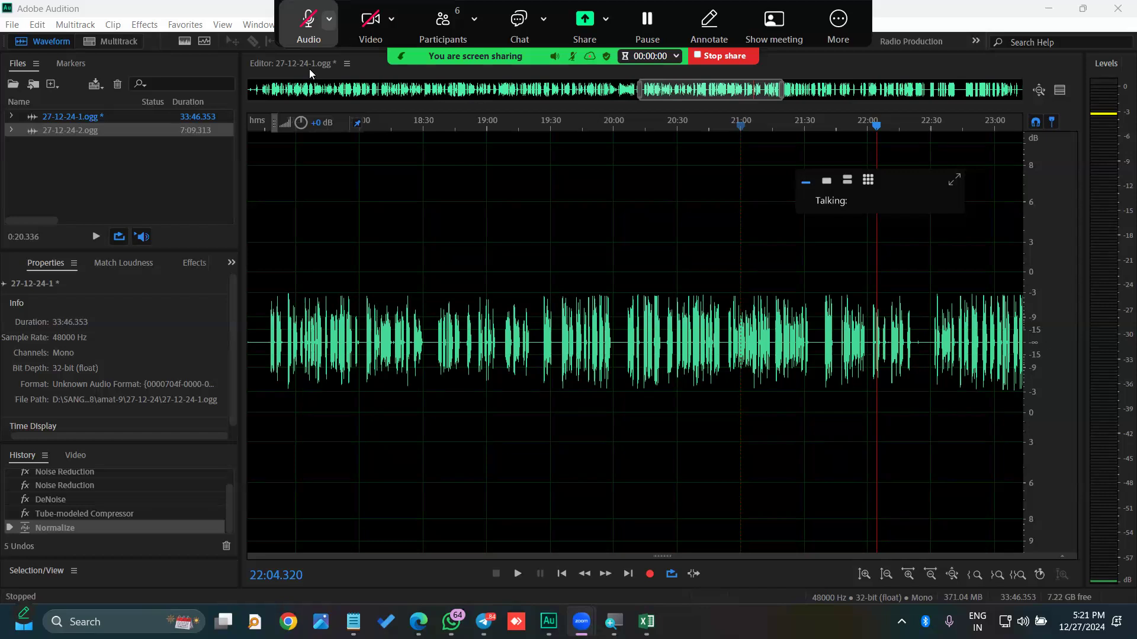
{"action": "left_click", "coordinate": [178, 26]}
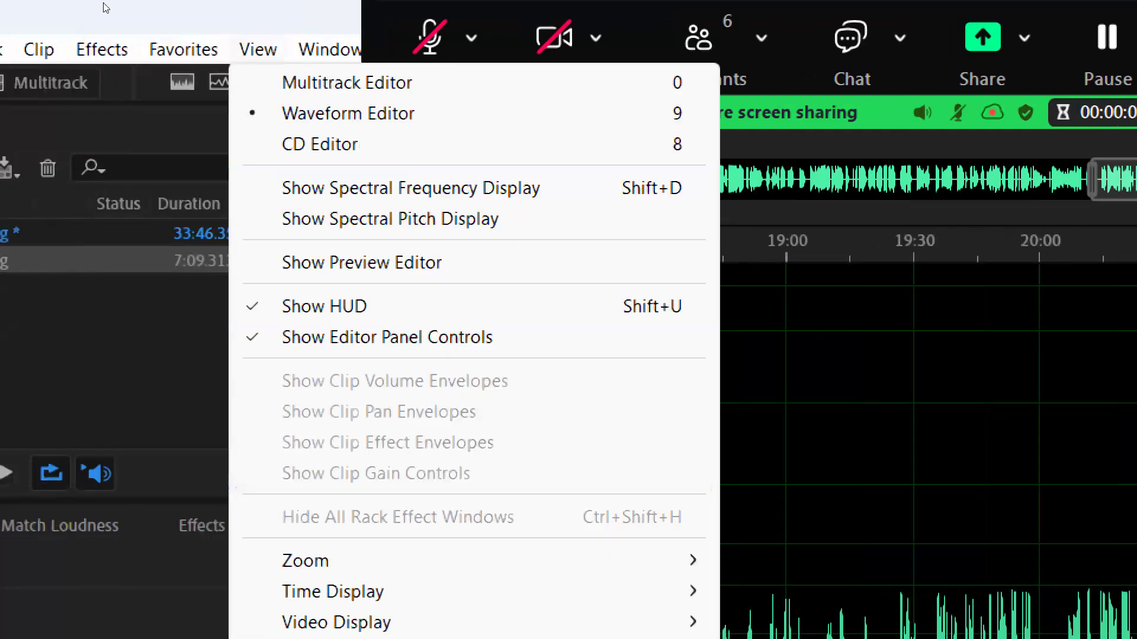
{"action": "left_click", "coordinate": [306, 112]}
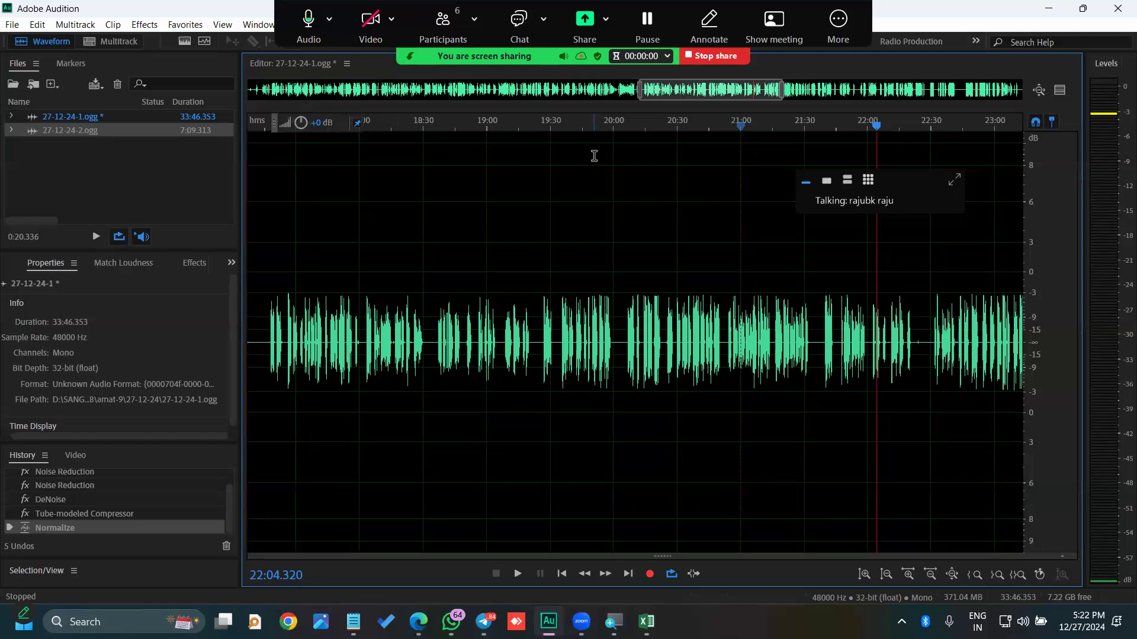
{"action": "left_click", "coordinate": [512, 220]}
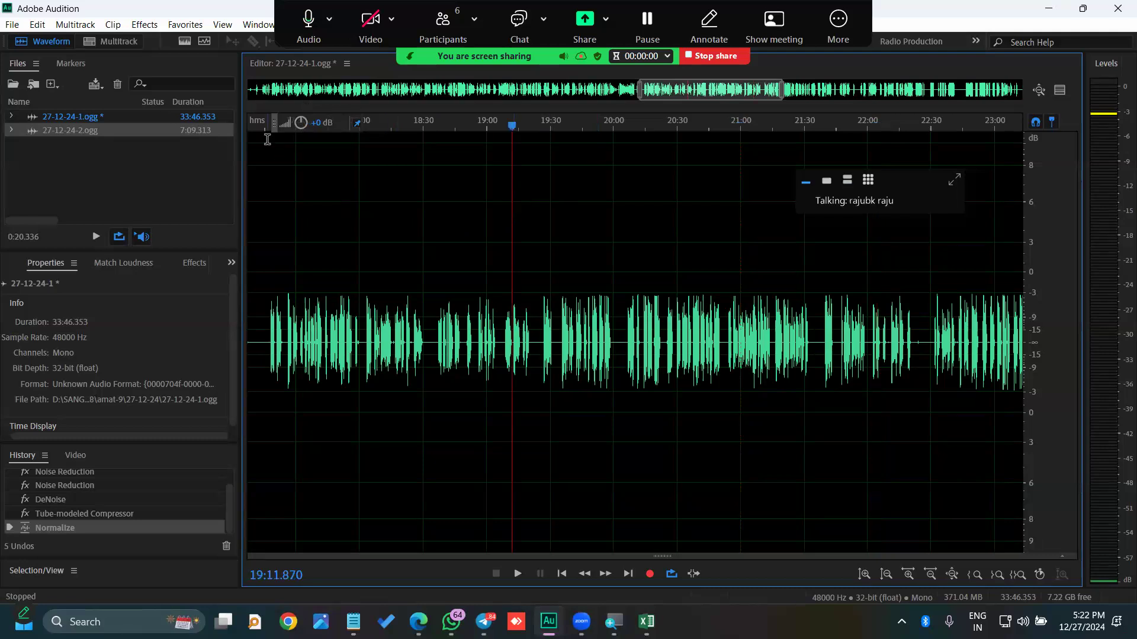
{"action": "left_click", "coordinate": [184, 25]}
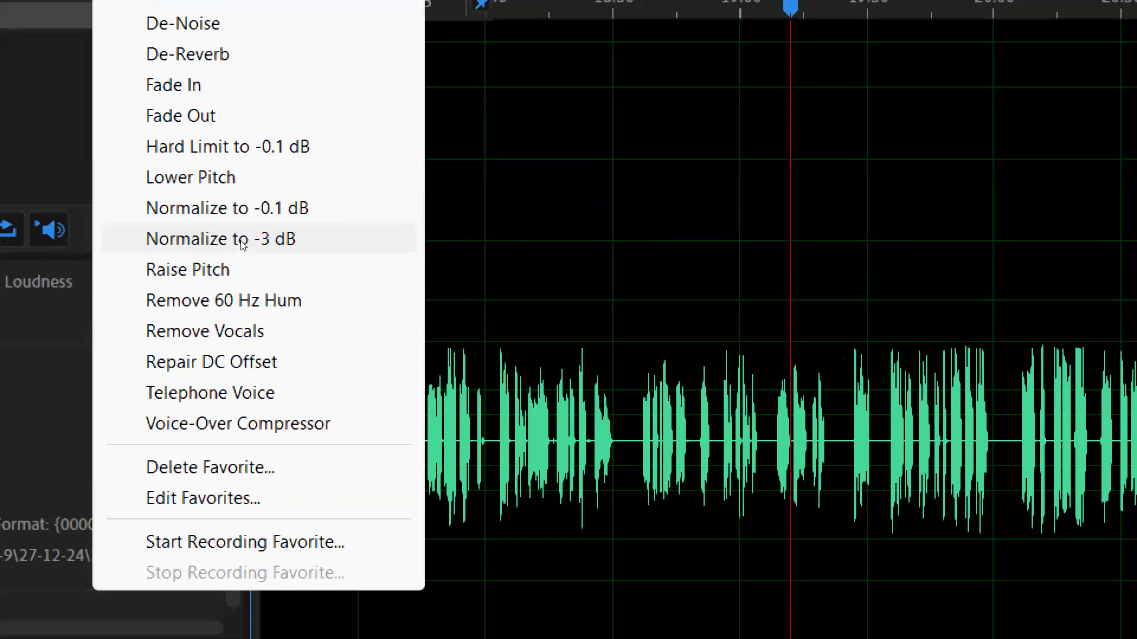
{"action": "left_click", "coordinate": [484, 296]}
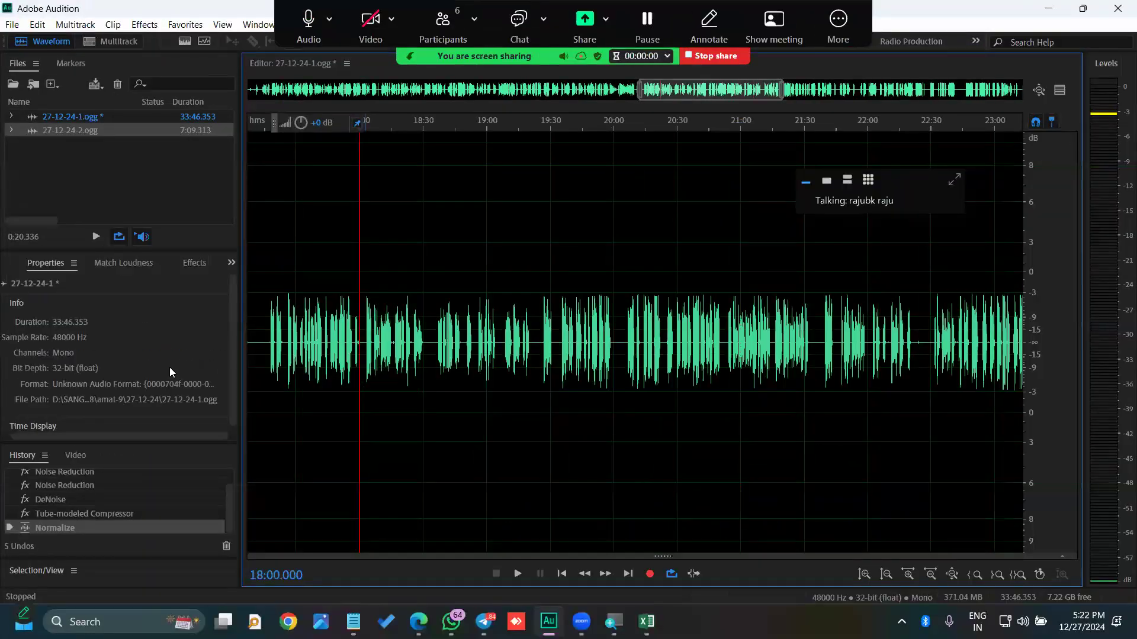
- Enlarge the edit history and compare the waveform at its Tube-modeled Compressor, DeNoise and Normalize states
{"action": "left_click_drag", "start_coordinate": [120, 441], "coordinate": [124, 293]}
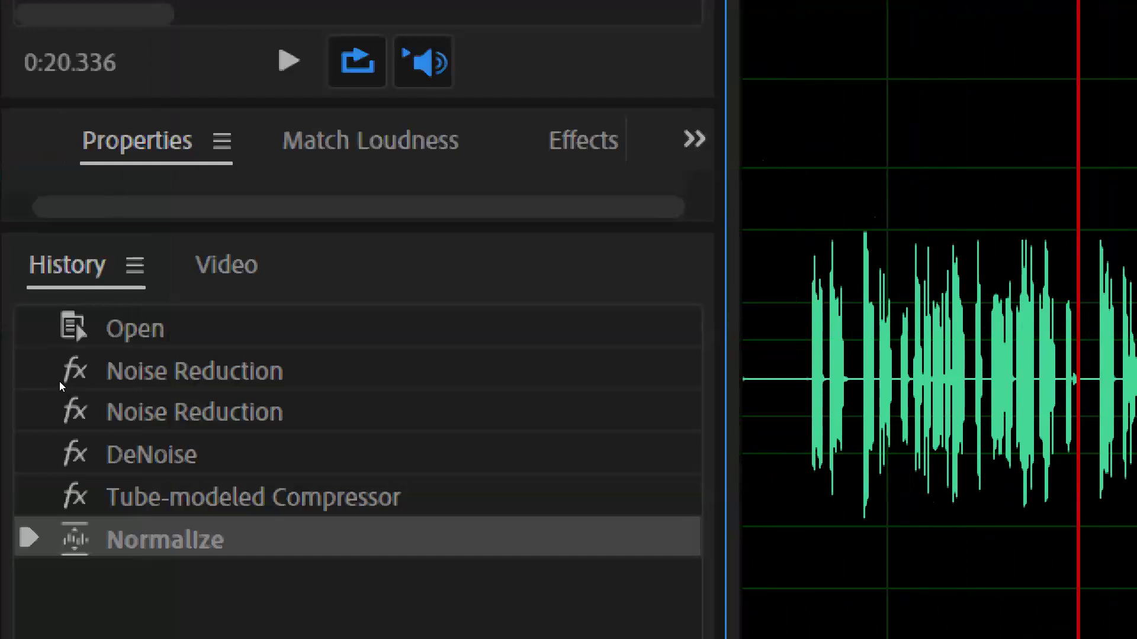
{"action": "key", "text": "ctrl+z"}
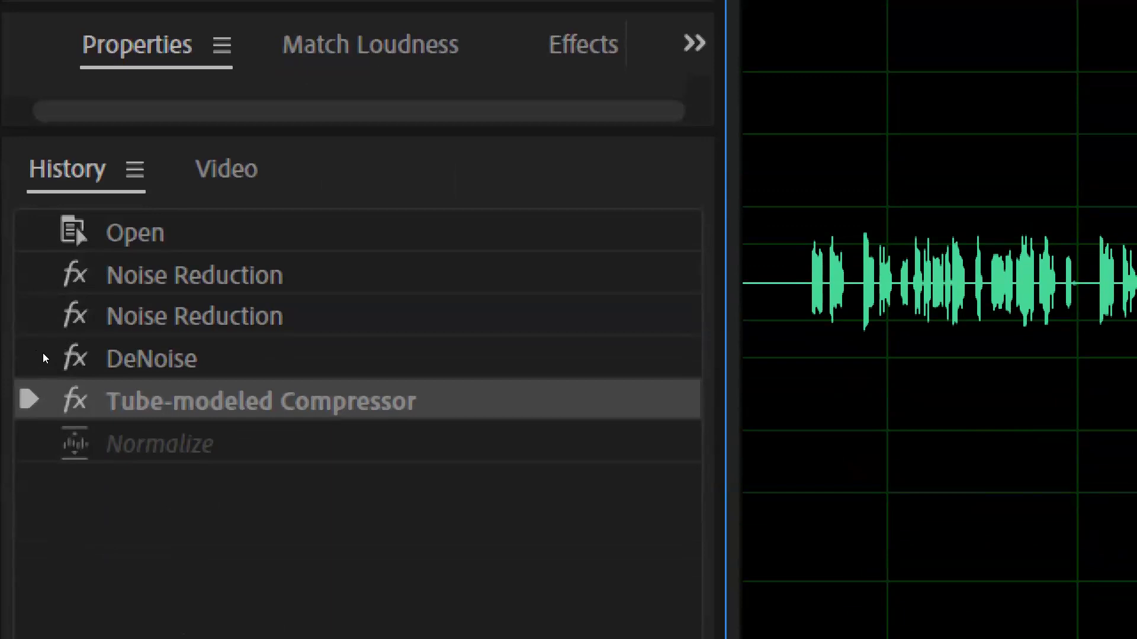
{"action": "left_click", "coordinate": [45, 371]}
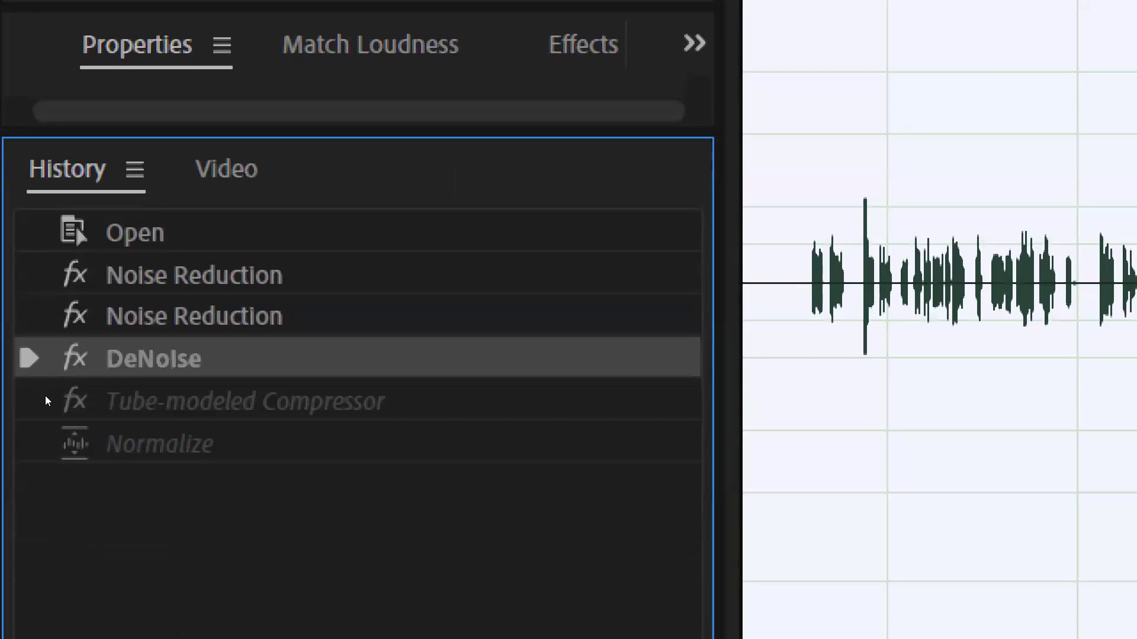
{"action": "left_click", "coordinate": [46, 428]}
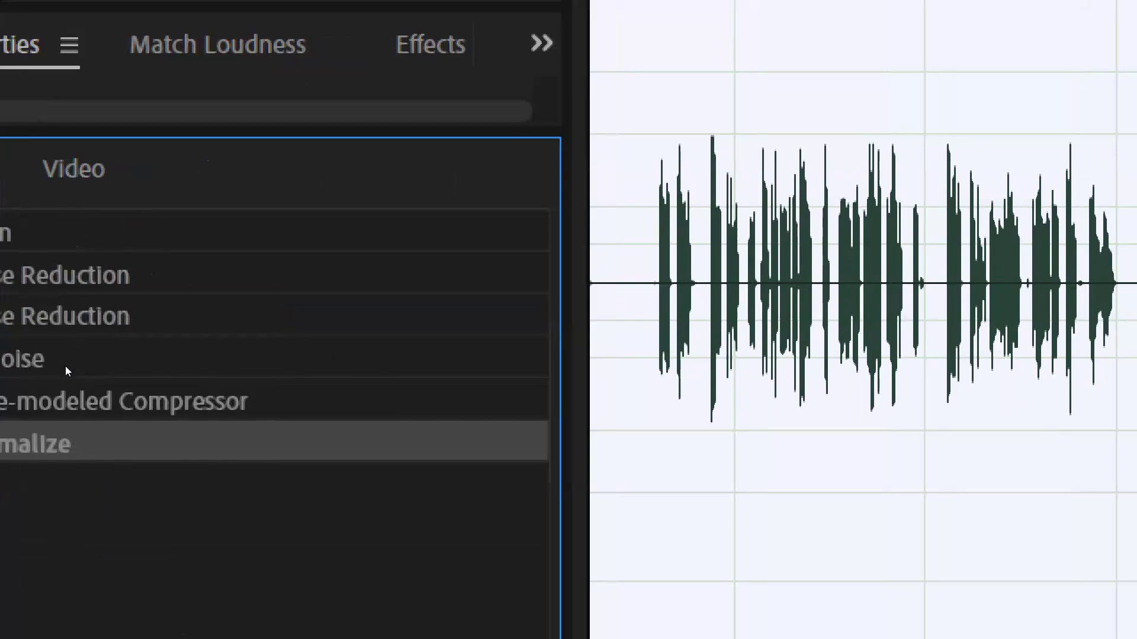
- Undo the normalization and normalize the recording to -3 dB again with the favorite preset
{"action": "key", "text": "ctrl+z"}
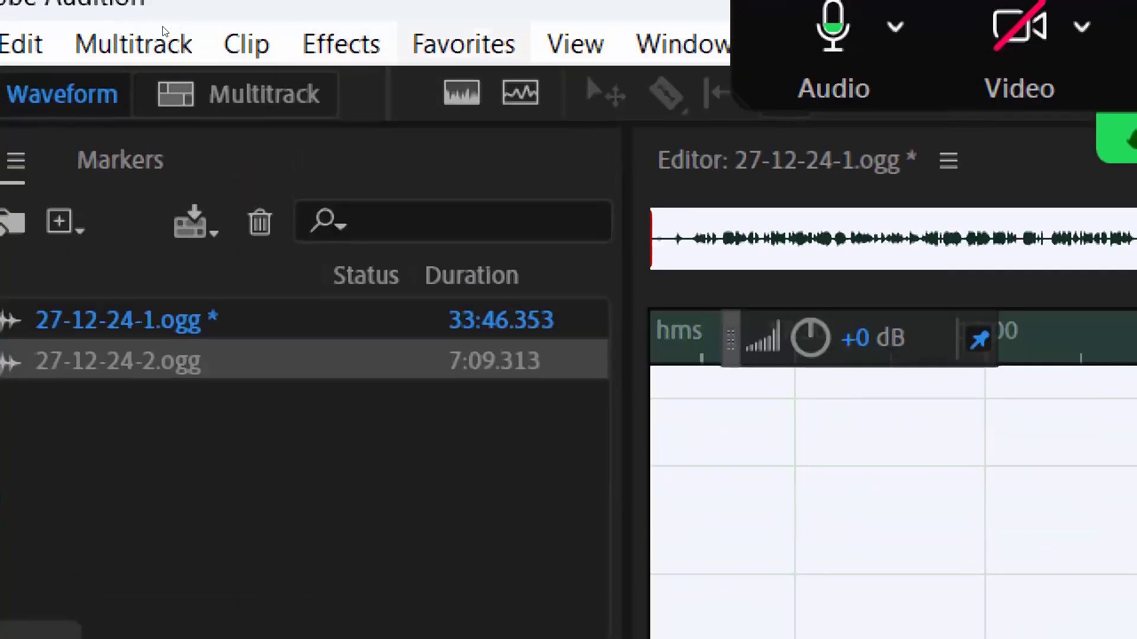
{"action": "left_click", "coordinate": [464, 44]}
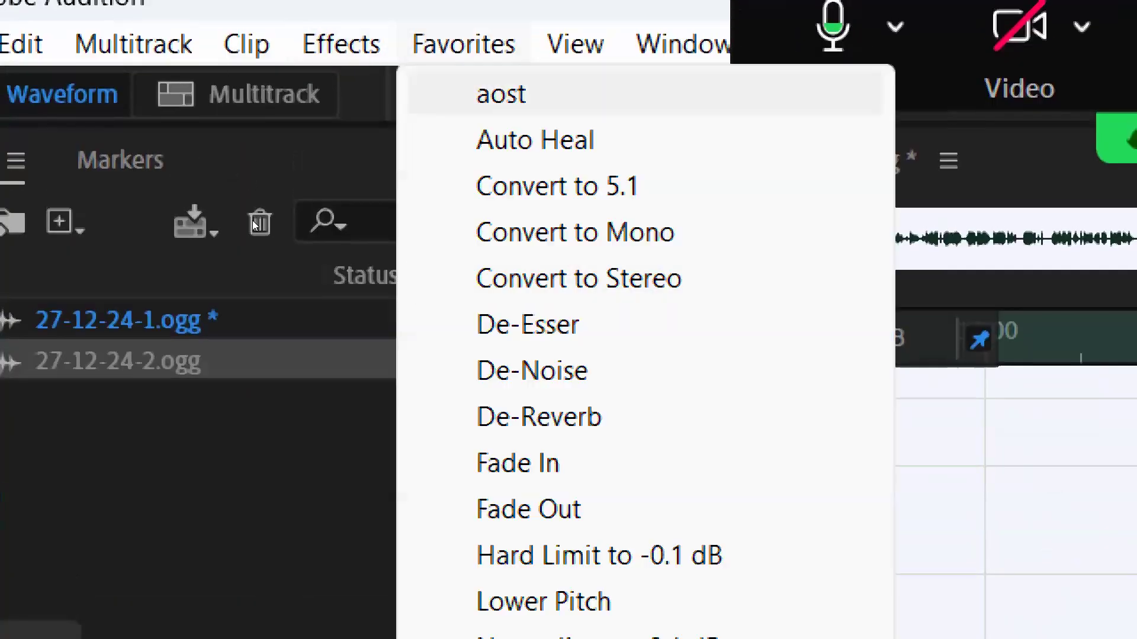
{"action": "key", "text": "Up"}
{"action": "key", "text": "Up"}
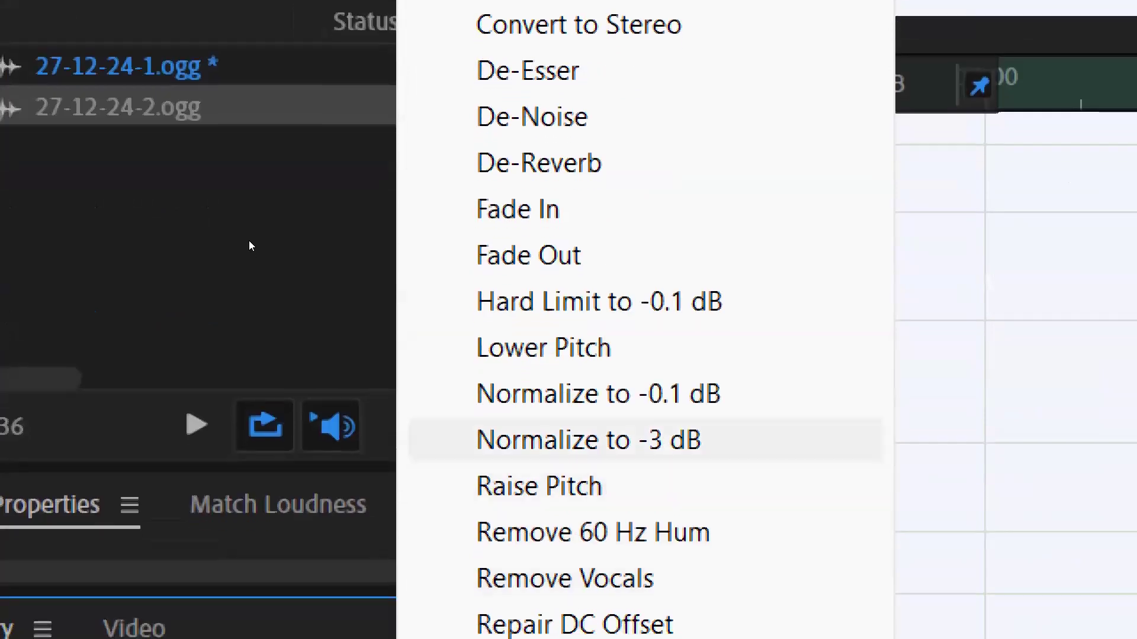
{"action": "key", "text": "Return"}
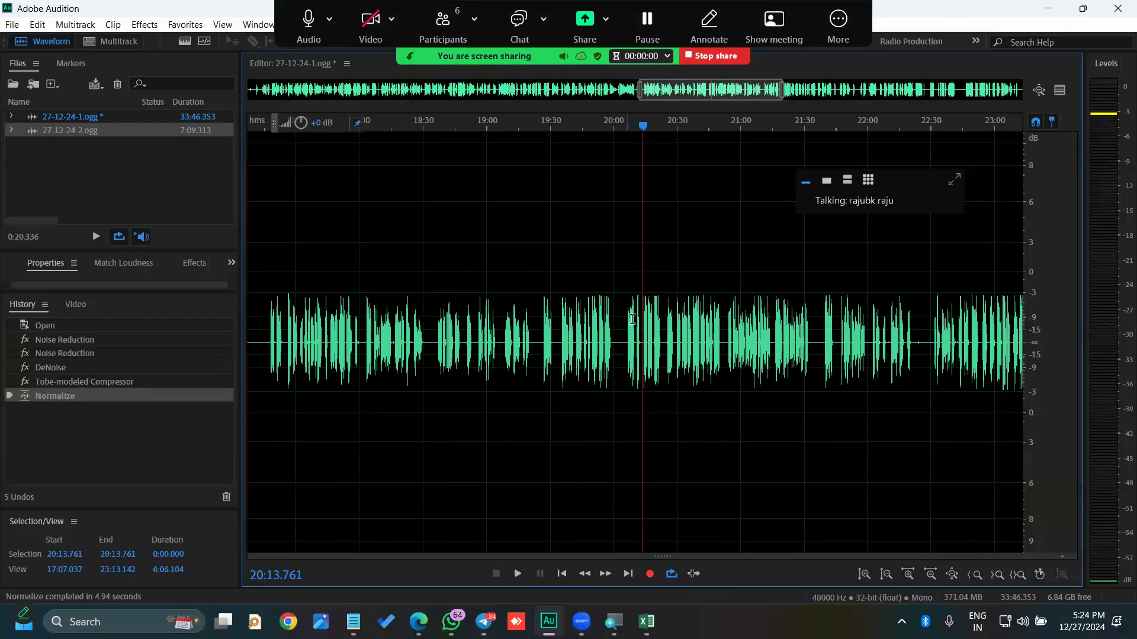
{"action": "scroll", "coordinate": [628, 319], "scroll_direction": "up", "scroll_amount": 3}
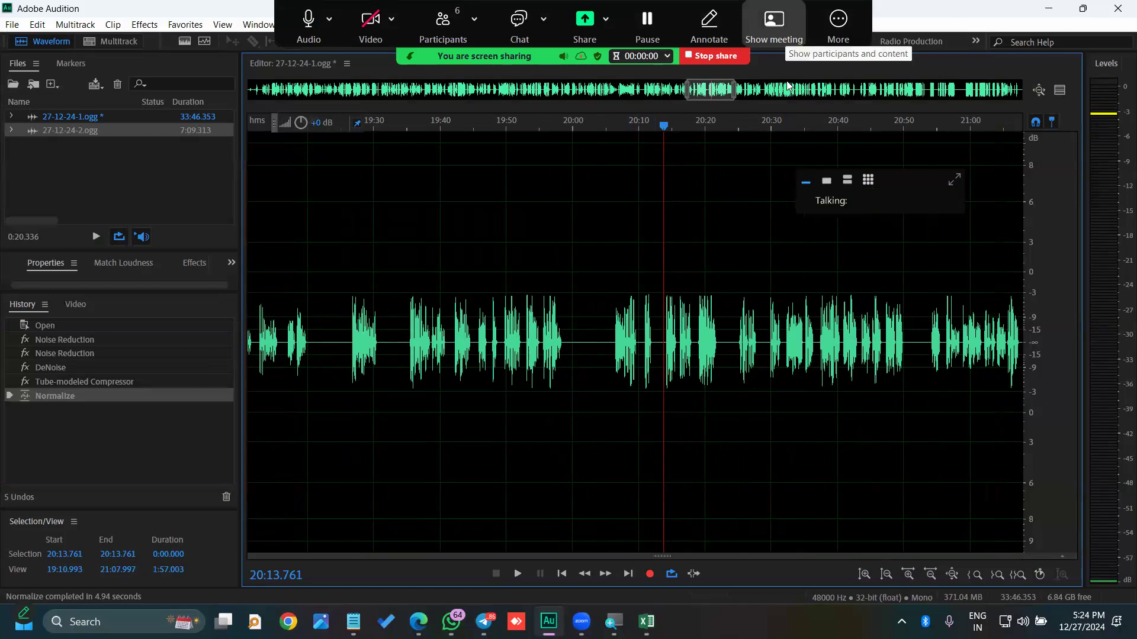
{"action": "left_click", "coordinate": [774, 24]}
{"action": "left_click", "coordinate": [774, 25]}
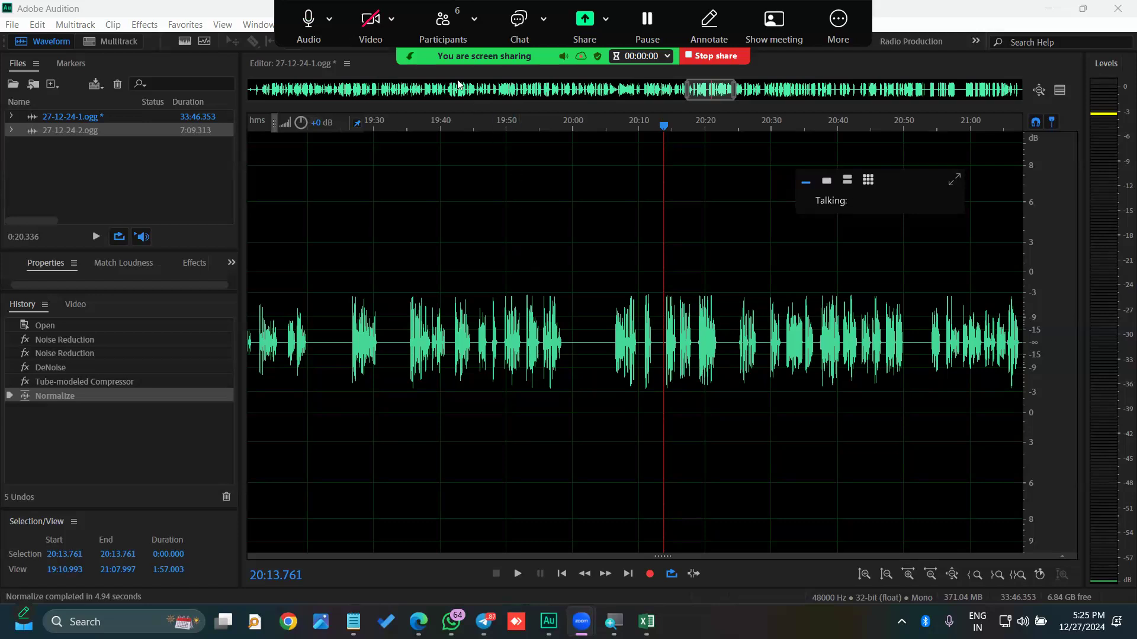
{"action": "left_click", "coordinate": [443, 27]}
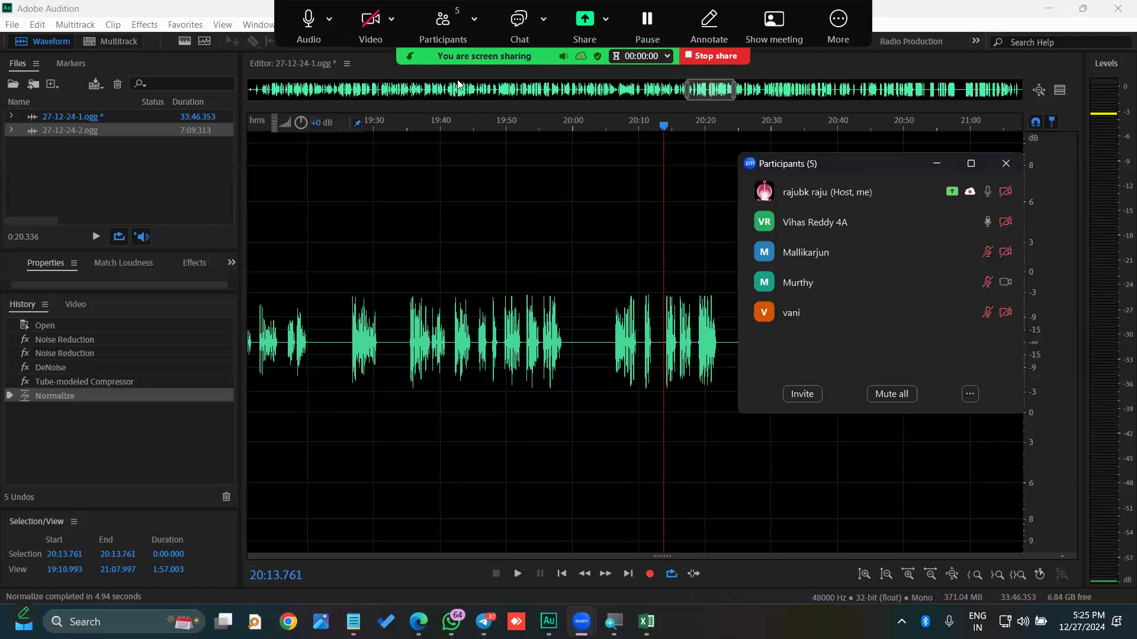
{"action": "left_click", "coordinate": [560, 290]}
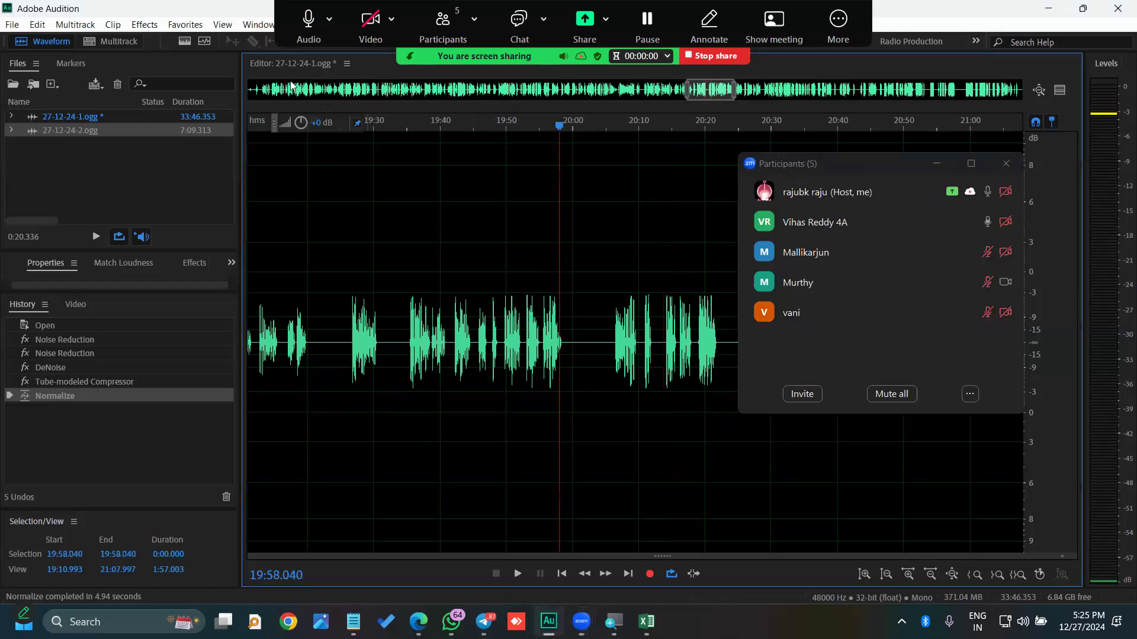
{"action": "left_click", "coordinate": [189, 24]}
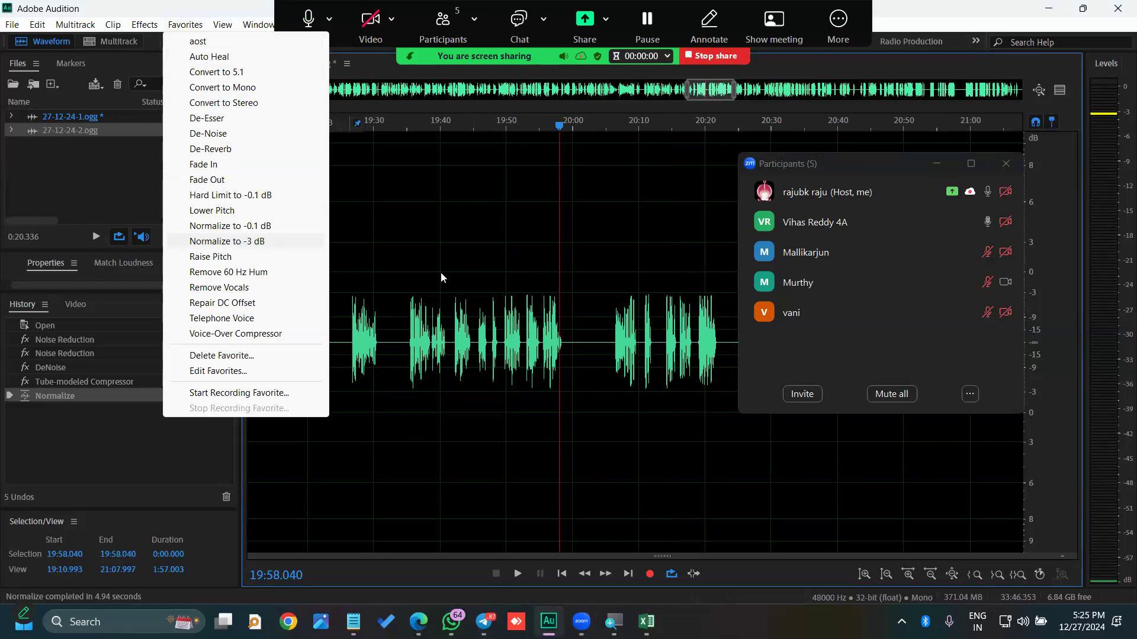
{"action": "left_click", "coordinate": [511, 269]}
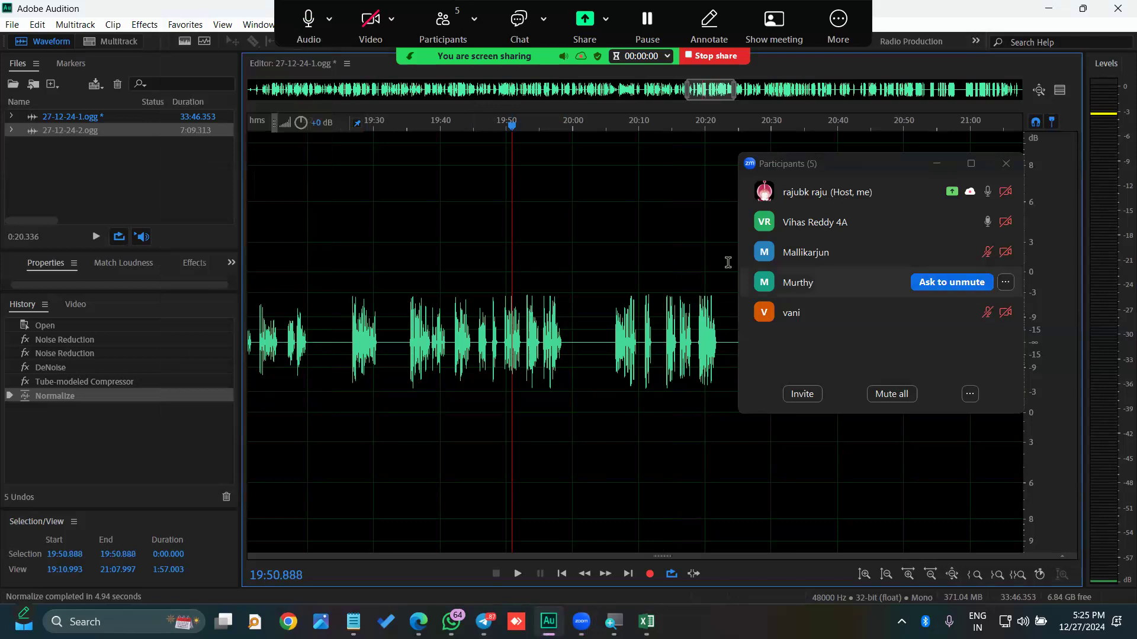
{"action": "left_click", "coordinate": [1006, 164]}
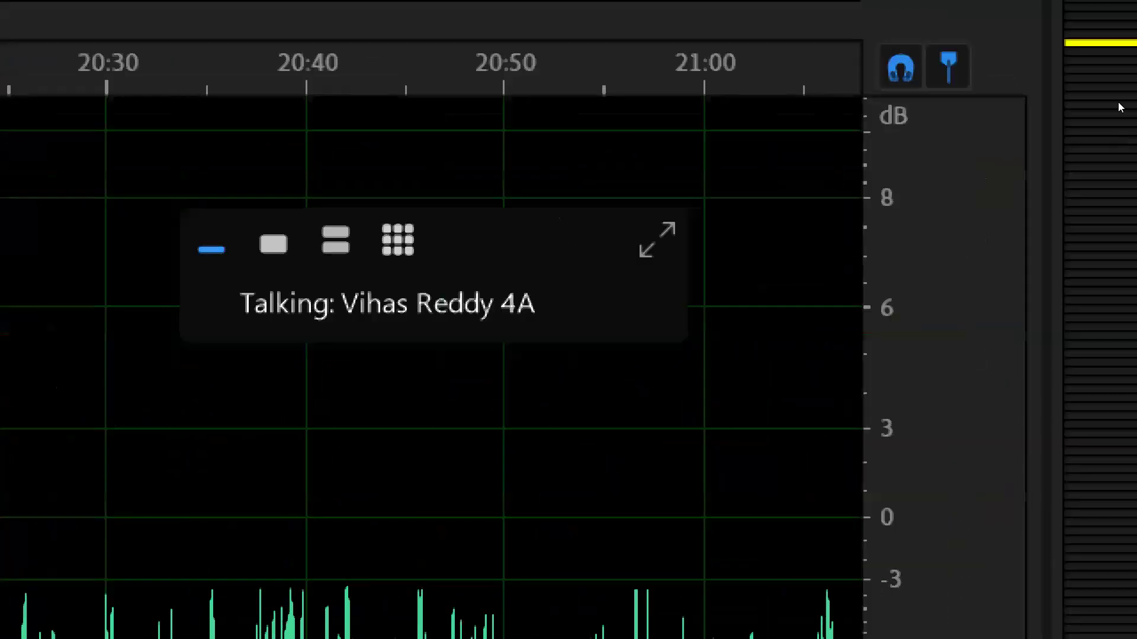
- Play a passage of the renormalized recording to check its loudness, and minimize the meeting's participant list
{"action": "left_click", "coordinate": [963, 244]}
{"action": "key", "text": "space"}
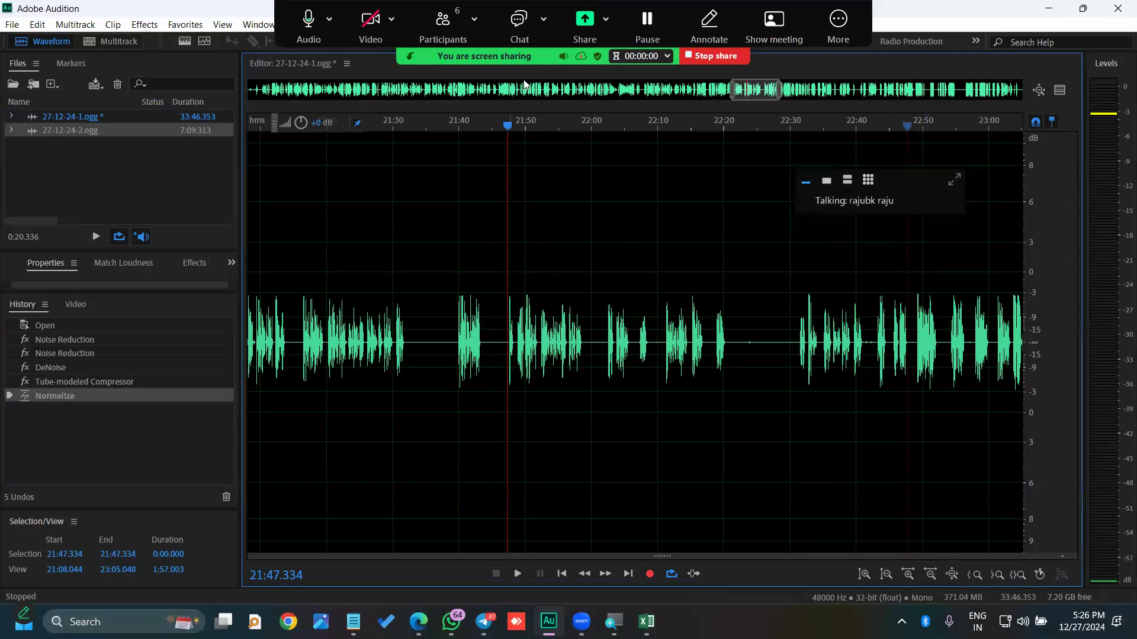
{"action": "key", "text": "alt+u"}
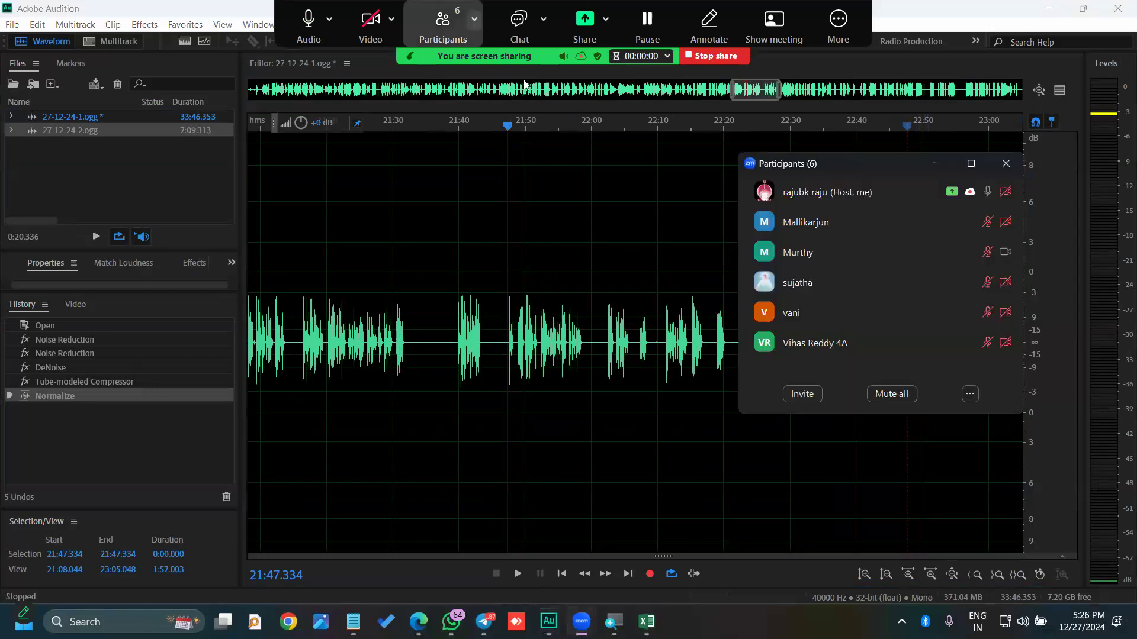
{"action": "key", "text": "Down"}
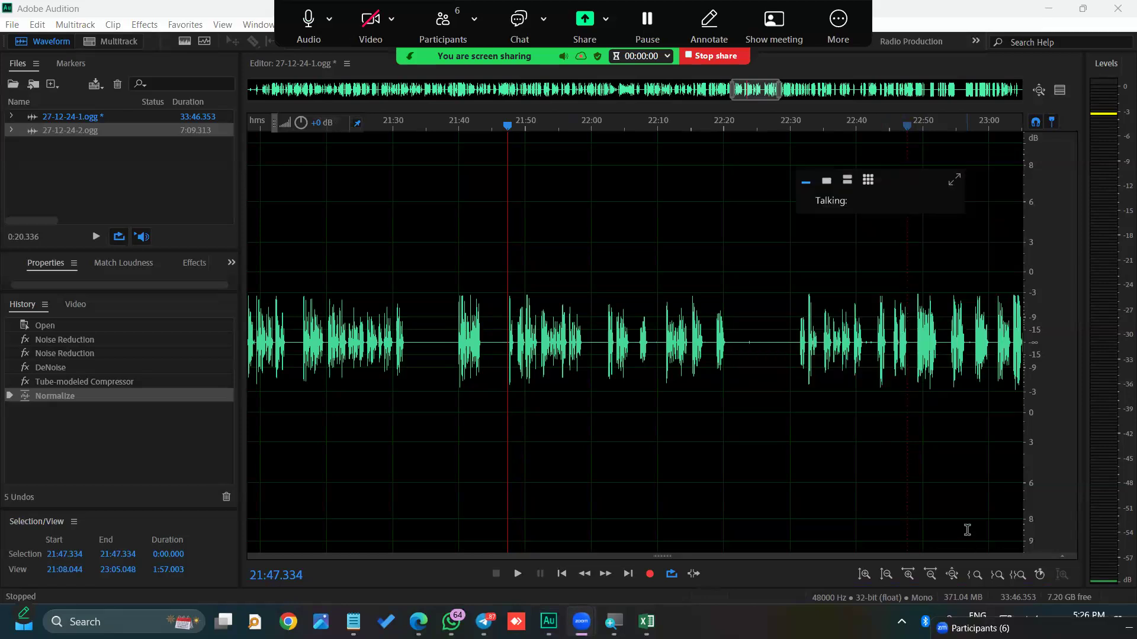
- Select the silent gap from about 22:22.7 to 22:28.3 to examine it, and clear the selection
{"action": "left_click", "coordinate": [760, 344]}
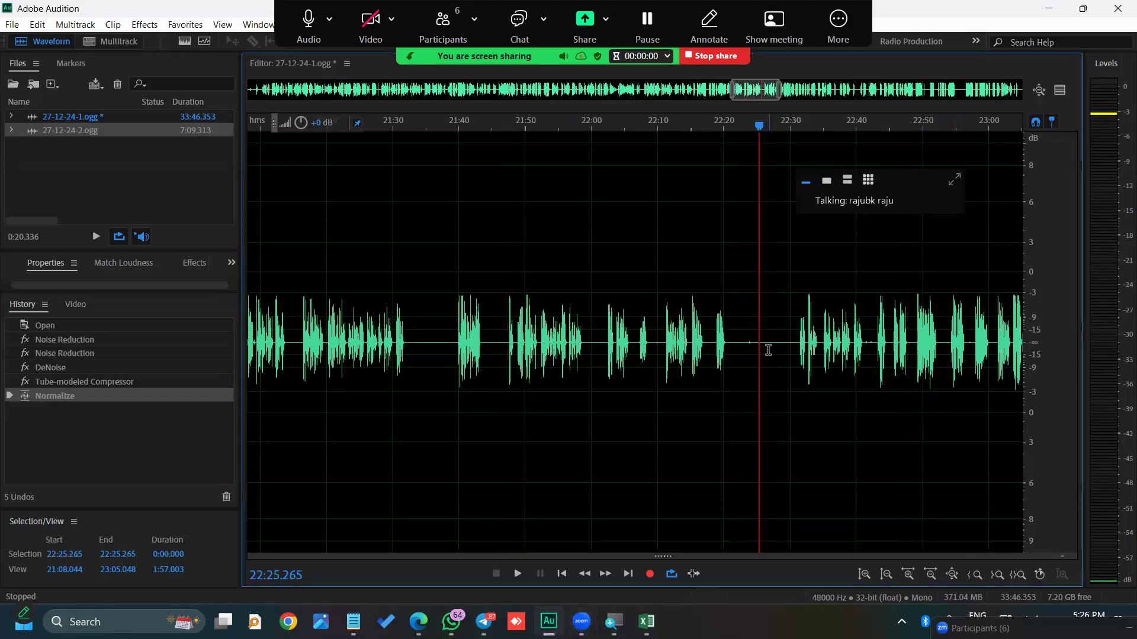
{"action": "scroll", "coordinate": [767, 350], "scroll_direction": "up", "scroll_amount": 3}
{"action": "left_click_drag", "start_coordinate": [787, 334], "coordinate": [672, 352]}
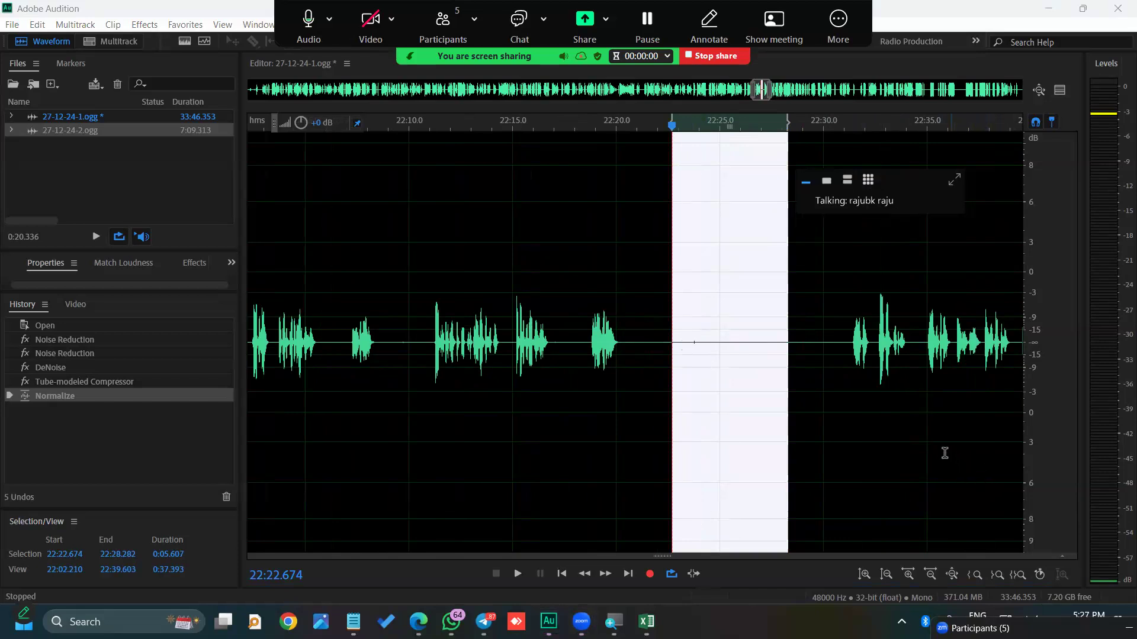
{"action": "left_click", "coordinate": [608, 84]}
{"action": "left_click", "coordinate": [643, 201]}
{"action": "left_click", "coordinate": [753, 250]}
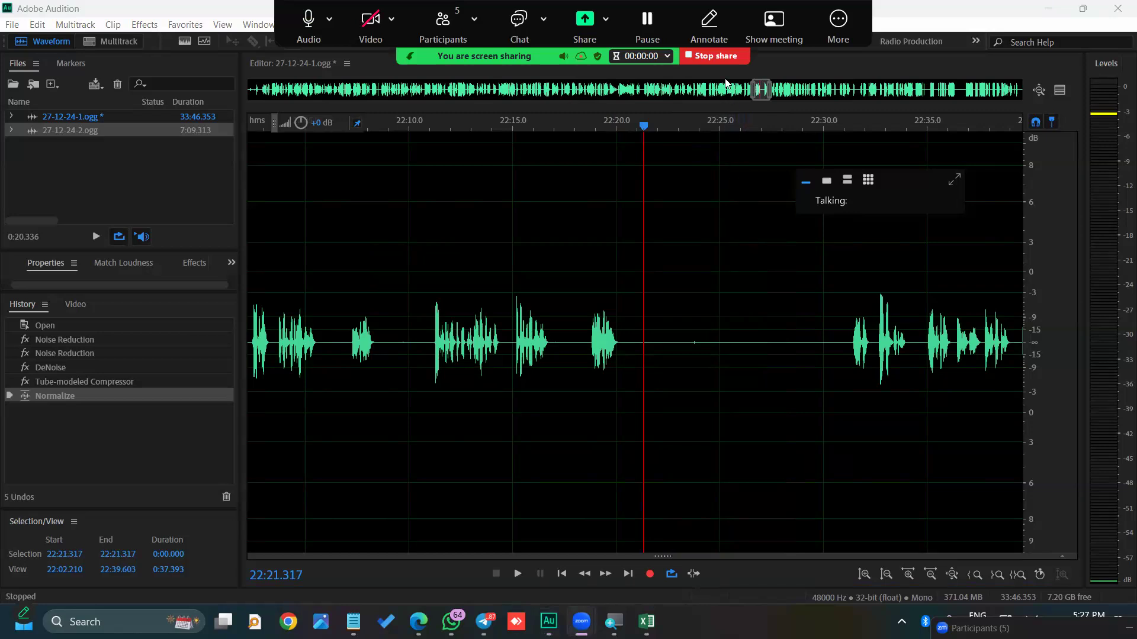
- Stop the screen share and play the recording 25-12-24-2.ogg.opus.wav from 22:43.862
{"action": "left_click", "coordinate": [714, 56]}
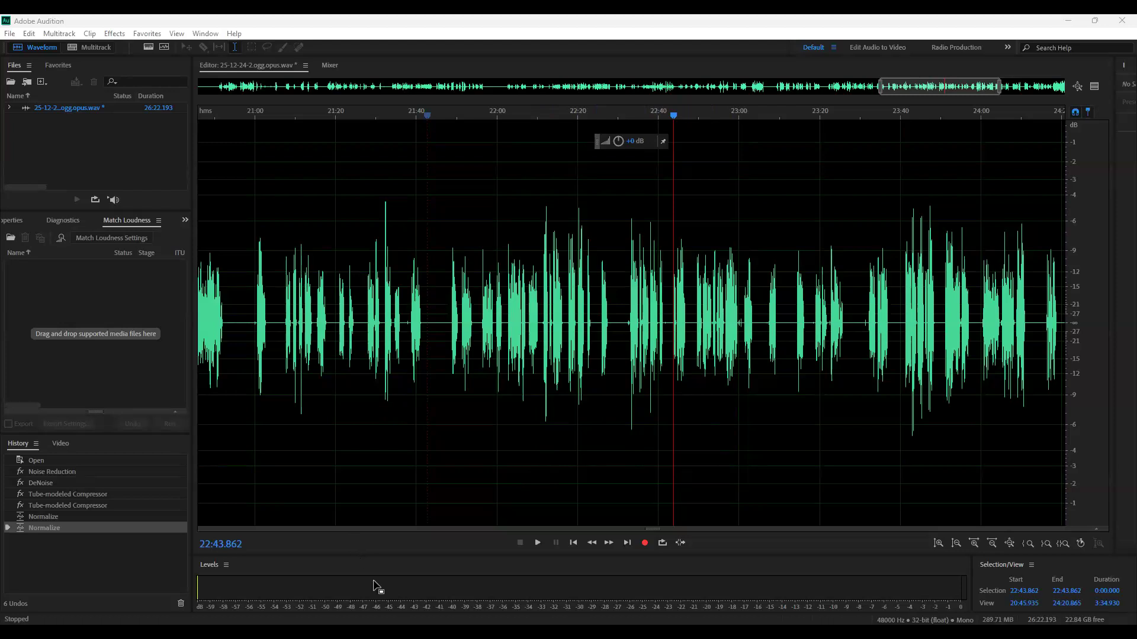
{"action": "left_click", "coordinate": [537, 542]}
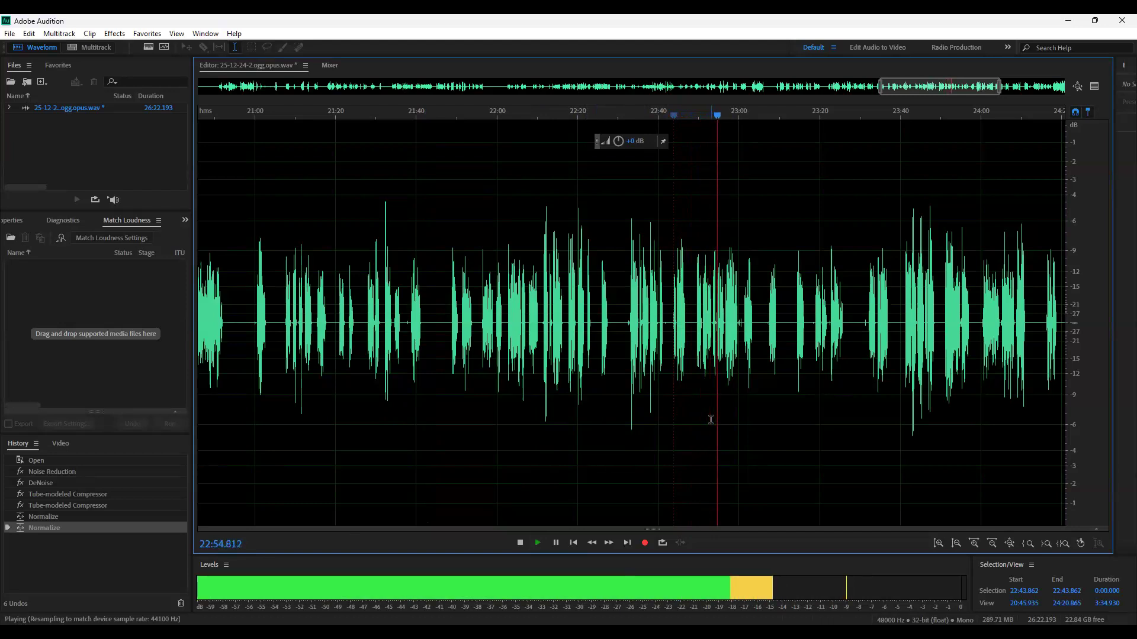
- Stop playback and apply the Tube-modeled Compressor with the Voice Leveler preset to the whole recording
{"action": "key", "text": "space"}
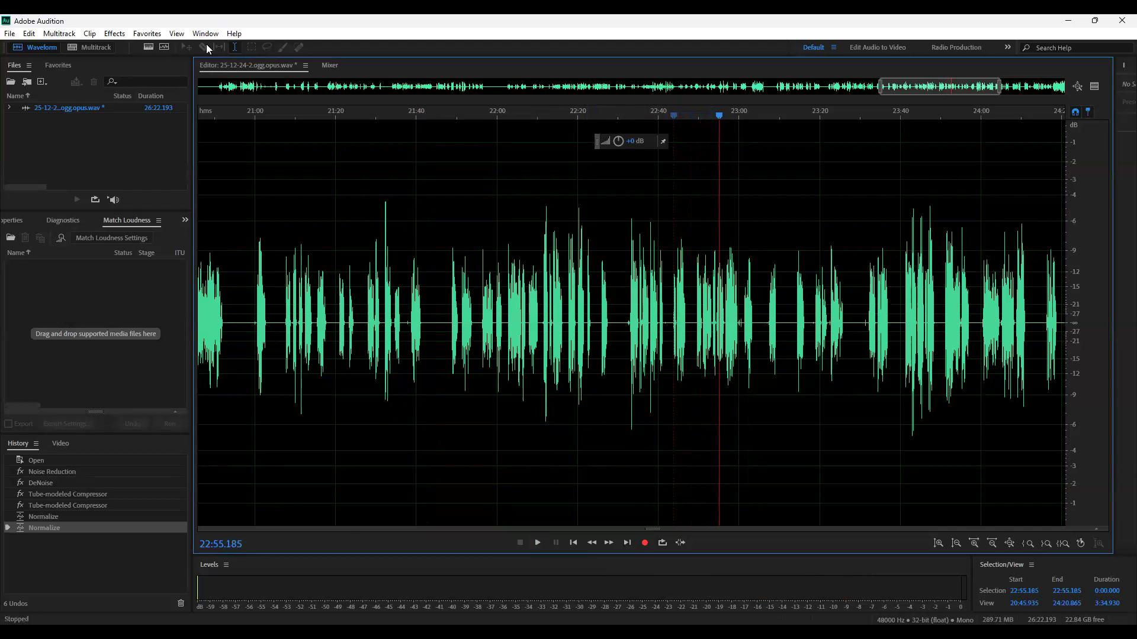
{"action": "left_click", "coordinate": [152, 39]}
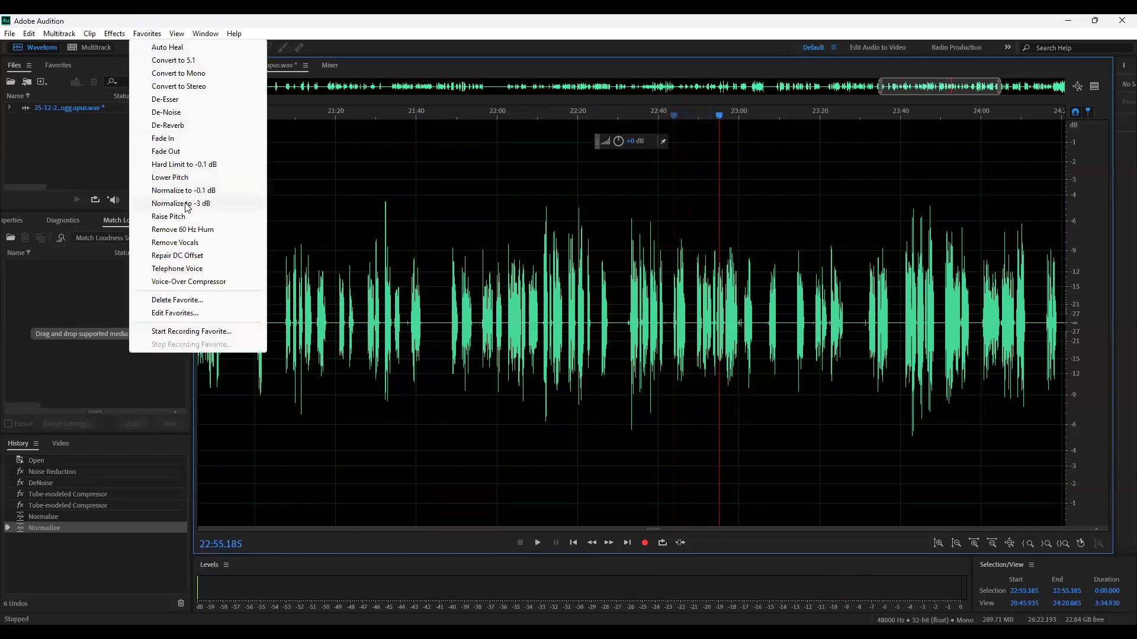
{"action": "left_click", "coordinate": [357, 179]}
{"action": "left_click", "coordinate": [115, 34]}
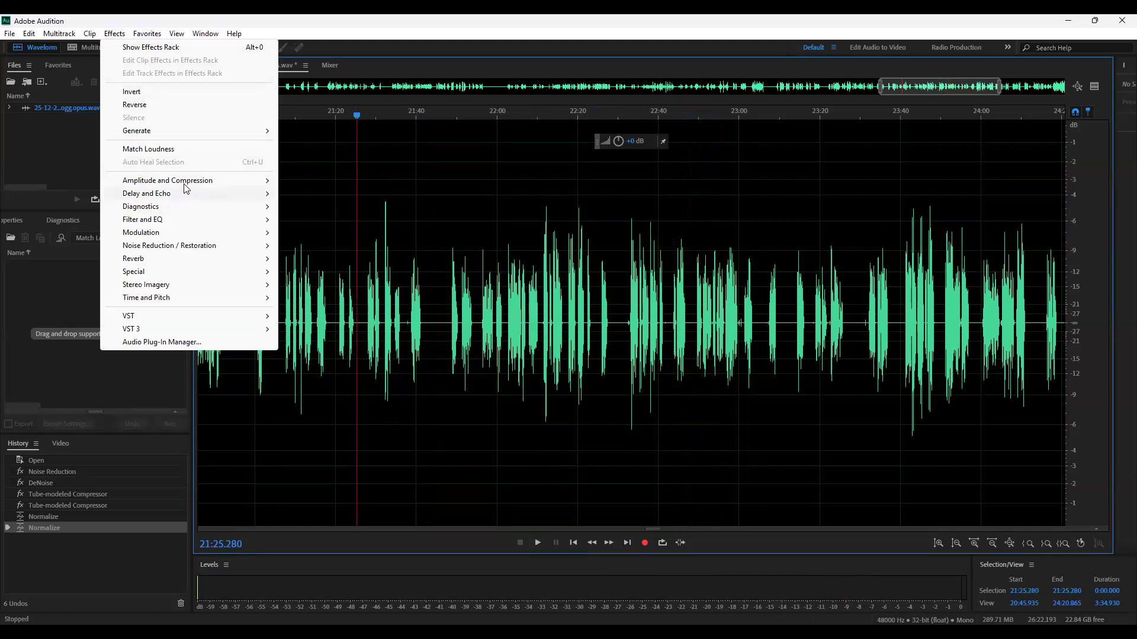
{"action": "mouse_move", "coordinate": [186, 183]}
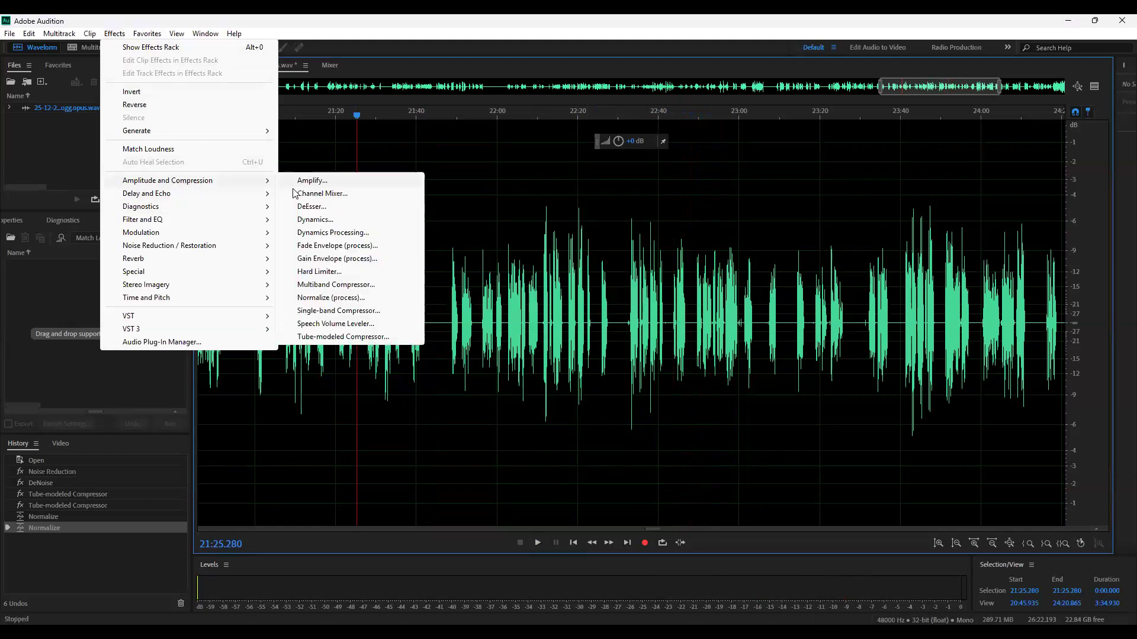
{"action": "left_click", "coordinate": [321, 337]}
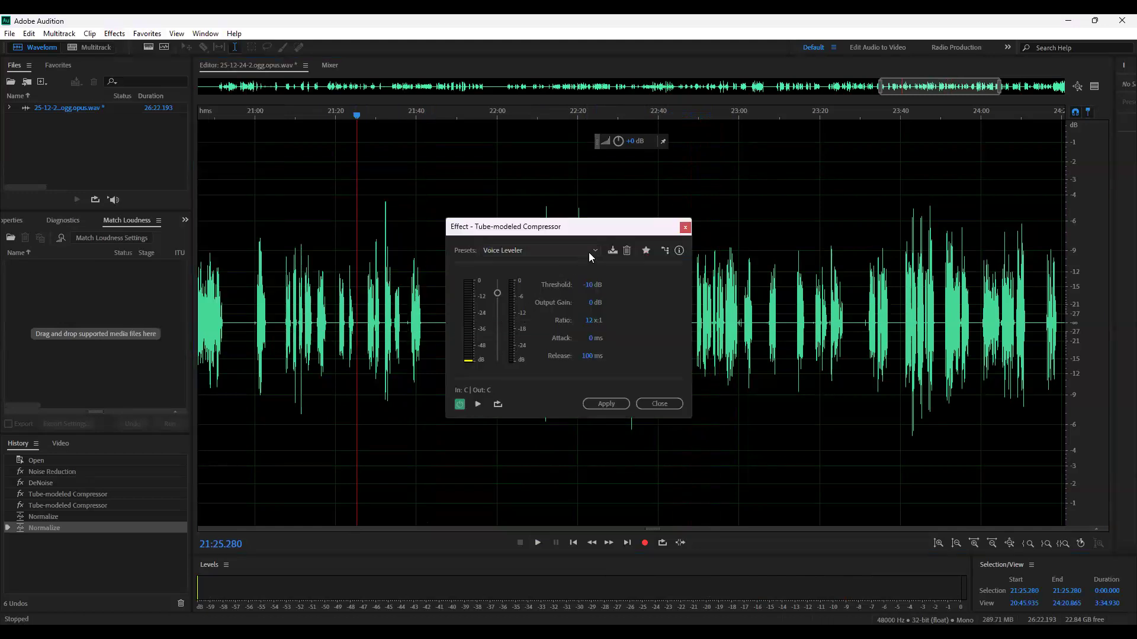
{"action": "left_click", "coordinate": [605, 404]}
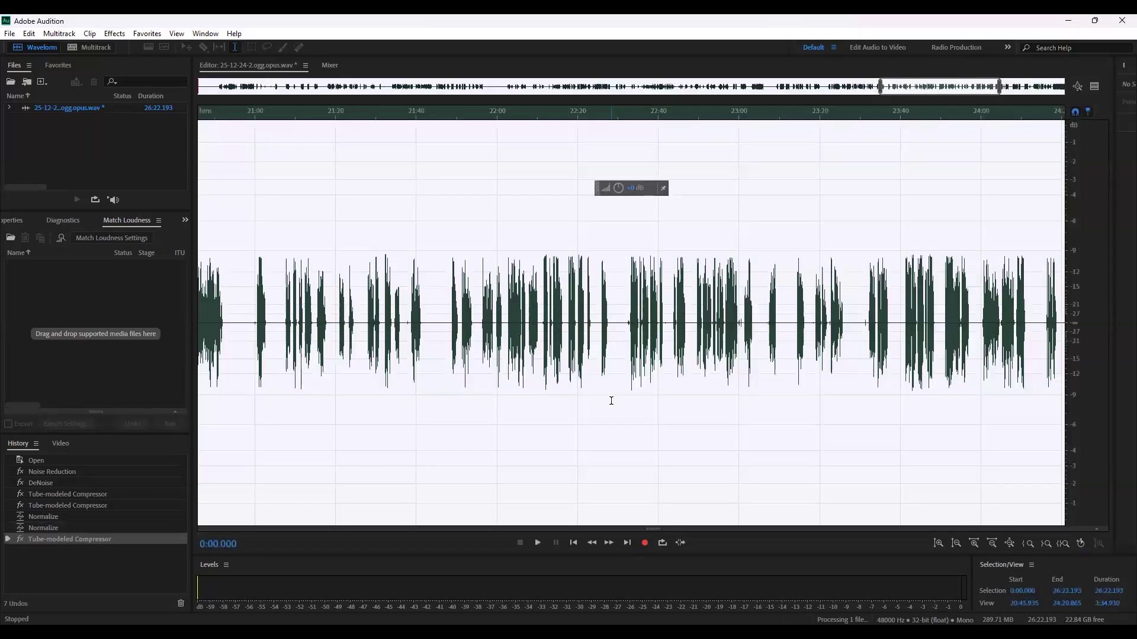
- Normalize the compressed recording to -3 dB with the favorite preset
{"action": "left_click", "coordinate": [610, 401]}
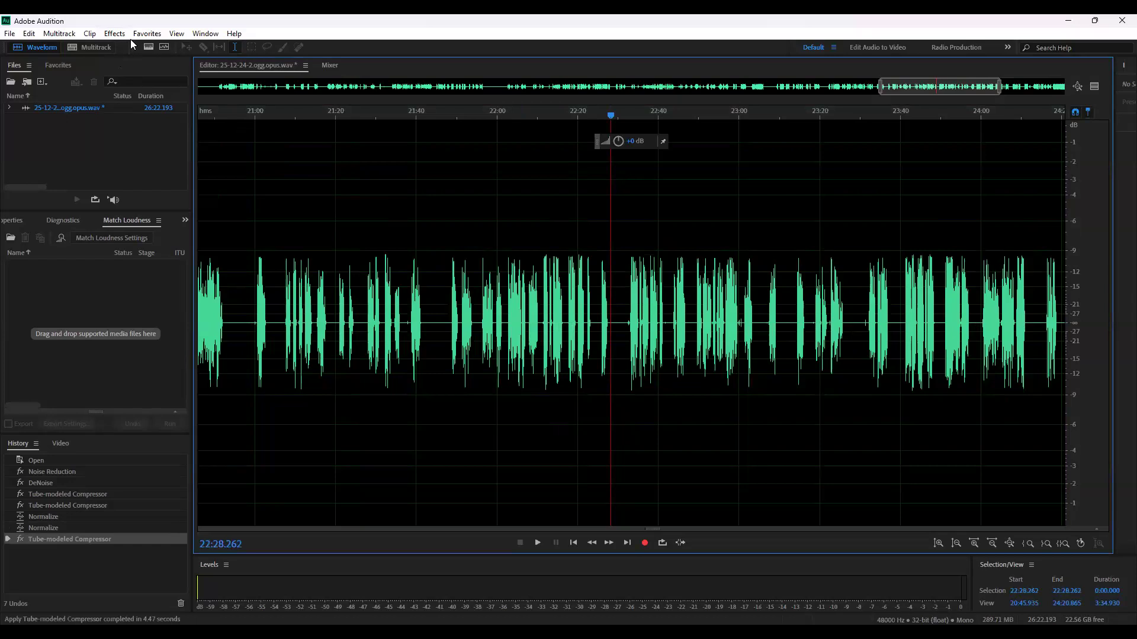
{"action": "left_click", "coordinate": [145, 34]}
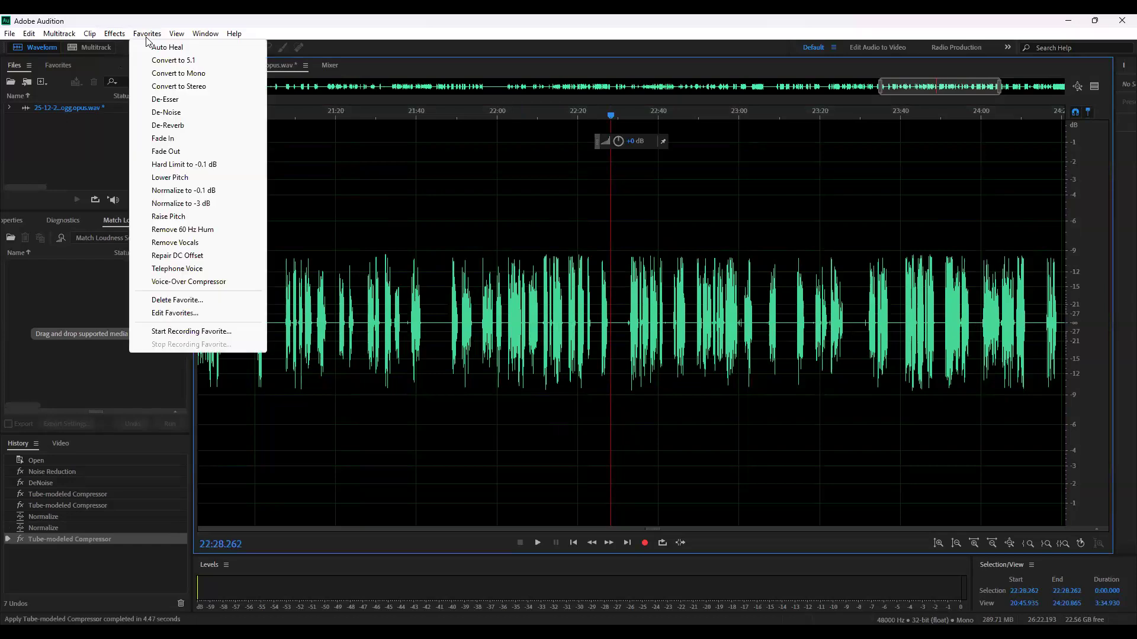
{"action": "left_click", "coordinate": [181, 204]}
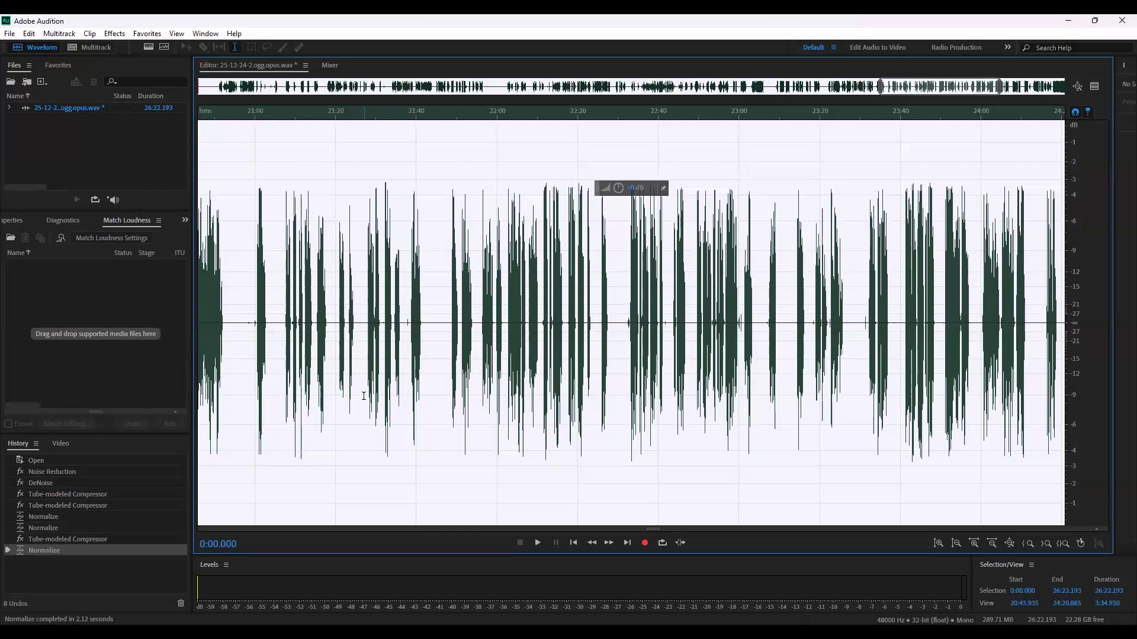
- Play the recording from 21:26.895 to about 22:05 to check its loudness on the level meter
{"action": "left_click", "coordinate": [363, 398]}
{"action": "key", "text": "space"}
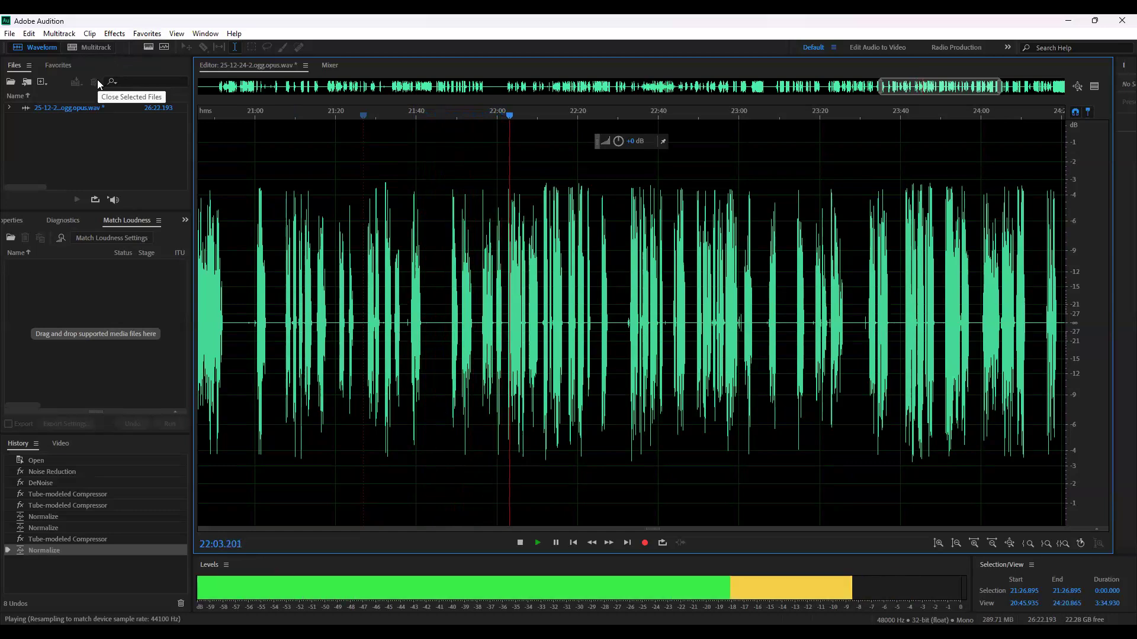
{"action": "key", "text": "space"}
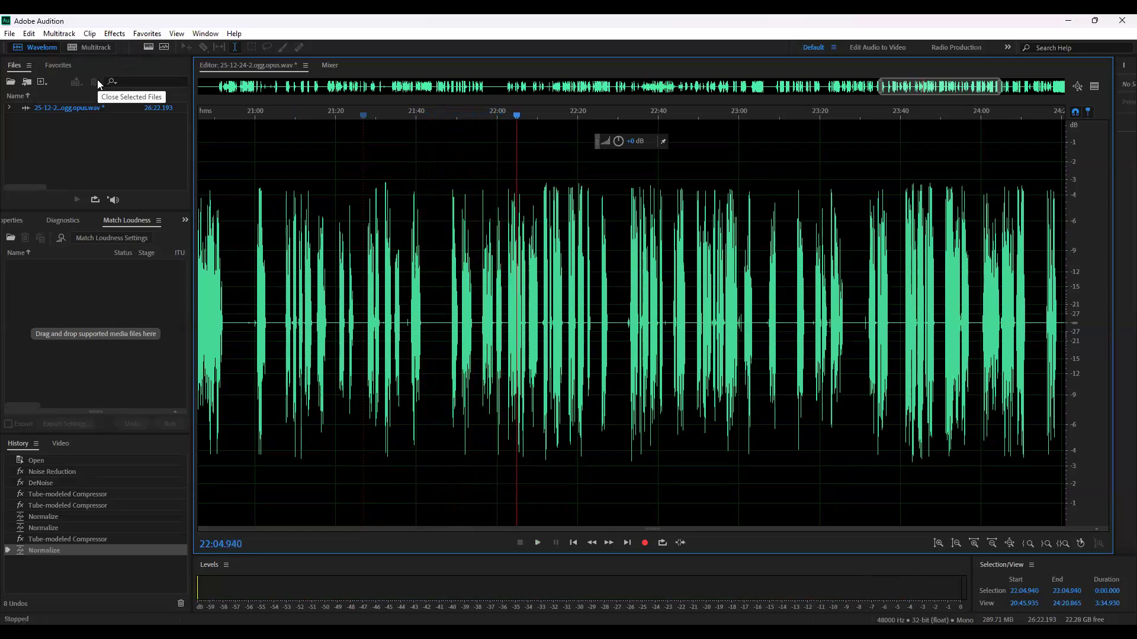
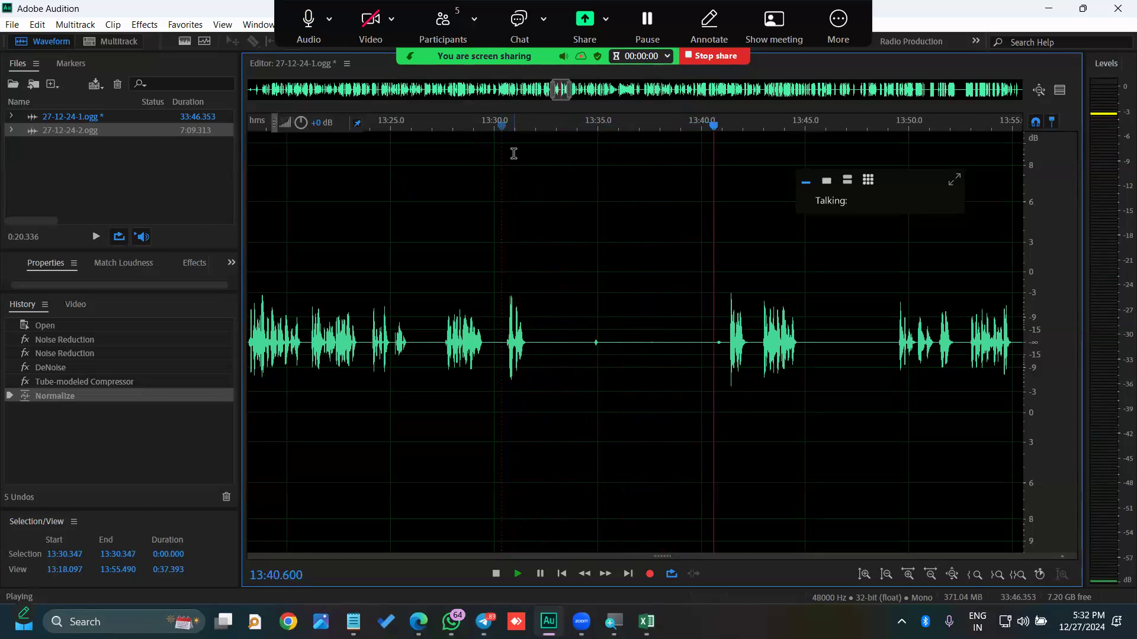
- Stop playback of 27-12-24-1.ogg and examine the short pause between the phrases around 13:42
{"action": "left_click", "coordinate": [583, 254]}
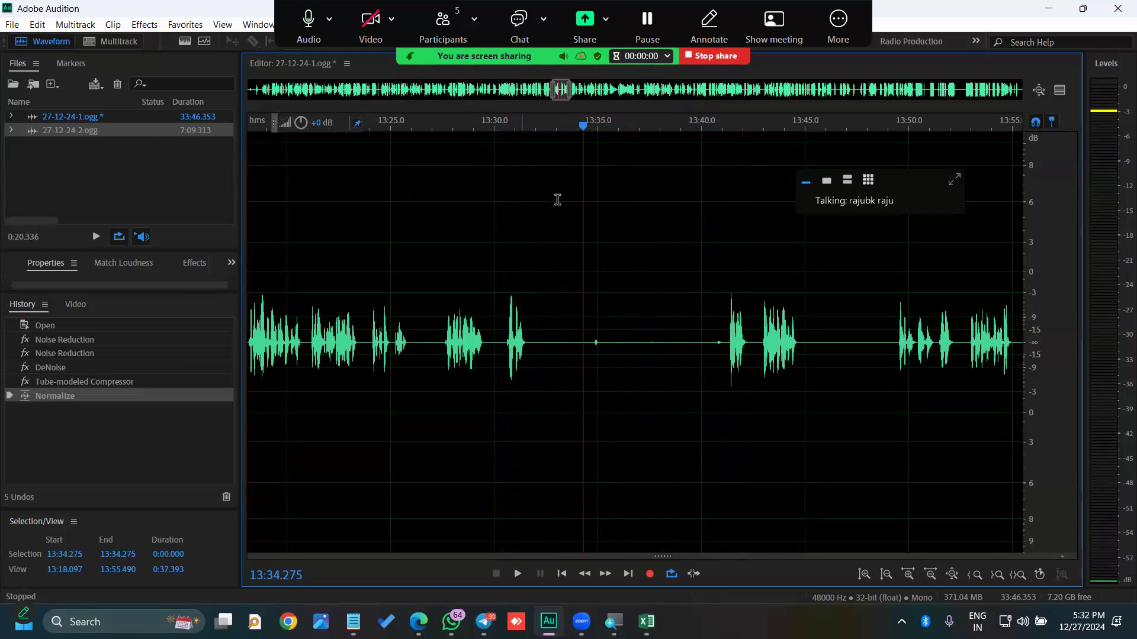
{"action": "scroll", "coordinate": [561, 198], "scroll_direction": "down", "scroll_amount": 3}
{"action": "scroll", "coordinate": [592, 351], "scroll_direction": "up", "scroll_amount": 1}
{"action": "scroll", "coordinate": [601, 339], "scroll_direction": "down", "scroll_amount": 3}
{"action": "scroll", "coordinate": [672, 335], "scroll_direction": "up", "scroll_amount": 4}
{"action": "scroll", "coordinate": [572, 340], "scroll_direction": "up", "scroll_amount": 6}
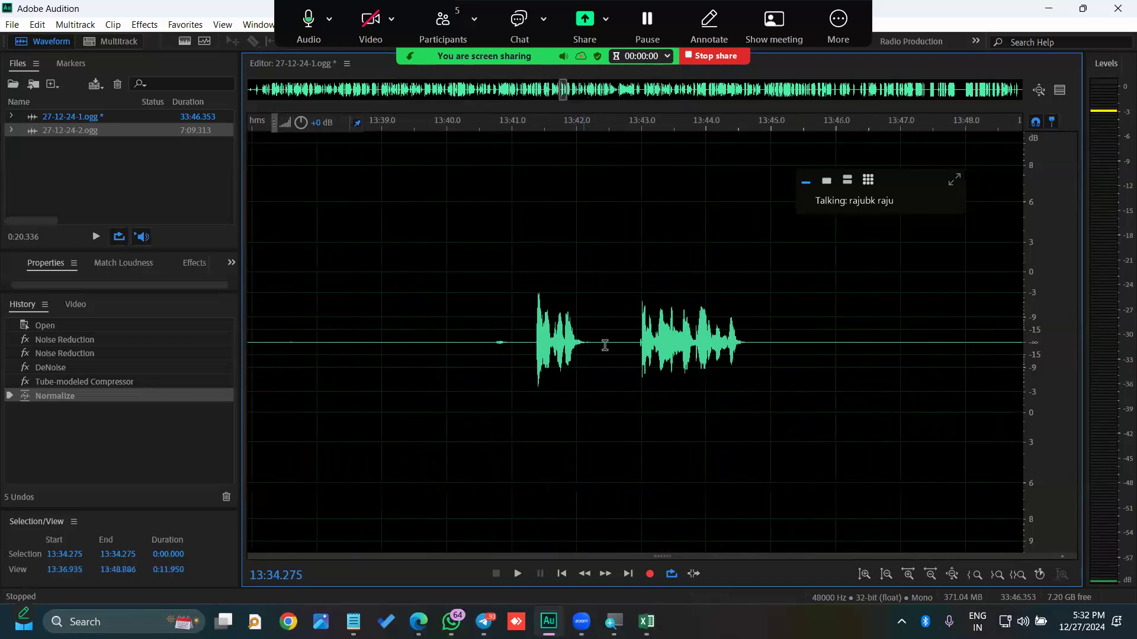
{"action": "left_click_drag", "start_coordinate": [598, 335], "coordinate": [632, 332]}
{"action": "left_click", "coordinate": [567, 243]}
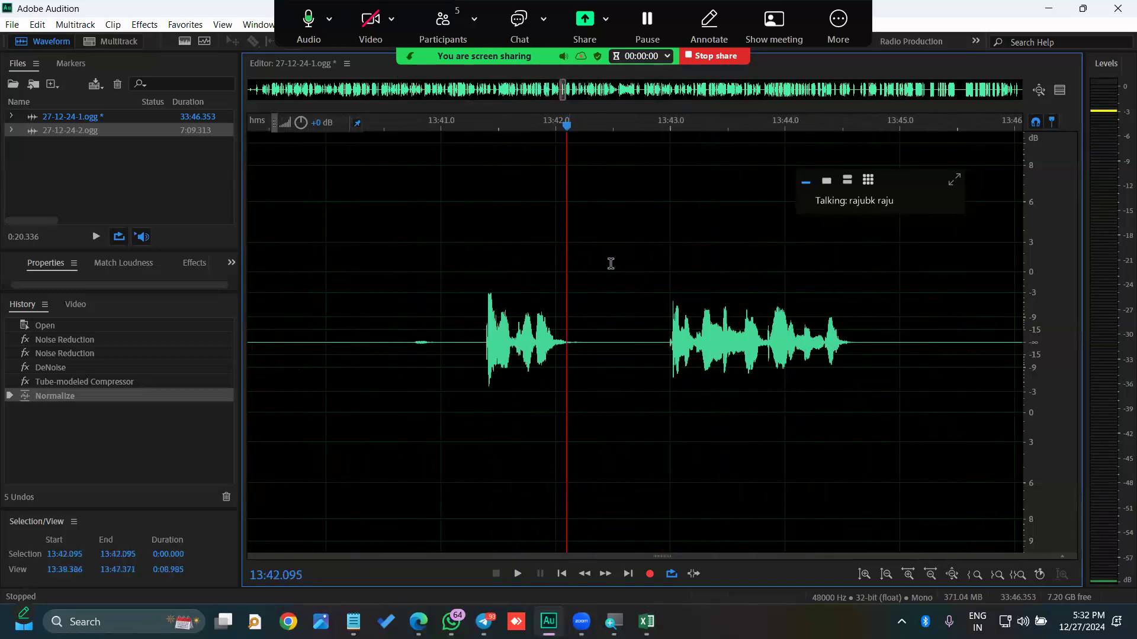
- Delete the silent gap from 13:33.175 to 13:40.997 in 27-12-24-1.ogg
{"action": "scroll", "coordinate": [528, 320], "scroll_direction": "down", "scroll_amount": 8}
{"action": "left_click", "coordinate": [499, 339]}
{"action": "left_click_drag", "start_coordinate": [499, 340], "coordinate": [559, 355]}
{"action": "left_click", "coordinate": [513, 358]}
{"action": "scroll", "coordinate": [492, 342], "scroll_direction": "up", "scroll_amount": 3}
{"action": "left_click_drag", "start_coordinate": [486, 342], "coordinate": [648, 350]}
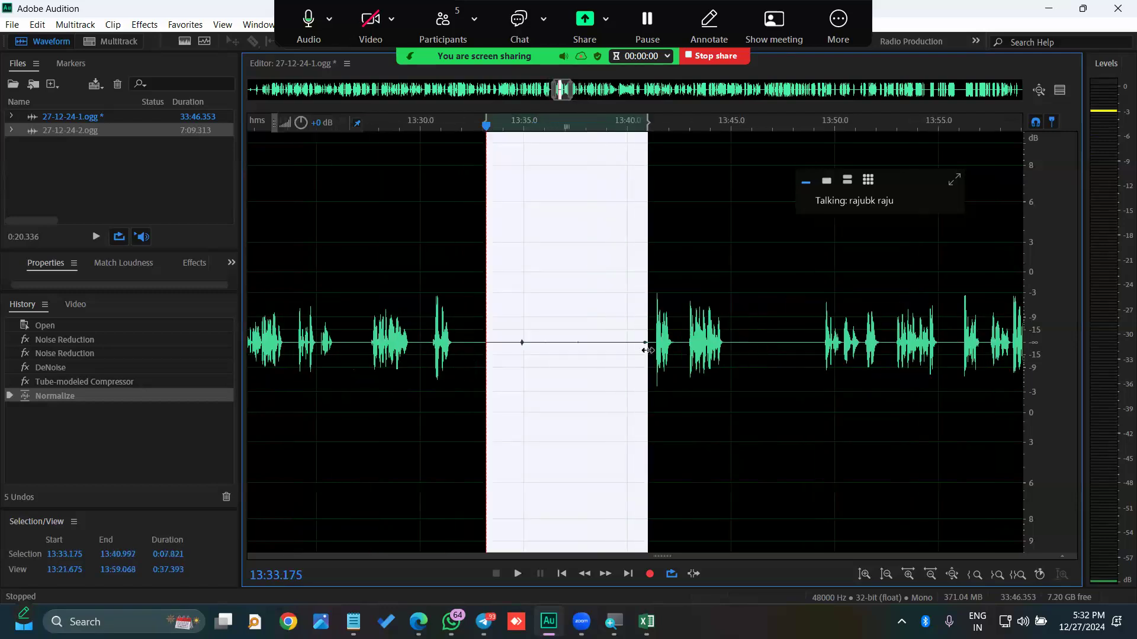
{"action": "key", "text": "Delete"}
- Locate the long silent gap between about 30:39 and 31:10 and place the playhead at 31:10.000
{"action": "scroll", "coordinate": [628, 351], "scroll_direction": "down", "scroll_amount": 10}
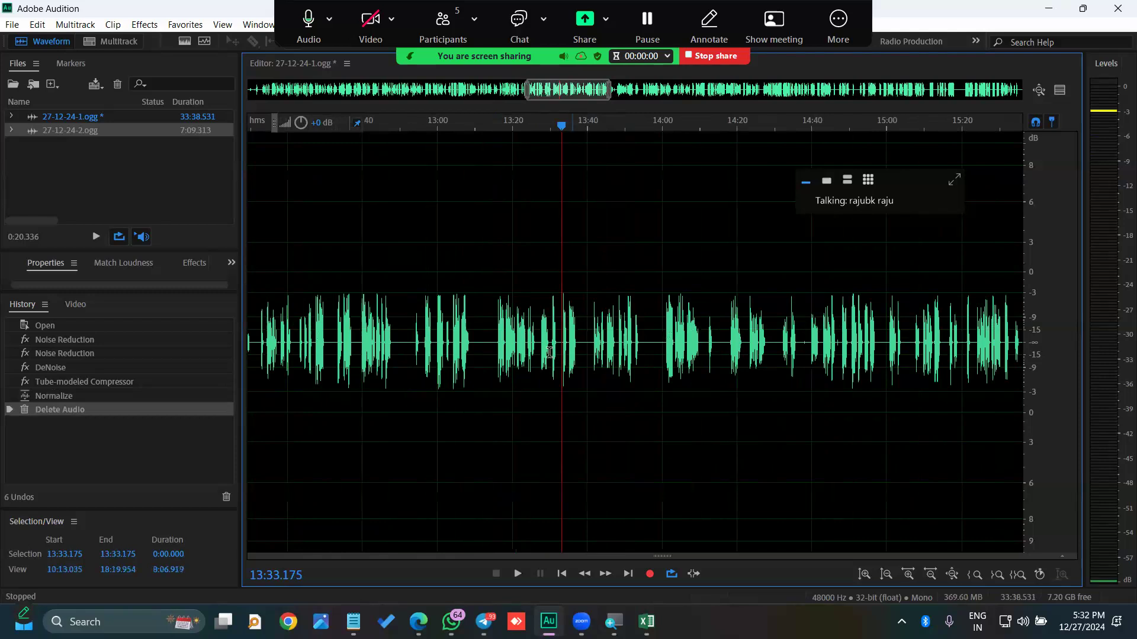
{"action": "scroll", "coordinate": [958, 333], "scroll_direction": "up", "scroll_amount": 10}
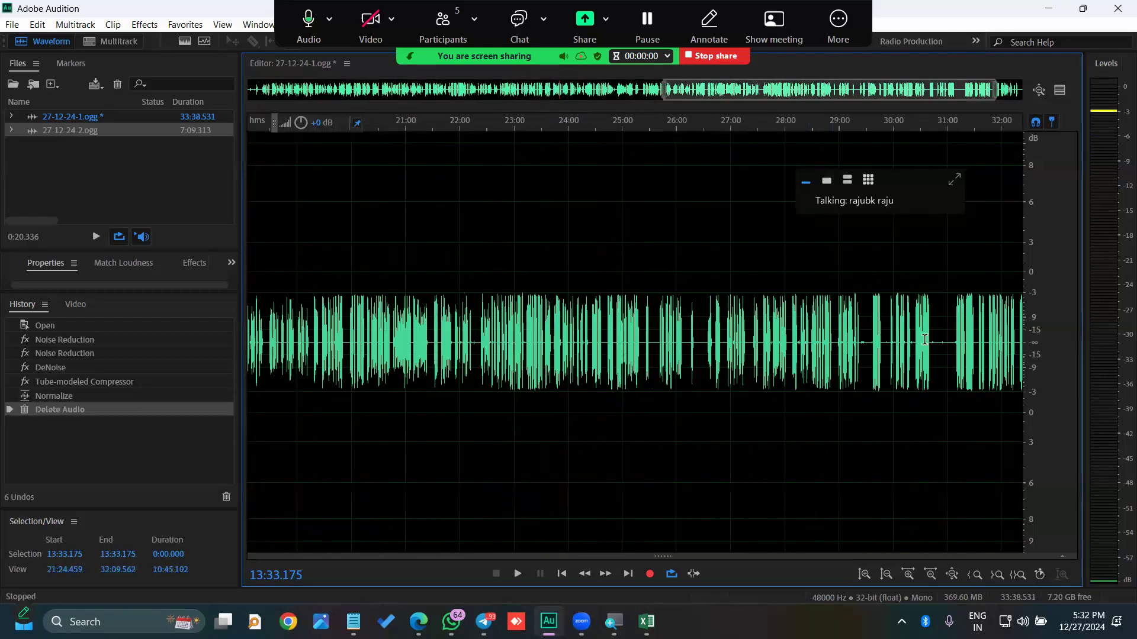
{"action": "scroll", "coordinate": [779, 317], "scroll_direction": "down", "scroll_amount": 2}
{"action": "left_click_drag", "start_coordinate": [805, 308], "coordinate": [652, 304]}
{"action": "scroll", "coordinate": [652, 304], "scroll_direction": "up", "scroll_amount": 1}
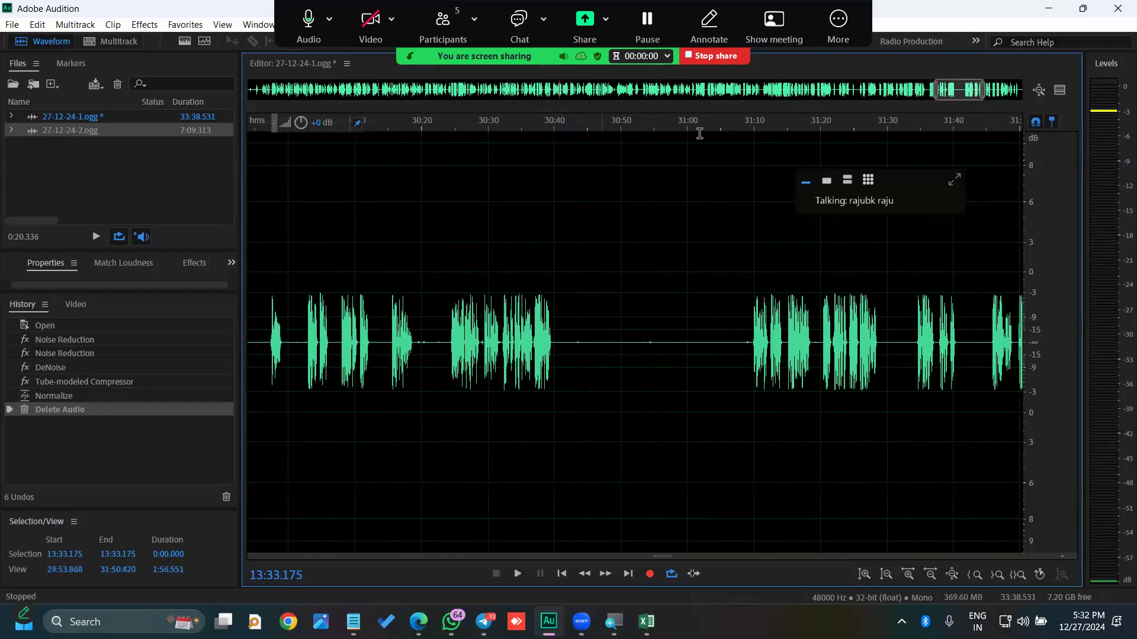
{"action": "scroll", "coordinate": [756, 135], "scroll_direction": "up", "scroll_amount": 2}
{"action": "left_click", "coordinate": [749, 135]}
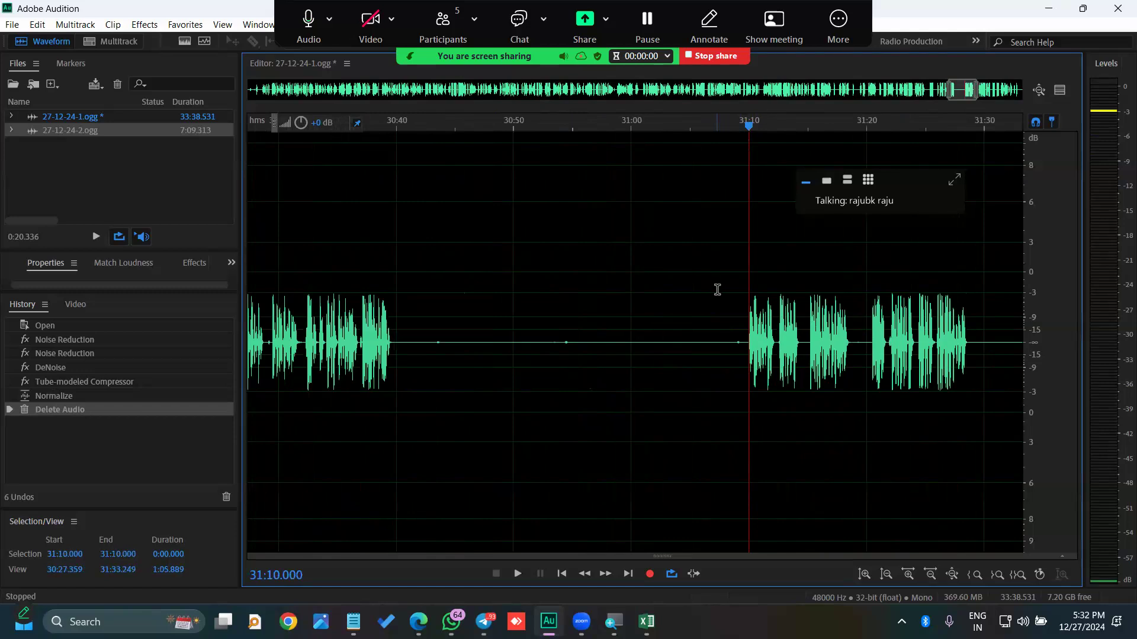
- Examine the waveform of the whole recording and the speech passages in its first few minutes
{"action": "scroll", "coordinate": [717, 290], "scroll_direction": "down", "scroll_amount": 10}
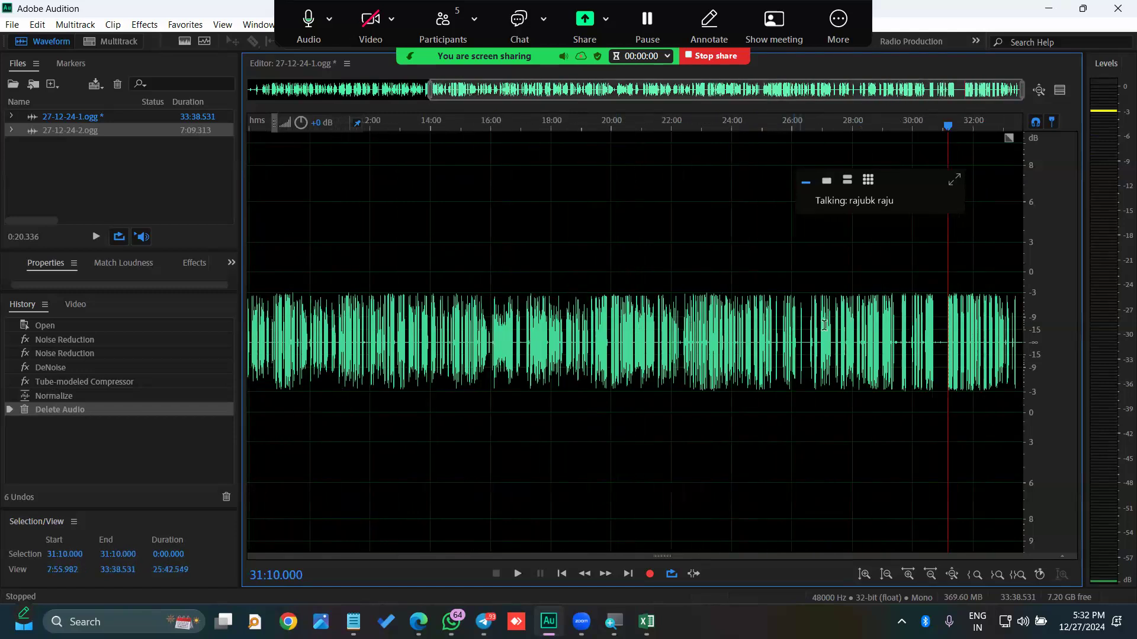
{"action": "scroll", "coordinate": [824, 325], "scroll_direction": "down", "scroll_amount": 2}
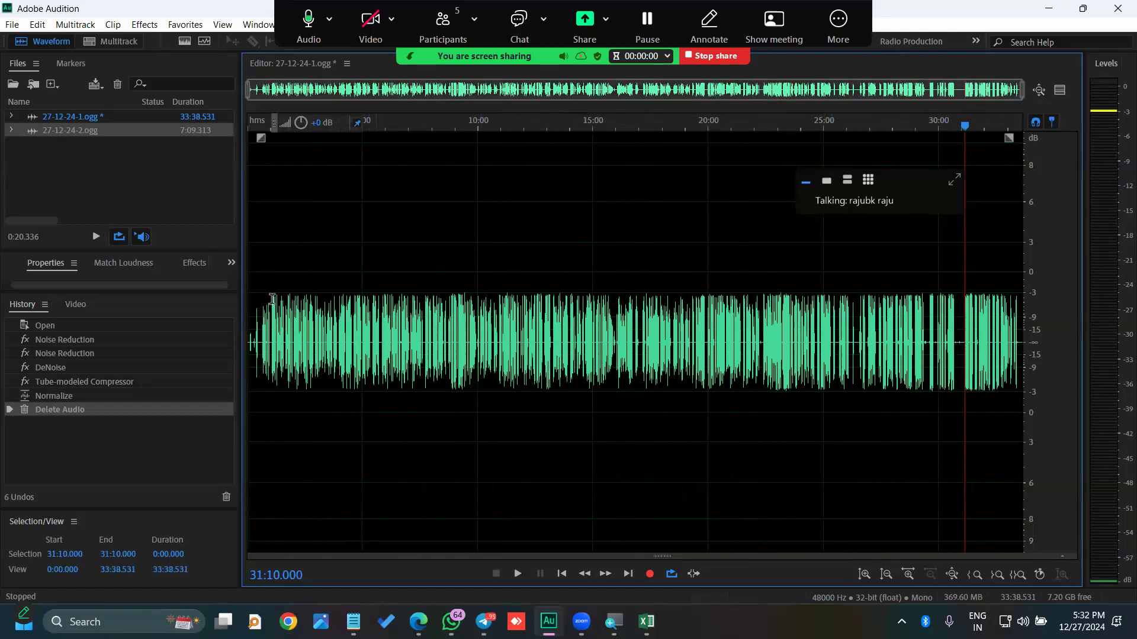
{"action": "scroll", "coordinate": [272, 299], "scroll_direction": "up", "scroll_amount": 5}
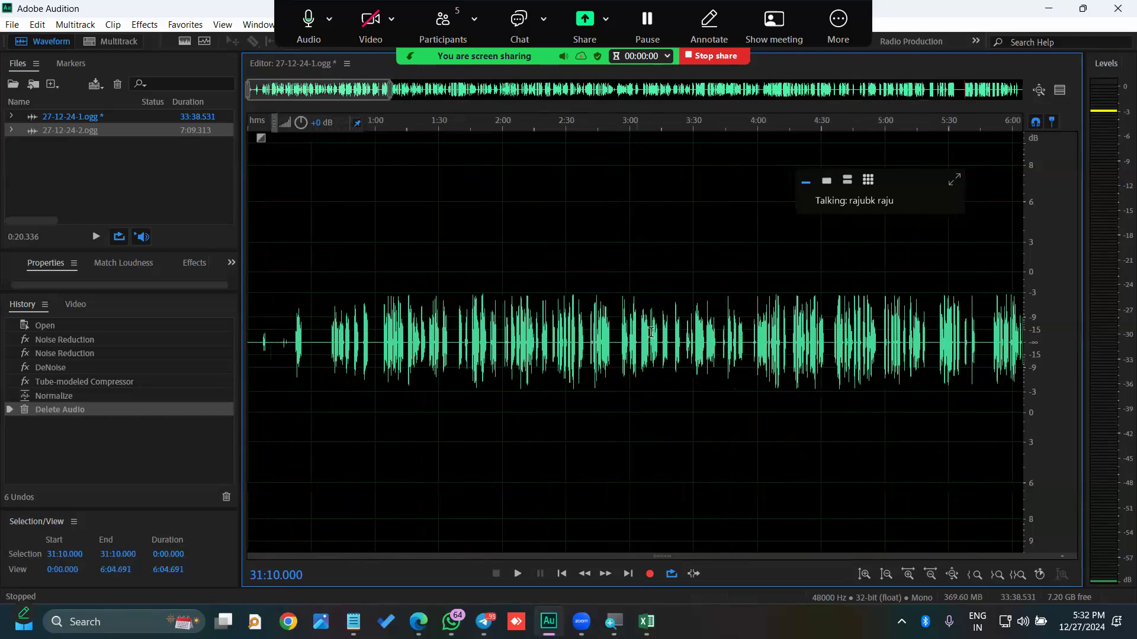
{"action": "scroll", "coordinate": [650, 332], "scroll_direction": "down", "scroll_amount": 3}
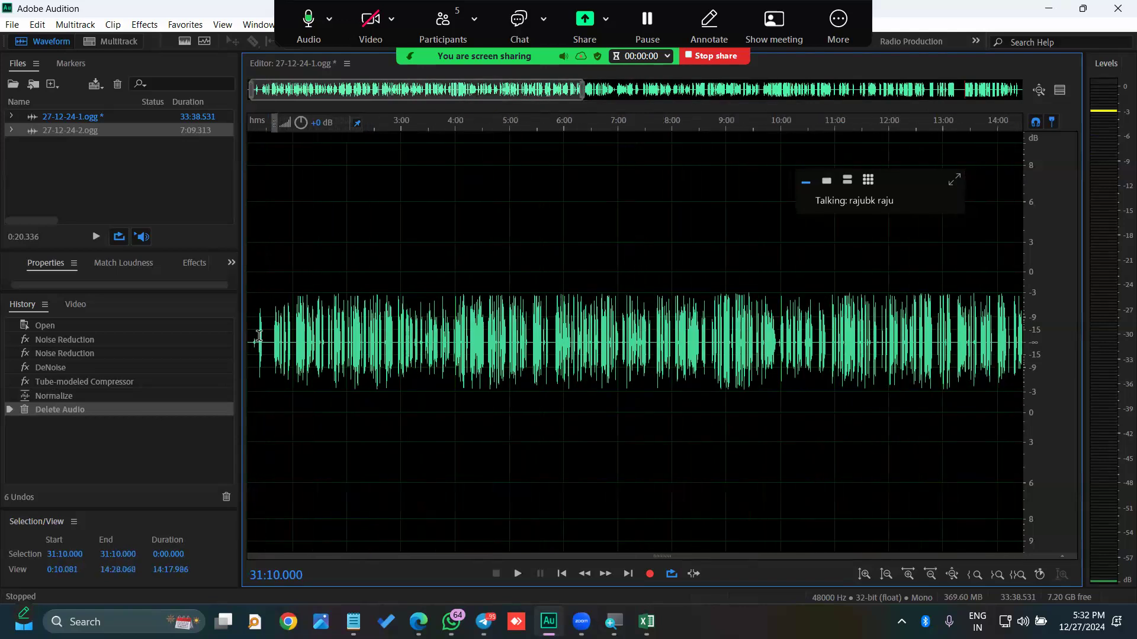
{"action": "scroll", "coordinate": [259, 336], "scroll_direction": "up", "scroll_amount": 2}
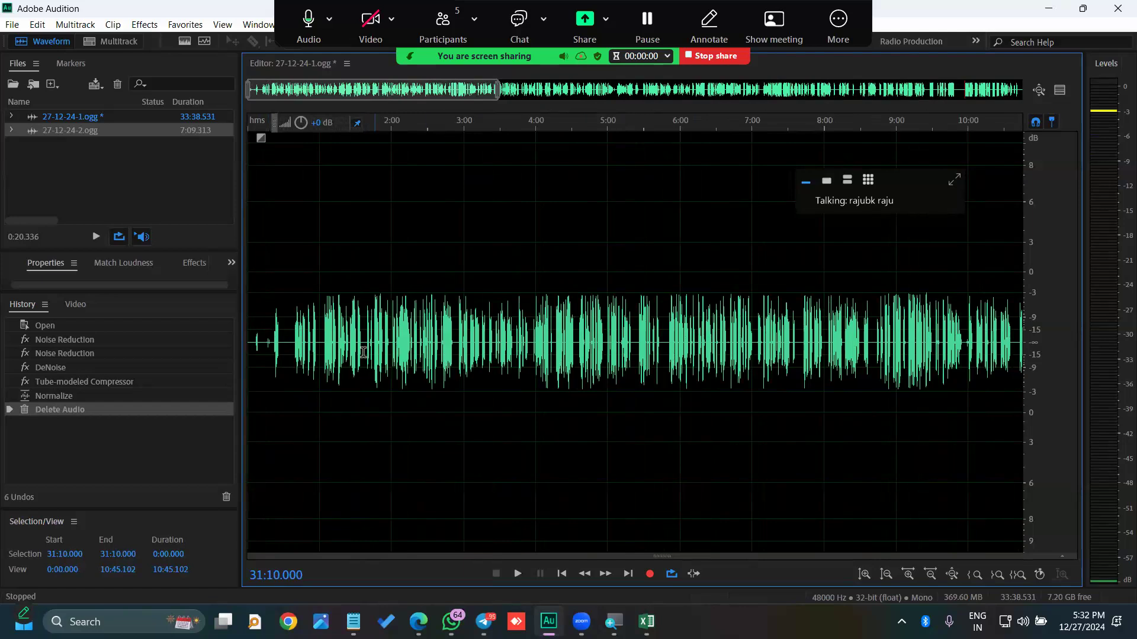
{"action": "scroll", "coordinate": [363, 352], "scroll_direction": "up", "scroll_amount": 7}
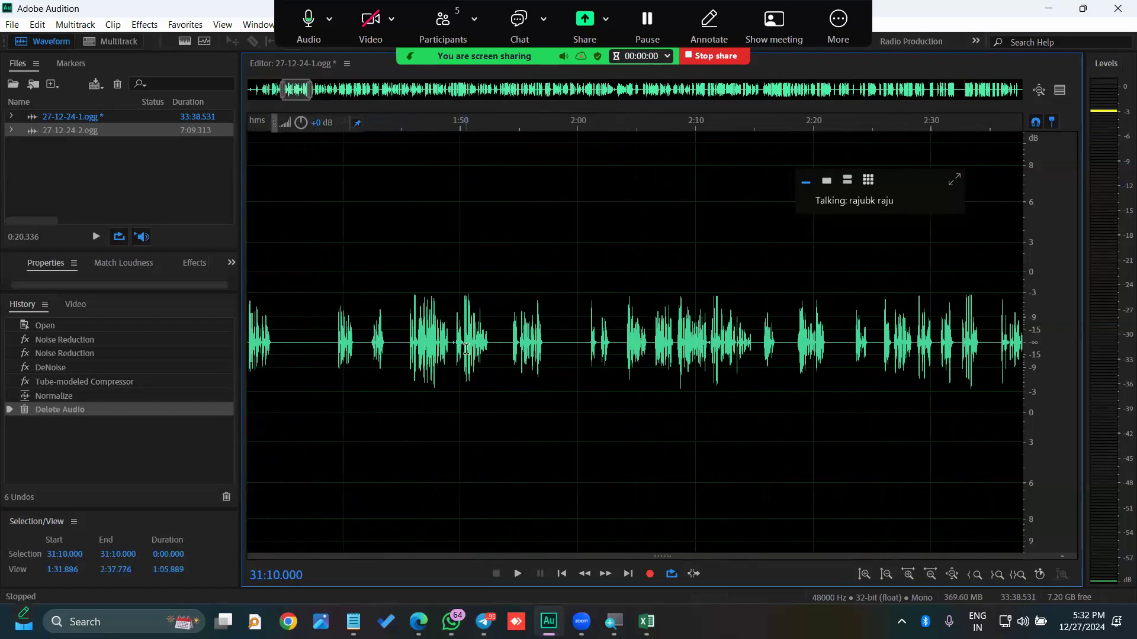
{"action": "scroll", "coordinate": [626, 367], "scroll_direction": "down", "scroll_amount": 3}
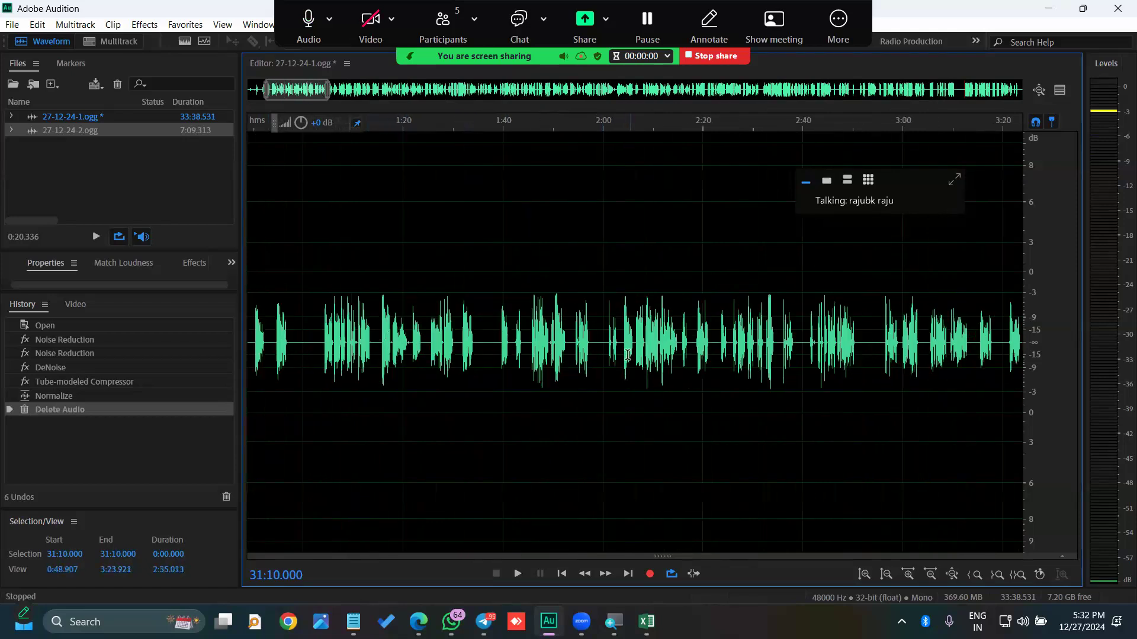
{"action": "left_click", "coordinate": [145, 24]}
{"action": "mouse_move", "coordinate": [278, 276]}
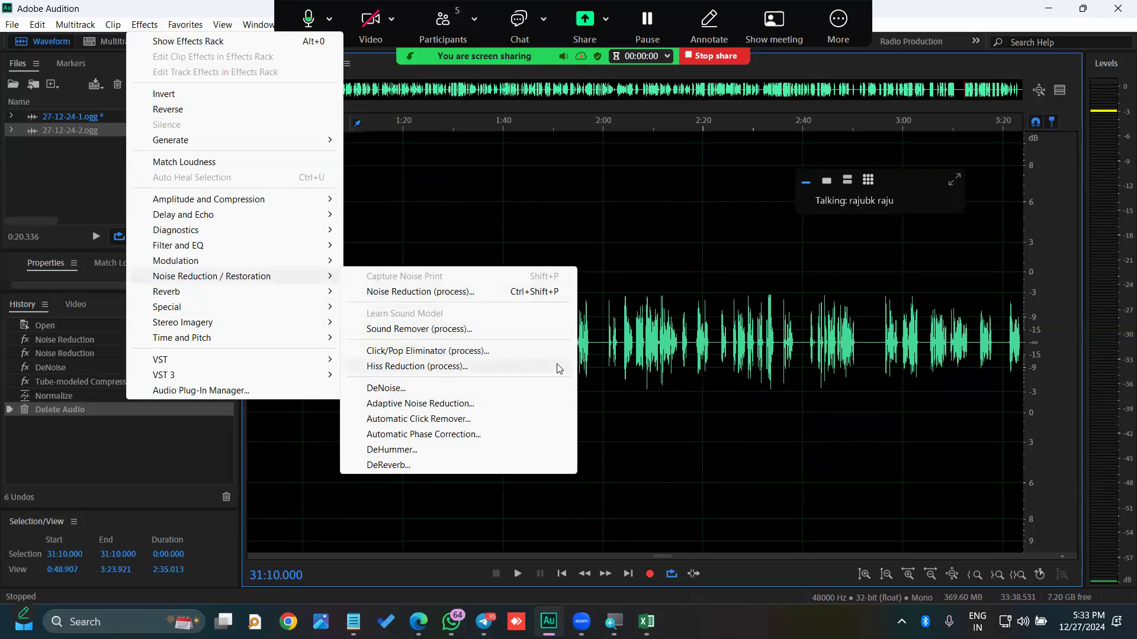
{"action": "left_click", "coordinate": [646, 373]}
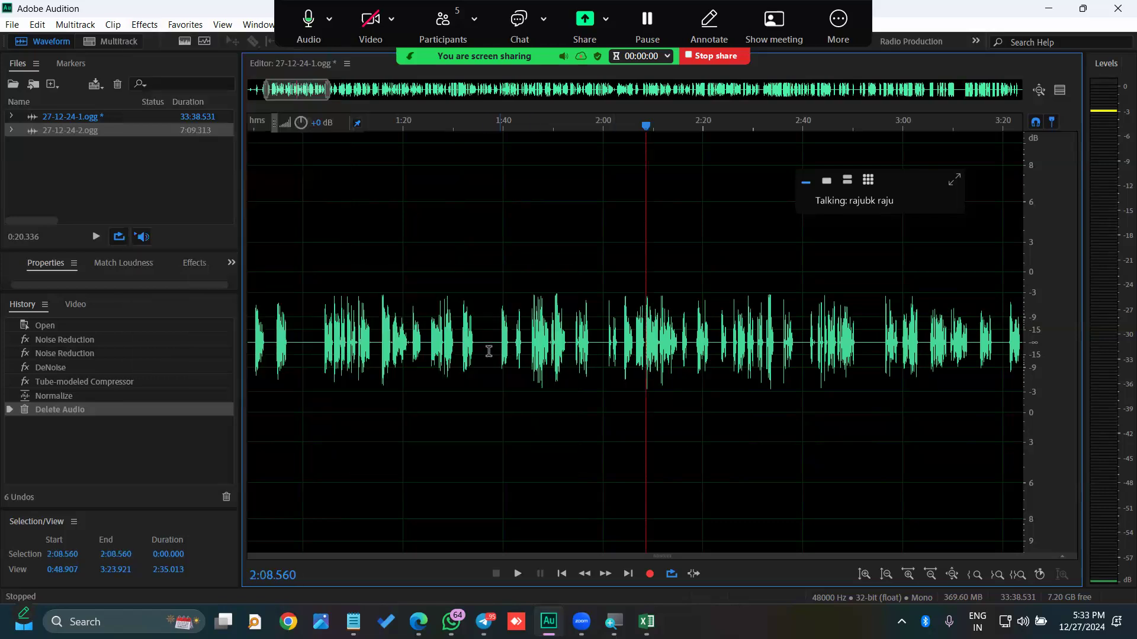
- Examine the waveform of roughly the first 28 seconds of the recording up close
{"action": "scroll", "coordinate": [622, 373], "scroll_direction": "down", "scroll_amount": 6}
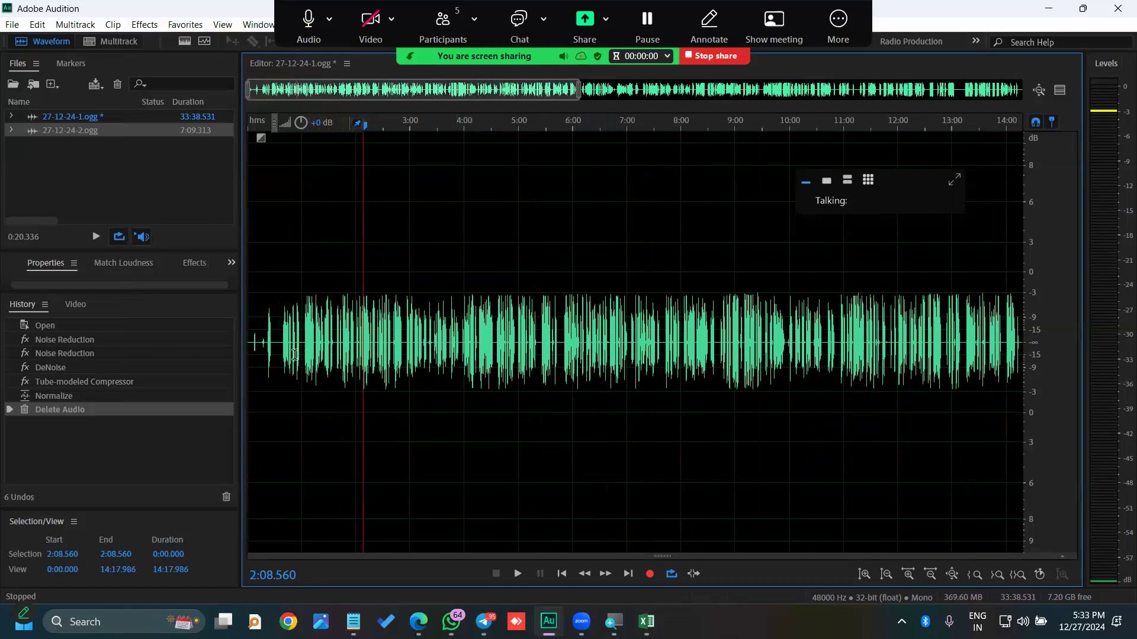
{"action": "scroll", "coordinate": [290, 355], "scroll_direction": "up", "scroll_amount": 5}
{"action": "scroll", "coordinate": [679, 357], "scroll_direction": "up", "scroll_amount": 1}
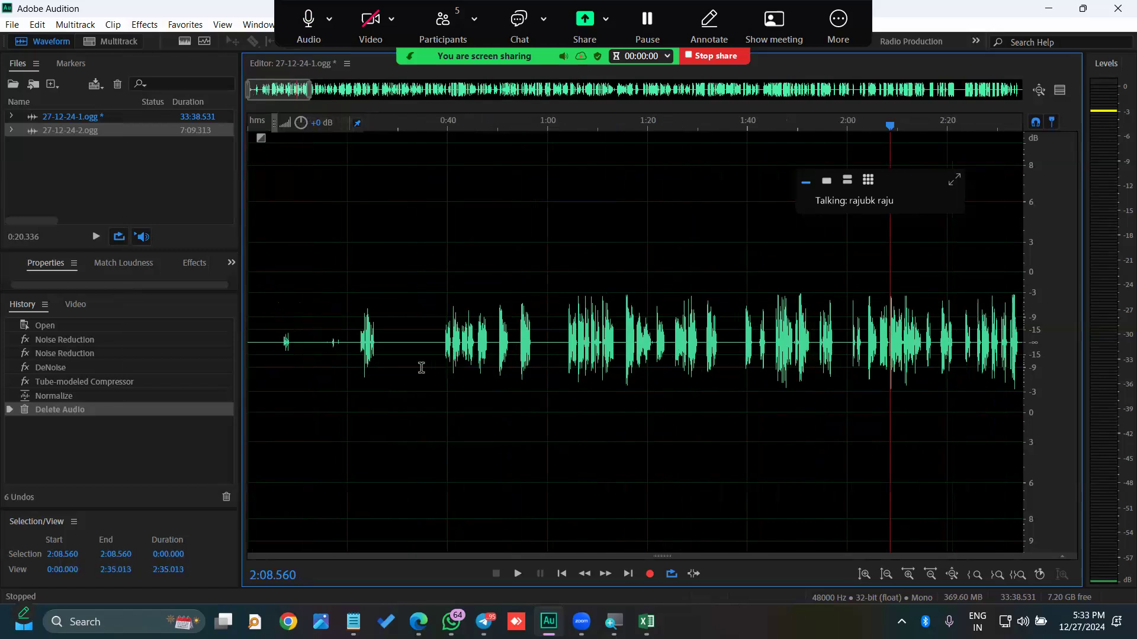
{"action": "scroll", "coordinate": [271, 356], "scroll_direction": "up", "scroll_amount": 1}
{"action": "scroll", "coordinate": [365, 350], "scroll_direction": "up", "scroll_amount": 1}
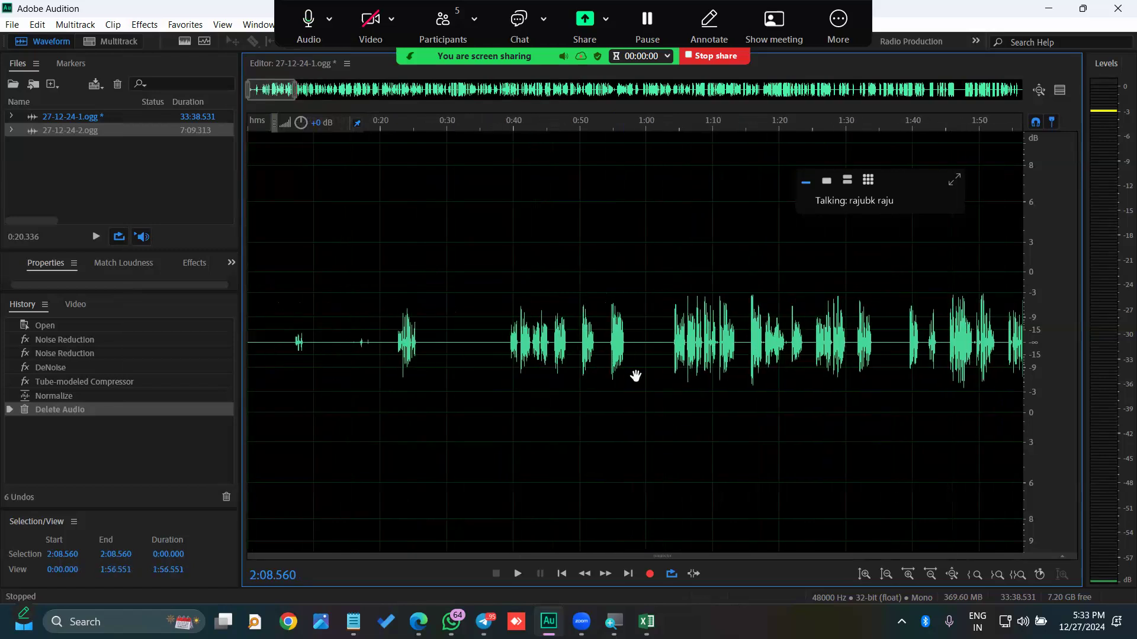
{"action": "scroll", "coordinate": [278, 346], "scroll_direction": "up", "scroll_amount": 1}
{"action": "scroll", "coordinate": [380, 345], "scroll_direction": "up", "scroll_amount": 2}
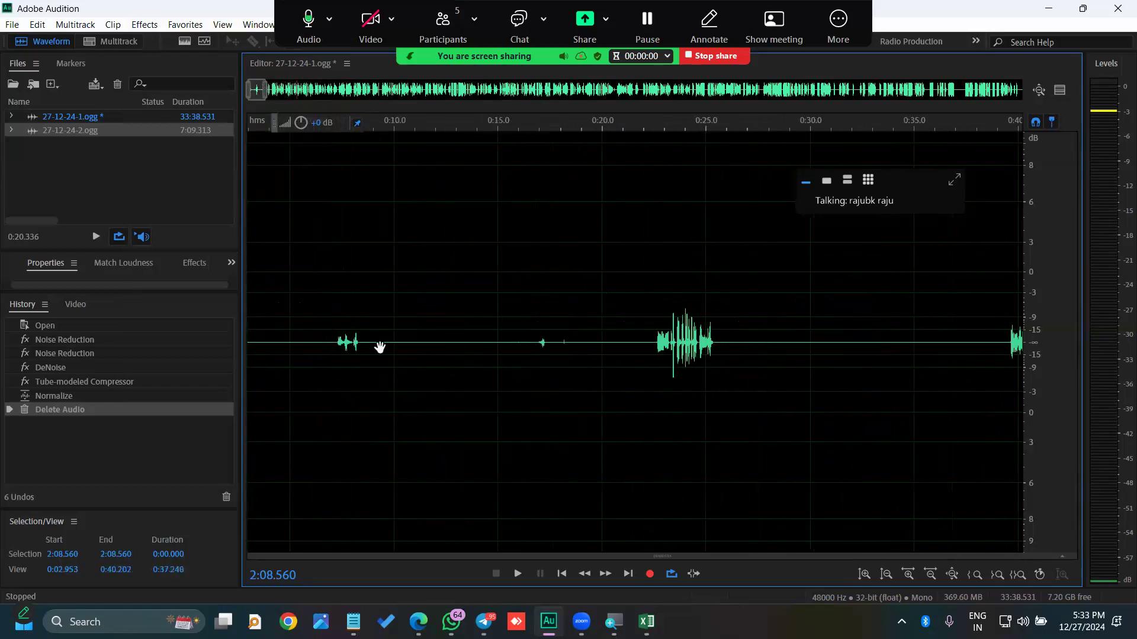
{"action": "scroll", "coordinate": [385, 349], "scroll_direction": "up", "scroll_amount": 1}
{"action": "scroll", "coordinate": [385, 353], "scroll_direction": "up", "scroll_amount": 1}
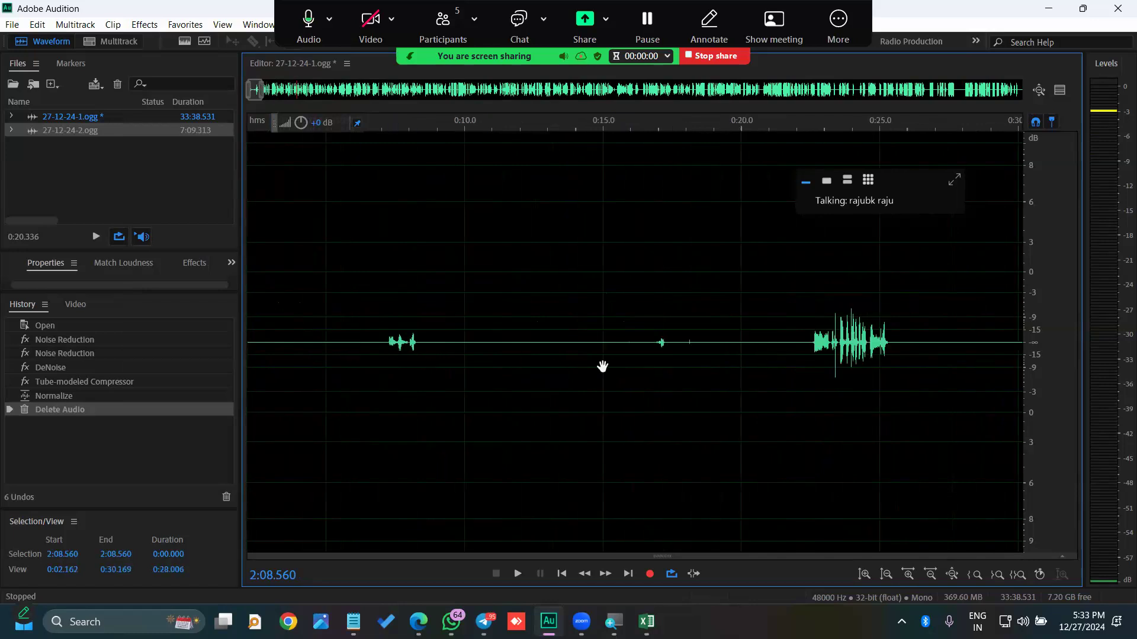
{"action": "scroll", "coordinate": [622, 368], "scroll_direction": "up", "scroll_amount": 1}
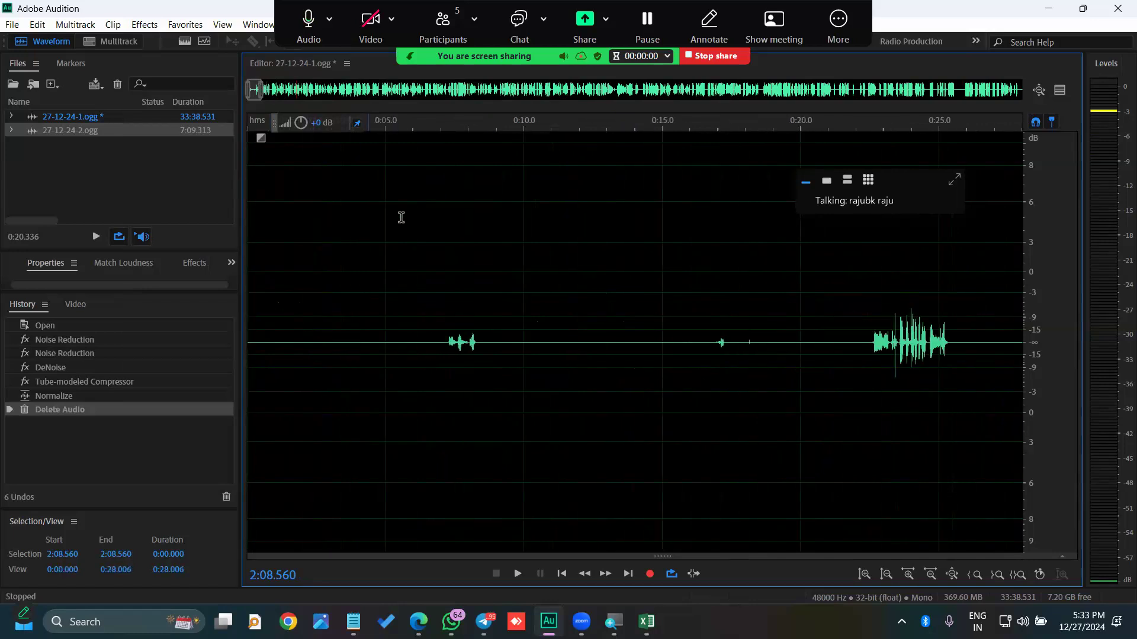
- Play the first spoken words from 0:06.553 to find where the opening silence ends
{"action": "left_click", "coordinate": [429, 131]}
{"action": "key", "text": "space"}
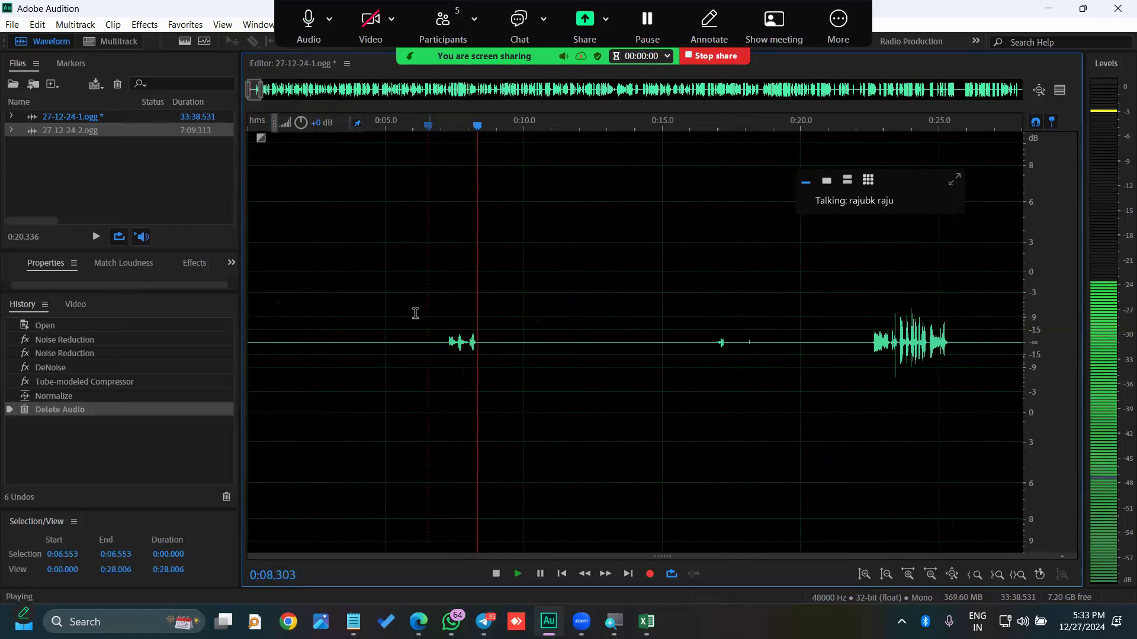
{"action": "key", "text": "space"}
{"action": "left_click_drag", "start_coordinate": [434, 342], "coordinate": [181, 341]}
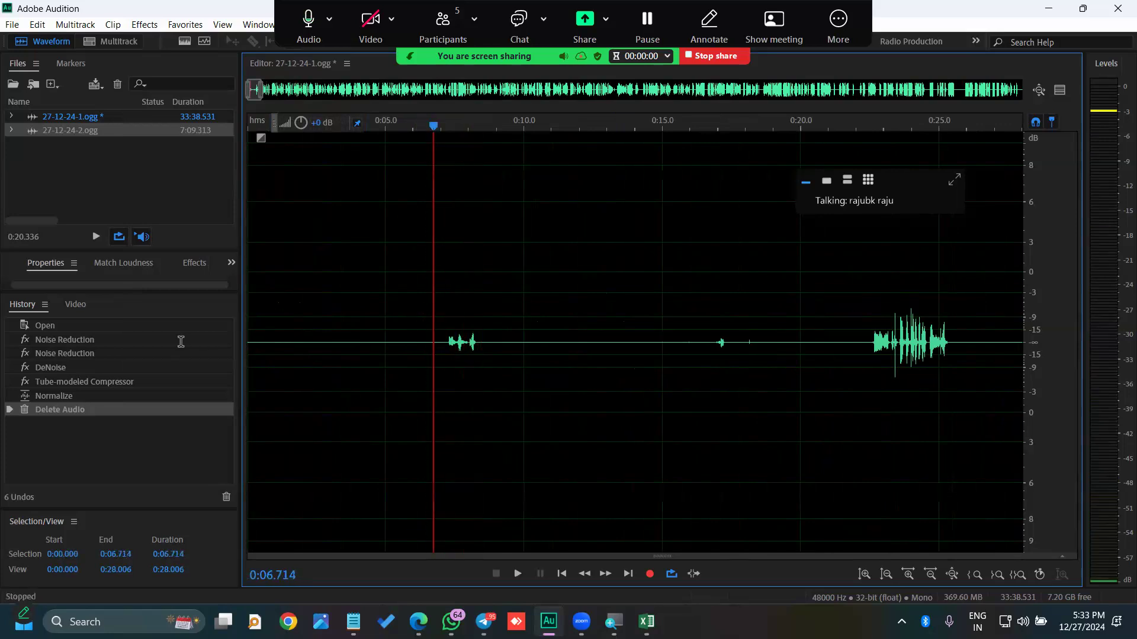
{"action": "left_click", "coordinate": [353, 357]}
{"action": "left_click_drag", "start_coordinate": [423, 337], "coordinate": [213, 331]}
{"action": "left_click", "coordinate": [385, 377]}
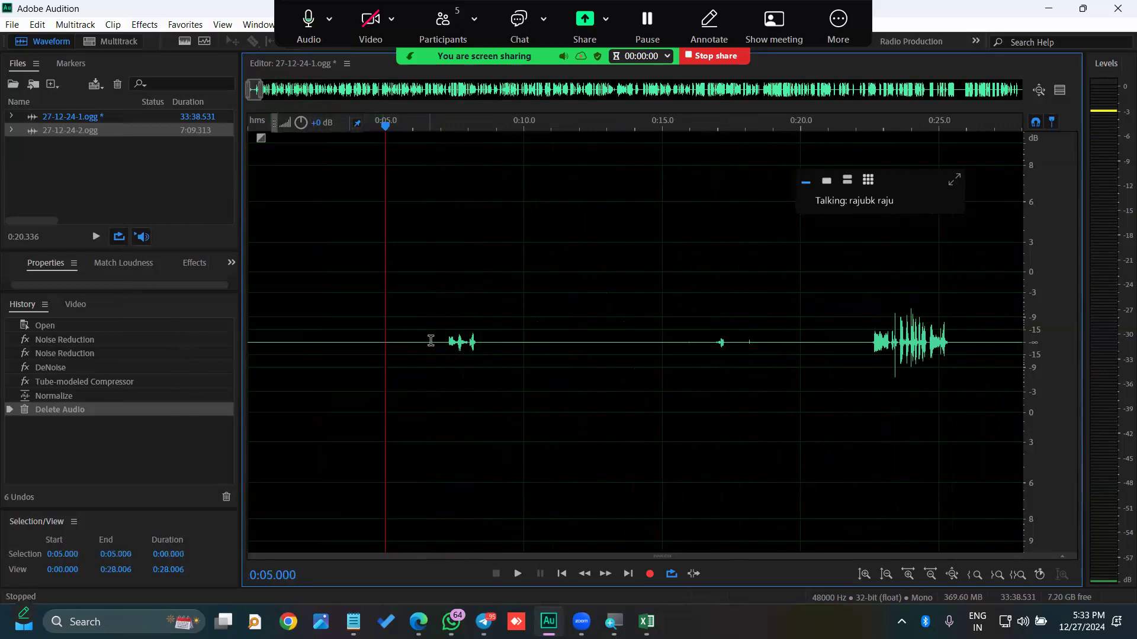
{"action": "left_click_drag", "start_coordinate": [430, 341], "coordinate": [210, 341]}
{"action": "left_click", "coordinate": [365, 387]}
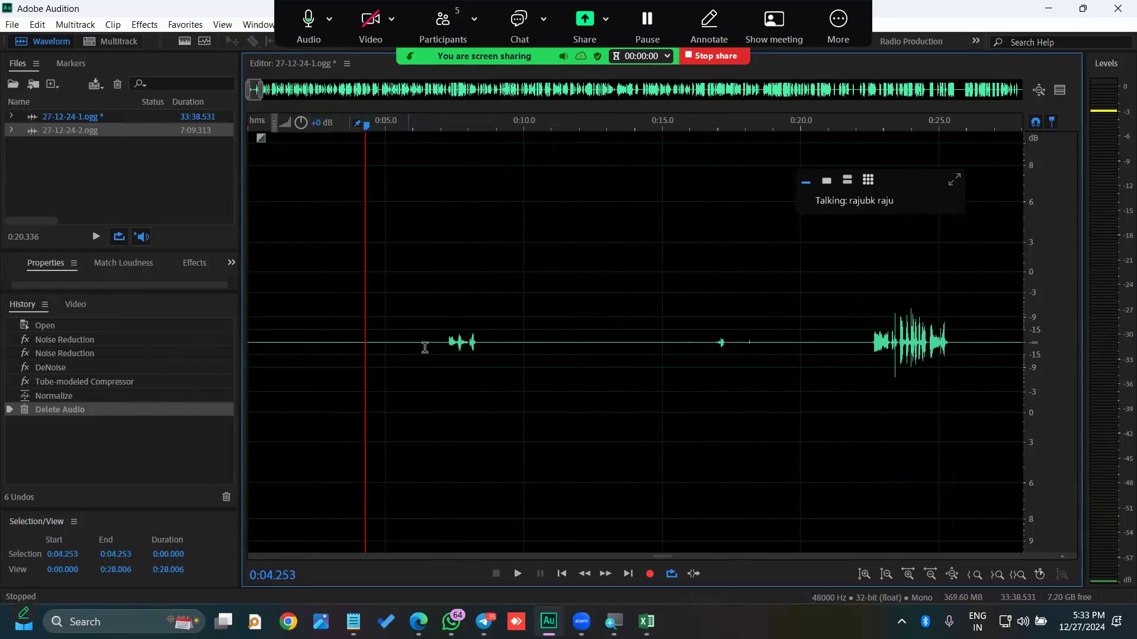
{"action": "left_click_drag", "start_coordinate": [439, 342], "coordinate": [175, 329]}
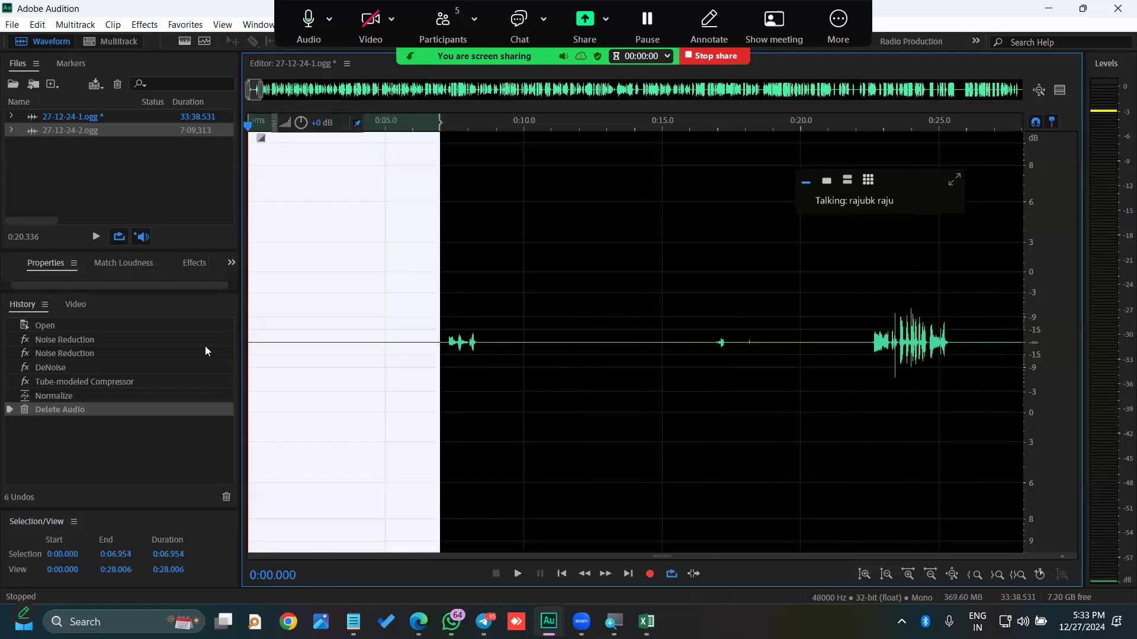
{"action": "left_click", "coordinate": [362, 395]}
- Delete the opening silence from 0:00.000 to 0:06.446 in 27-12-24-1.ogg
{"action": "left_click_drag", "start_coordinate": [422, 348], "coordinate": [248, 349]}
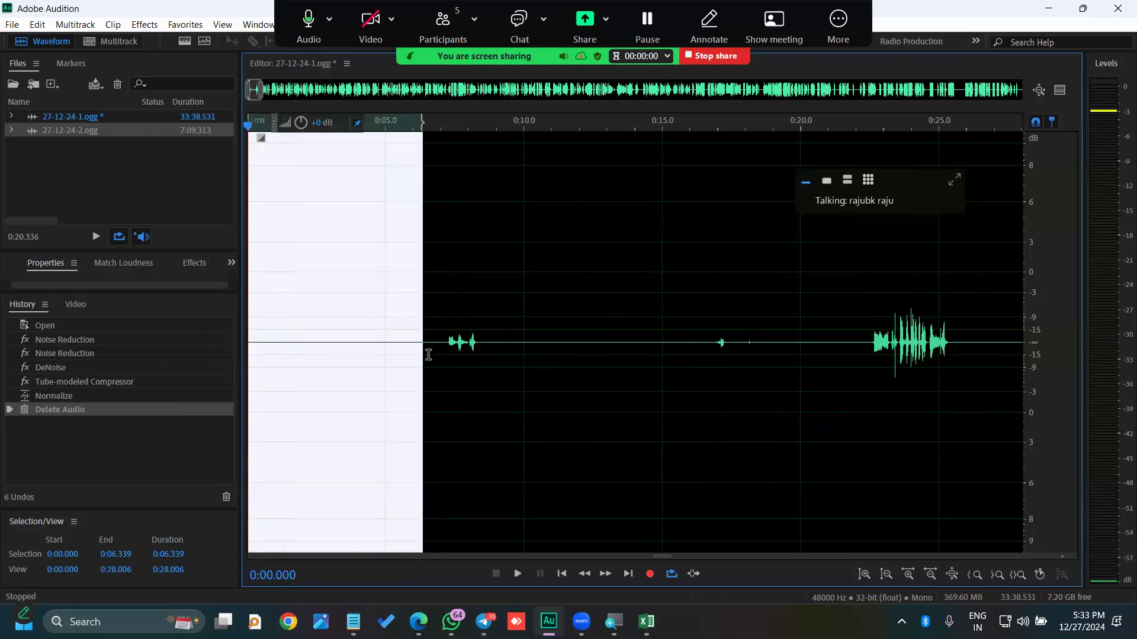
{"action": "left_click_drag", "start_coordinate": [425, 354], "coordinate": [156, 329]}
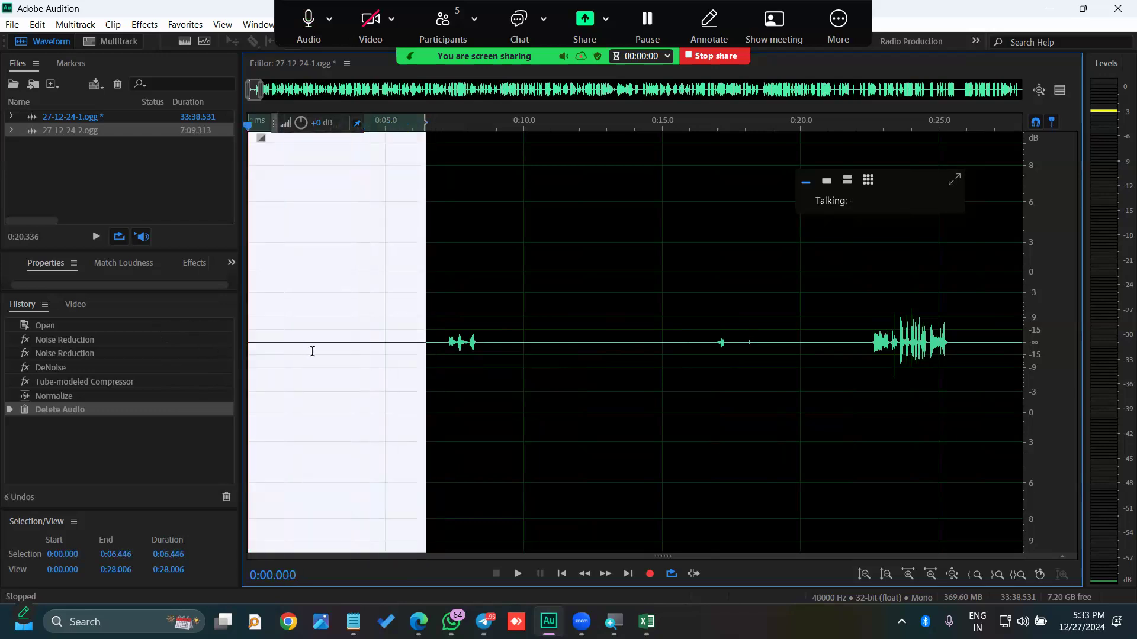
{"action": "key", "text": "Delete"}
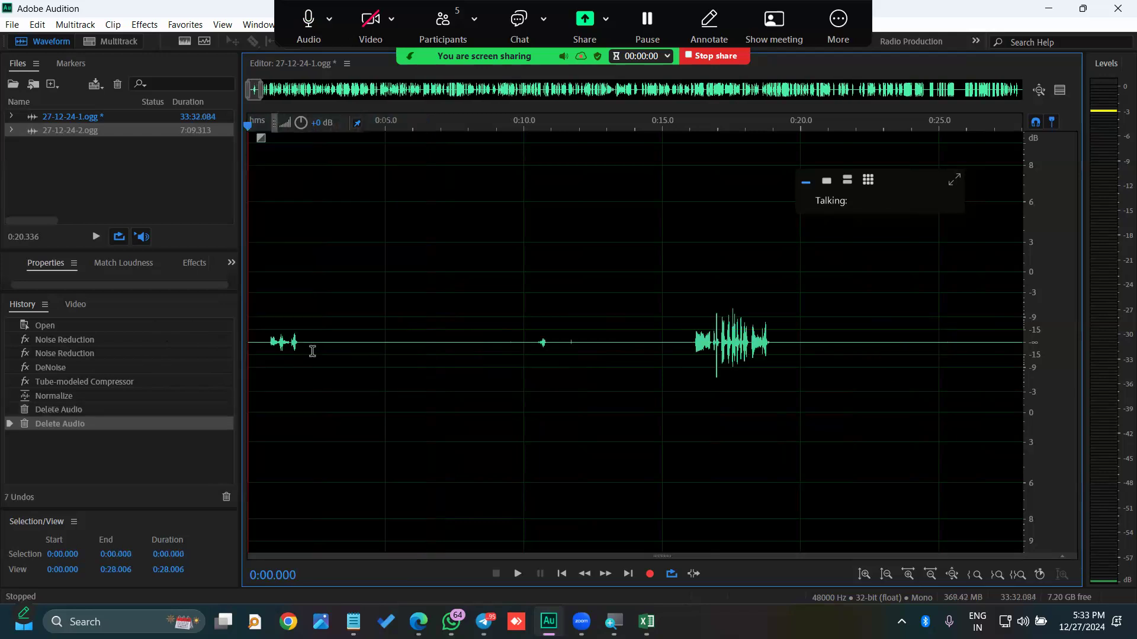
- Play the trimmed opening from the start of the file and from 0:00.882 to check the lead-in before the first words
{"action": "key", "text": "space"}
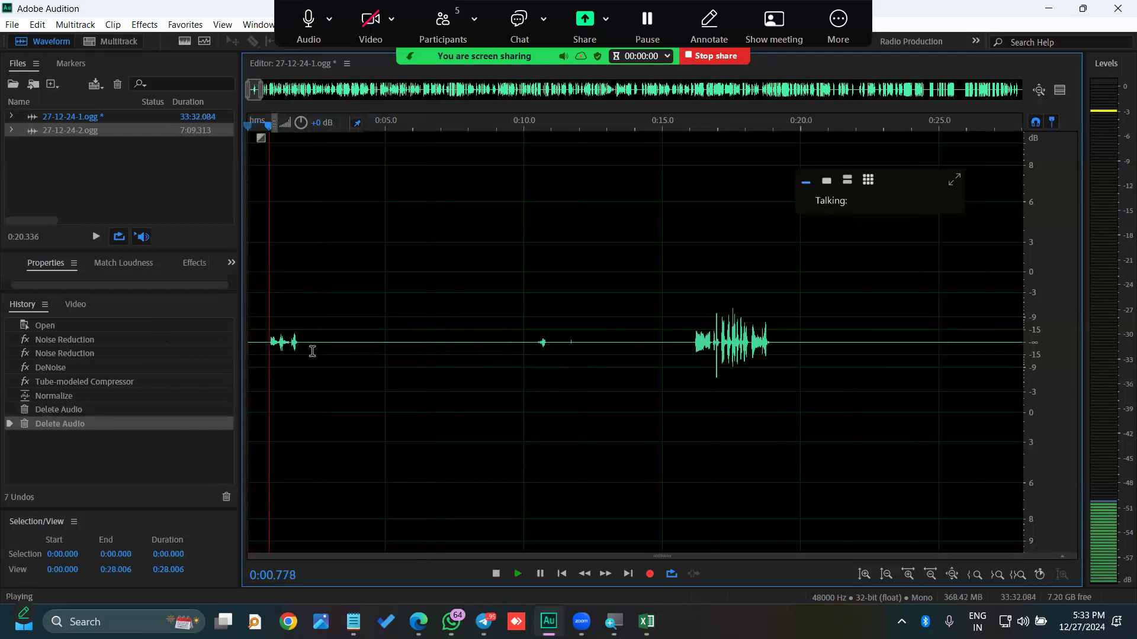
{"action": "key", "text": "space"}
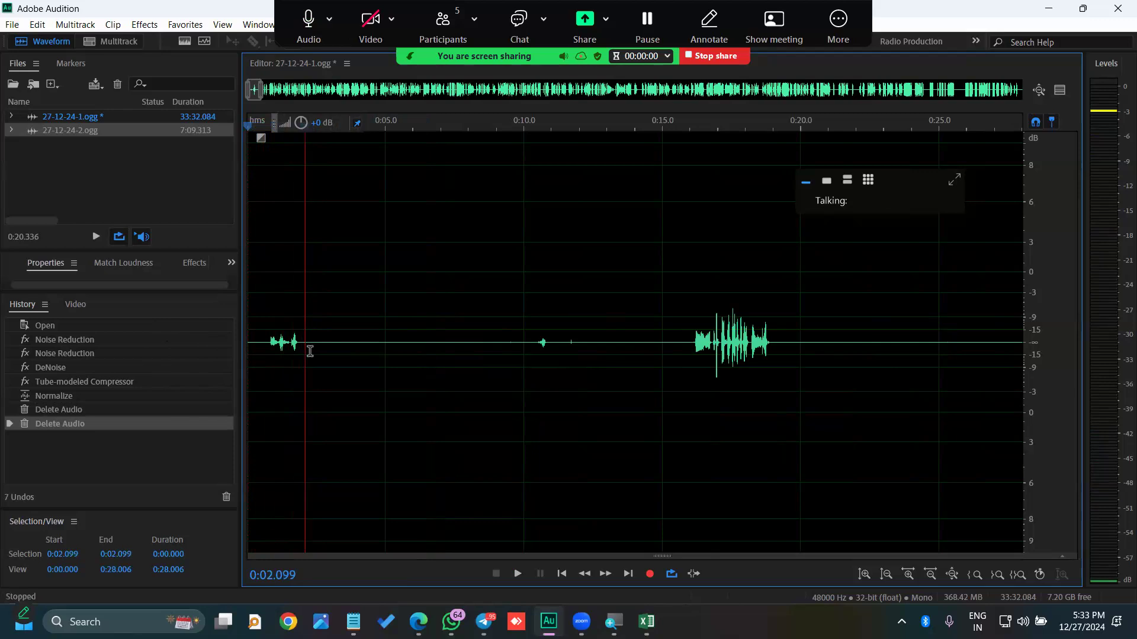
{"action": "left_click", "coordinate": [271, 343]}
{"action": "key", "text": "space"}
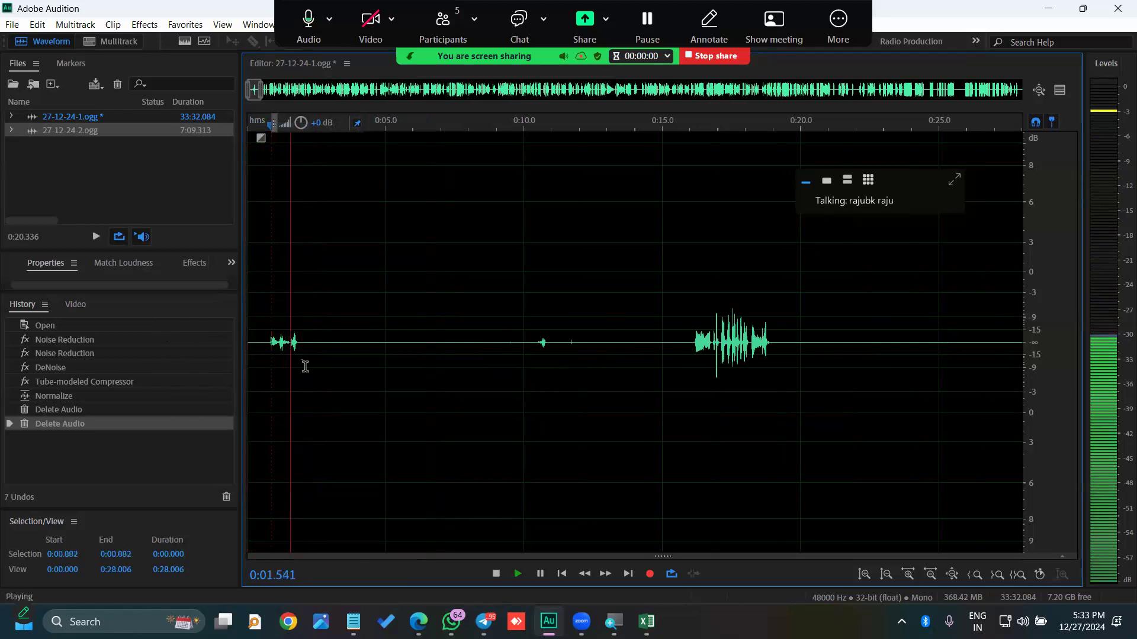
{"action": "key", "text": "space"}
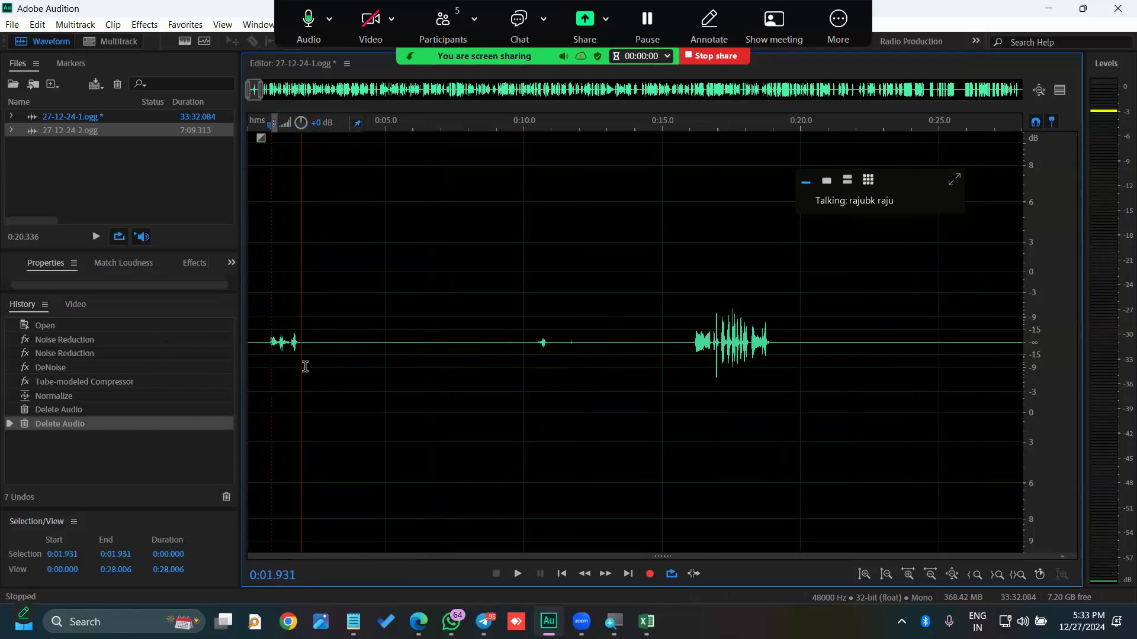
{"action": "key", "text": "Home"}
{"action": "key", "text": "space"}
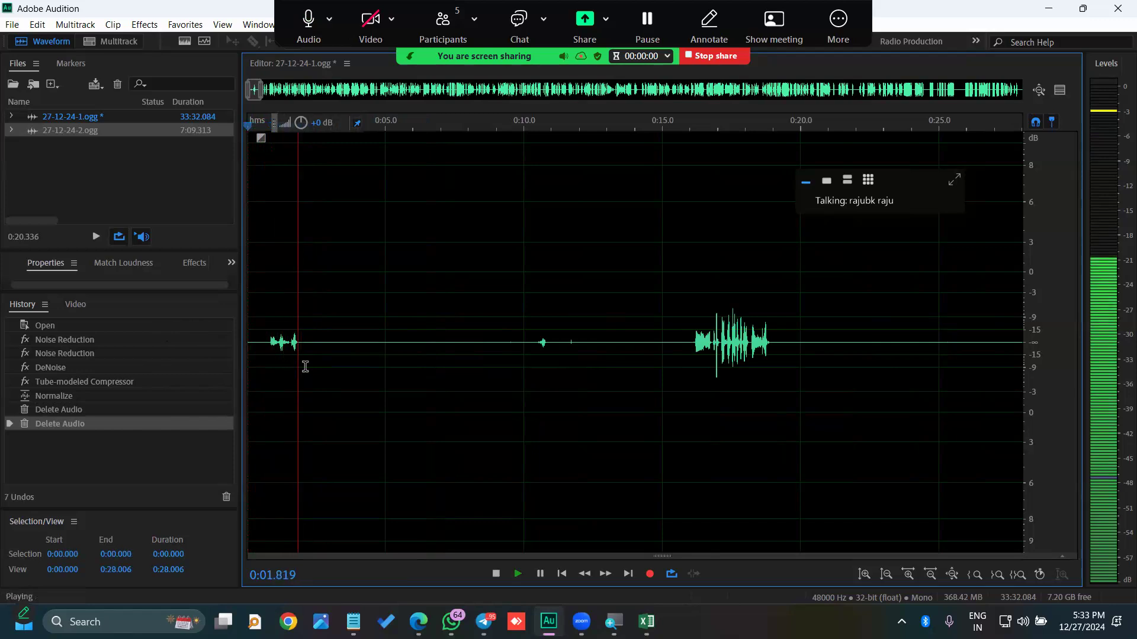
{"action": "key", "text": "space"}
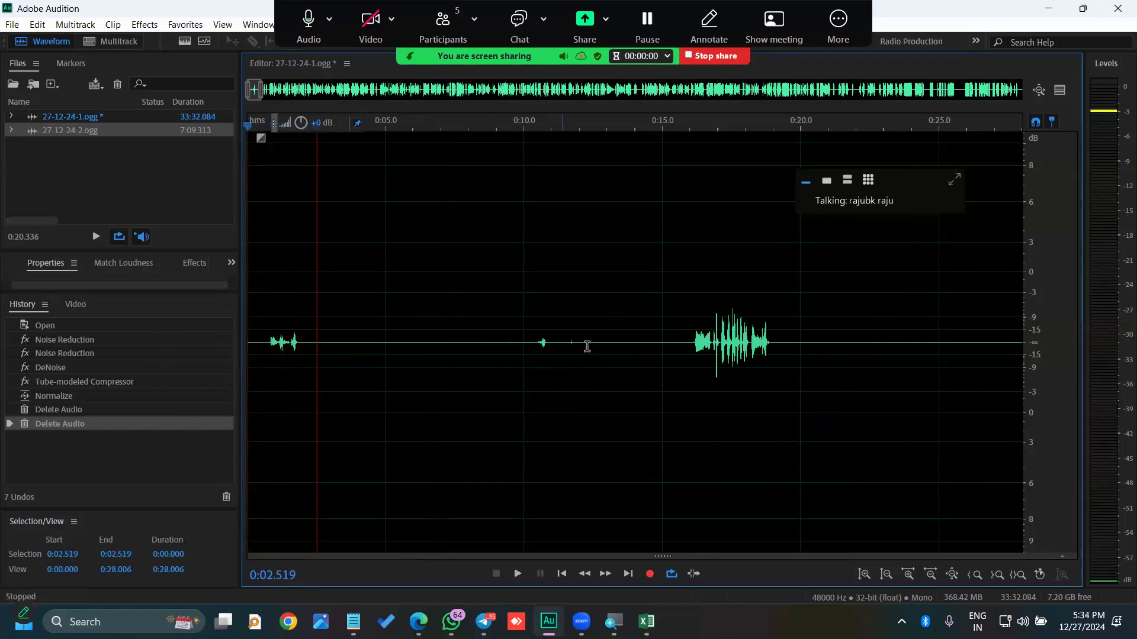
- Delete the stretch from 0:07.275 to 0:14.337, including the faint noise within the pause after the first words
{"action": "left_click_drag", "start_coordinate": [643, 341], "coordinate": [448, 349]}
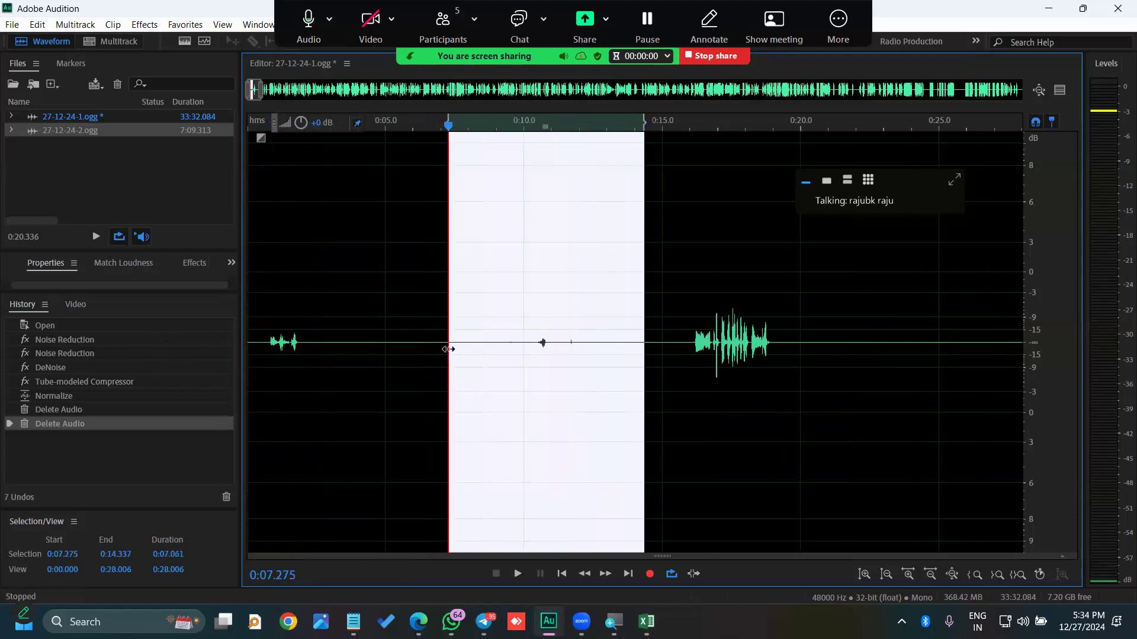
{"action": "key", "text": "Delete"}
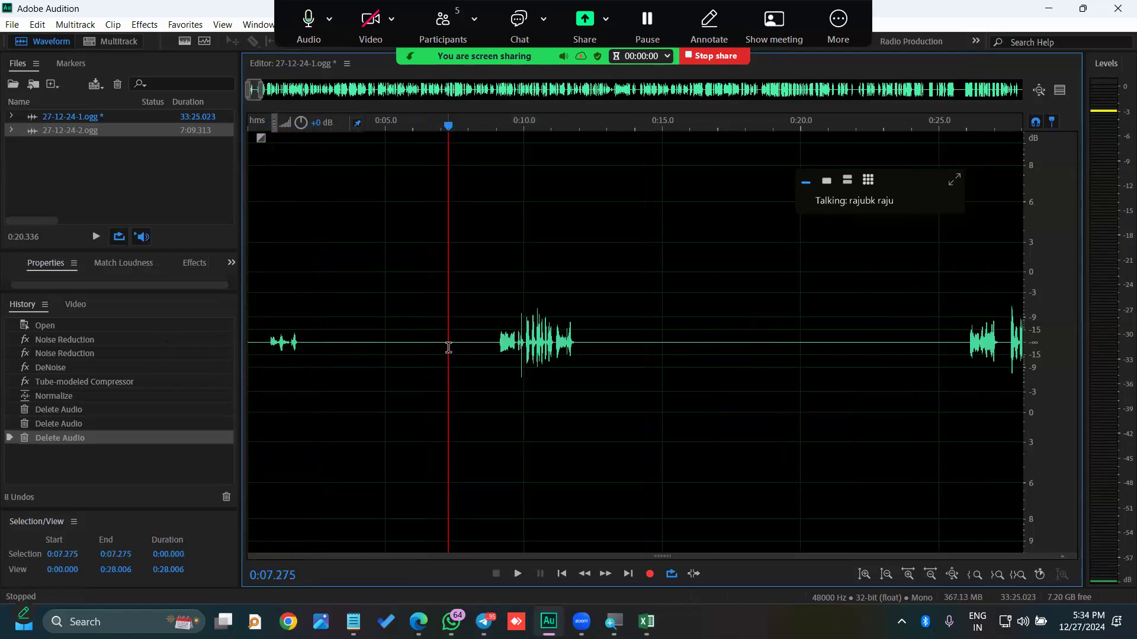
- Find the end of the recording and play its closing speech from 32:31.932 and from about 33:06
{"action": "key", "text": "End"}
{"action": "scroll", "coordinate": [449, 349], "scroll_direction": "down", "scroll_amount": 10}
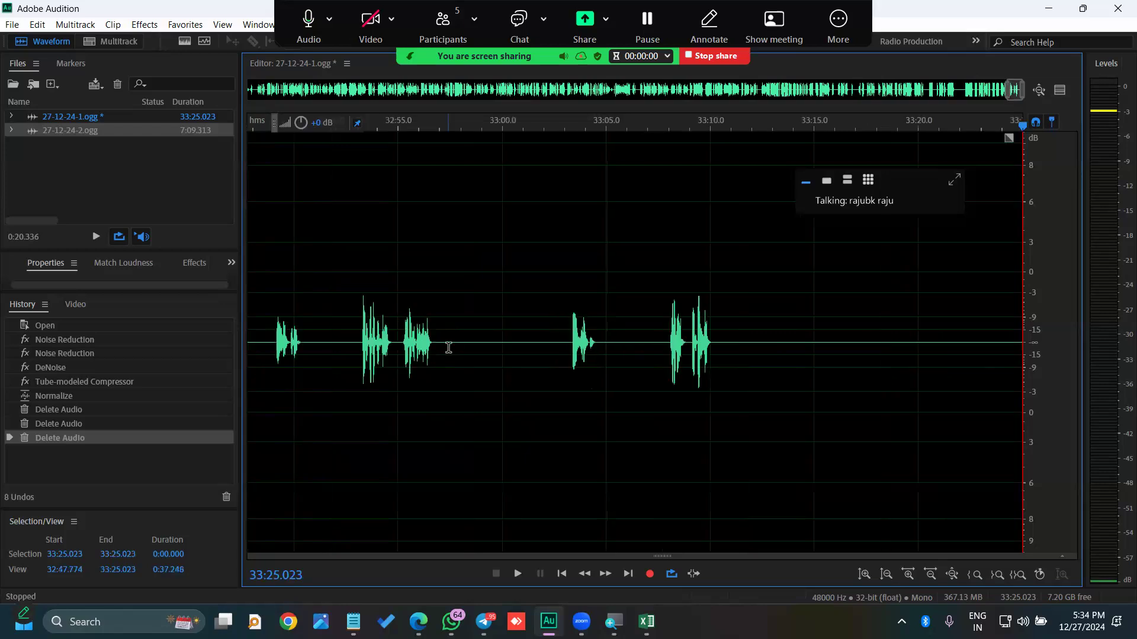
{"action": "scroll", "coordinate": [449, 349], "scroll_direction": "down", "scroll_amount": 8}
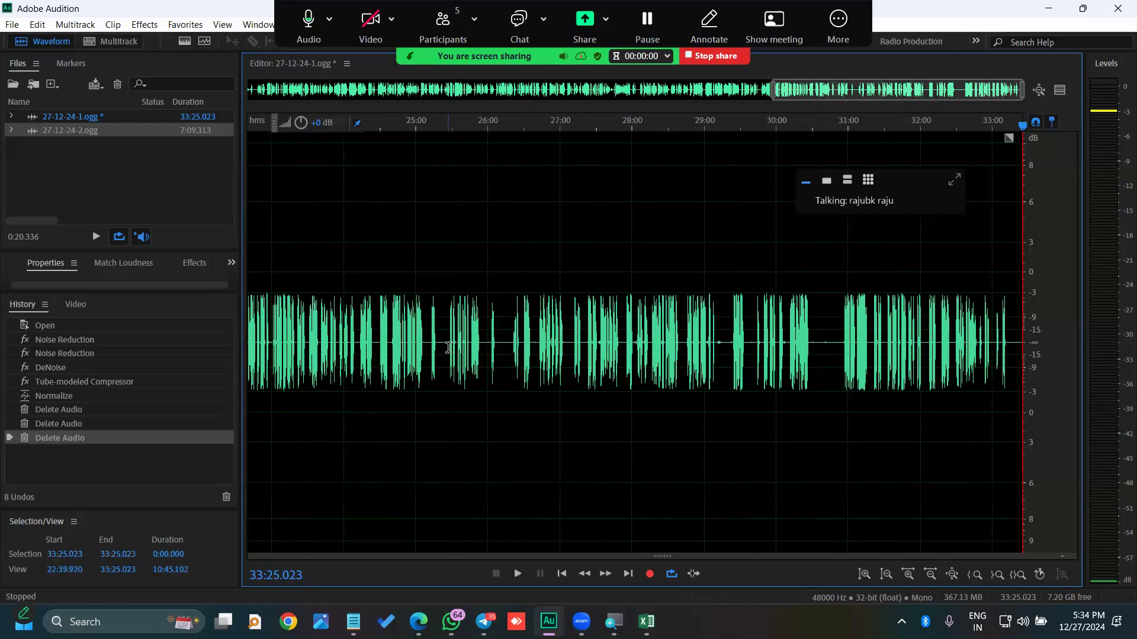
{"action": "left_click", "coordinate": [634, 349]}
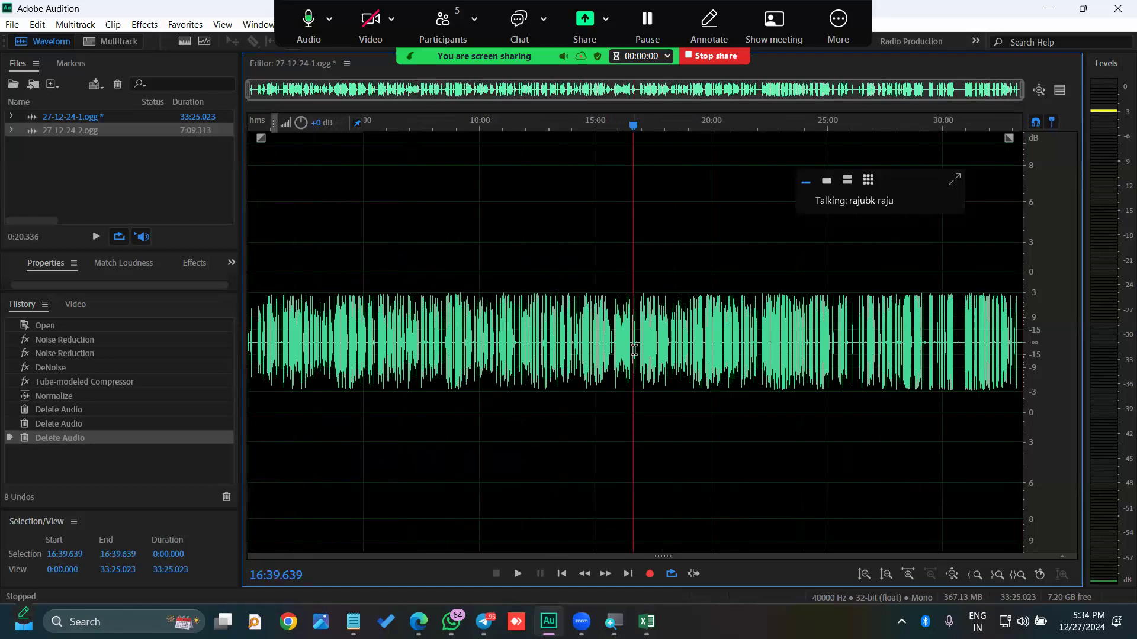
{"action": "key", "text": "End"}
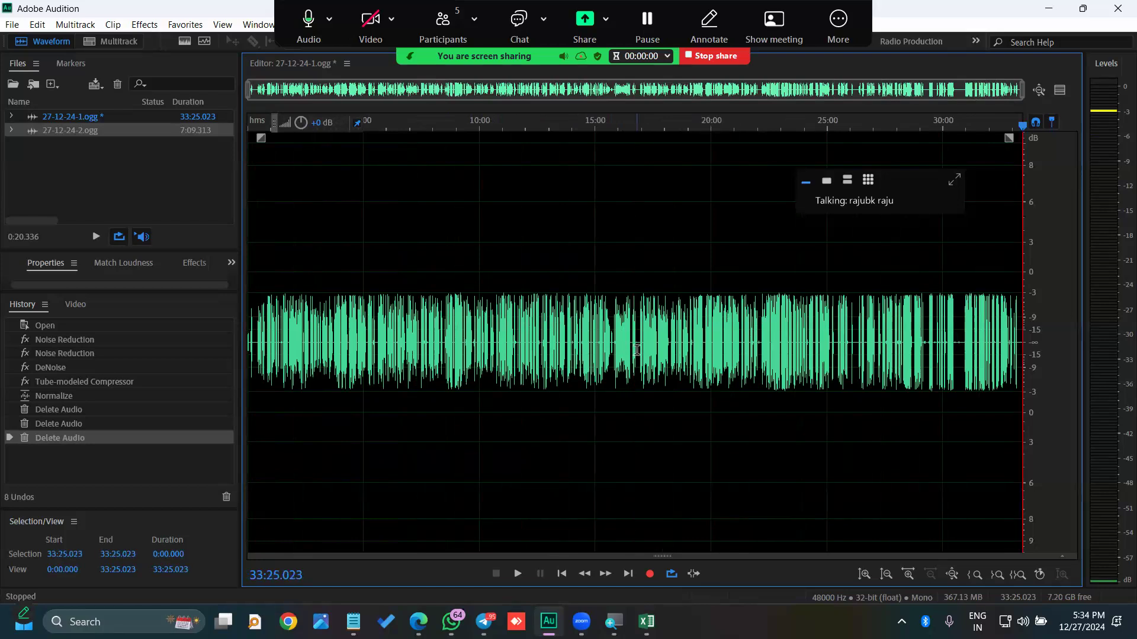
{"action": "scroll", "coordinate": [636, 349], "scroll_direction": "up", "scroll_amount": 10}
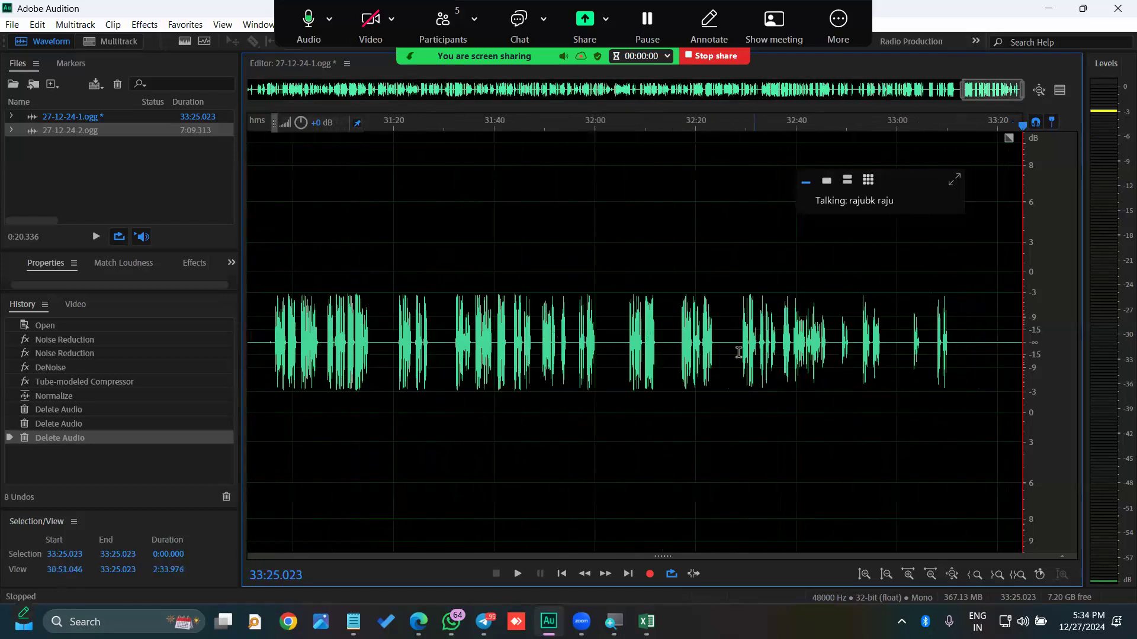
{"action": "left_click", "coordinate": [756, 128]}
{"action": "key", "text": "space"}
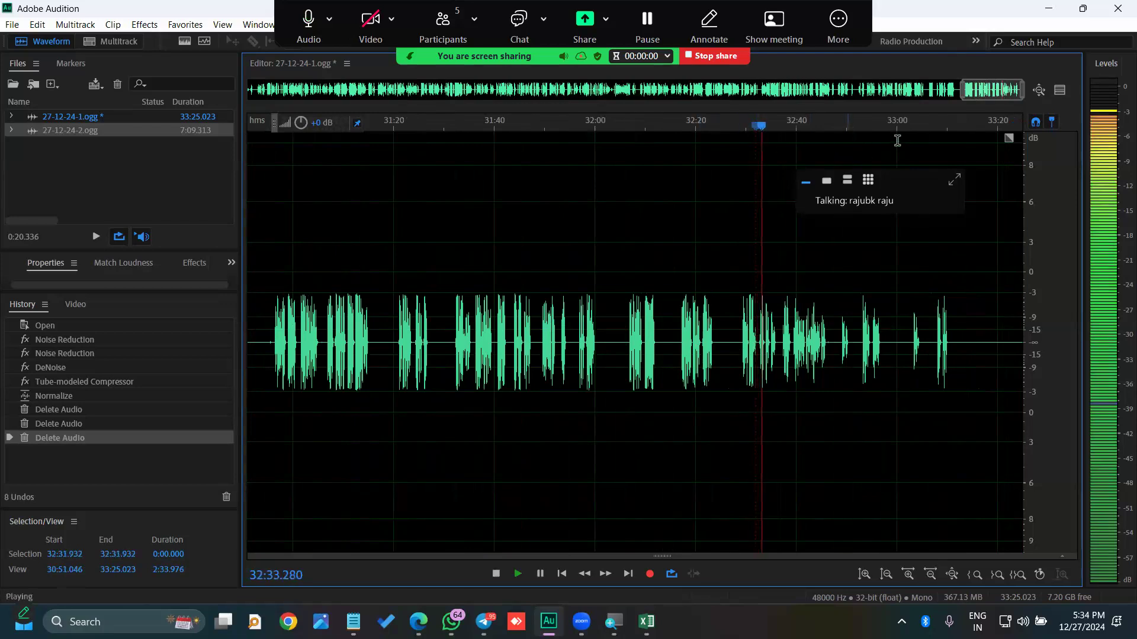
{"action": "left_click", "coordinate": [928, 125]}
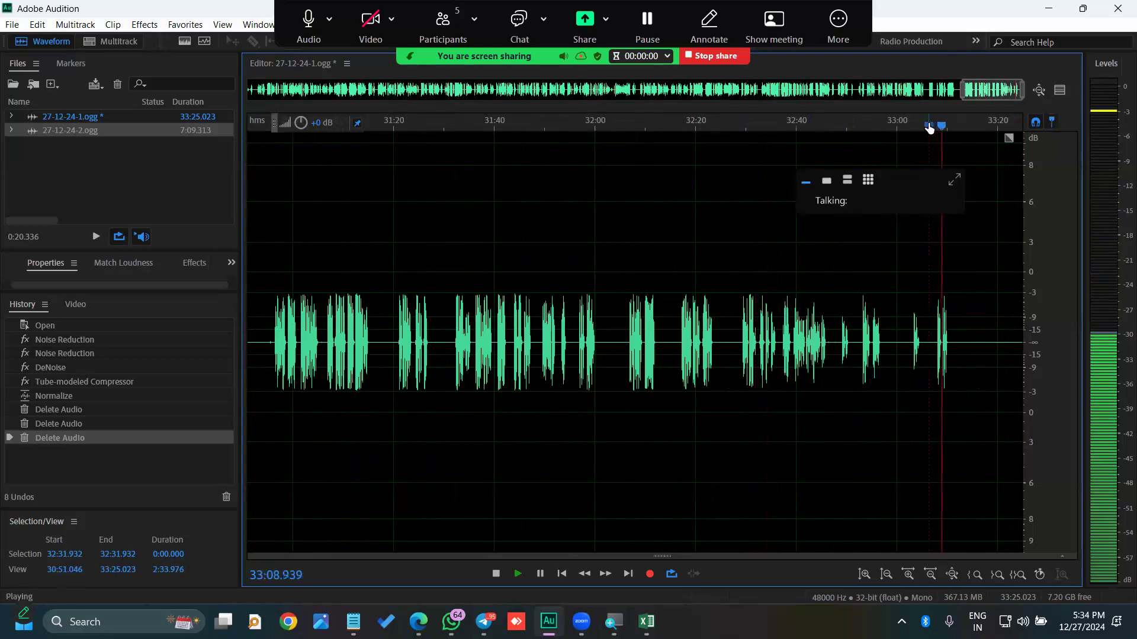
{"action": "key", "text": "space"}
- Delete the trailing silence from 33:10.337 to the end of the recording at 33:25.023
{"action": "scroll", "coordinate": [975, 347], "scroll_direction": "up", "scroll_amount": 2}
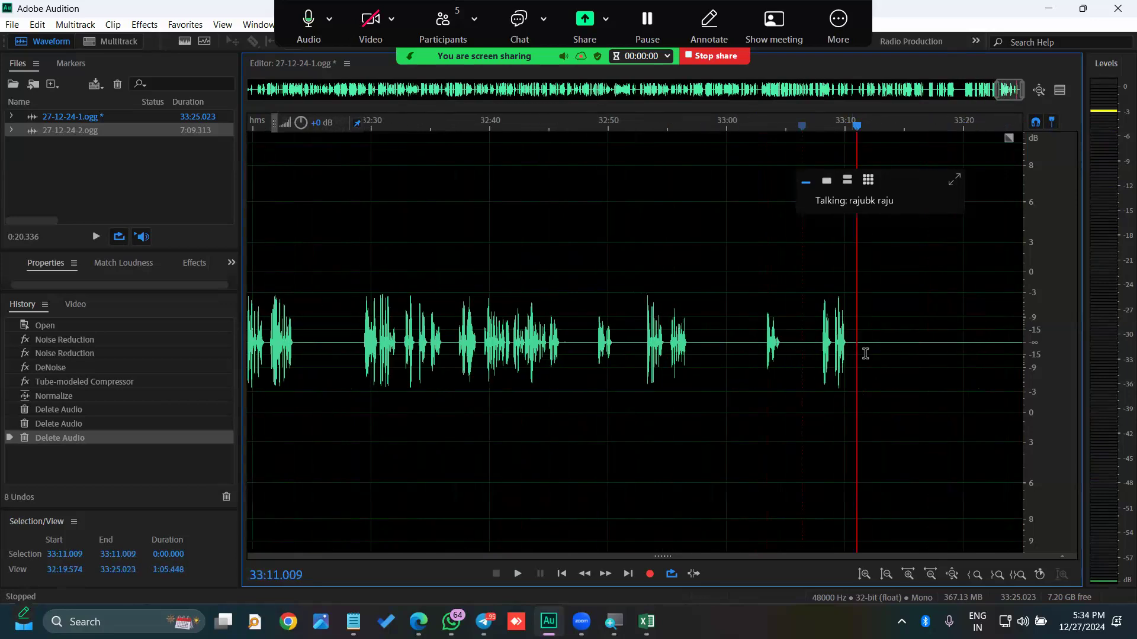
{"action": "scroll", "coordinate": [852, 346], "scroll_direction": "up", "scroll_amount": 3}
{"action": "left_click_drag", "start_coordinate": [829, 339], "coordinate": [1101, 355]}
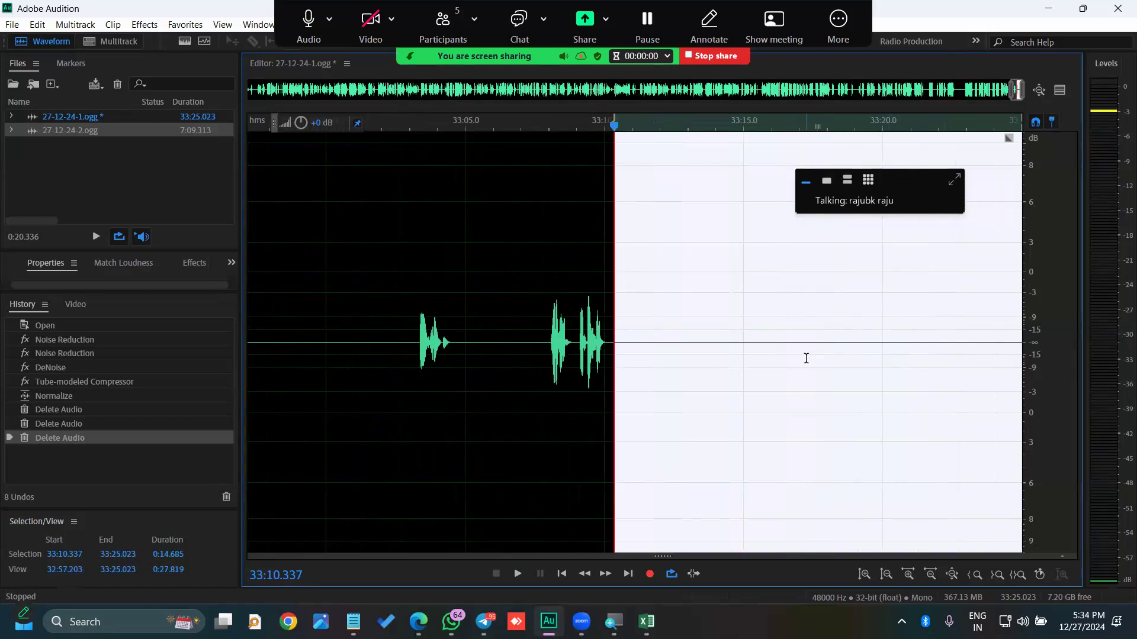
{"action": "key", "text": "Delete"}
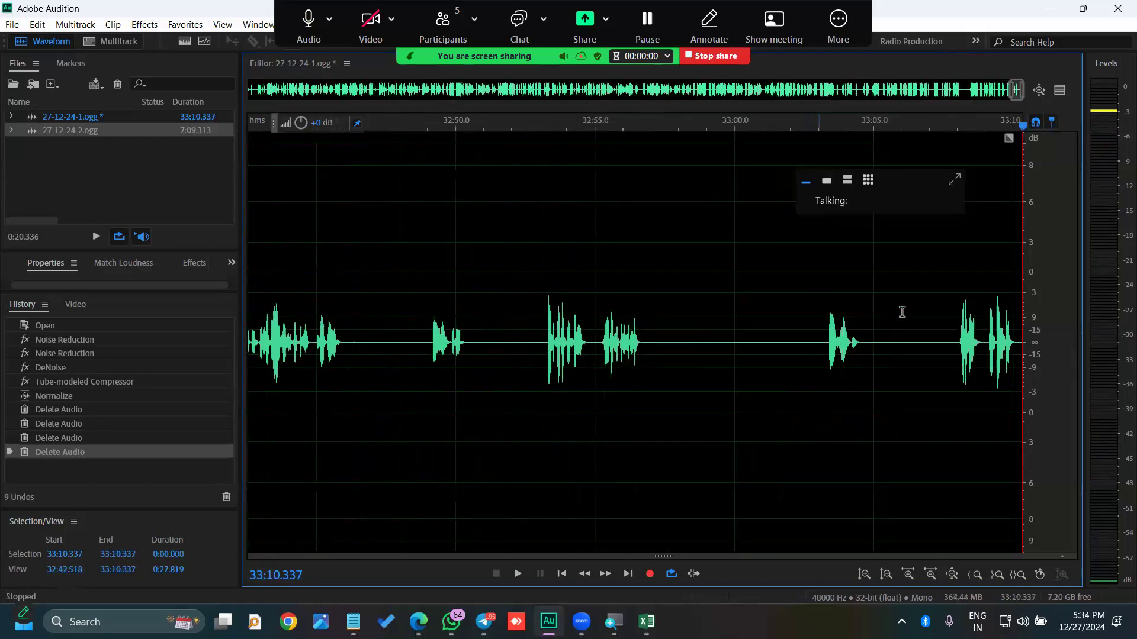
- Play the trimmed ending from 33:07.680 to check where the recording stops
{"action": "left_click", "coordinate": [948, 307]}
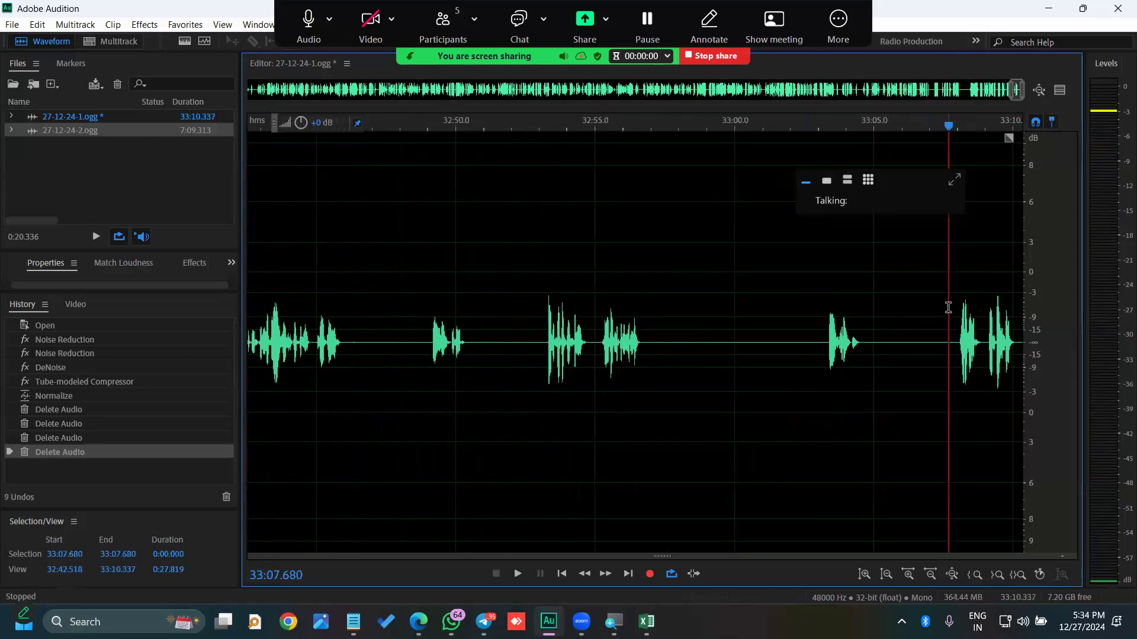
{"action": "key", "text": "space"}
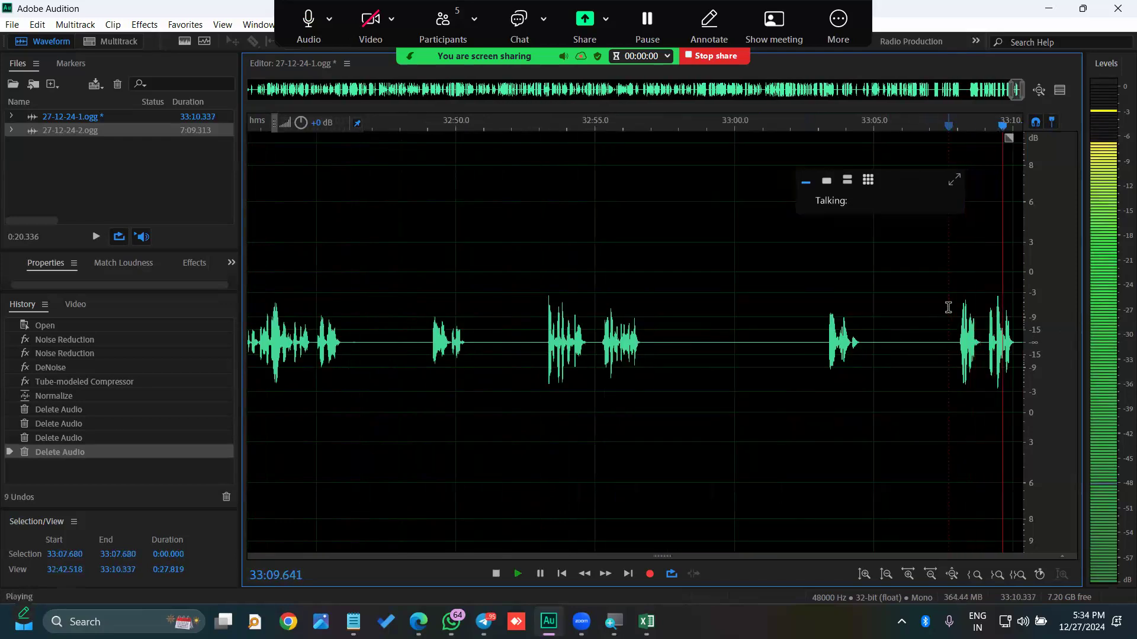
{"action": "key", "text": "space"}
- Examine the whole waveform for remaining long silences, including the gap from about 30:28 to 30:52
{"action": "scroll", "coordinate": [703, 367], "scroll_direction": "down", "scroll_amount": 12}
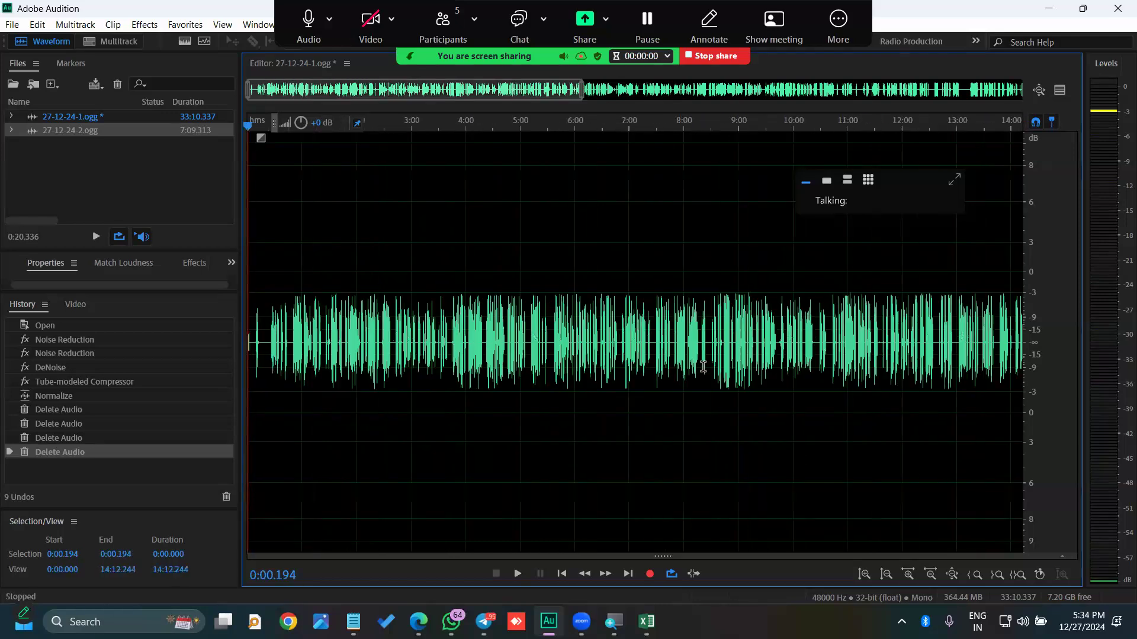
{"action": "scroll", "coordinate": [690, 373], "scroll_direction": "down", "scroll_amount": 4}
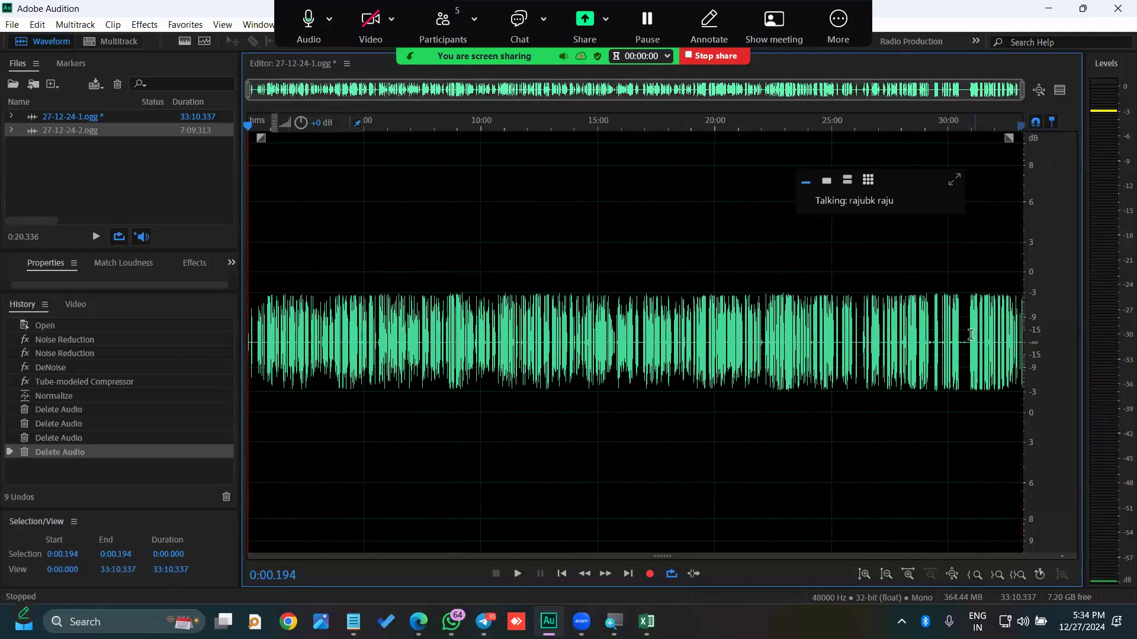
{"action": "scroll", "coordinate": [970, 334], "scroll_direction": "up", "scroll_amount": 10}
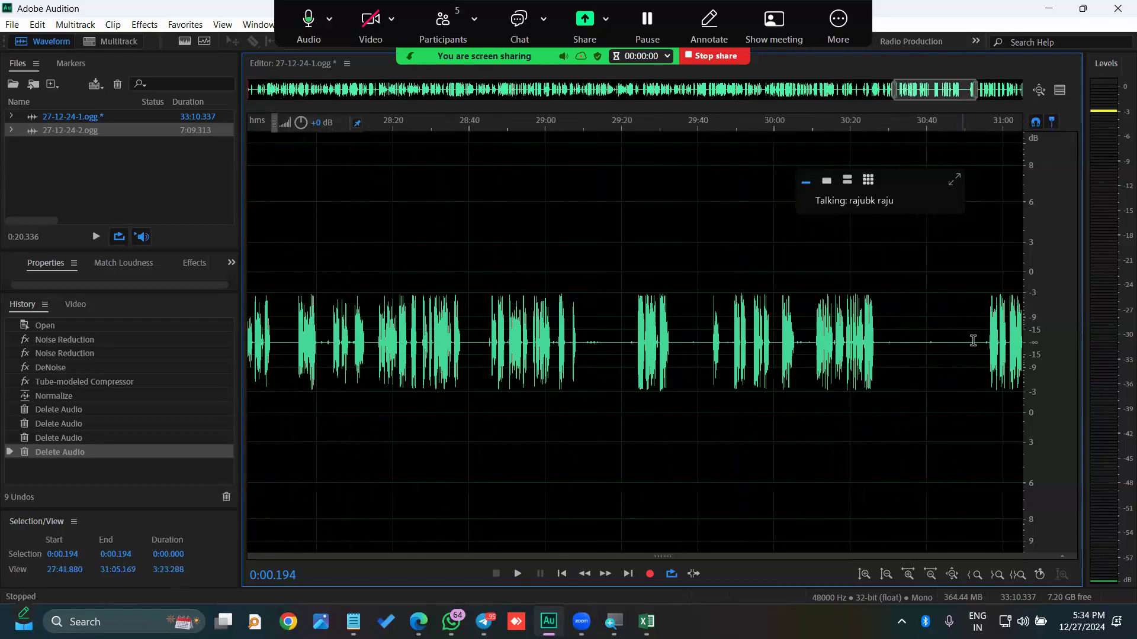
{"action": "left_click_drag", "start_coordinate": [973, 340], "coordinate": [882, 343]}
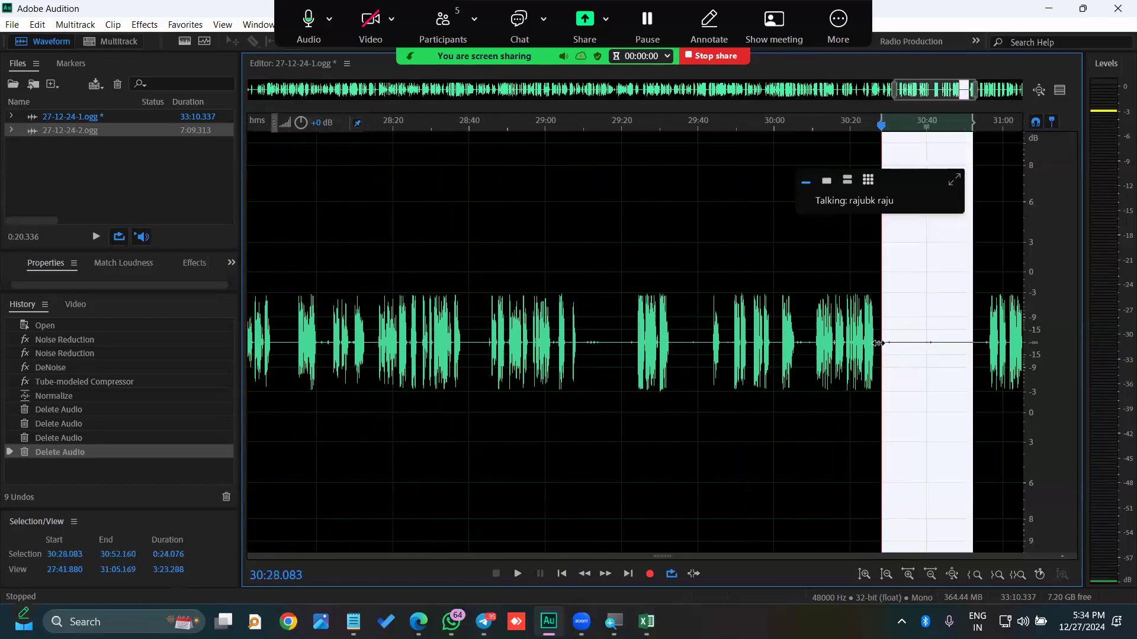
{"action": "left_click", "coordinate": [604, 381]}
{"action": "scroll", "coordinate": [609, 364], "scroll_direction": "down", "scroll_amount": 6}
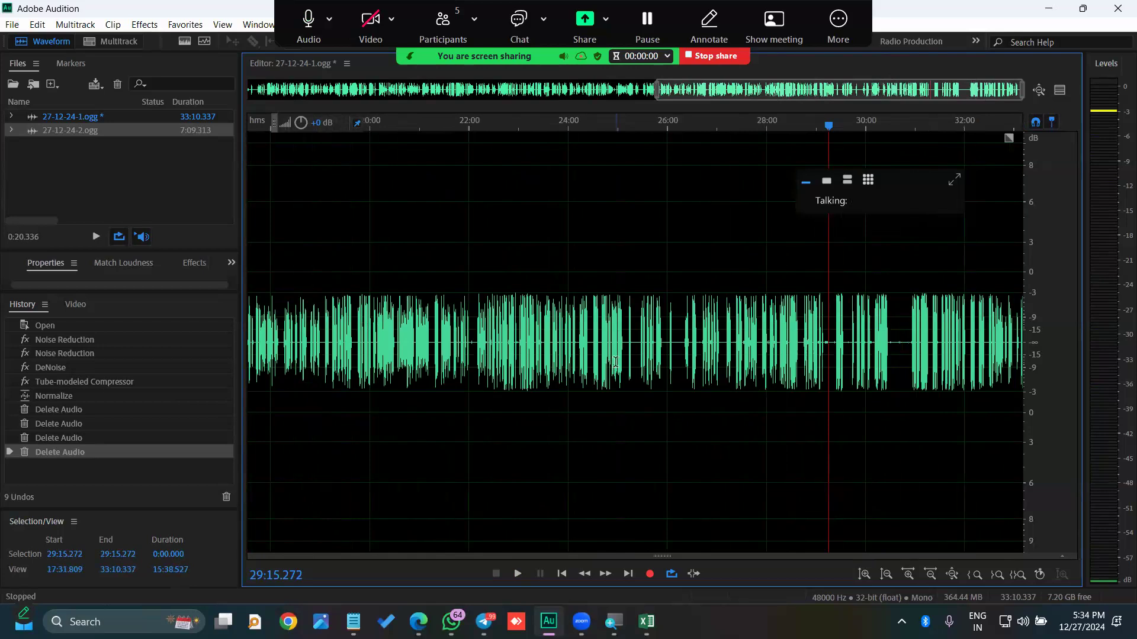
{"action": "scroll", "coordinate": [355, 343], "scroll_direction": "up", "scroll_amount": 4}
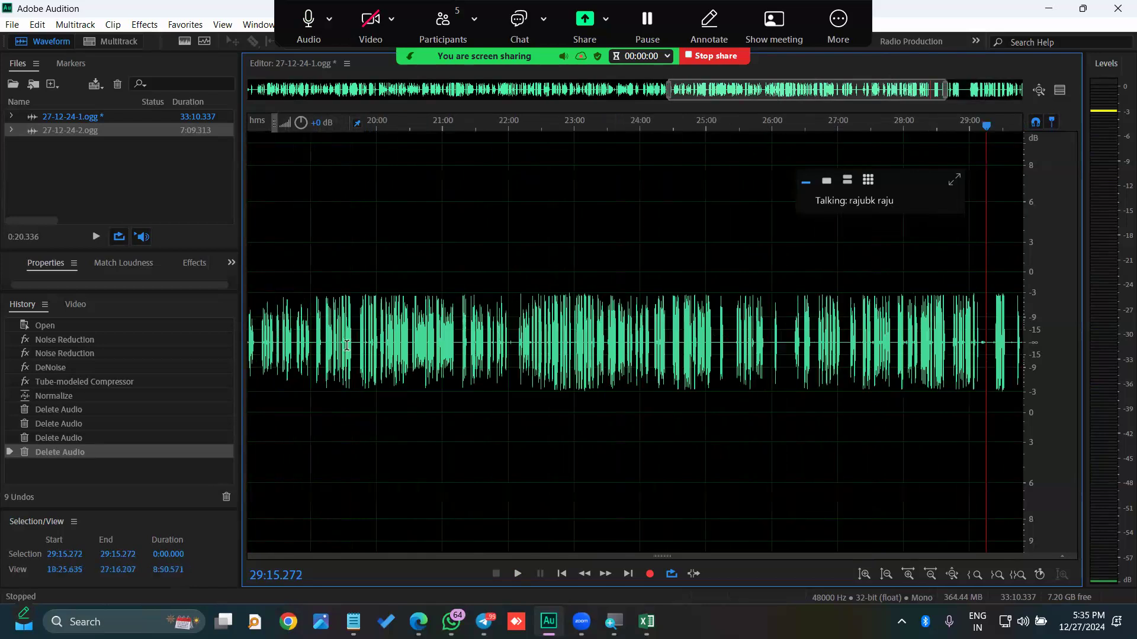
{"action": "scroll", "coordinate": [658, 352], "scroll_direction": "down", "scroll_amount": 5}
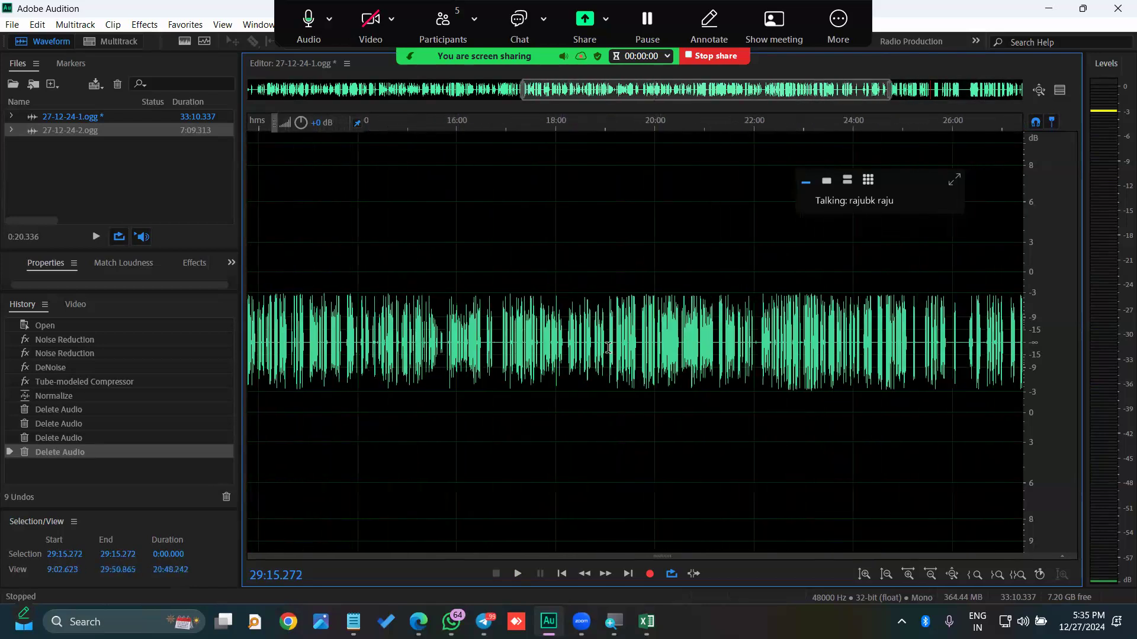
- Locate the isolated click near 15:48 and play the section from 15:48.158 to 15:49.208
{"action": "scroll", "coordinate": [423, 322], "scroll_direction": "up", "scroll_amount": 5}
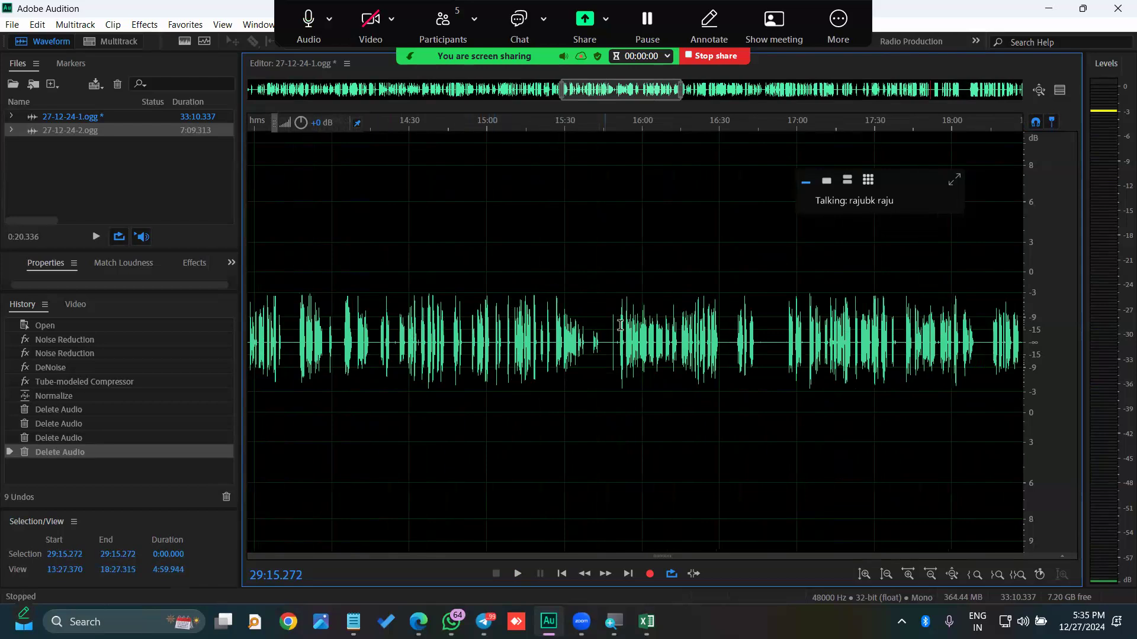
{"action": "scroll", "coordinate": [599, 332], "scroll_direction": "up", "scroll_amount": 8}
{"action": "scroll", "coordinate": [595, 330], "scroll_direction": "down", "scroll_amount": 3}
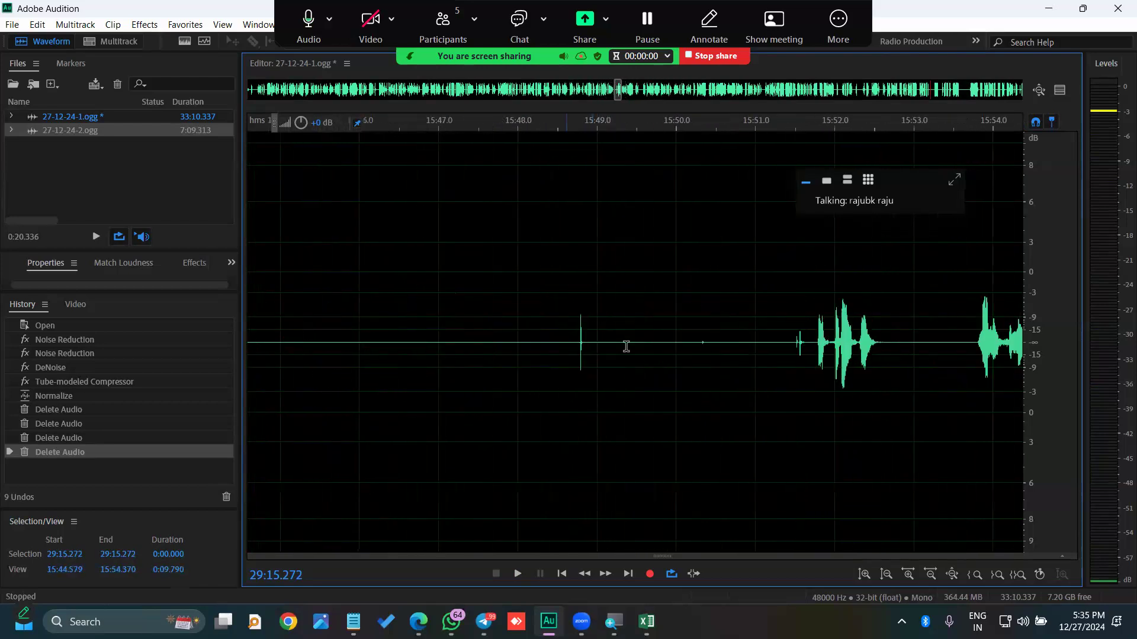
{"action": "left_click_drag", "start_coordinate": [622, 328], "coordinate": [602, 328]}
{"action": "key", "text": "space"}
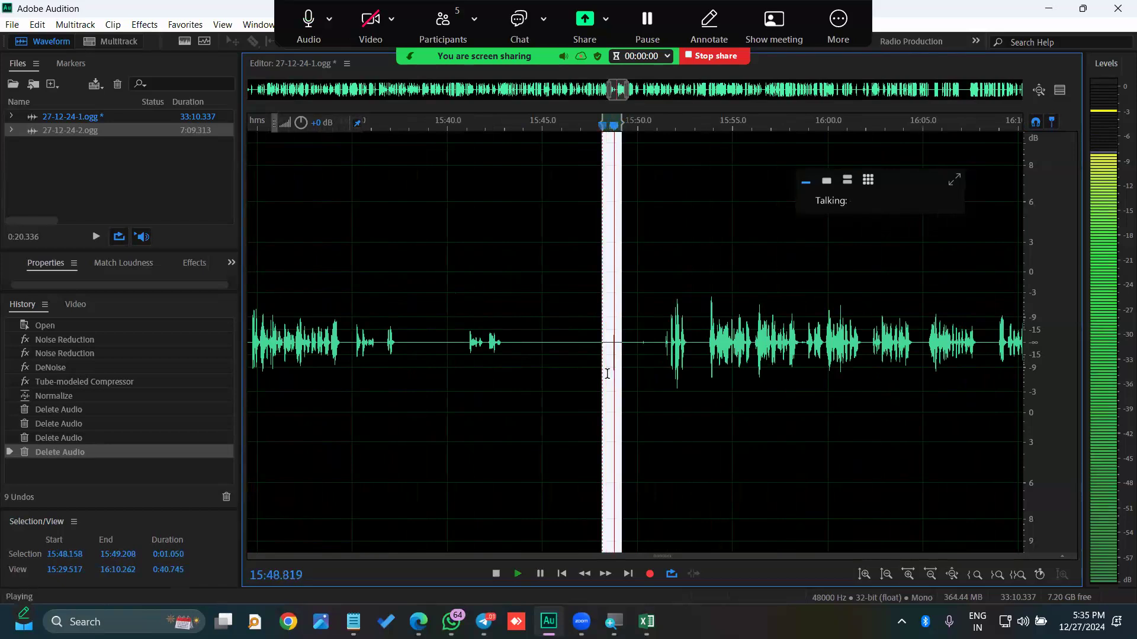
{"action": "scroll", "coordinate": [605, 373], "scroll_direction": "down", "scroll_amount": 5}
{"action": "left_click", "coordinate": [583, 366]}
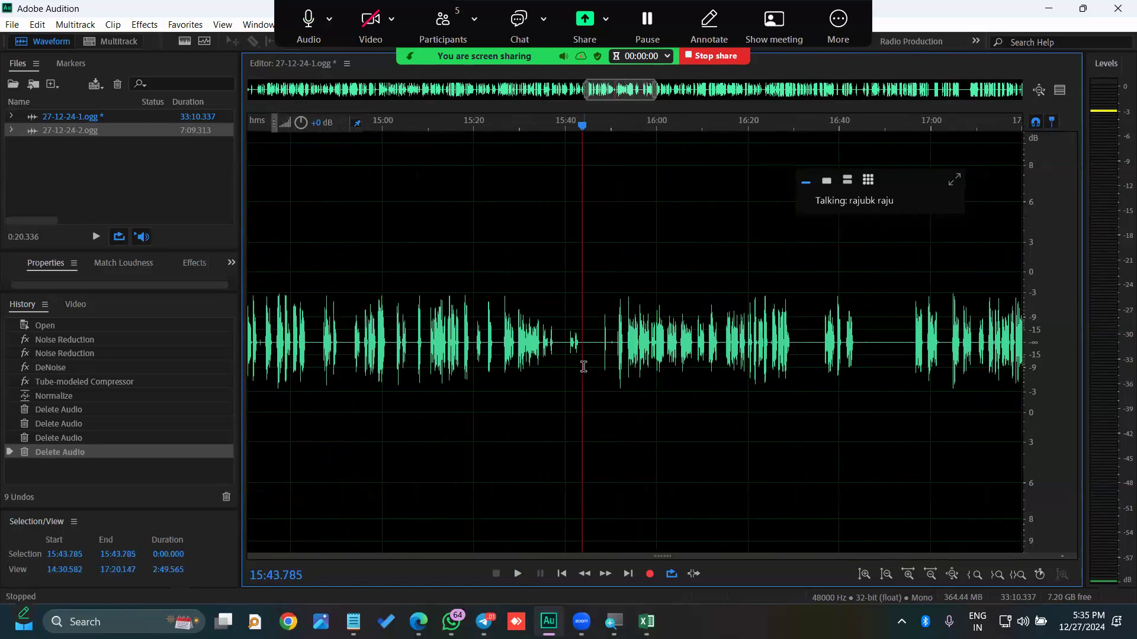
- Examine the waveform around 15:43 with the amplitude scale enlarged, and reduce the amplitude zoom again
{"action": "scroll", "coordinate": [583, 367], "scroll_direction": "up", "scroll_amount": 2}
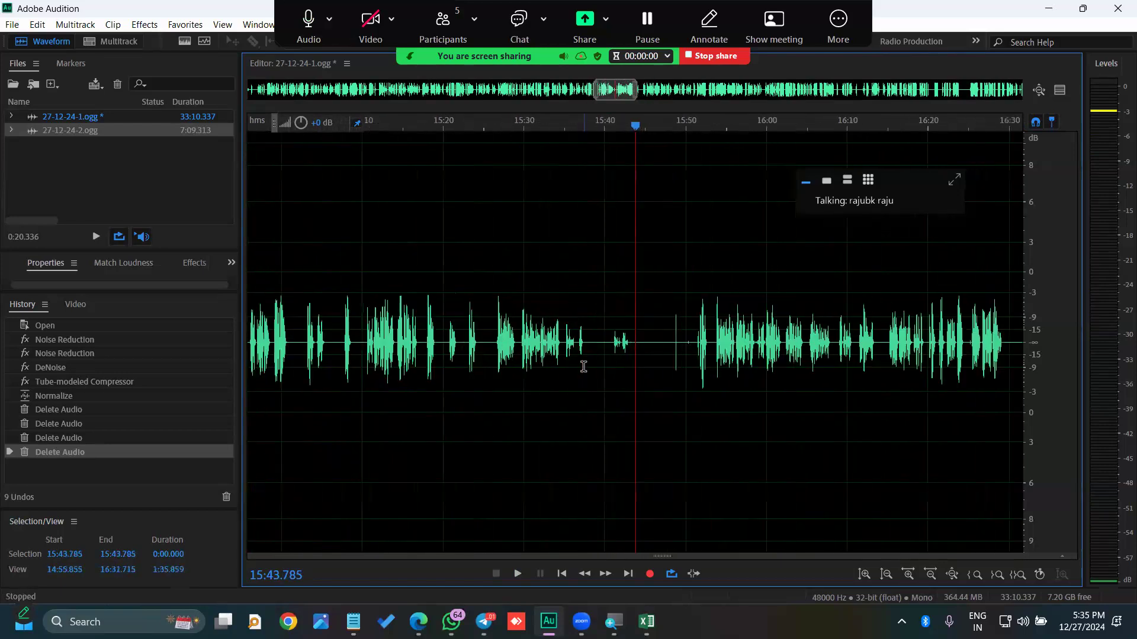
{"action": "key", "text": "alt+equal"}
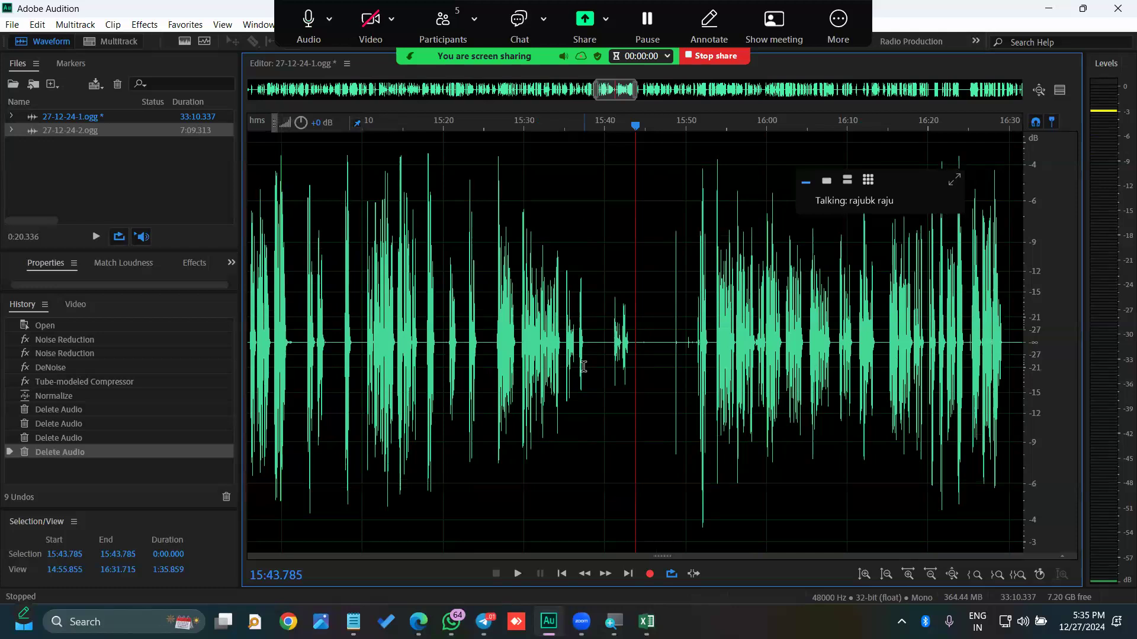
{"action": "scroll", "coordinate": [585, 368], "scroll_direction": "down", "scroll_amount": 5}
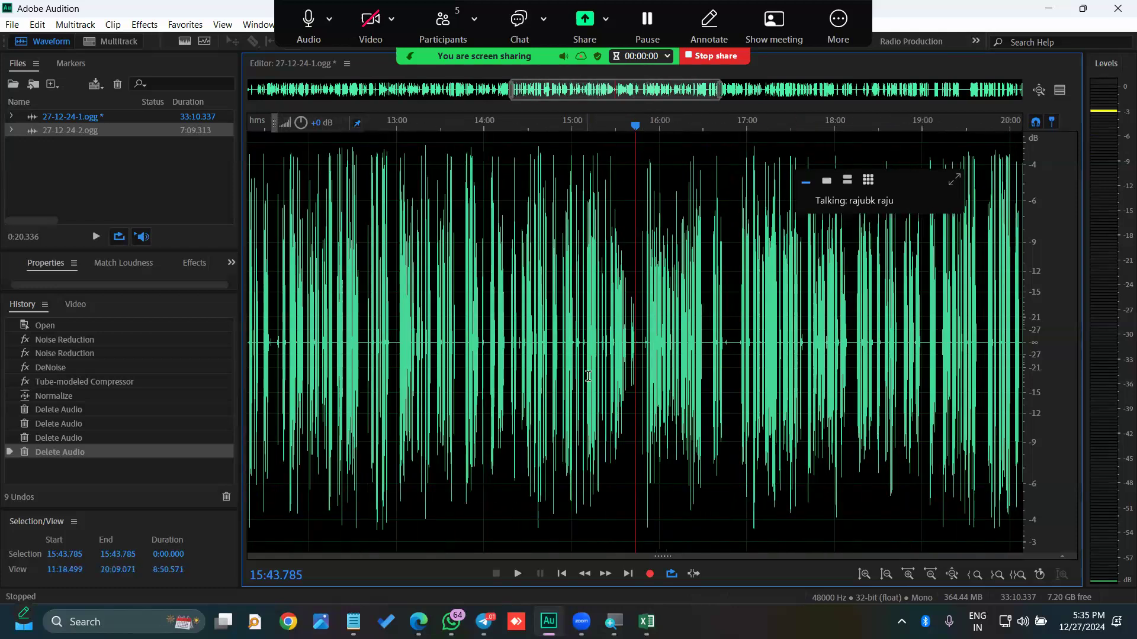
{"action": "scroll", "coordinate": [588, 376], "scroll_direction": "down", "scroll_amount": 4}
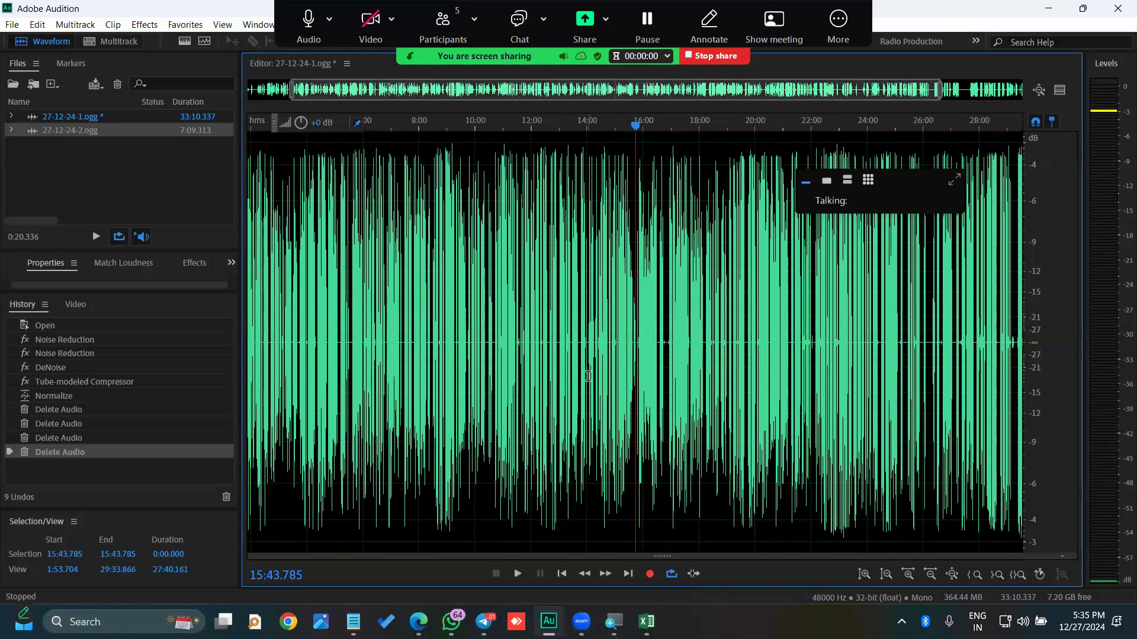
{"action": "key", "text": "alt+minus"}
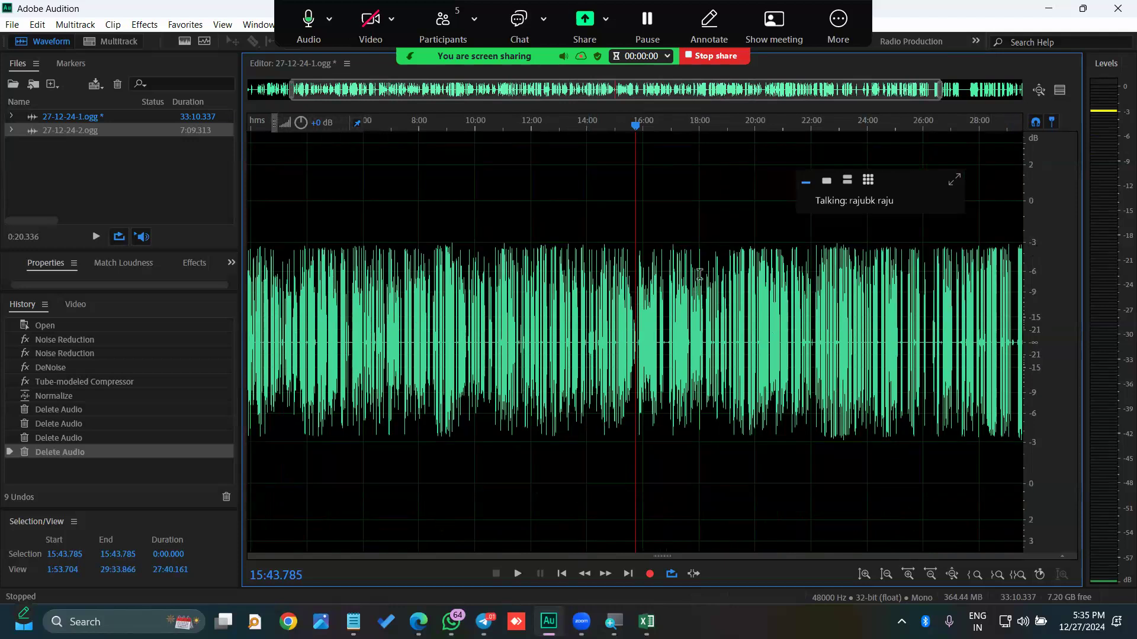
{"action": "scroll", "coordinate": [638, 324], "scroll_direction": "up", "scroll_amount": 4}
{"action": "scroll", "coordinate": [637, 324], "scroll_direction": "up", "scroll_amount": 3}
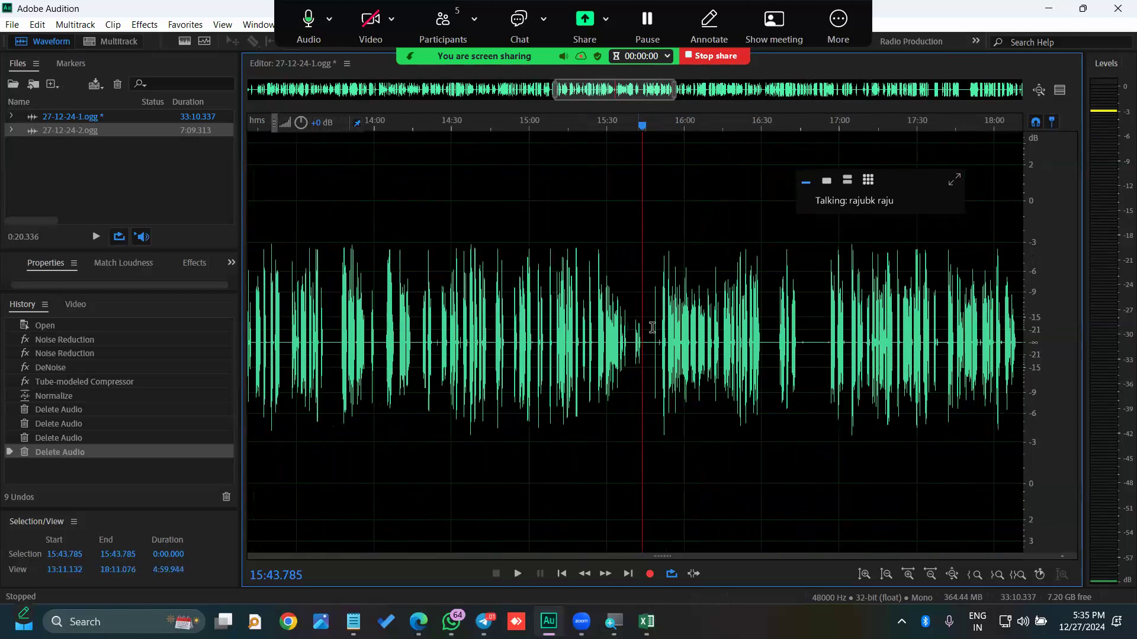
- Play the quiet sounds from 15:40.721 to 15:44.017
{"action": "scroll", "coordinate": [633, 324], "scroll_direction": "up", "scroll_amount": 1}
{"action": "left_click_drag", "start_coordinate": [632, 325], "coordinate": [607, 342]}
{"action": "key", "text": "space"}
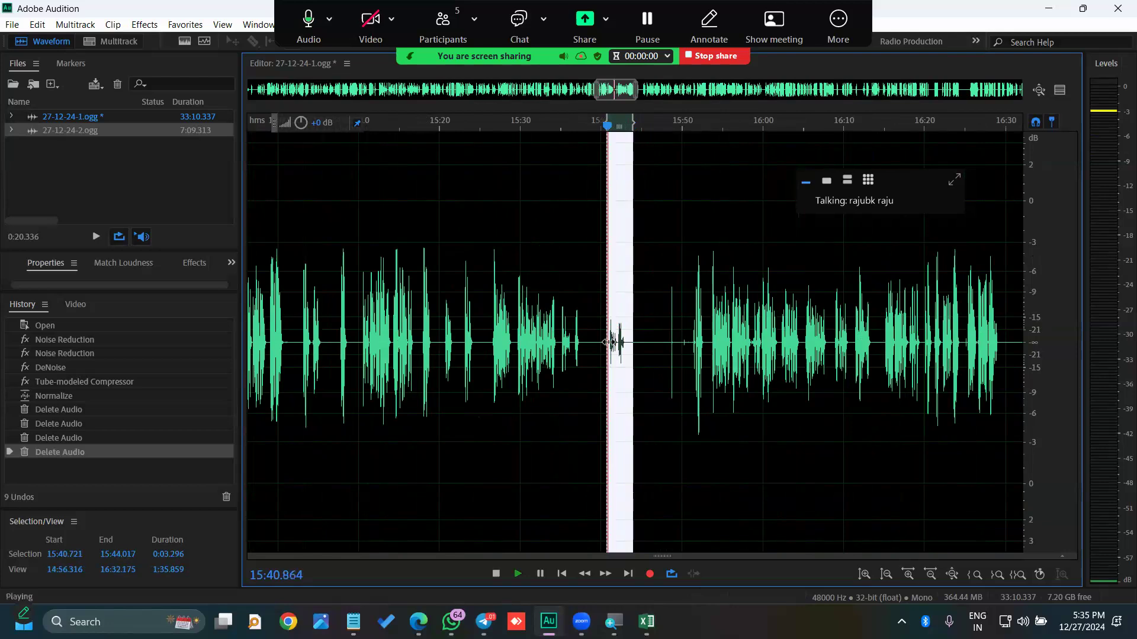
{"action": "key", "text": "space"}
- Play the faint noise just after 15:50, using the sections 15:50.000 to 15:50.712 and 15:50.167 to 15:50.565
{"action": "scroll", "coordinate": [685, 340], "scroll_direction": "up", "scroll_amount": 4}
{"action": "left_click_drag", "start_coordinate": [694, 340], "coordinate": [671, 344]}
{"action": "key", "text": "space"}
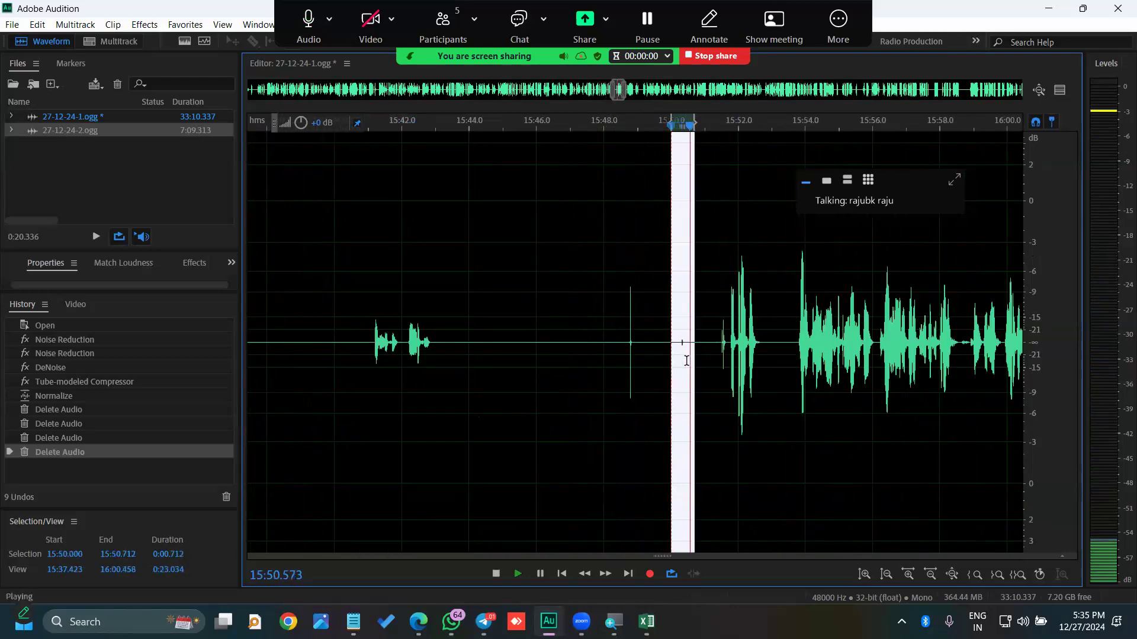
{"action": "scroll", "coordinate": [685, 355], "scroll_direction": "up", "scroll_amount": 2}
{"action": "left_click", "coordinate": [686, 353]}
{"action": "key", "text": "space"}
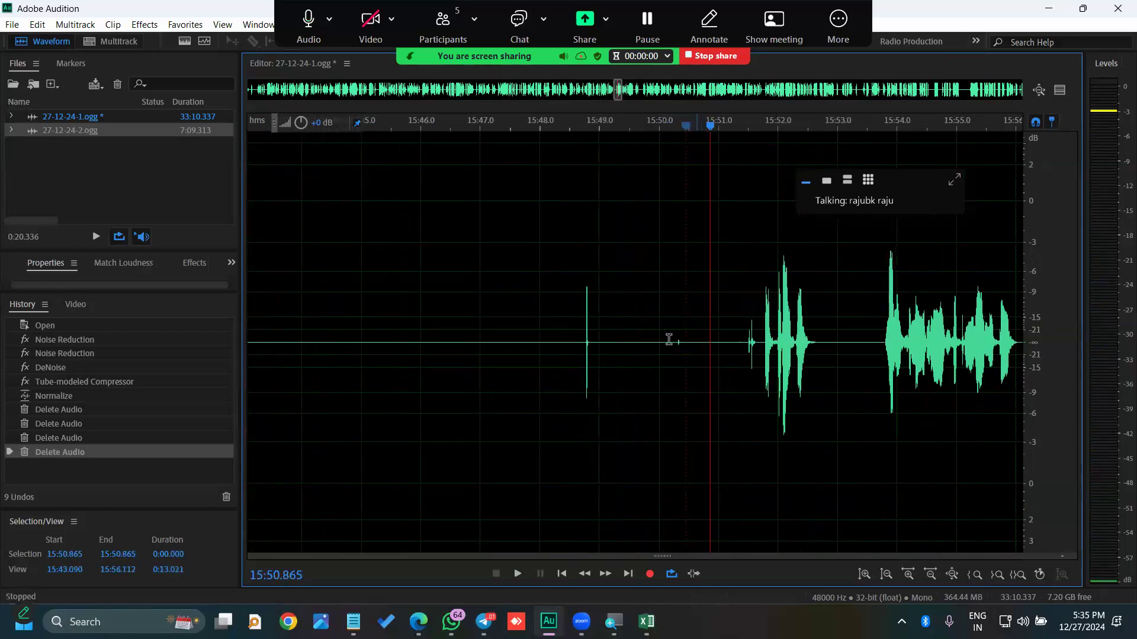
{"action": "left_click_drag", "start_coordinate": [669, 341], "coordinate": [692, 349]}
{"action": "key", "text": "space"}
{"action": "key", "text": "space"}
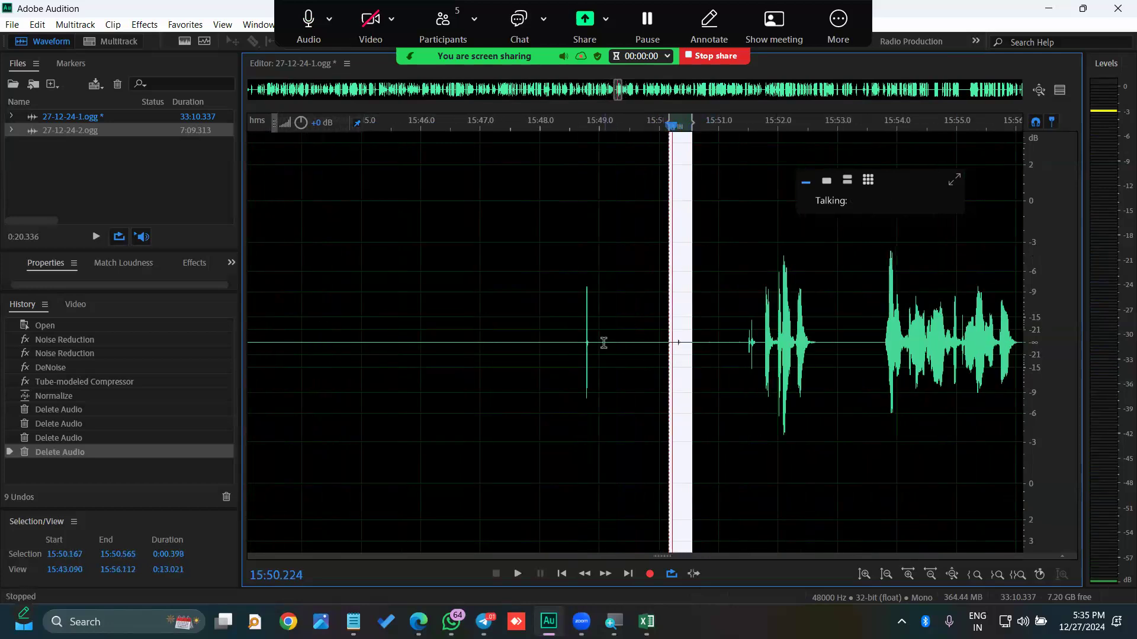
- Inspect the click at about 15:48.78 up close and play the section from 15:48.276 to 15:49.124
{"action": "scroll", "coordinate": [599, 342], "scroll_direction": "down", "scroll_amount": 1}
{"action": "scroll", "coordinate": [598, 331], "scroll_direction": "up", "scroll_amount": 6}
{"action": "scroll", "coordinate": [598, 322], "scroll_direction": "down", "scroll_amount": 8}
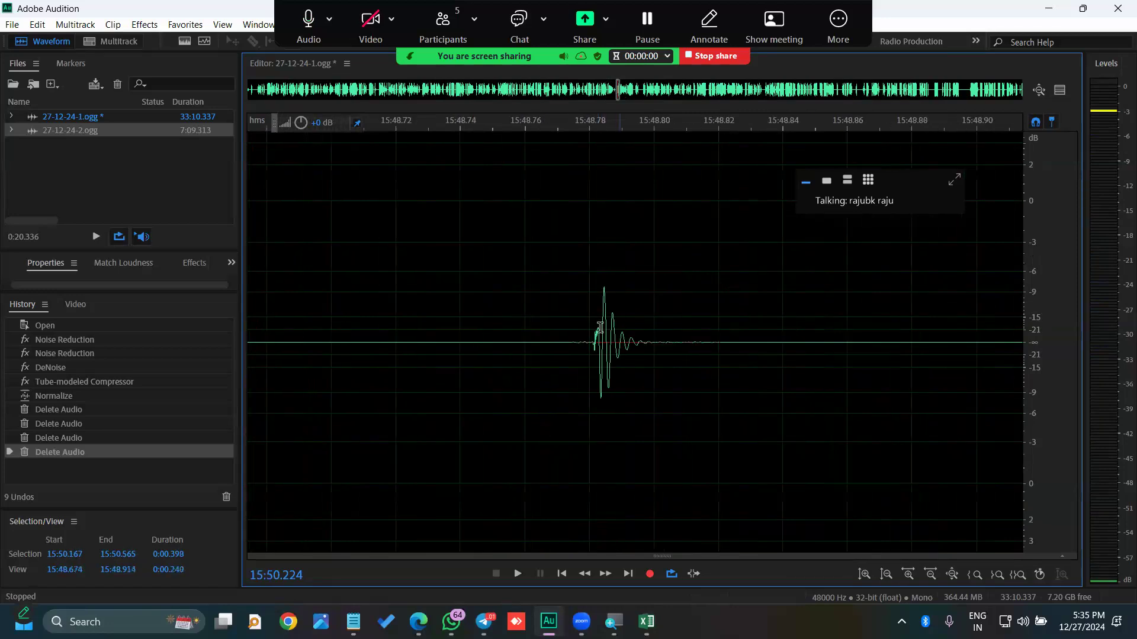
{"action": "left_click", "coordinate": [610, 333]}
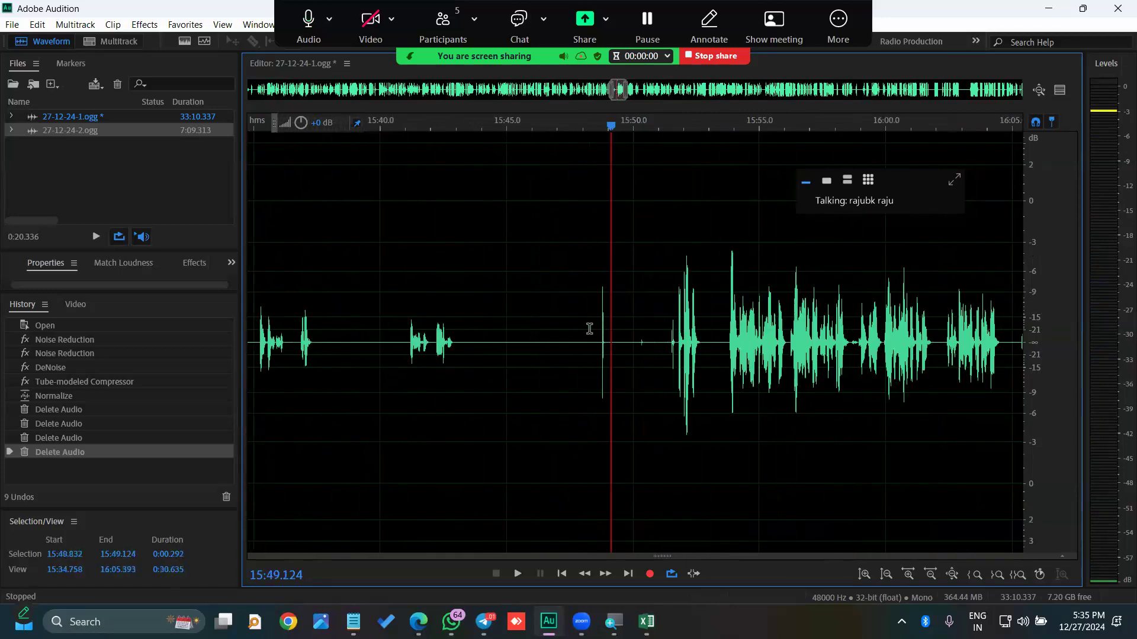
{"action": "left_click_drag", "start_coordinate": [610, 356], "coordinate": [589, 379]}
{"action": "key", "text": "space"}
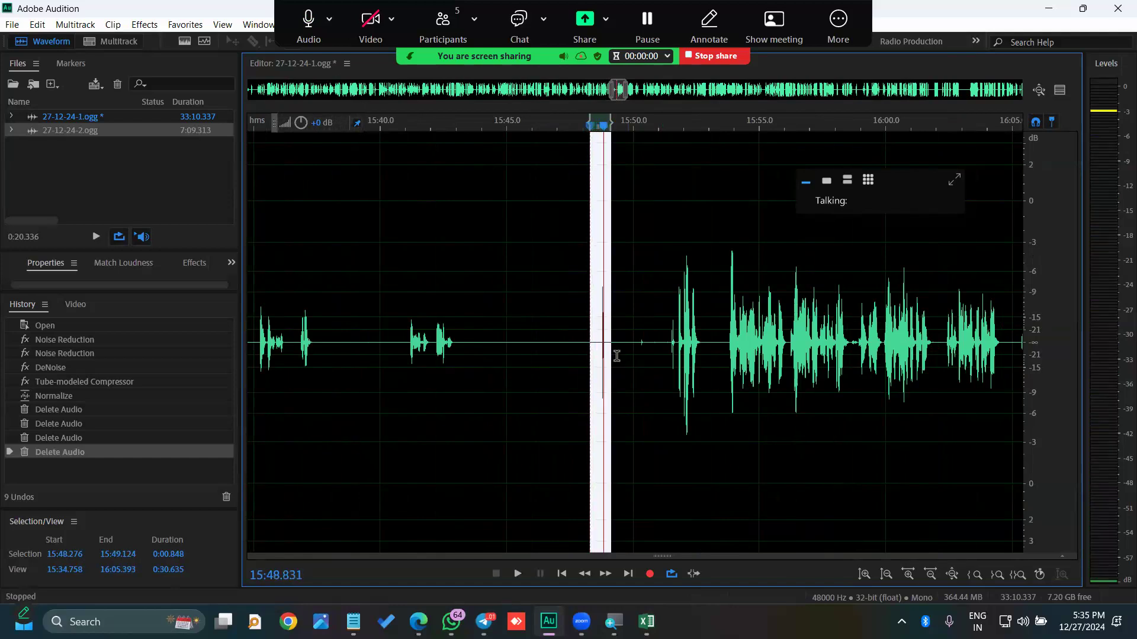
{"action": "left_click", "coordinate": [616, 353]}
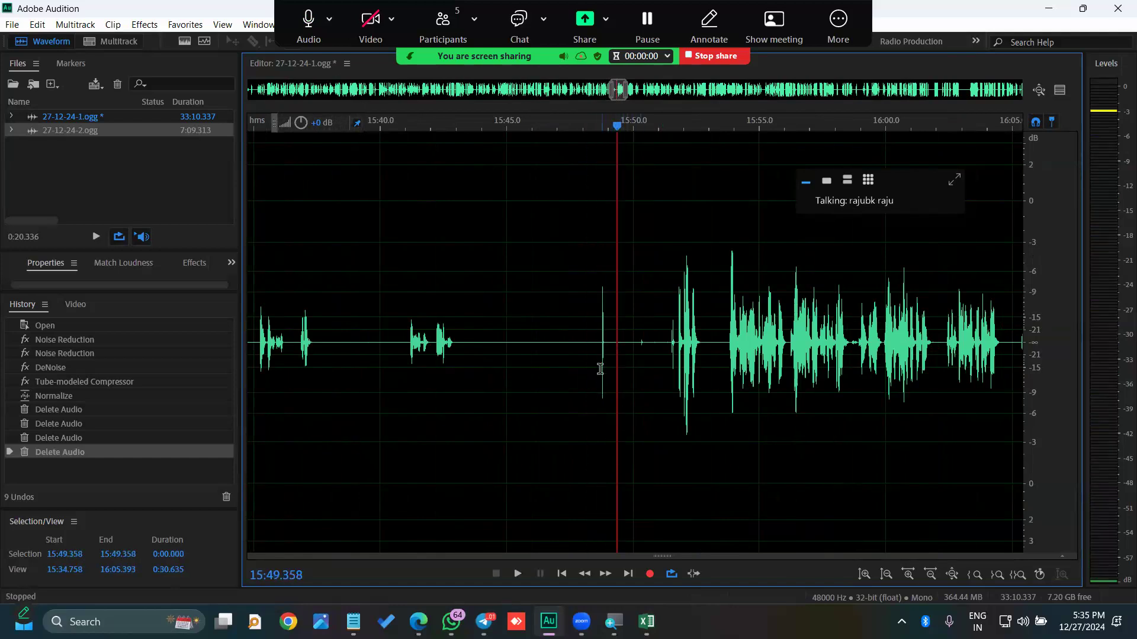
- Play the click from 15:48.626 to 15:48.916 once with looping off and again with looping on
{"action": "scroll", "coordinate": [604, 355], "scroll_direction": "up", "scroll_amount": 4}
{"action": "scroll", "coordinate": [608, 357], "scroll_direction": "down", "scroll_amount": 1}
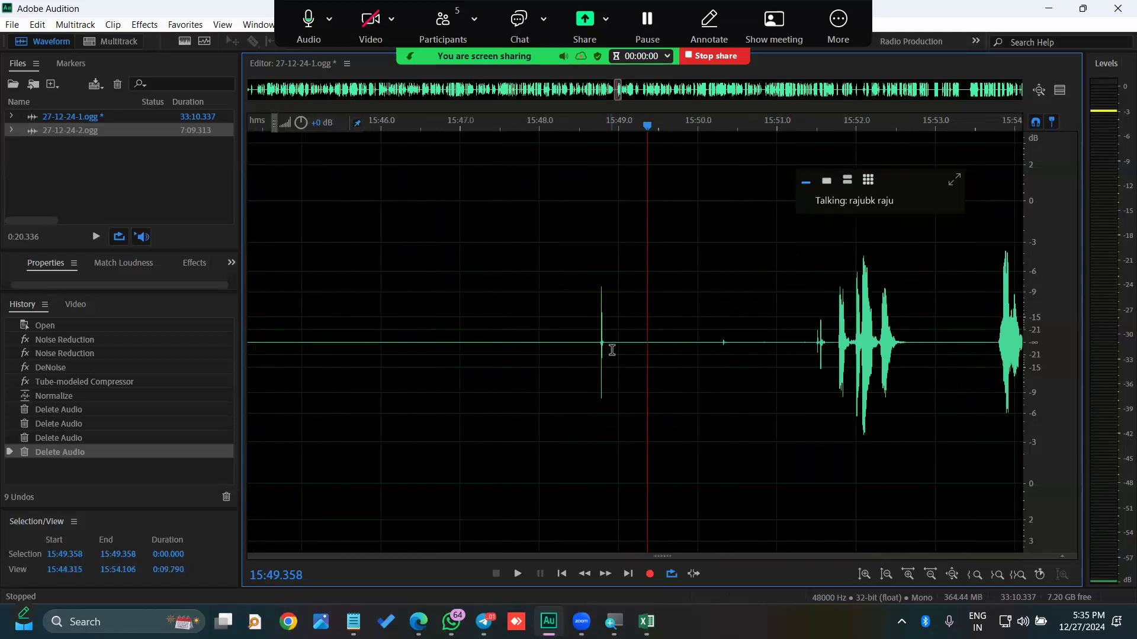
{"action": "left_click_drag", "start_coordinate": [589, 355], "coordinate": [611, 355]}
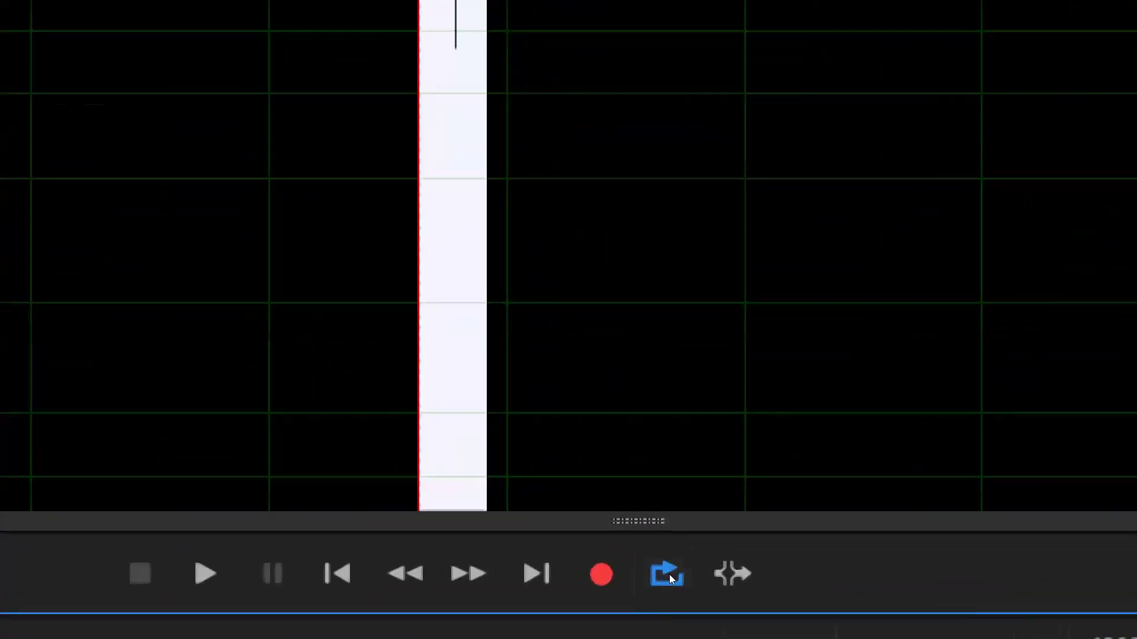
{"action": "left_click", "coordinate": [672, 579]}
{"action": "key", "text": "space"}
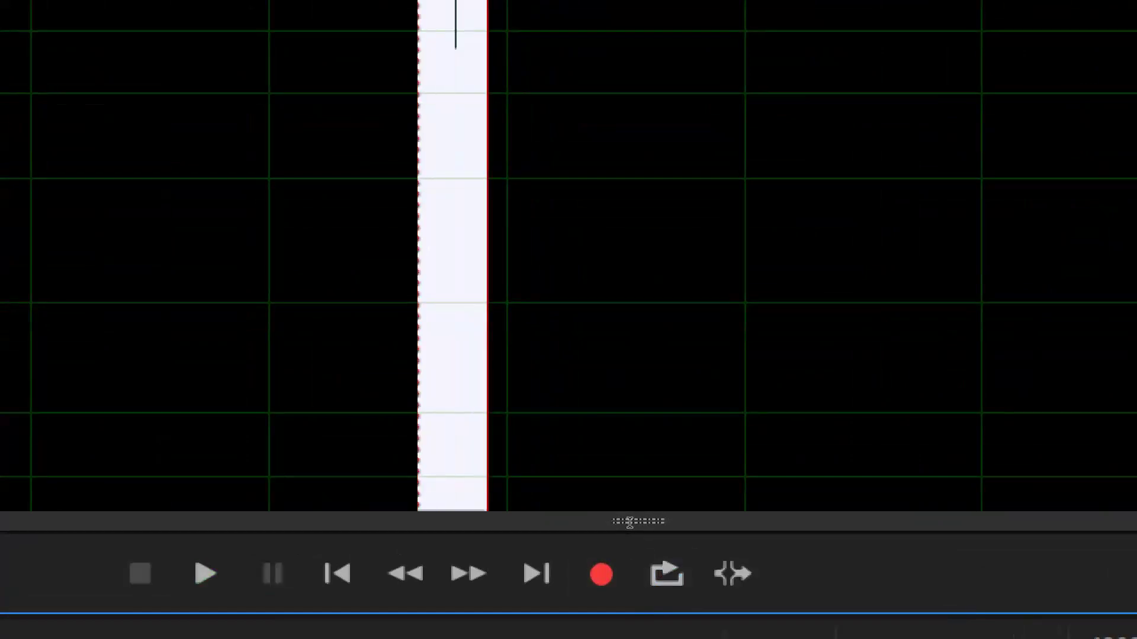
{"action": "left_click", "coordinate": [673, 579]}
{"action": "key", "text": "space"}
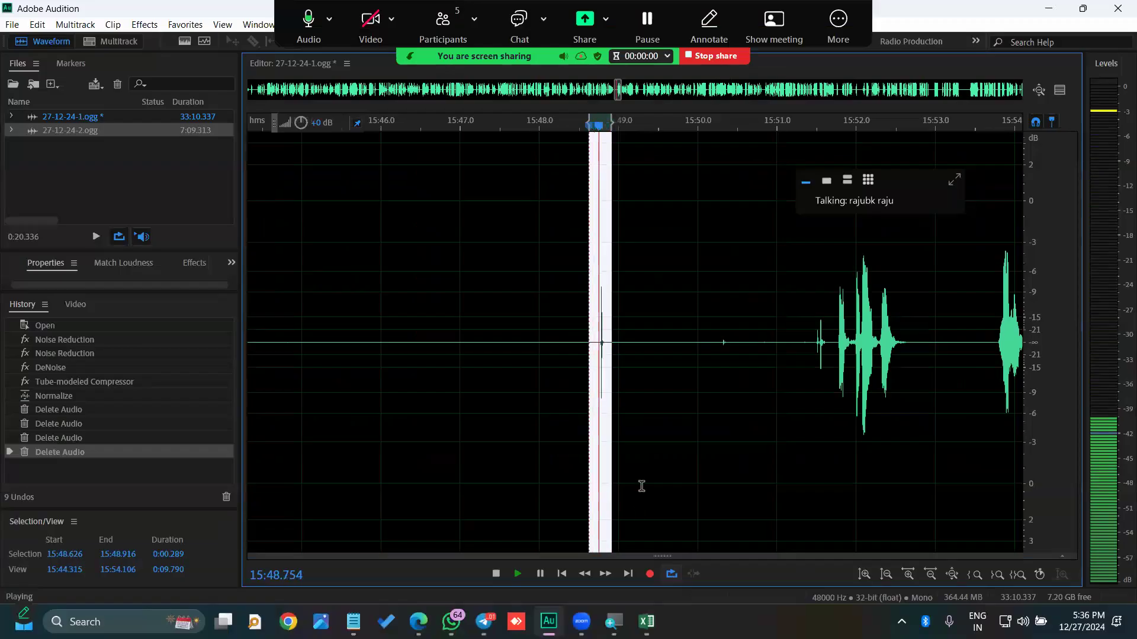
- Mark the silent gap from 16:45.674 to 16:54.598 to show its length, and clear the selection
{"action": "left_click", "coordinate": [627, 439]}
{"action": "scroll", "coordinate": [637, 434], "scroll_direction": "down", "scroll_amount": 3}
{"action": "scroll", "coordinate": [632, 382], "scroll_direction": "down", "scroll_amount": 10}
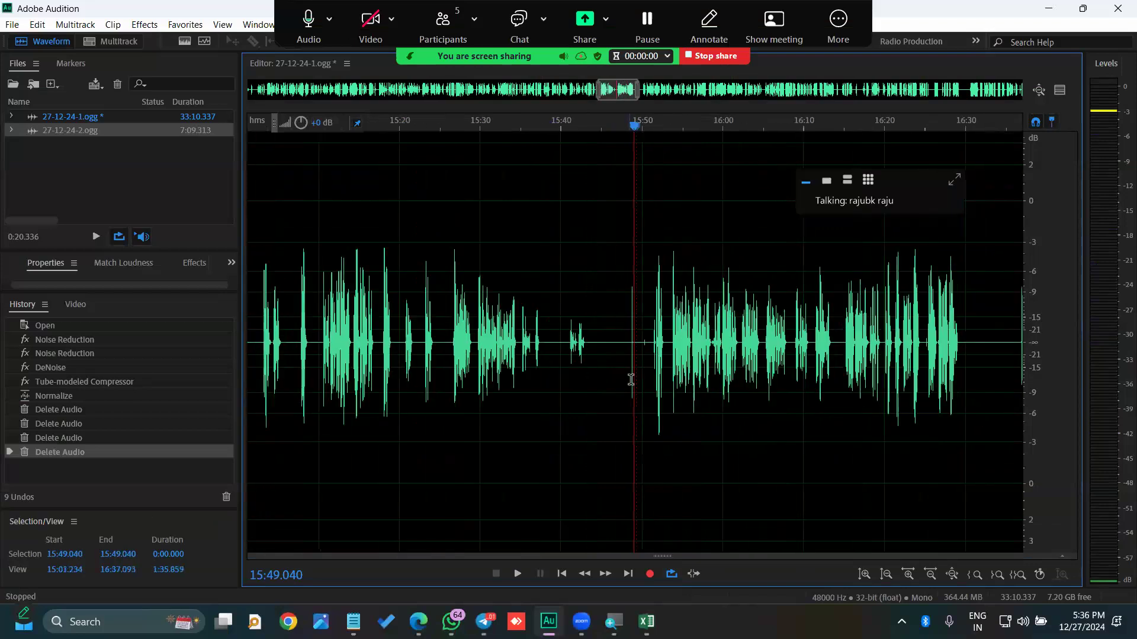
{"action": "scroll", "coordinate": [689, 338], "scroll_direction": "up", "scroll_amount": 8}
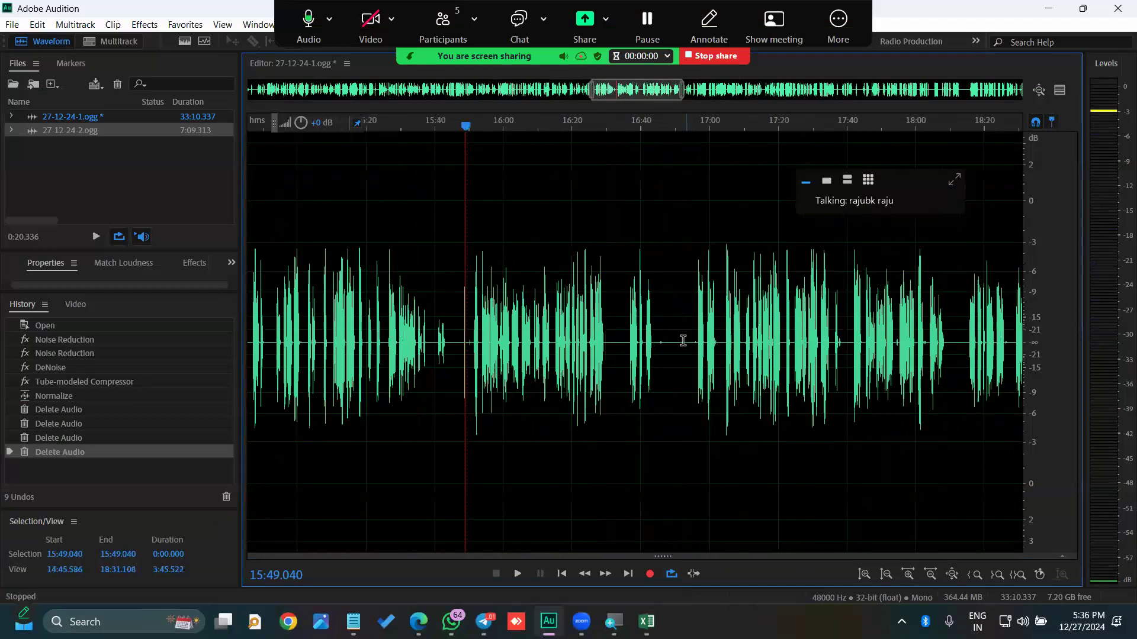
{"action": "left_click_drag", "start_coordinate": [723, 348], "coordinate": [499, 288]}
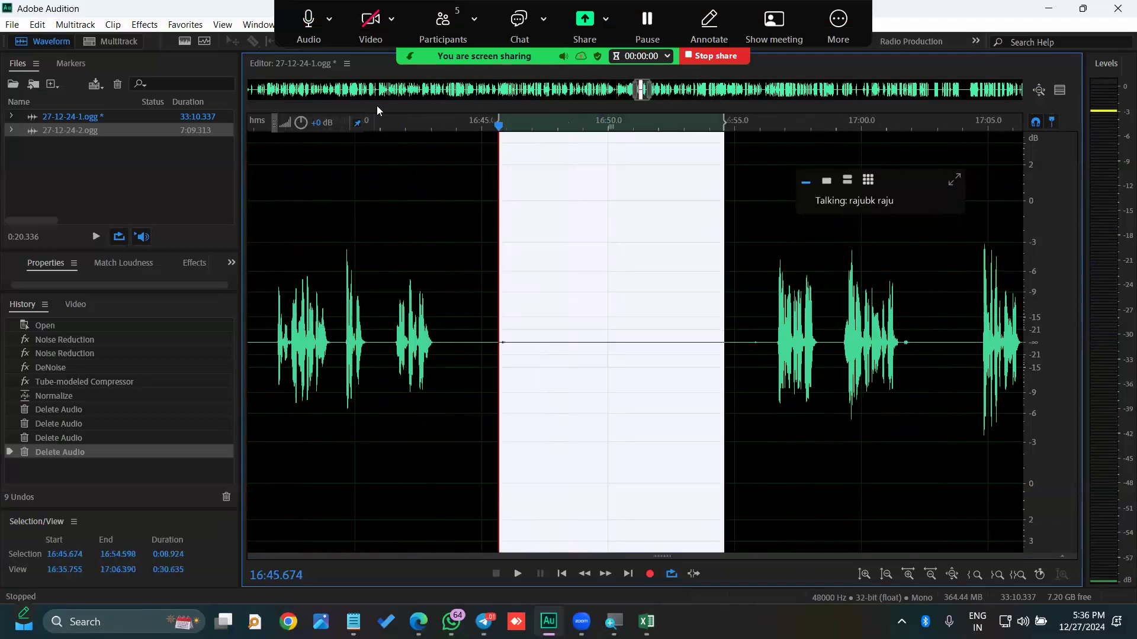
{"action": "key", "text": "alt+a"}
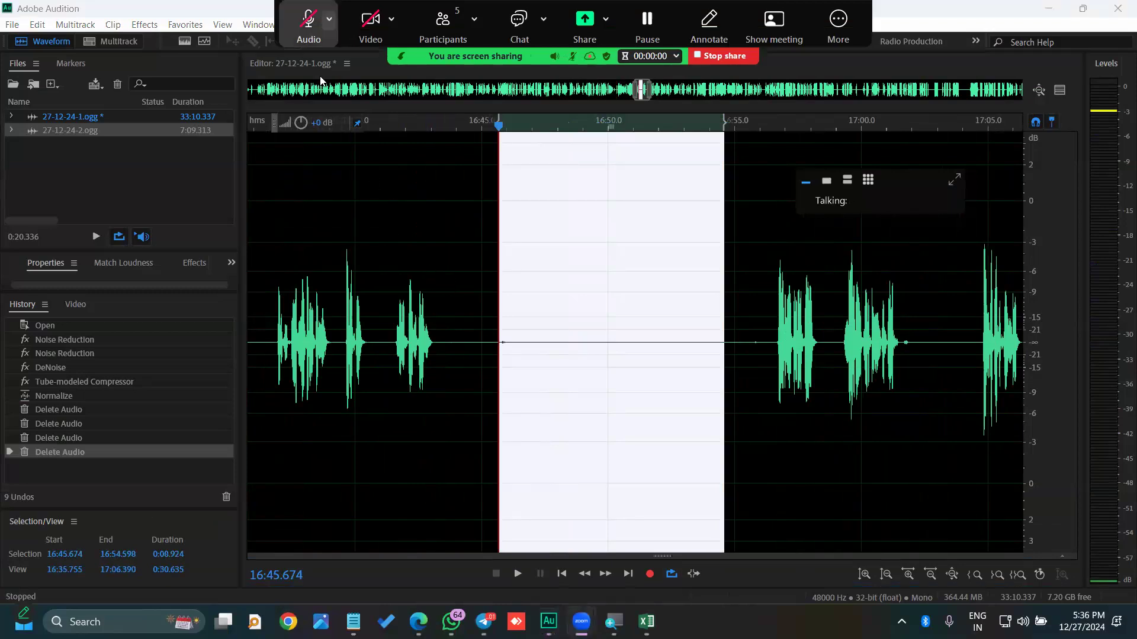
{"action": "key", "text": "alt+a"}
{"action": "left_click", "coordinate": [622, 348]}
{"action": "scroll", "coordinate": [622, 348], "scroll_direction": "down", "scroll_amount": 2}
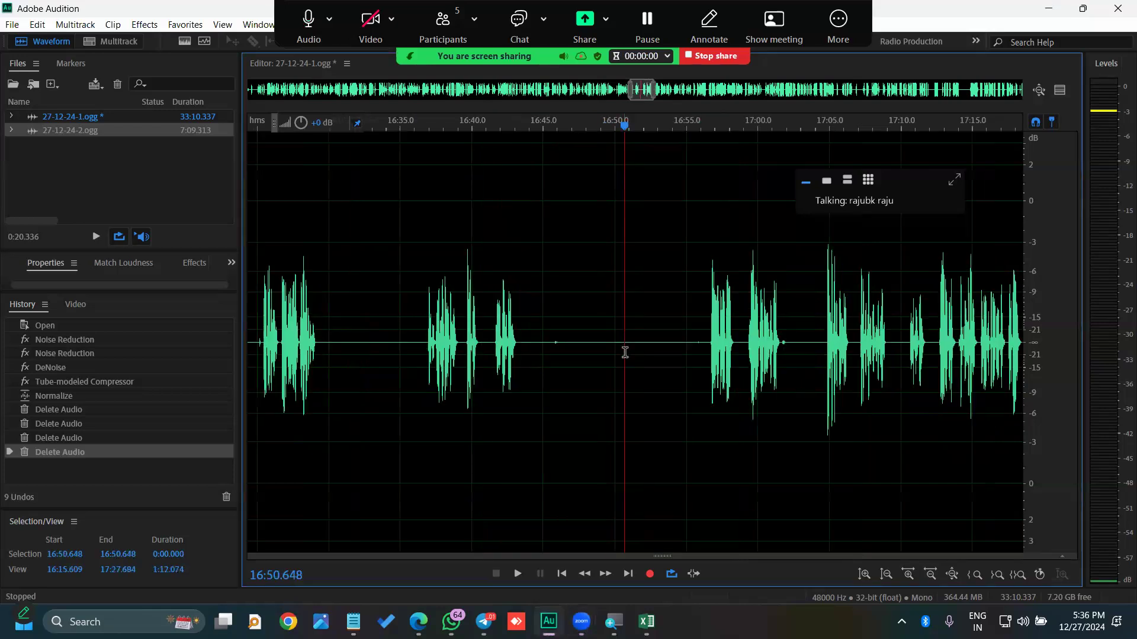
- Examine the waveform between about 7:43 and 18:44 for other pauses in the speech
{"action": "scroll", "coordinate": [625, 352], "scroll_direction": "down", "scroll_amount": 3}
{"action": "scroll", "coordinate": [600, 337], "scroll_direction": "down", "scroll_amount": 3}
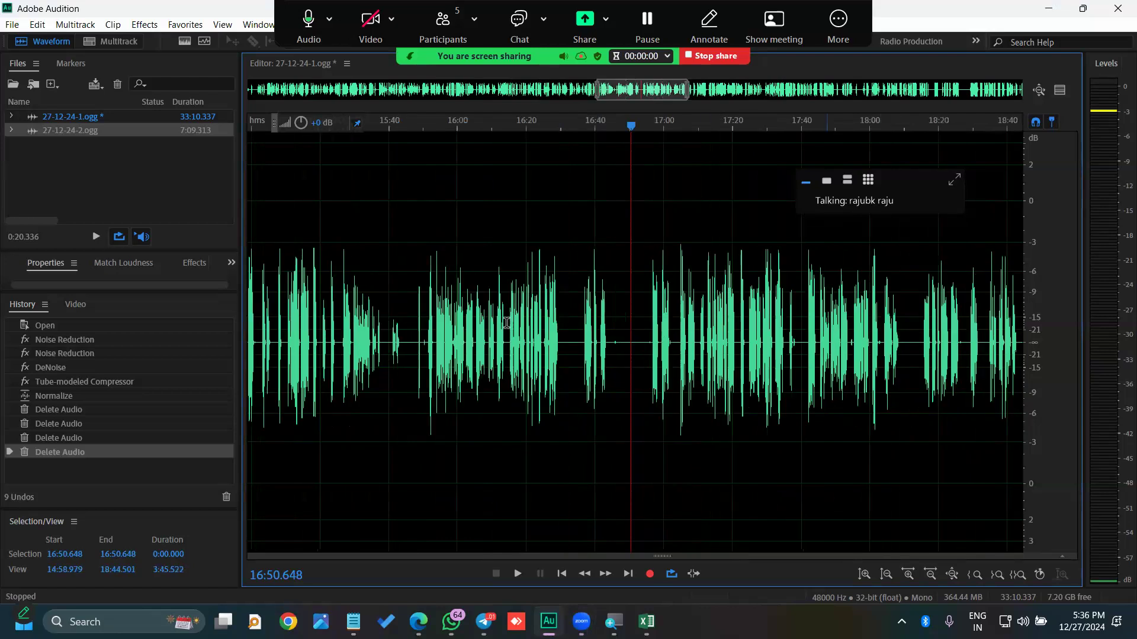
{"action": "scroll", "coordinate": [508, 324], "scroll_direction": "down", "scroll_amount": 4}
{"action": "scroll", "coordinate": [629, 343], "scroll_direction": "up", "scroll_amount": 9}
{"action": "scroll", "coordinate": [675, 341], "scroll_direction": "down", "scroll_amount": 3}
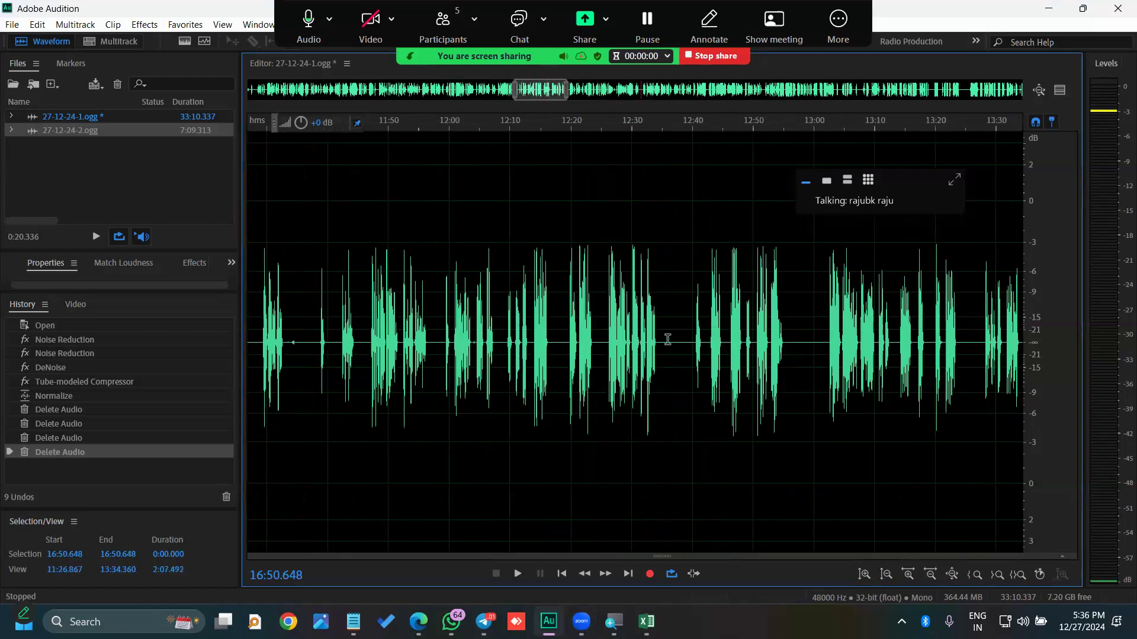
{"action": "scroll", "coordinate": [668, 340], "scroll_direction": "down", "scroll_amount": 8}
{"action": "left_click", "coordinate": [539, 347]}
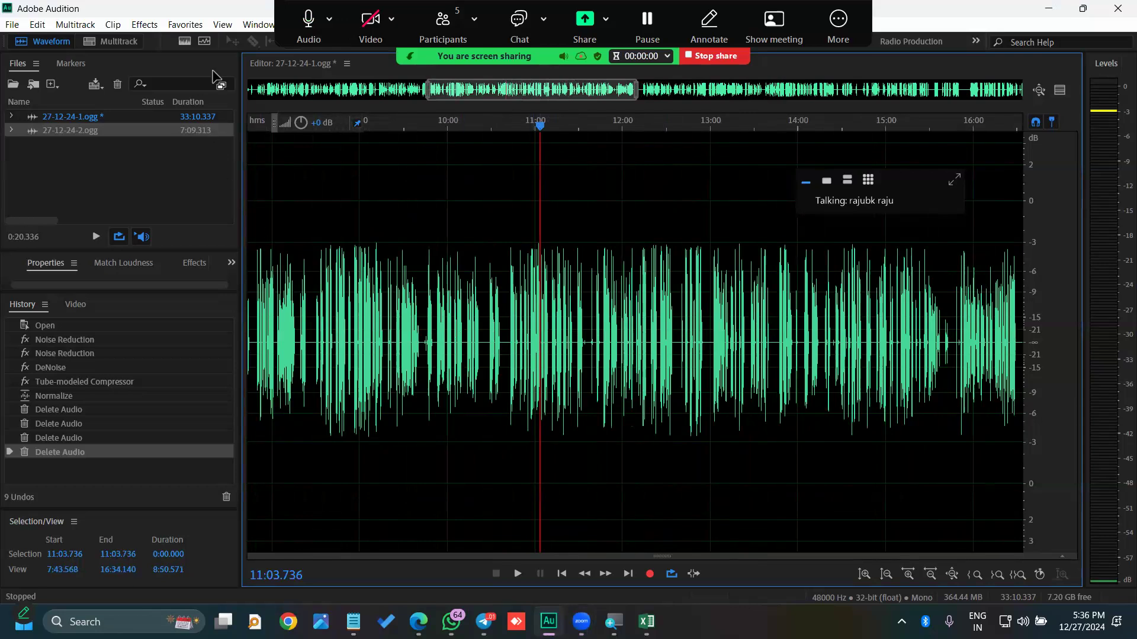
- Open Diagnostics to view the Delete Silence settings, and close it again
{"action": "left_click", "coordinate": [248, 26]}
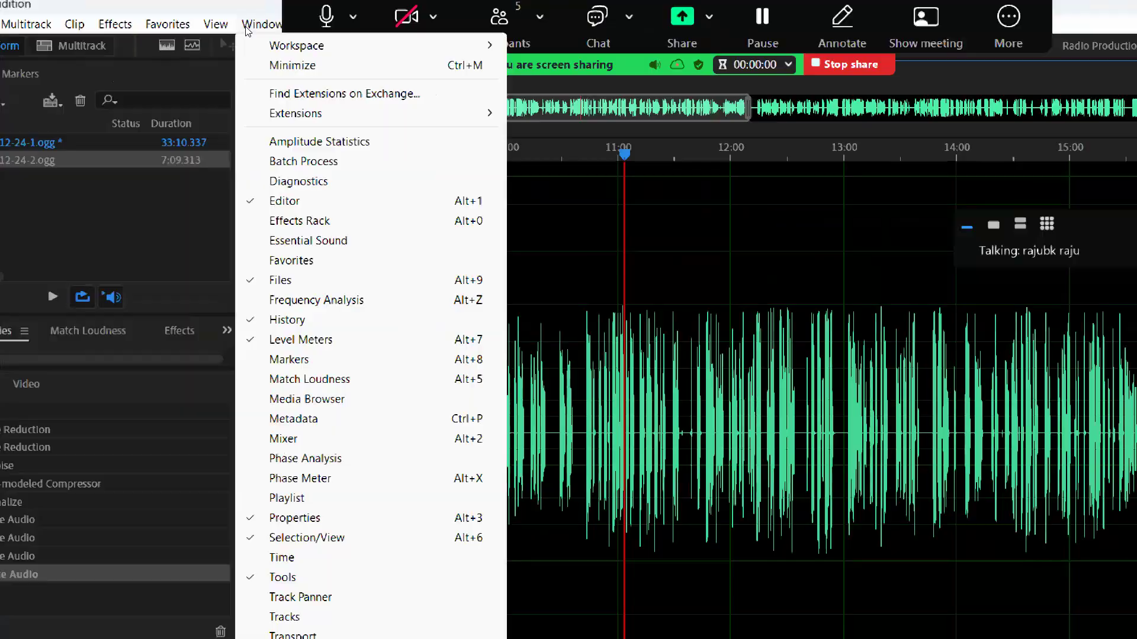
{"action": "key", "text": "Down"}
{"action": "key", "text": "Down"}
{"action": "key", "text": "Down"}
{"action": "key", "text": "Down"}
{"action": "key", "text": "Down"}
{"action": "key", "text": "Down"}
{"action": "key", "text": "Down"}
{"action": "key", "text": "Up"}
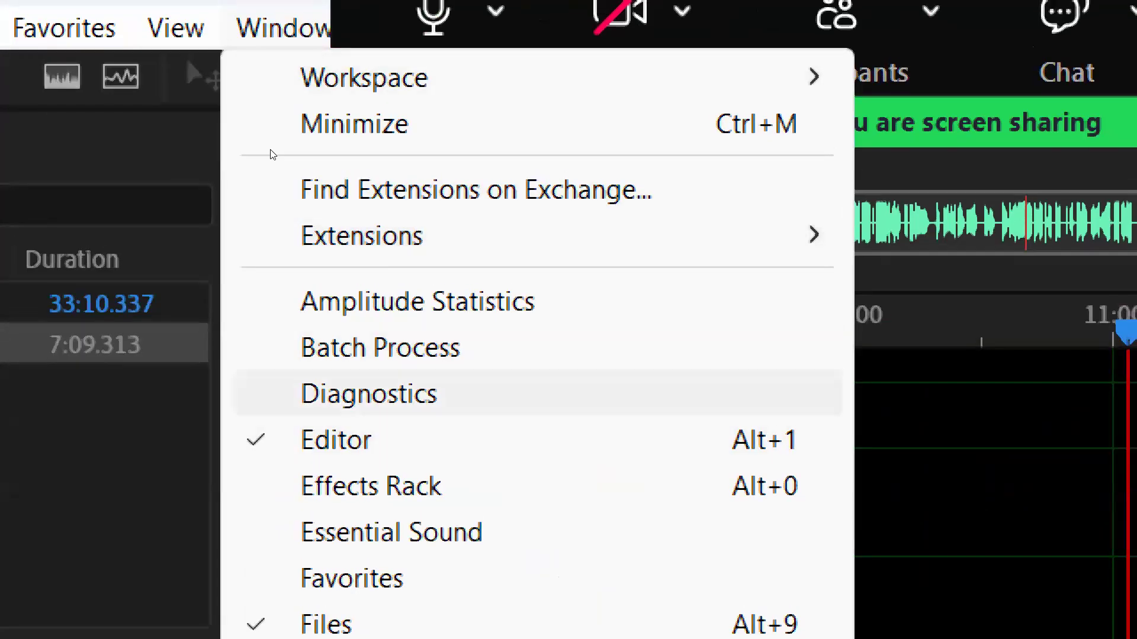
{"action": "key", "text": "Return"}
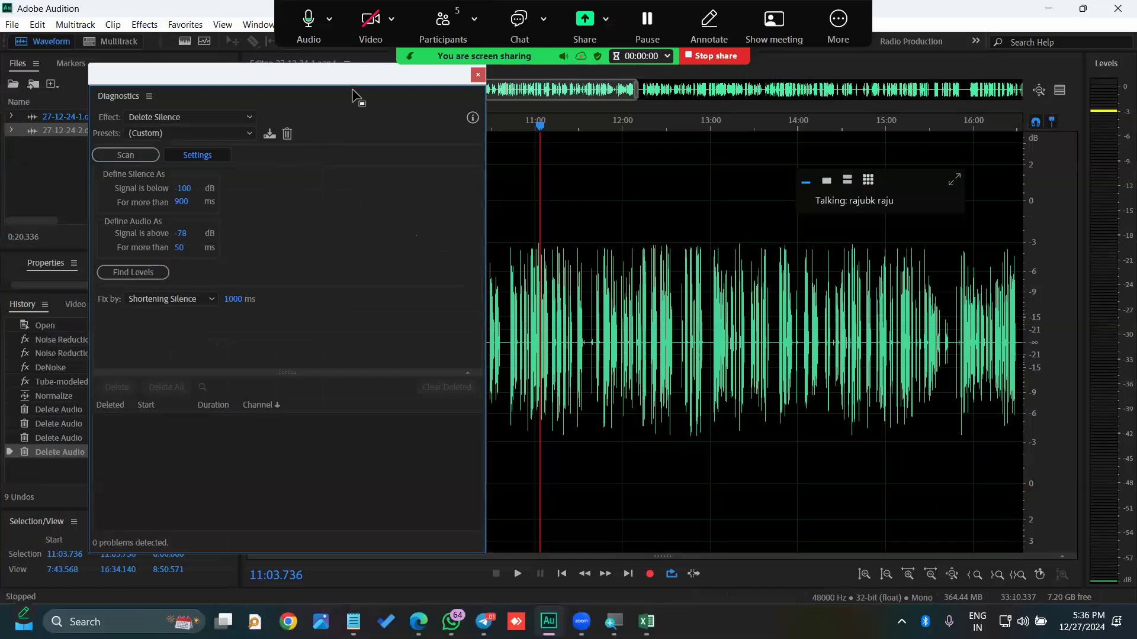
{"action": "left_click_drag", "start_coordinate": [341, 83], "coordinate": [229, 143]}
{"action": "right_click", "coordinate": [229, 143]}
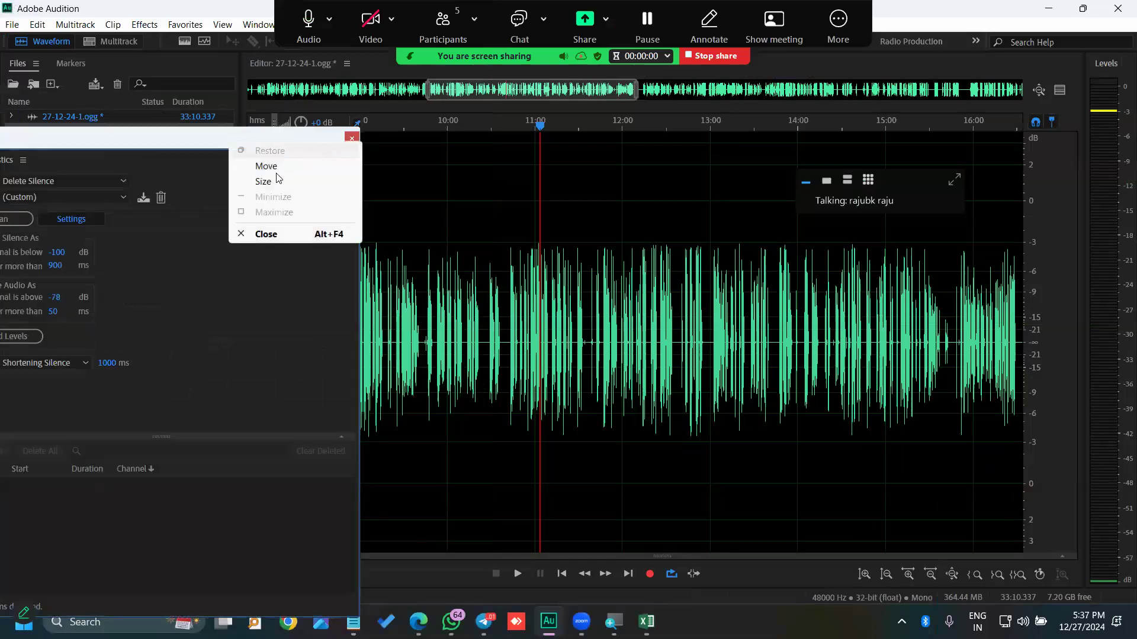
{"action": "left_click", "coordinate": [279, 234]}
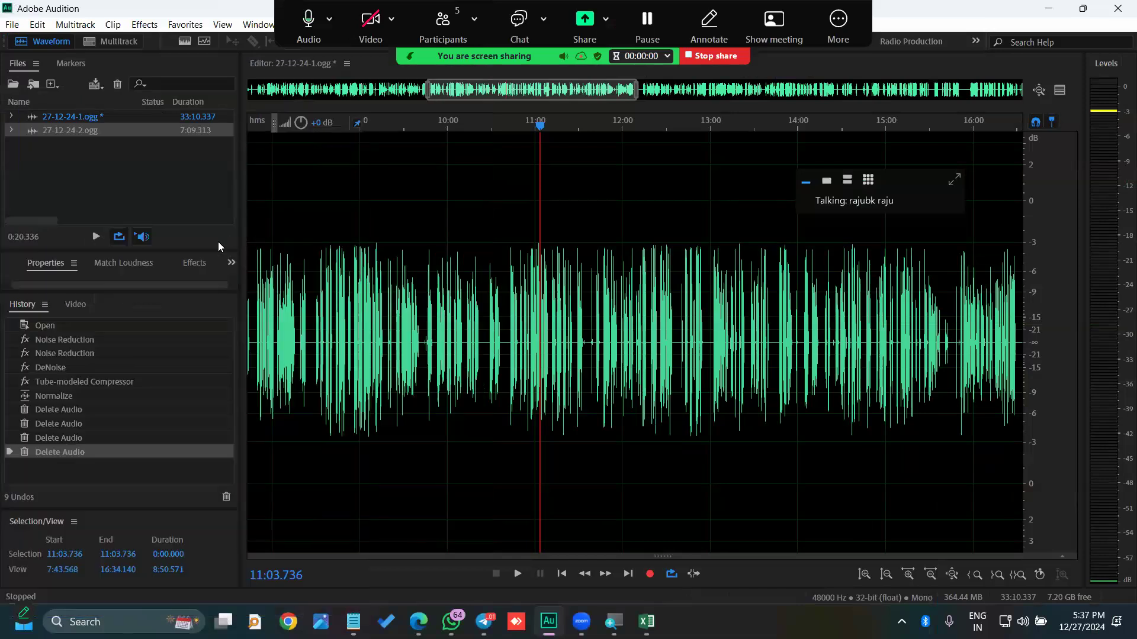
- Open Diagnostics, shrink its window, and place it over the waveform
{"action": "left_click", "coordinate": [248, 25]}
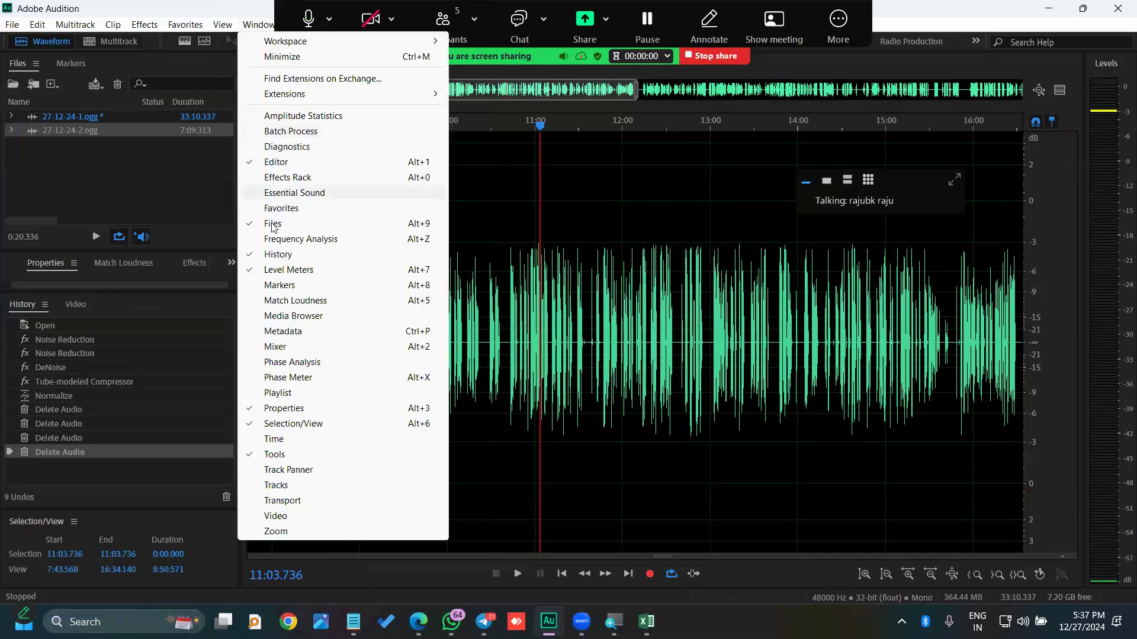
{"action": "left_click", "coordinate": [259, 148]}
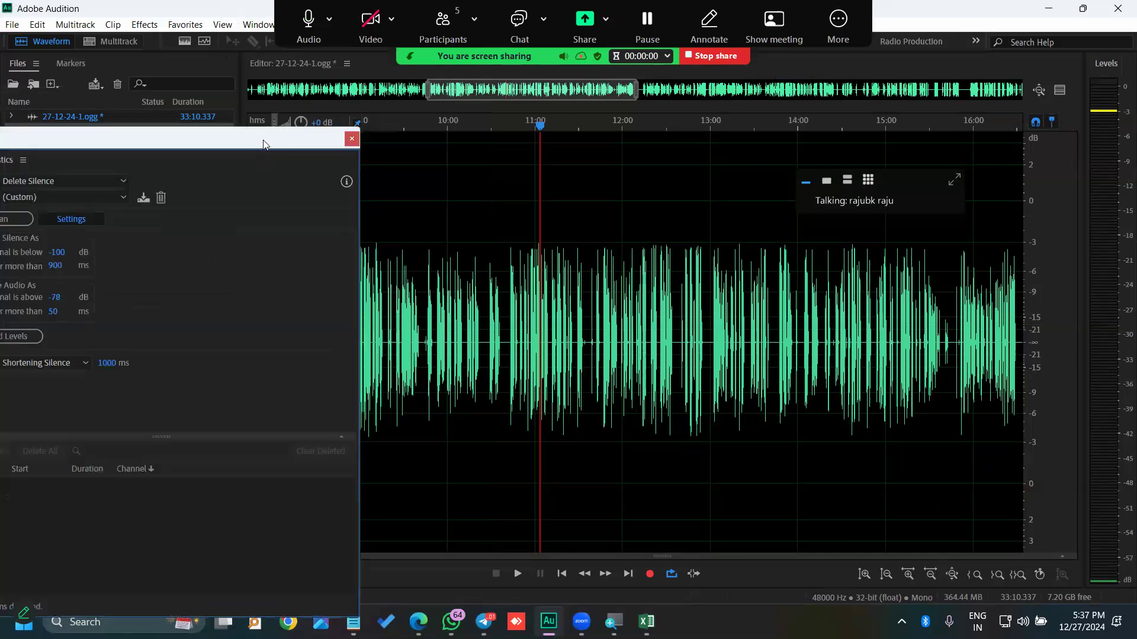
{"action": "left_click_drag", "start_coordinate": [264, 145], "coordinate": [220, 149]}
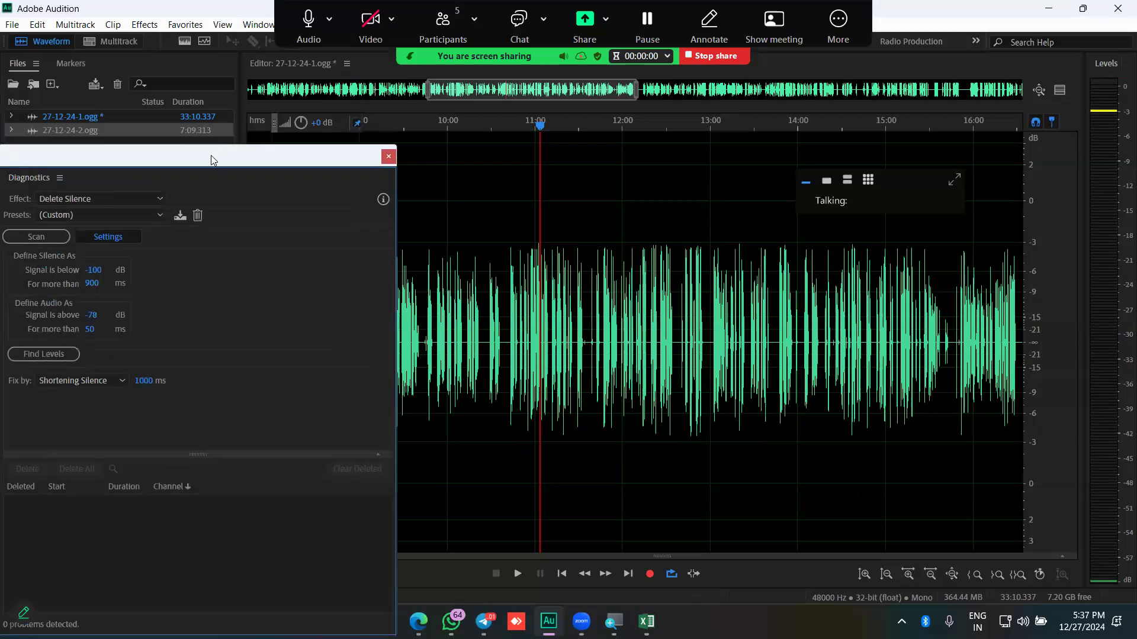
{"action": "left_click_drag", "start_coordinate": [211, 160], "coordinate": [348, 166]}
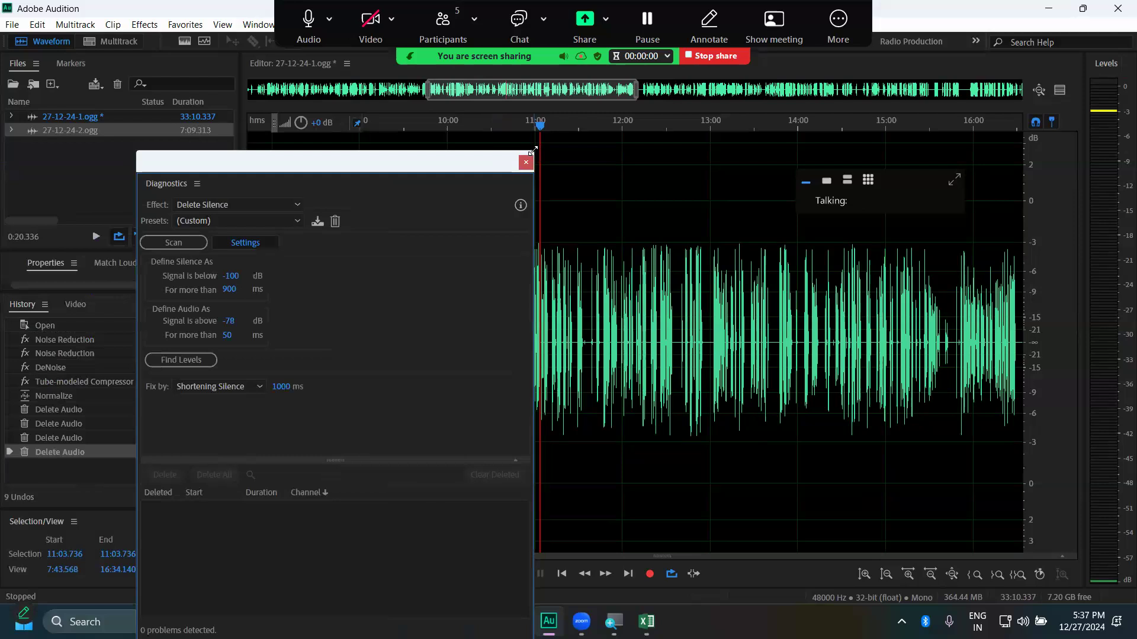
{"action": "left_click_drag", "start_coordinate": [532, 151], "coordinate": [485, 238]}
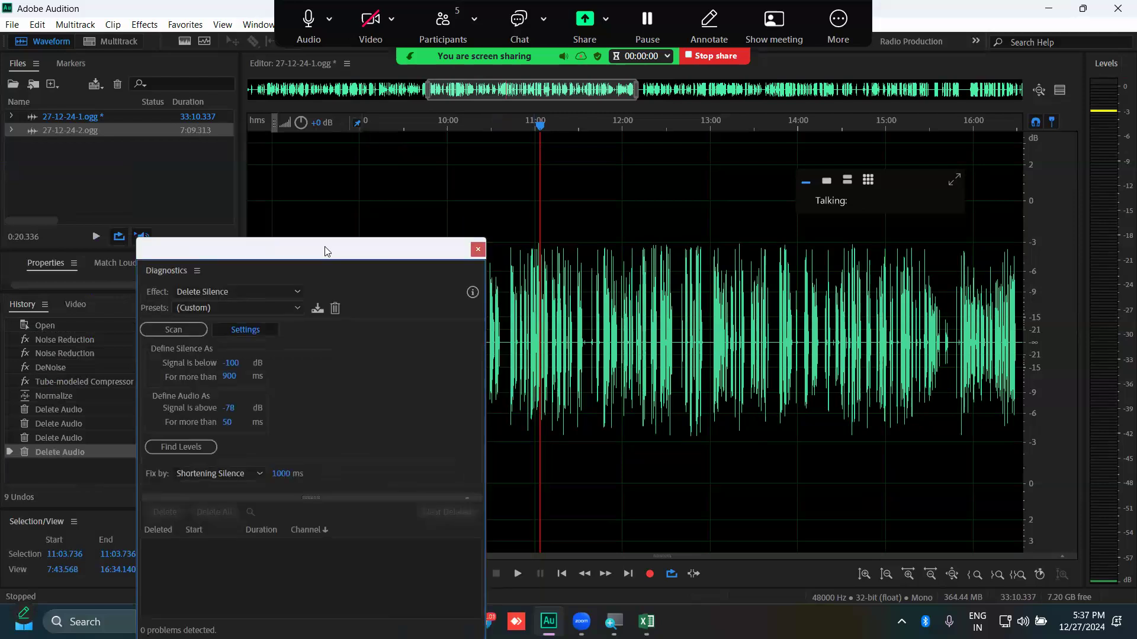
{"action": "left_click_drag", "start_coordinate": [314, 250], "coordinate": [481, 249]}
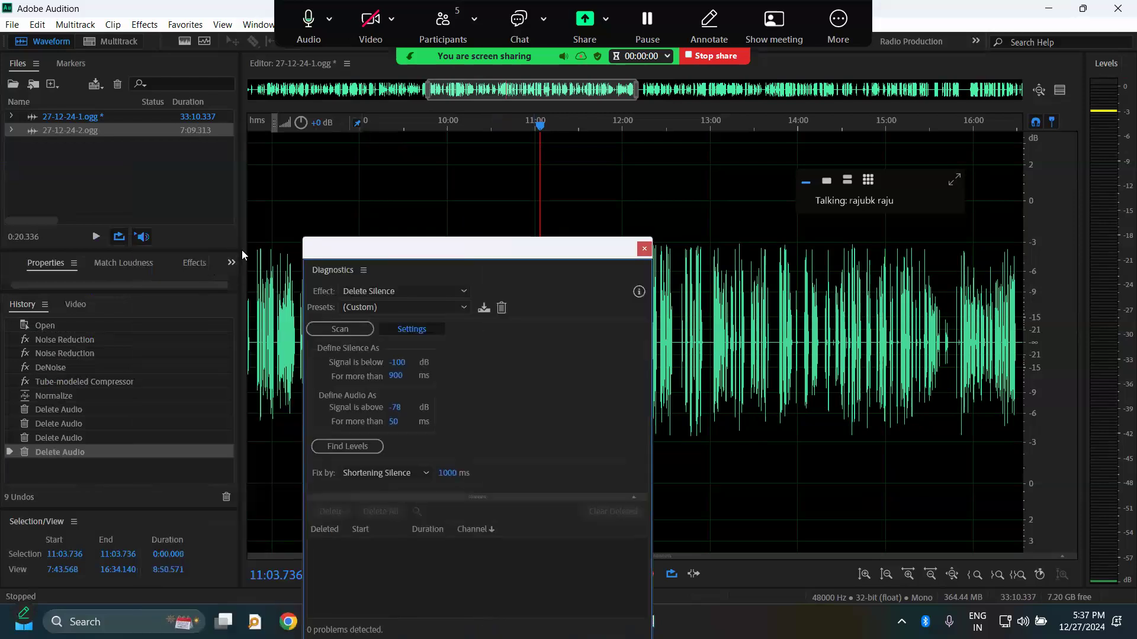
- Widen the Files and History area, bring up the Effects Rack, and move the Diagnostics window aside
{"action": "left_click_drag", "start_coordinate": [315, 245], "coordinate": [343, 244]}
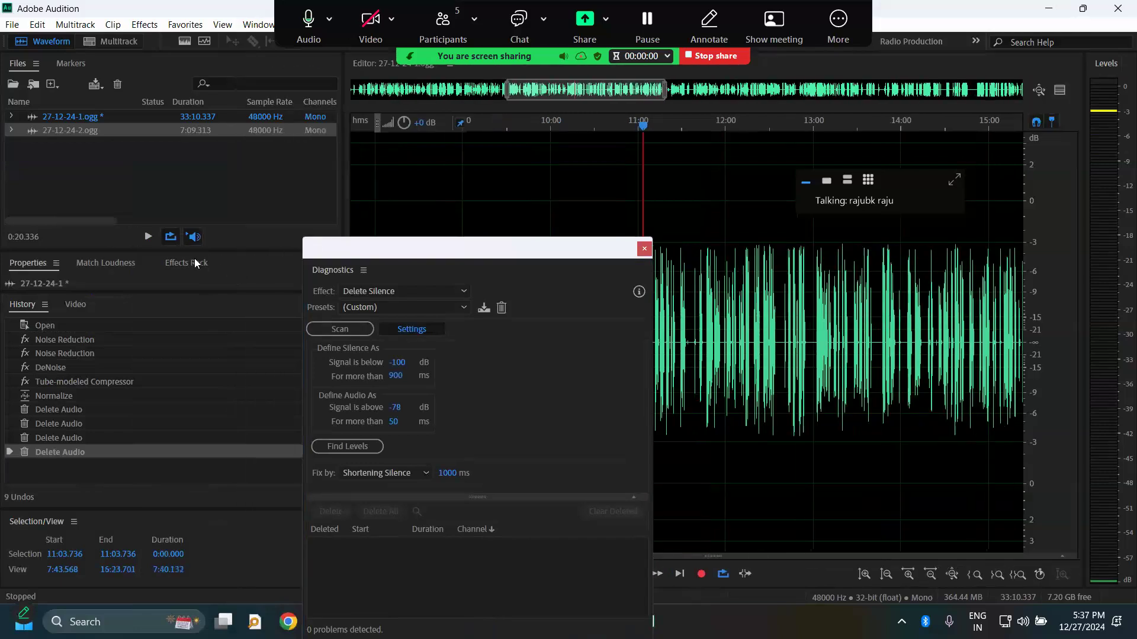
{"action": "left_click", "coordinate": [198, 264]}
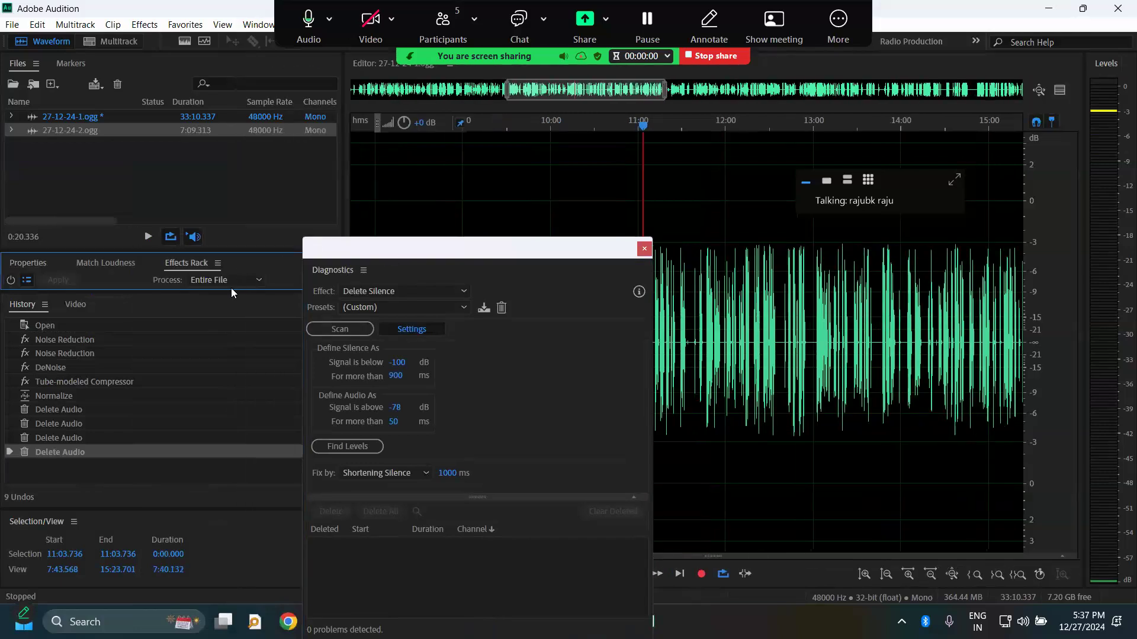
{"action": "left_click_drag", "start_coordinate": [411, 240], "coordinate": [83, 181]}
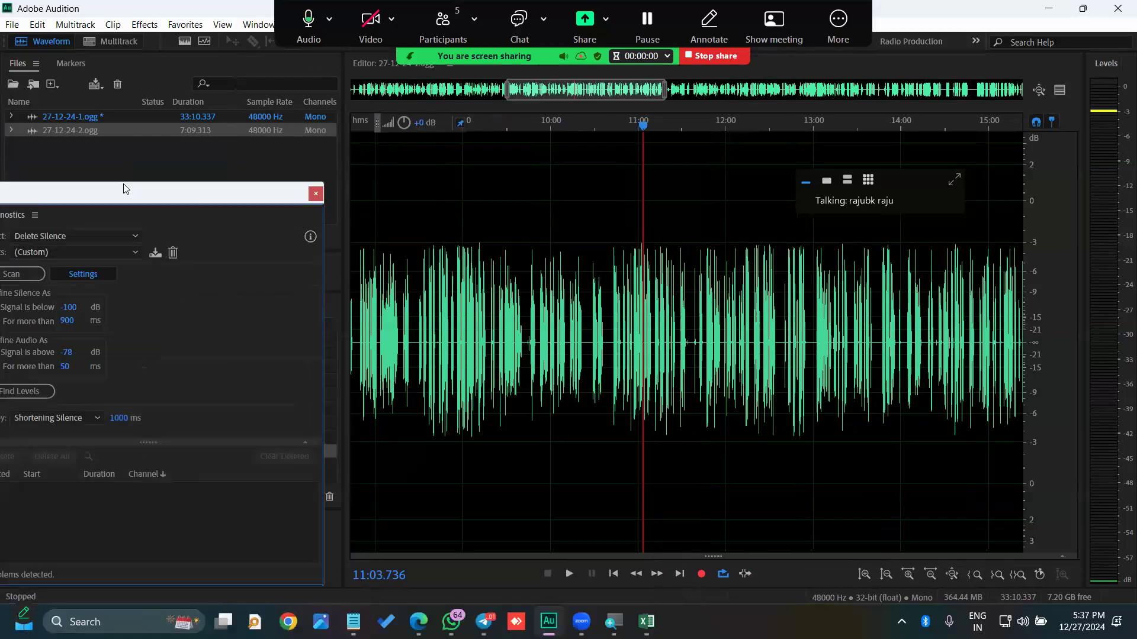
- Close Diagnostics, reopen it, and position its window over the waveform just below the toolbar
{"action": "left_click", "coordinate": [248, 24]}
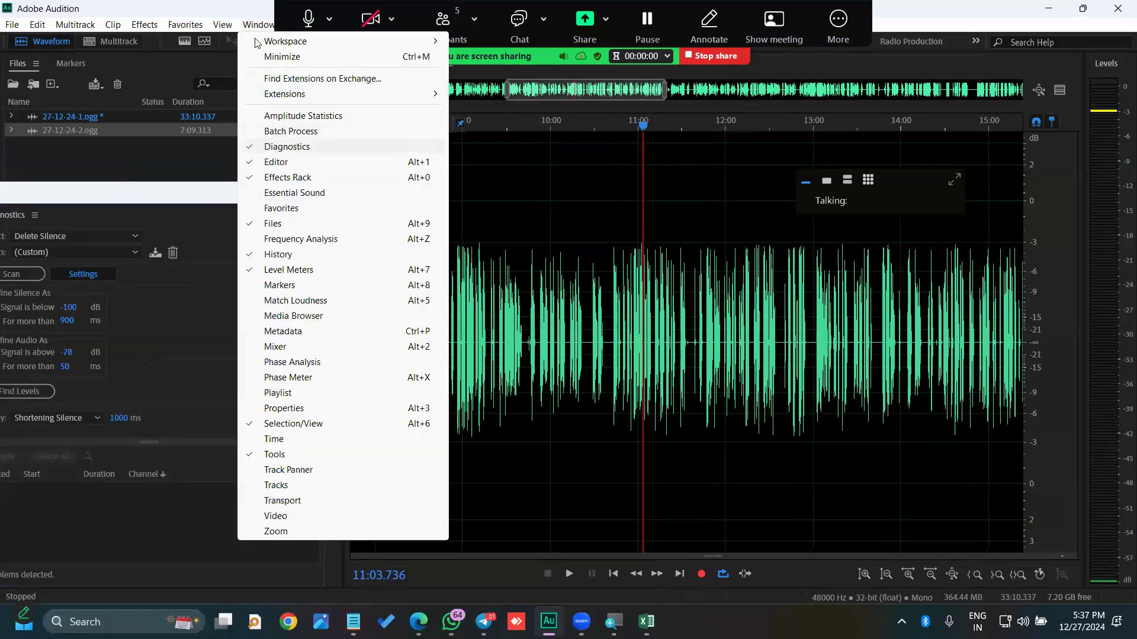
{"action": "left_click", "coordinate": [272, 148]}
{"action": "left_click", "coordinate": [255, 26]}
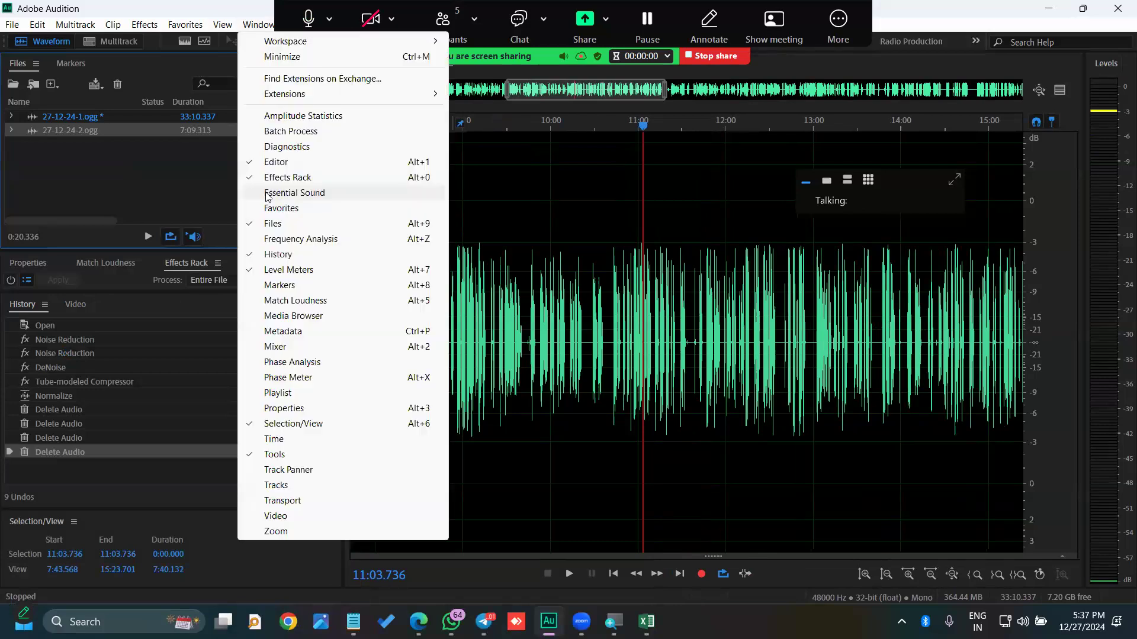
{"action": "left_click", "coordinate": [267, 148]}
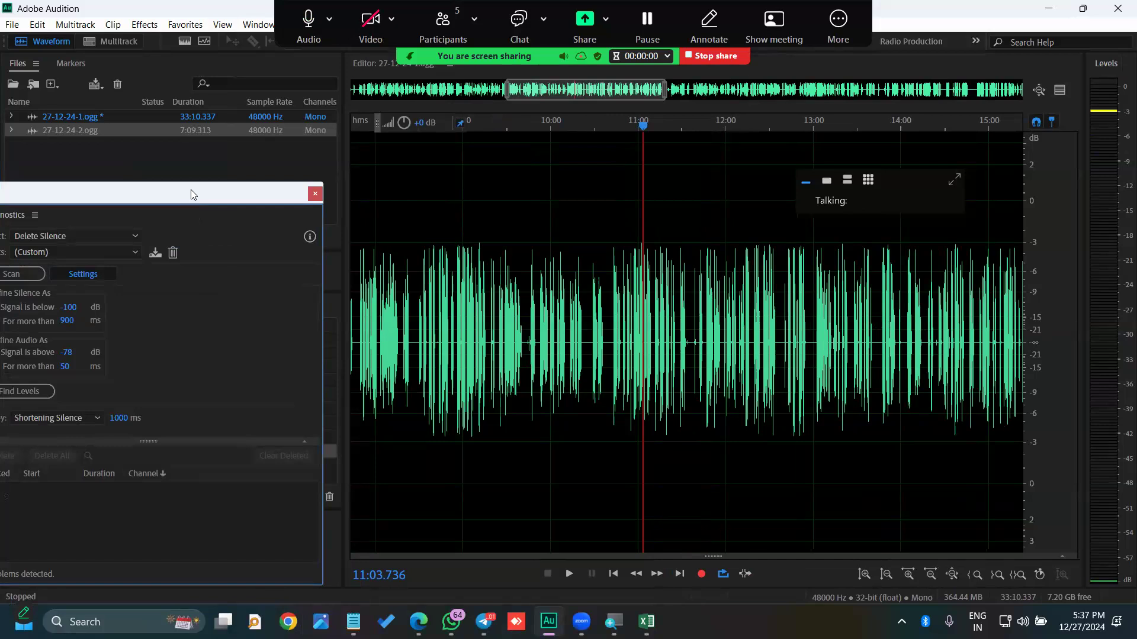
{"action": "left_click_drag", "start_coordinate": [190, 194], "coordinate": [598, 189]}
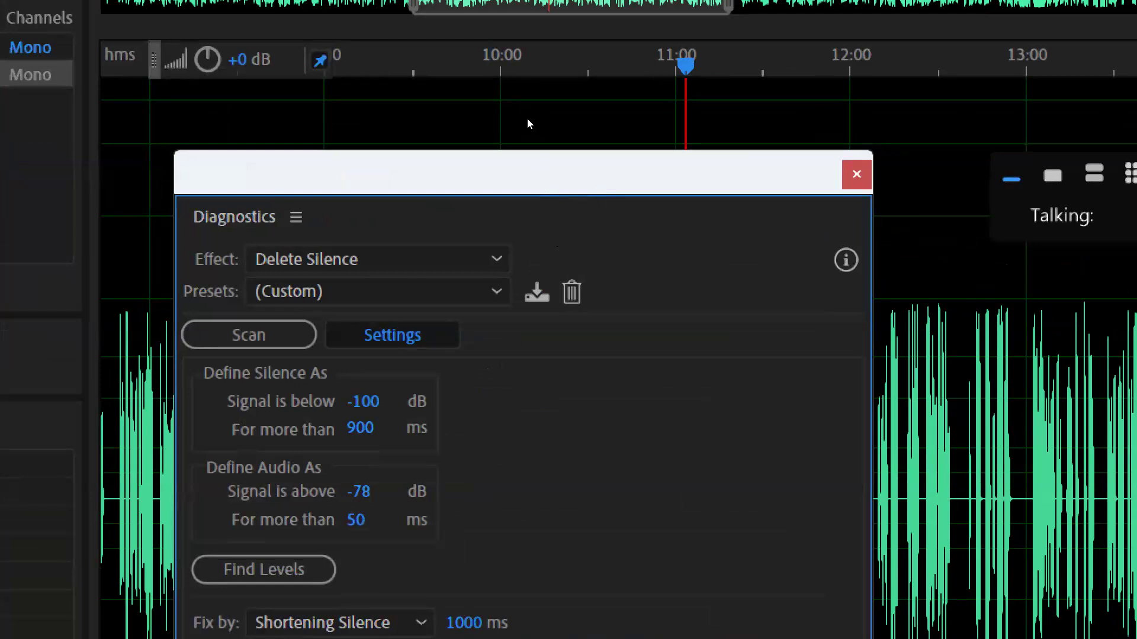
{"action": "left_click_drag", "start_coordinate": [544, 170], "coordinate": [514, 50]}
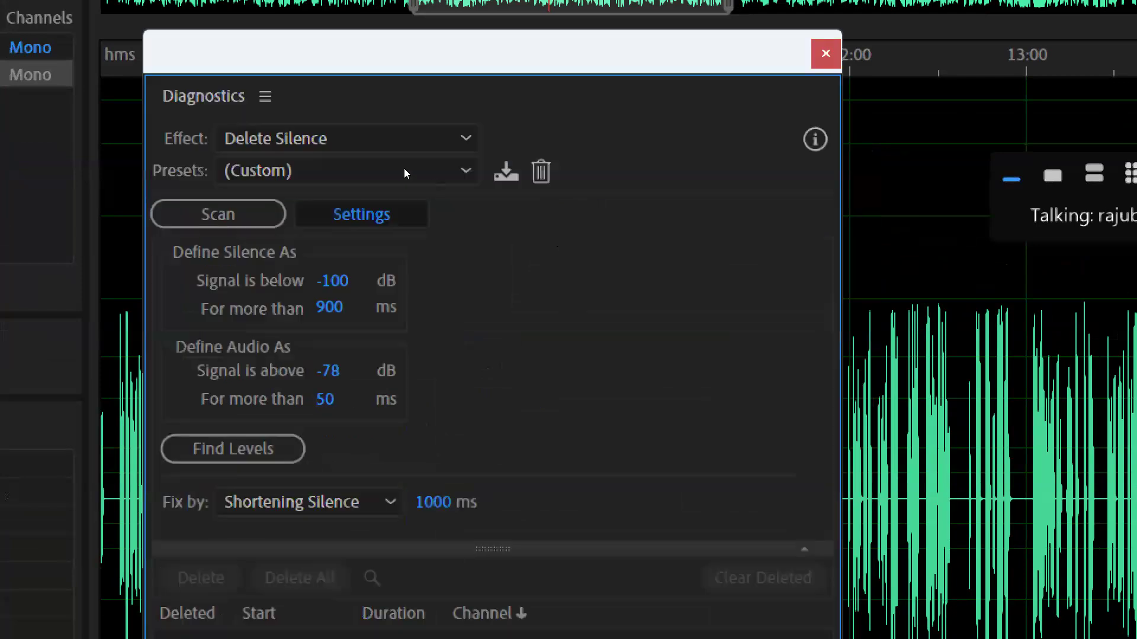
- Switch the Diagnostics effect to DeClicker and back to Delete Silence
{"action": "left_click", "coordinate": [443, 171]}
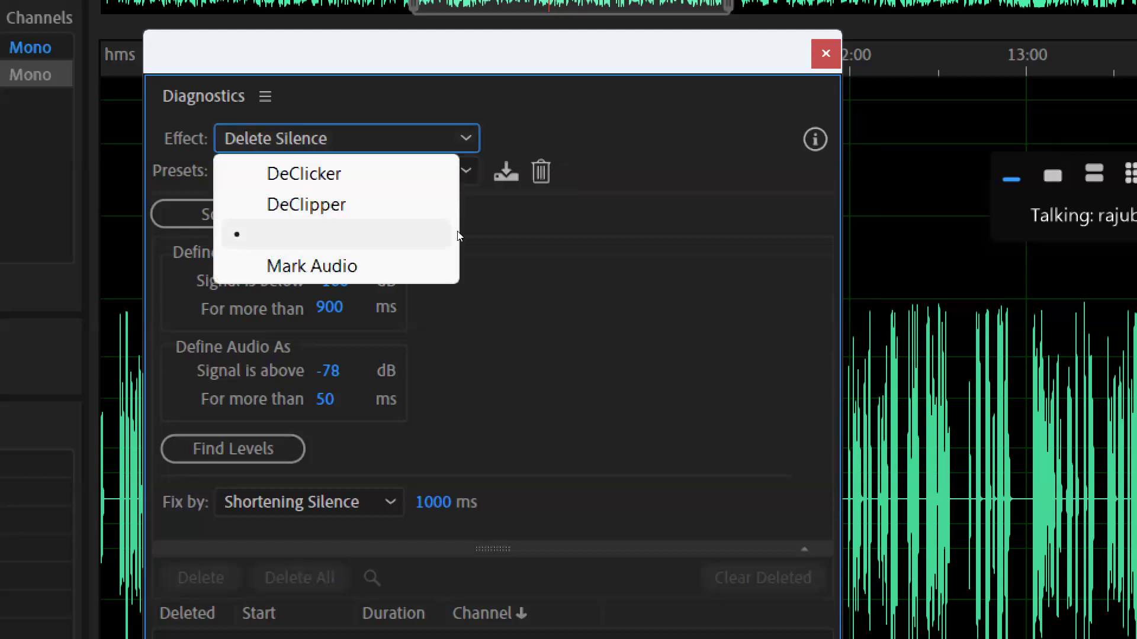
{"action": "left_click", "coordinate": [459, 184]}
{"action": "left_click", "coordinate": [461, 179]}
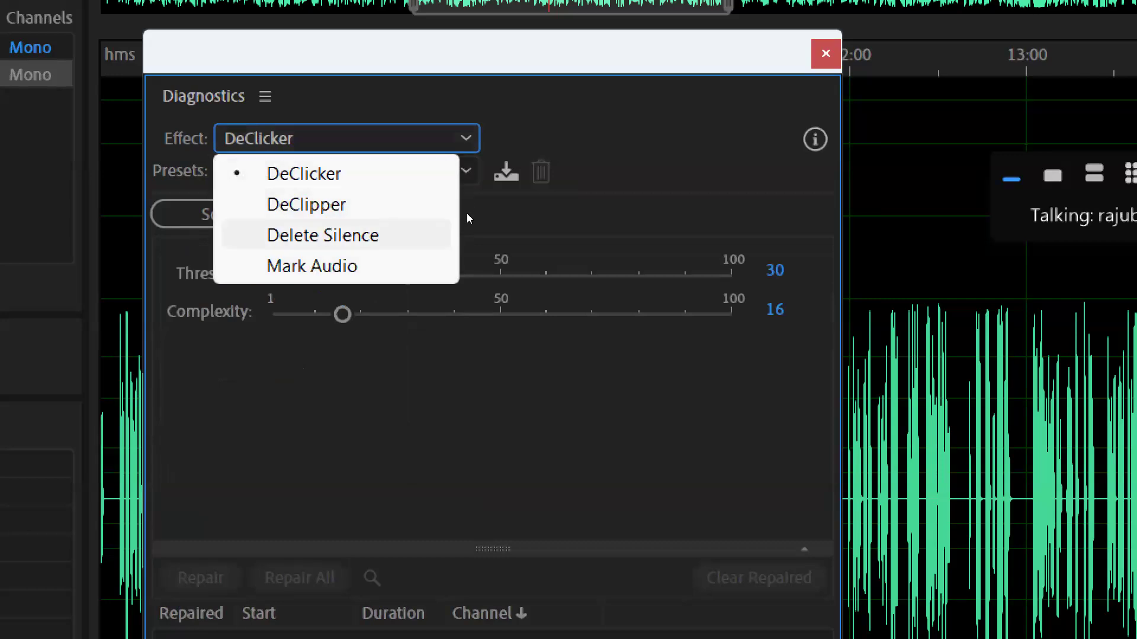
{"action": "key", "text": "Return"}
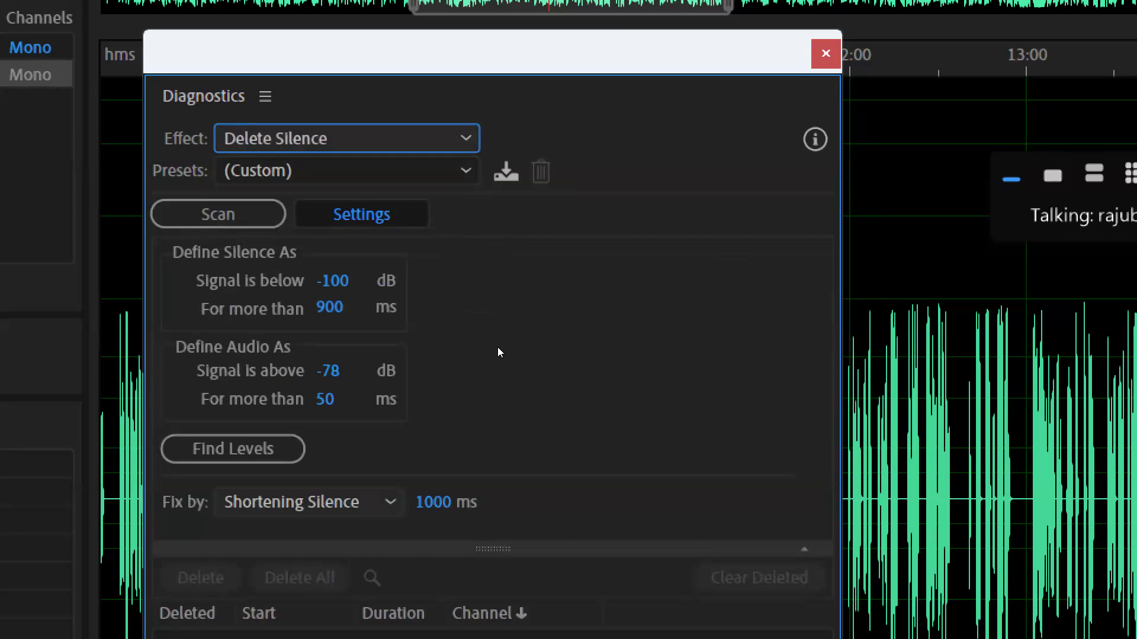
- Apply the (Default) preset to Delete Silence and view the other available presets
{"action": "left_click", "coordinate": [473, 181]}
{"action": "left_click", "coordinate": [477, 202]}
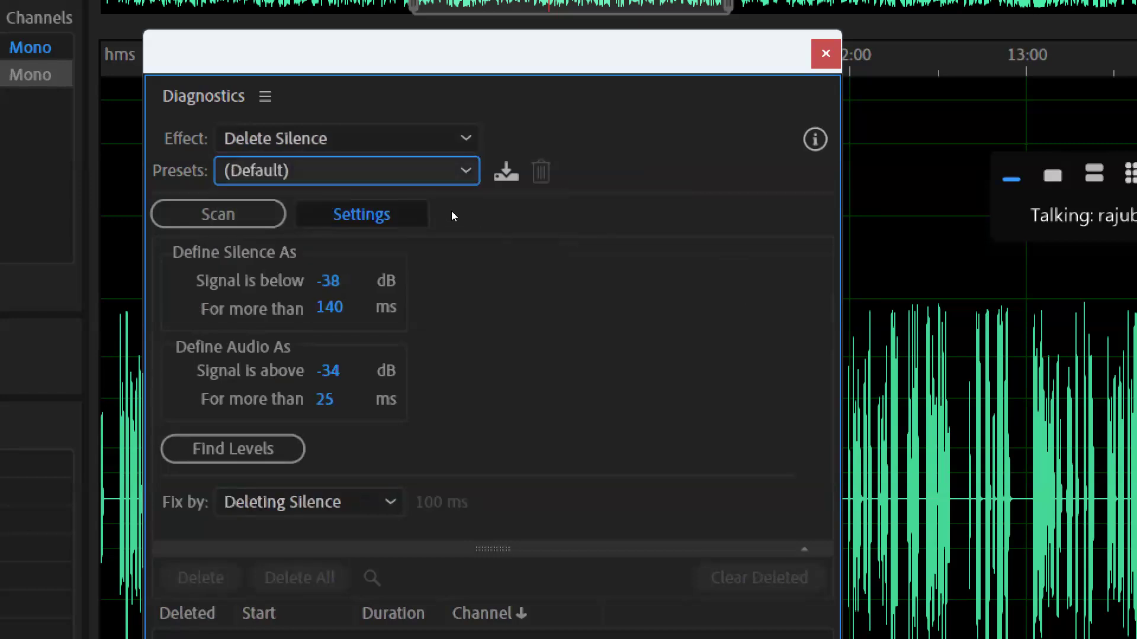
{"action": "left_click", "coordinate": [447, 180]}
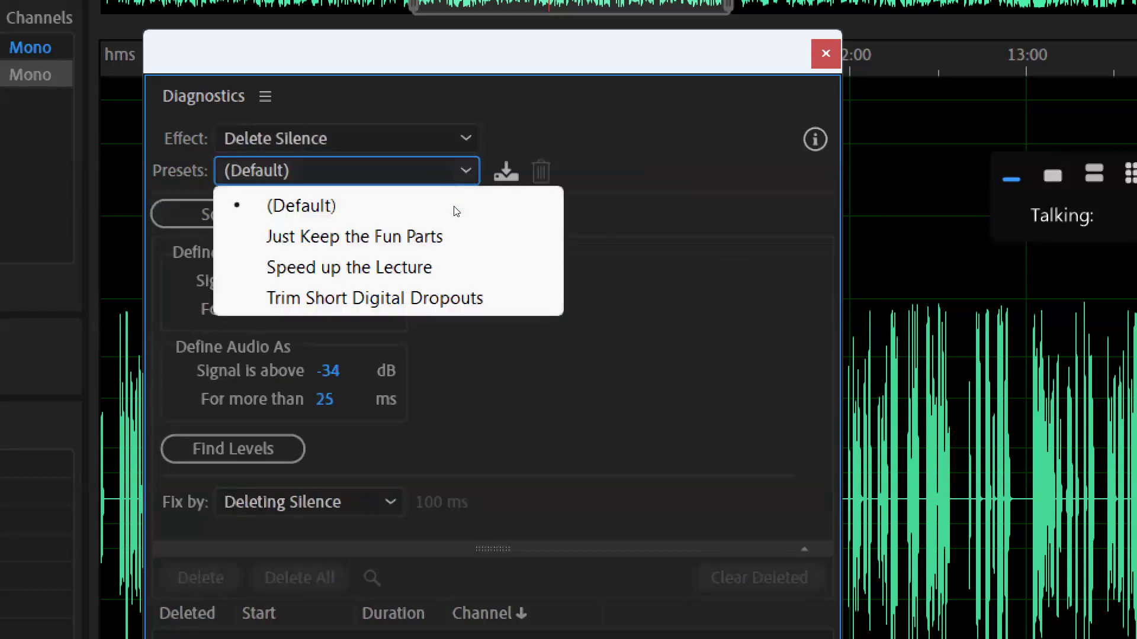
{"action": "left_click", "coordinate": [637, 220]}
- Collapse the Delete Silence settings, scan the recording for silences with the default preset, and show the settings again
{"action": "left_click", "coordinate": [421, 202]}
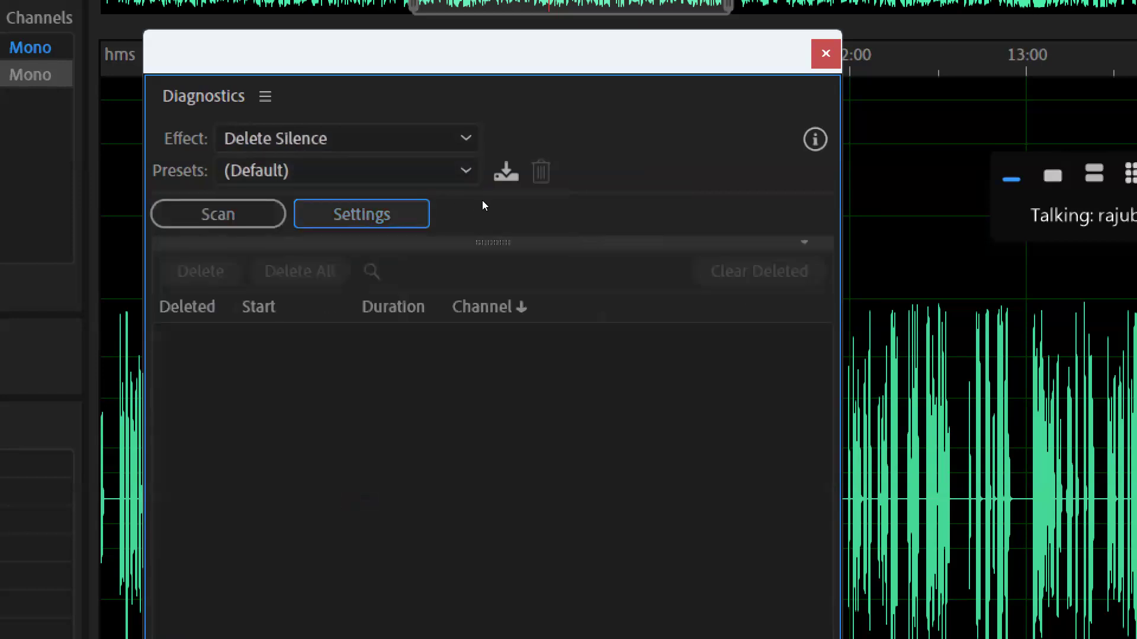
{"action": "left_click", "coordinate": [264, 212]}
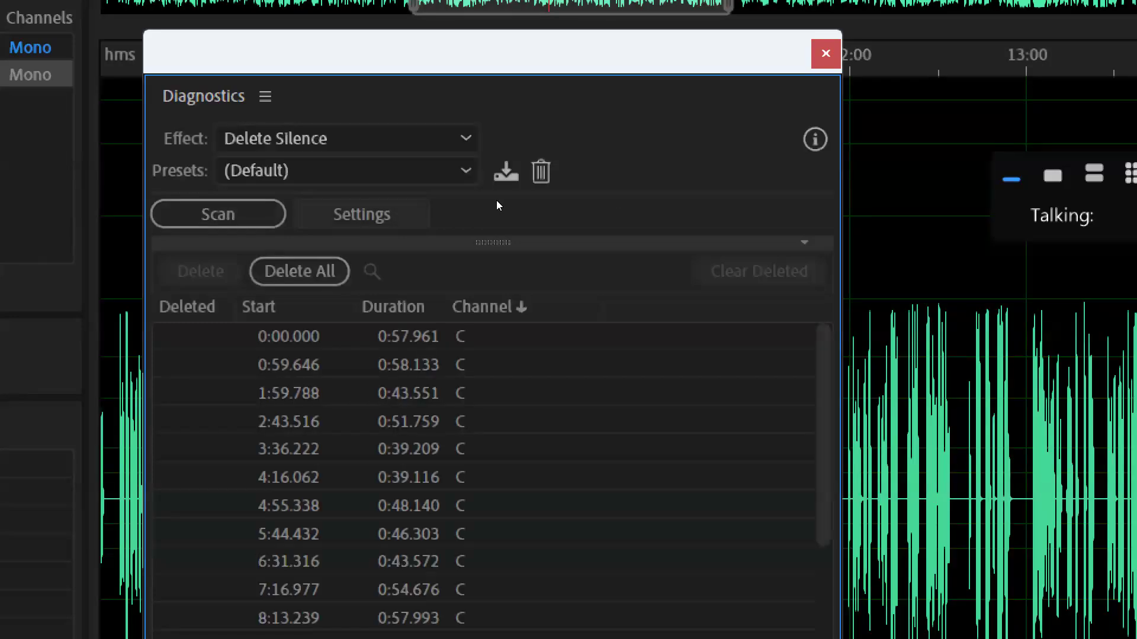
{"action": "left_click", "coordinate": [391, 213]}
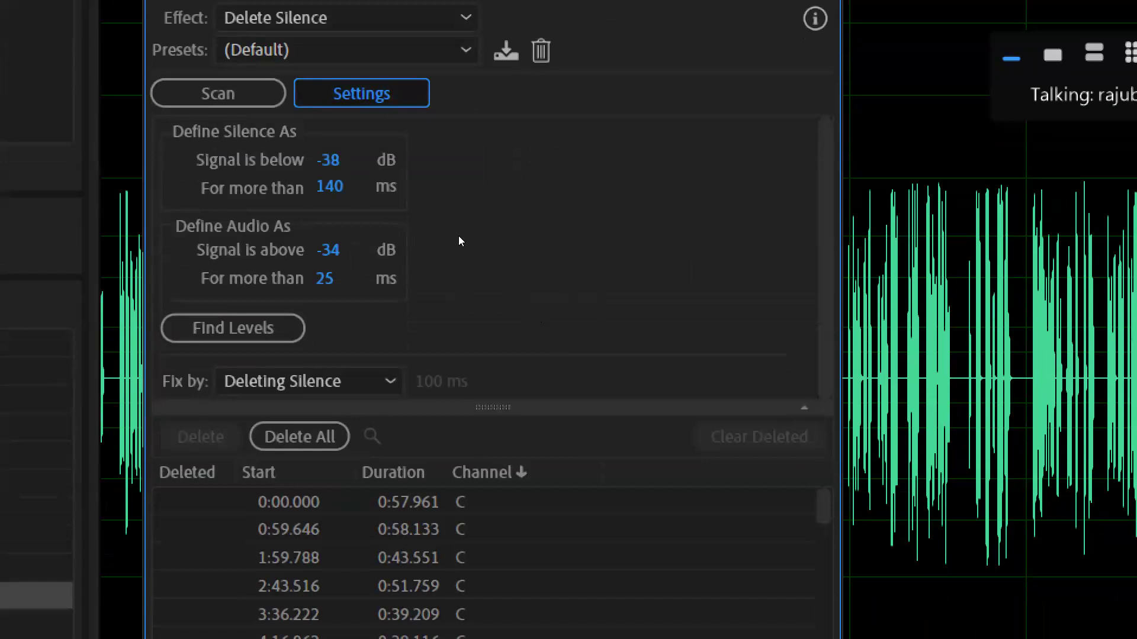
- Define silence as a signal below -100 dB for more than 4000 ms
{"action": "key", "text": "Tab"}
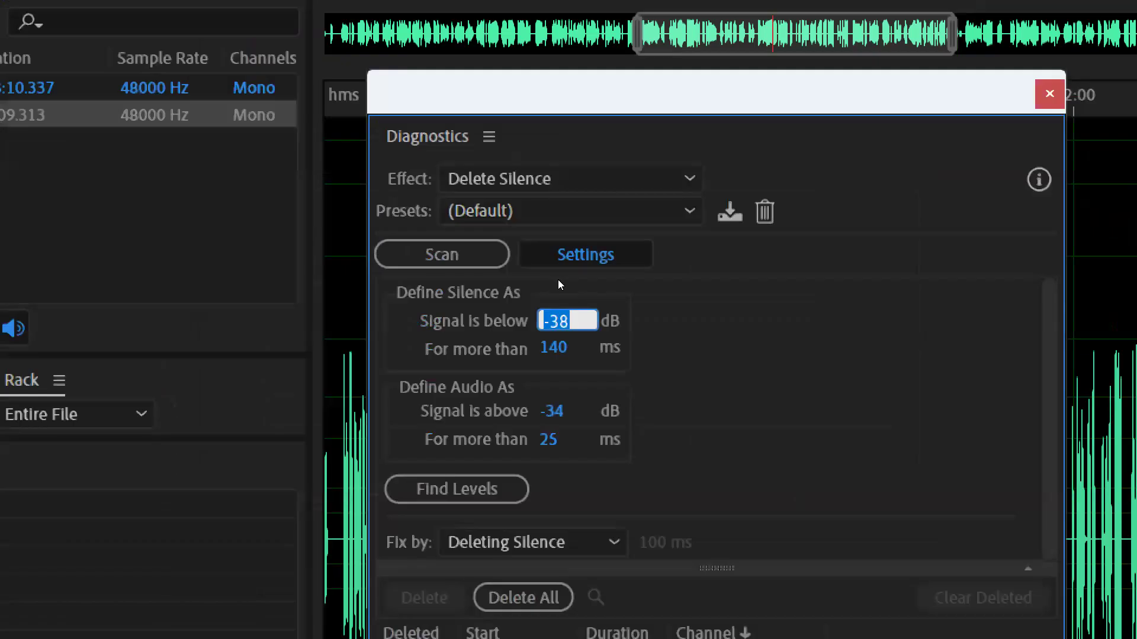
{"action": "type", "text": "-100"}
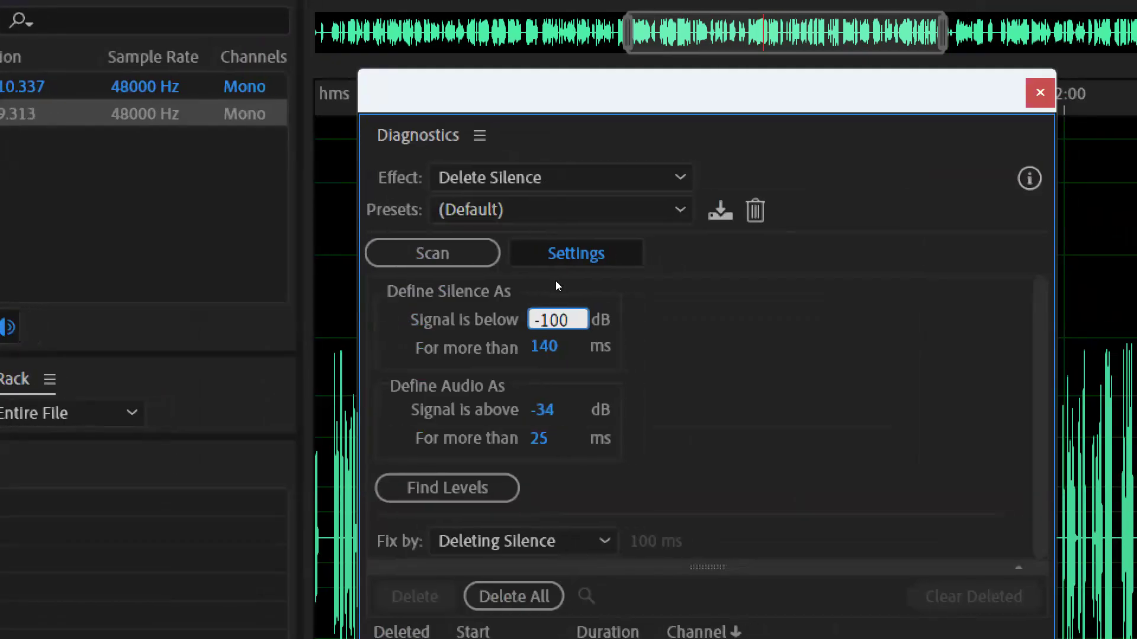
{"action": "key", "text": "Return"}
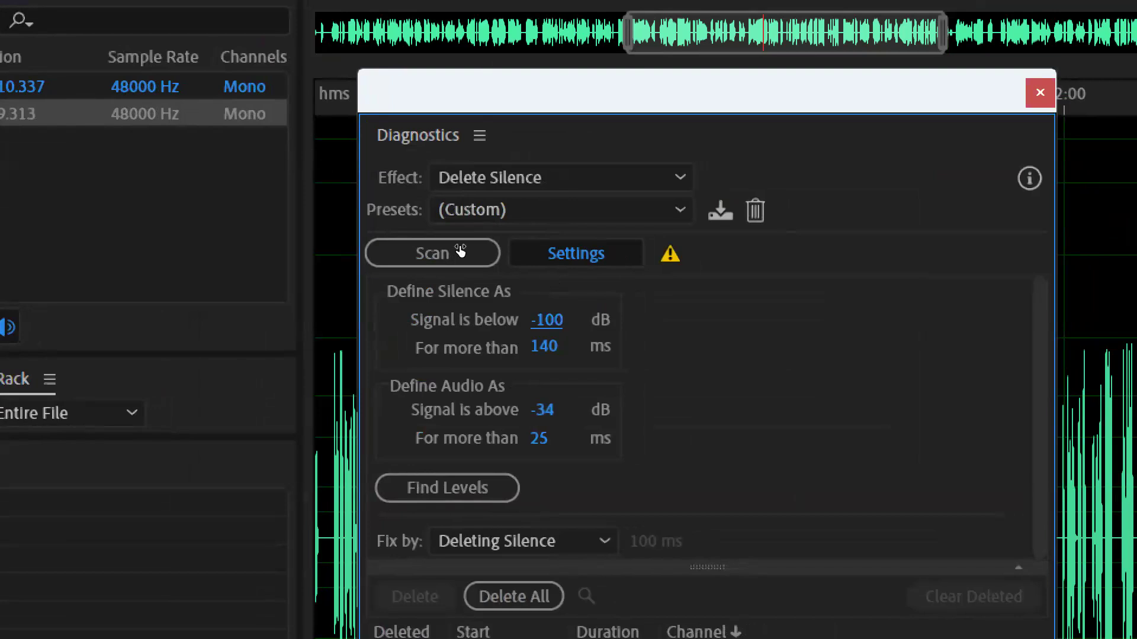
{"action": "left_click", "coordinate": [544, 346]}
{"action": "double_click", "coordinate": [544, 346]}
{"action": "type", "text": "4"}
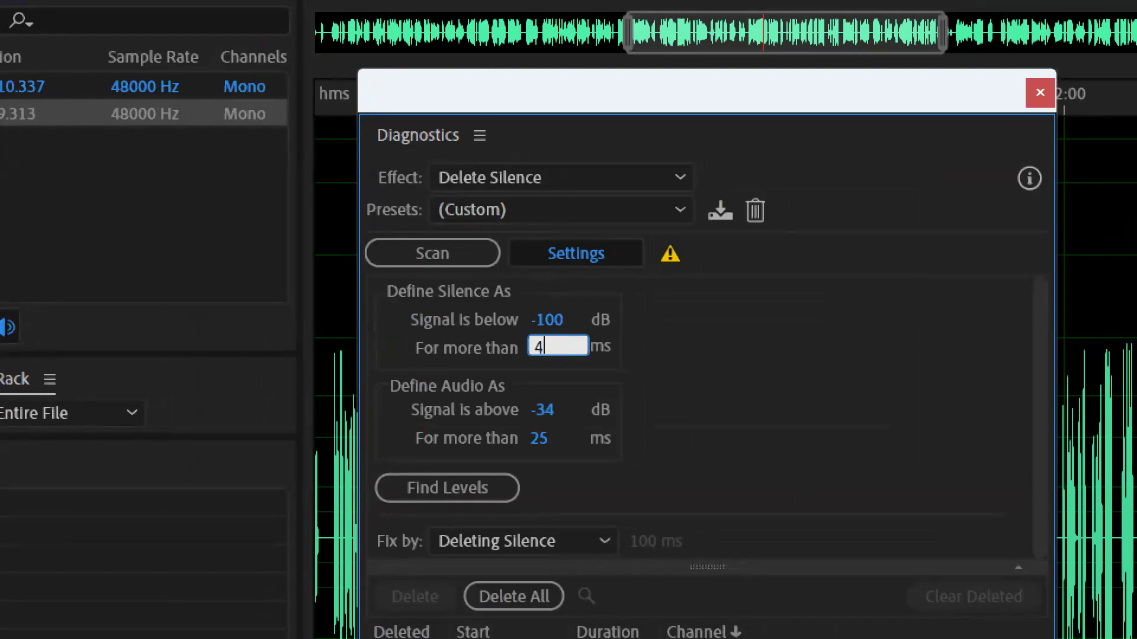
{"action": "type", "text": "000"}
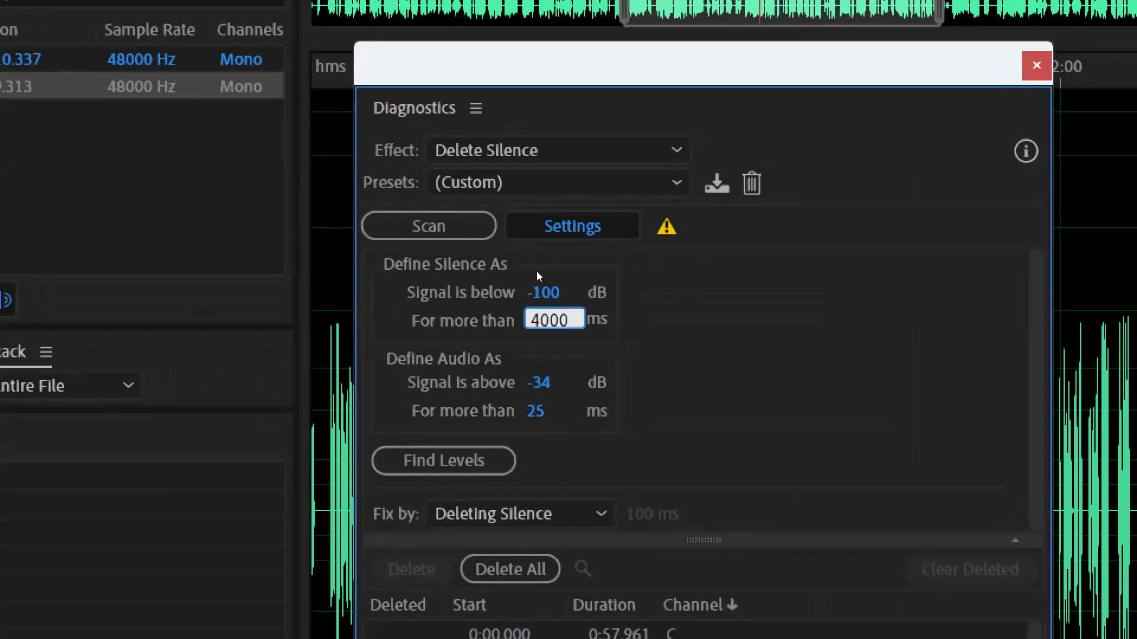
{"action": "key", "text": "Return"}
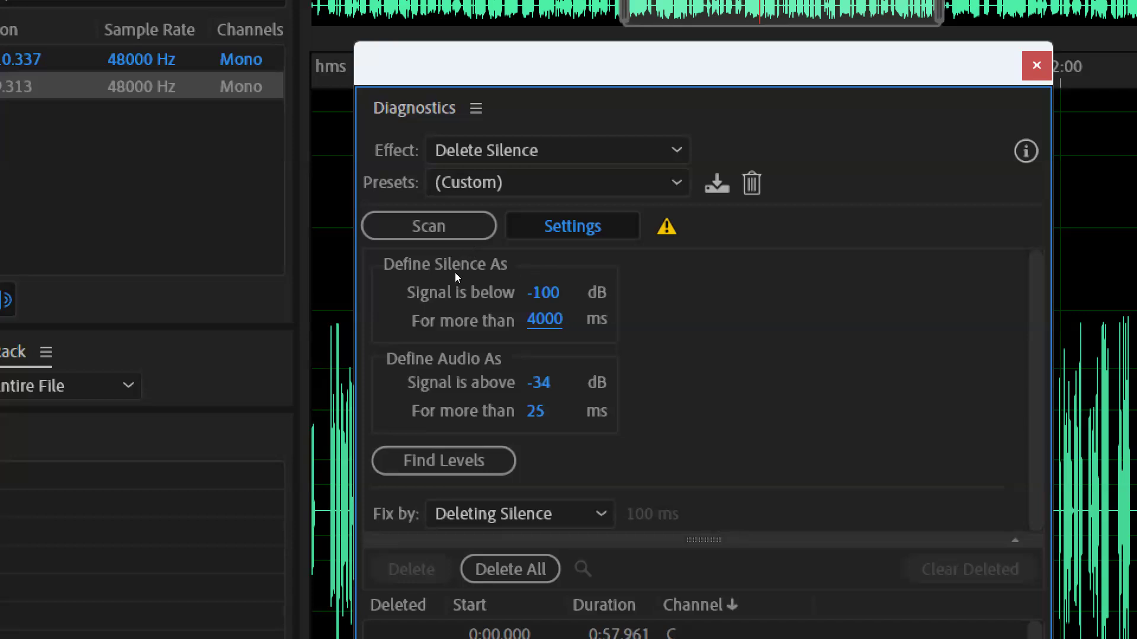
- Define audio as a signal above -60 dB for more than 50 ms
{"action": "key", "text": "Tab"}
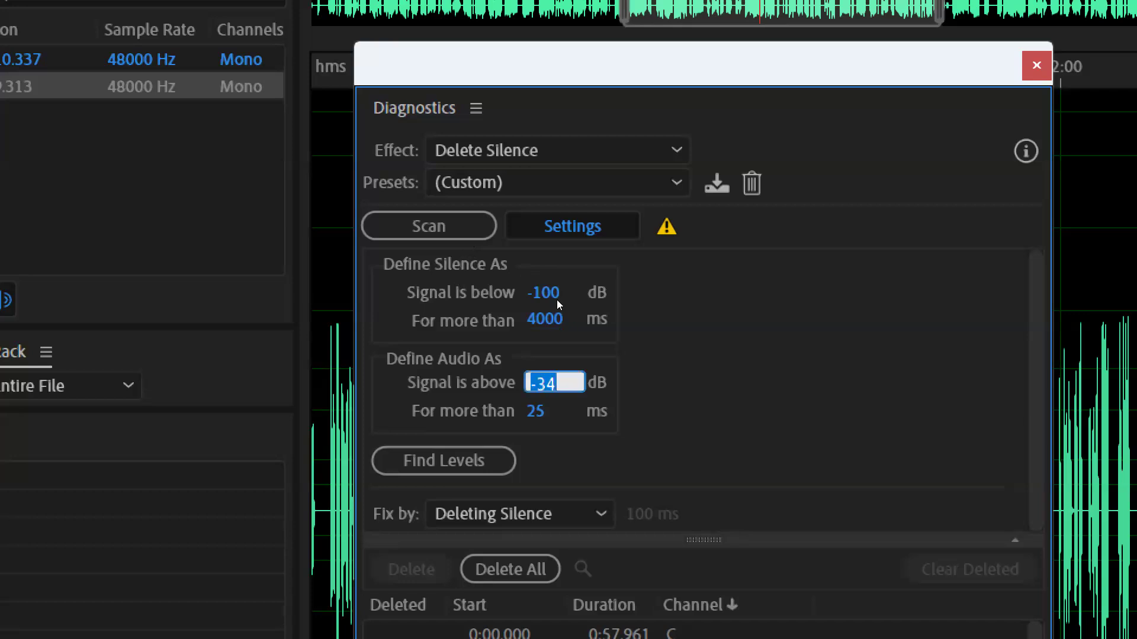
{"action": "type", "text": "-60"}
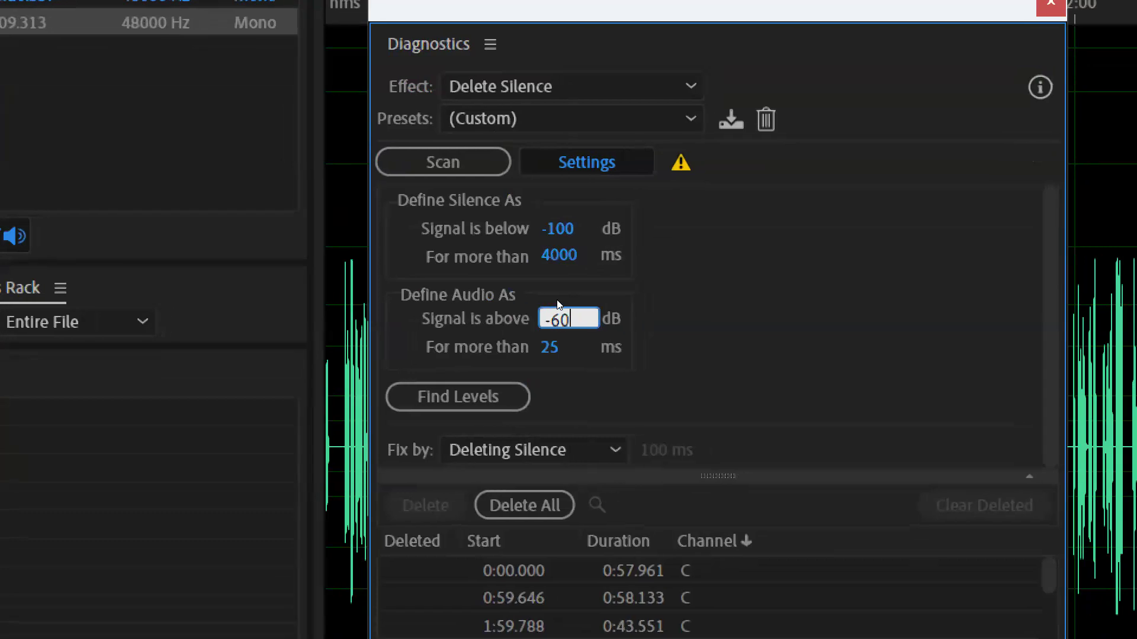
{"action": "key", "text": "Tab"}
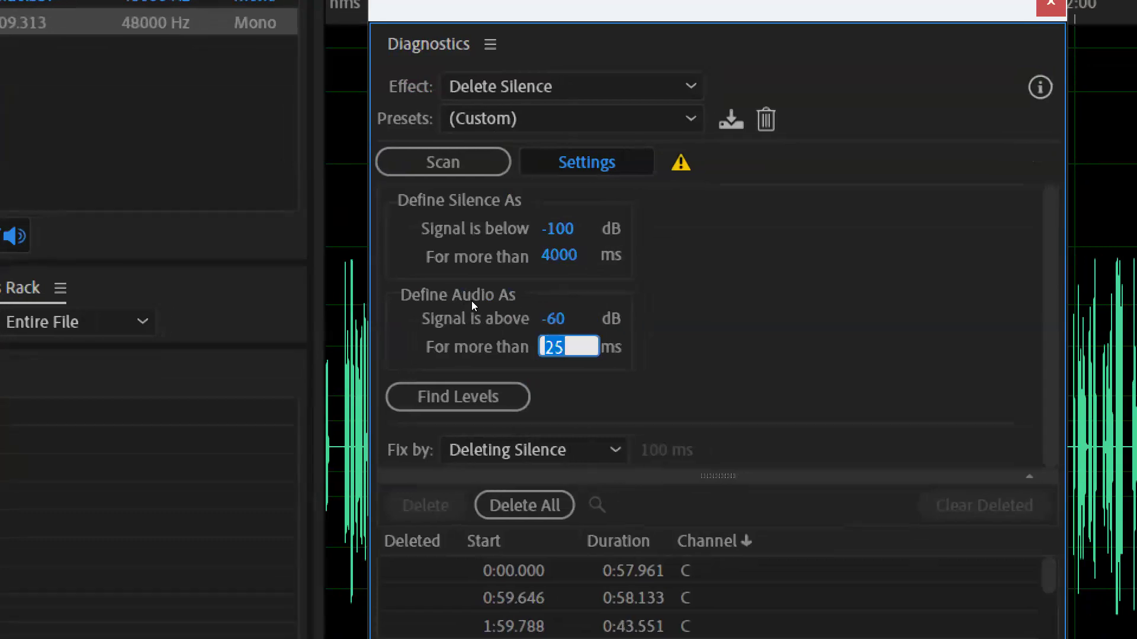
{"action": "type", "text": "50"}
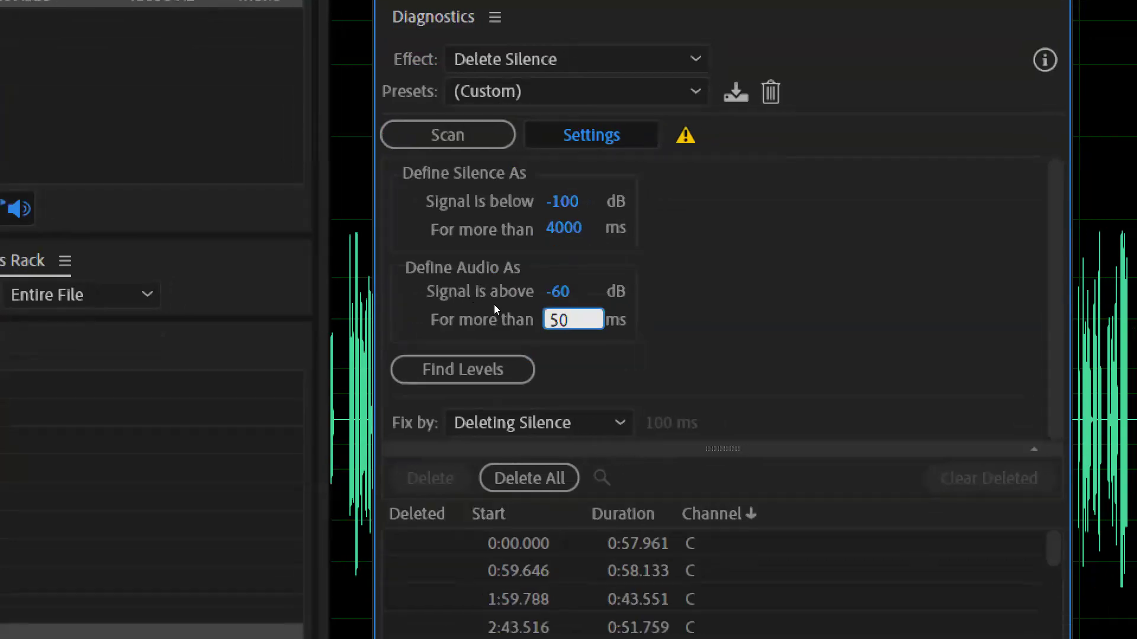
{"action": "key", "text": "Return"}
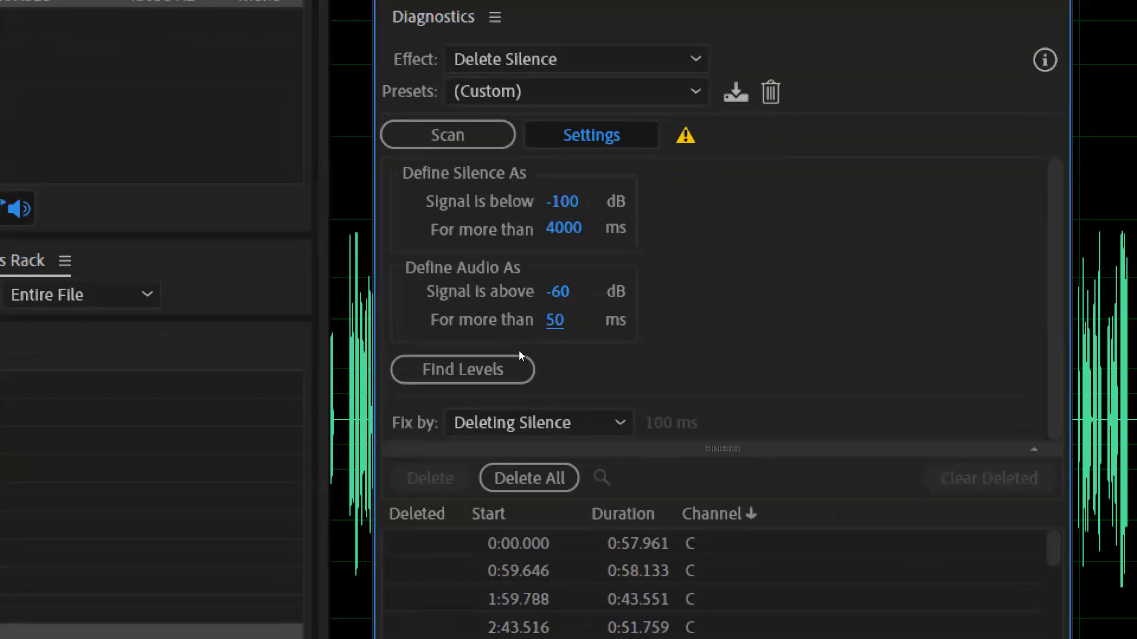
- Enlarge the Delete Silence settings area and change the fix method to Shortening Silence
{"action": "left_click_drag", "start_coordinate": [525, 358], "coordinate": [525, 389]}
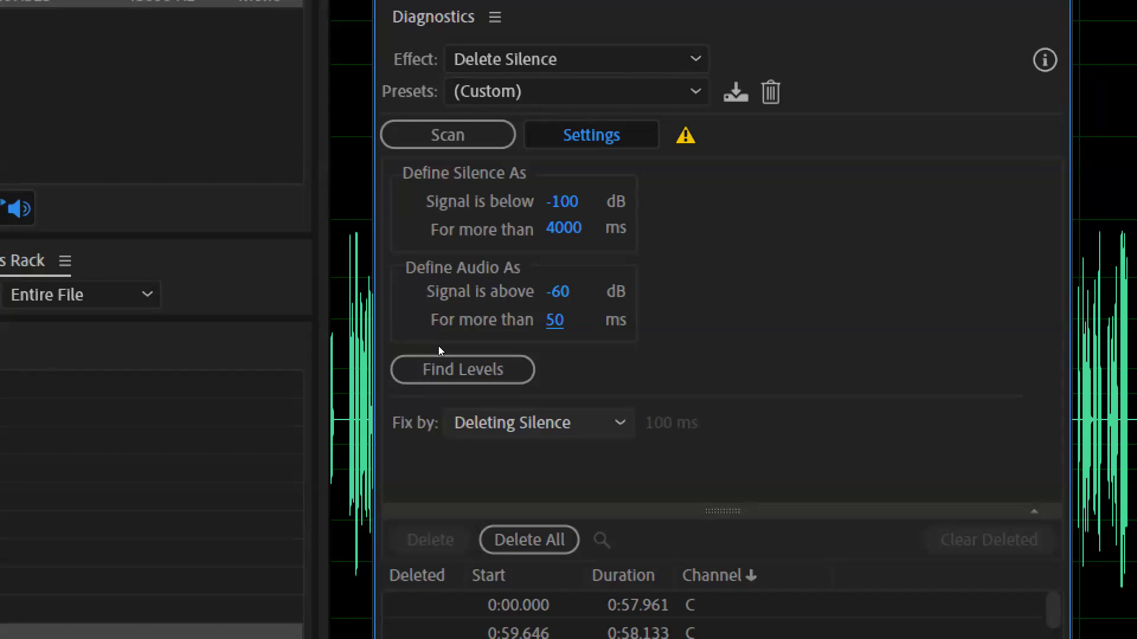
{"action": "left_click", "coordinate": [538, 423]}
{"action": "key", "text": "Down"}
{"action": "key", "text": "Return"}
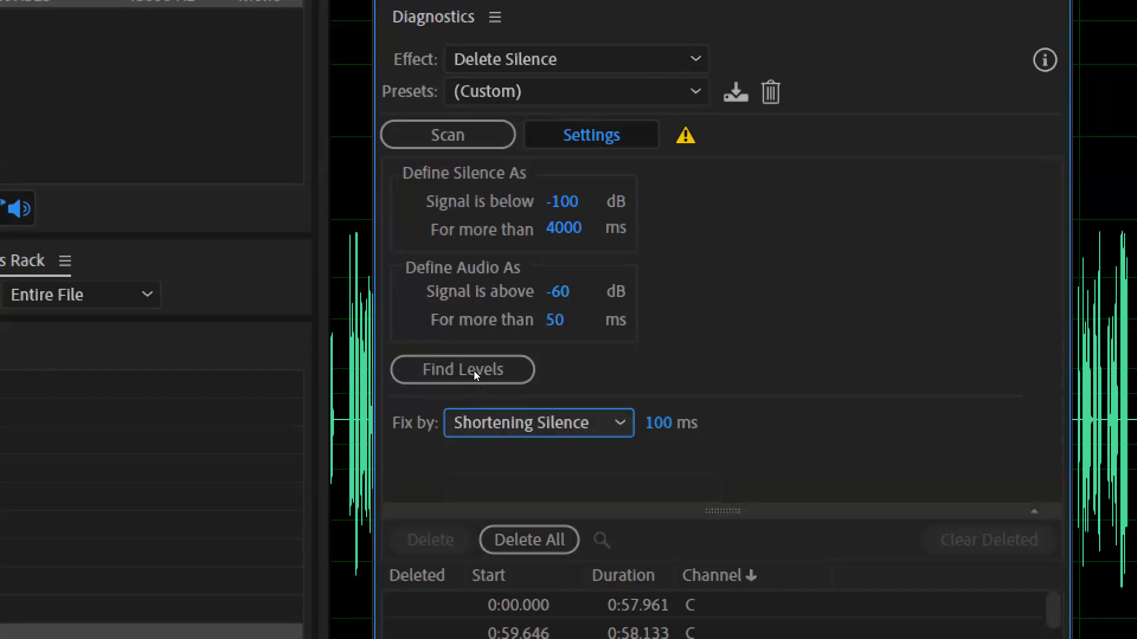
- Set the shortened silence length to 1000 ms
{"action": "key", "text": "Tab"}
{"action": "type", "text": "1000"}
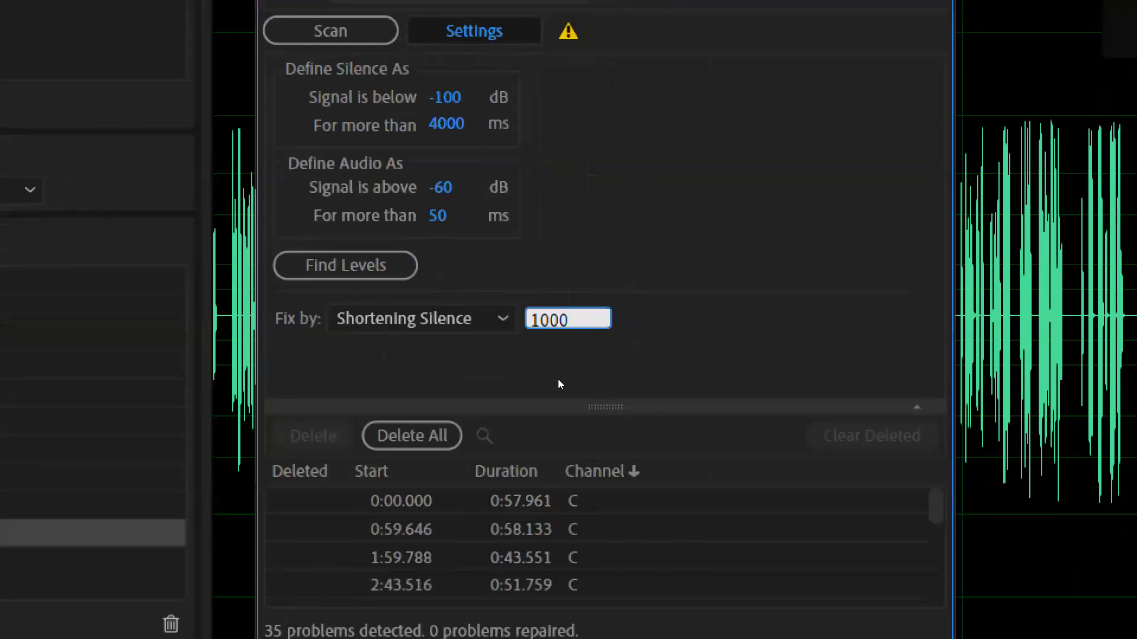
{"action": "key", "text": "Return"}
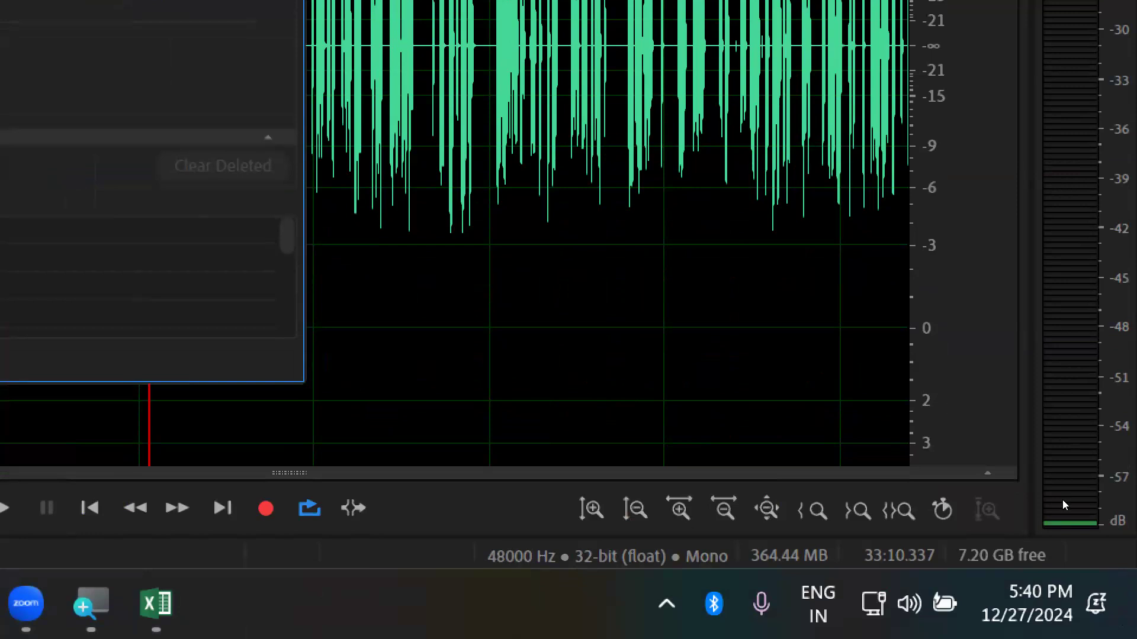
- Select part of a long pause in the waveform to inspect it, and play the speech that follows
{"action": "left_click", "coordinate": [907, 345]}
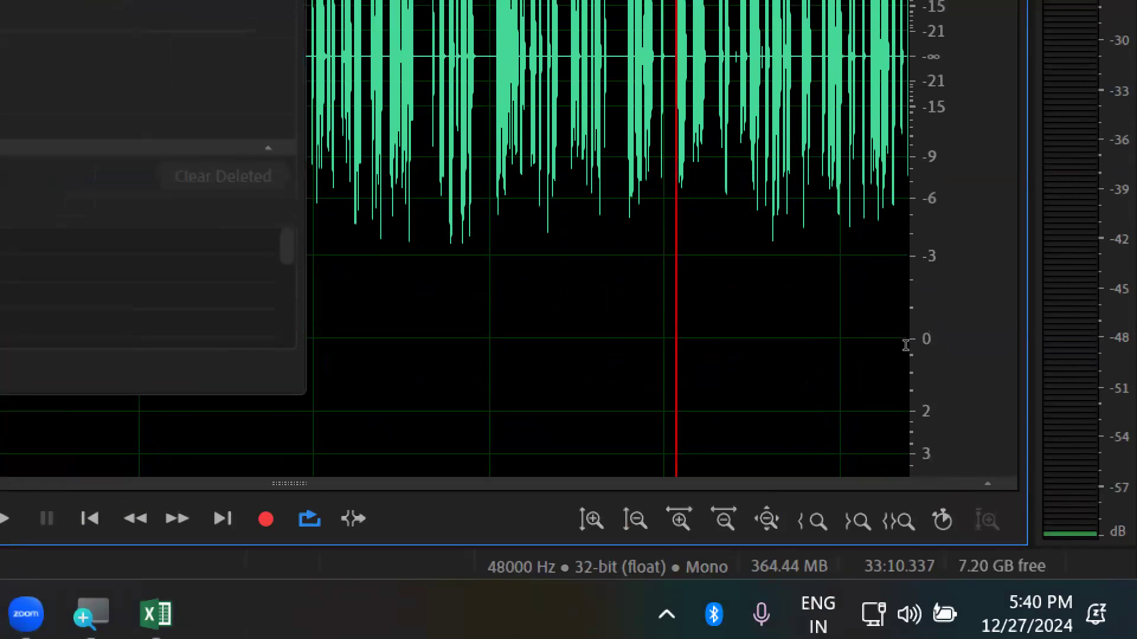
{"action": "scroll", "coordinate": [905, 345], "scroll_direction": "up", "scroll_amount": 5}
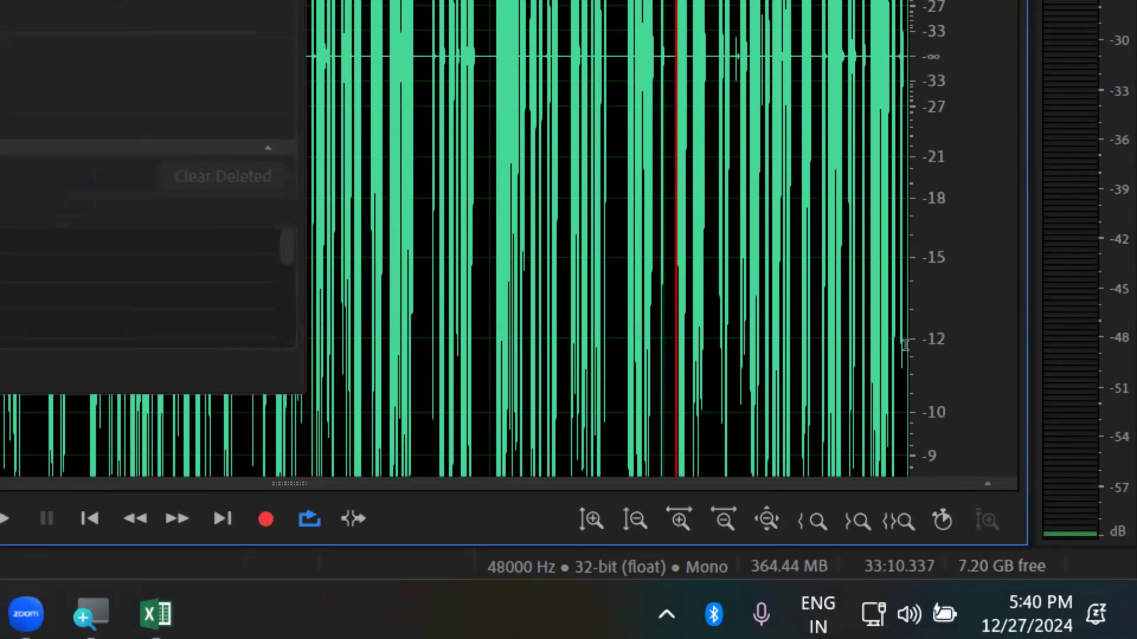
{"action": "scroll", "coordinate": [906, 346], "scroll_direction": "up", "scroll_amount": 4}
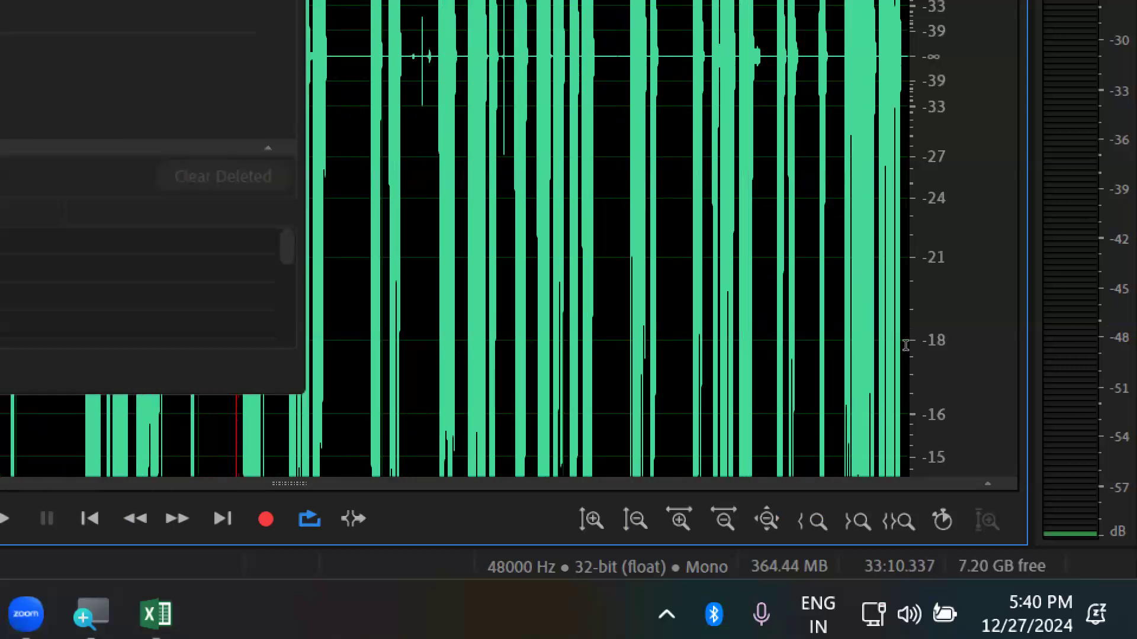
{"action": "left_click_drag", "start_coordinate": [905, 347], "coordinate": [940, 348]}
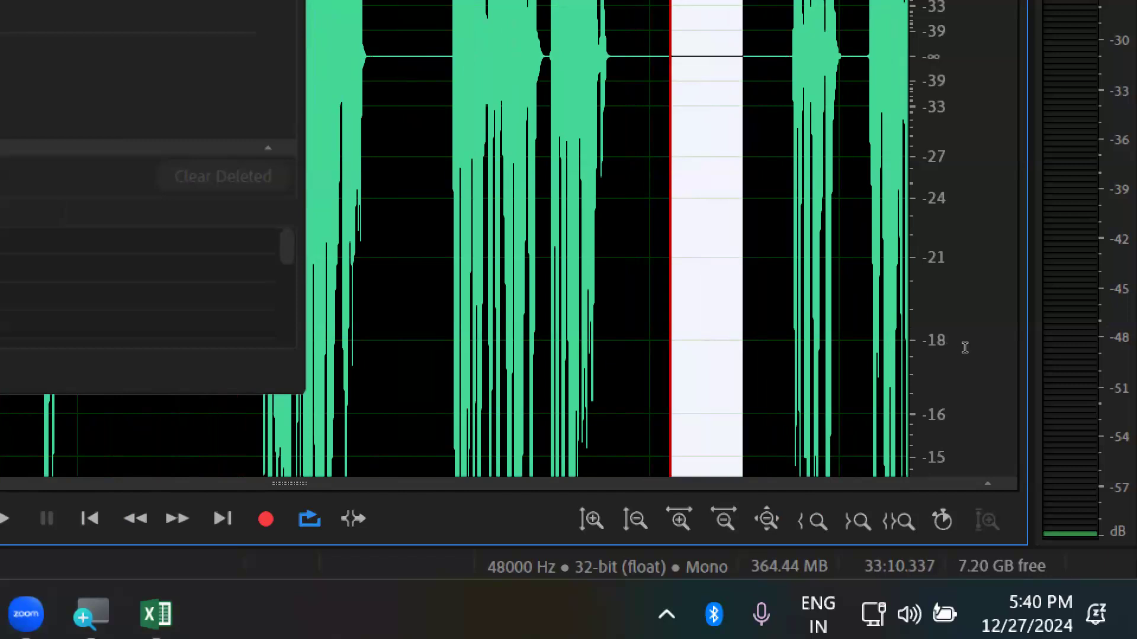
{"action": "left_click", "coordinate": [968, 347]}
{"action": "key", "text": "space"}
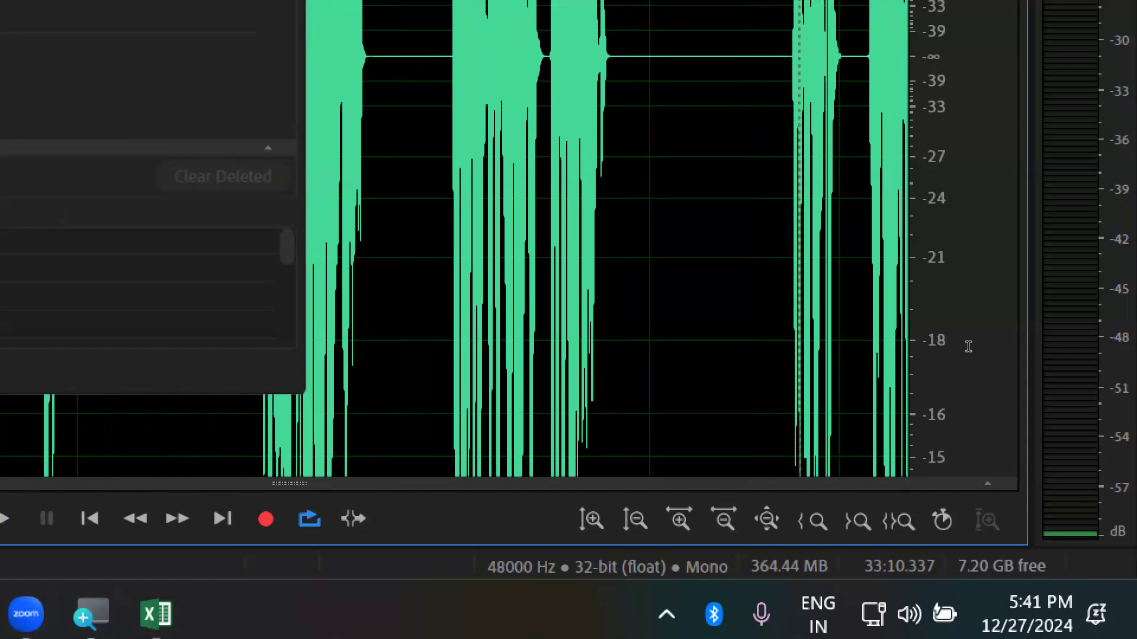
- Select about 2.5 seconds of the pause starting at 14:15, clear the selection, and reduce the waveform's amplitude zoom
{"action": "left_click_drag", "start_coordinate": [896, 355], "coordinate": [941, 355]}
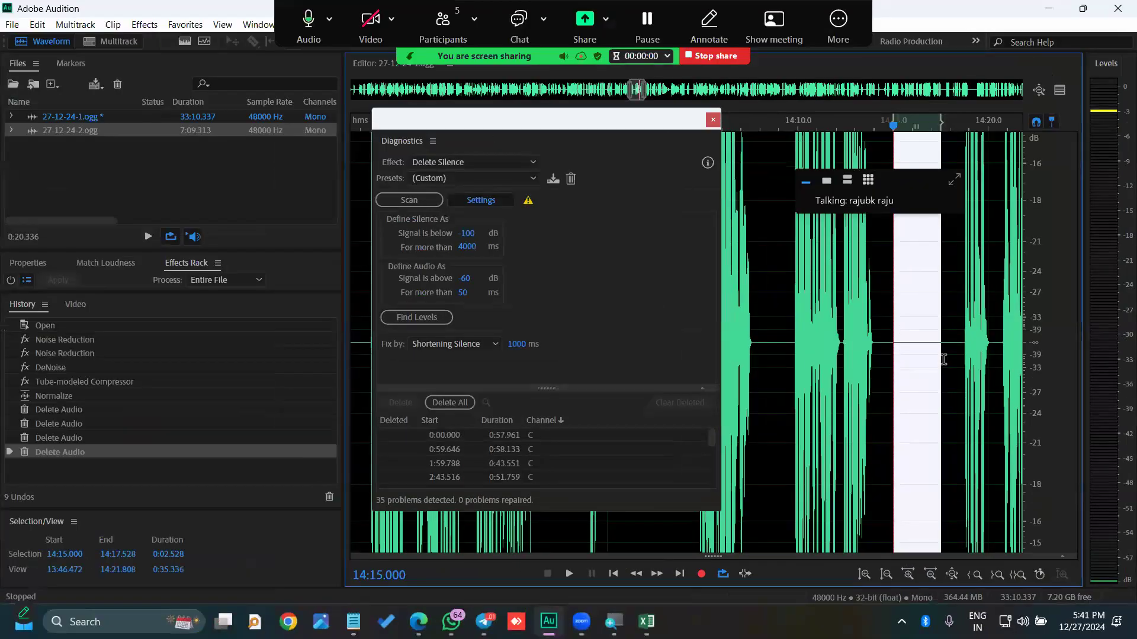
{"action": "left_click", "coordinate": [900, 420]}
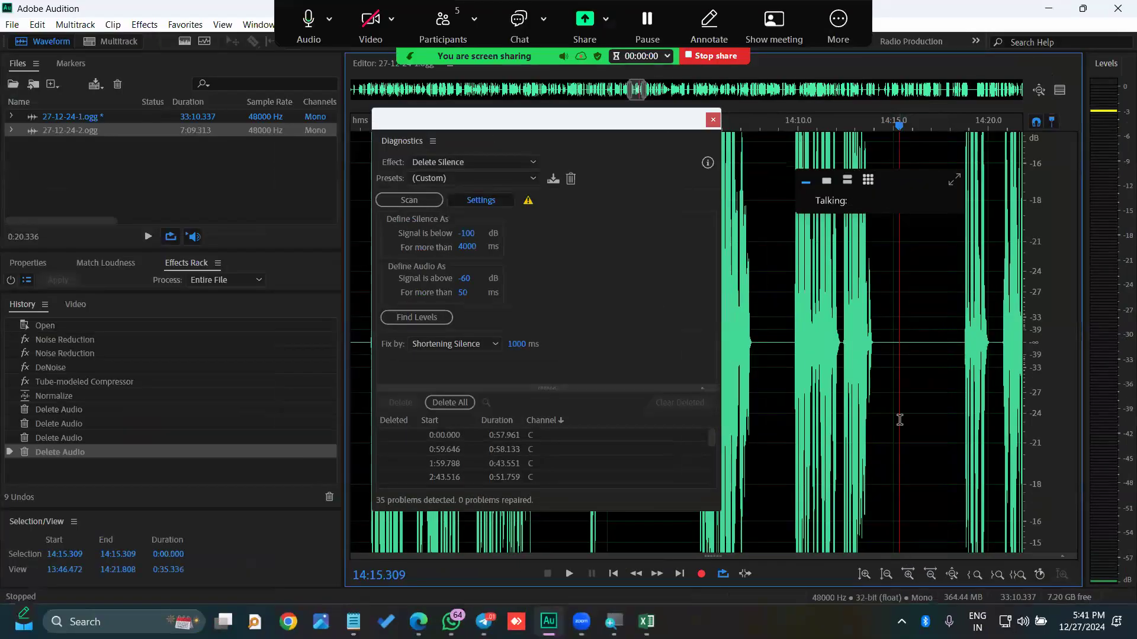
{"action": "key", "text": "alt+minus"}
{"action": "key", "text": "alt+minus"}
{"action": "key", "text": "alt+minus"}
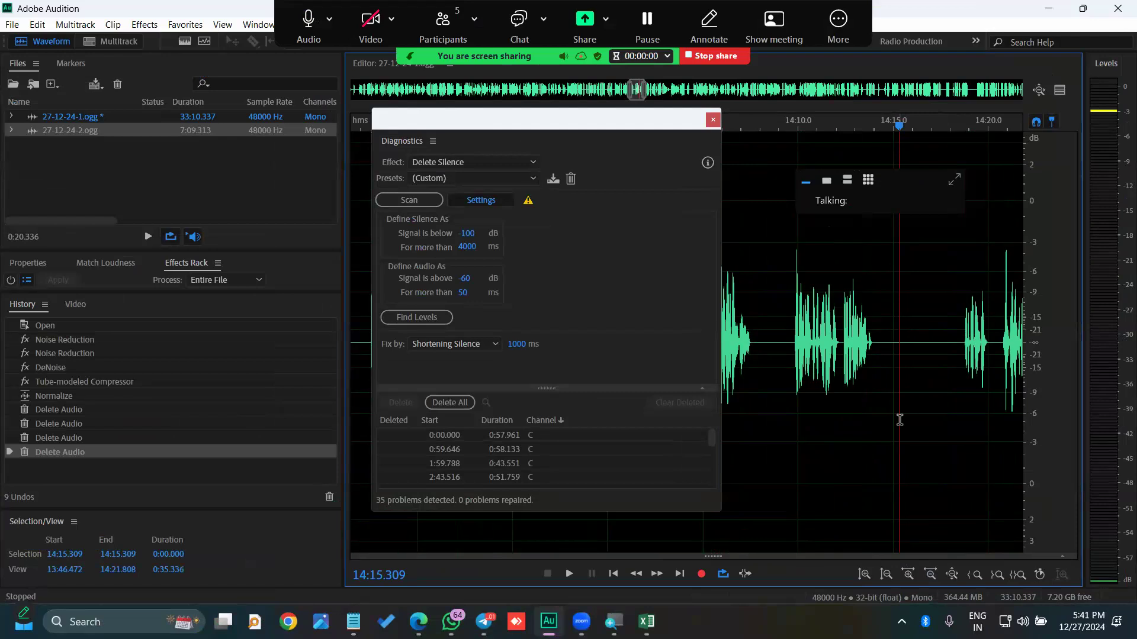
{"action": "key", "text": "alt+equal"}
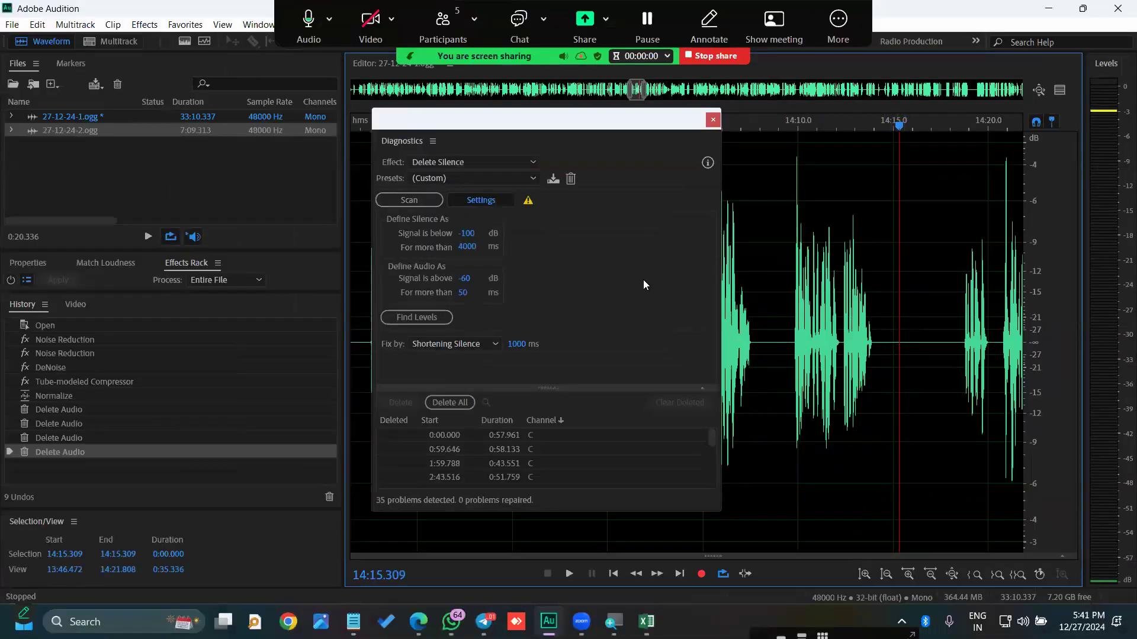
- Widen the waveform editor, shift the Diagnostics window aside, and rescan the recording with the custom silence settings
{"action": "left_click_drag", "start_coordinate": [347, 241], "coordinate": [123, 234]}
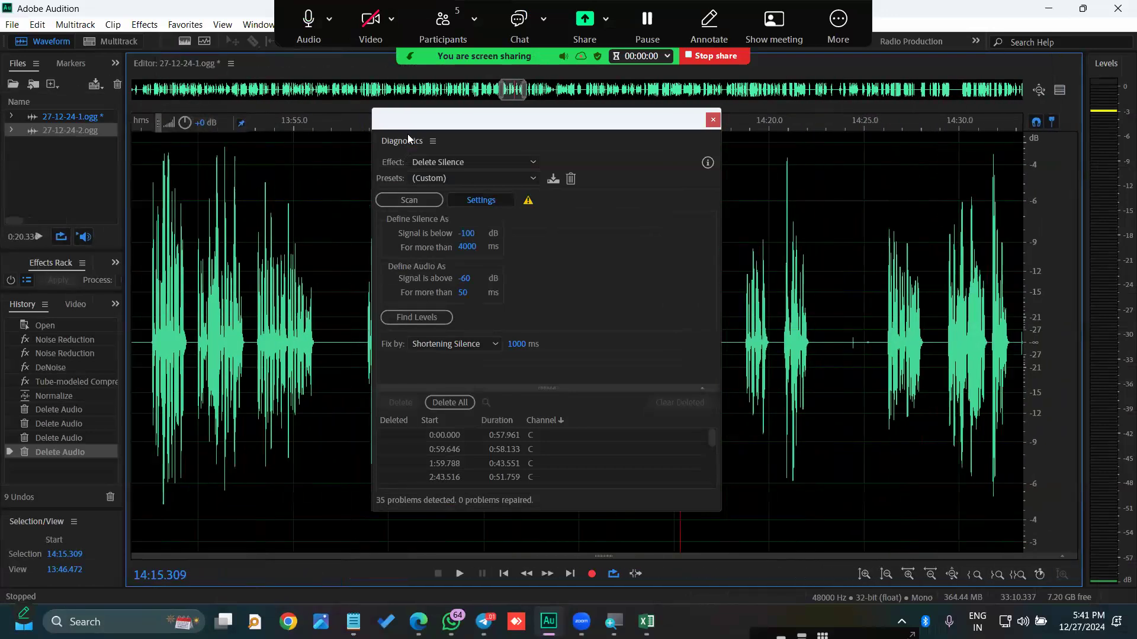
{"action": "left_click_drag", "start_coordinate": [528, 116], "coordinate": [367, 119]}
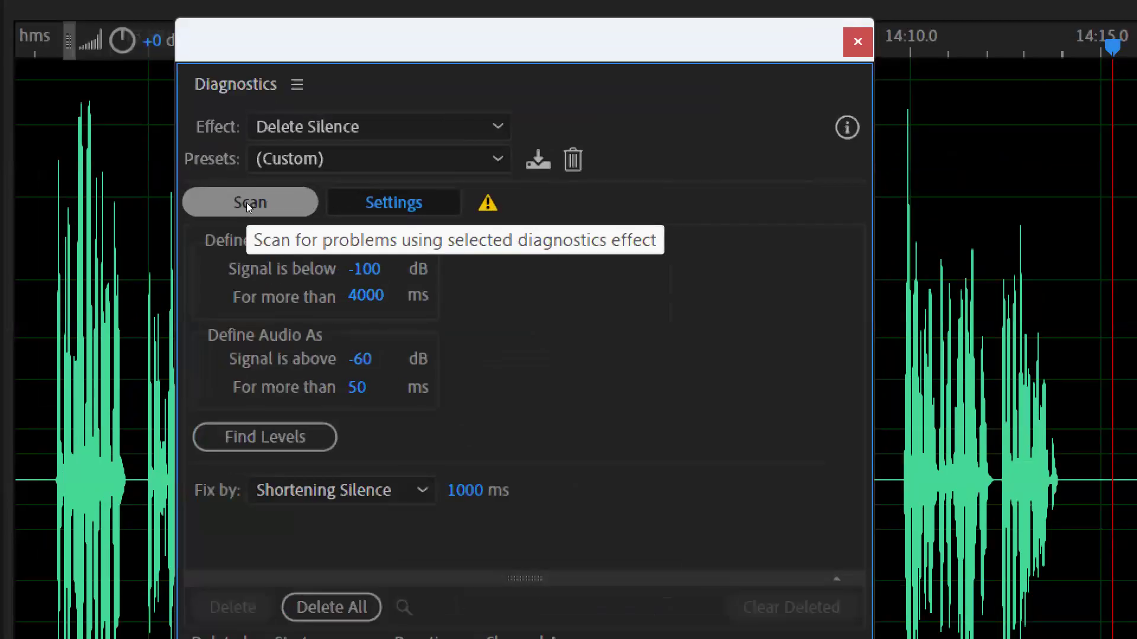
{"action": "left_click", "coordinate": [246, 203]}
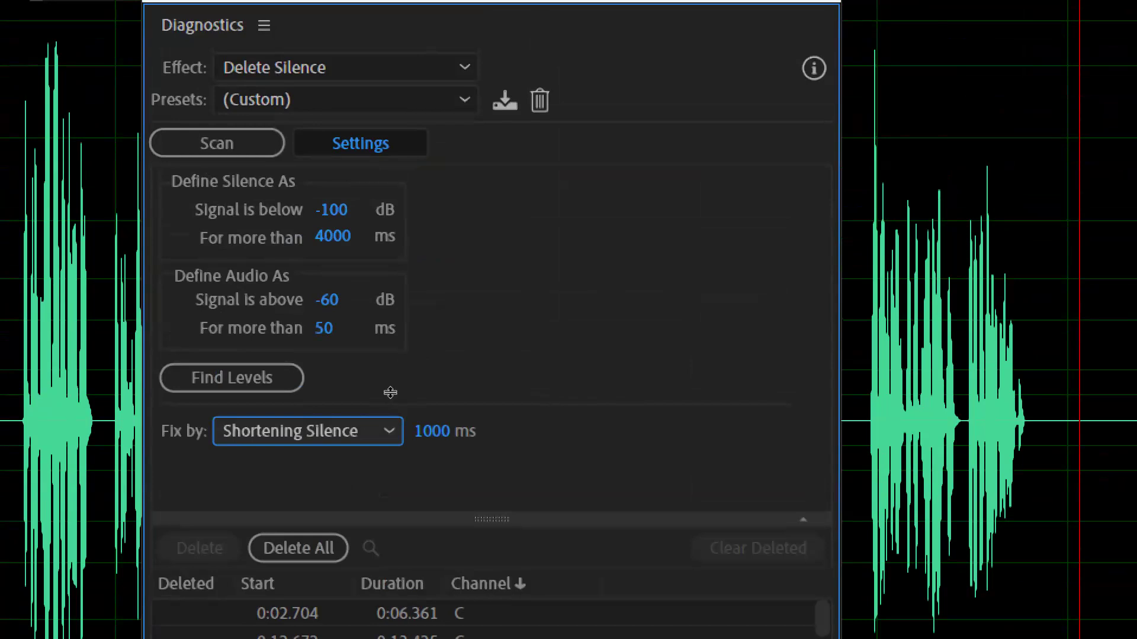
- Collapse the Delete Silence settings to enlarge the problem list, and move the Diagnostics window clear of the waveform
{"action": "left_click_drag", "start_coordinate": [390, 393], "coordinate": [370, 189]}
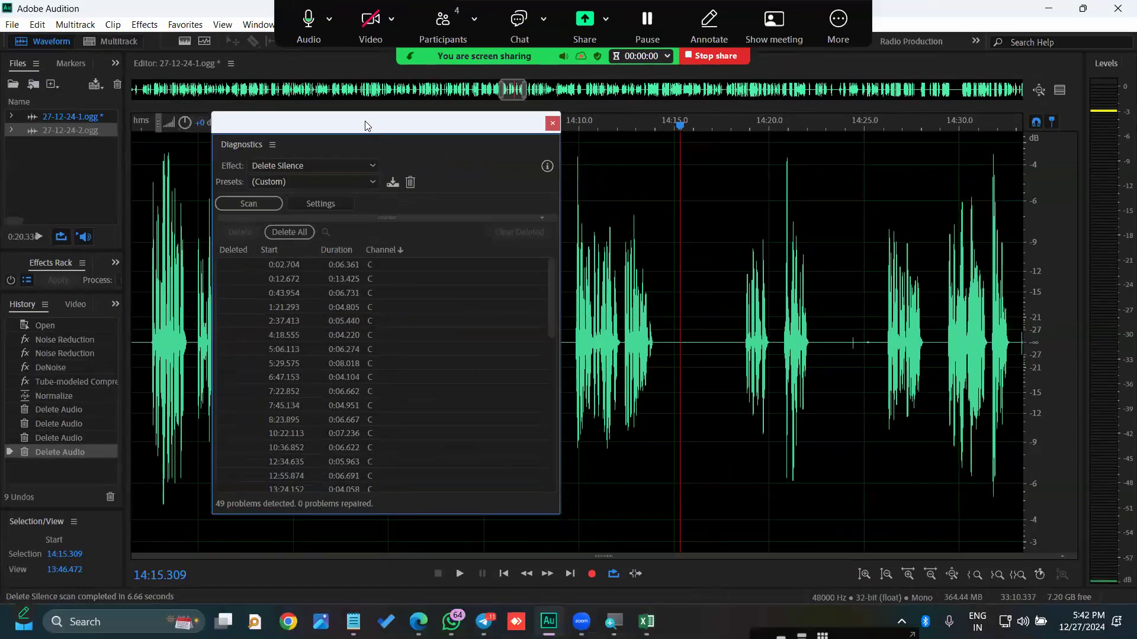
{"action": "left_click_drag", "start_coordinate": [366, 125], "coordinate": [193, 140]}
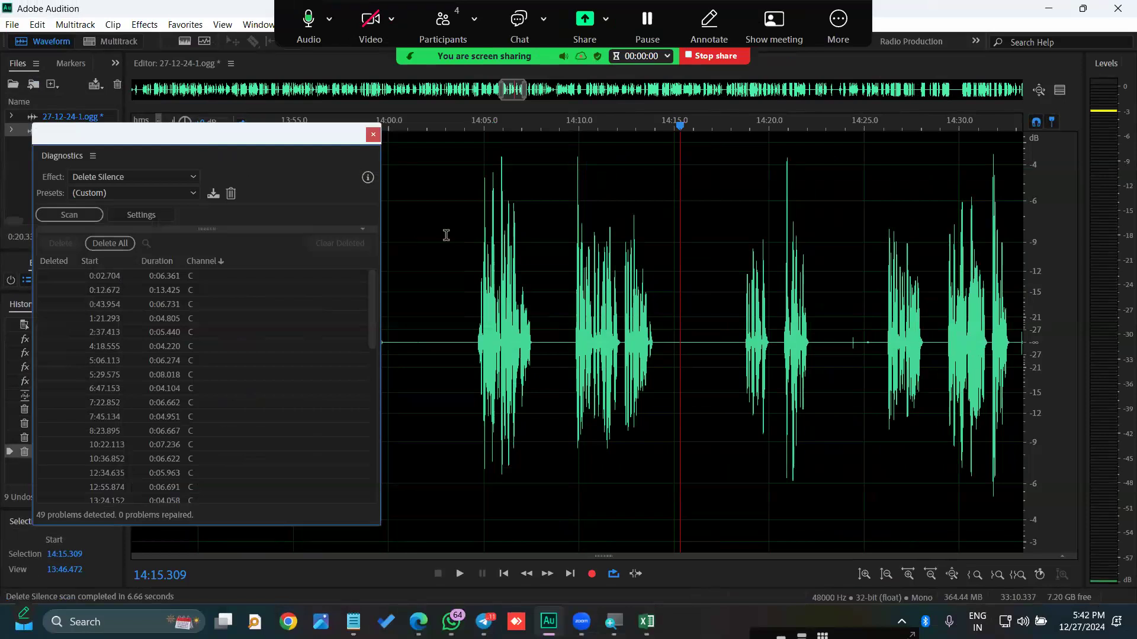
{"action": "left_click", "coordinate": [560, 279]}
{"action": "scroll", "coordinate": [592, 287], "scroll_direction": "up", "scroll_amount": 3}
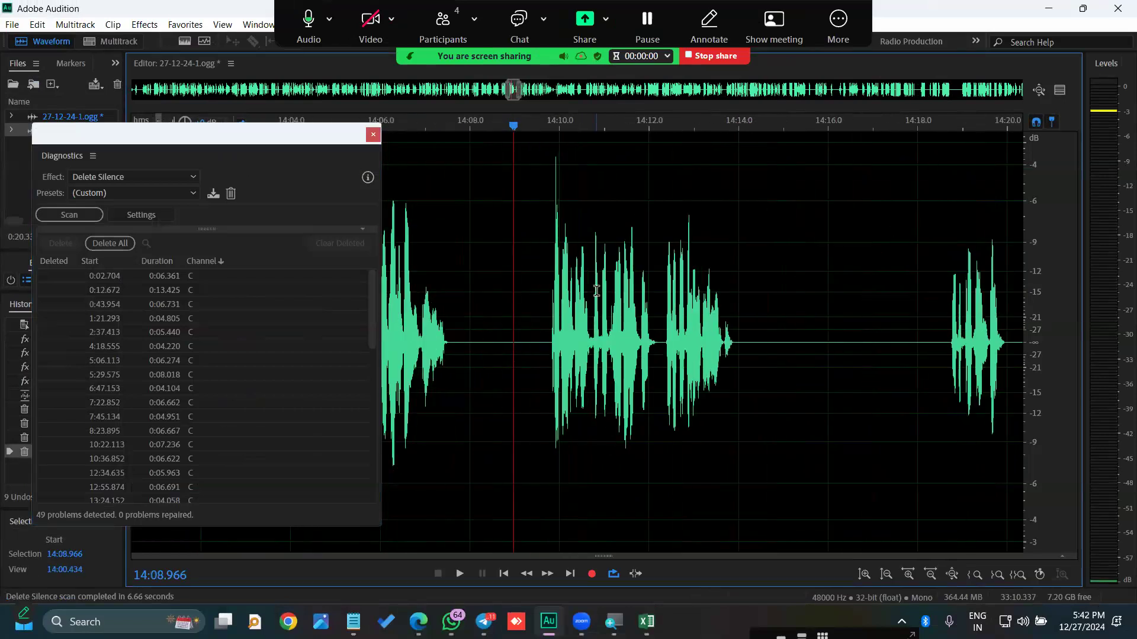
- Review the detected silences starting at 0:02.704 and 2:37.413 in the waveform
{"action": "left_click", "coordinate": [164, 280]}
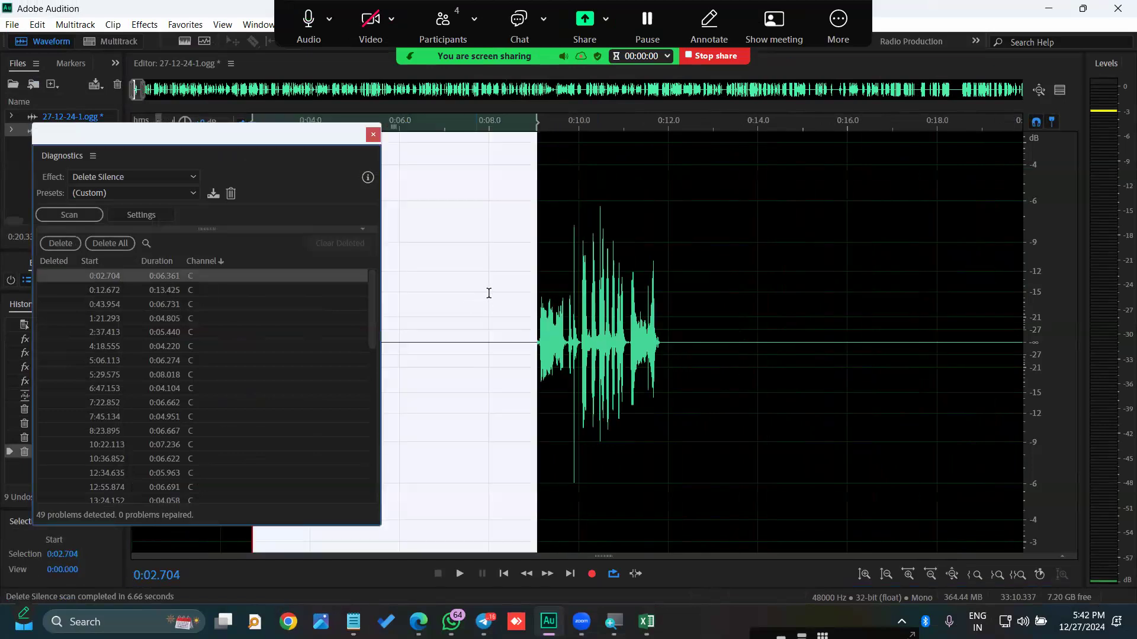
{"action": "scroll", "coordinate": [482, 295], "scroll_direction": "down", "scroll_amount": 3}
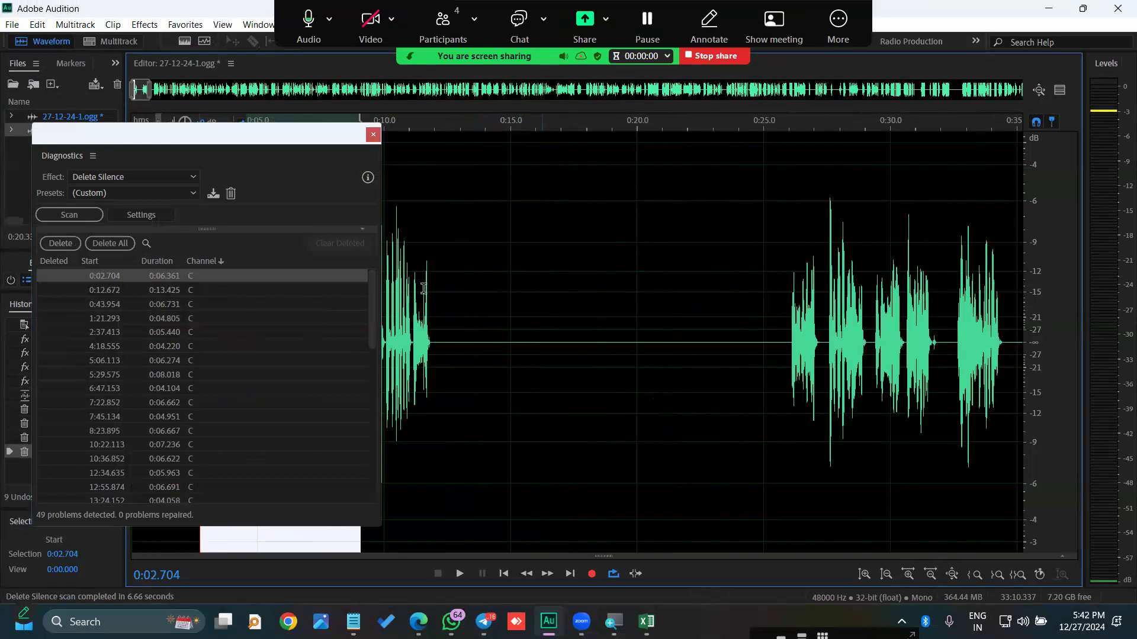
{"action": "left_click", "coordinate": [175, 333]}
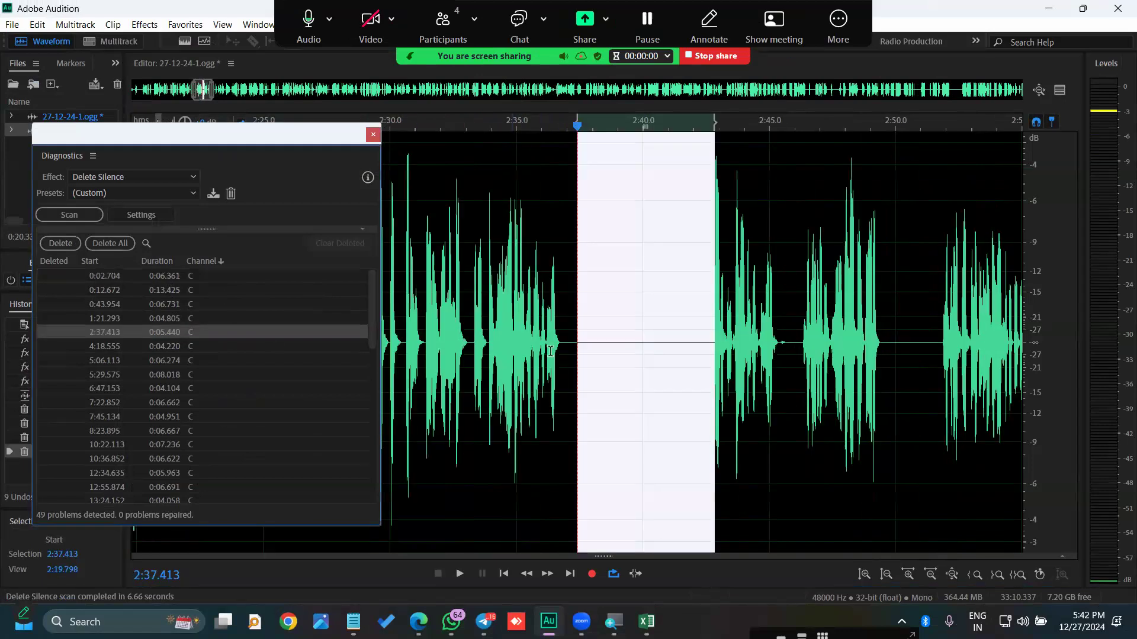
{"action": "left_click", "coordinate": [169, 278]}
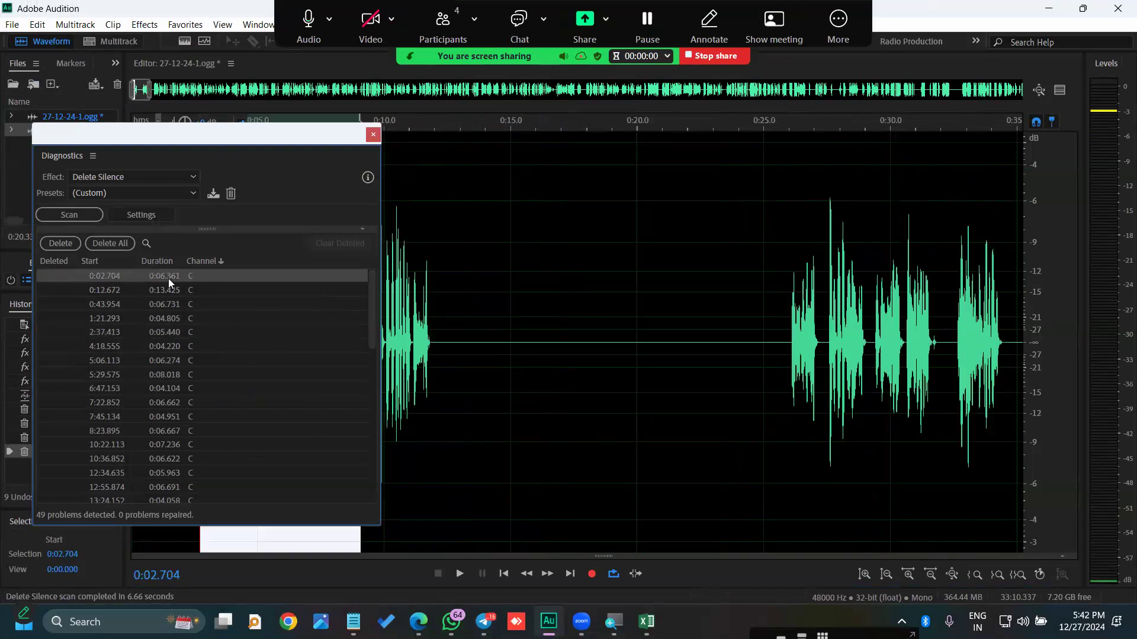
- Move the Diagnostics window further aside and examine where the silence starting at 2:37.413 ends and speech resumes
{"action": "left_click_drag", "start_coordinate": [370, 139], "coordinate": [381, 139]}
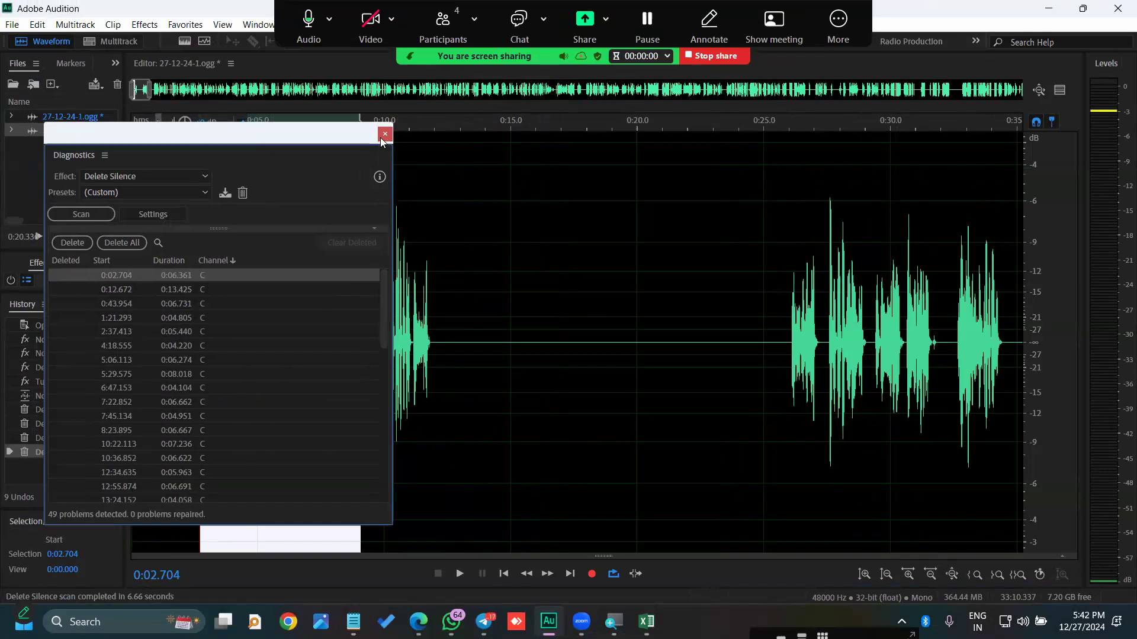
{"action": "left_click_drag", "start_coordinate": [218, 236], "coordinate": [184, 233]}
{"action": "left_click", "coordinate": [166, 329]}
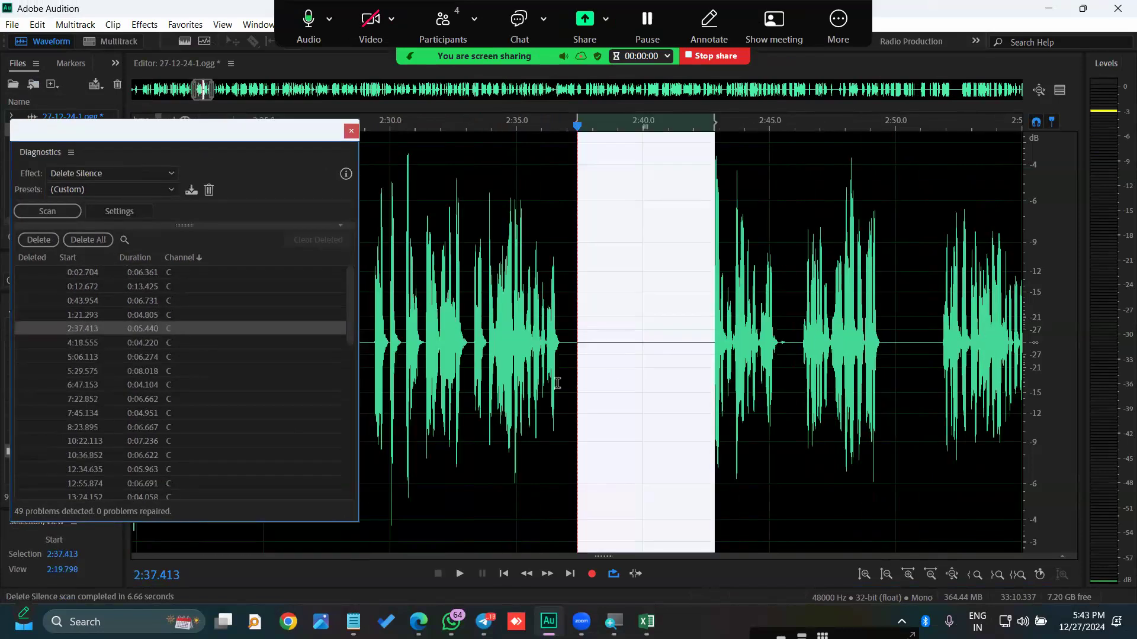
{"action": "scroll", "coordinate": [704, 344], "scroll_direction": "up", "scroll_amount": 3}
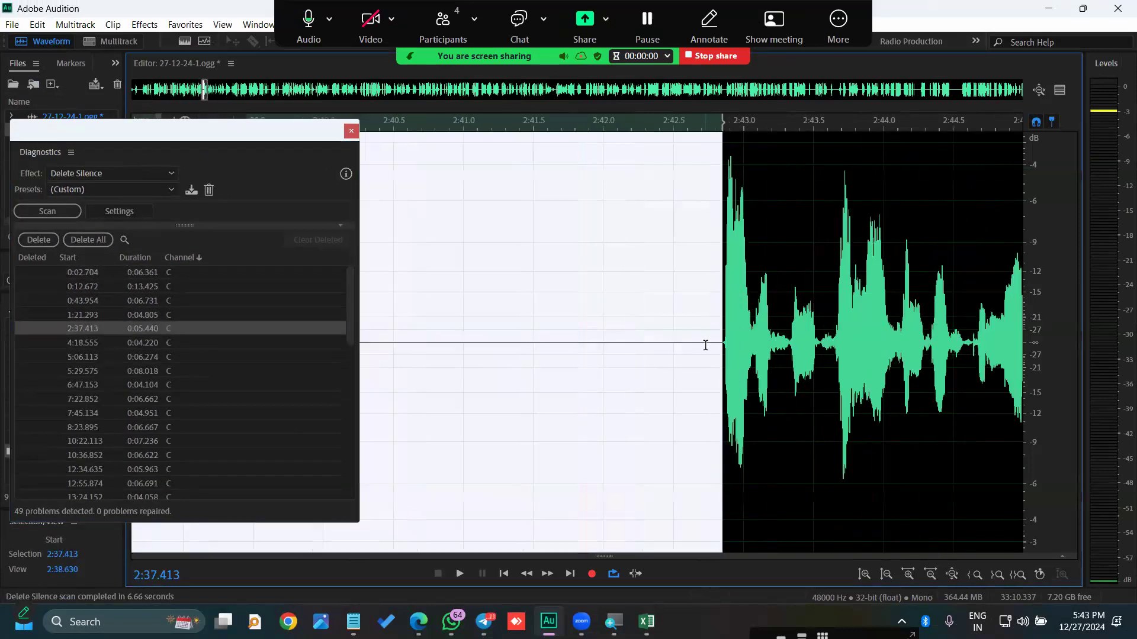
{"action": "scroll", "coordinate": [630, 348], "scroll_direction": "up", "scroll_amount": 2}
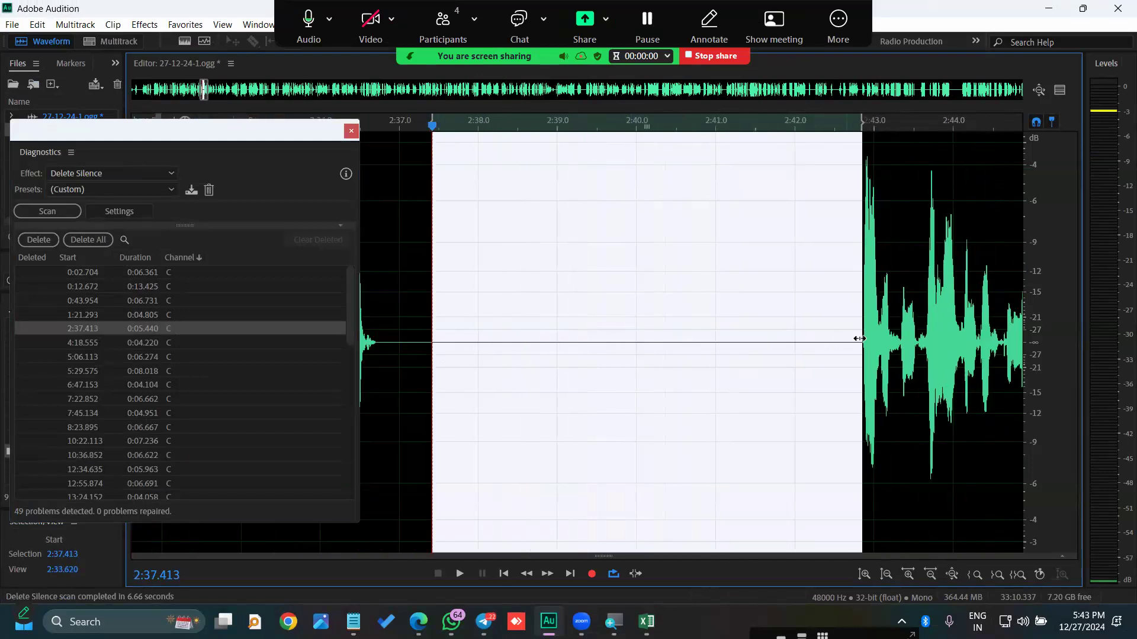
{"action": "scroll", "coordinate": [859, 344], "scroll_direction": "up", "scroll_amount": 2}
{"action": "scroll", "coordinate": [859, 344], "scroll_direction": "up", "scroll_amount": 6}
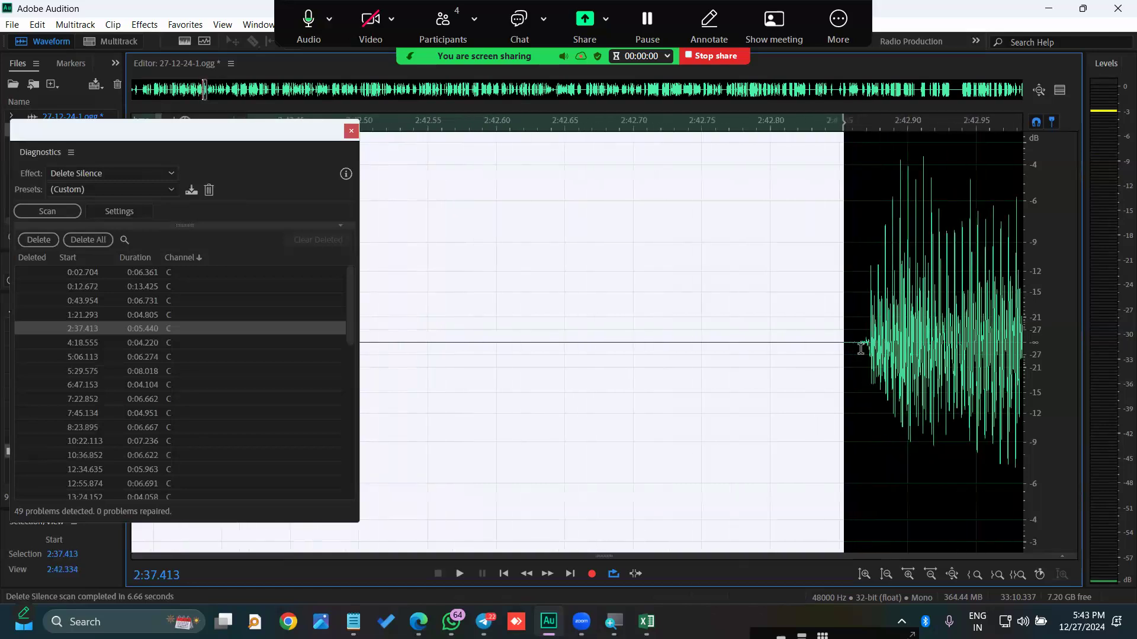
{"action": "scroll", "coordinate": [851, 344], "scroll_direction": "up", "scroll_amount": 1}
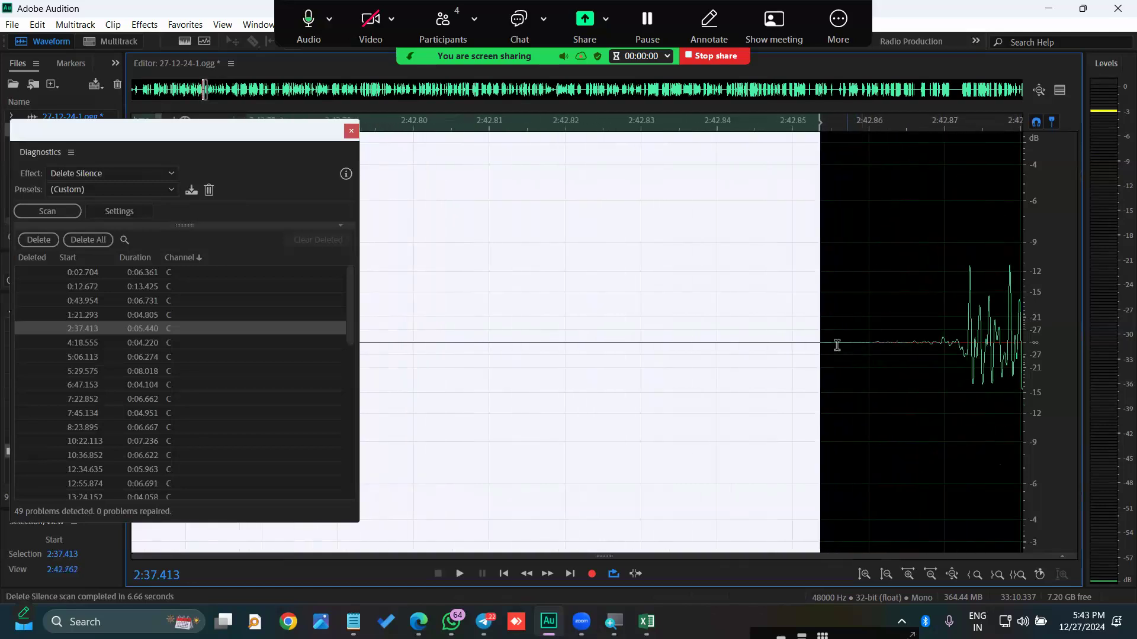
{"action": "scroll", "coordinate": [835, 343], "scroll_direction": "up", "scroll_amount": 1}
{"action": "left_click_drag", "start_coordinate": [815, 343], "coordinate": [893, 340]}
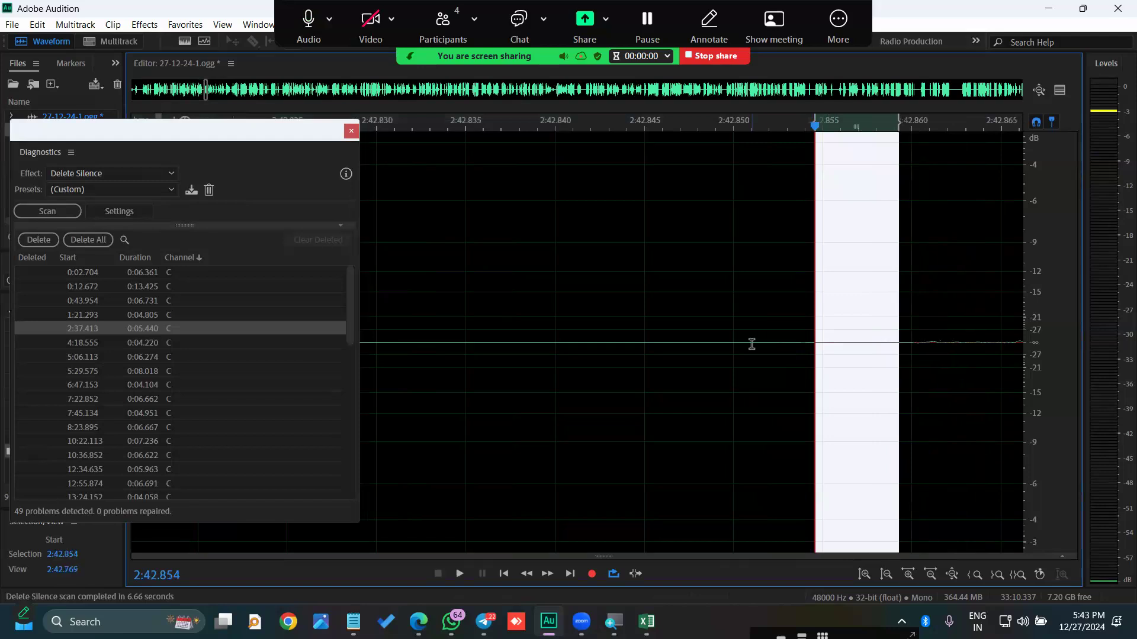
{"action": "scroll", "coordinate": [746, 341], "scroll_direction": "down", "scroll_amount": 5}
{"action": "scroll", "coordinate": [737, 347], "scroll_direction": "down", "scroll_amount": 3}
{"action": "scroll", "coordinate": [640, 373], "scroll_direction": "down", "scroll_amount": 2}
{"action": "left_click", "coordinate": [638, 370]}
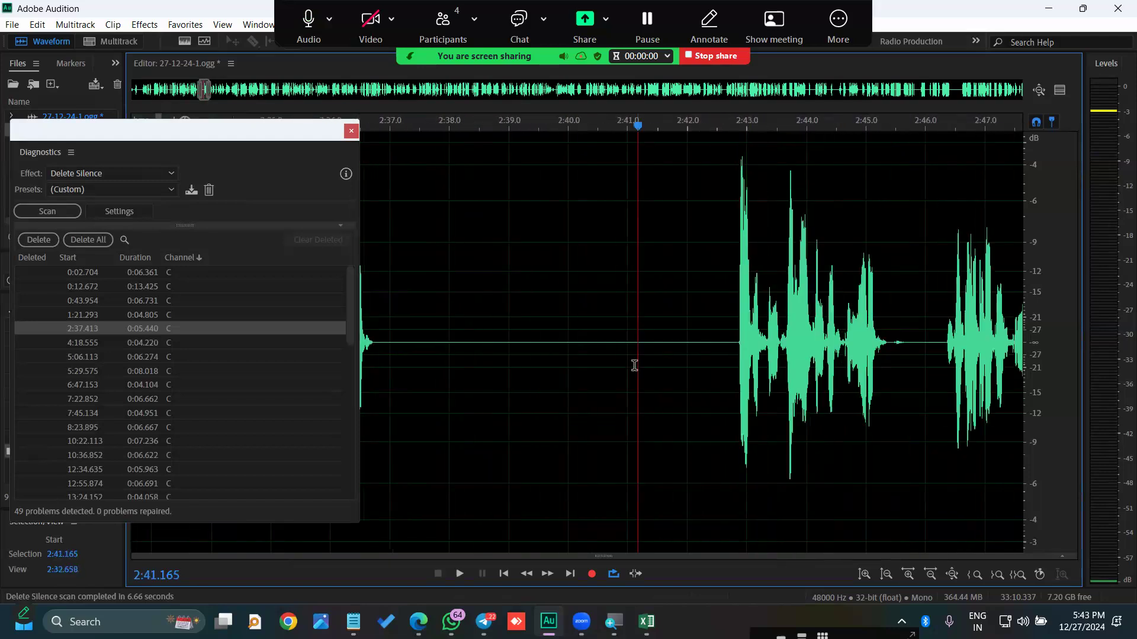
{"action": "scroll", "coordinate": [637, 367], "scroll_direction": "down", "scroll_amount": 3}
- Examine the end of the silence starting at 5:06.113, selecting the onset of speech from 5:12.477
{"action": "left_click", "coordinate": [182, 357]}
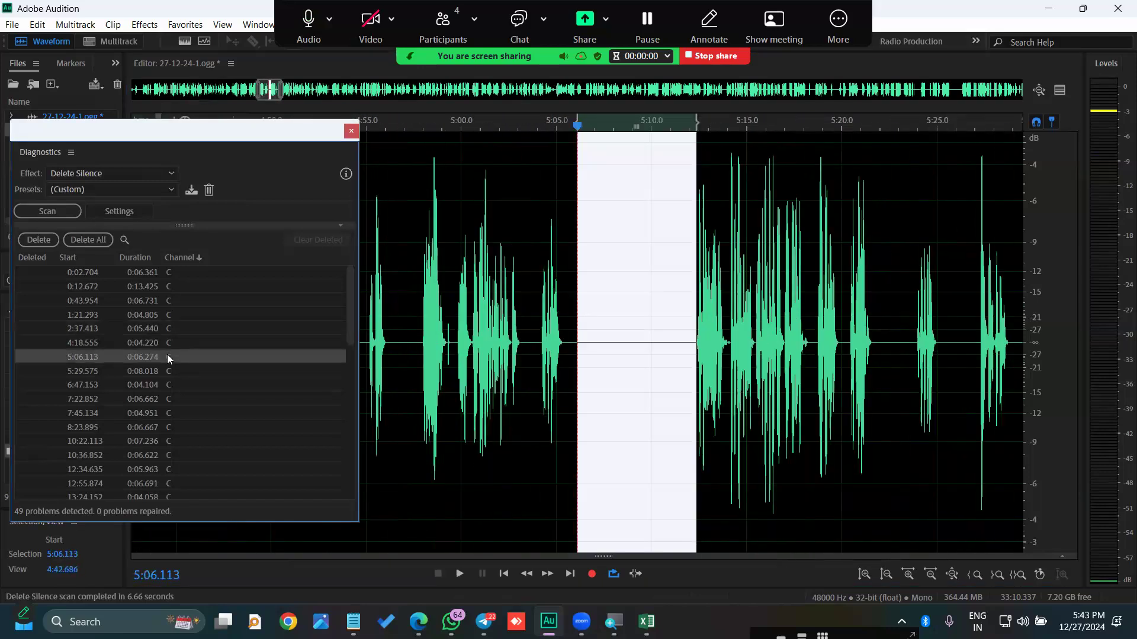
{"action": "scroll", "coordinate": [690, 341], "scroll_direction": "up", "scroll_amount": 6}
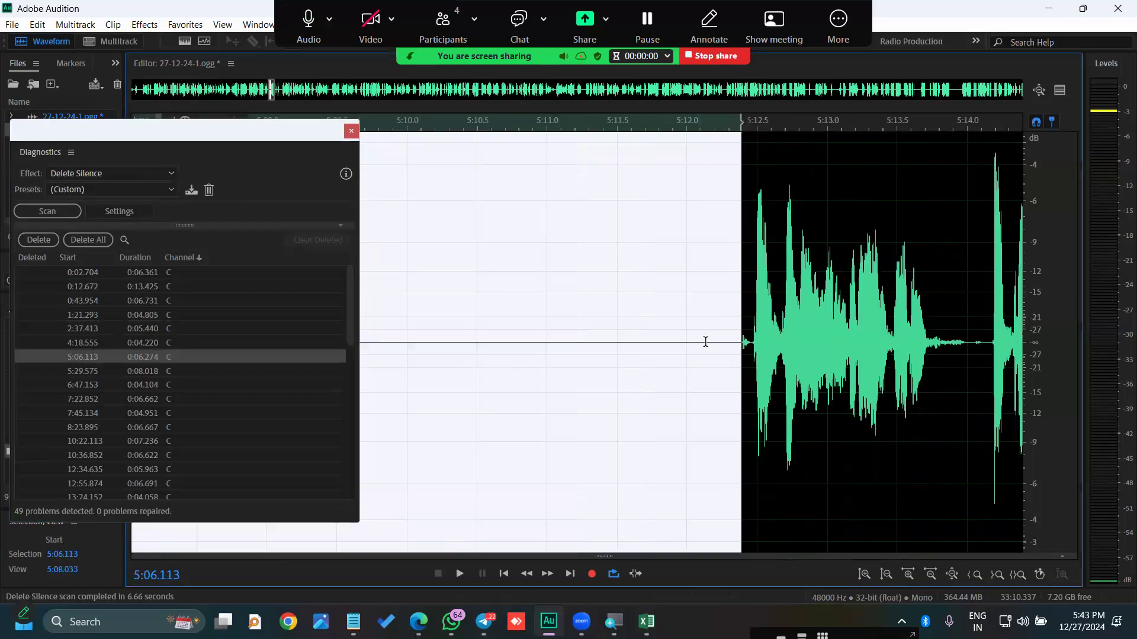
{"action": "scroll", "coordinate": [773, 349], "scroll_direction": "down", "scroll_amount": 4}
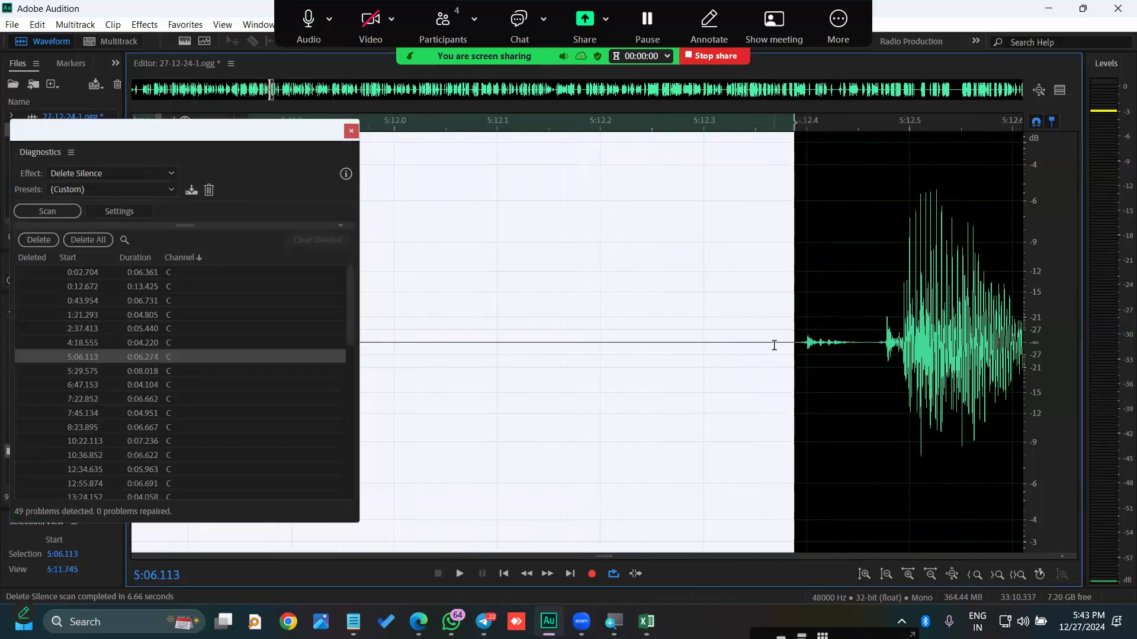
{"action": "scroll", "coordinate": [889, 335], "scroll_direction": "up", "scroll_amount": 3}
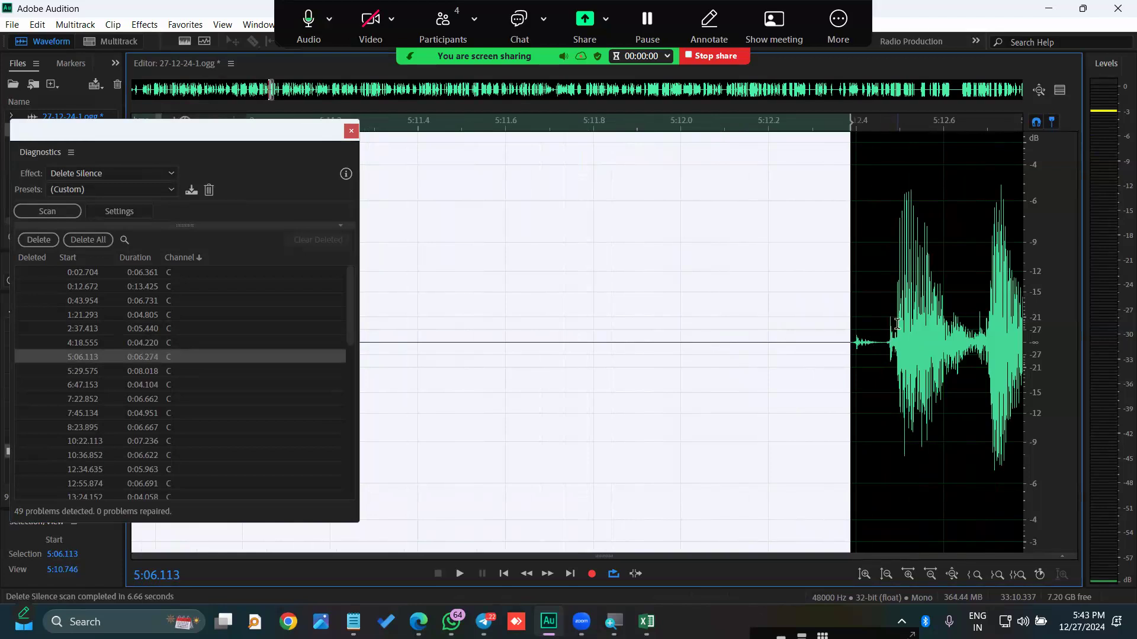
{"action": "left_click_drag", "start_coordinate": [871, 331], "coordinate": [928, 338]}
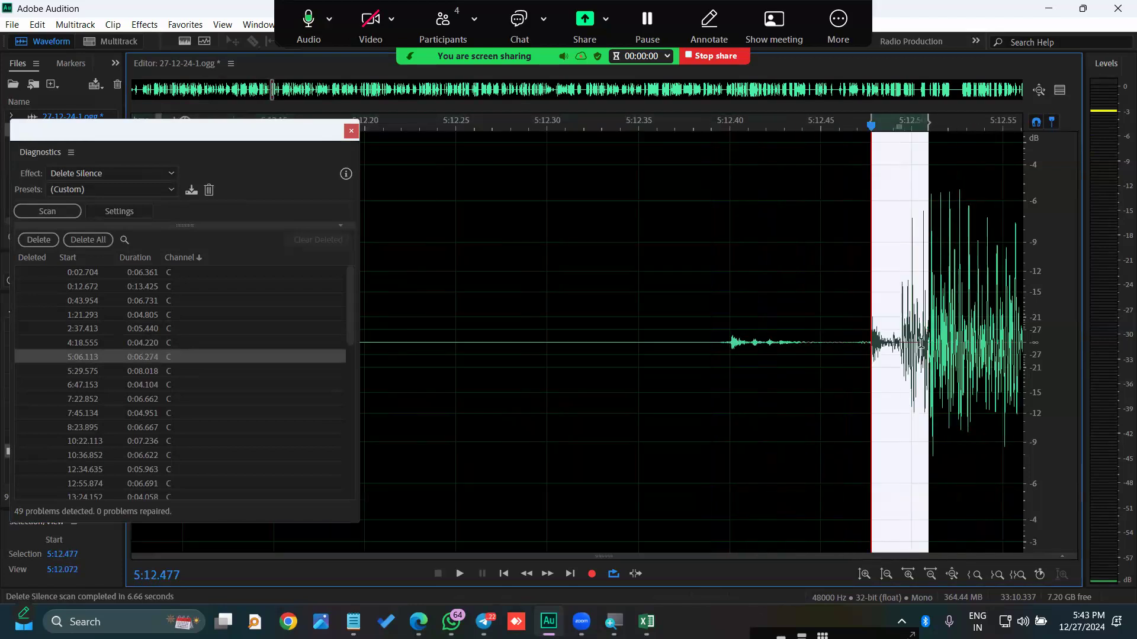
{"action": "scroll", "coordinate": [921, 338], "scroll_direction": "down", "scroll_amount": 3}
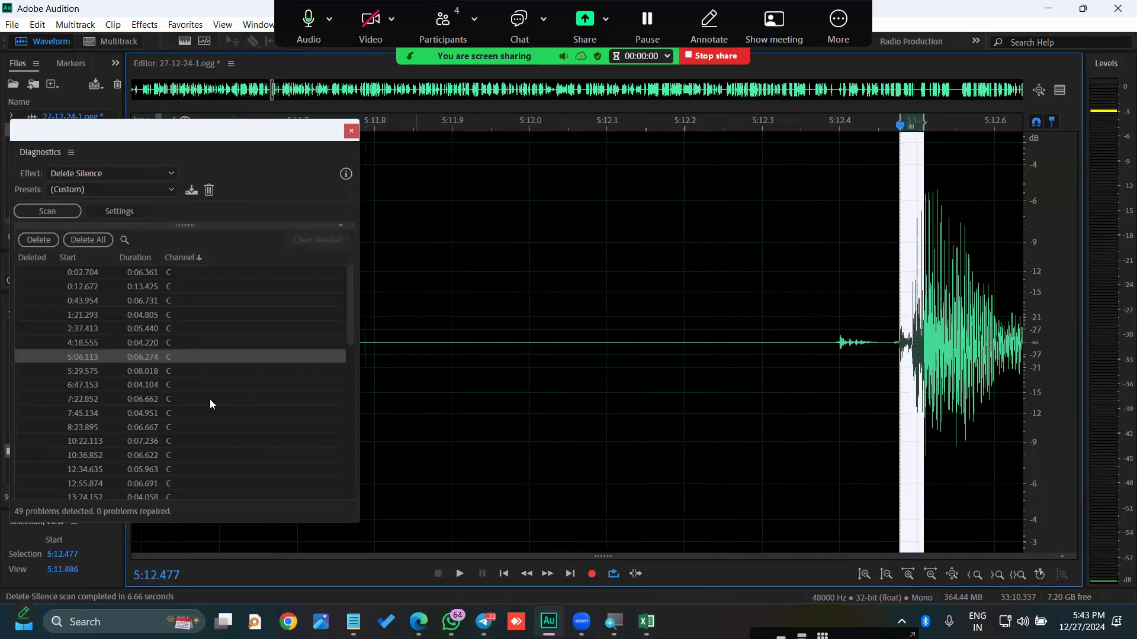
- Examine the detected silence starting at 6:47.153 on the waveform, checking where it ends against the following speech
{"action": "left_click", "coordinate": [175, 379]}
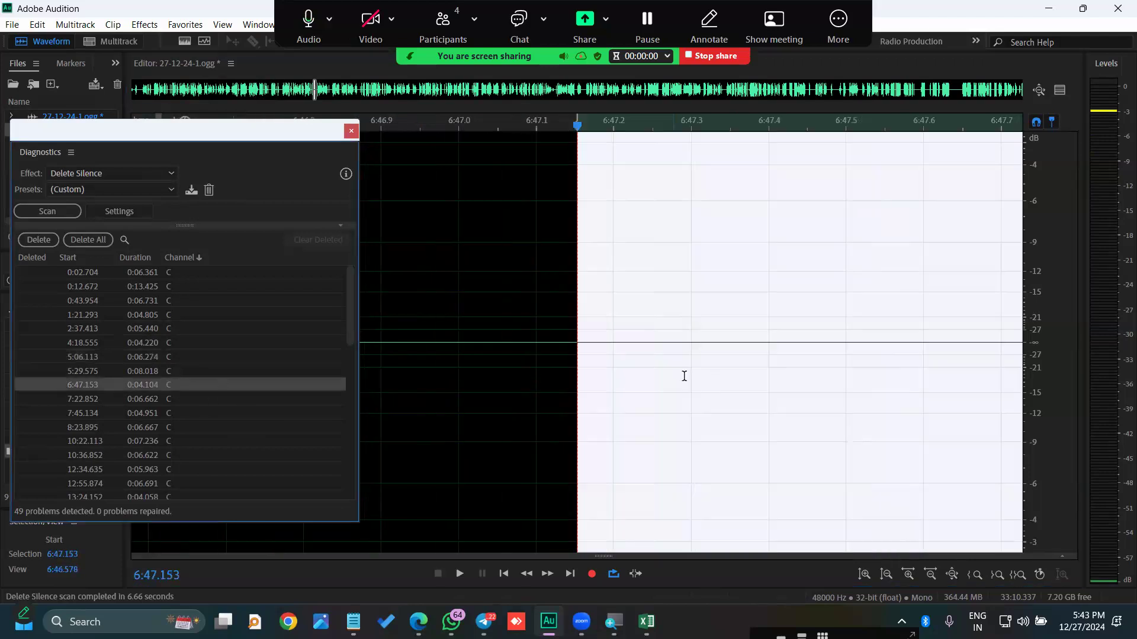
{"action": "scroll", "coordinate": [610, 373], "scroll_direction": "down", "scroll_amount": 4}
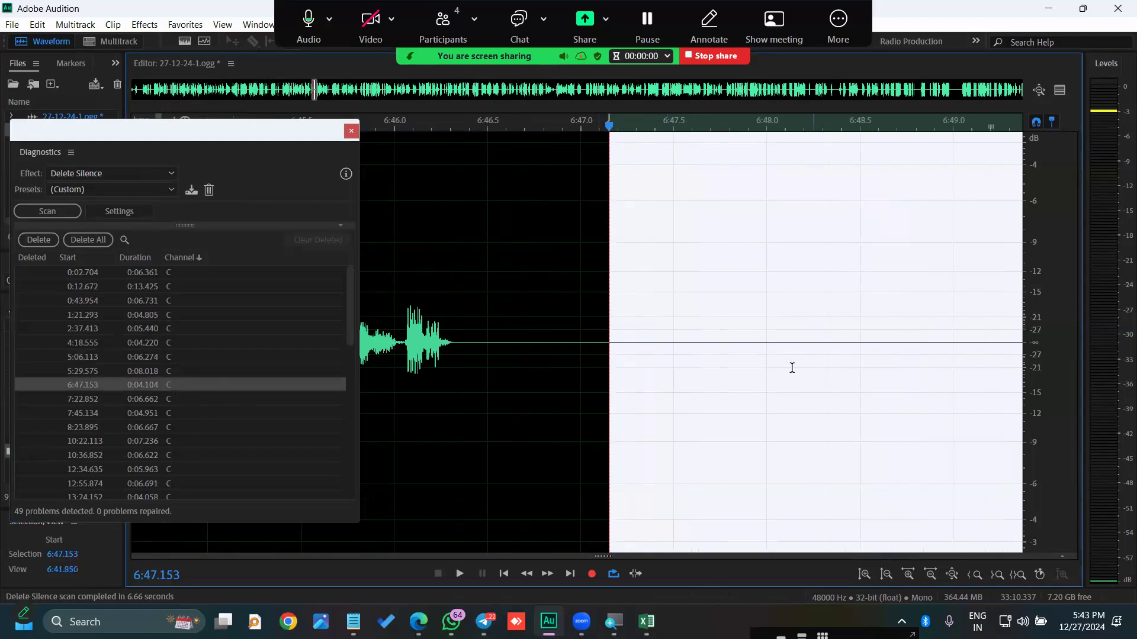
{"action": "scroll", "coordinate": [791, 368], "scroll_direction": "down", "scroll_amount": 2}
{"action": "scroll", "coordinate": [939, 357], "scroll_direction": "down", "scroll_amount": 2}
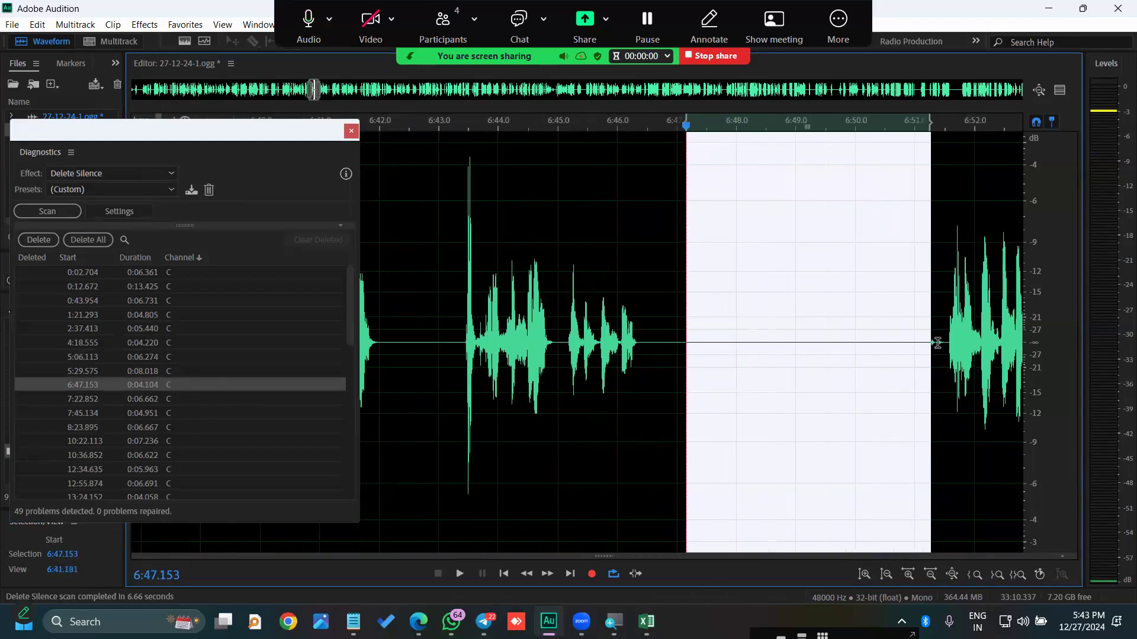
{"action": "scroll", "coordinate": [938, 342], "scroll_direction": "up", "scroll_amount": 5}
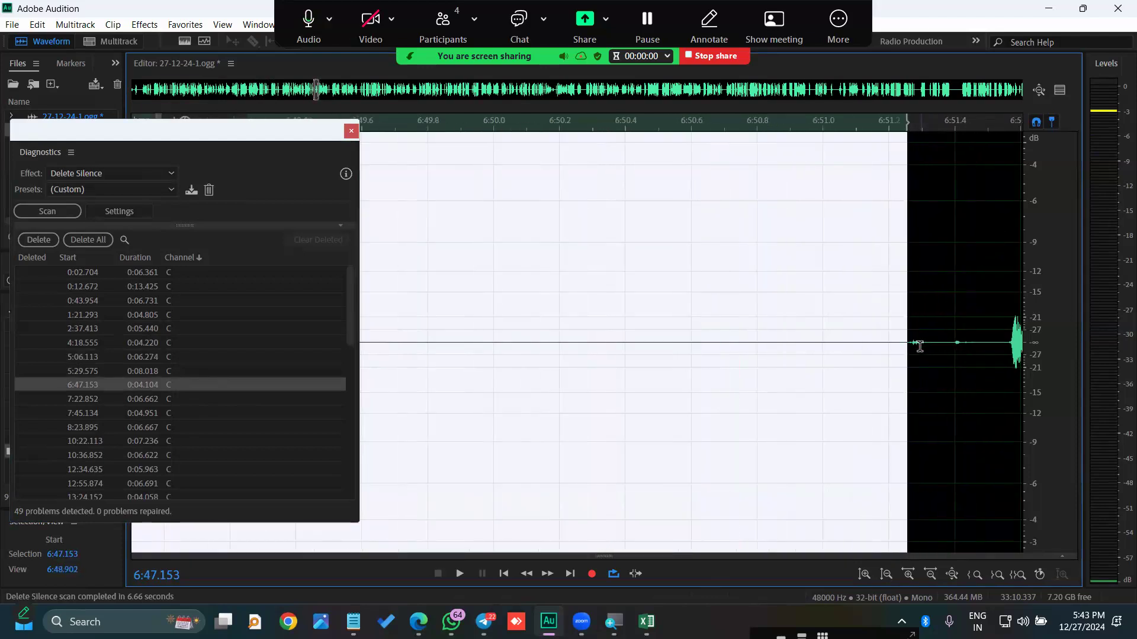
{"action": "scroll", "coordinate": [920, 347], "scroll_direction": "up", "scroll_amount": 4}
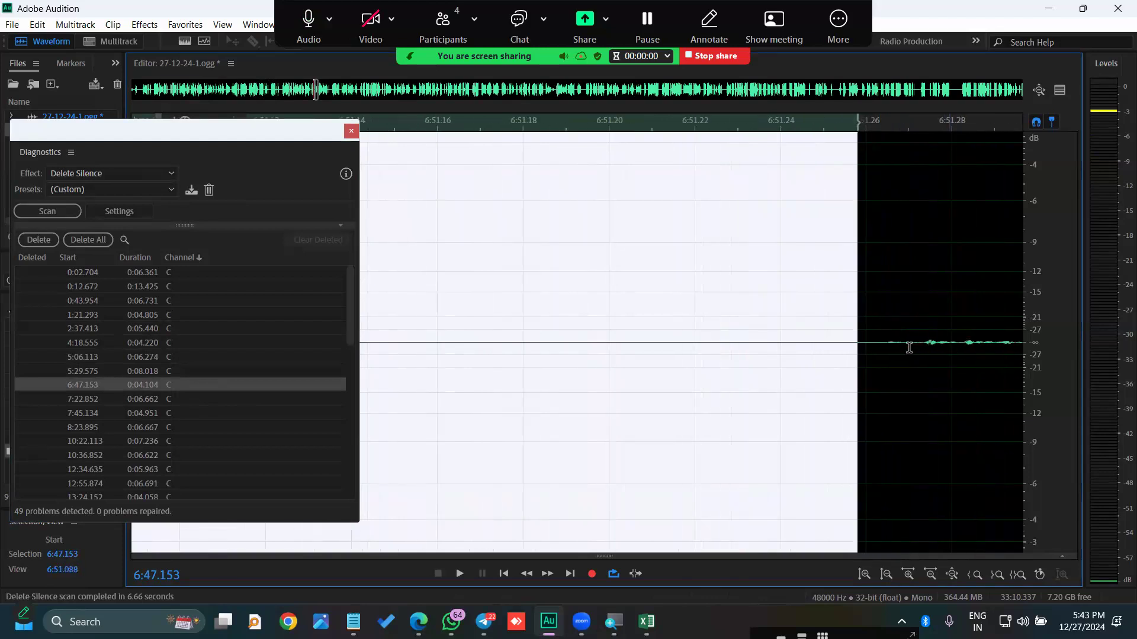
{"action": "scroll", "coordinate": [905, 348], "scroll_direction": "down", "scroll_amount": 4}
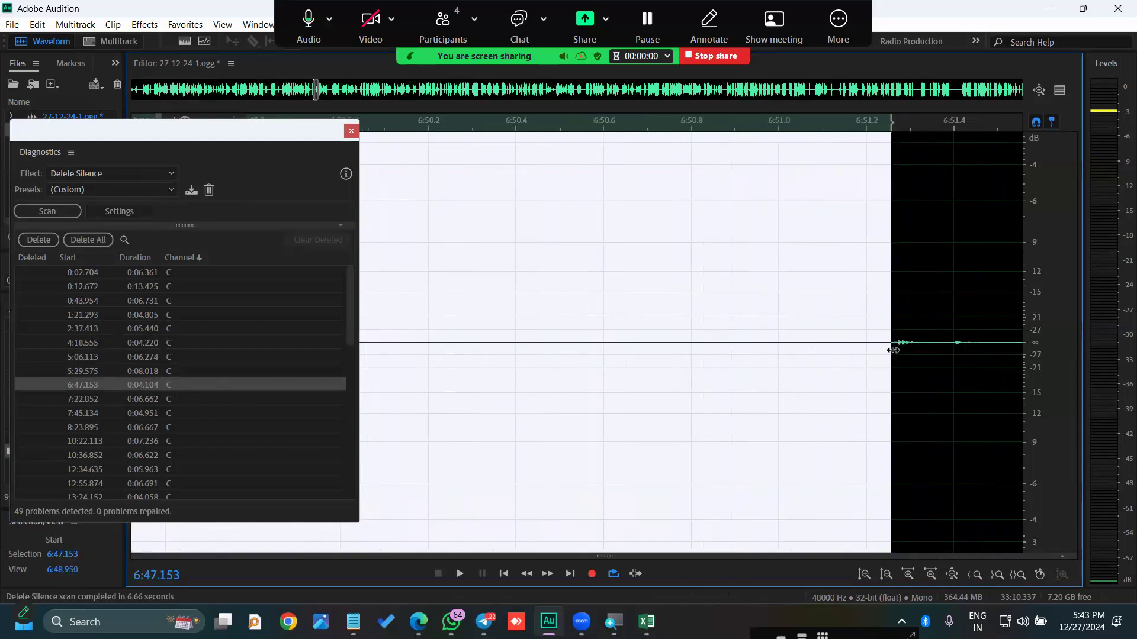
{"action": "scroll", "coordinate": [892, 350], "scroll_direction": "down", "scroll_amount": 3}
- Reveal the full Delete Silence settings, set the audio signal threshold to above -70 dB and rescan the file
{"action": "left_click_drag", "start_coordinate": [175, 227], "coordinate": [172, 375]}
{"action": "left_click", "coordinate": [125, 291]}
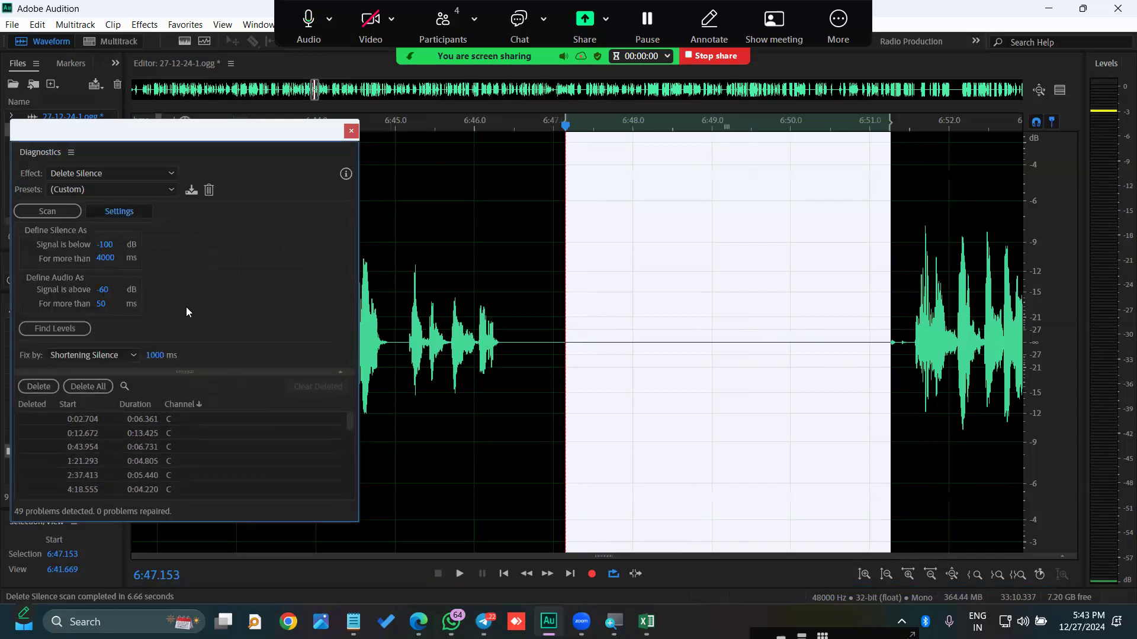
{"action": "left_click", "coordinate": [101, 290]}
{"action": "type", "text": "-"}
{"action": "left_click", "coordinate": [46, 211]}
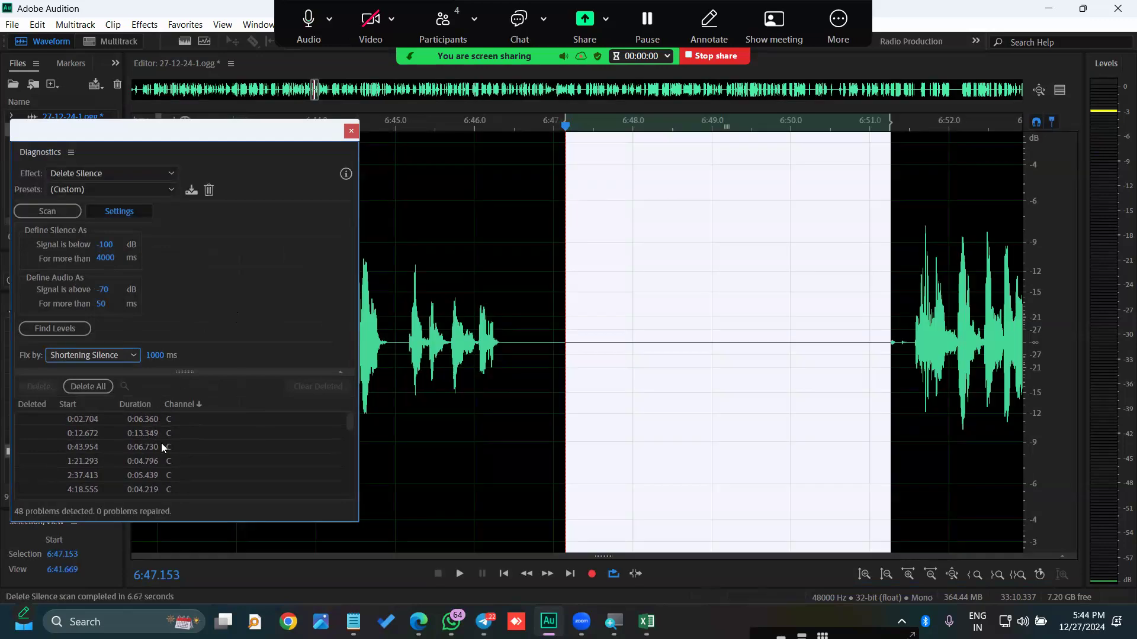
- Examine the detected silence starting at 1:21.293, comparing its end with the start of the speech that follows
{"action": "left_click", "coordinate": [162, 447]}
{"action": "left_click", "coordinate": [167, 460]}
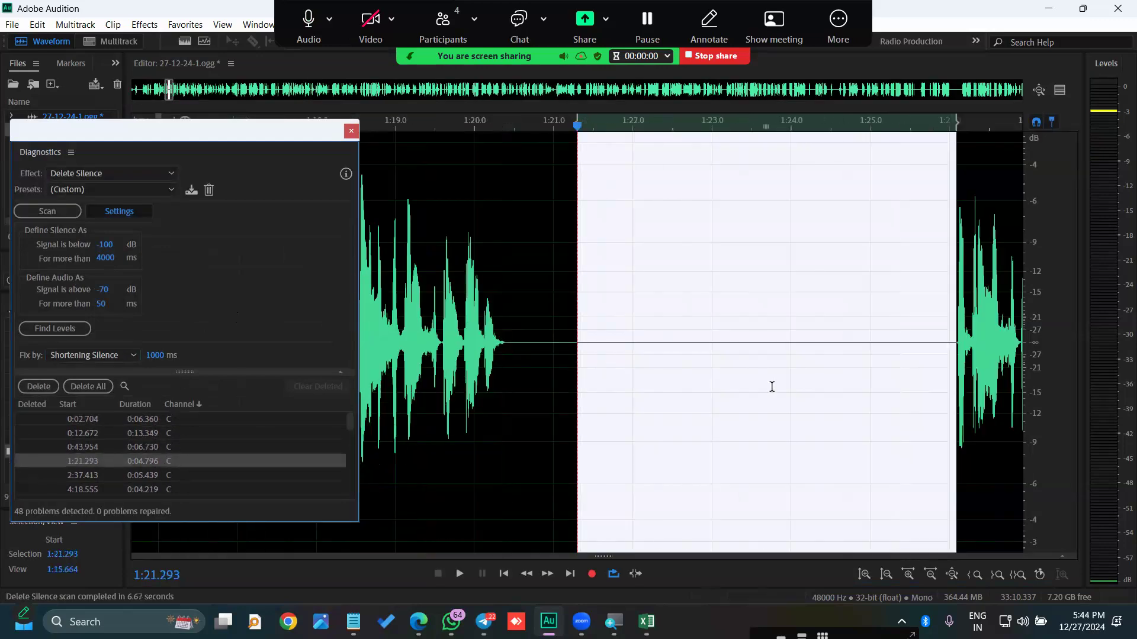
{"action": "scroll", "coordinate": [953, 338], "scroll_direction": "up", "scroll_amount": 4}
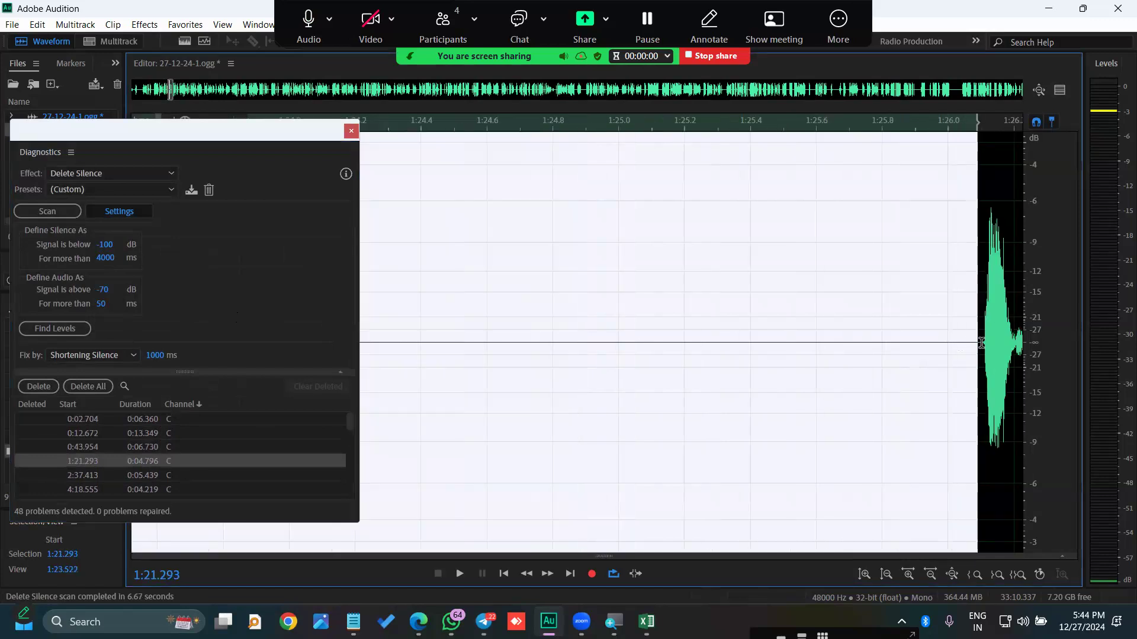
{"action": "scroll", "coordinate": [718, 341], "scroll_direction": "down", "scroll_amount": 5}
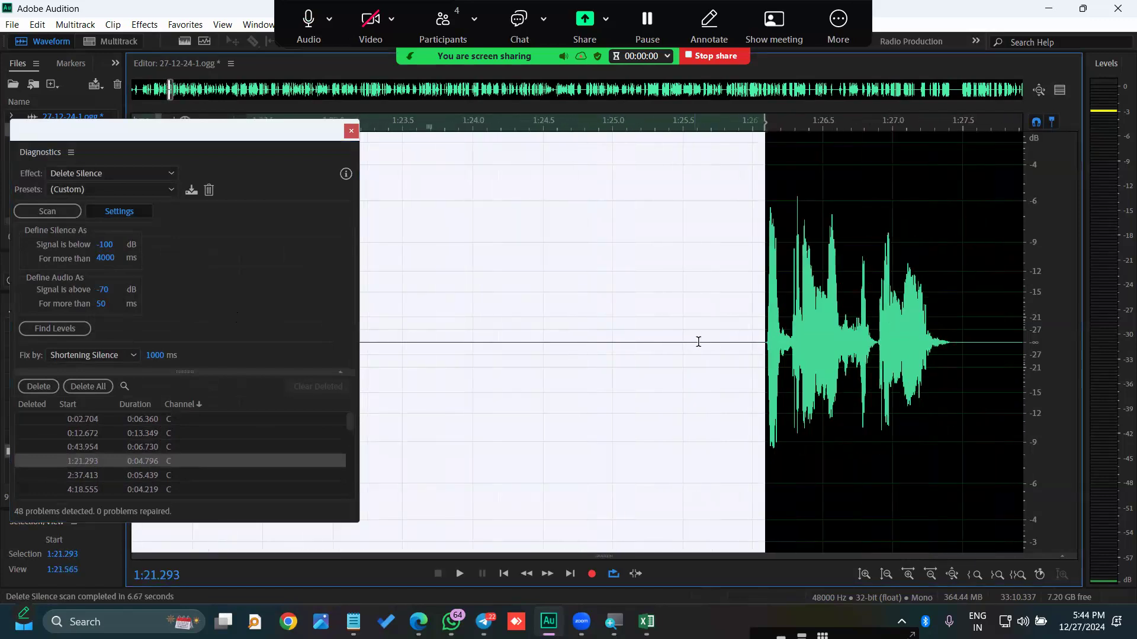
{"action": "scroll", "coordinate": [705, 345], "scroll_direction": "up", "scroll_amount": 2}
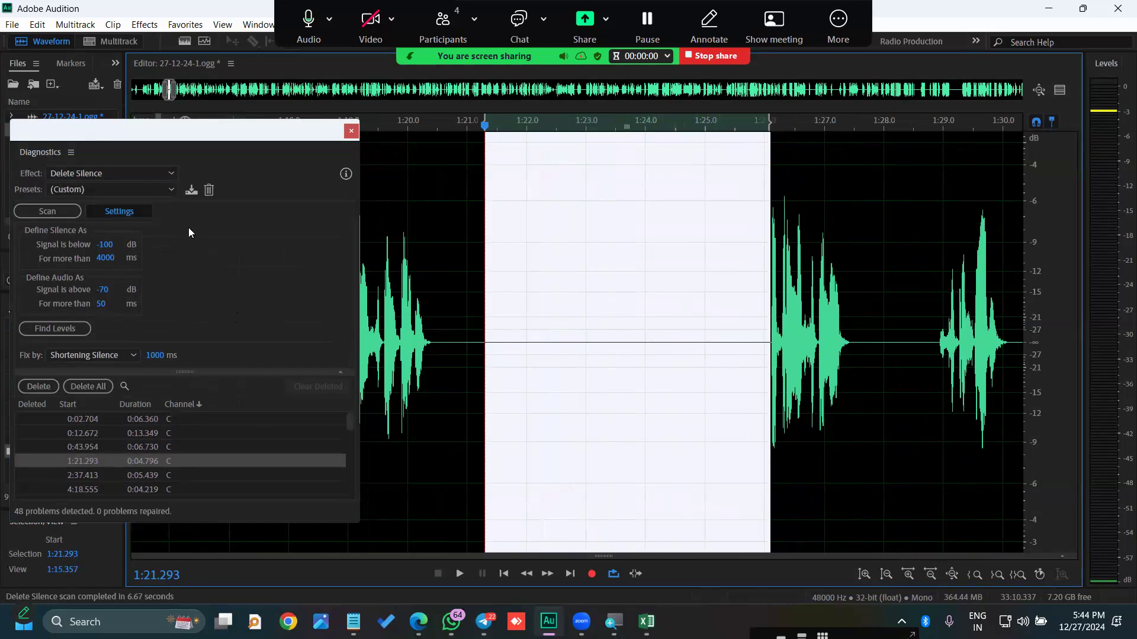
- Mark different stretches of the waveform between about 1:21 and 1:28 to compare the silent gap with the speech after it
{"action": "left_click_drag", "start_coordinate": [808, 307], "coordinate": [873, 307]}
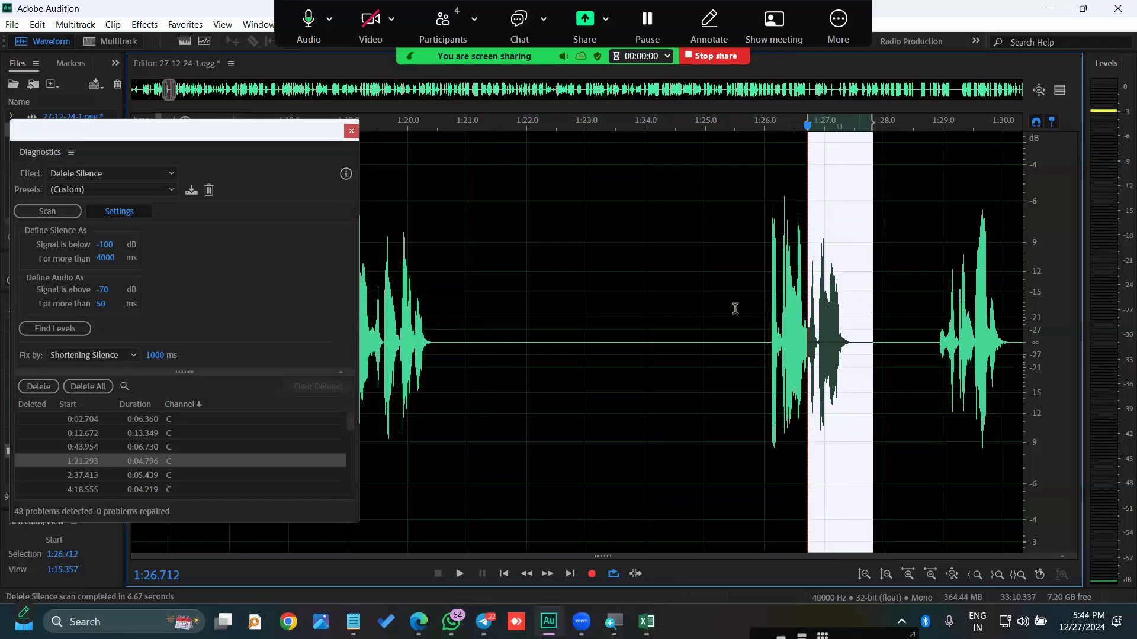
{"action": "left_click_drag", "start_coordinate": [447, 325], "coordinate": [730, 334]}
{"action": "left_click", "coordinate": [626, 331]}
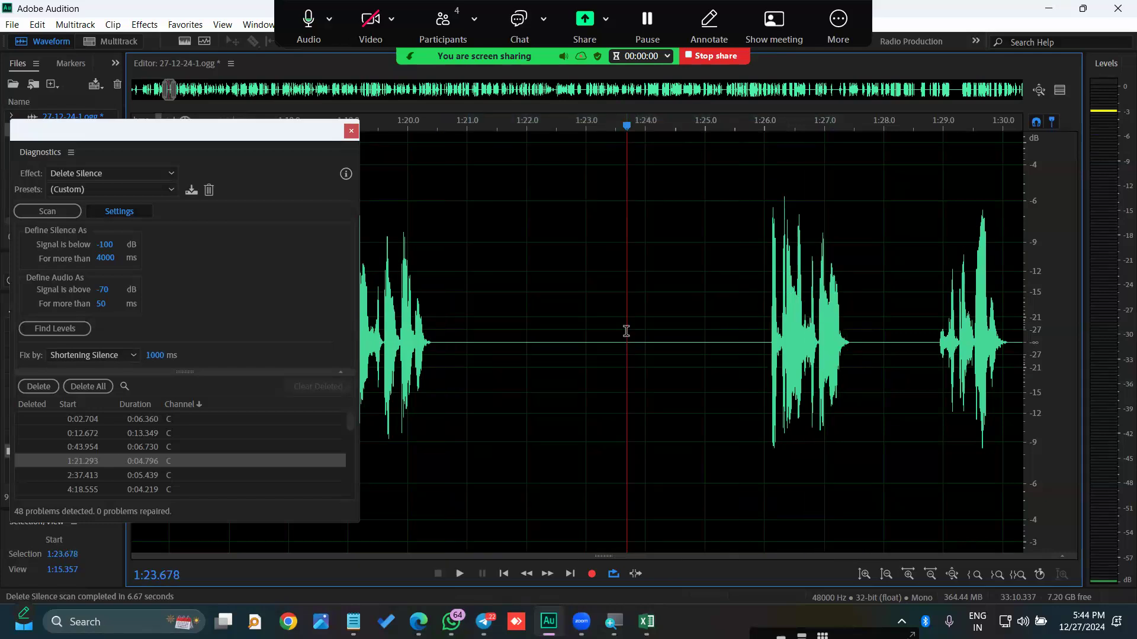
{"action": "left_click_drag", "start_coordinate": [489, 333], "coordinate": [517, 333]}
{"action": "left_click_drag", "start_coordinate": [635, 336], "coordinate": [688, 331]}
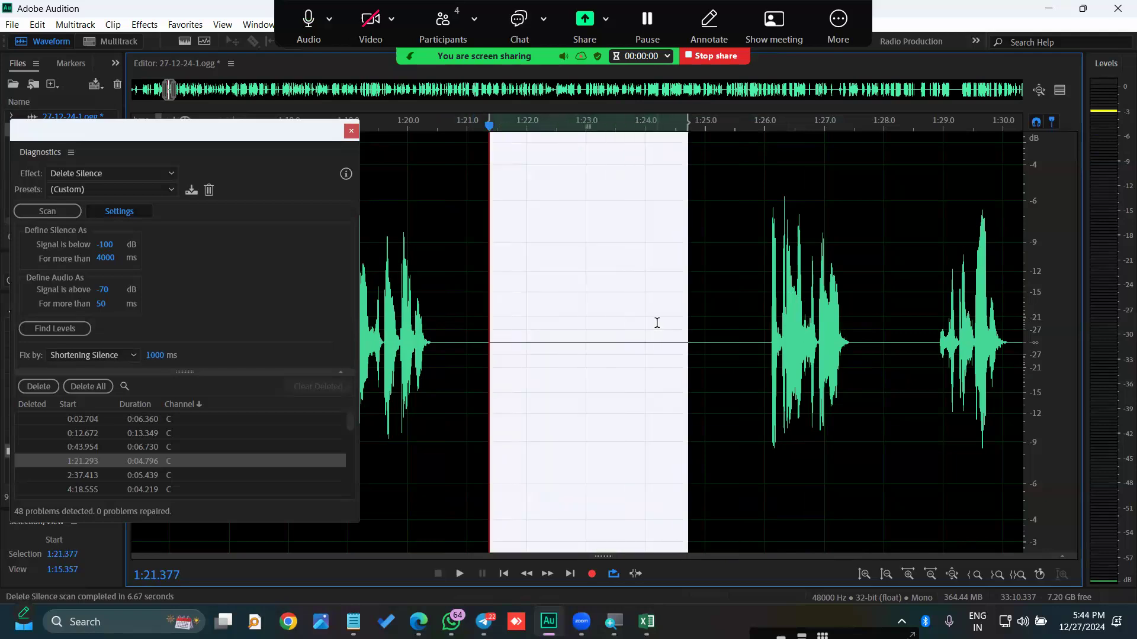
{"action": "left_click", "coordinate": [696, 320]}
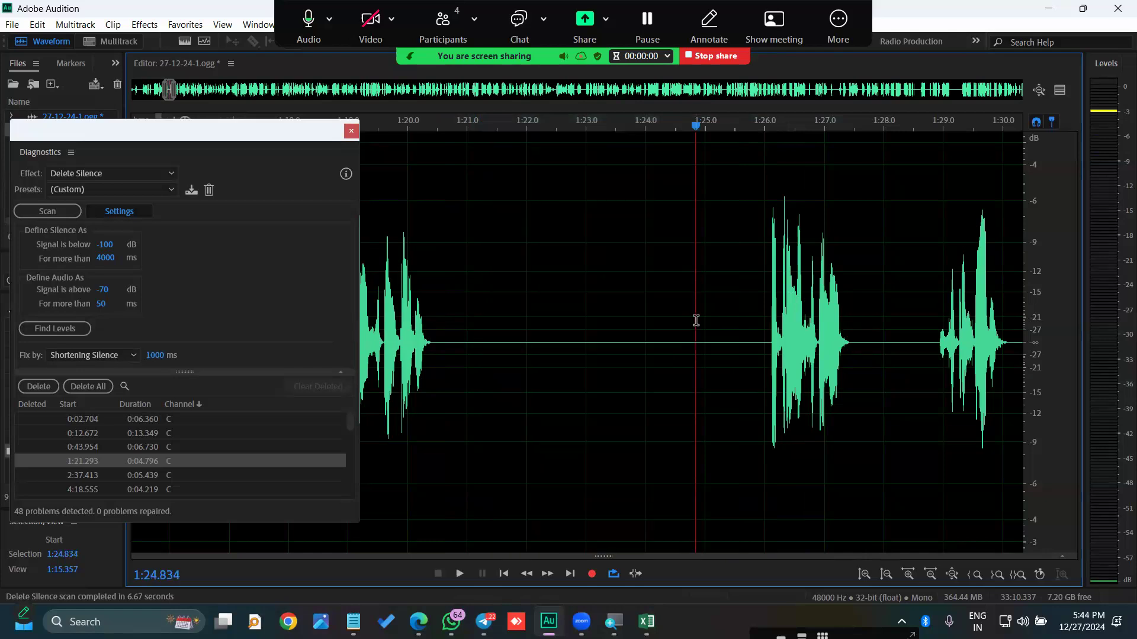
{"action": "left_click_drag", "start_coordinate": [756, 315], "coordinate": [877, 316]}
{"action": "left_click_drag", "start_coordinate": [575, 331], "coordinate": [862, 333]}
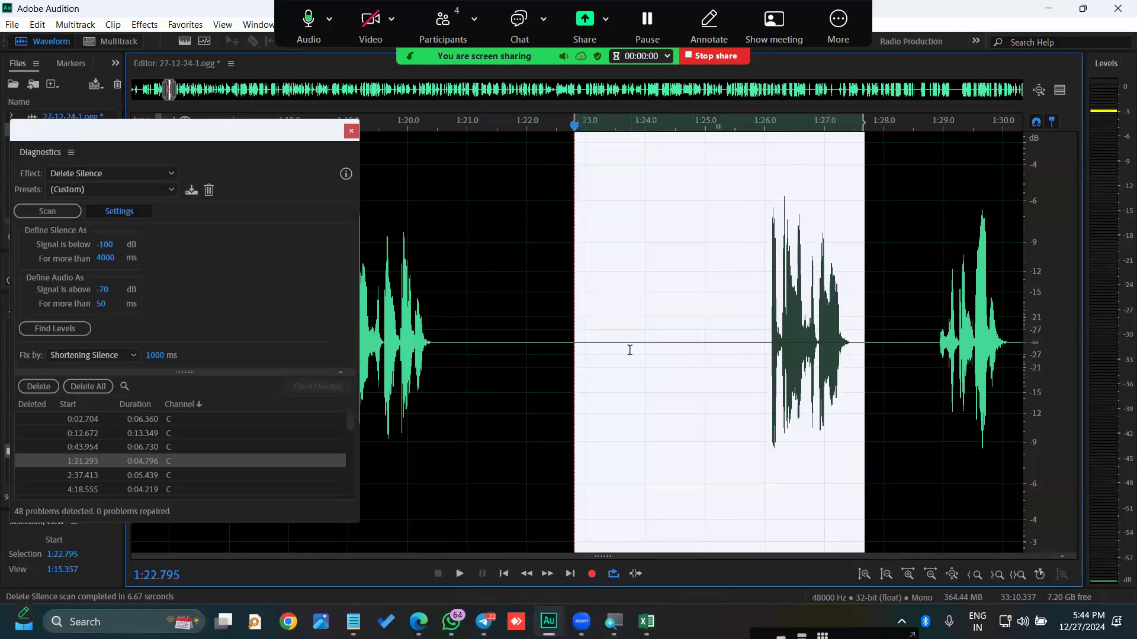
{"action": "left_click", "coordinate": [629, 349]}
{"action": "left_click_drag", "start_coordinate": [499, 329], "coordinate": [688, 331]}
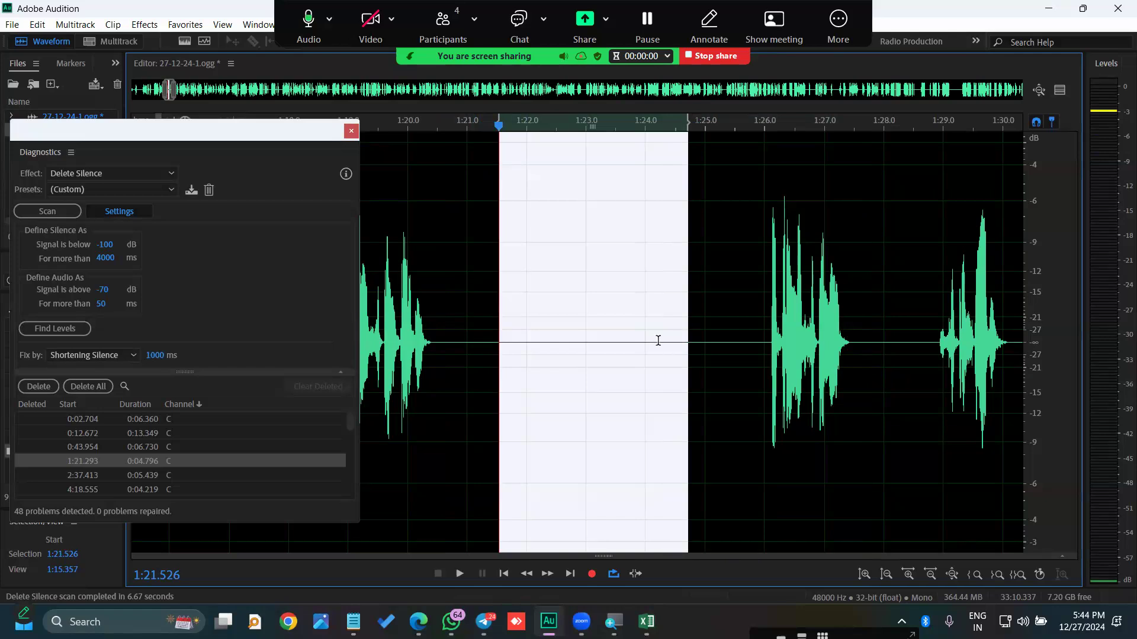
{"action": "left_click", "coordinate": [532, 347]}
{"action": "left_click_drag", "start_coordinate": [491, 335], "coordinate": [806, 332]}
{"action": "left_click", "coordinate": [663, 355]}
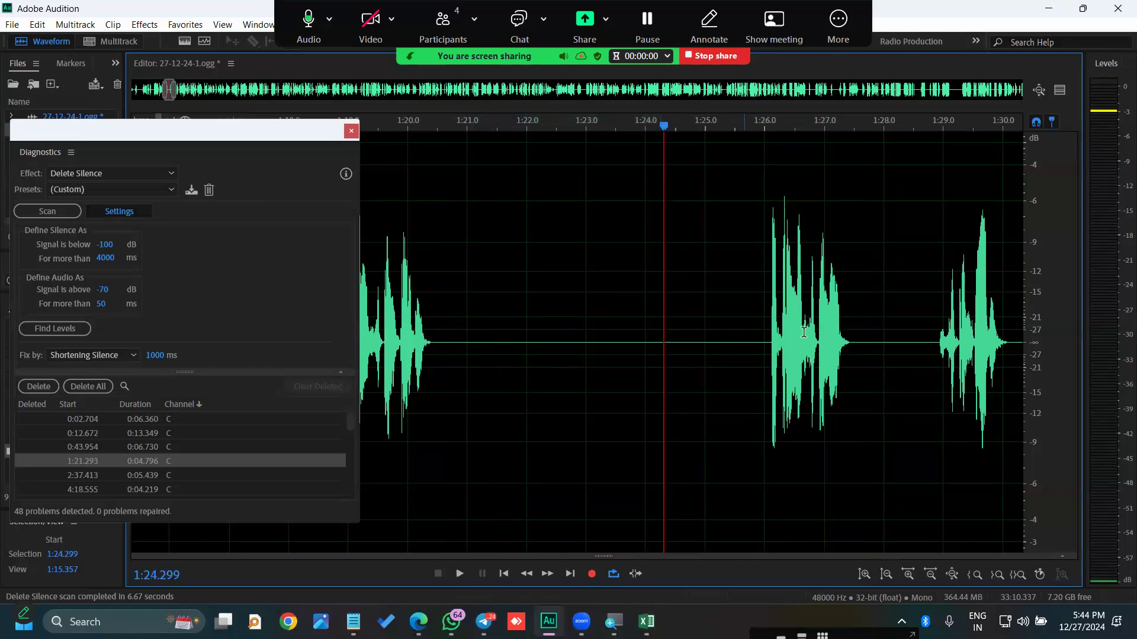
{"action": "left_click", "coordinate": [584, 377]}
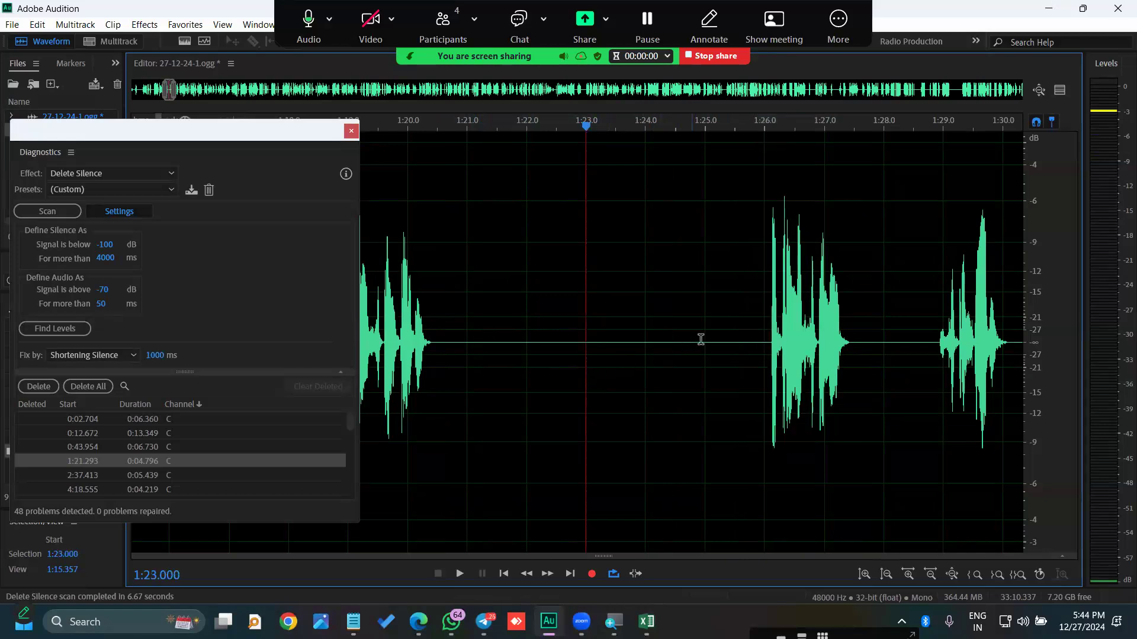
- Play back the stretch from about 1:25.4 to 1:26.4, where the silence gives way to speech, and clear the selection
{"action": "left_click_drag", "start_coordinate": [727, 337], "coordinate": [788, 338]}
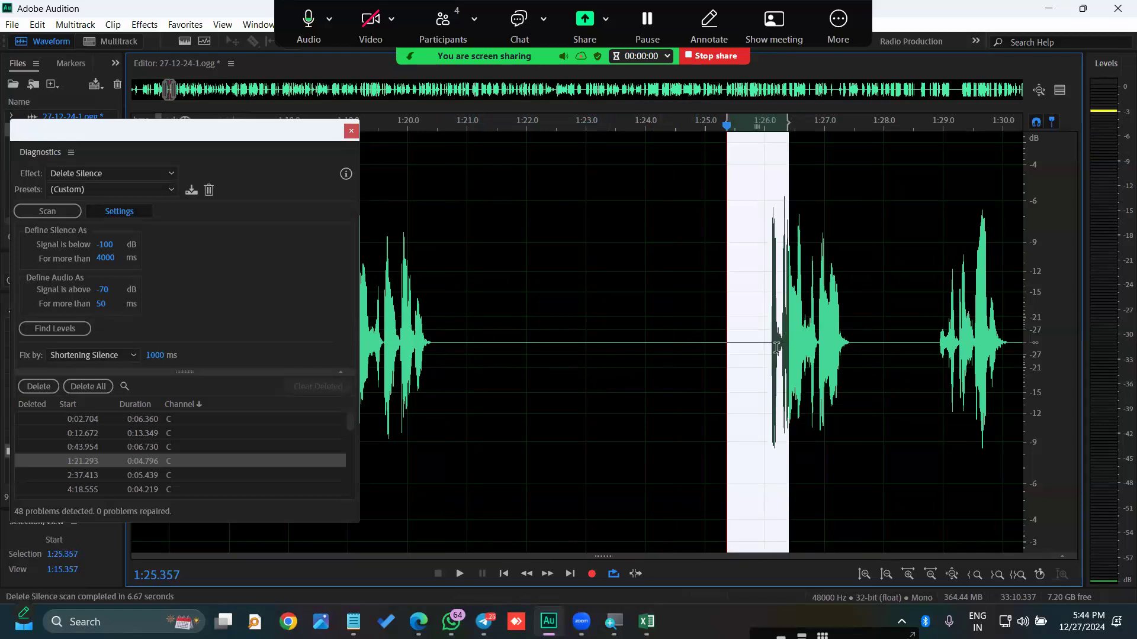
{"action": "key", "text": "space"}
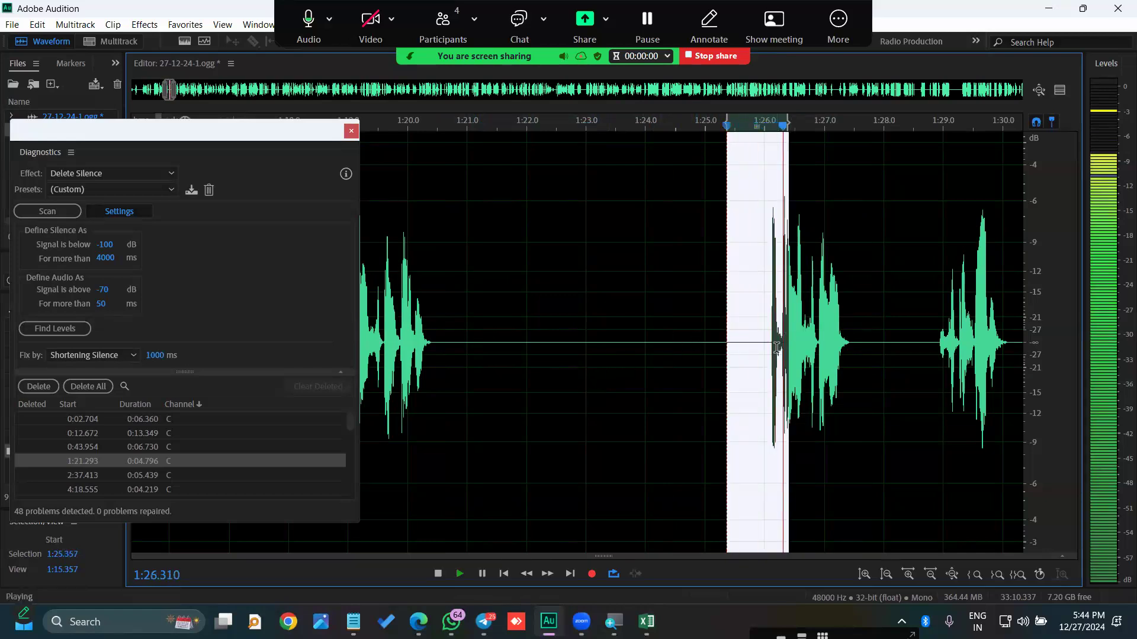
{"action": "key", "text": "space"}
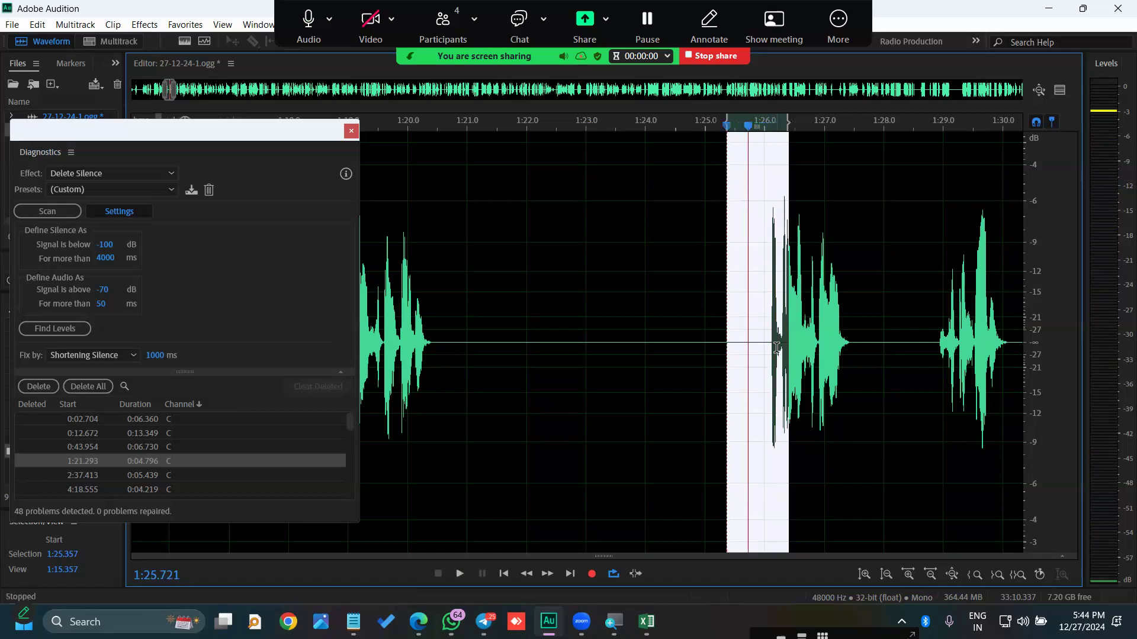
{"action": "left_click", "coordinate": [777, 348]}
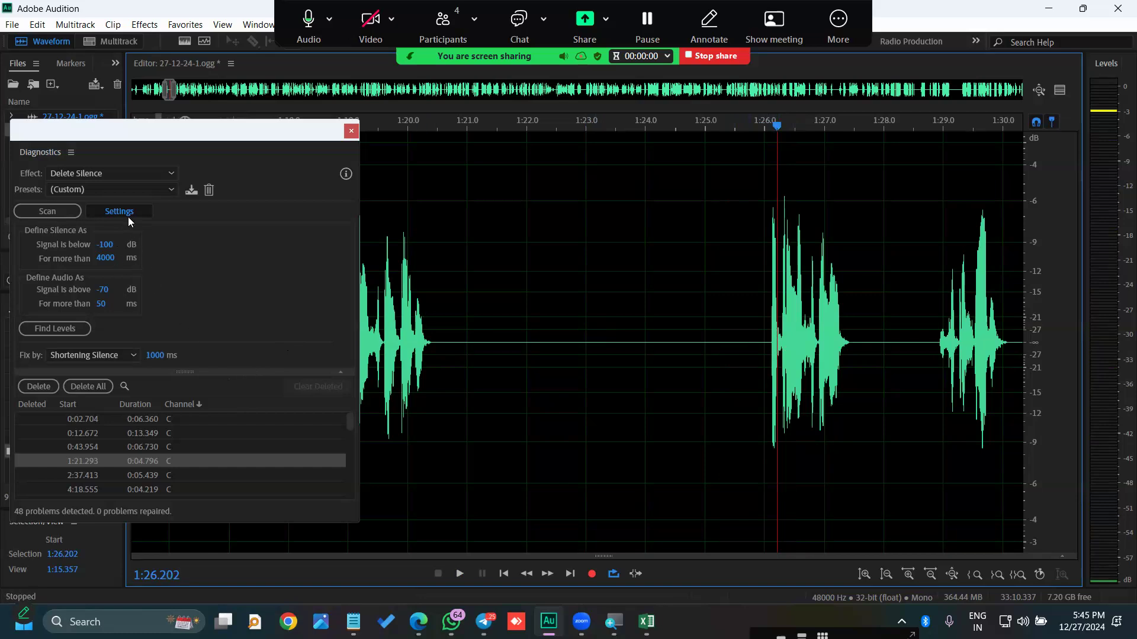
- Shift the Diagnostics window slightly and mark the silent stretch from about 1:21.4 to 1:24.8 before clearing the selection
{"action": "left_click_drag", "start_coordinate": [180, 123], "coordinate": [203, 114]}
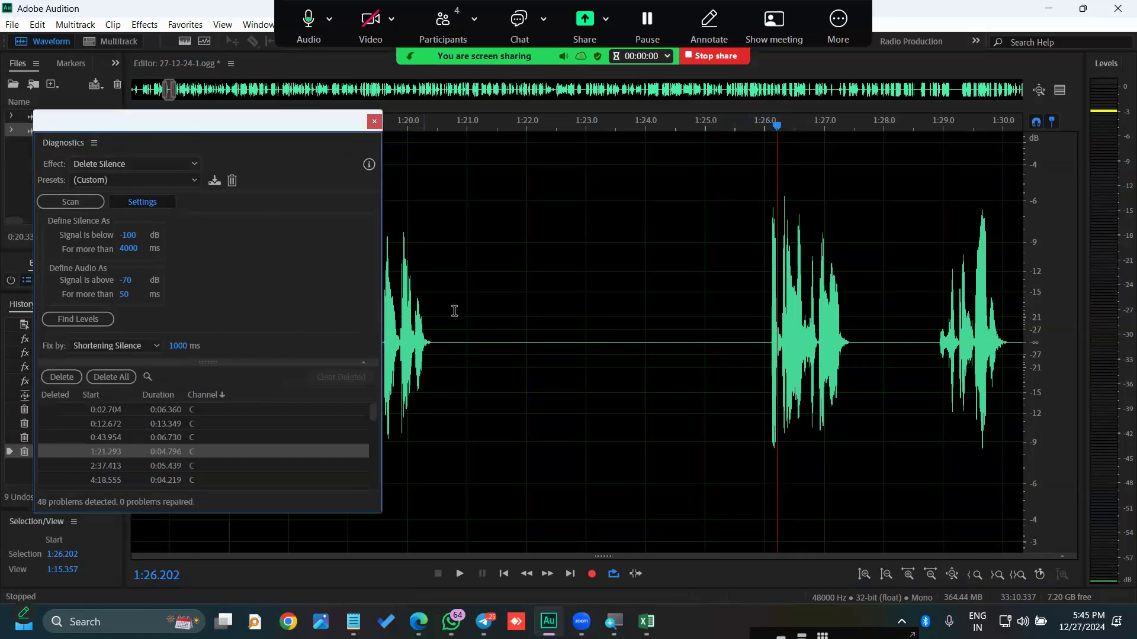
{"action": "left_click_drag", "start_coordinate": [492, 333], "coordinate": [691, 349]}
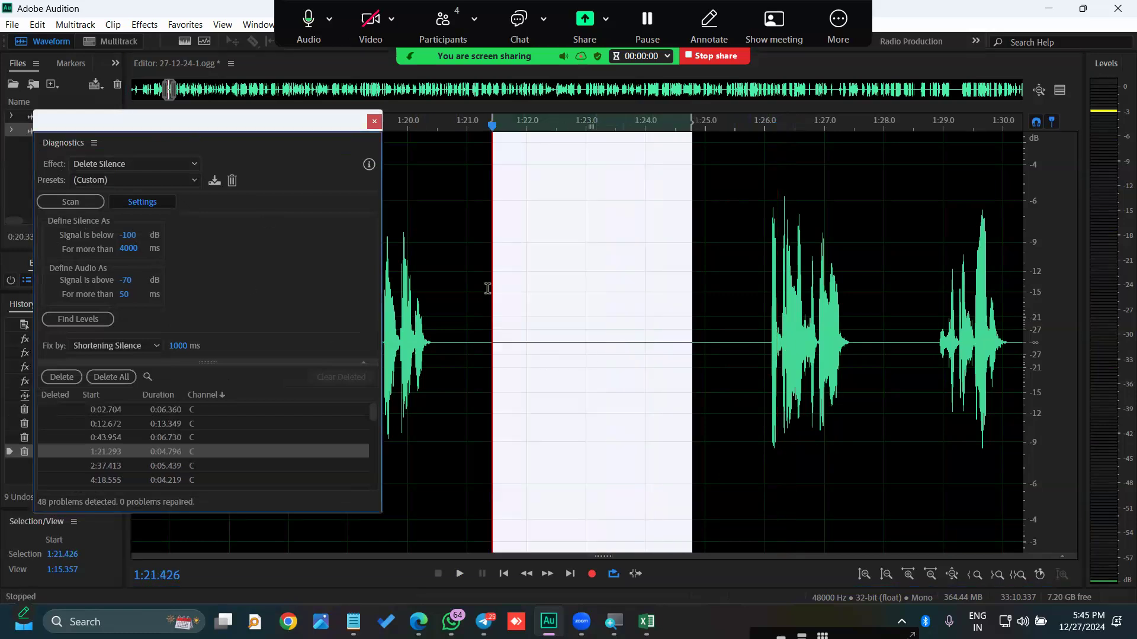
{"action": "left_click", "coordinate": [508, 285]}
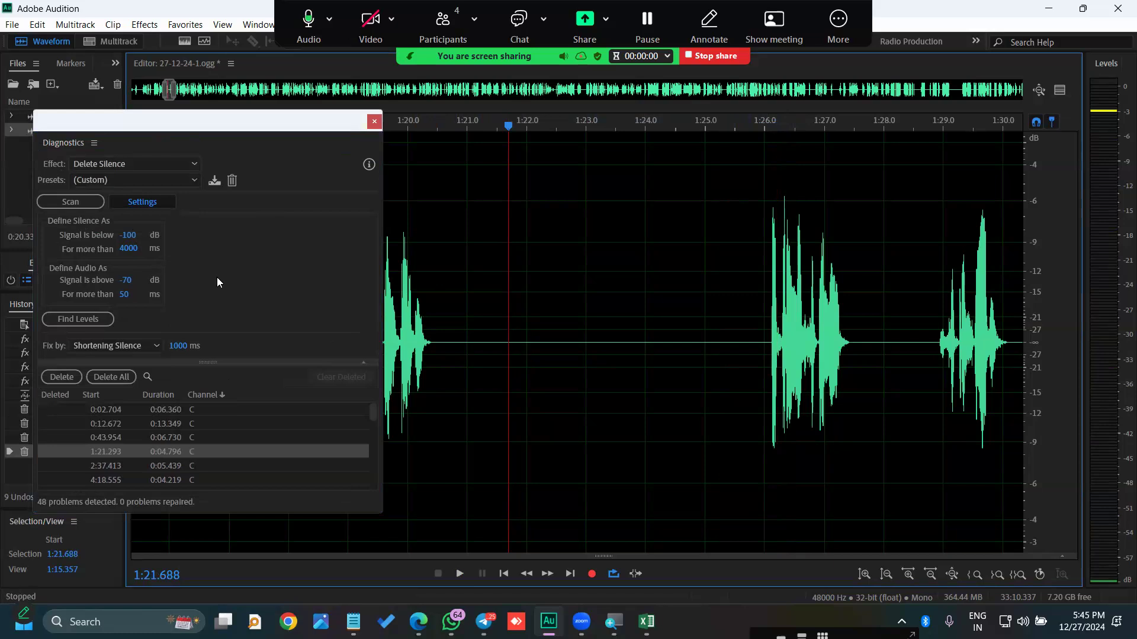
- Enlarge the list of detected silences and check the entries at 4:18.555, 0:02.704 and 1:21.293 against the waveform
{"action": "left_click_drag", "start_coordinate": [238, 364], "coordinate": [235, 300]}
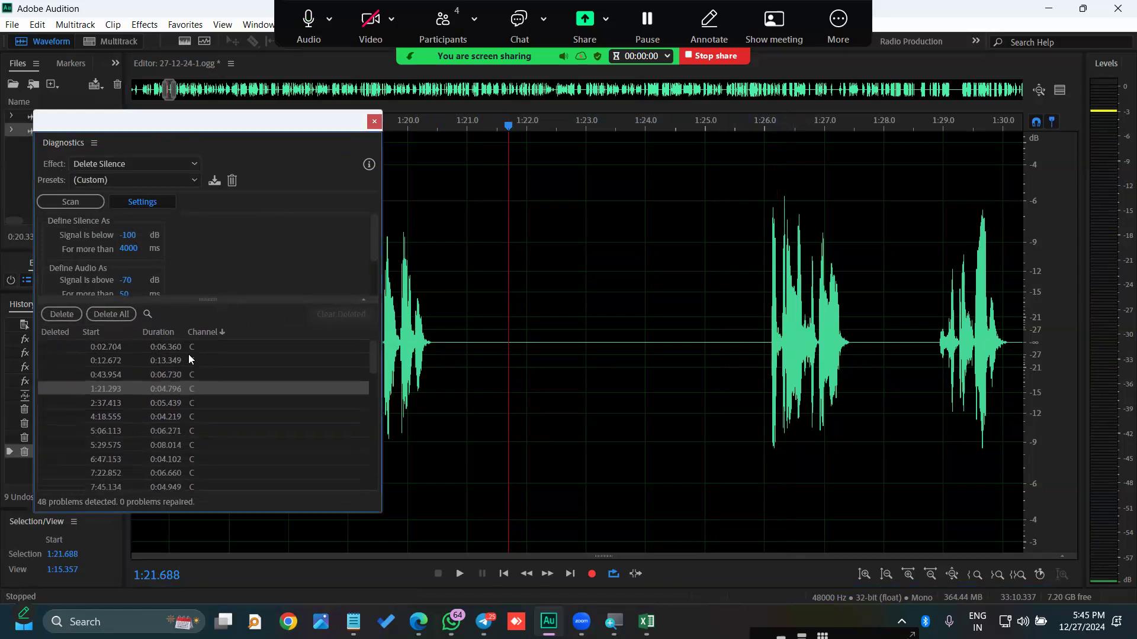
{"action": "left_click", "coordinate": [197, 414]}
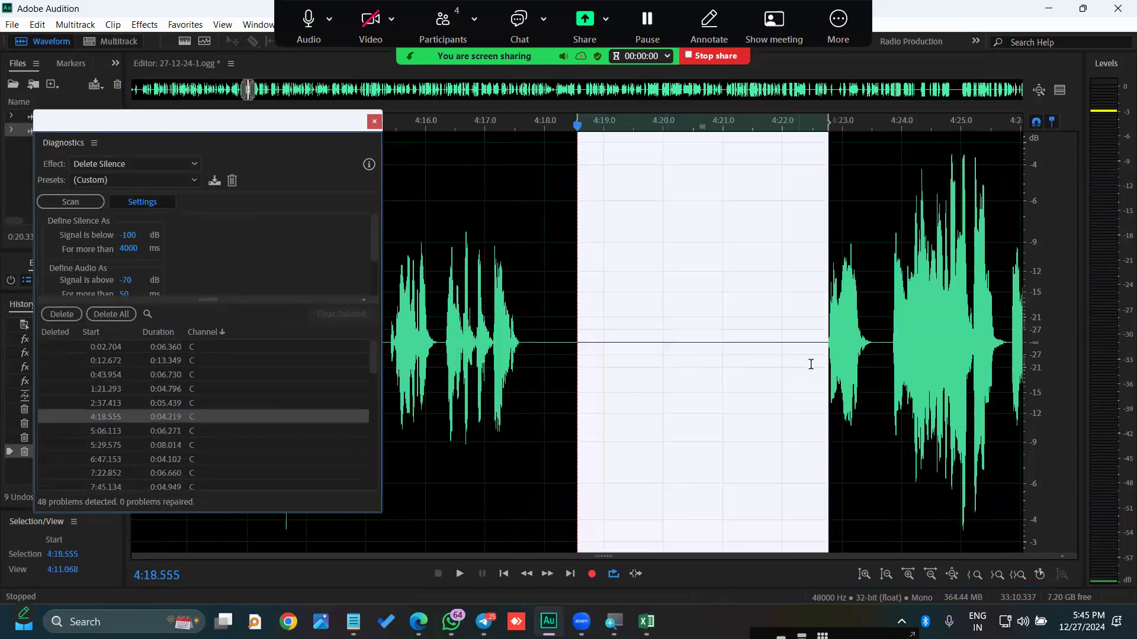
{"action": "left_click", "coordinate": [169, 350]}
{"action": "scroll", "coordinate": [565, 388], "scroll_direction": "down", "scroll_amount": 3}
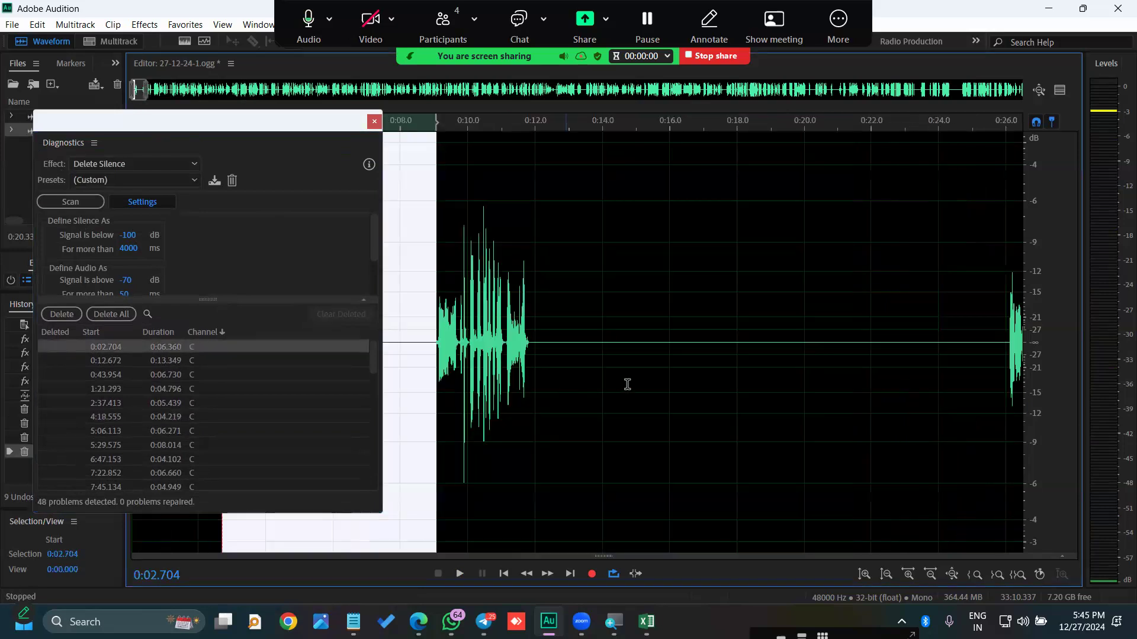
{"action": "scroll", "coordinate": [452, 396], "scroll_direction": "down", "scroll_amount": 4}
{"action": "left_click", "coordinate": [203, 386]}
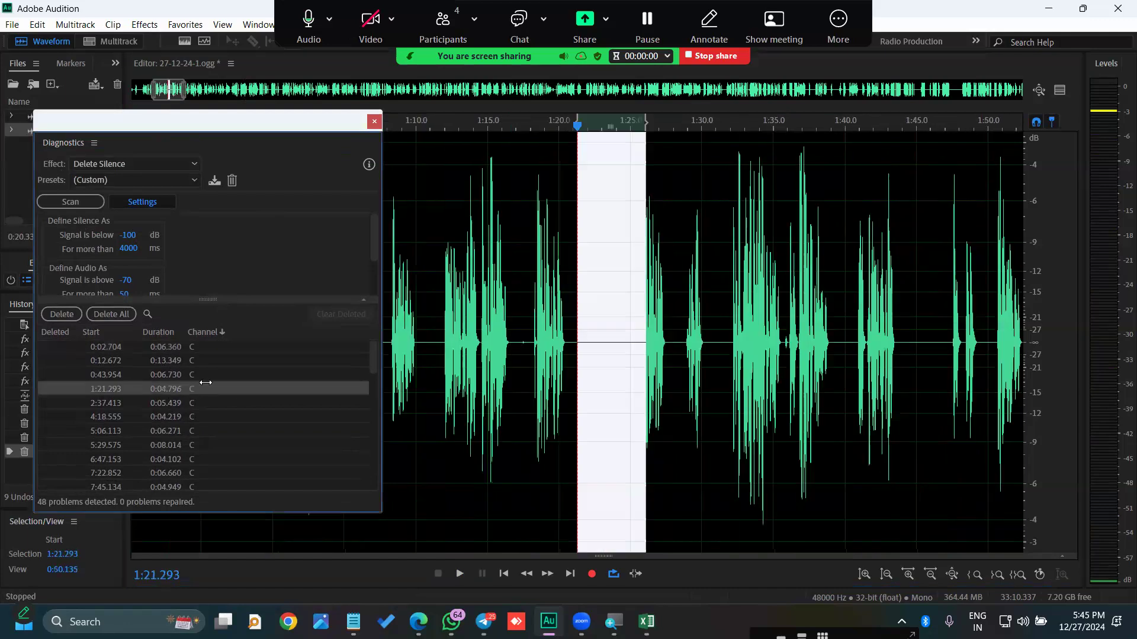
{"action": "scroll", "coordinate": [630, 345], "scroll_direction": "up", "scroll_amount": 2}
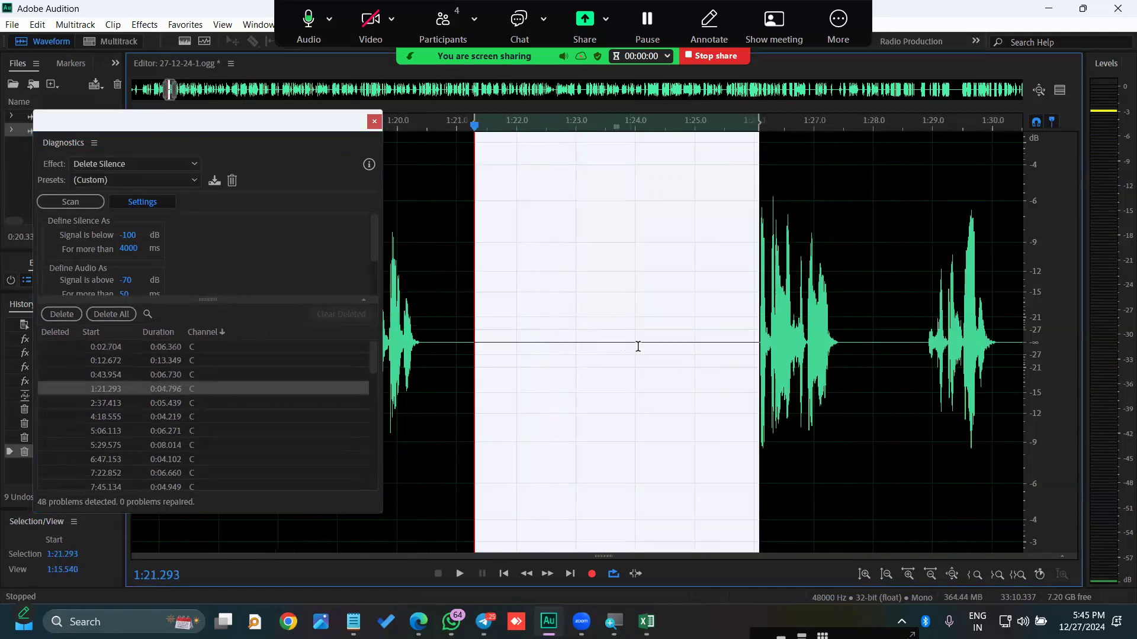
- Review the detected silences one by one from 2:37.413 to 7:22.852, and return to the first entry at 0:02.704
{"action": "left_click", "coordinate": [205, 402]}
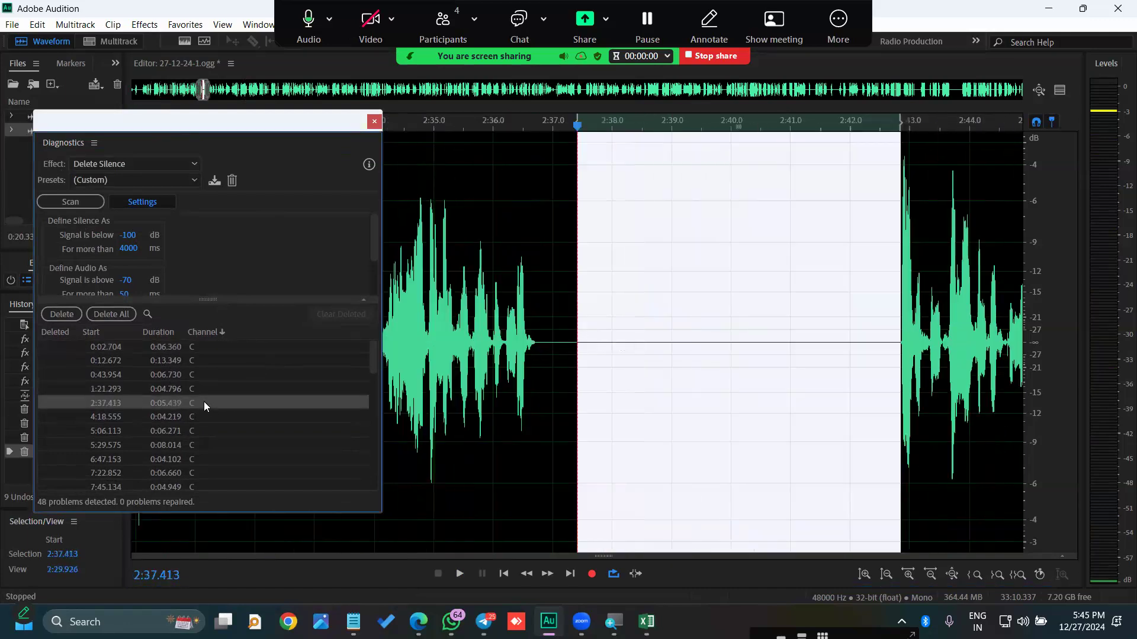
{"action": "key", "text": "Down"}
{"action": "key", "text": "Down"}
{"action": "key", "text": "Down"}
{"action": "key", "text": "Down"}
{"action": "key", "text": "Down"}
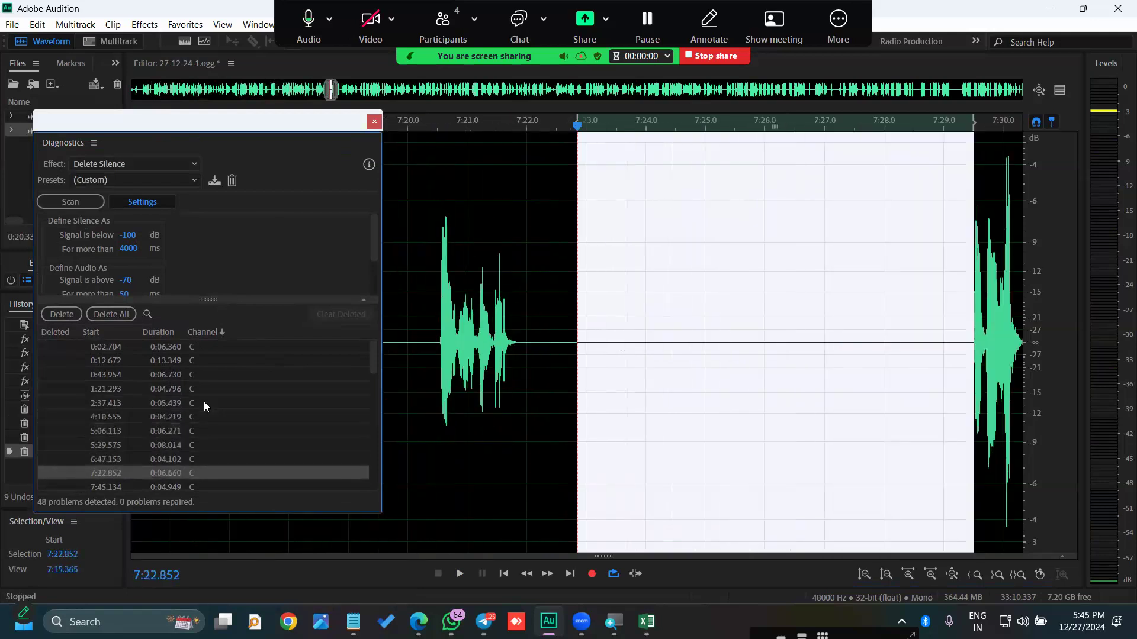
{"action": "left_click", "coordinate": [114, 352]}
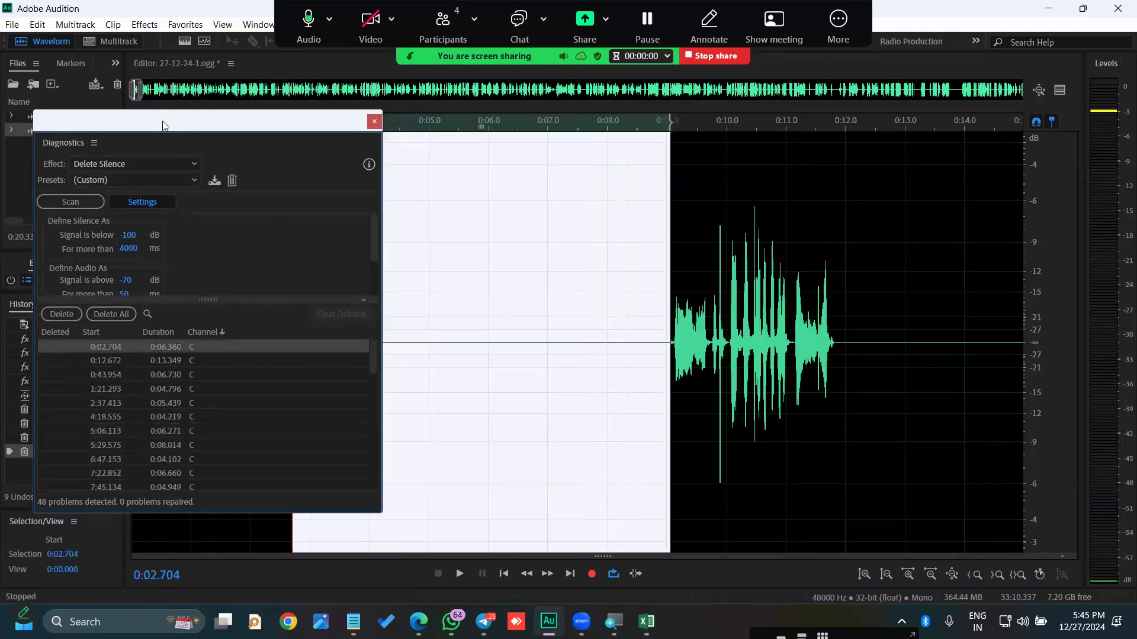
- Move the Diagnostics window partly out of the waveform's way, clear the selection, and widen the editor slightly
{"action": "left_click_drag", "start_coordinate": [163, 124], "coordinate": [59, 123]}
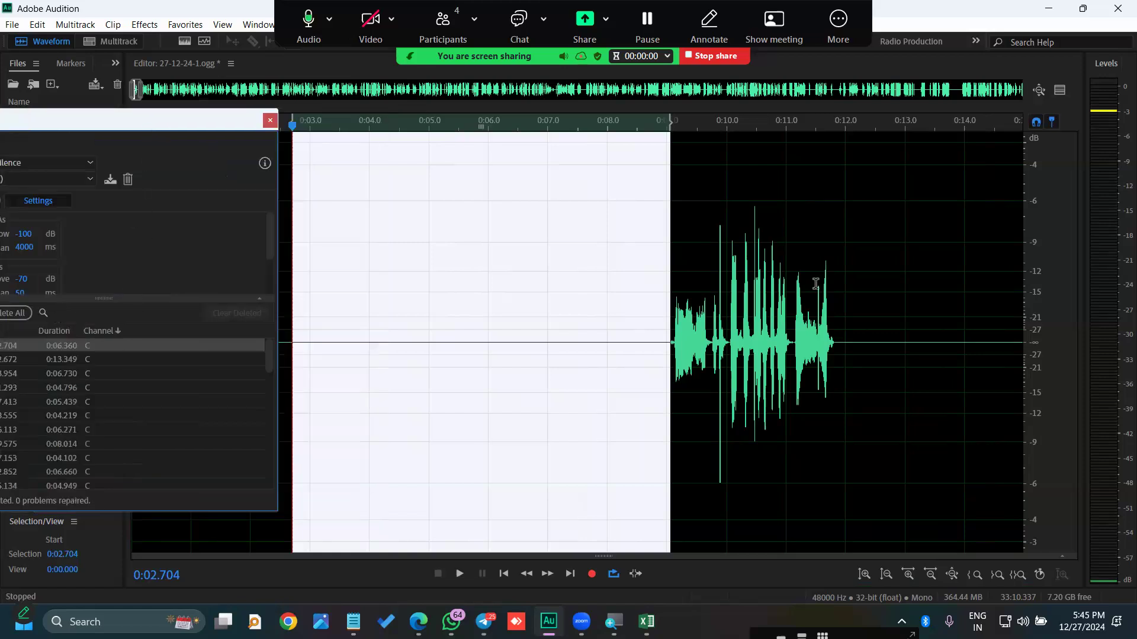
{"action": "left_click_drag", "start_coordinate": [148, 126], "coordinate": [105, 130]}
{"action": "left_click", "coordinate": [996, 331]}
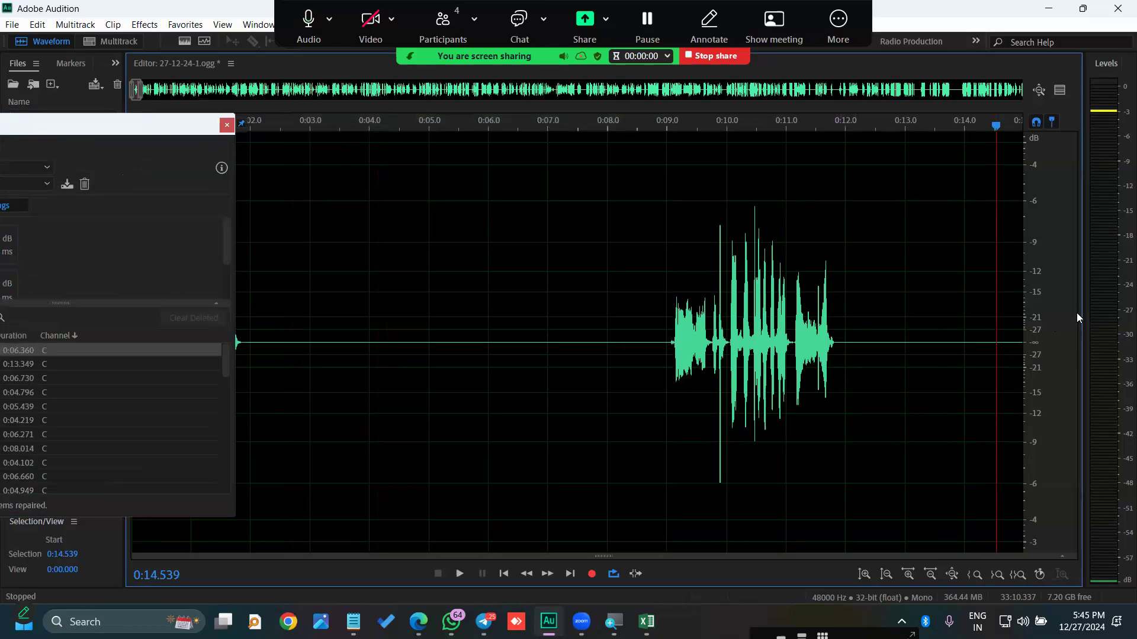
{"action": "left_click_drag", "start_coordinate": [1083, 309], "coordinate": [1100, 308]}
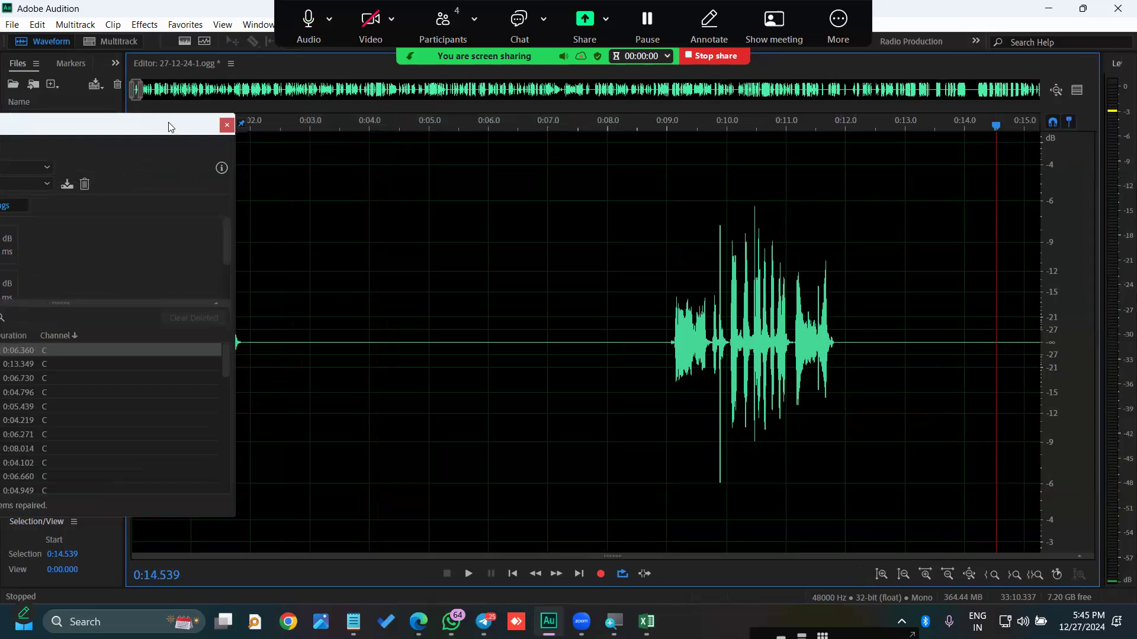
{"action": "left_click_drag", "start_coordinate": [170, 126], "coordinate": [199, 121]}
- Check the detected silences at 0:43.954 and 1:21.293 in the waveform, and return to the first entry at 0:02.704
{"action": "left_click", "coordinate": [83, 369]}
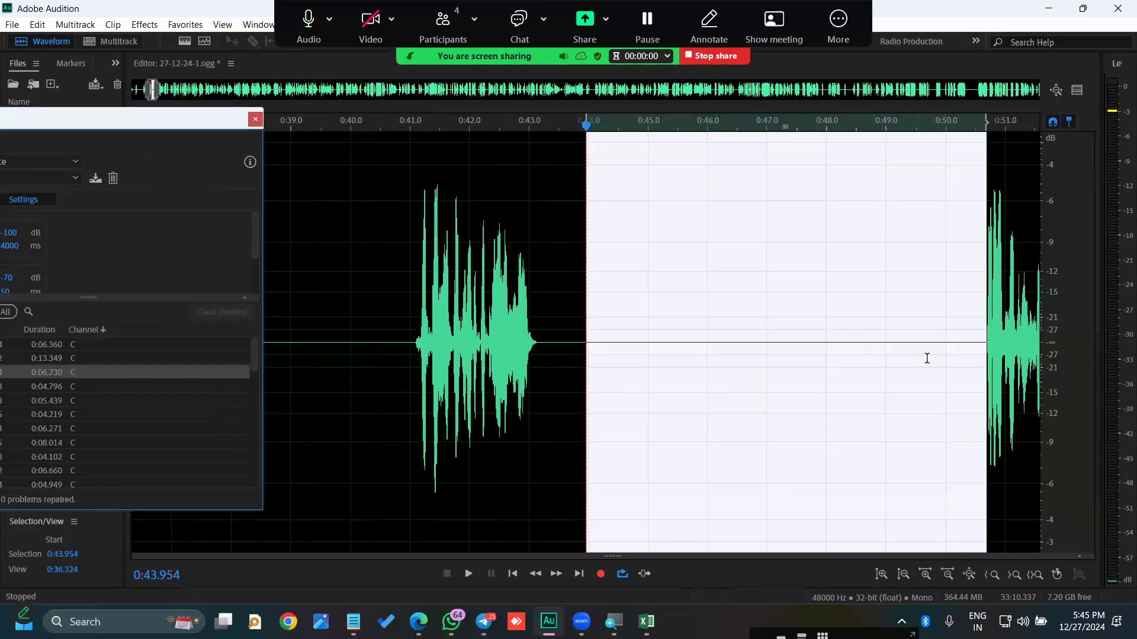
{"action": "left_click", "coordinate": [100, 388]}
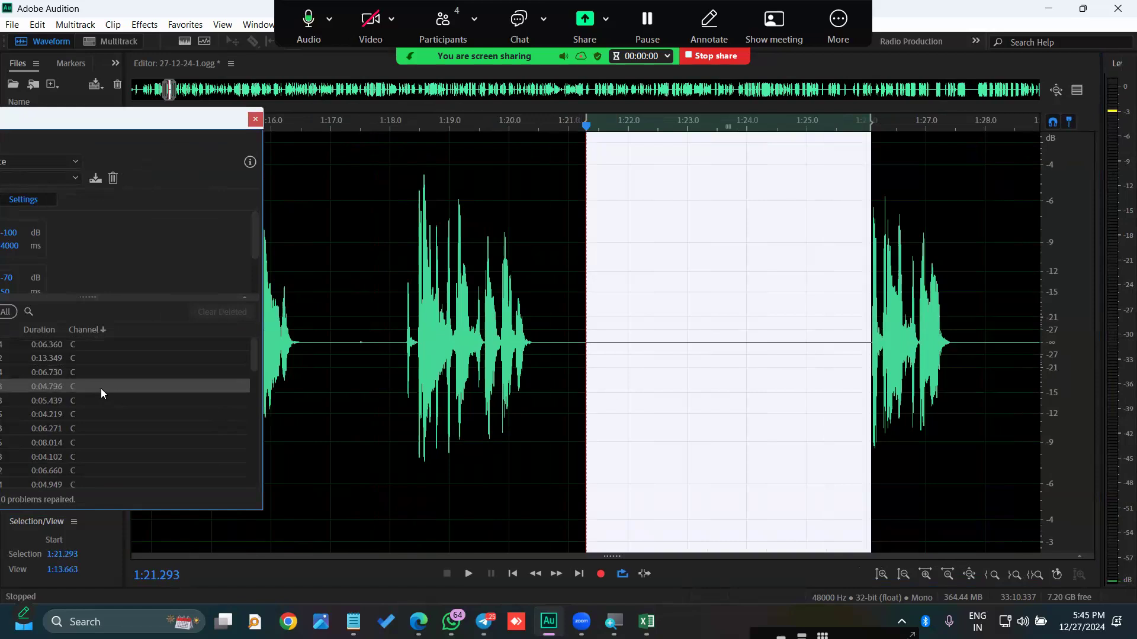
{"action": "key", "text": "Up"}
{"action": "key", "text": "Up"}
{"action": "key", "text": "Up"}
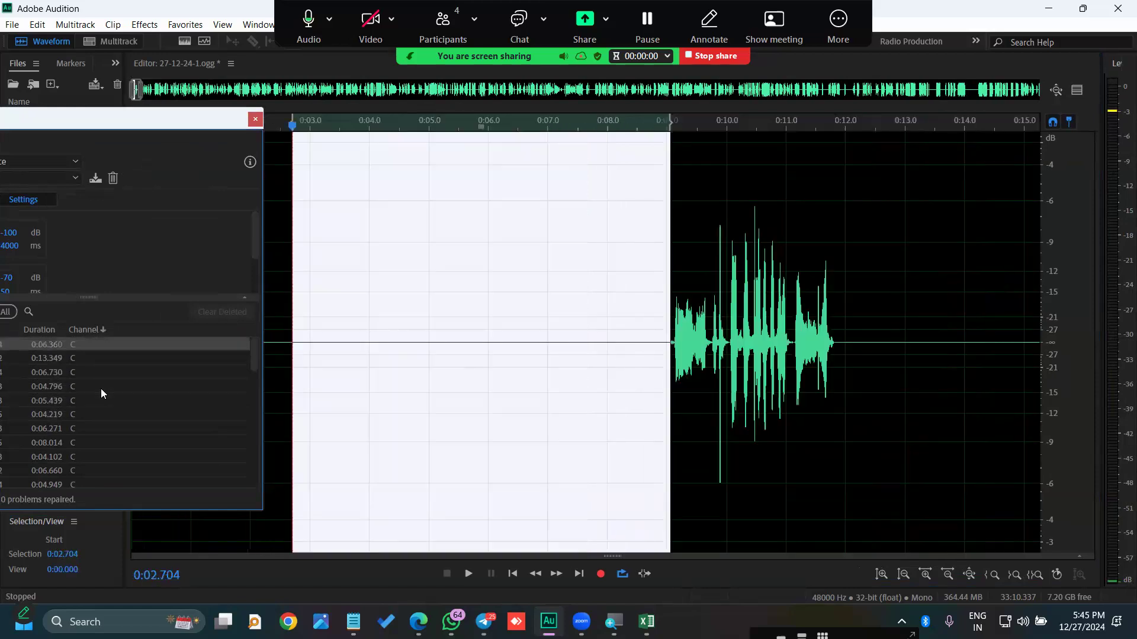
- Step through the detected silences from 0:02.704 to 32:24.050, checking each against the waveform for speech
{"action": "key", "text": "Down"}
{"action": "key", "text": "Up"}
{"action": "key", "text": "Down"}
{"action": "key", "text": "Down"}
{"action": "key", "text": "Down"}
{"action": "key", "text": "Down"}
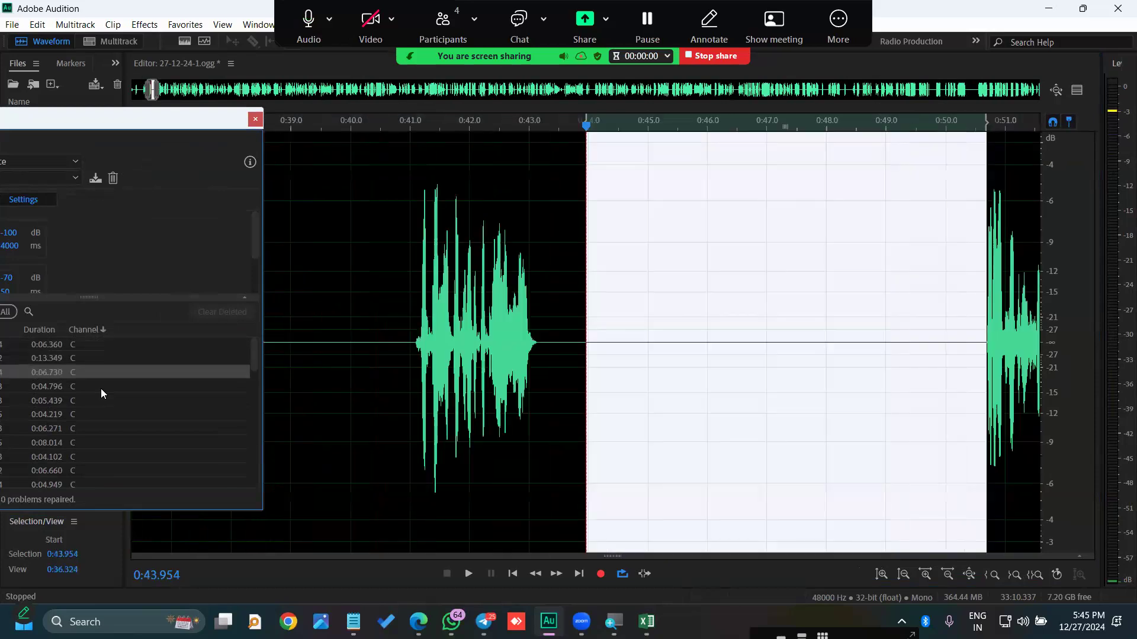
{"action": "key", "text": "Down"}
{"action": "key", "text": "Down"}
{"action": "key", "text": "Down"}
{"action": "key", "text": "Down"}
{"action": "key", "text": "Down"}
{"action": "key", "text": "Down"}
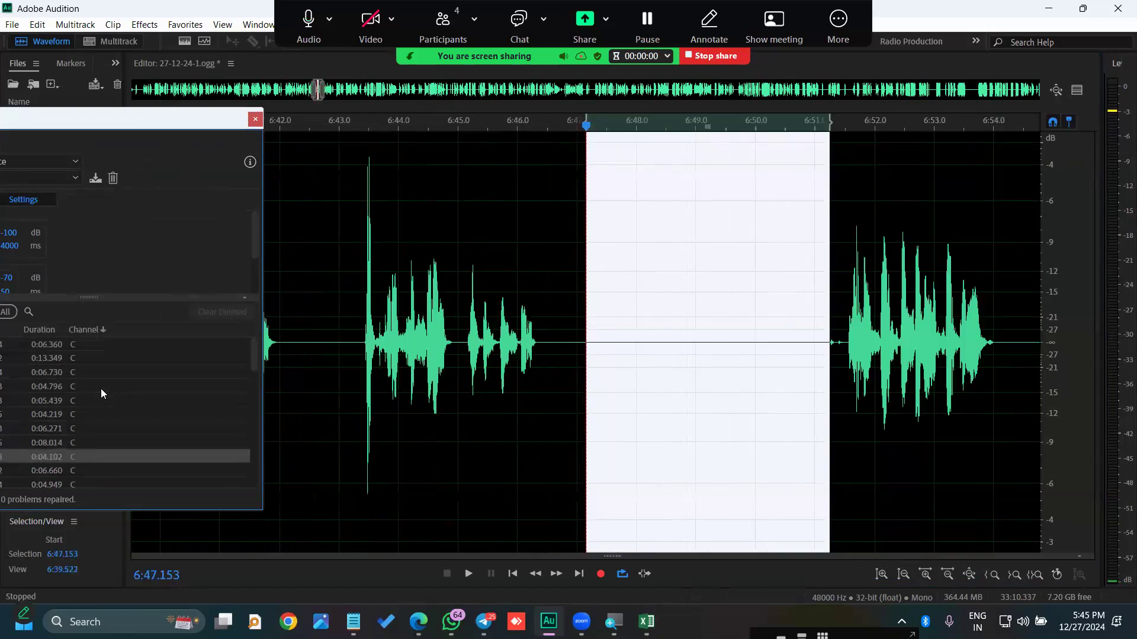
{"action": "key", "text": "Down"}
{"action": "key", "text": "Down"}
{"action": "key", "text": "Down"}
{"action": "key", "text": "Down"}
{"action": "key", "text": "Down"}
{"action": "key", "text": "Down"}
{"action": "key", "text": "Down"}
{"action": "key", "text": "Down"}
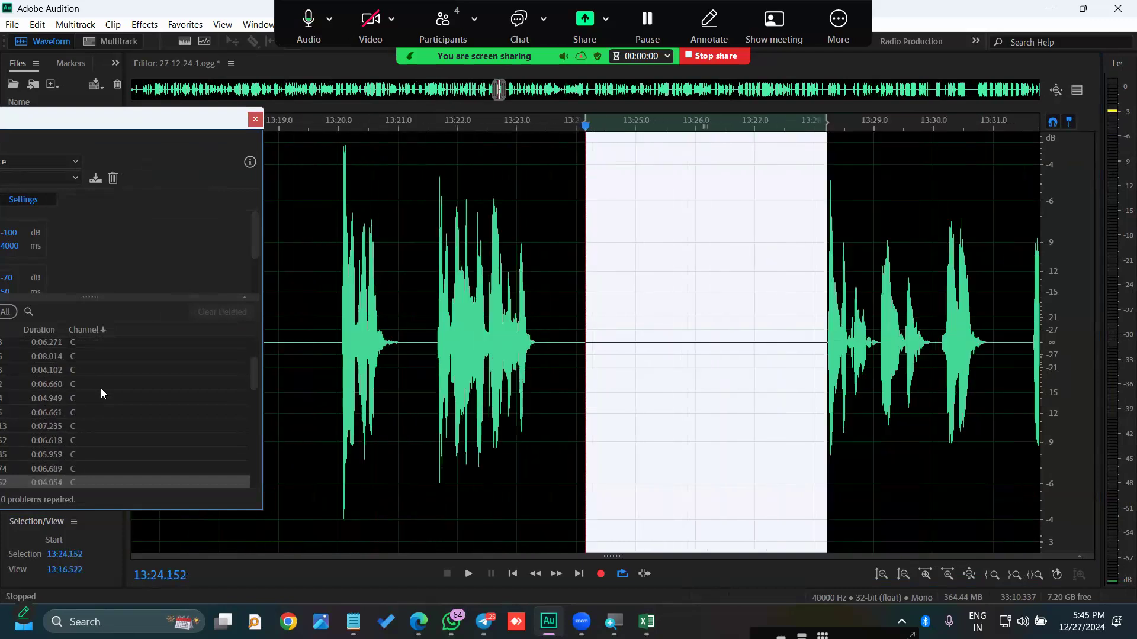
{"action": "key", "text": "Down"}
{"action": "key", "text": "Down"}
{"action": "key", "text": "Down"}
{"action": "key", "text": "Down"}
{"action": "key", "text": "Down"}
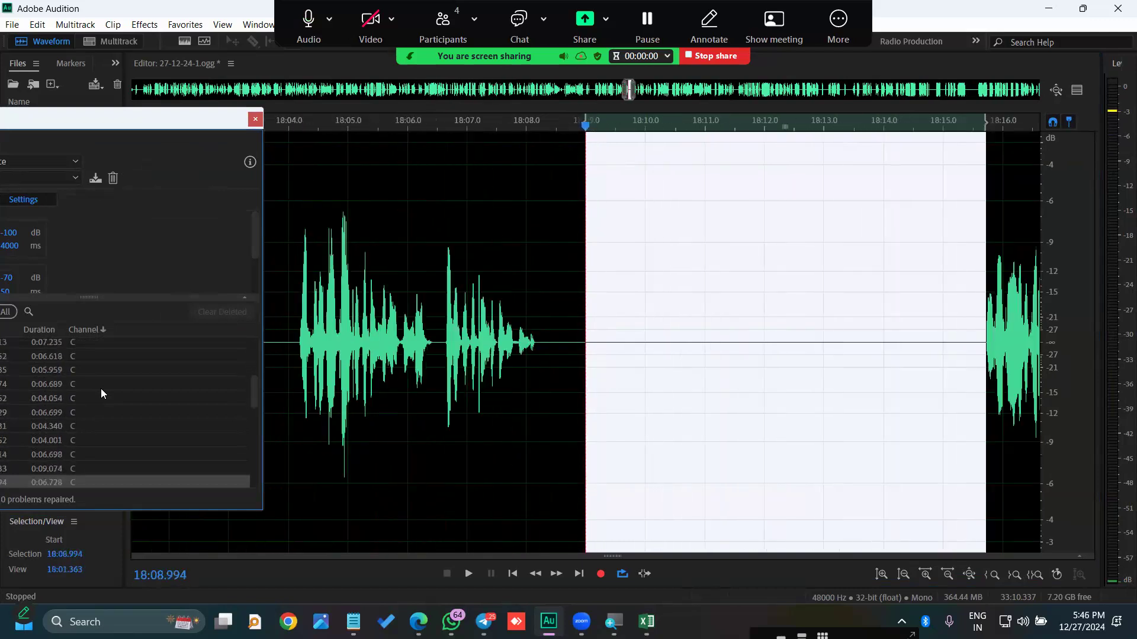
{"action": "key", "text": "Down"}
{"action": "key", "text": "Down"}
{"action": "key", "text": "Down"}
{"action": "key", "text": "Down"}
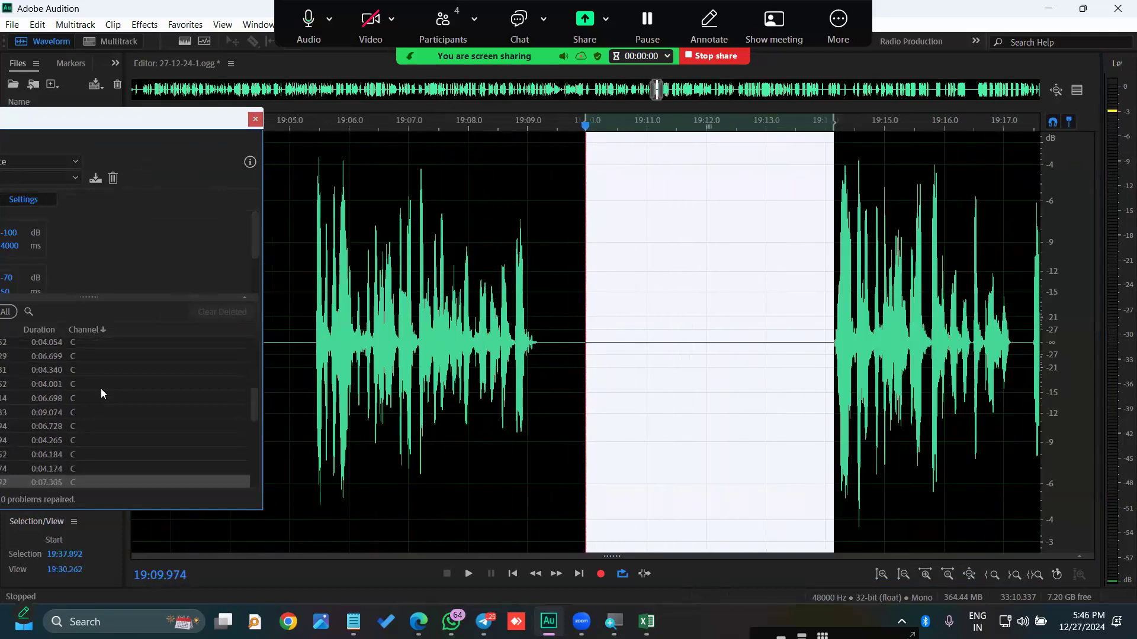
{"action": "key", "text": "Down"}
{"action": "key", "text": "Down"}
{"action": "key", "text": "Down"}
{"action": "key", "text": "Down"}
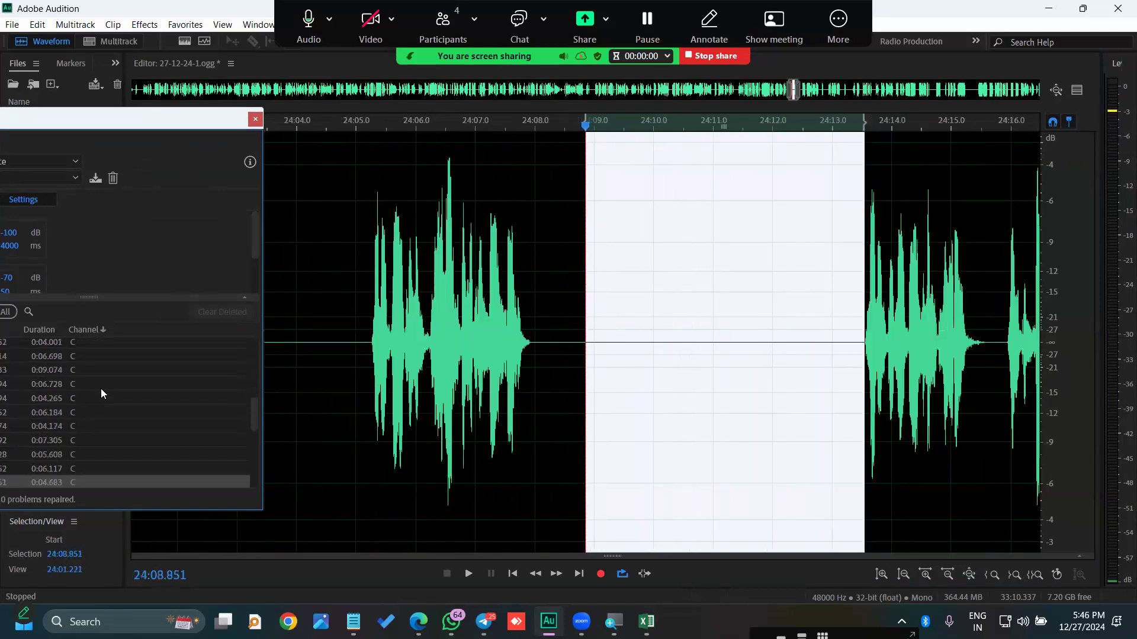
{"action": "key", "text": "Down"}
{"action": "key", "text": "Down"}
{"action": "key", "text": "Down"}
{"action": "key", "text": "Down"}
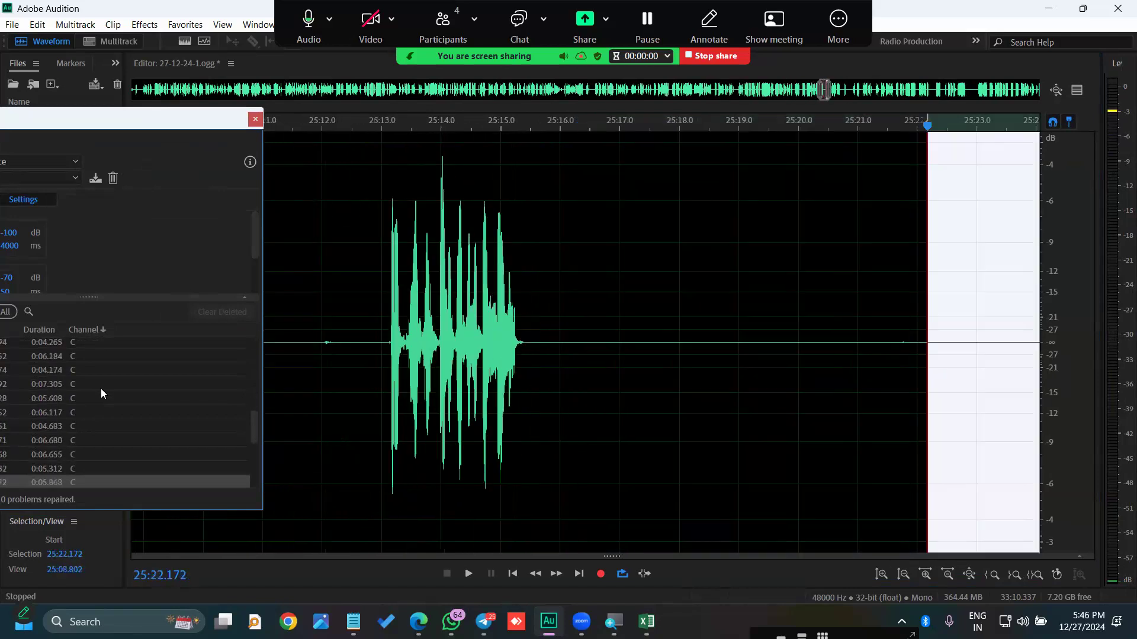
{"action": "key", "text": "Down"}
{"action": "key", "text": "Down"}
{"action": "key", "text": "Down"}
{"action": "key", "text": "Down"}
{"action": "key", "text": "Down"}
{"action": "key", "text": "Down"}
{"action": "key", "text": "Down"}
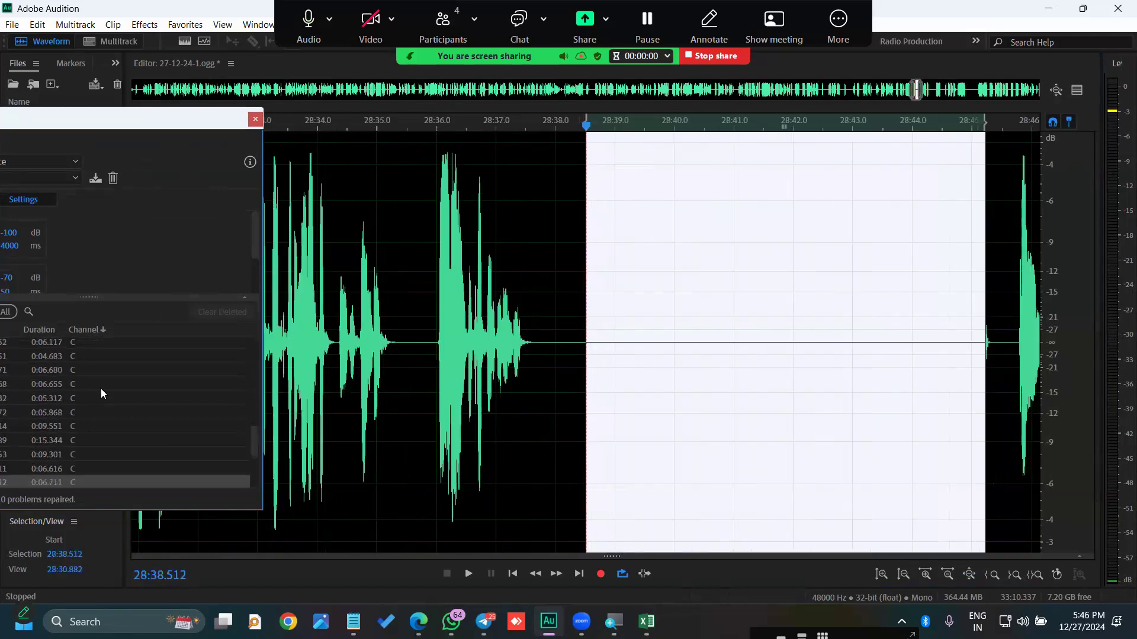
{"action": "key", "text": "Down"}
{"action": "key", "text": "Down"}
{"action": "key", "text": "Down"}
{"action": "key", "text": "Down"}
{"action": "key", "text": "Down"}
{"action": "key", "text": "Down"}
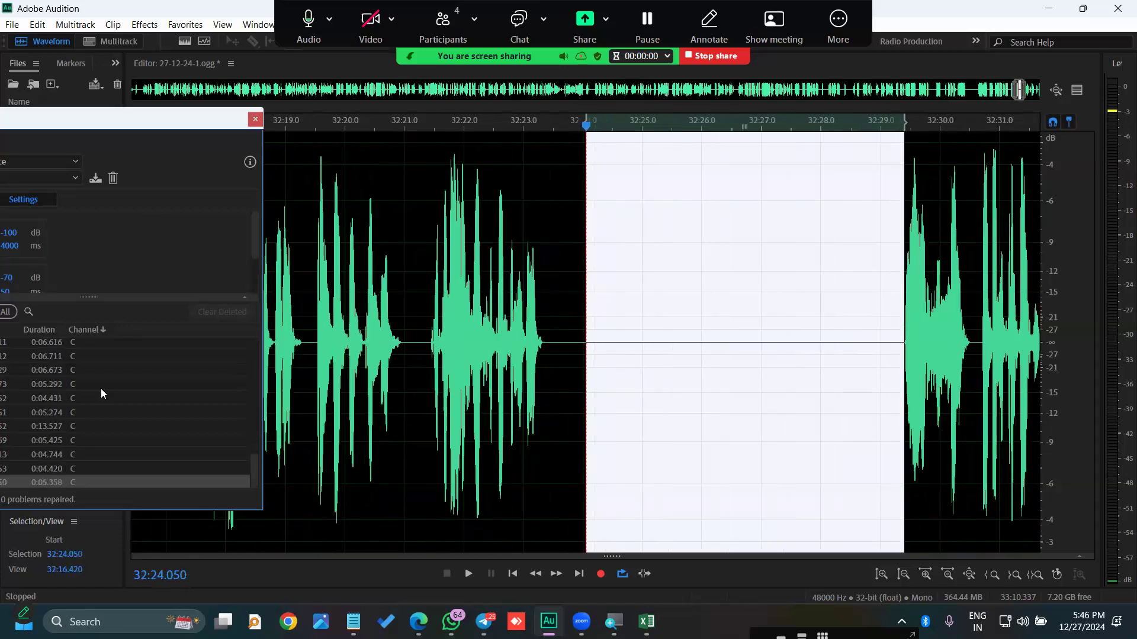
- Go back up through the detected silences to the first entry at 0:02.704
{"action": "key", "text": "Up"}
{"action": "key", "text": "Up"}
{"action": "key", "text": "Up"}
{"action": "key", "text": "Up"}
{"action": "key", "text": "Up"}
{"action": "key", "text": "Up"}
{"action": "key", "text": "Up"}
{"action": "key", "text": "Up"}
{"action": "key", "text": "Up"}
{"action": "key", "text": "Up"}
{"action": "key", "text": "Up"}
{"action": "key", "text": "Up"}
{"action": "key", "text": "Up"}
{"action": "key", "text": "Up"}
{"action": "key", "text": "Up"}
{"action": "key", "text": "Up"}
{"action": "key", "text": "Up"}
{"action": "key", "text": "Up"}
{"action": "key", "text": "Up"}
{"action": "key", "text": "Up"}
{"action": "key", "text": "Up"}
{"action": "key", "text": "Up"}
{"action": "key", "text": "Up"}
{"action": "key", "text": "Up"}
{"action": "key", "text": "Up"}
{"action": "key", "text": "Up"}
{"action": "key", "text": "Up"}
{"action": "key", "text": "Up"}
{"action": "key", "text": "Up"}
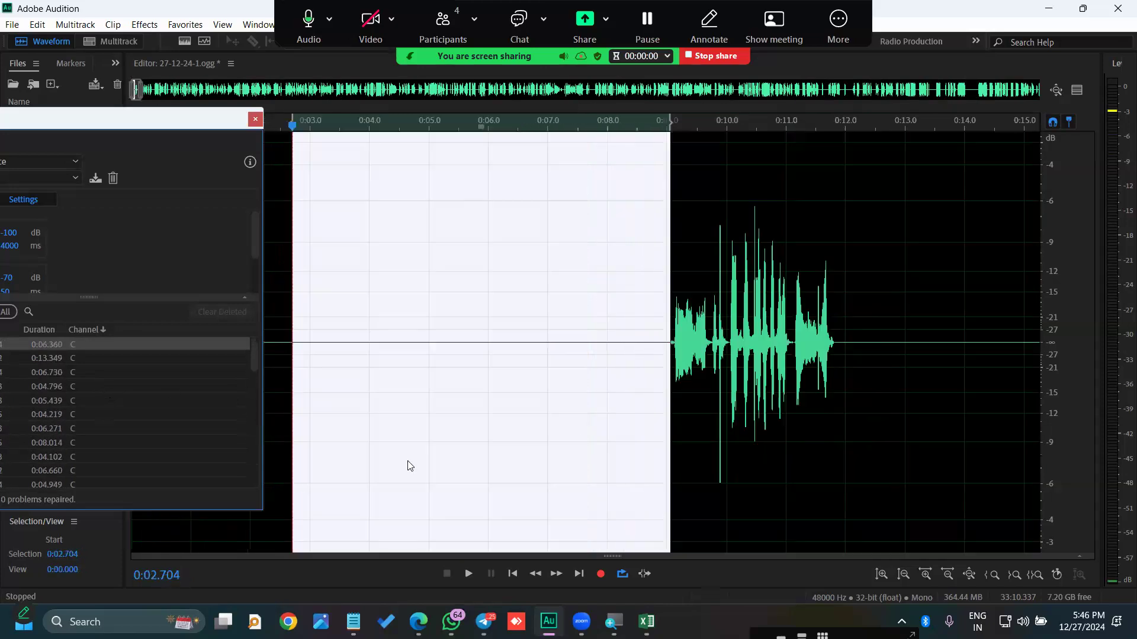
- Mark the spoken passage from 0:08.283 to about 0:13.2 in the waveform
{"action": "left_click", "coordinate": [602, 437]}
{"action": "left_click", "coordinate": [624, 380]}
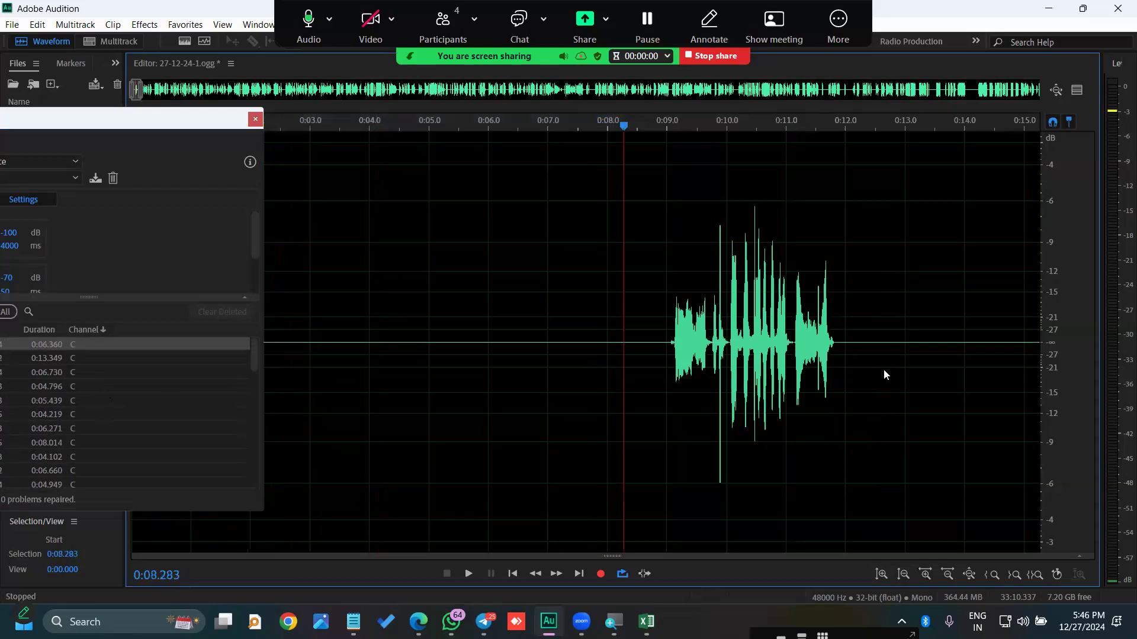
{"action": "left_click_drag", "start_coordinate": [883, 371], "coordinate": [917, 369]}
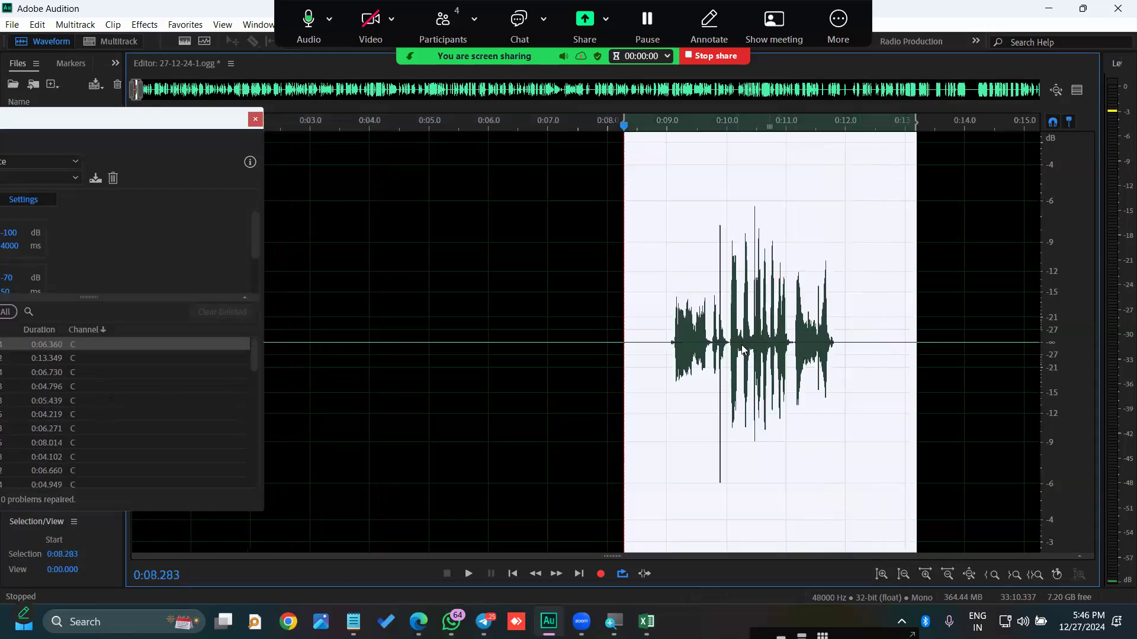
- Review the detected silences again from the second entry at 0:12.672 down to the one at 21:11.028
{"action": "left_click", "coordinate": [83, 359]}
{"action": "key", "text": "Down"}
{"action": "key", "text": "Down"}
{"action": "key", "text": "Down"}
{"action": "key", "text": "Down"}
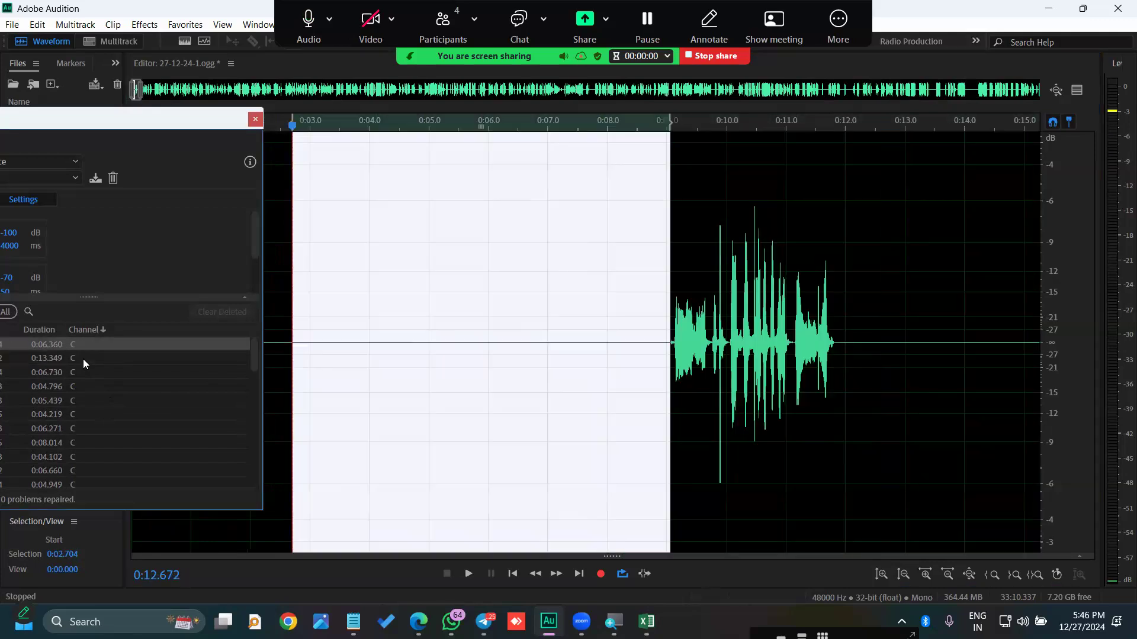
{"action": "key", "text": "Down"}
{"action": "key", "text": "Down"}
{"action": "key", "text": "Down"}
{"action": "key", "text": "Down"}
{"action": "key", "text": "Down"}
{"action": "key", "text": "Down"}
{"action": "key", "text": "Down"}
{"action": "key", "text": "Down"}
{"action": "key", "text": "Down"}
{"action": "key", "text": "Down"}
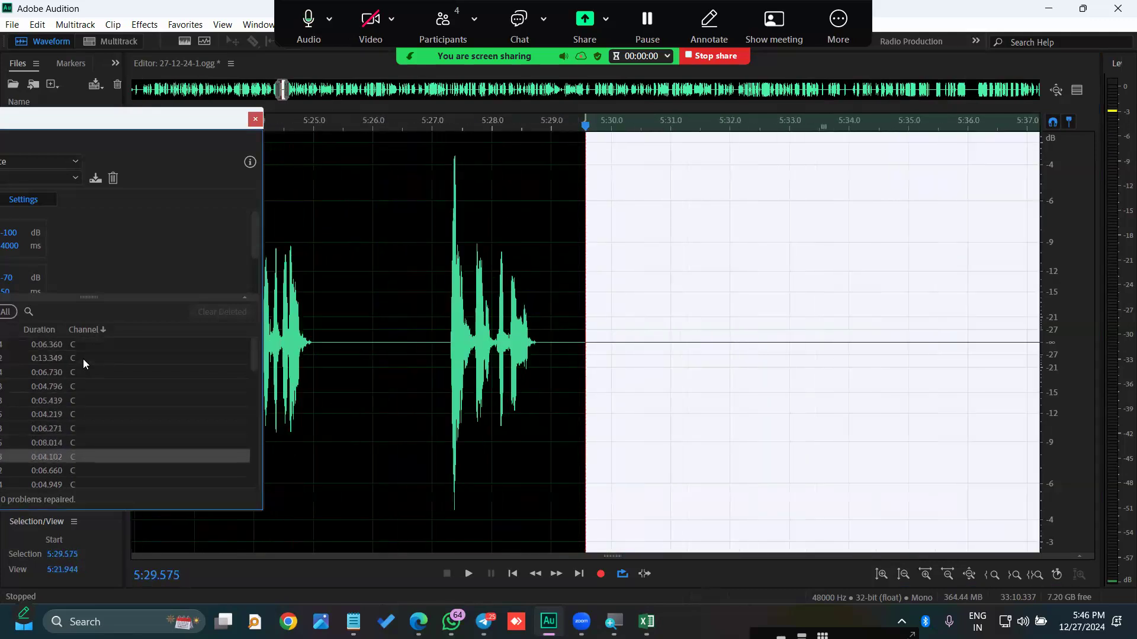
{"action": "key", "text": "Down"}
{"action": "key", "text": "Down"}
{"action": "key", "text": "Down"}
{"action": "key", "text": "Down"}
{"action": "key", "text": "Down"}
{"action": "key", "text": "Down"}
{"action": "key", "text": "Down"}
{"action": "key", "text": "Down"}
{"action": "key", "text": "Down"}
{"action": "key", "text": "Down"}
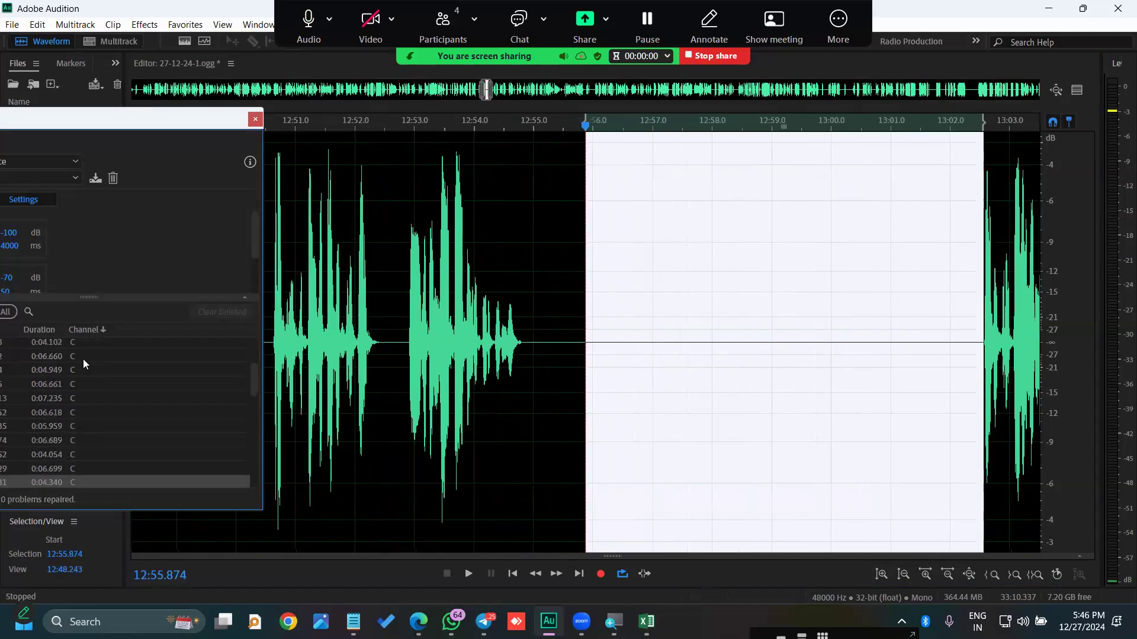
{"action": "key", "text": "Down"}
{"action": "key", "text": "Down"}
{"action": "key", "text": "Down"}
{"action": "key", "text": "Down"}
{"action": "key", "text": "Down"}
{"action": "key", "text": "Down"}
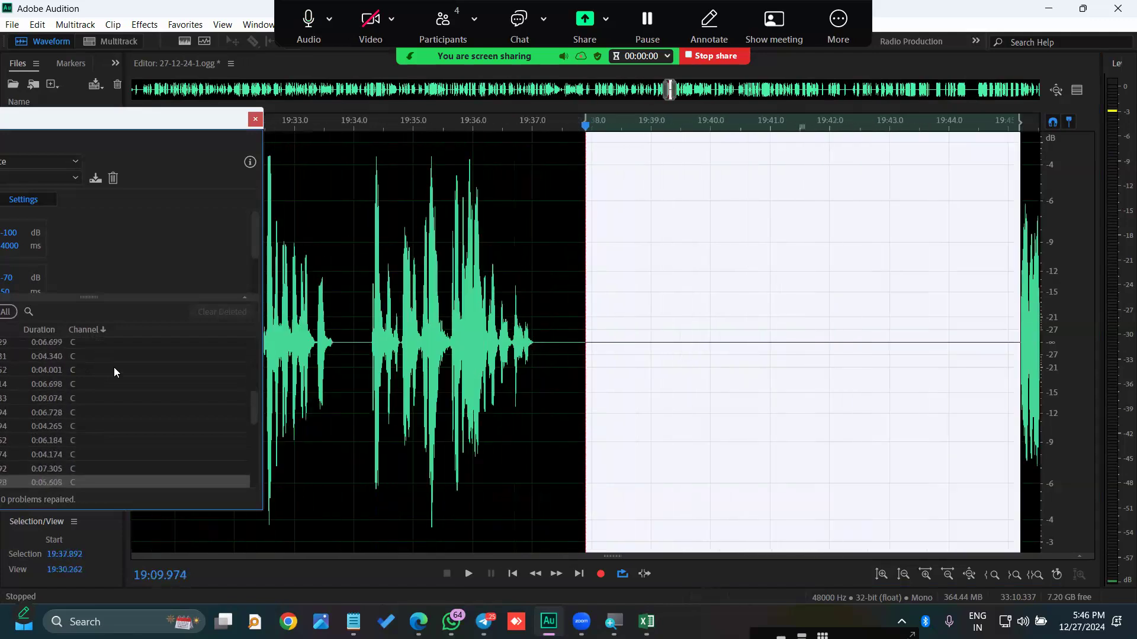
- Bring the Diagnostics window fully into view, check its Fix by setting, and enlarge the list of silences again
{"action": "left_click_drag", "start_coordinate": [222, 124], "coordinate": [441, 117]}
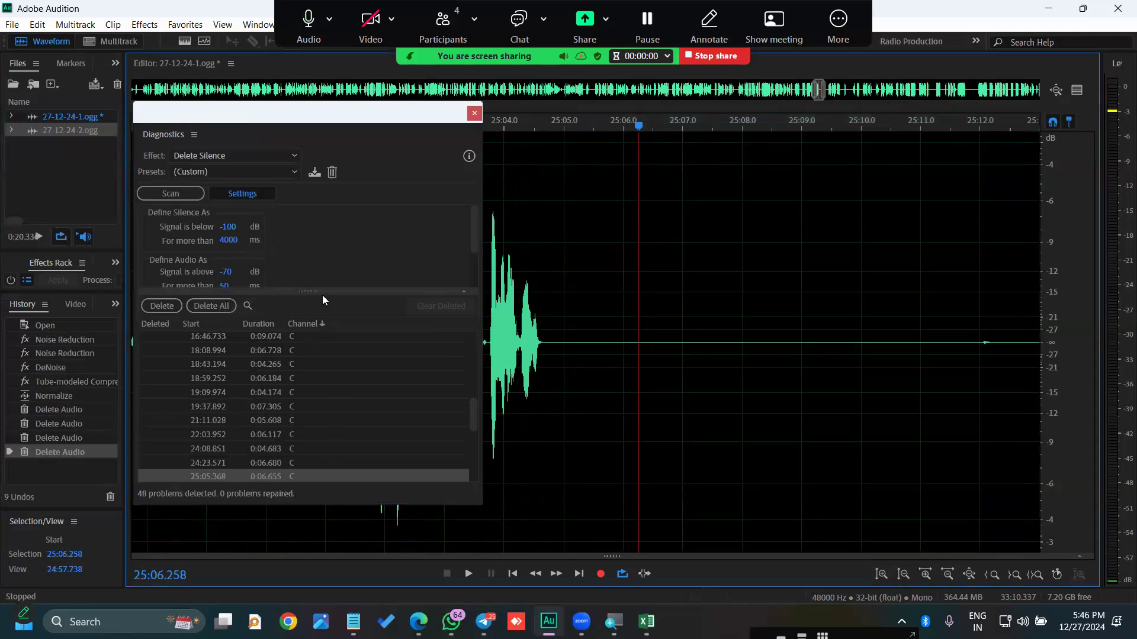
{"action": "left_click_drag", "start_coordinate": [322, 292], "coordinate": [323, 391]}
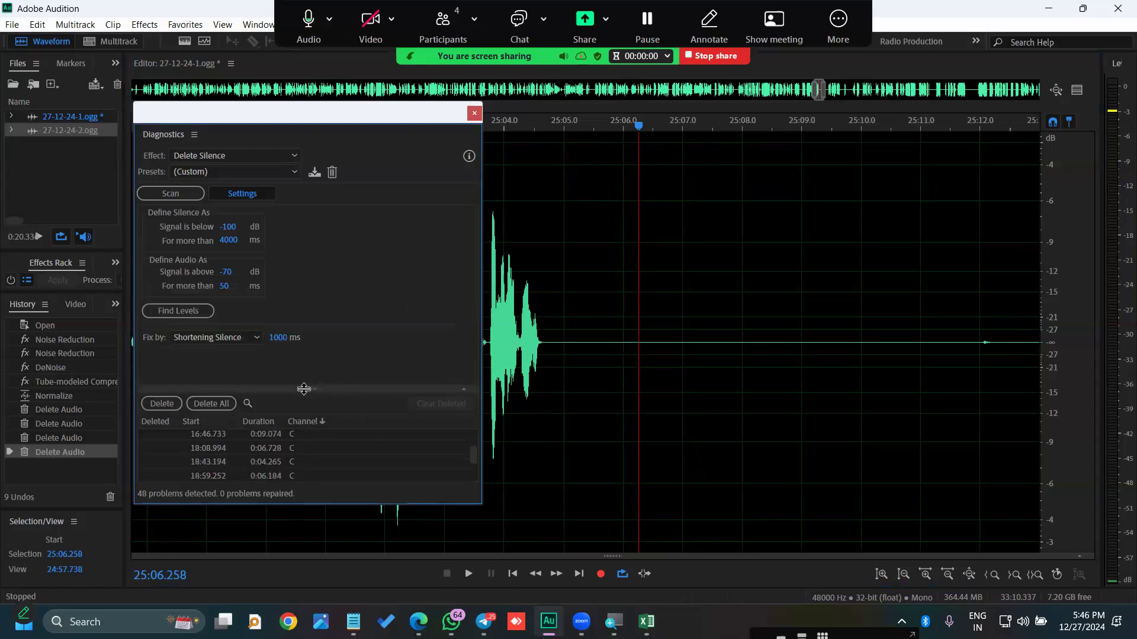
{"action": "left_click_drag", "start_coordinate": [304, 389], "coordinate": [304, 288]}
- Check the detected silences from 18:08.994 to 25:05.368, and apply the Shortening Silence fix of 1000 ms to all detected silences
{"action": "left_click", "coordinate": [261, 346]}
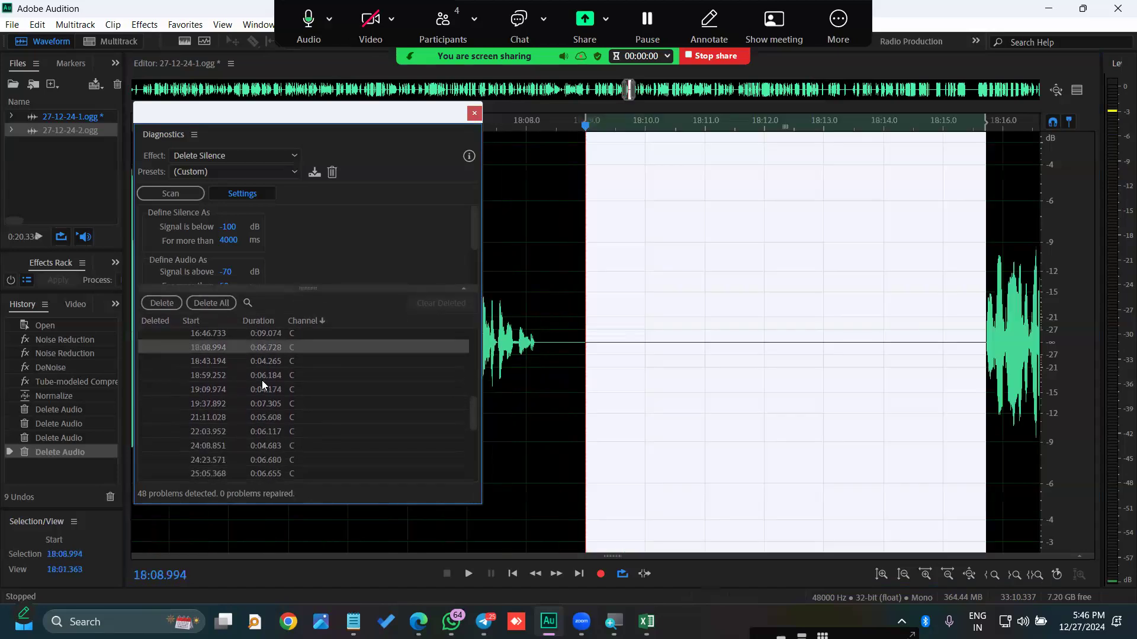
{"action": "left_click", "coordinate": [261, 380]}
{"action": "key", "text": "Down"}
{"action": "key", "text": "Down"}
{"action": "key", "text": "Down"}
{"action": "key", "text": "Down"}
{"action": "key", "text": "Down"}
{"action": "key", "text": "Down"}
{"action": "key", "text": "Down"}
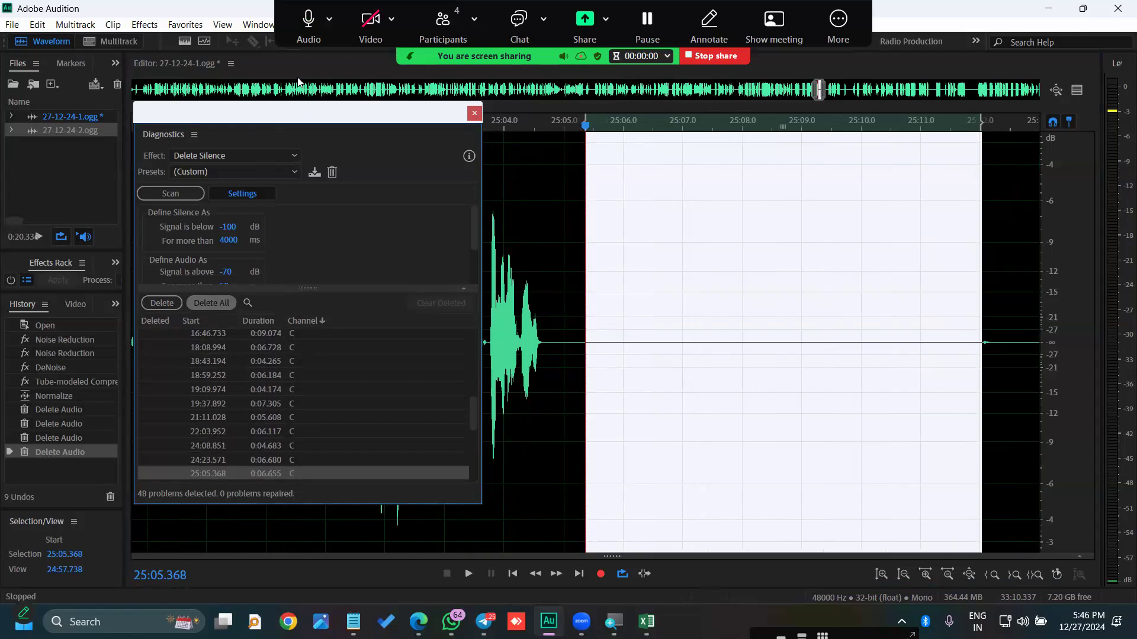
- Mute the meeting microphone while the silences are processed, and turn it back on
{"action": "left_click", "coordinate": [309, 23]}
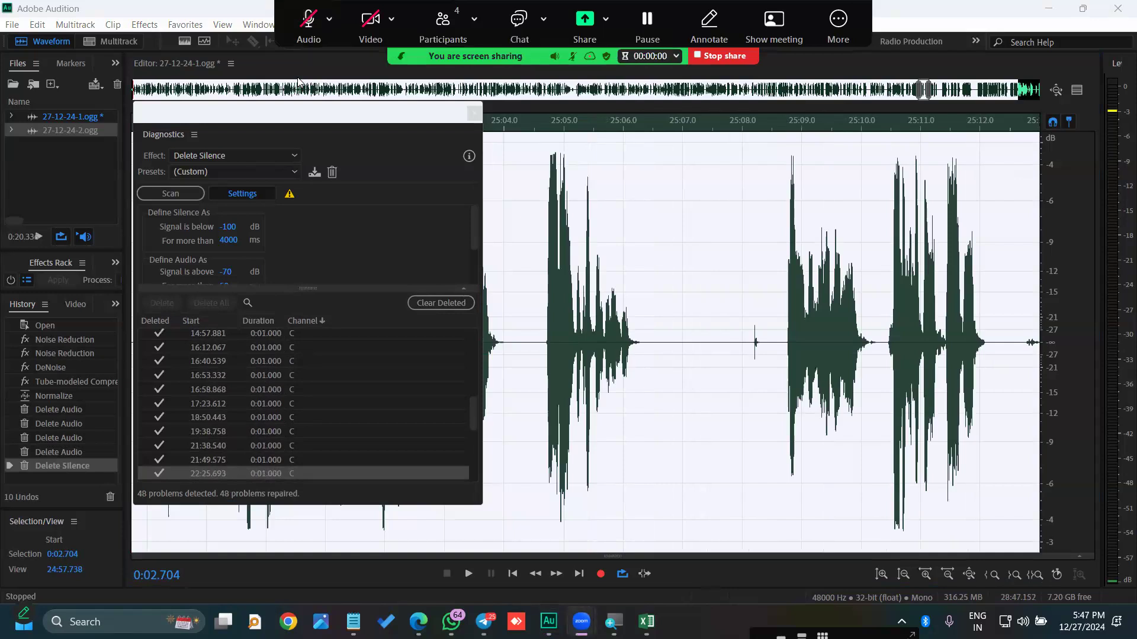
{"action": "key", "text": "alt+a"}
{"action": "key", "text": "alt+a"}
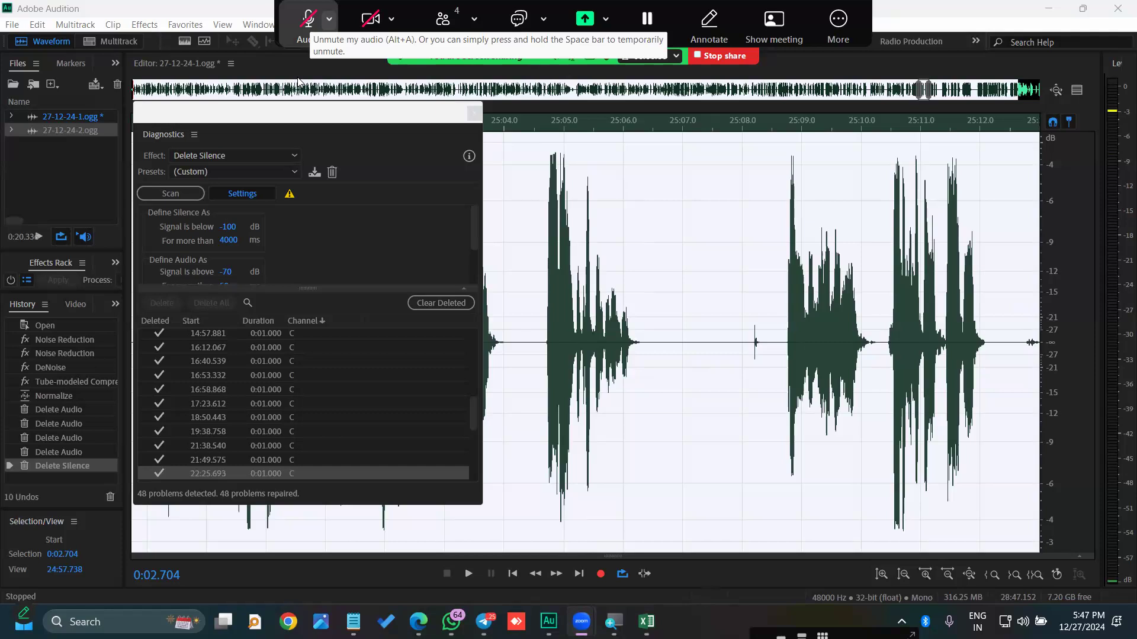
{"action": "key", "text": "alt+a"}
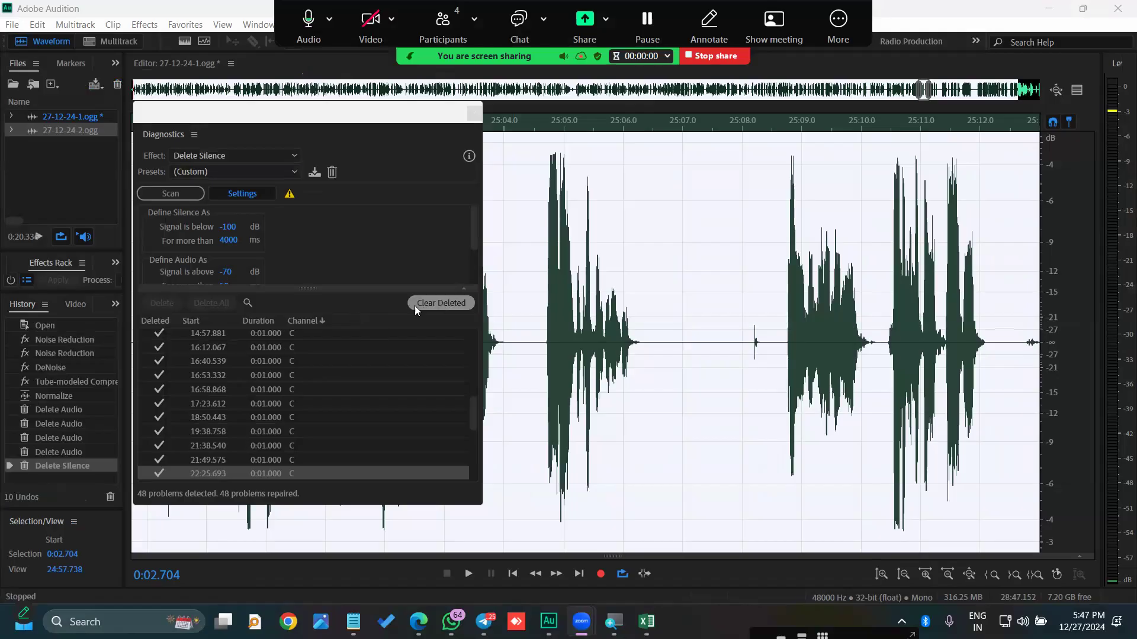
- Clear the repaired entries from the Diagnostics list, close the window, and place the playhead at 25:04.000
{"action": "left_click", "coordinate": [422, 303]}
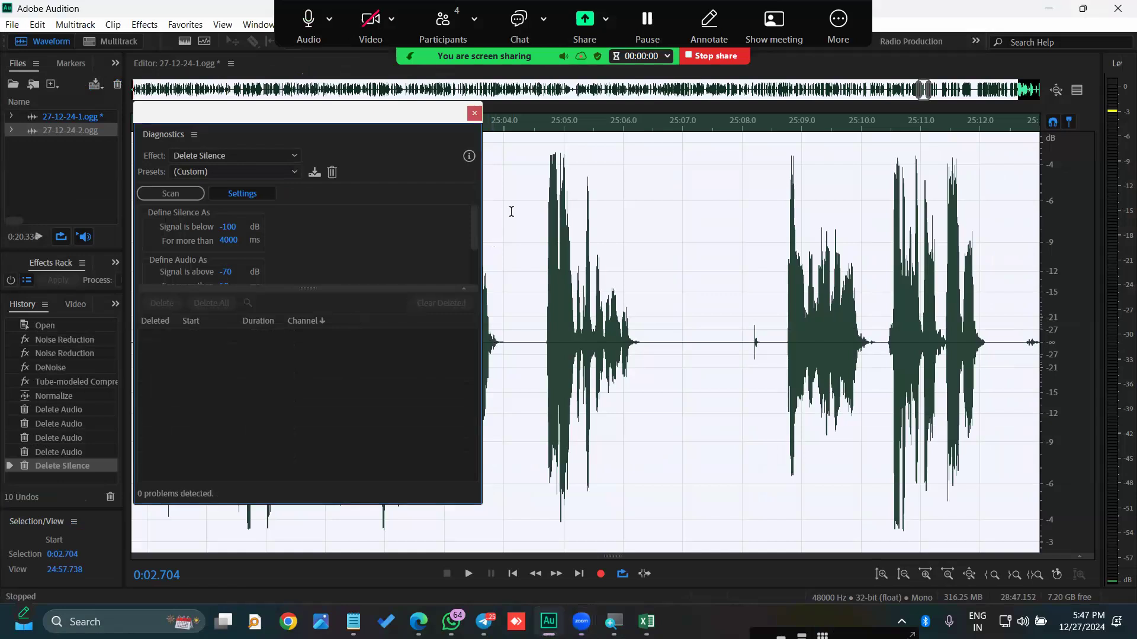
{"action": "left_click", "coordinate": [475, 113]}
{"action": "left_click", "coordinate": [505, 360]}
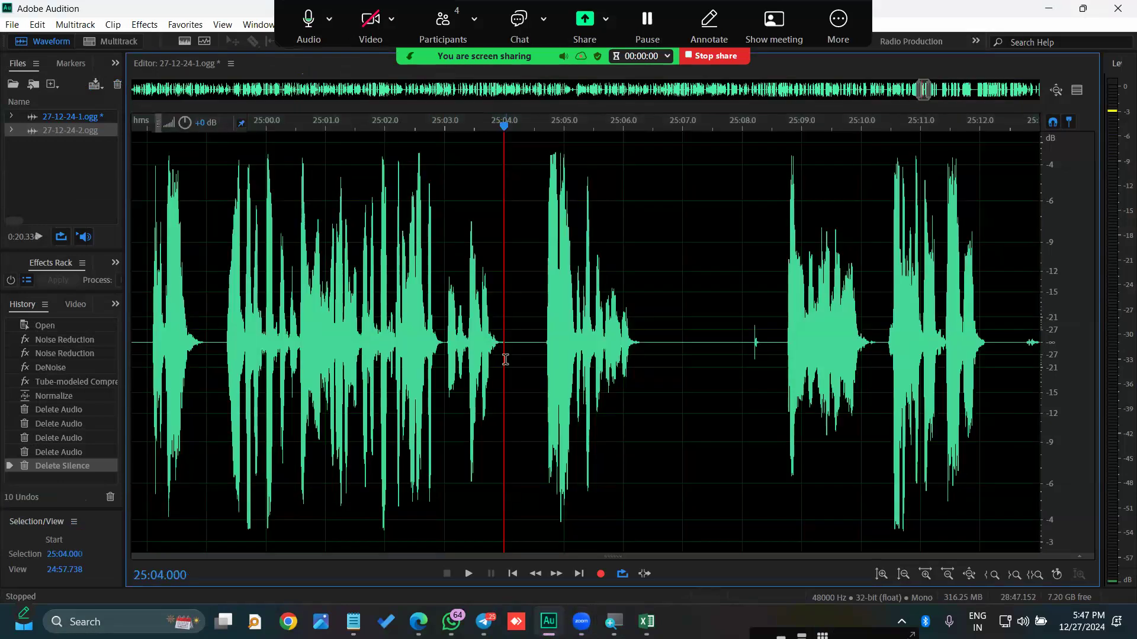
- Go to the end of the recording at 28:47.152 to inspect its last part, and widen the Files and History panels
{"action": "key", "text": "End"}
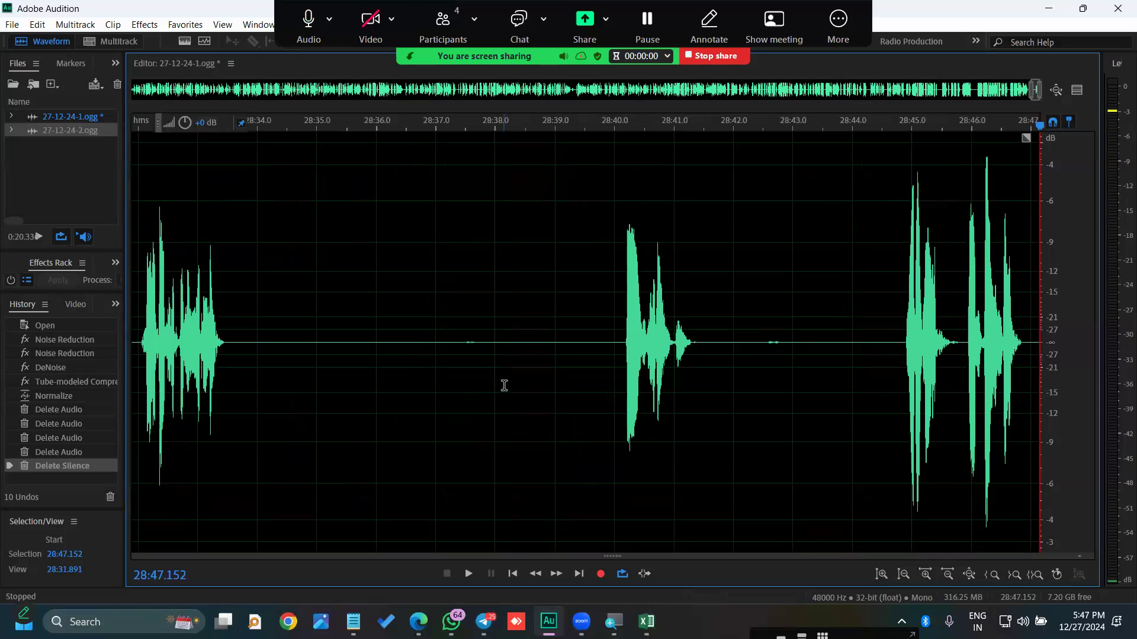
{"action": "scroll", "coordinate": [504, 385], "scroll_direction": "down", "scroll_amount": 1}
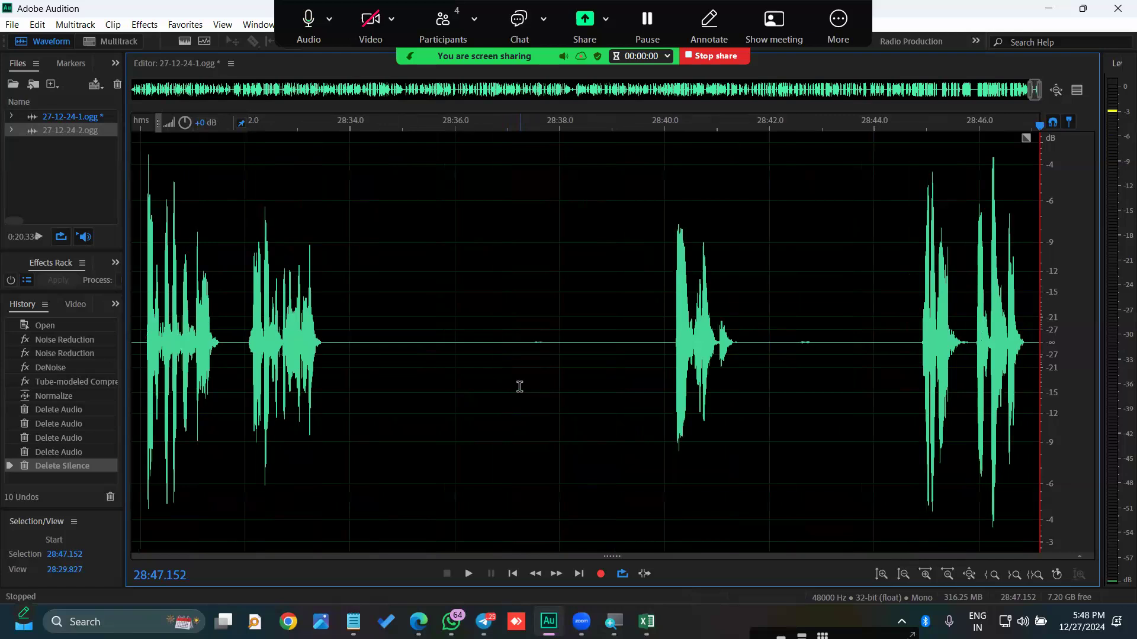
{"action": "scroll", "coordinate": [520, 386], "scroll_direction": "down", "scroll_amount": 5}
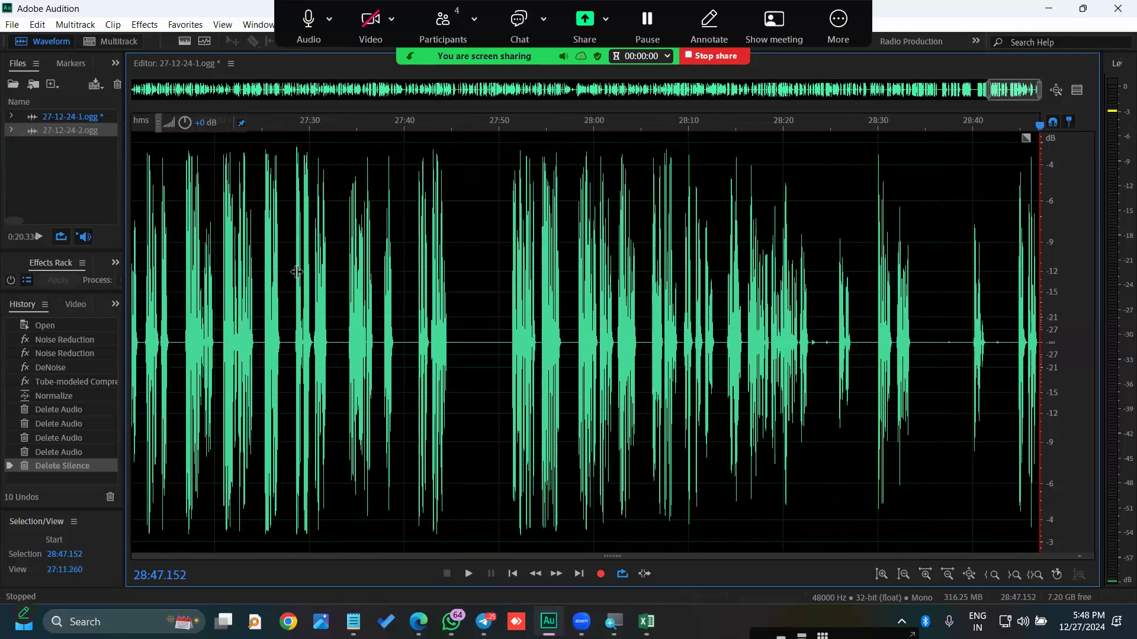
{"action": "left_click_drag", "start_coordinate": [125, 273], "coordinate": [315, 272]}
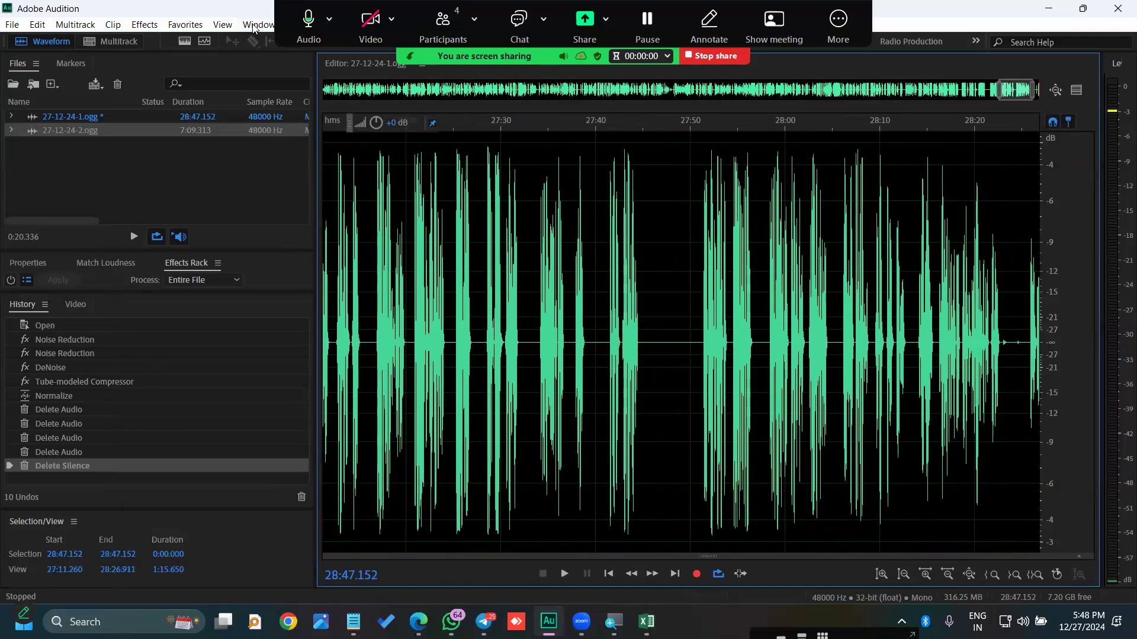
- Open the Diagnostics window, rescan the recording for silences longer than 4000 ms, and examine the waveform
{"action": "left_click", "coordinate": [253, 25]}
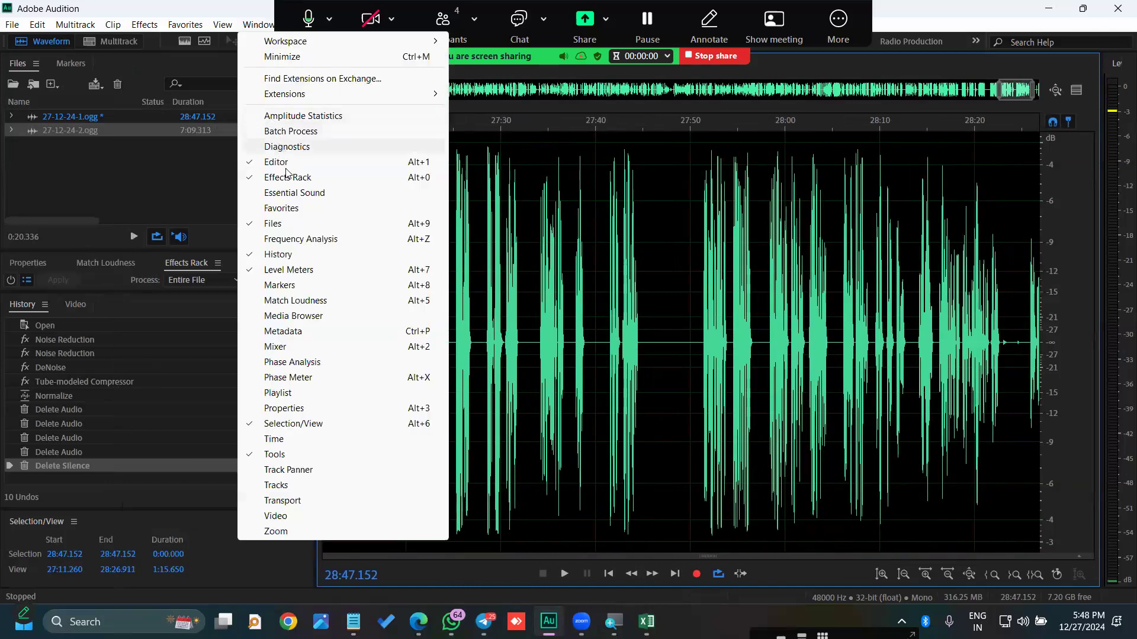
{"action": "left_click", "coordinate": [281, 148]}
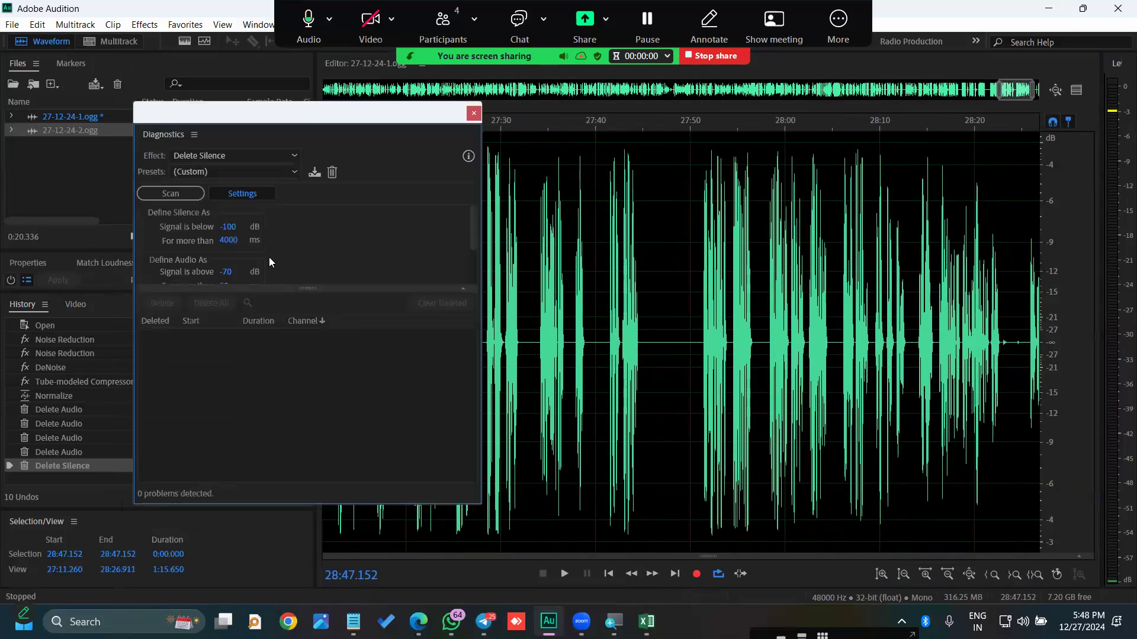
{"action": "left_click", "coordinate": [179, 197]}
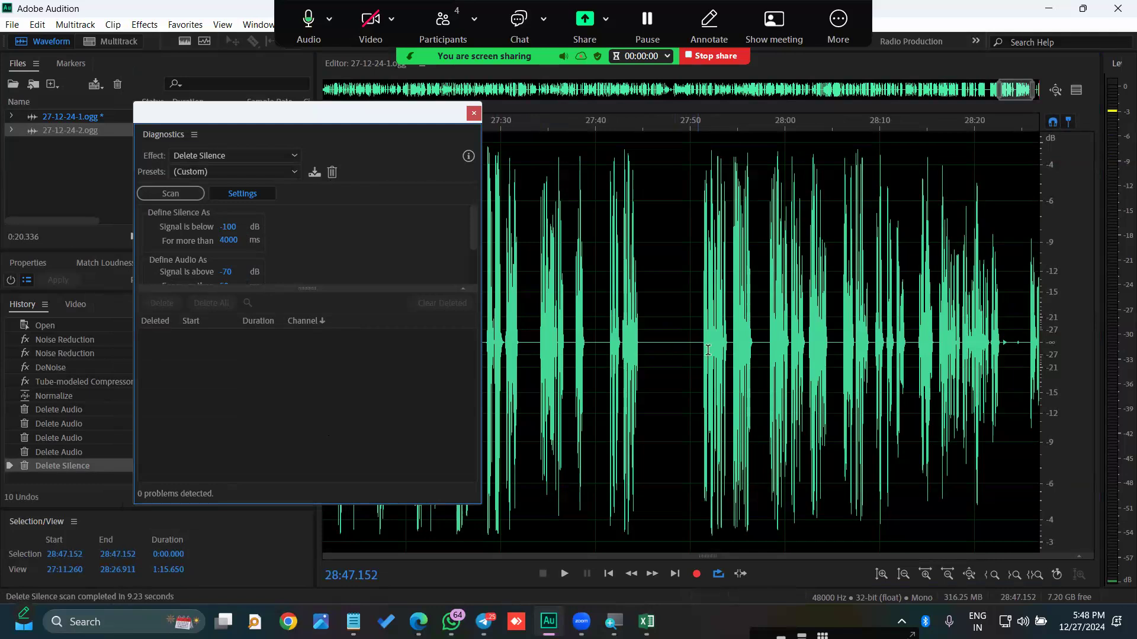
{"action": "scroll", "coordinate": [705, 349], "scroll_direction": "down", "scroll_amount": 4}
{"action": "scroll", "coordinate": [740, 346], "scroll_direction": "down", "scroll_amount": 2}
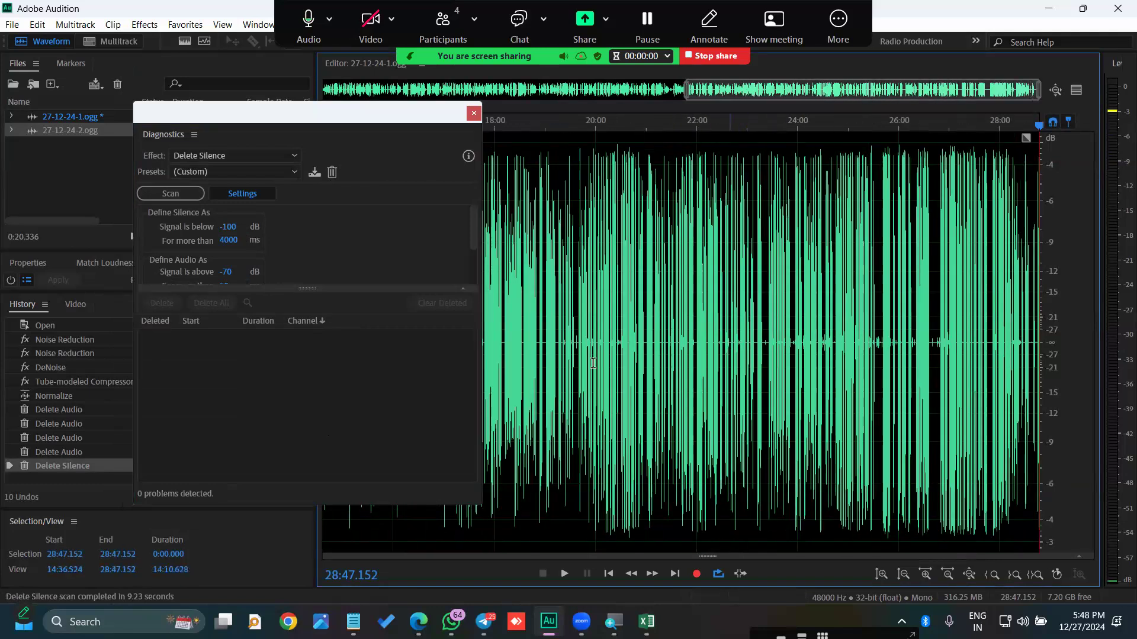
{"action": "scroll", "coordinate": [581, 358], "scroll_direction": "up", "scroll_amount": 5}
- Unmute the meeting microphone, then set the minimum silence length to 3000 ms and rescan the recording
{"action": "left_click_drag", "start_coordinate": [358, 307], "coordinate": [374, 422]}
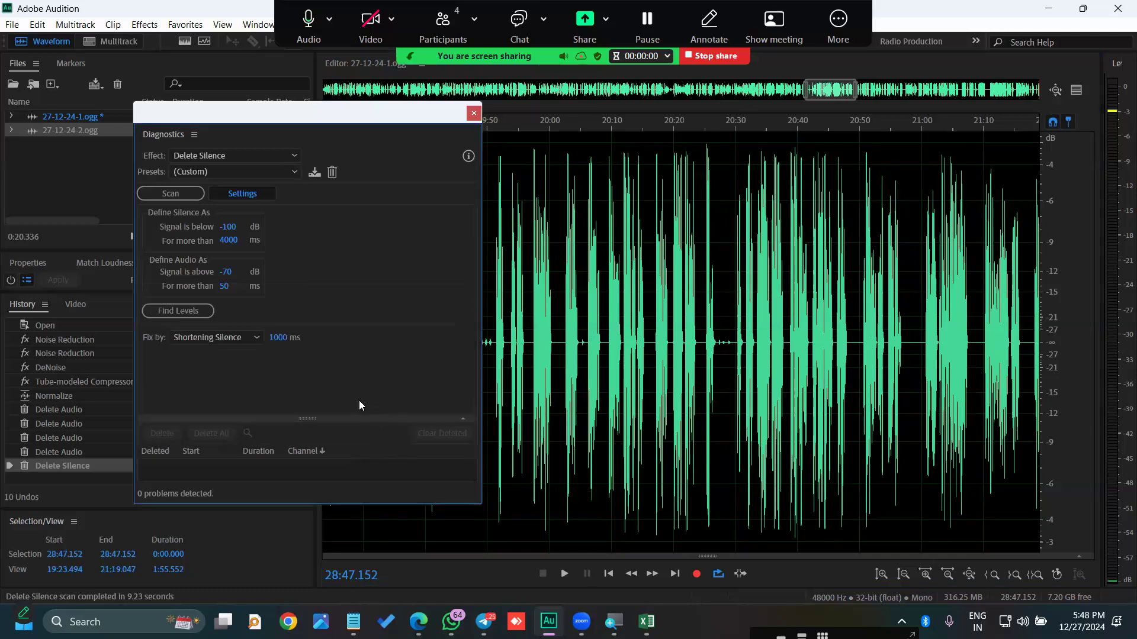
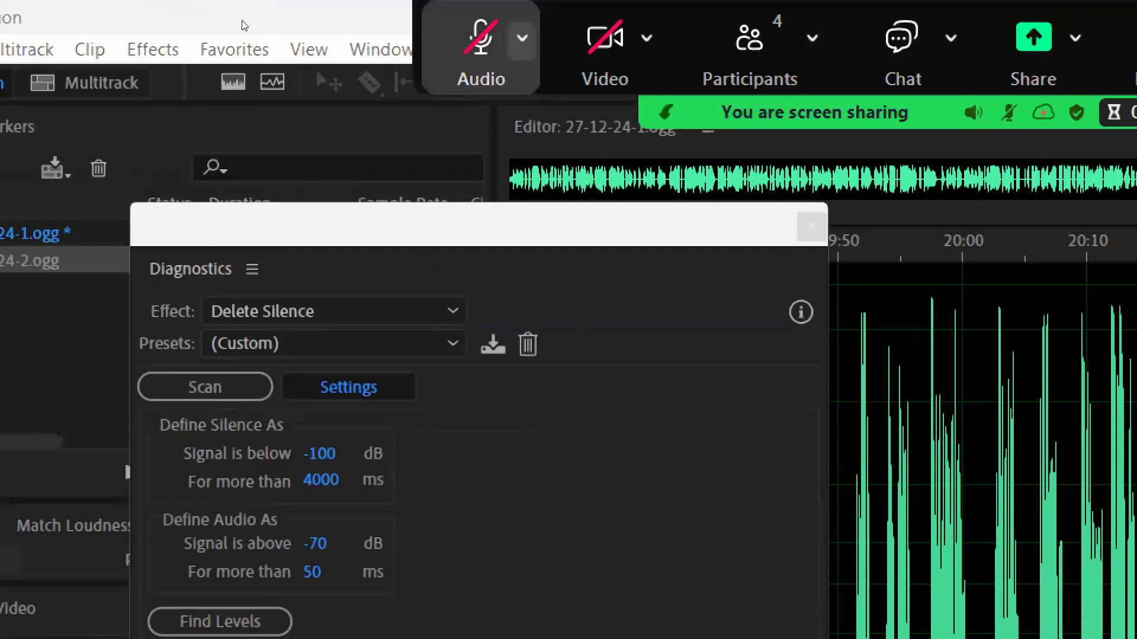
{"action": "left_click", "coordinate": [481, 47]}
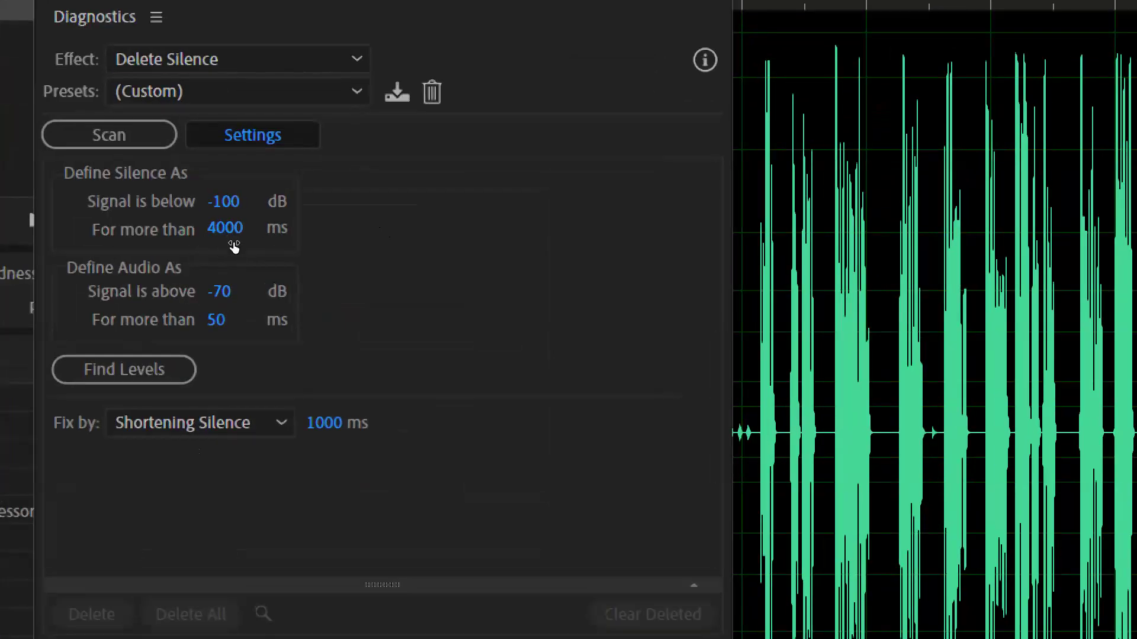
{"action": "left_click", "coordinate": [240, 251]}
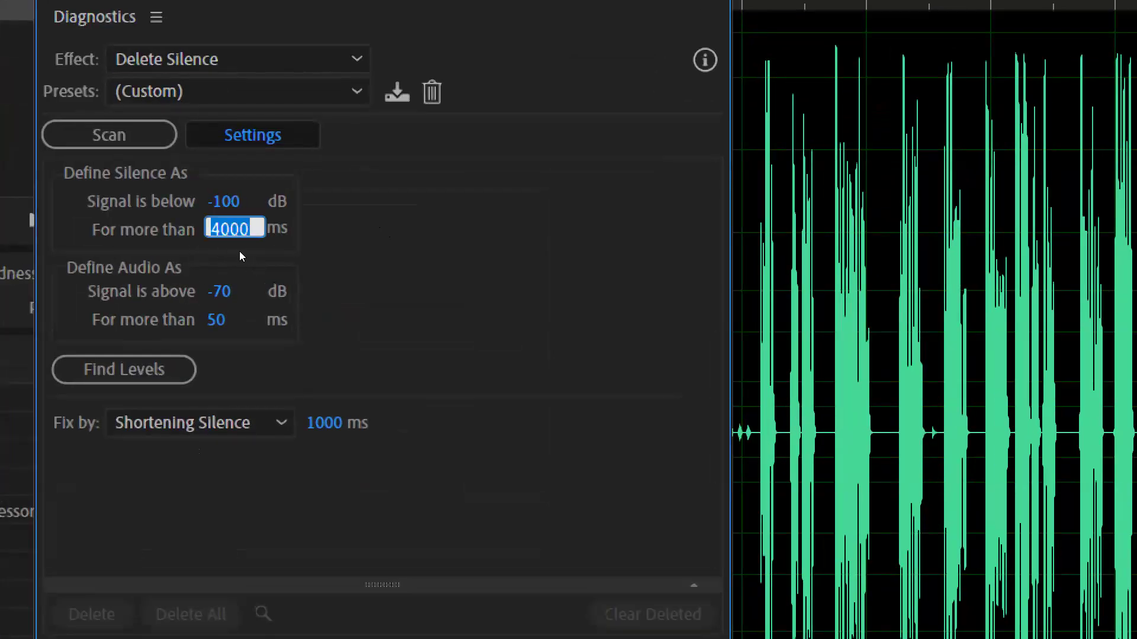
{"action": "type", "text": "3000"}
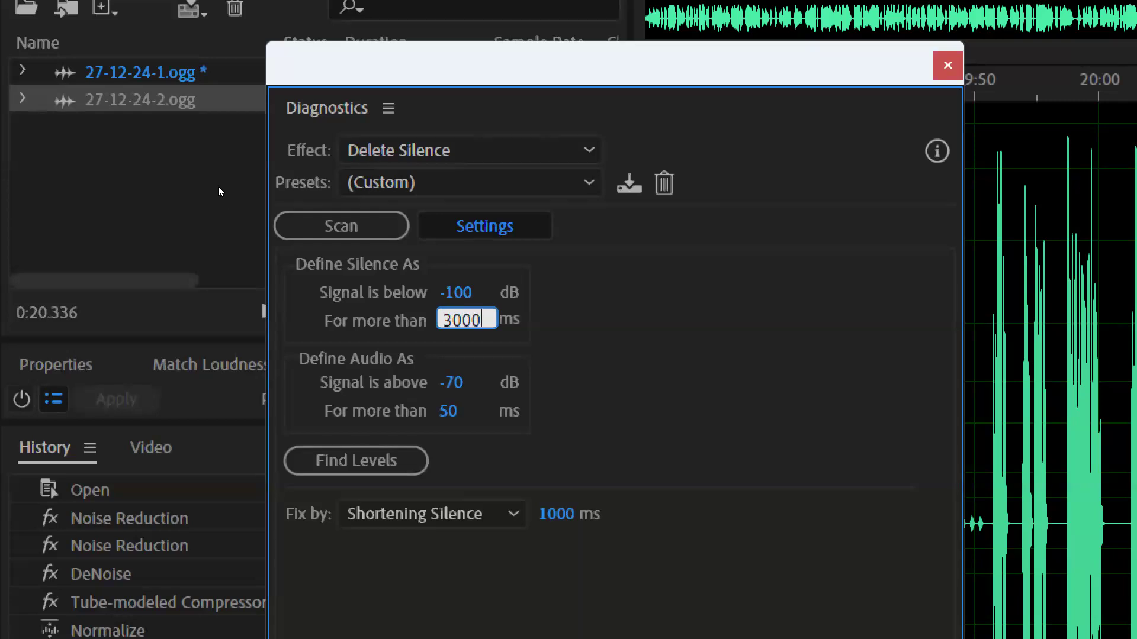
{"action": "left_click", "coordinate": [301, 222]}
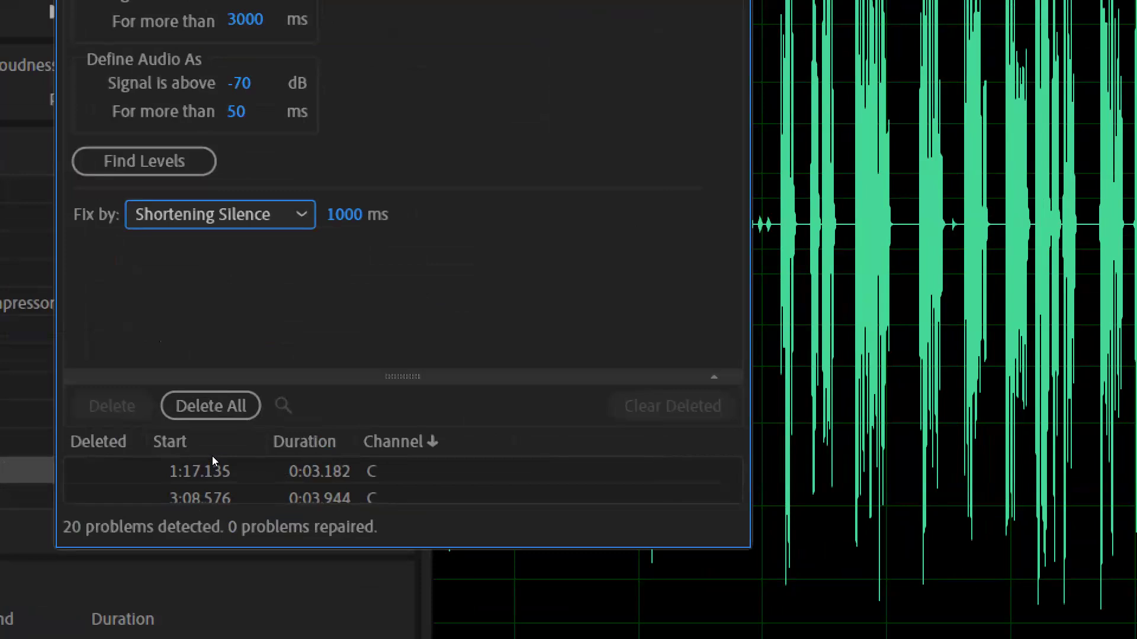
- Enlarge the list of detected silences and examine the ones at 4:08.180 and 8:36.057 in the waveform
{"action": "left_click_drag", "start_coordinate": [291, 379], "coordinate": [291, 239]}
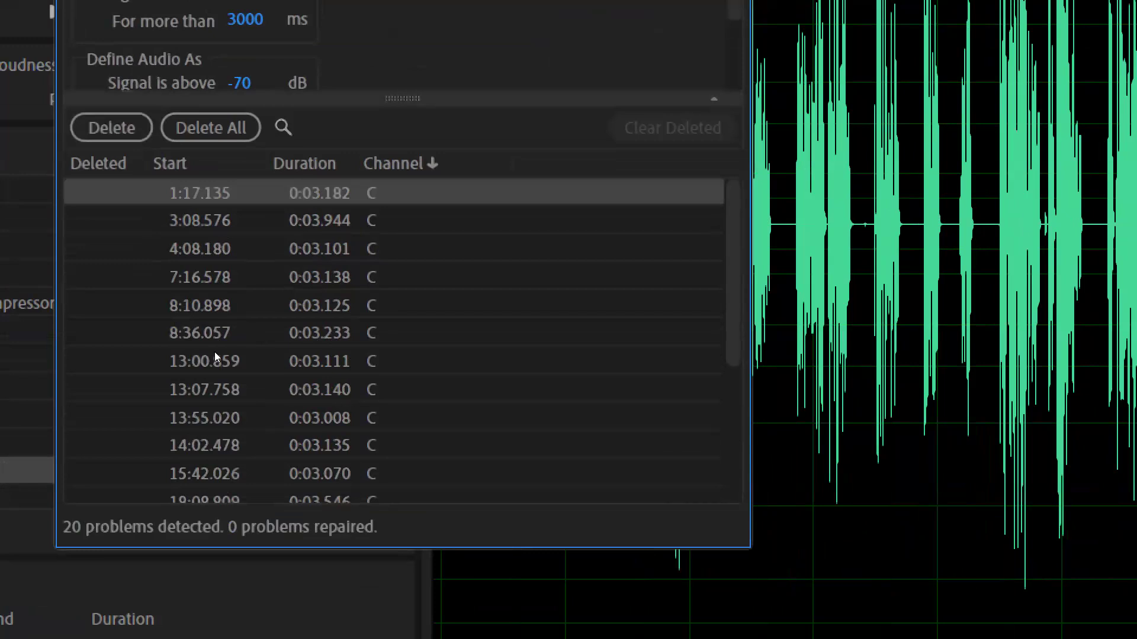
{"action": "left_click", "coordinate": [201, 249]}
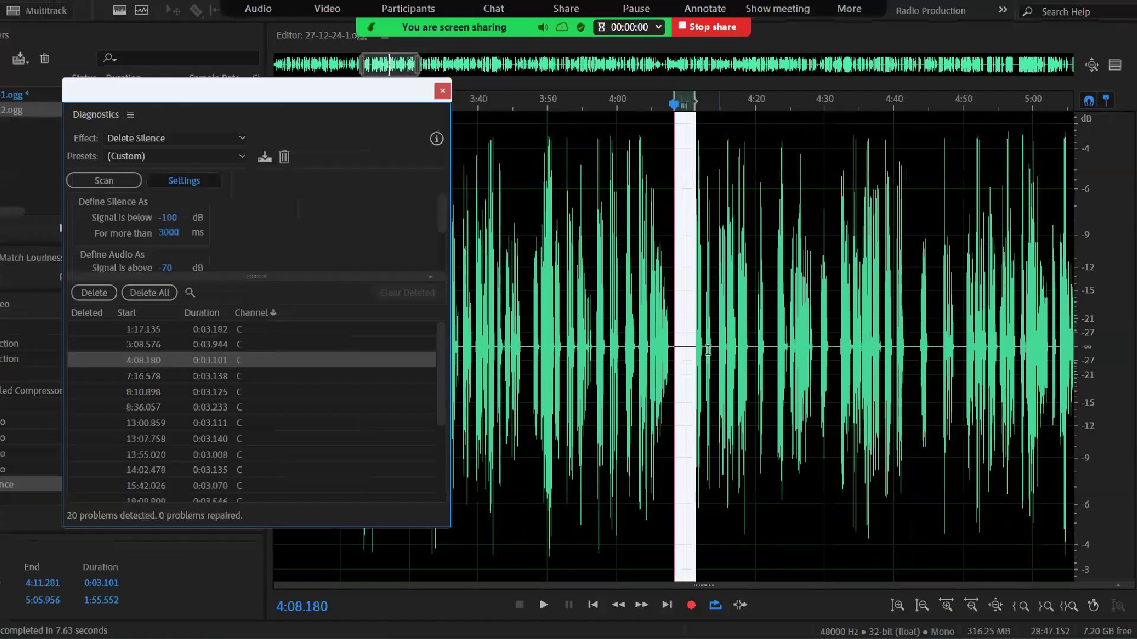
{"action": "left_click", "coordinate": [705, 350]}
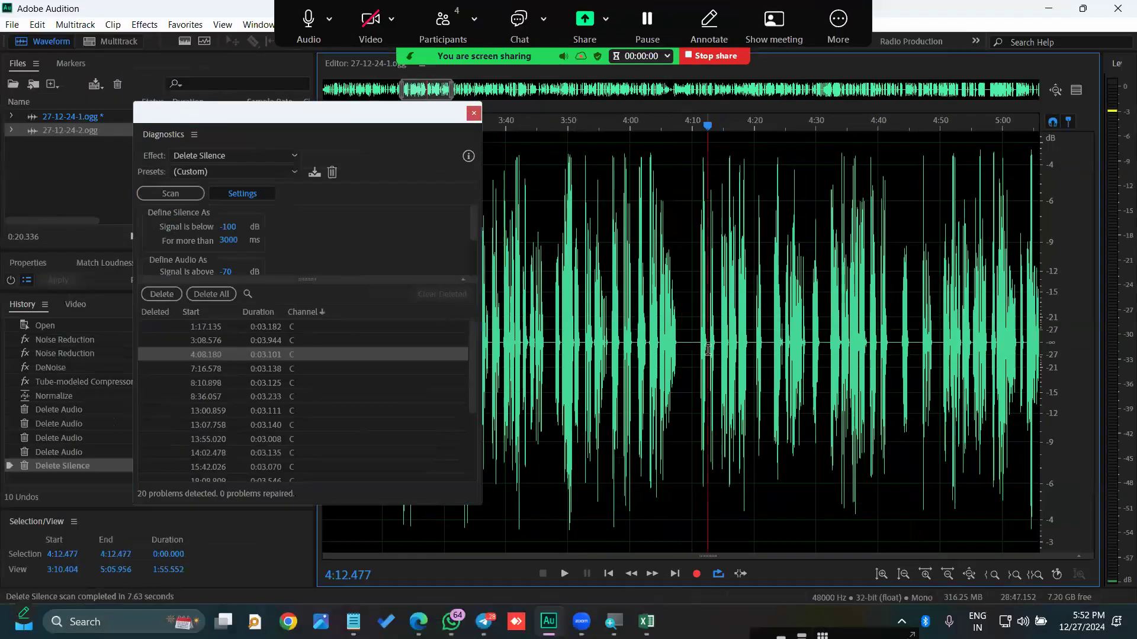
{"action": "scroll", "coordinate": [707, 350], "scroll_direction": "up", "scroll_amount": 6}
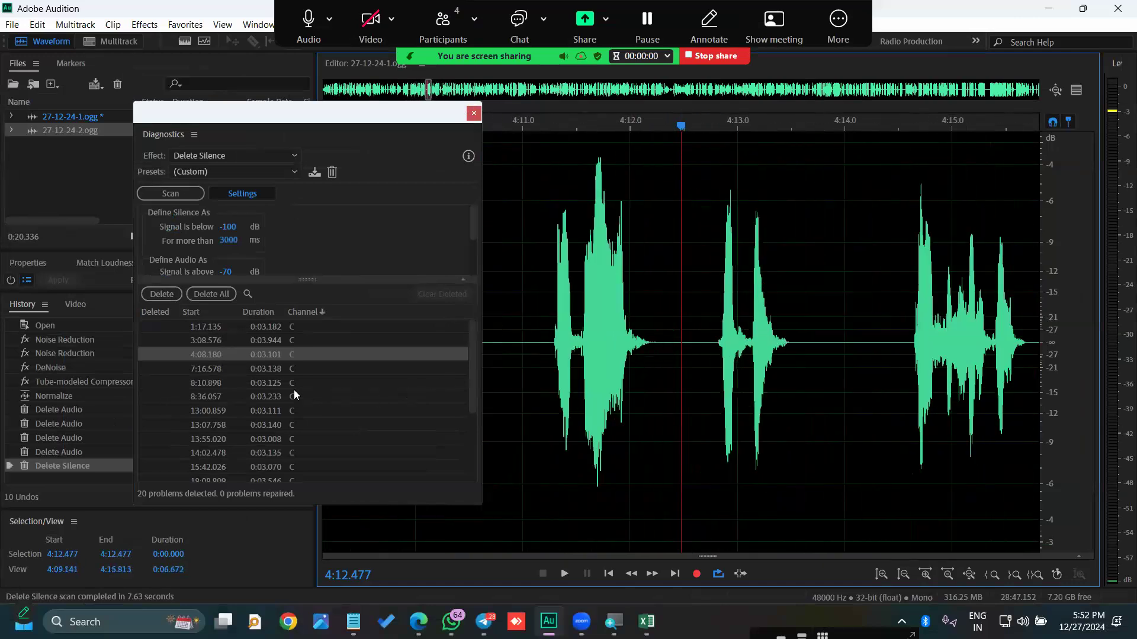
{"action": "left_click", "coordinate": [294, 395]}
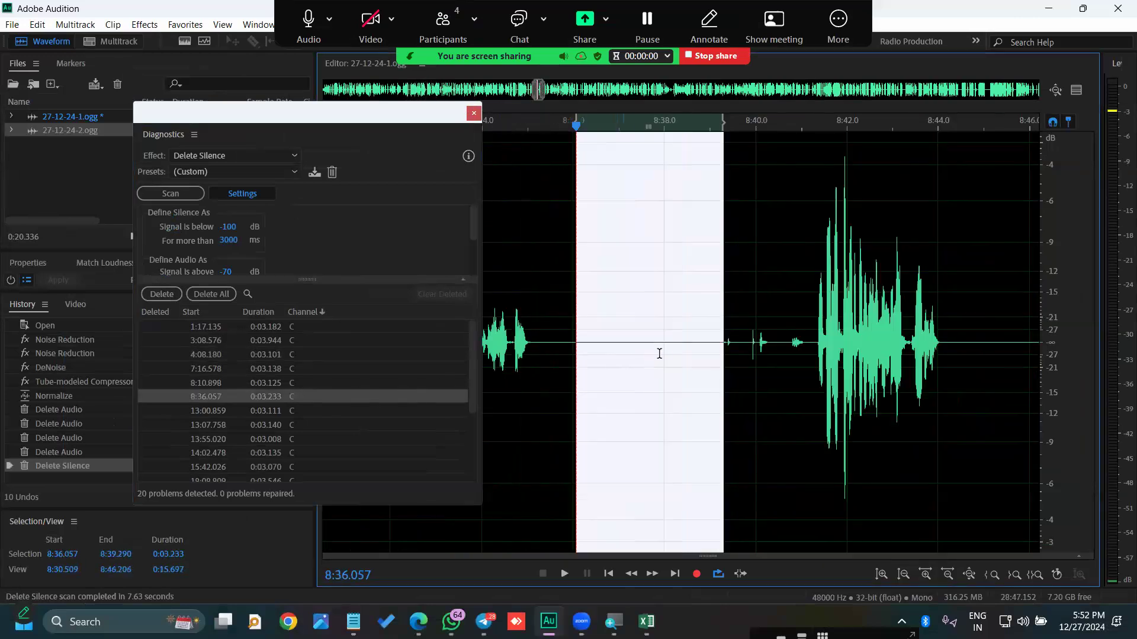
{"action": "scroll", "coordinate": [659, 353], "scroll_direction": "up", "scroll_amount": 1}
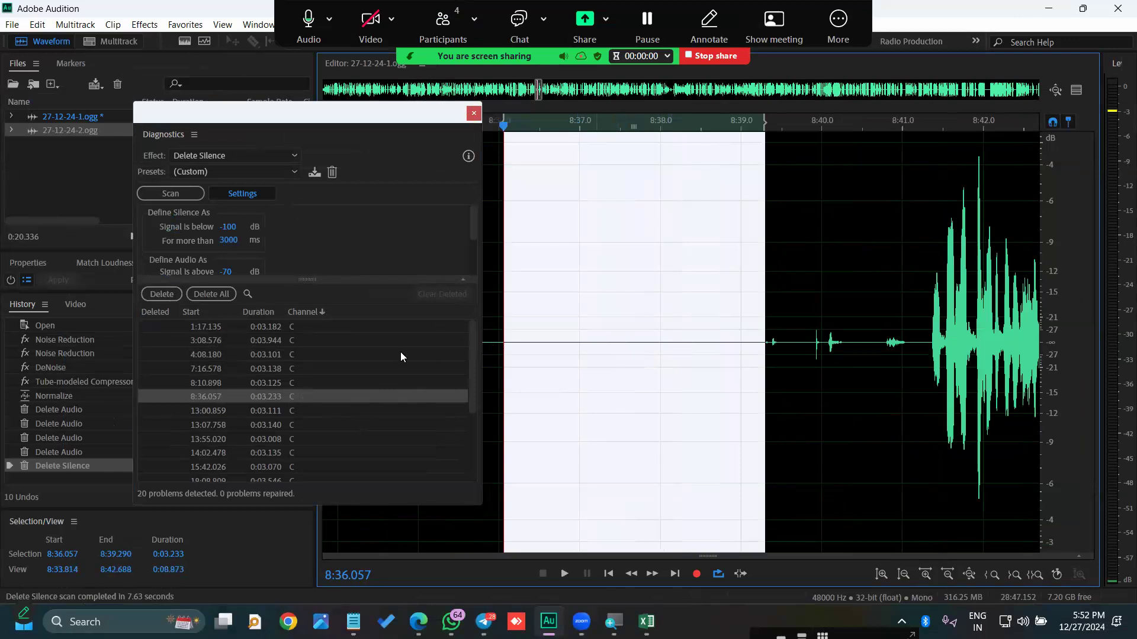
- Examine the silence at 1:17.135 up close, moving the Diagnostics window aside to uncover the waveform
{"action": "left_click", "coordinate": [374, 328]}
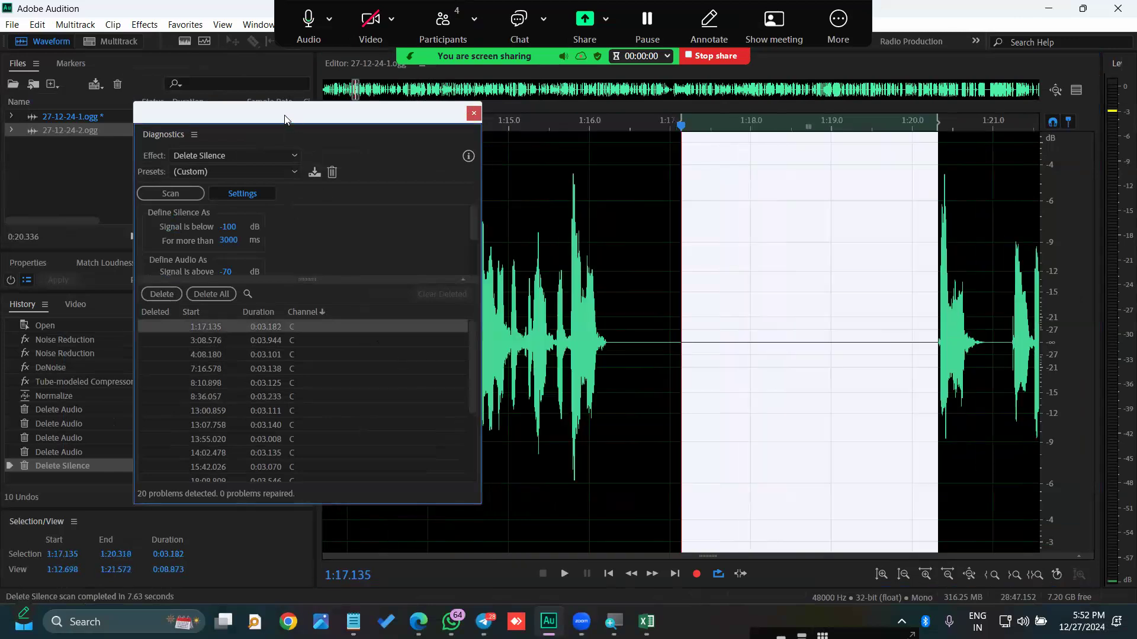
{"action": "left_click_drag", "start_coordinate": [196, 122], "coordinate": [89, 120]}
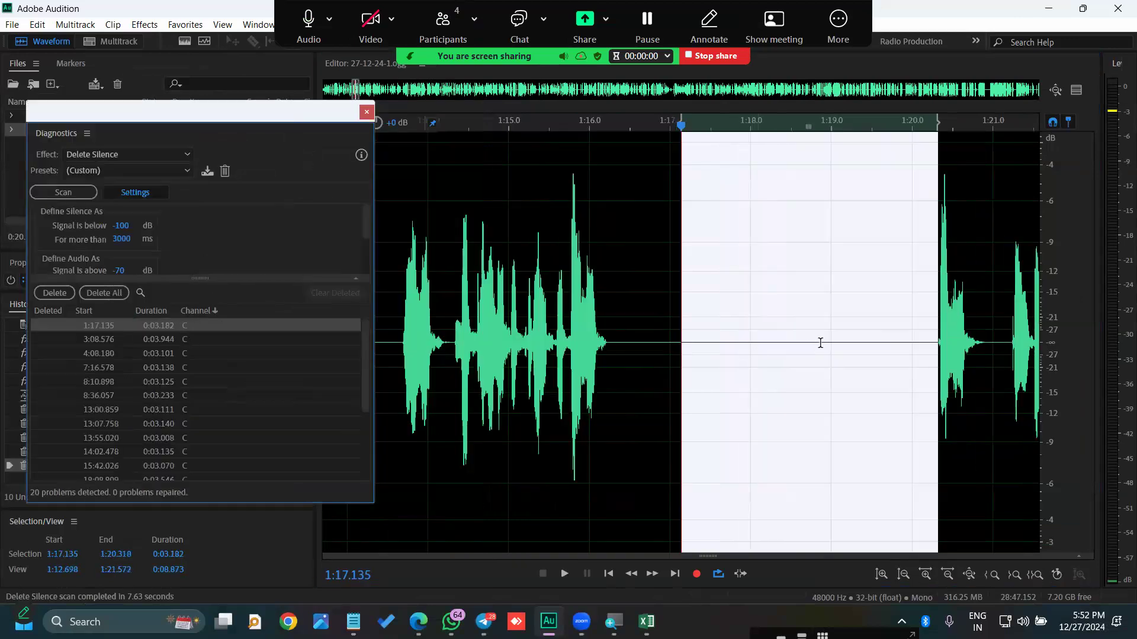
{"action": "scroll", "coordinate": [941, 343], "scroll_direction": "up", "scroll_amount": 3}
{"action": "scroll", "coordinate": [792, 388], "scroll_direction": "down", "scroll_amount": 4}
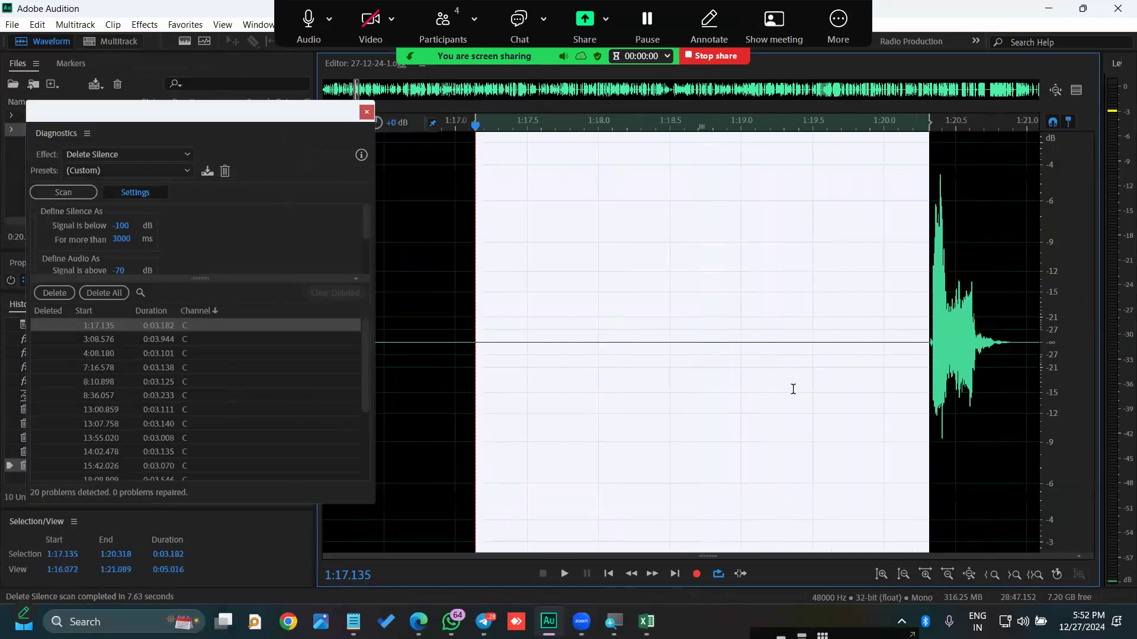
{"action": "scroll", "coordinate": [779, 349], "scroll_direction": "up", "scroll_amount": 2}
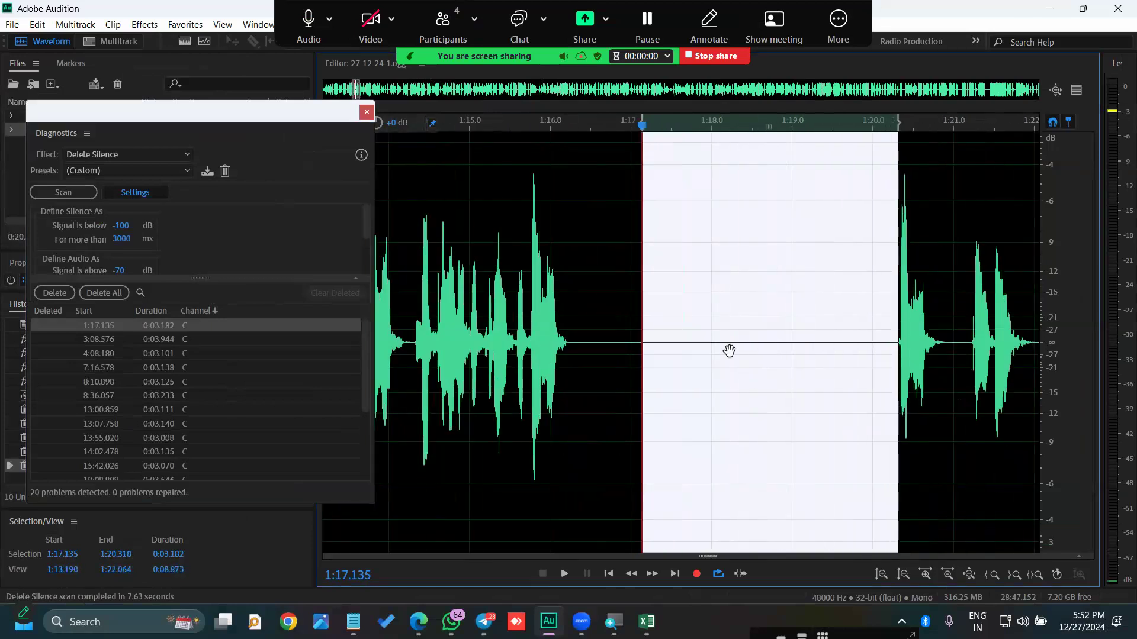
- Step through the detected silences from 3:08.576 to the last one at 28:34.129, and return to the first at 1:17.135
{"action": "left_click", "coordinate": [190, 340]}
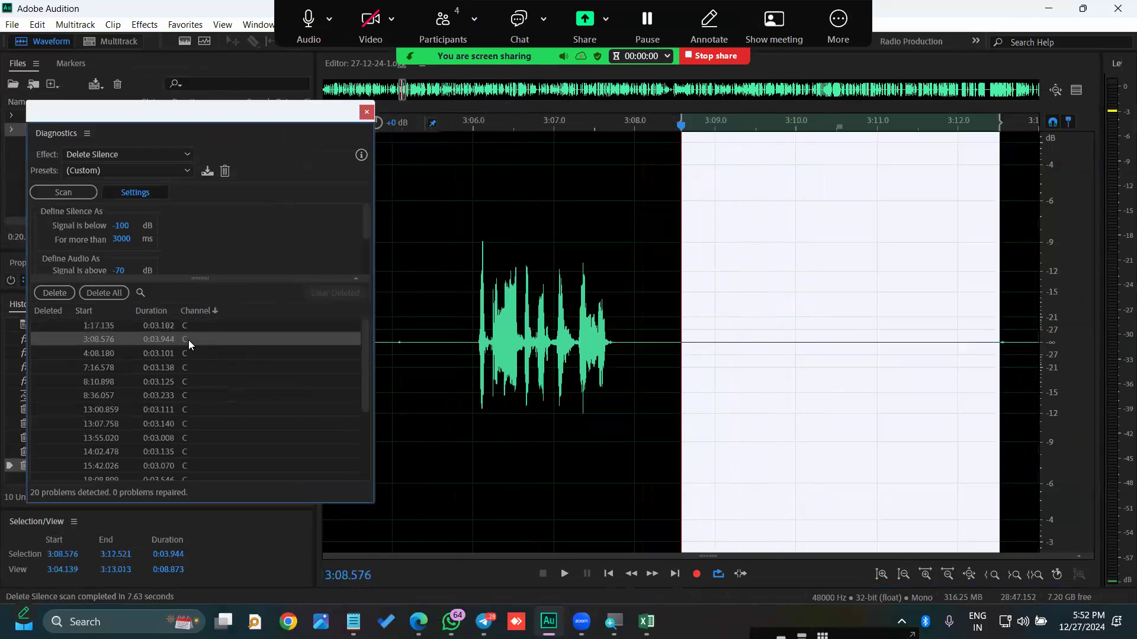
{"action": "key", "text": "Down"}
{"action": "key", "text": "Down"}
{"action": "key", "text": "Down"}
{"action": "key", "text": "Down"}
{"action": "key", "text": "Down"}
{"action": "key", "text": "Down"}
{"action": "key", "text": "Down"}
{"action": "key", "text": "Down"}
{"action": "key", "text": "Down"}
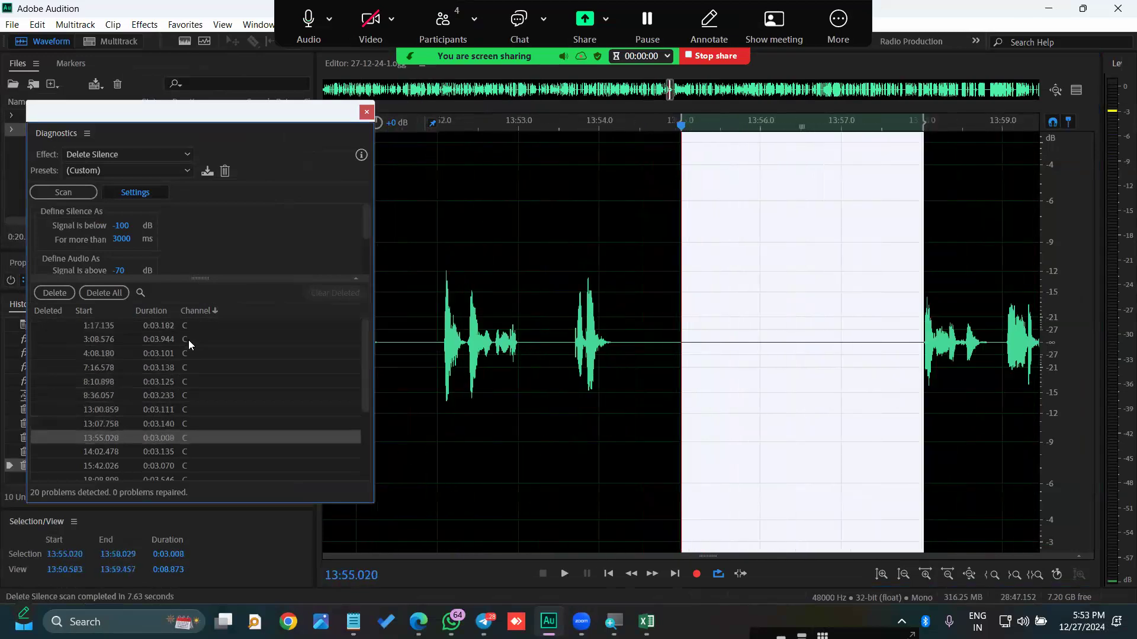
{"action": "key", "text": "Down"}
{"action": "key", "text": "Down"}
{"action": "key", "text": "Down"}
{"action": "key", "text": "Down"}
{"action": "key", "text": "Down"}
{"action": "key", "text": "Down"}
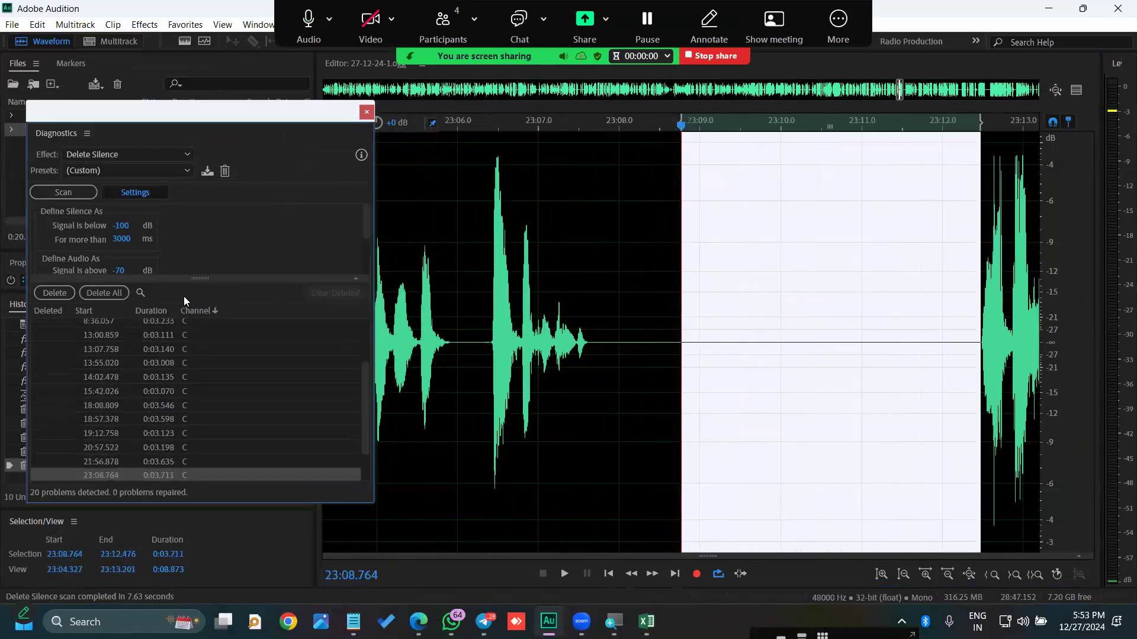
{"action": "key", "text": "Down"}
{"action": "key", "text": "Down"}
{"action": "key", "text": "Down"}
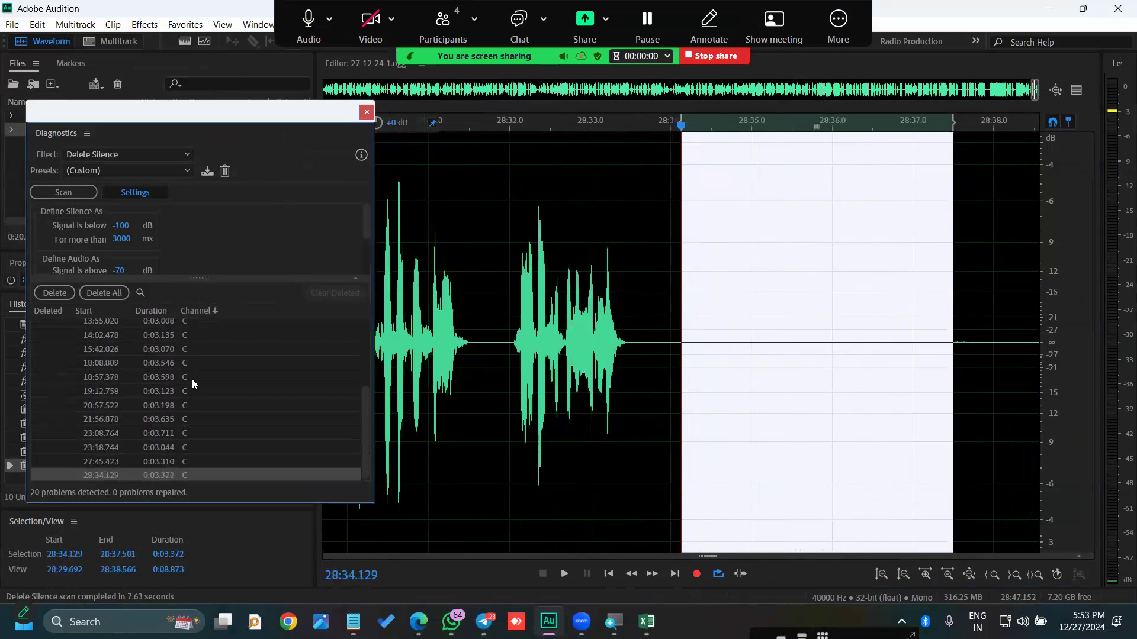
{"action": "key", "text": "Up"}
{"action": "key", "text": "Up"}
{"action": "key", "text": "Up"}
{"action": "key", "text": "Up"}
{"action": "key", "text": "Up"}
{"action": "key", "text": "Up"}
{"action": "key", "text": "Up"}
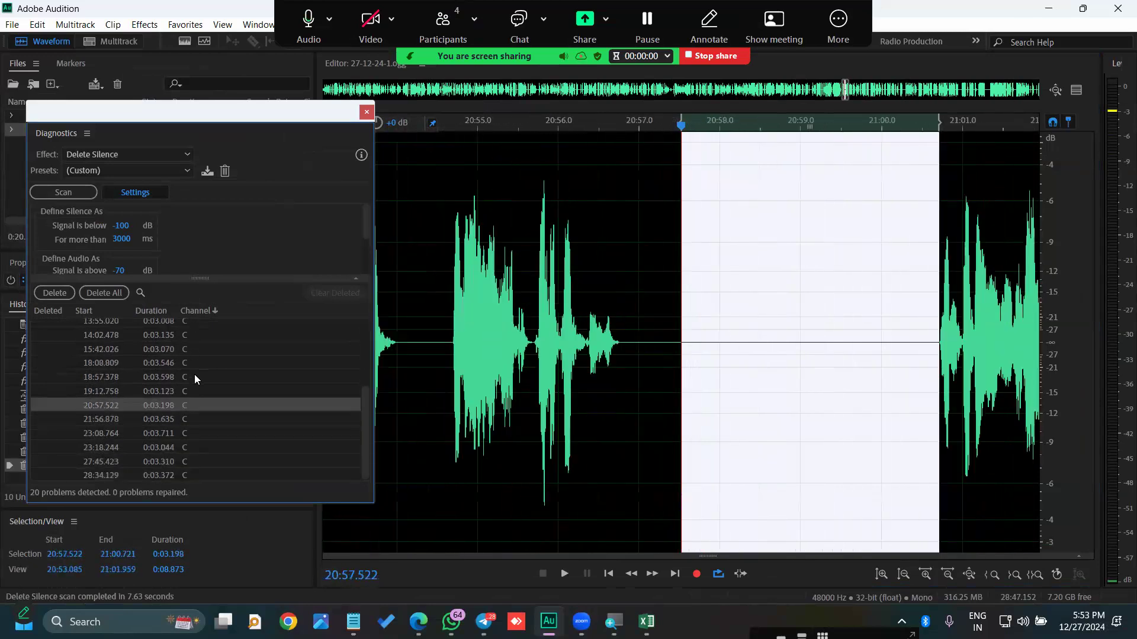
{"action": "key", "text": "Up"}
{"action": "key", "text": "Up"}
{"action": "key", "text": "Up"}
{"action": "key", "text": "Up"}
{"action": "key", "text": "Up"}
{"action": "key", "text": "Up"}
{"action": "key", "text": "Up"}
{"action": "key", "text": "Up"}
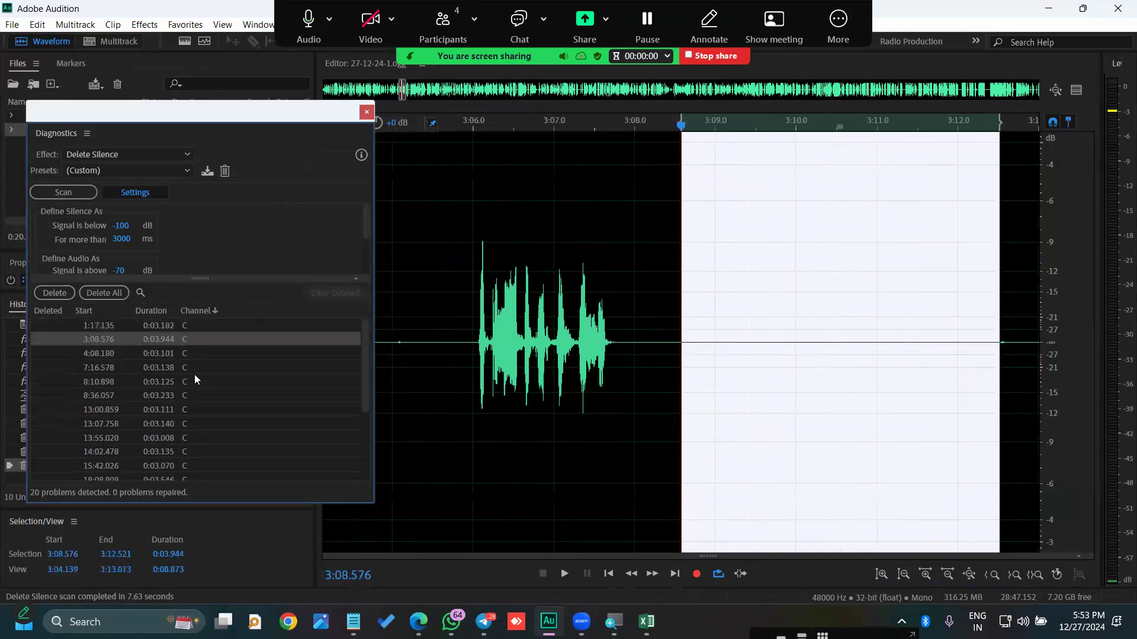
{"action": "key", "text": "End"}
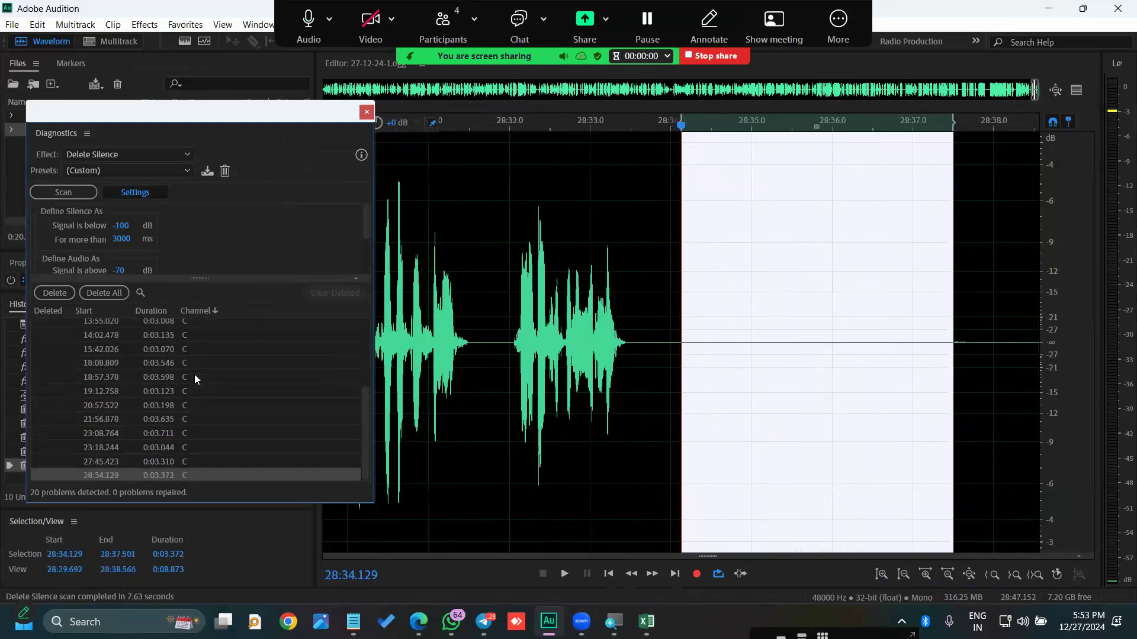
{"action": "key", "text": "Up"}
{"action": "key", "text": "Up"}
{"action": "key", "text": "Up"}
{"action": "key", "text": "Up"}
{"action": "key", "text": "Up"}
{"action": "key", "text": "Up"}
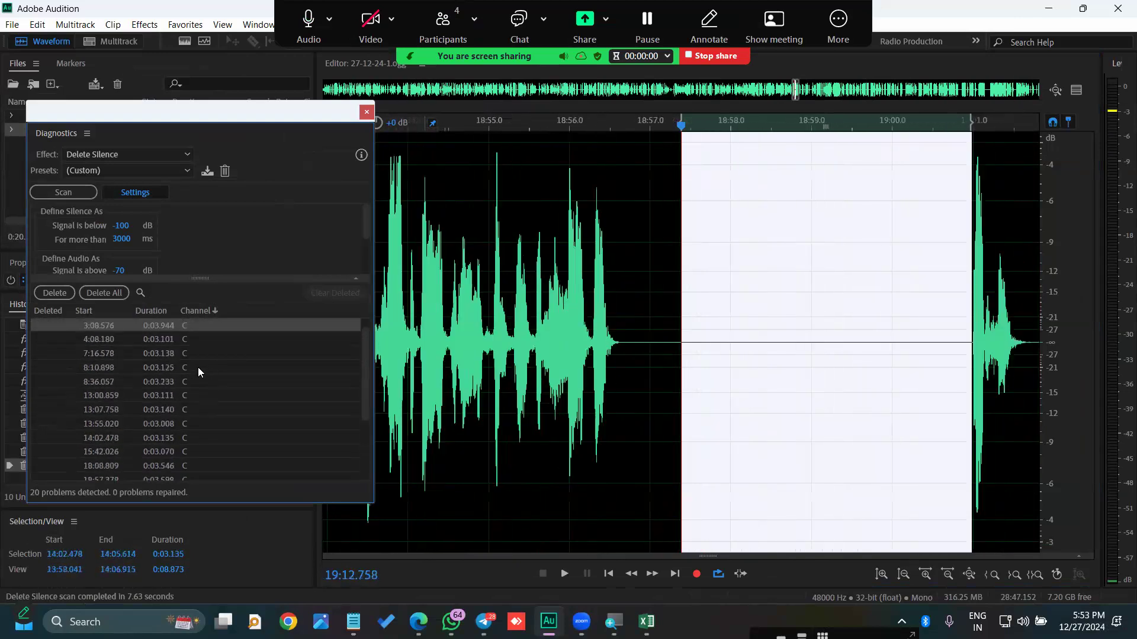
{"action": "key", "text": "Home"}
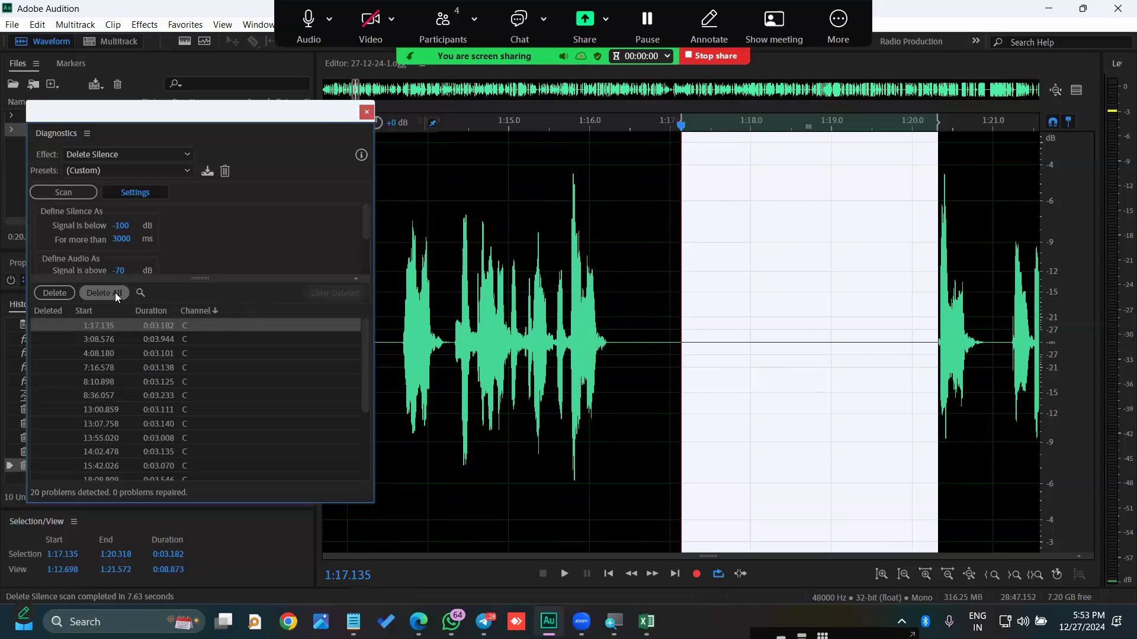
- Apply the 1000 ms Shortening Silence fix to all detected silences, clear the repaired entries, and place the playhead at 1:15.806
{"action": "left_click", "coordinate": [115, 292]}
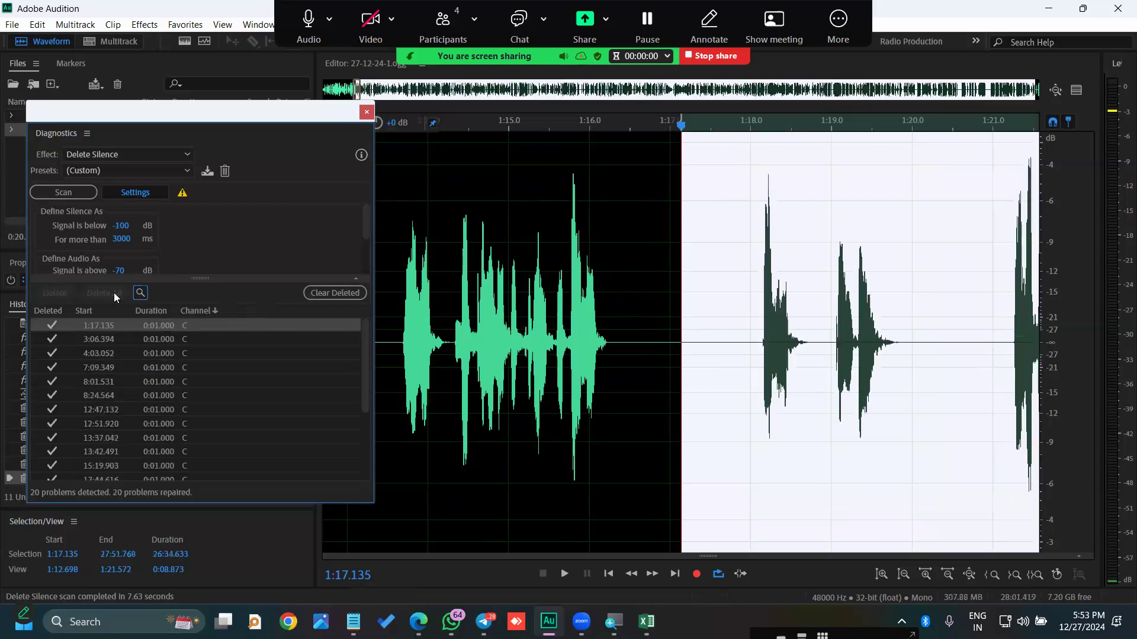
{"action": "left_click", "coordinate": [348, 294]}
{"action": "left_click", "coordinate": [573, 334]}
{"action": "scroll", "coordinate": [691, 338], "scroll_direction": "down", "scroll_amount": 10}
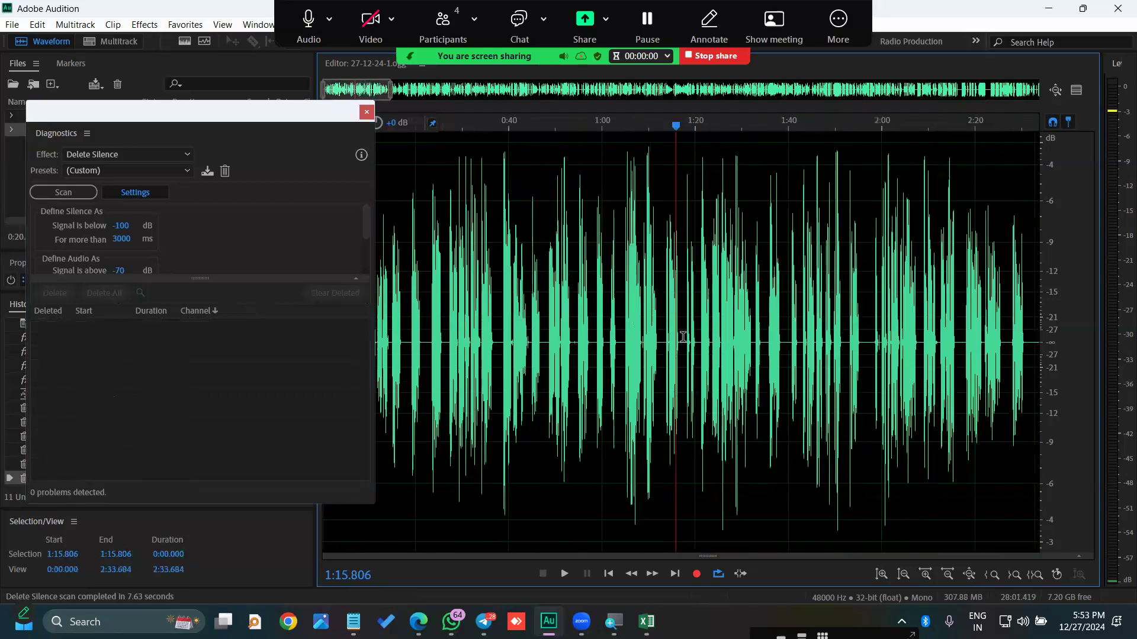
- Set the minimum silence length to 1200 ms, rescan the recording, and select the first detected silence at 0:17.761
{"action": "left_click", "coordinate": [132, 240]}
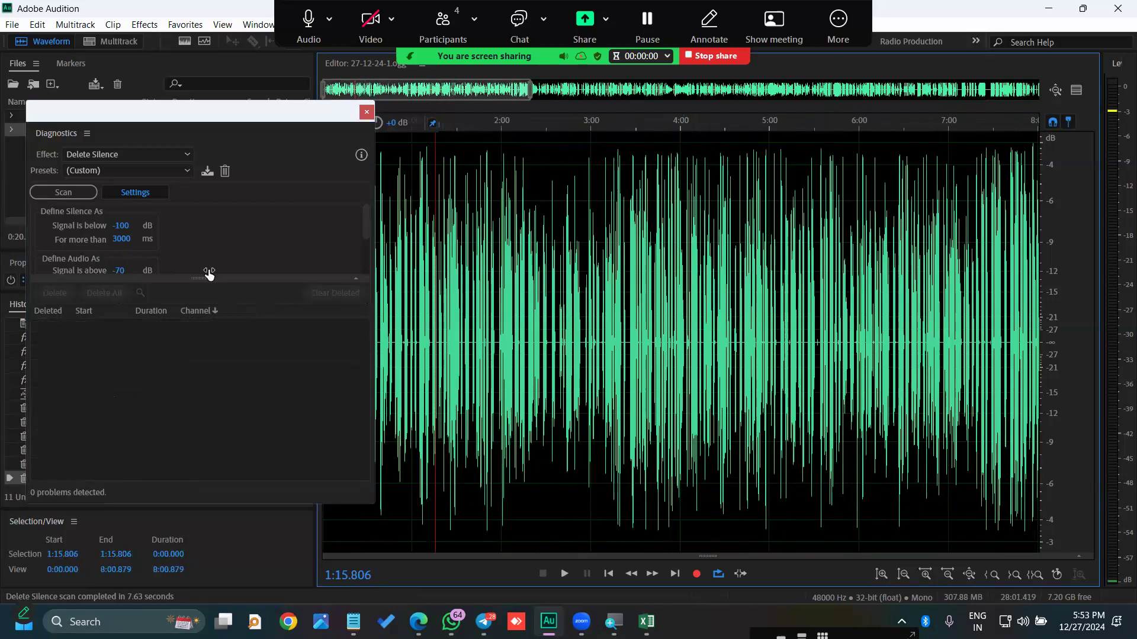
{"action": "type", "text": "12"}
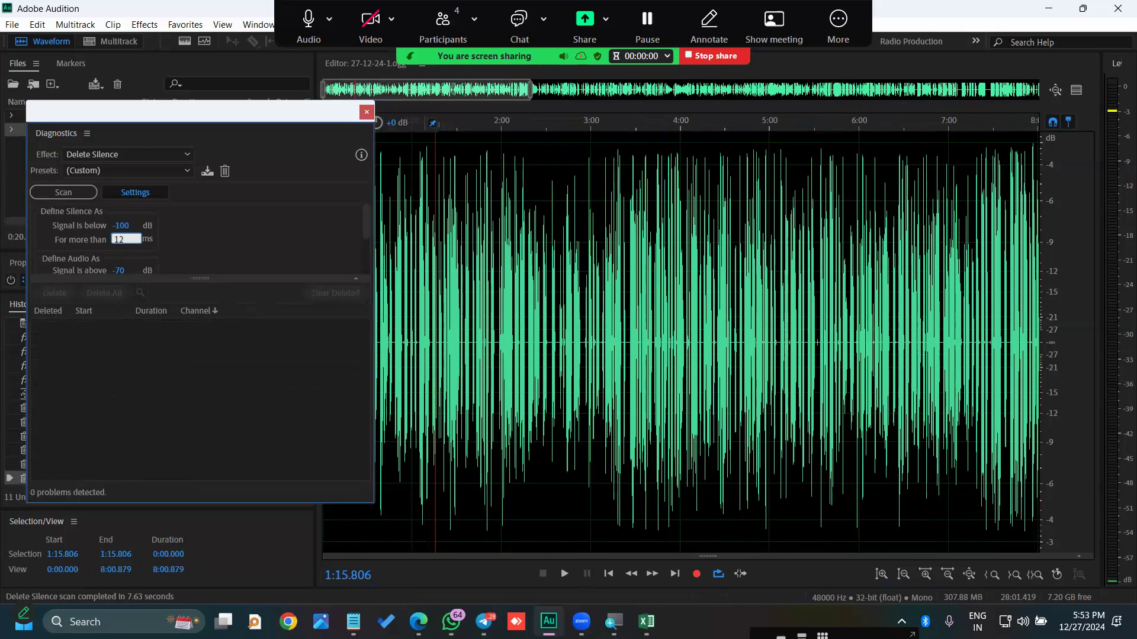
{"action": "left_click", "coordinate": [71, 198]}
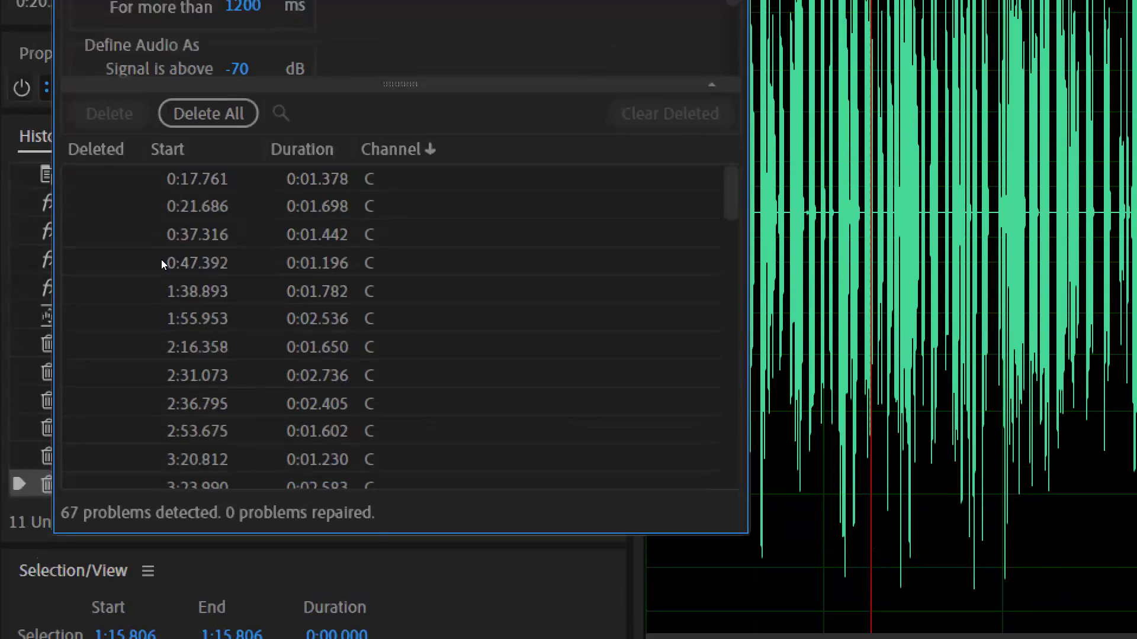
{"action": "key", "text": "Down"}
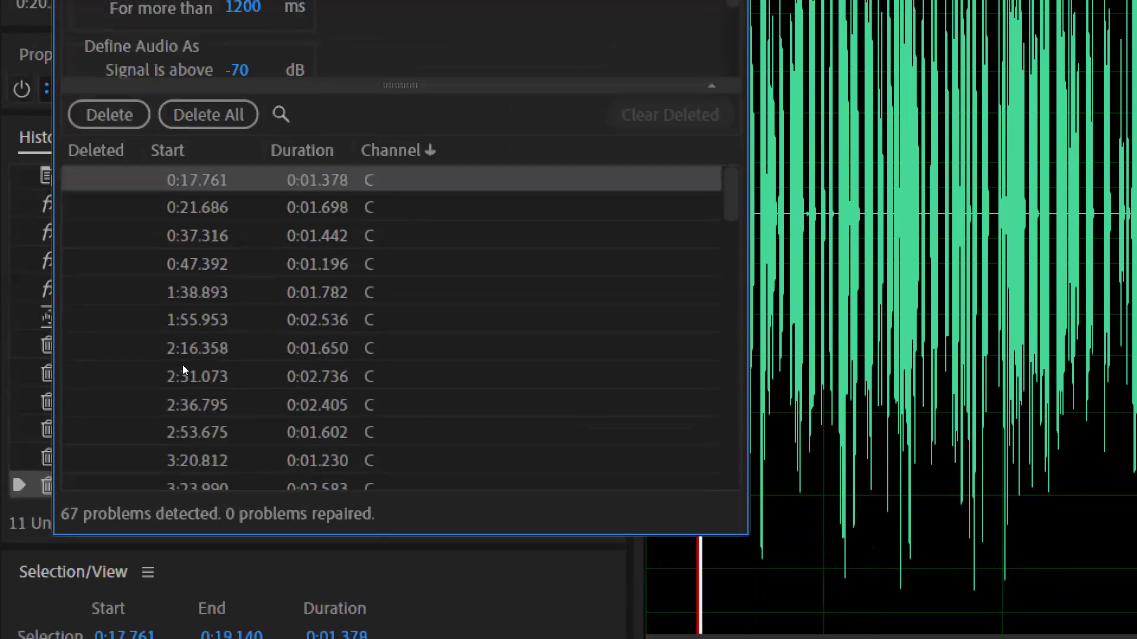
- Adjust the divider above the list of detected silences and compare the first two entries, 0:17.761 and 0:21.686
{"action": "key", "text": "Down"}
{"action": "key", "text": "Up"}
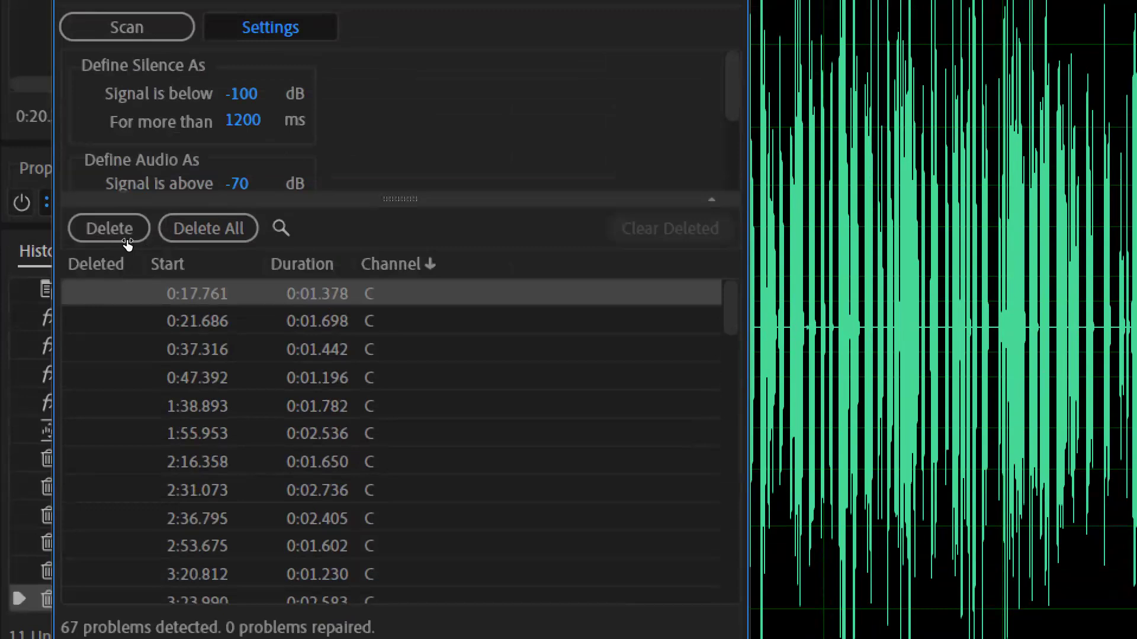
{"action": "mouse_move", "coordinate": [192, 276]}
{"action": "left_mouse_down"}
{"action": "mouse_move", "coordinate": [195, 401]}
{"action": "mouse_move", "coordinate": [201, 278]}
{"action": "mouse_move", "coordinate": [203, 289]}
{"action": "left_mouse_up"}
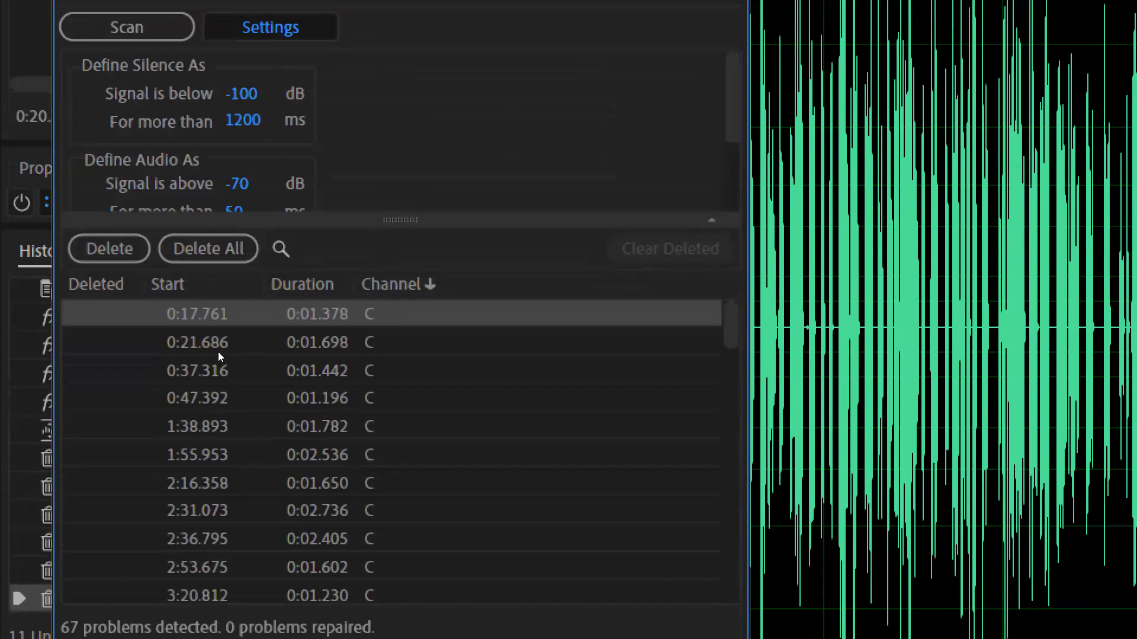
{"action": "left_click", "coordinate": [192, 350]}
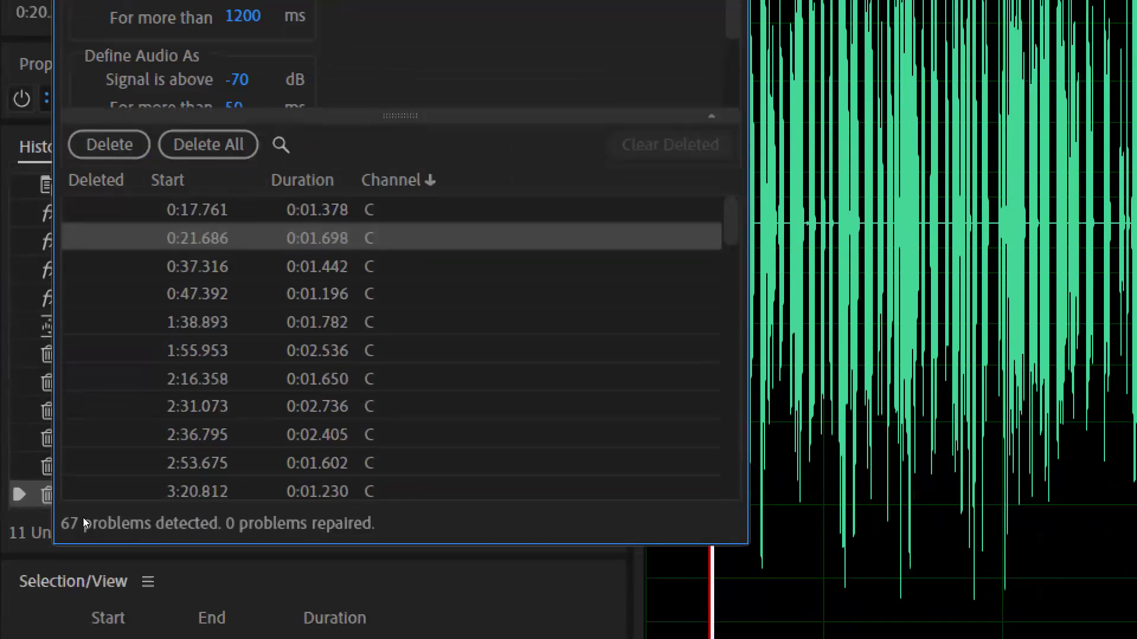
{"action": "key", "text": "Up"}
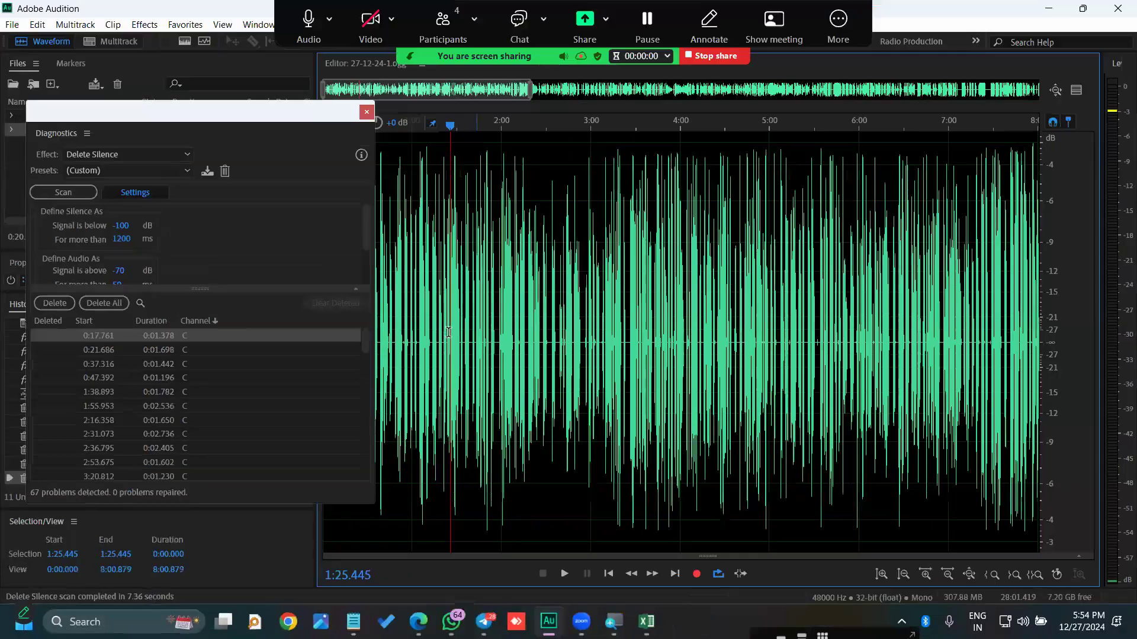
- Select the detected silence at 1:38.893 and examine its start and end up close in the waveform
{"action": "left_click", "coordinate": [512, 382]}
{"action": "scroll", "coordinate": [583, 373], "scroll_direction": "up", "scroll_amount": 7}
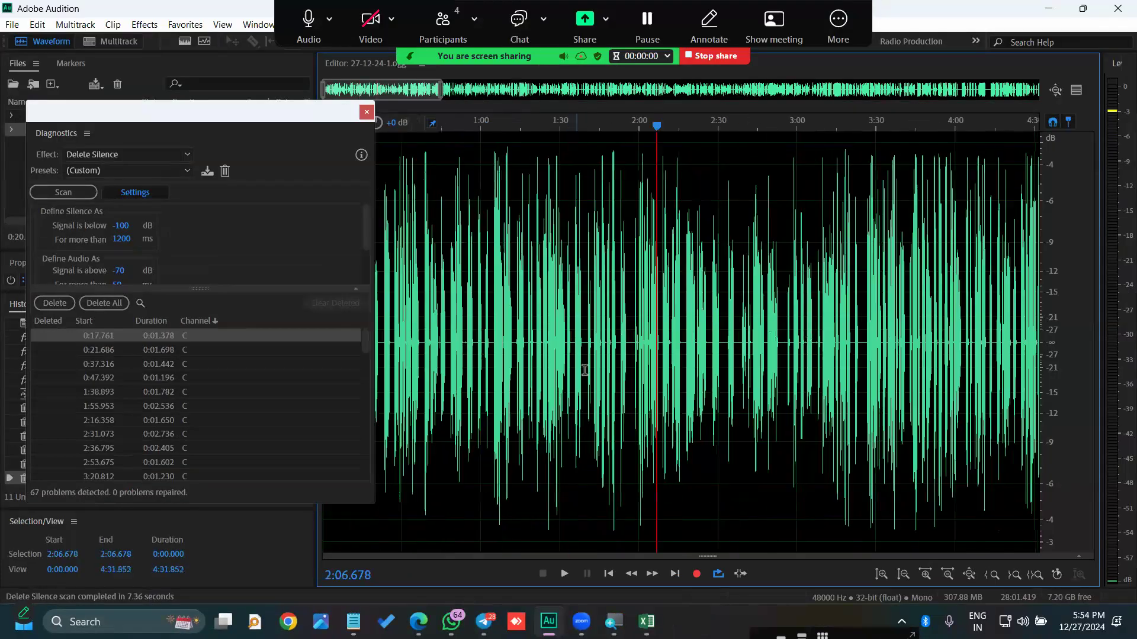
{"action": "left_click", "coordinate": [237, 390]}
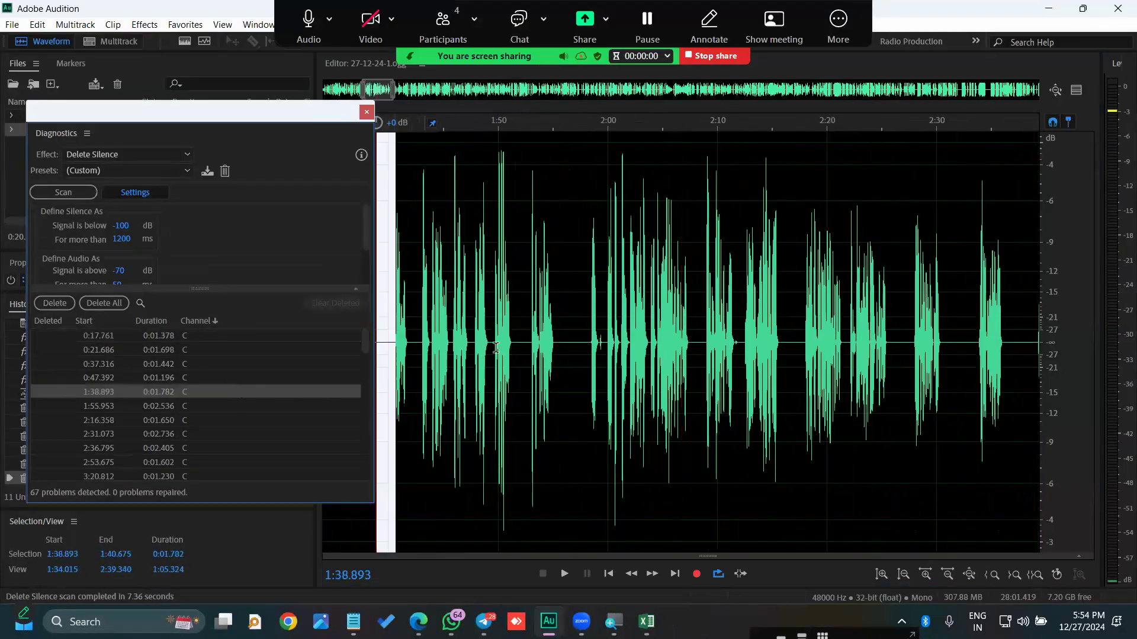
{"action": "scroll", "coordinate": [689, 352], "scroll_direction": "up", "scroll_amount": 5}
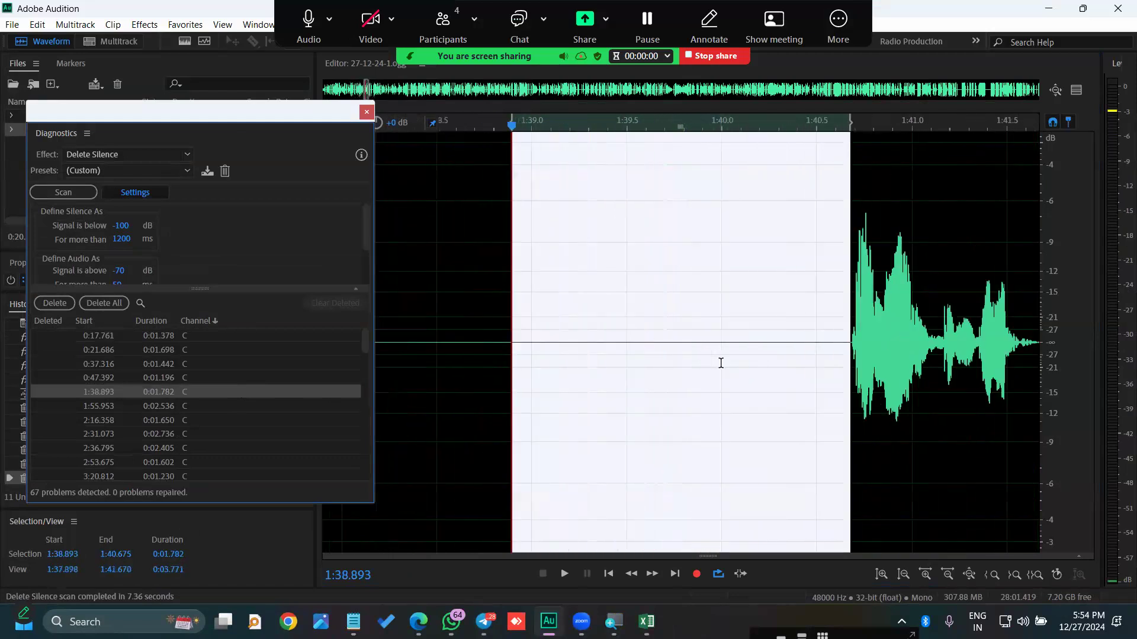
{"action": "scroll", "coordinate": [897, 351], "scroll_direction": "up", "scroll_amount": 1}
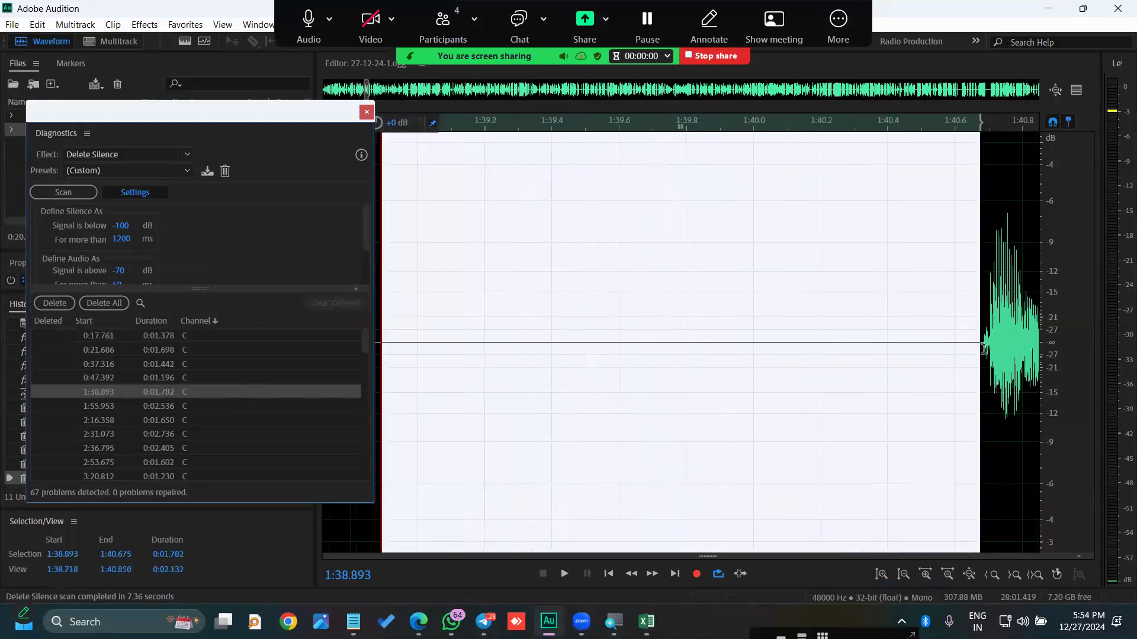
{"action": "scroll", "coordinate": [951, 357], "scroll_direction": "down", "scroll_amount": 2}
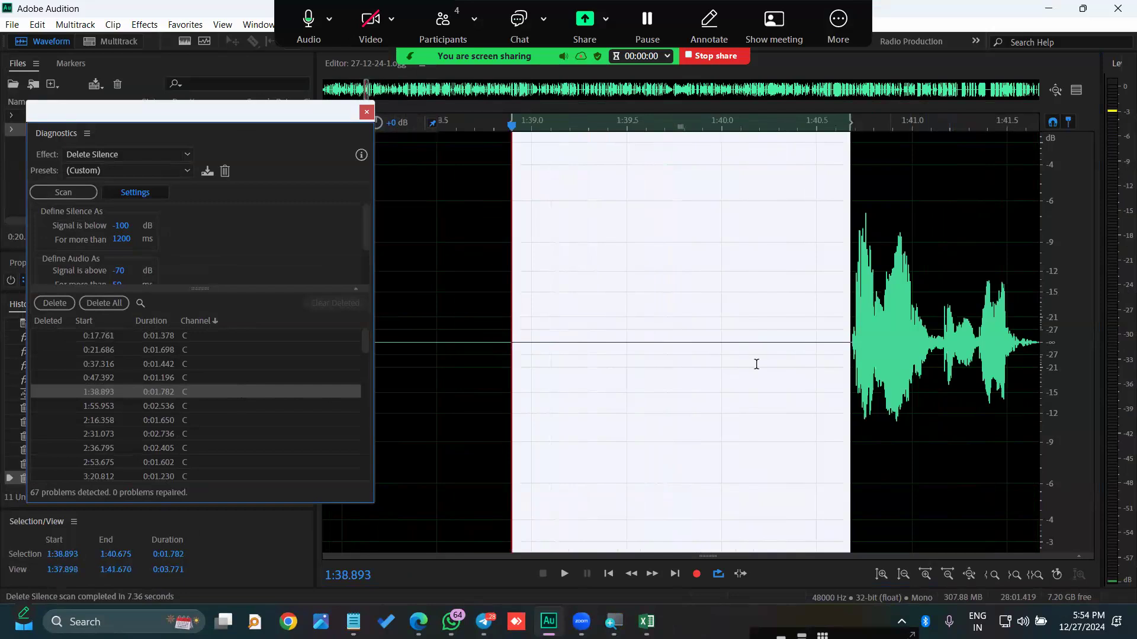
- Step through the detected silences from 0:17.761 to 7:35.809, checking each one in the waveform
{"action": "left_click", "coordinate": [191, 337]}
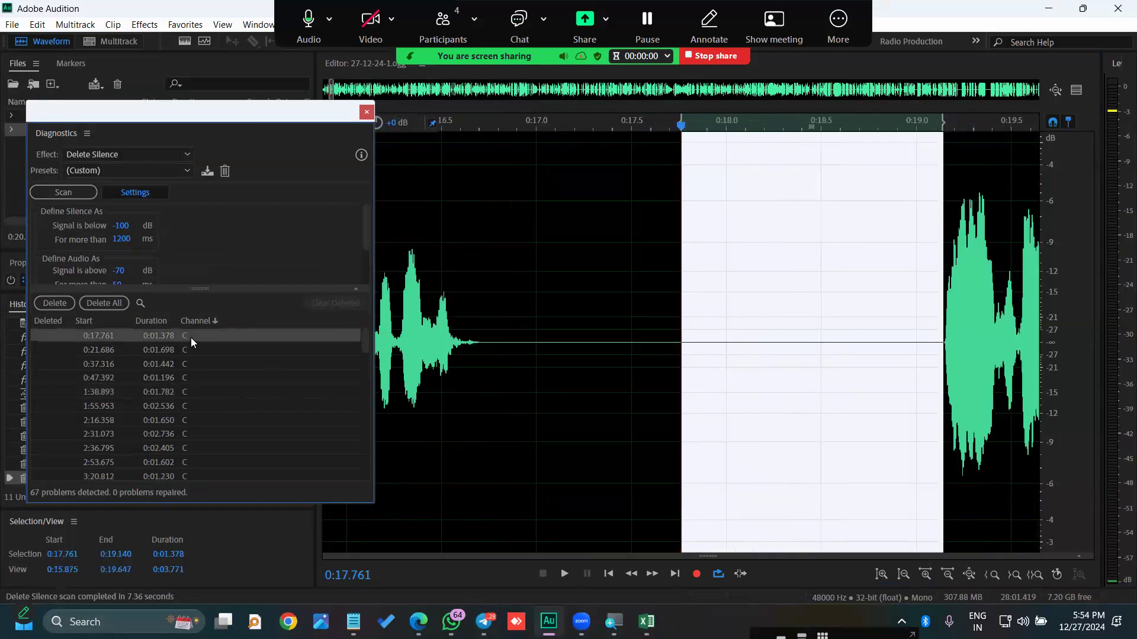
{"action": "key", "text": "Down"}
{"action": "key", "text": "Down"}
{"action": "key", "text": "Down"}
{"action": "key", "text": "Down"}
{"action": "key", "text": "Down"}
{"action": "key", "text": "Down"}
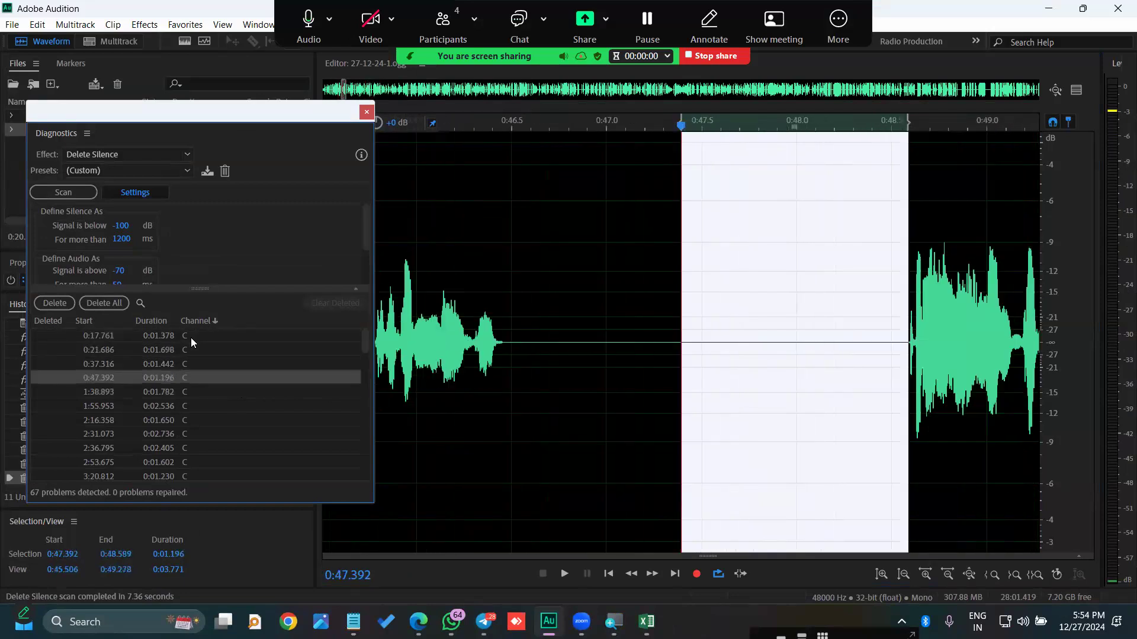
{"action": "key", "text": "Down"}
{"action": "key", "text": "Down"}
{"action": "key", "text": "Down"}
{"action": "key", "text": "Down"}
{"action": "key", "text": "Down"}
{"action": "key", "text": "Down"}
{"action": "key", "text": "Down"}
{"action": "key", "text": "Down"}
{"action": "key", "text": "Down"}
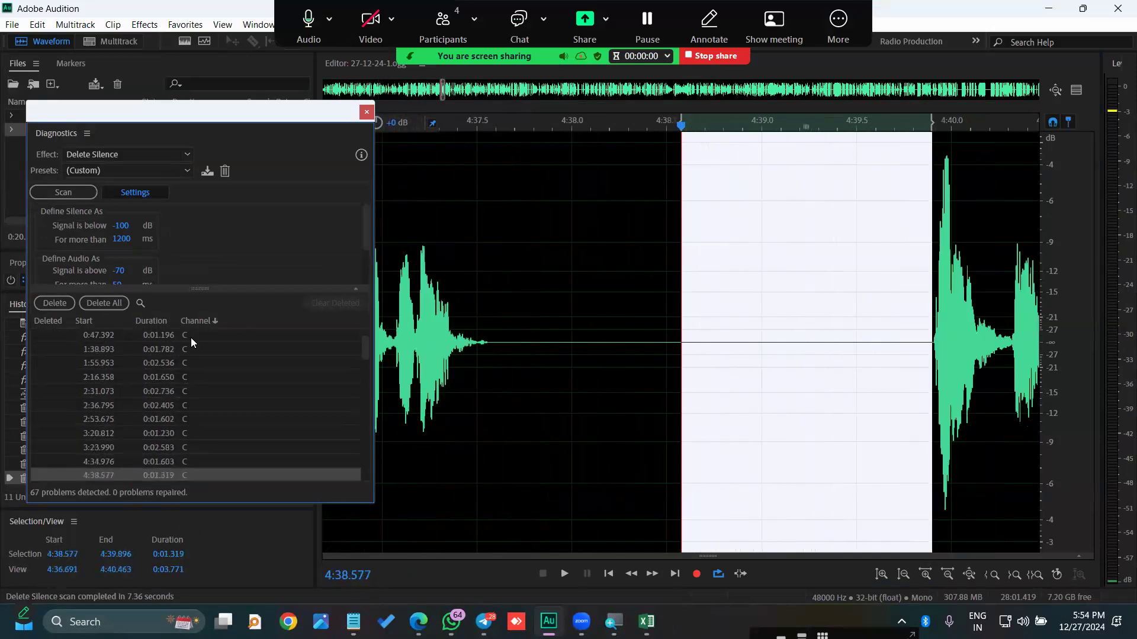
{"action": "key", "text": "Down"}
{"action": "key", "text": "Down"}
{"action": "key", "text": "Down"}
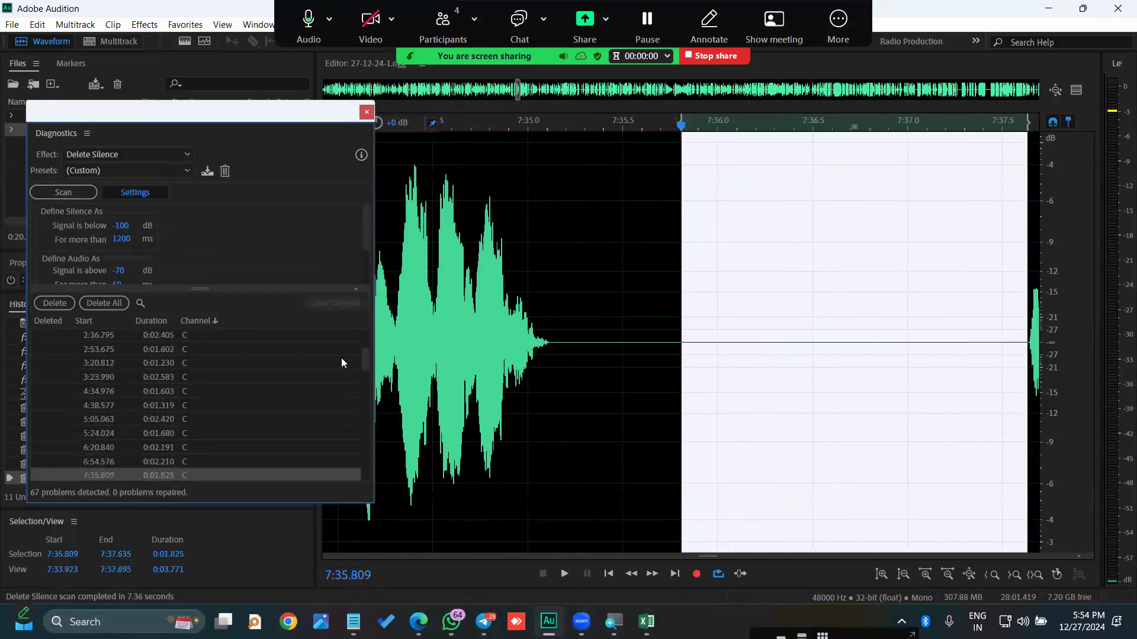
- Check the silence at 7:35.809 in a wider view and continue through the detected silences to 15:16.363
{"action": "scroll", "coordinate": [682, 368], "scroll_direction": "down", "scroll_amount": 1}
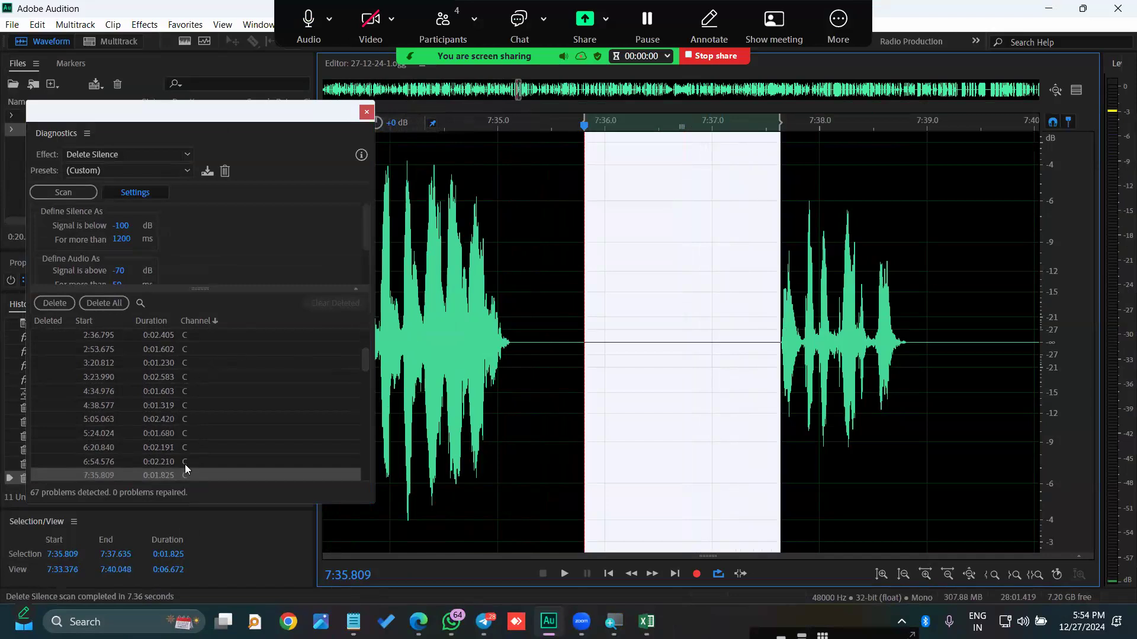
{"action": "key", "text": "Down"}
{"action": "key", "text": "Down"}
{"action": "key", "text": "Down"}
{"action": "key", "text": "Down"}
{"action": "key", "text": "Down"}
{"action": "key", "text": "Down"}
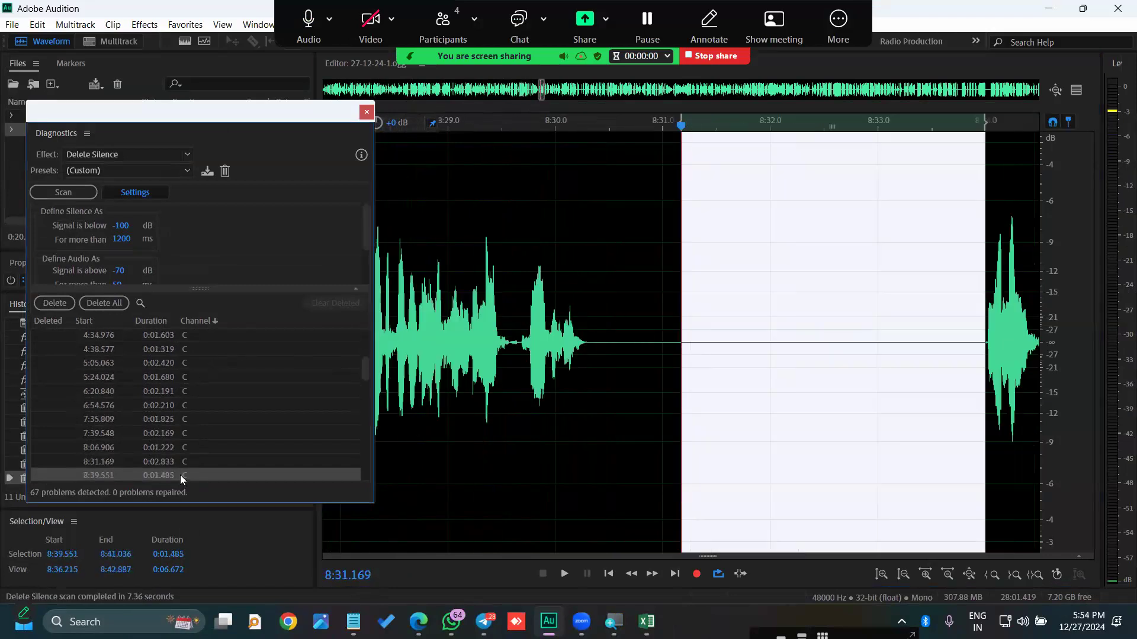
{"action": "key", "text": "Down"}
{"action": "key", "text": "Down"}
{"action": "key", "text": "Down"}
{"action": "key", "text": "Down"}
{"action": "key", "text": "Down"}
{"action": "key", "text": "Down"}
{"action": "key", "text": "Down"}
{"action": "key", "text": "Down"}
{"action": "key", "text": "Down"}
{"action": "key", "text": "Down"}
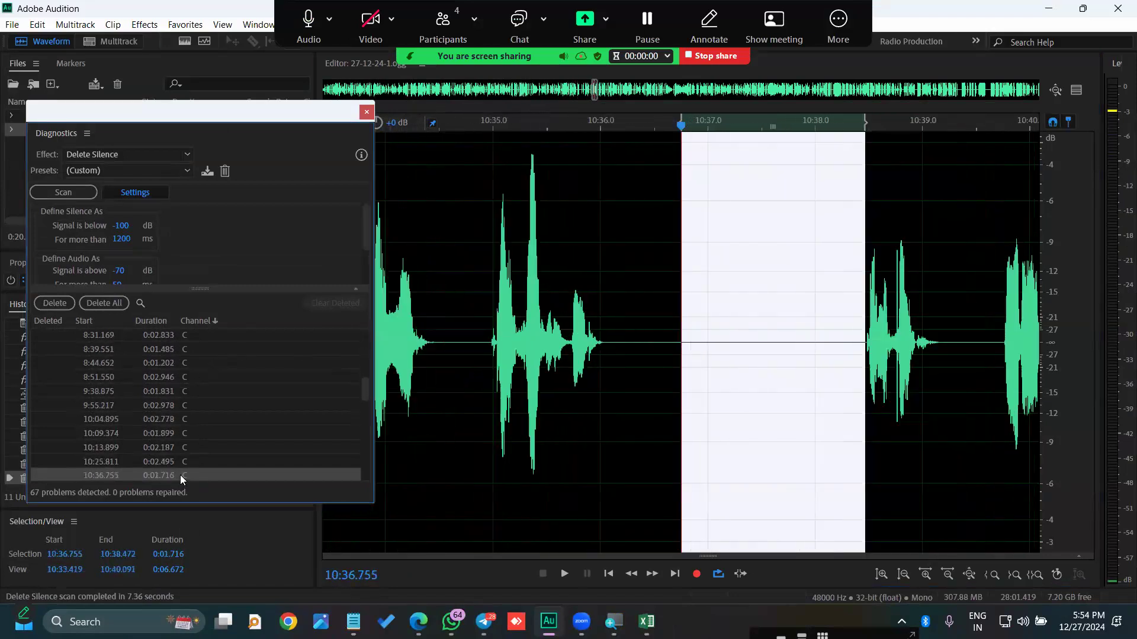
{"action": "key", "text": "Down"}
{"action": "key", "text": "Down"}
{"action": "key", "text": "Down"}
{"action": "key", "text": "Down"}
{"action": "key", "text": "Down"}
{"action": "key", "text": "Down"}
{"action": "key", "text": "Down"}
{"action": "key", "text": "Down"}
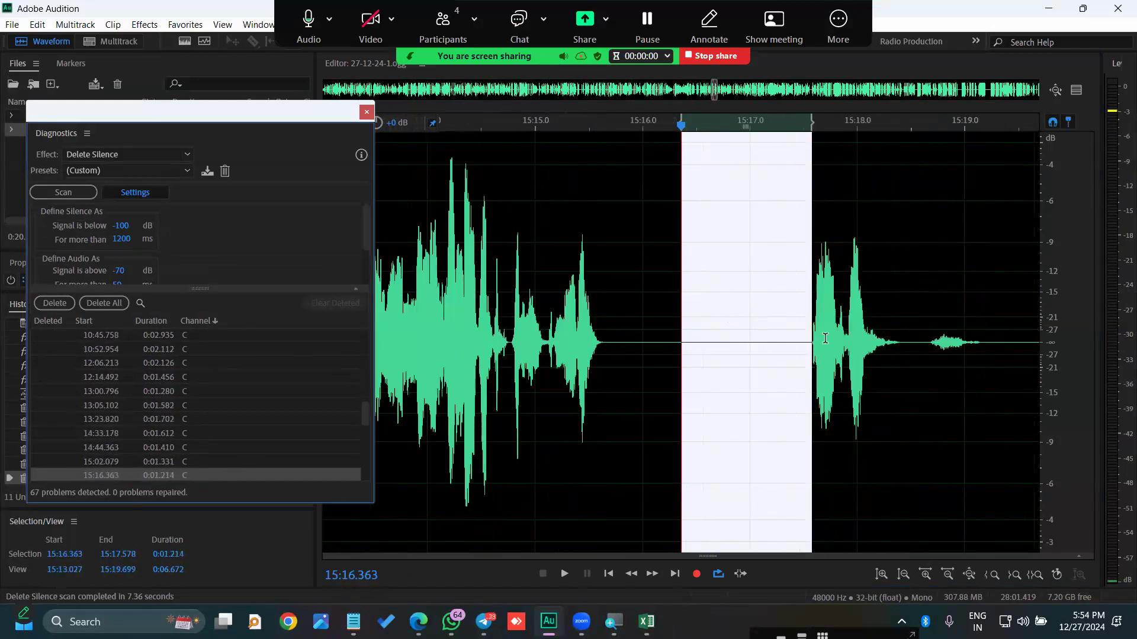
- Examine up close where the silence at 15:16.363 ends and the speech resumes
{"action": "scroll", "coordinate": [806, 342], "scroll_direction": "up", "scroll_amount": 4}
{"action": "scroll", "coordinate": [805, 342], "scroll_direction": "up", "scroll_amount": 6}
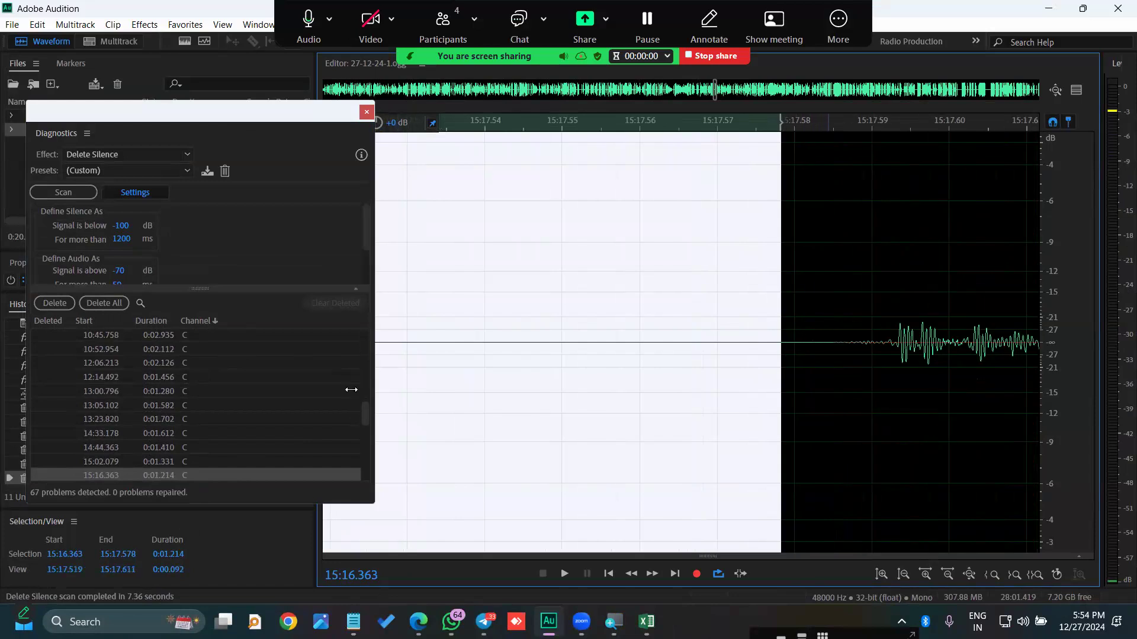
{"action": "scroll", "coordinate": [764, 355], "scroll_direction": "down", "scroll_amount": 10}
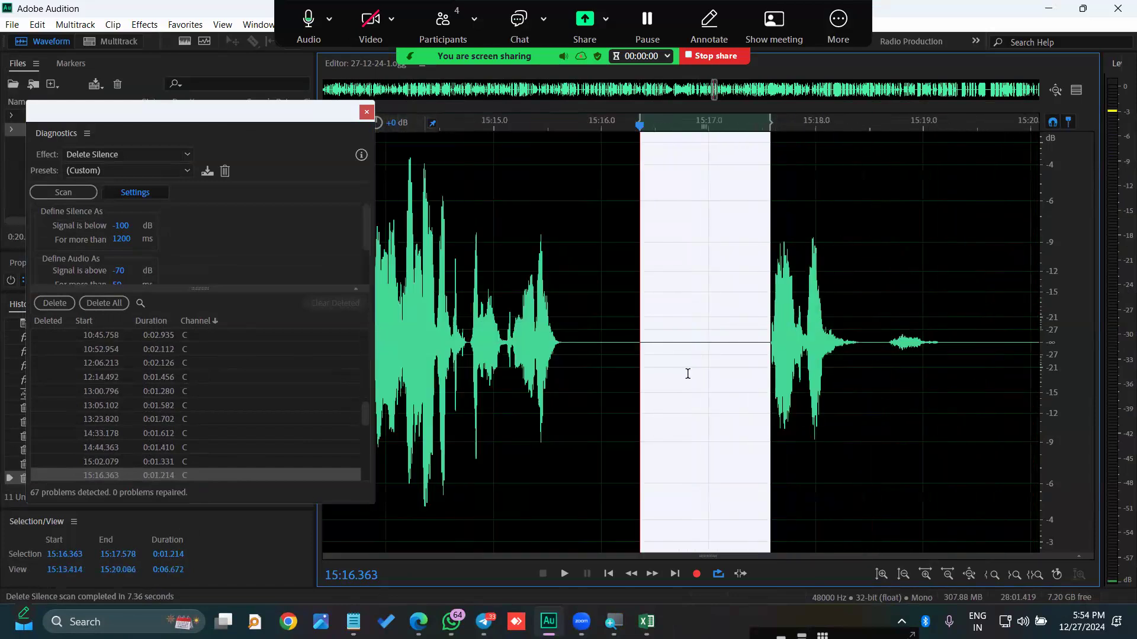
{"action": "scroll", "coordinate": [818, 341], "scroll_direction": "up", "scroll_amount": 2}
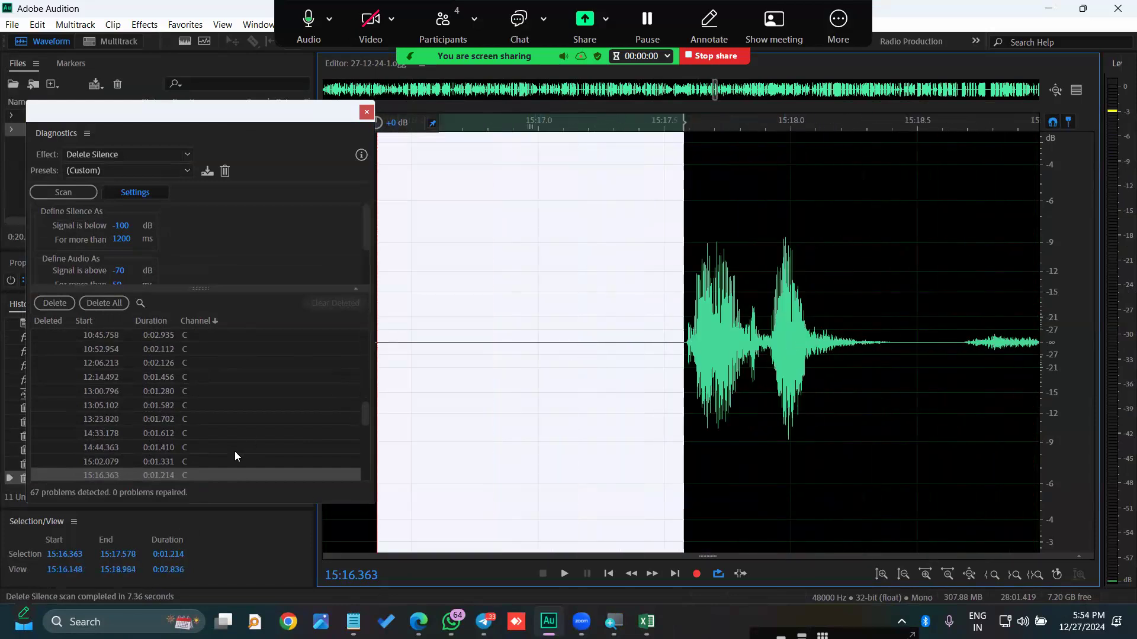
- Select the detected silence at 16:00.405 and examine the faint sound just before it
{"action": "scroll", "coordinate": [235, 456], "scroll_direction": "down", "scroll_amount": 2}
{"action": "left_click", "coordinate": [197, 408]}
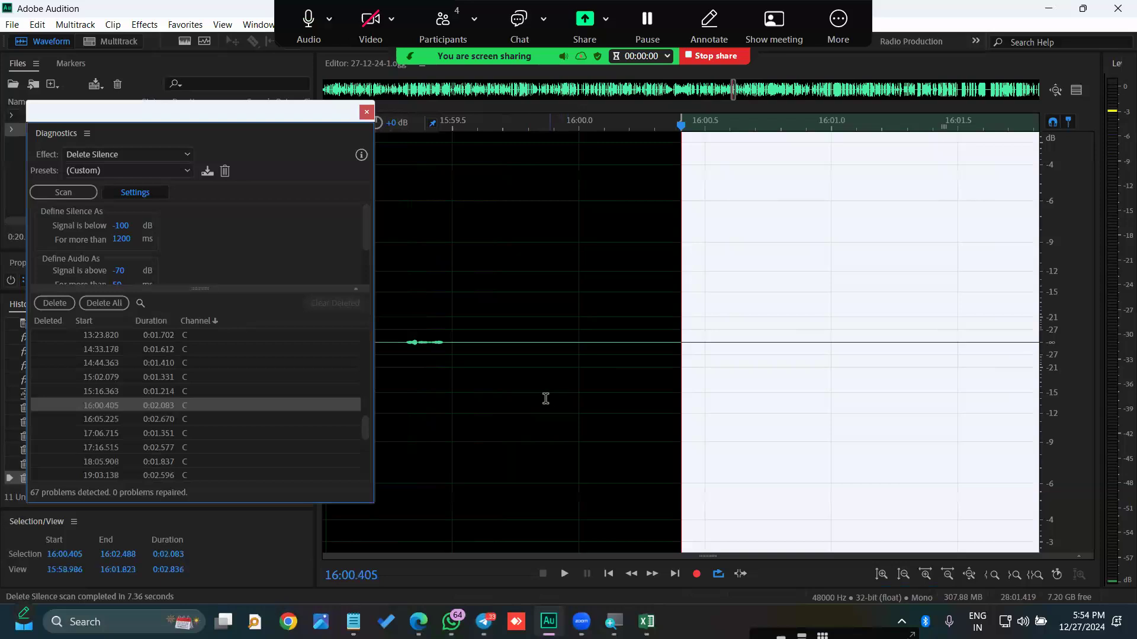
{"action": "scroll", "coordinate": [546, 398], "scroll_direction": "down", "scroll_amount": 2}
{"action": "scroll", "coordinate": [829, 349], "scroll_direction": "up", "scroll_amount": 6}
{"action": "scroll", "coordinate": [834, 339], "scroll_direction": "down", "scroll_amount": 6}
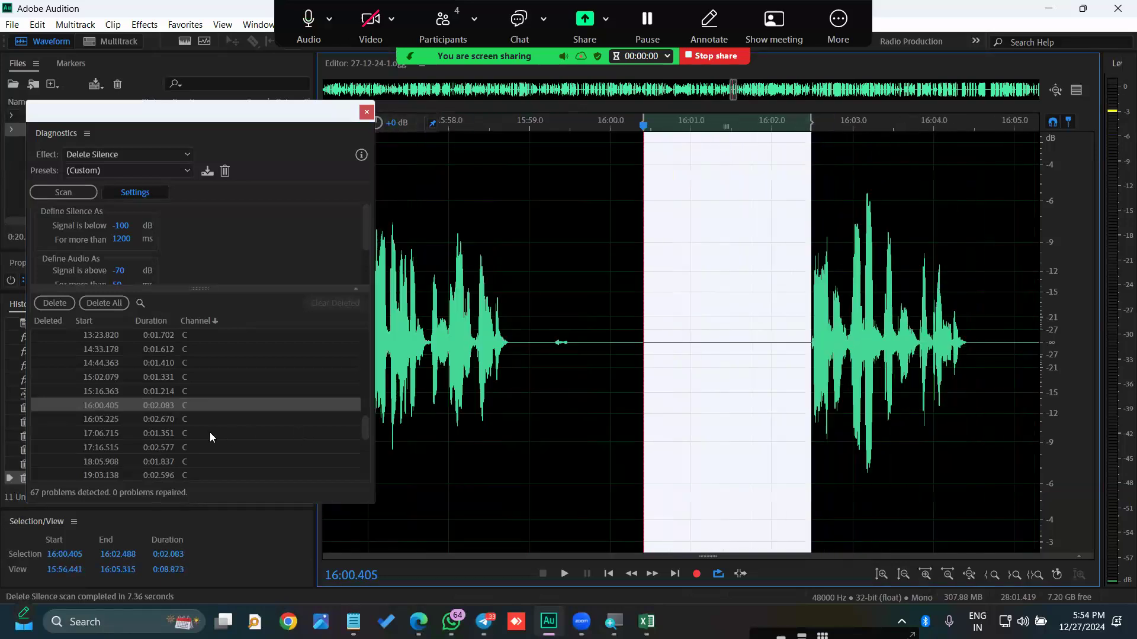
- Step through the detected silences from 16:05.225 to 24:00.736, checking each one in the waveform
{"action": "left_click", "coordinate": [195, 424]}
{"action": "key", "text": "Down"}
{"action": "key", "text": "Down"}
{"action": "key", "text": "Down"}
{"action": "key", "text": "Down"}
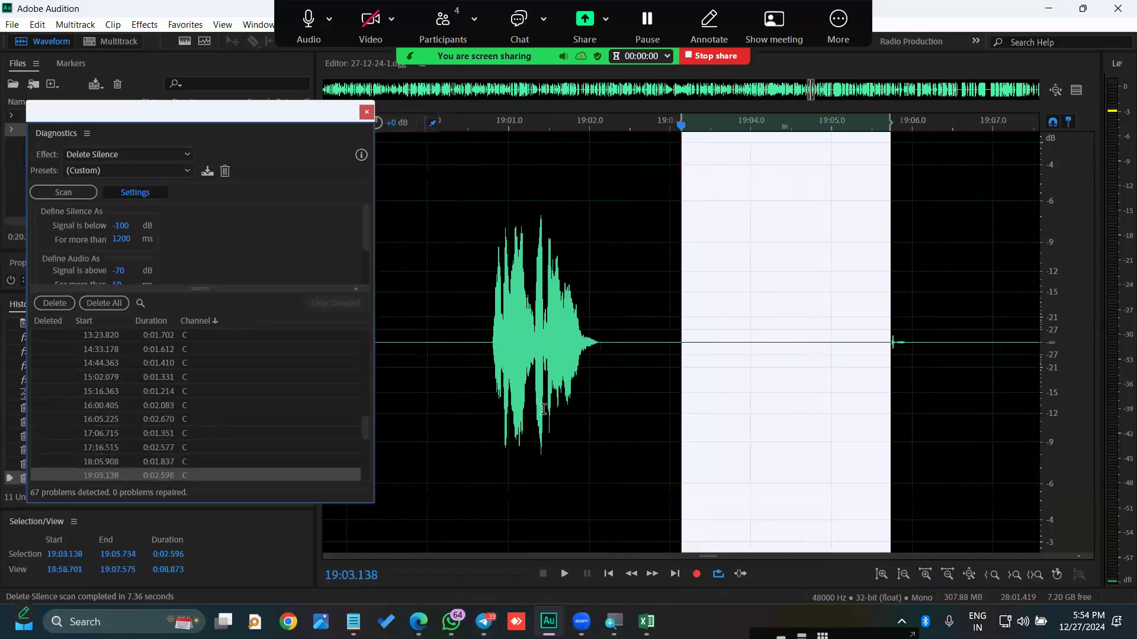
{"action": "key", "text": "Down"}
{"action": "key", "text": "Down"}
{"action": "key", "text": "Down"}
{"action": "key", "text": "Down"}
{"action": "key", "text": "Down"}
{"action": "key", "text": "Down"}
{"action": "key", "text": "Down"}
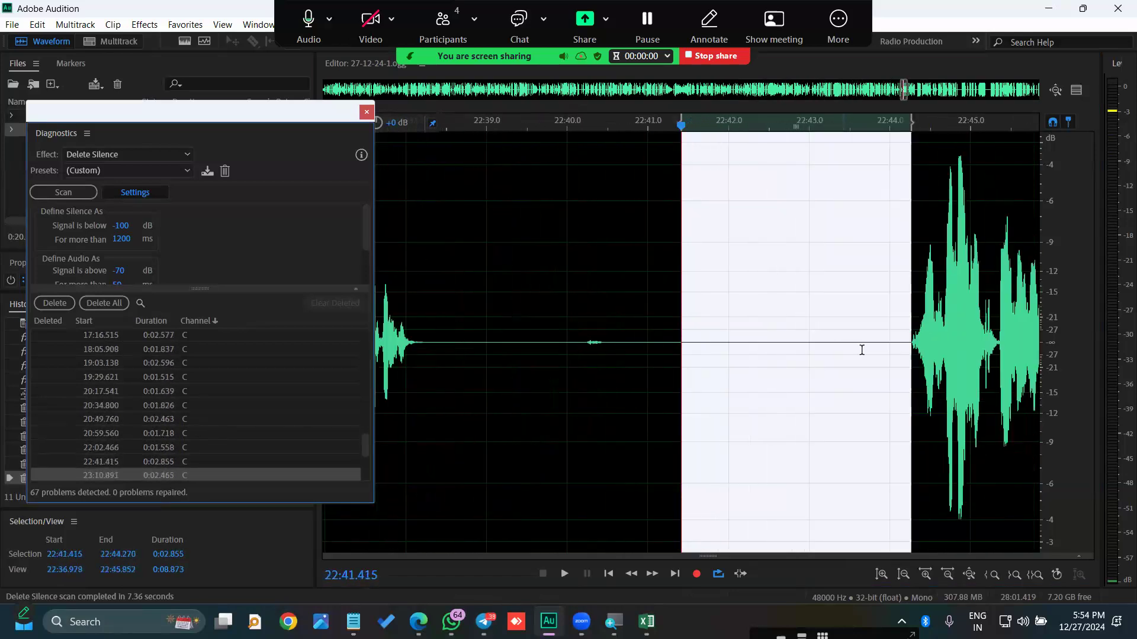
{"action": "key", "text": "Down"}
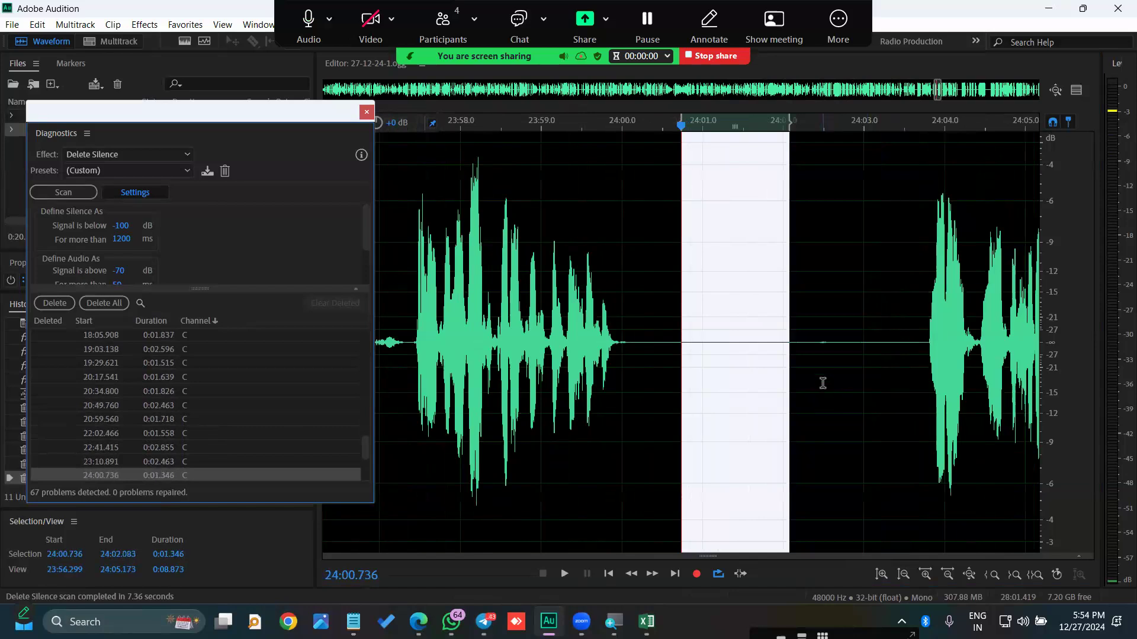
- Return to the silence at 23:10.891 and examine it together with the faint sounds and speech around it
{"action": "key", "text": "Up"}
{"action": "scroll", "coordinate": [868, 357], "scroll_direction": "down", "scroll_amount": 8}
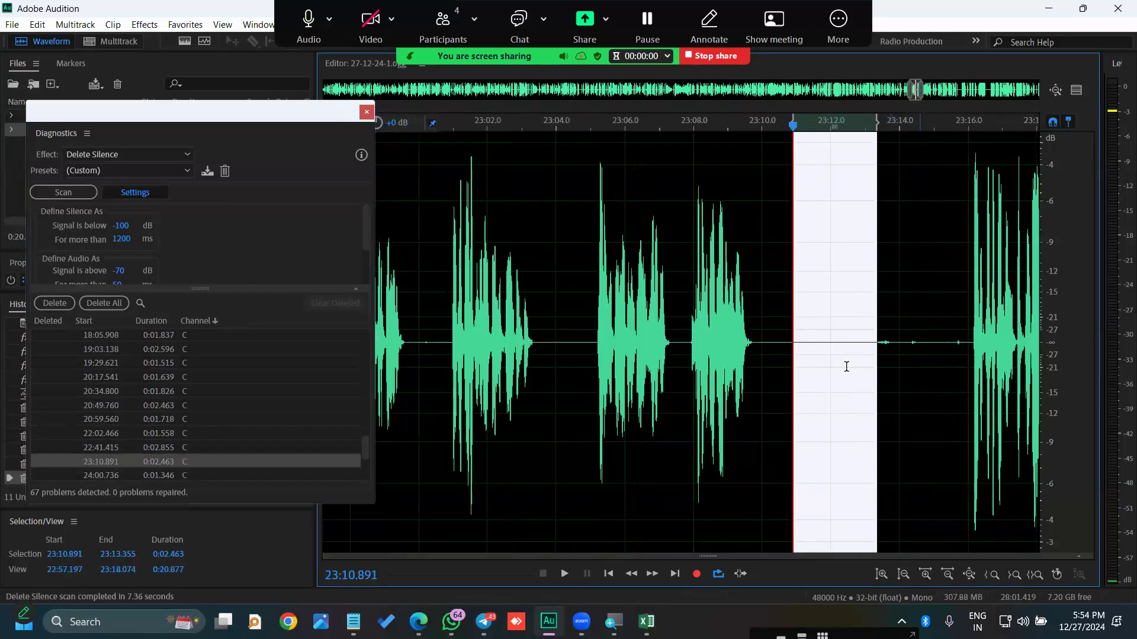
{"action": "scroll", "coordinate": [897, 335], "scroll_direction": "up", "scroll_amount": 3}
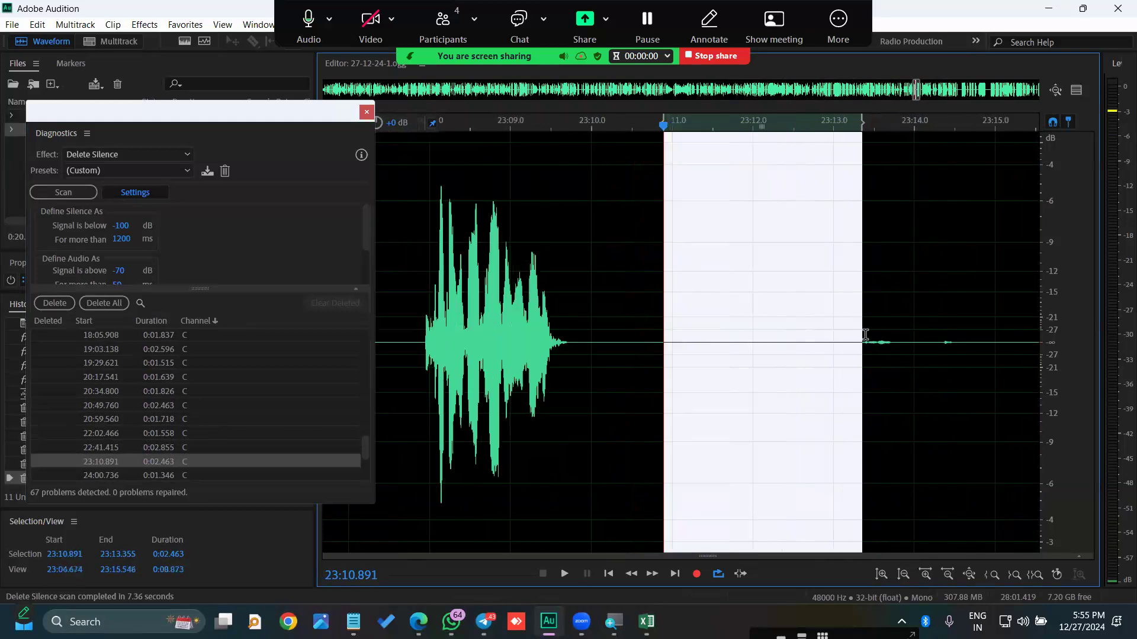
{"action": "scroll", "coordinate": [831, 348], "scroll_direction": "down", "scroll_amount": 4}
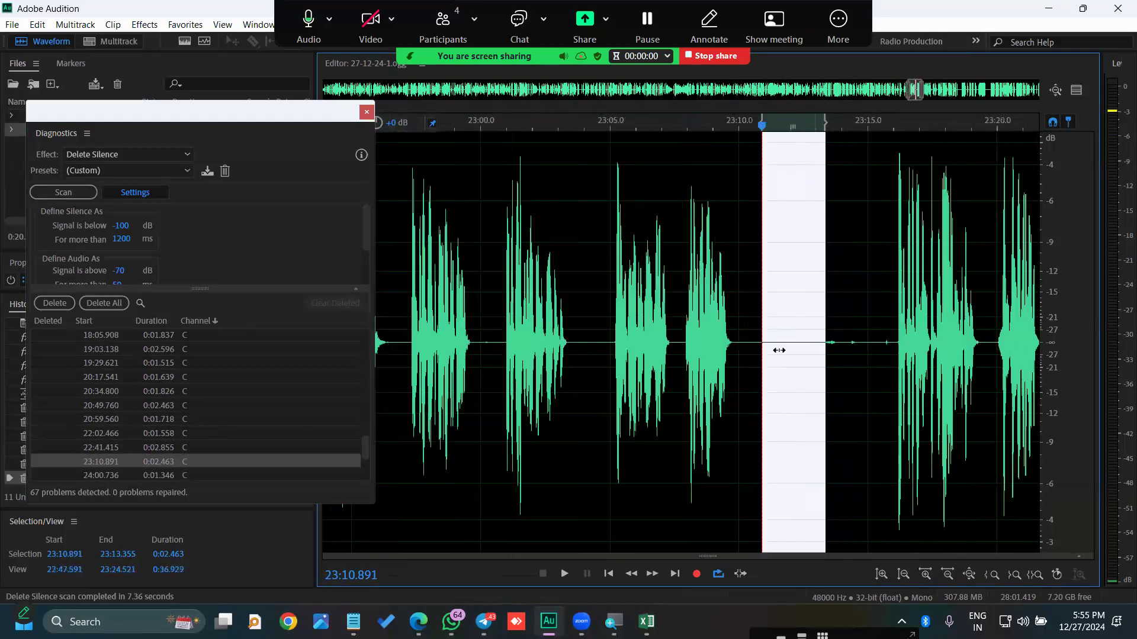
{"action": "scroll", "coordinate": [194, 443], "scroll_direction": "down", "scroll_amount": 1}
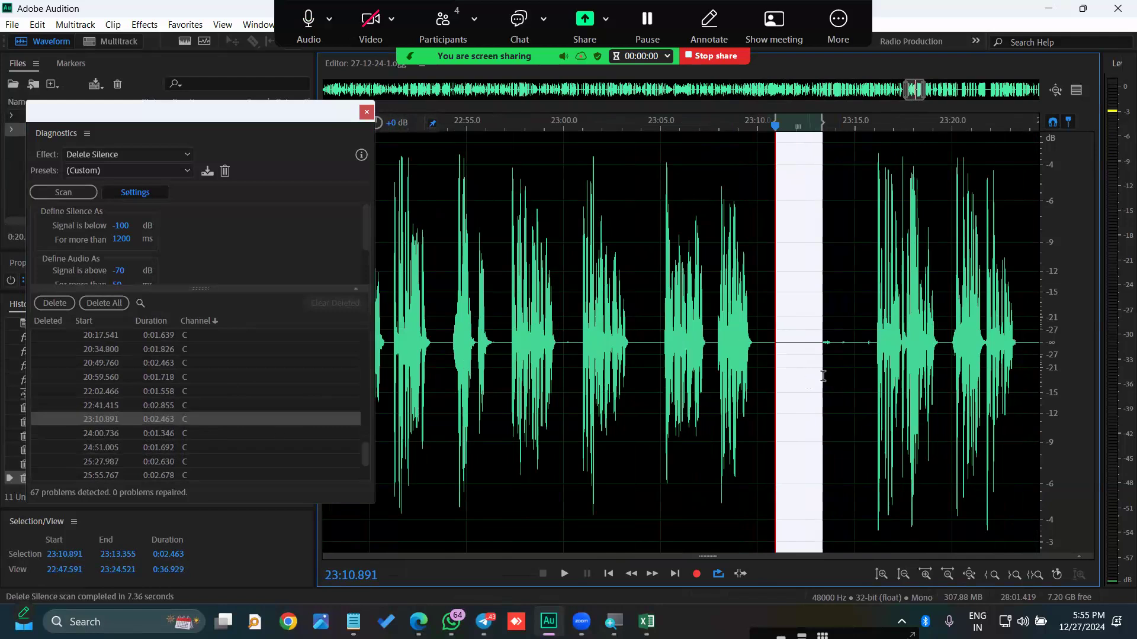
{"action": "scroll", "coordinate": [814, 363], "scroll_direction": "down", "scroll_amount": 1}
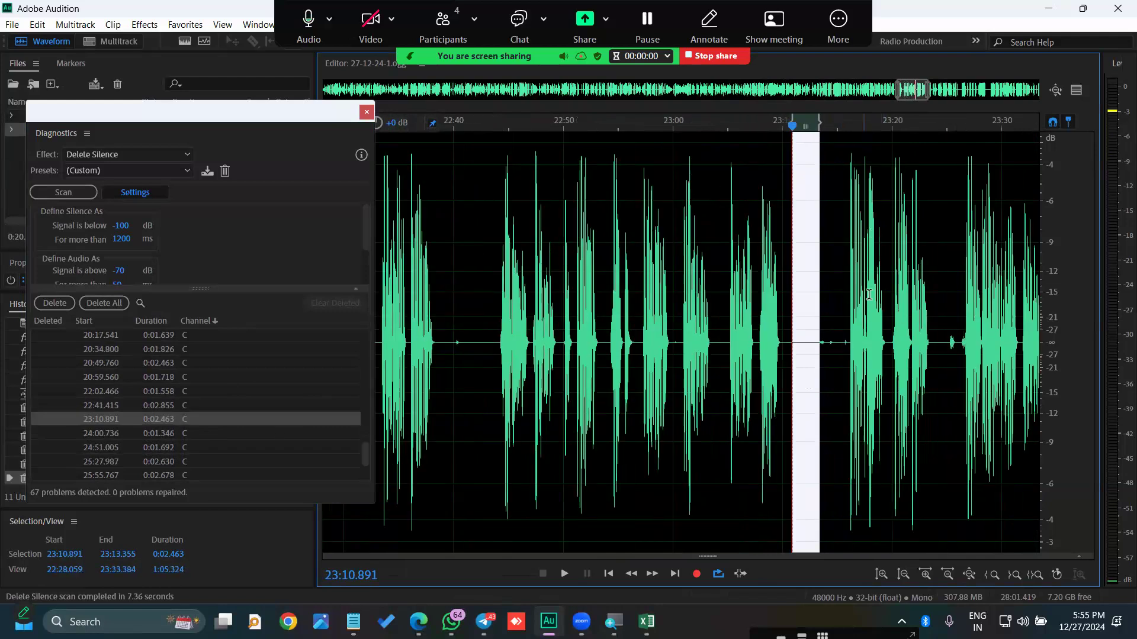
{"action": "scroll", "coordinate": [865, 296], "scroll_direction": "up", "scroll_amount": 2}
{"action": "scroll", "coordinate": [845, 266], "scroll_direction": "up", "scroll_amount": 1}
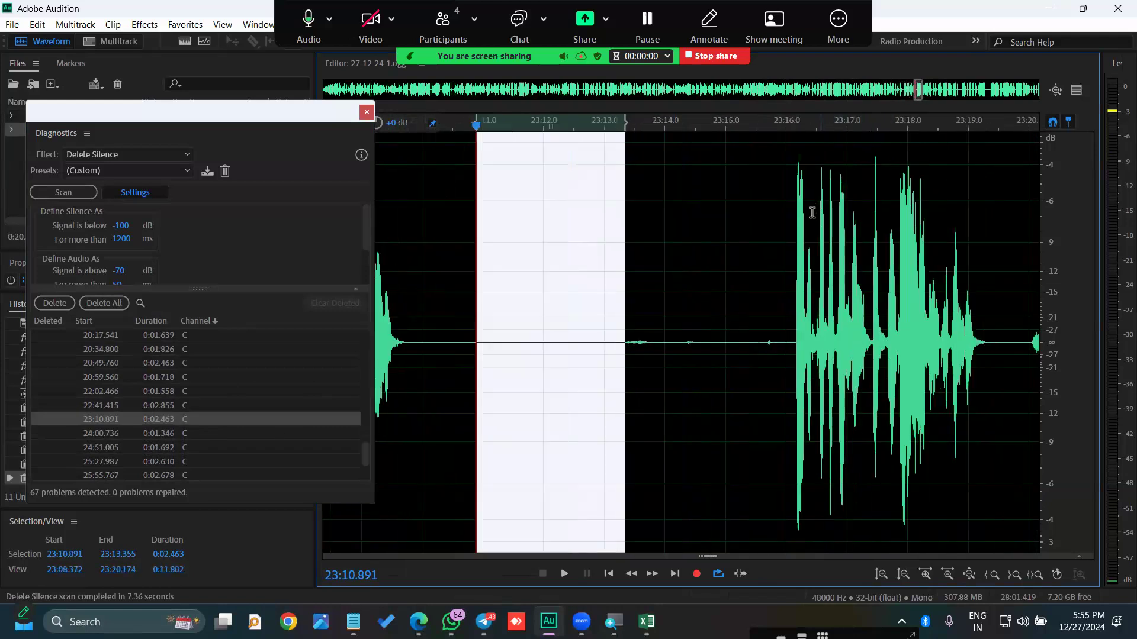
{"action": "scroll", "coordinate": [750, 341], "scroll_direction": "down", "scroll_amount": 2}
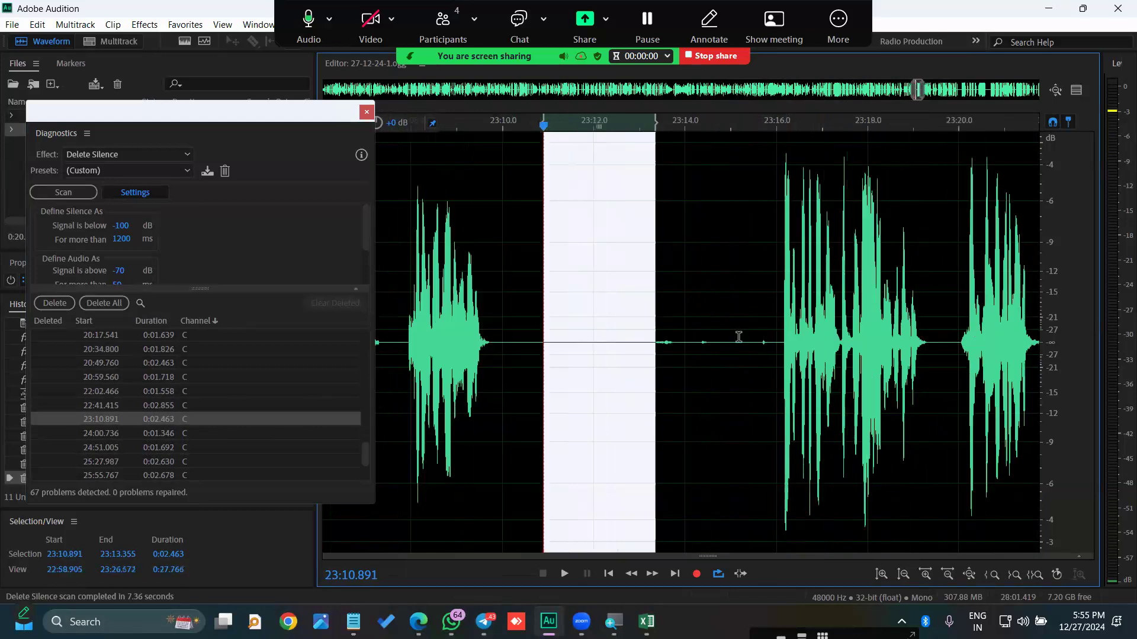
- Step through the remaining detected silences from 24:00.736 to the end of the list at 27:57.773
{"action": "left_click", "coordinate": [179, 432]}
{"action": "key", "text": "Down"}
{"action": "key", "text": "Down"}
{"action": "key", "text": "Down"}
{"action": "key", "text": "Down"}
{"action": "key", "text": "Down"}
{"action": "key", "text": "Down"}
{"action": "key", "text": "Down"}
{"action": "key", "text": "Down"}
{"action": "key", "text": "Down"}
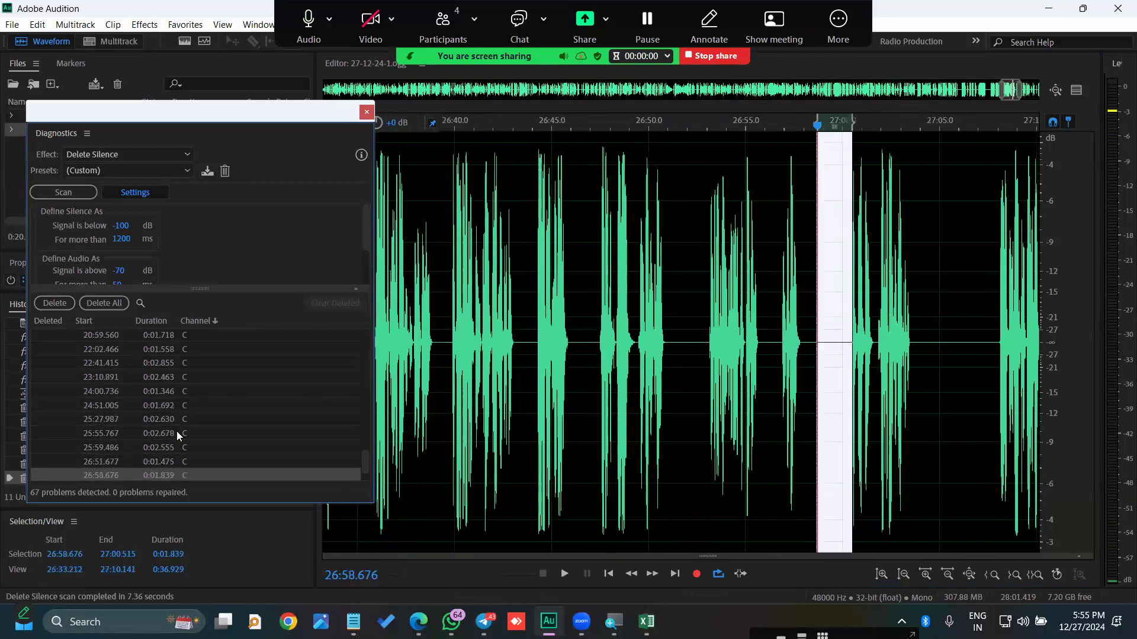
- Step back up through the detected silences from 27:57.773 to the first one at 0:17.761, checking each in the waveform
{"action": "key", "text": "Up"}
{"action": "key", "text": "Up"}
{"action": "key", "text": "Up"}
{"action": "key", "text": "Up"}
{"action": "key", "text": "Up"}
{"action": "key", "text": "Up"}
{"action": "key", "text": "Up"}
{"action": "key", "text": "Up"}
{"action": "key", "text": "Up"}
{"action": "key", "text": "Up"}
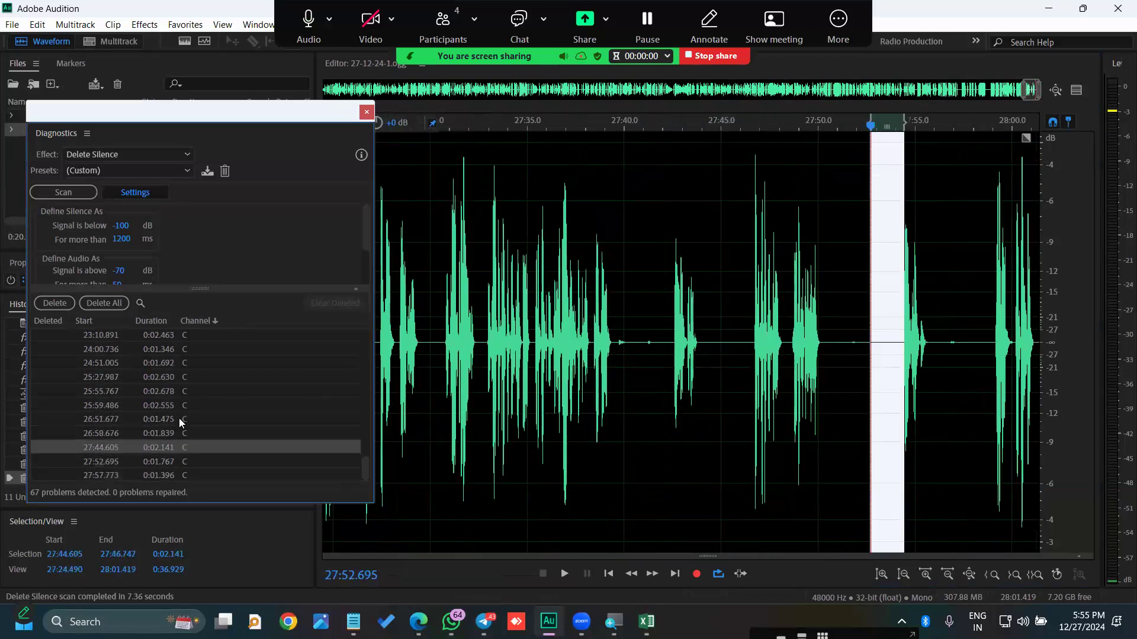
{"action": "key", "text": "Up"}
{"action": "key", "text": "Up"}
{"action": "key", "text": "Up"}
{"action": "key", "text": "Up"}
{"action": "key", "text": "Up"}
{"action": "key", "text": "Up"}
{"action": "key", "text": "Up"}
{"action": "key", "text": "Up"}
{"action": "key", "text": "Up"}
{"action": "key", "text": "Up"}
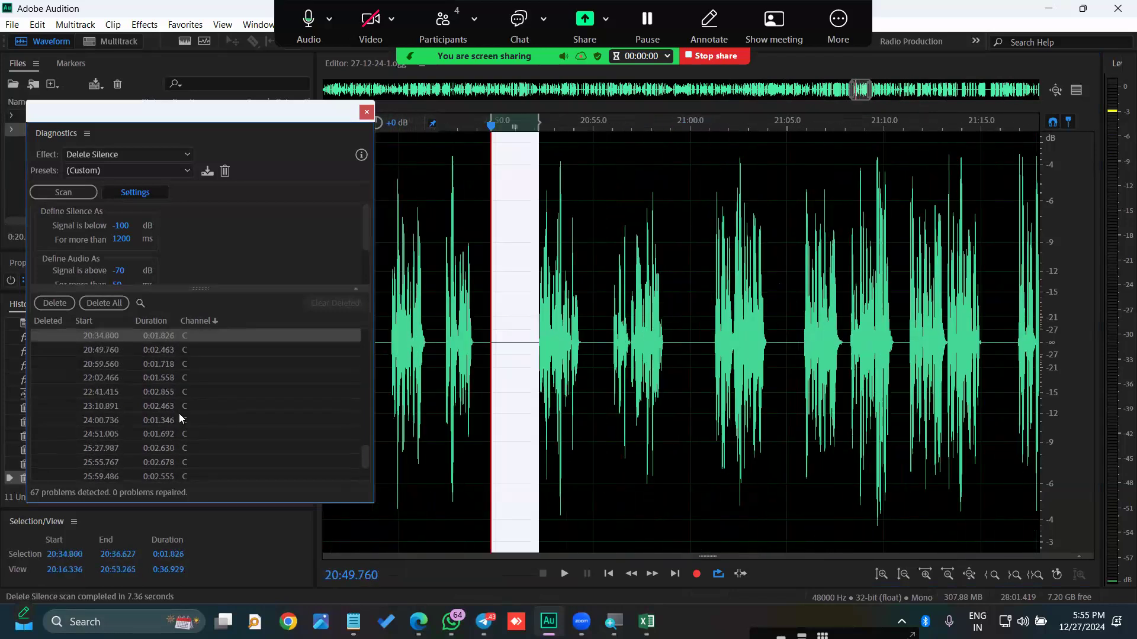
{"action": "key", "text": "Up"}
{"action": "key", "text": "Up"}
{"action": "key", "text": "Up"}
{"action": "key", "text": "Up"}
{"action": "key", "text": "Up"}
{"action": "key", "text": "Up"}
{"action": "key", "text": "Up"}
{"action": "key", "text": "Up"}
{"action": "key", "text": "Up"}
{"action": "key", "text": "Up"}
{"action": "key", "text": "Up"}
{"action": "key", "text": "Up"}
{"action": "key", "text": "Up"}
{"action": "key", "text": "Up"}
{"action": "key", "text": "Up"}
{"action": "key", "text": "Up"}
{"action": "key", "text": "Up"}
{"action": "key", "text": "Up"}
{"action": "key", "text": "Up"}
{"action": "key", "text": "Up"}
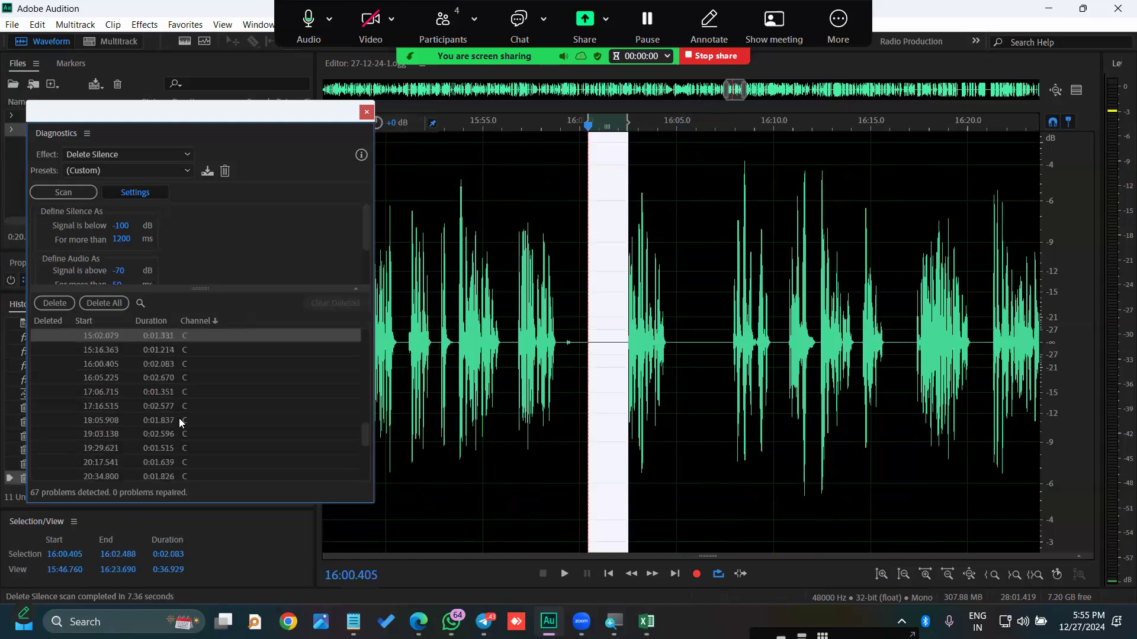
{"action": "key", "text": "Up"}
{"action": "key", "text": "Up"}
{"action": "key", "text": "Up"}
{"action": "key", "text": "Up"}
{"action": "key", "text": "Up"}
{"action": "key", "text": "Up"}
{"action": "key", "text": "Up"}
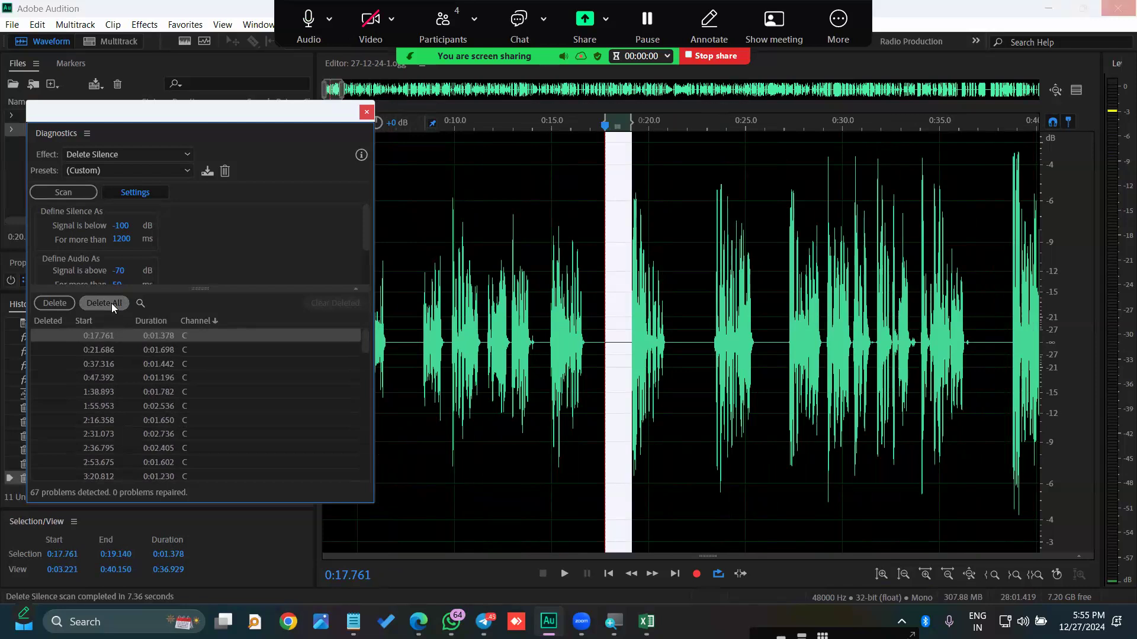
- Shorten all the detected silences in the list at once and clear the selection in the waveform
{"action": "left_click", "coordinate": [112, 303]}
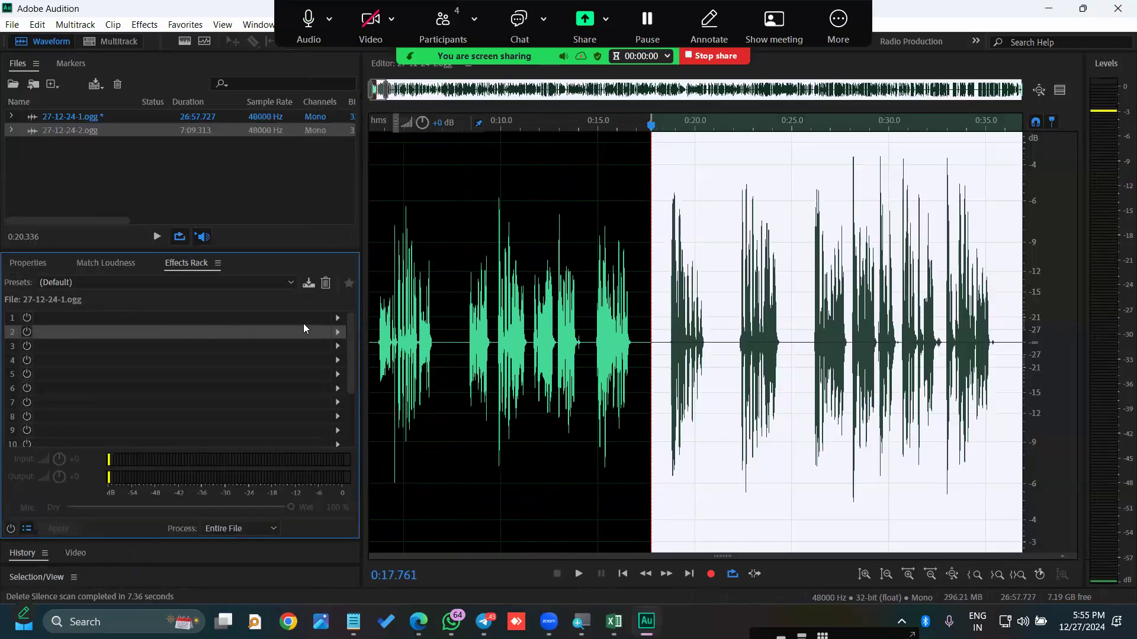
{"action": "left_click", "coordinate": [671, 316]}
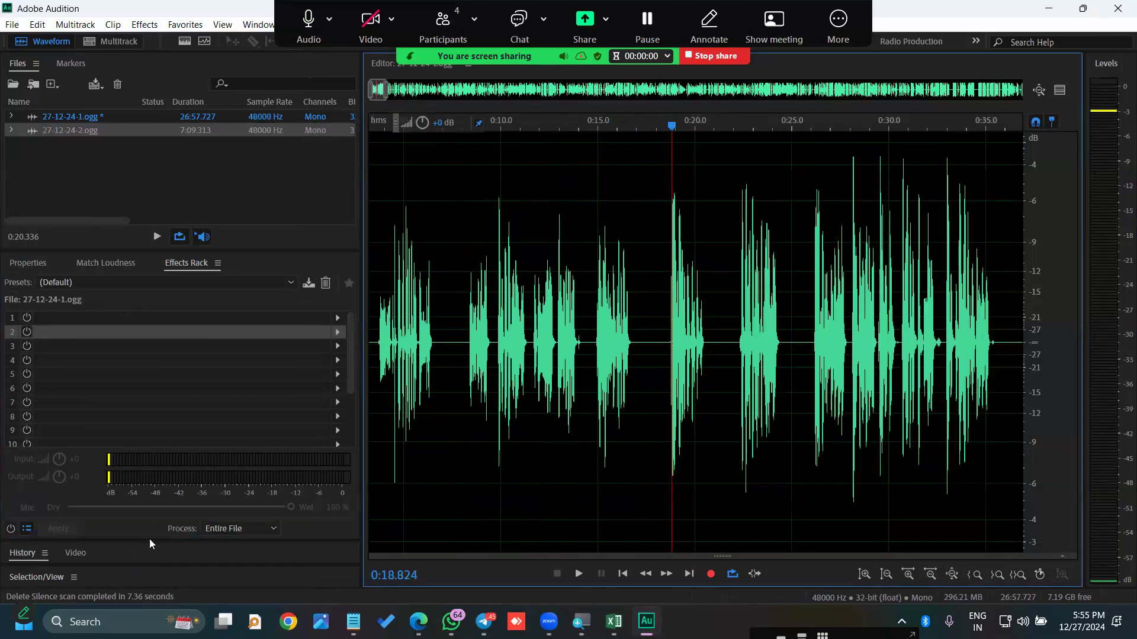
- Enlarge the History panel to check its latest entries, and narrow the side panels to widen the waveform editor
{"action": "left_click_drag", "start_coordinate": [150, 541], "coordinate": [158, 386]}
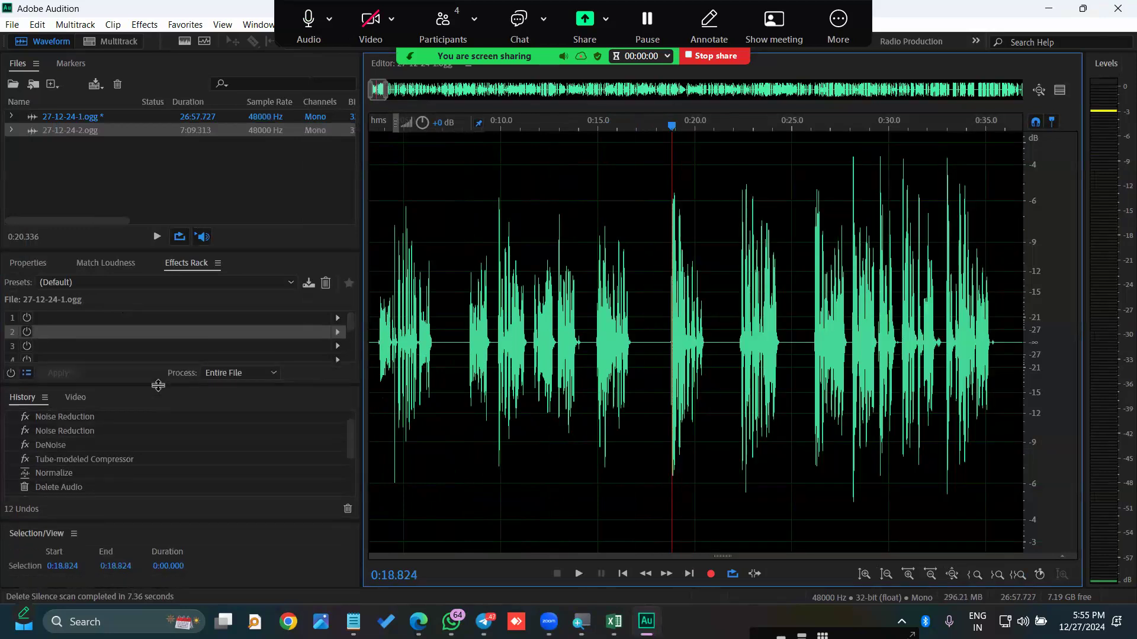
{"action": "scroll", "coordinate": [117, 466], "scroll_direction": "down", "scroll_amount": 2}
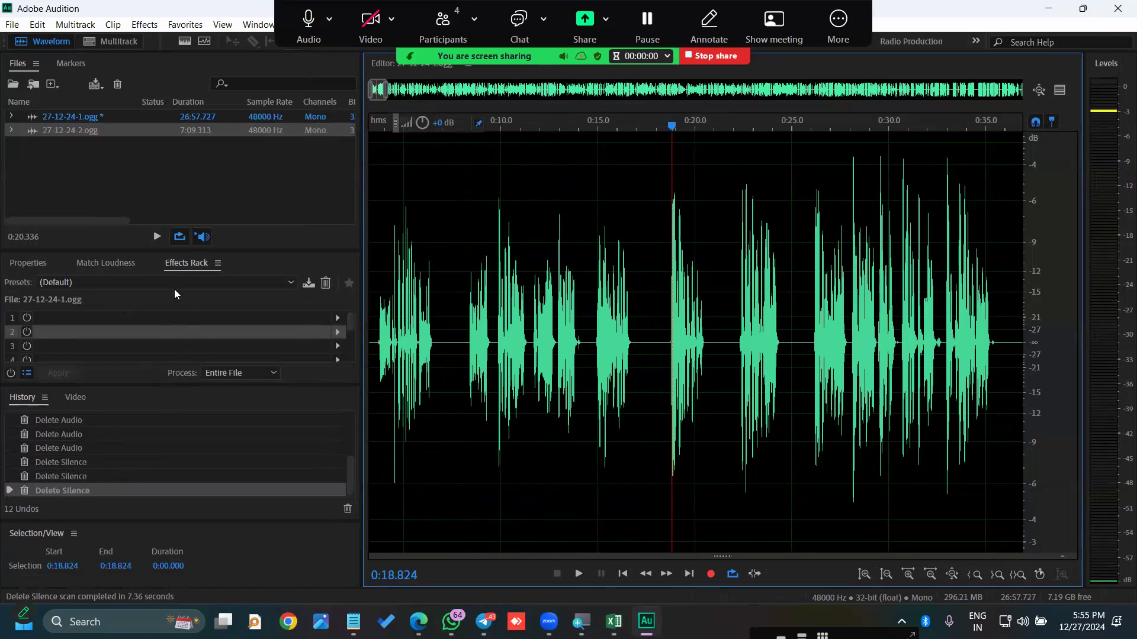
{"action": "left_click_drag", "start_coordinate": [359, 143], "coordinate": [265, 156]}
{"action": "left_click", "coordinate": [255, 27]}
{"action": "left_click", "coordinate": [577, 301]}
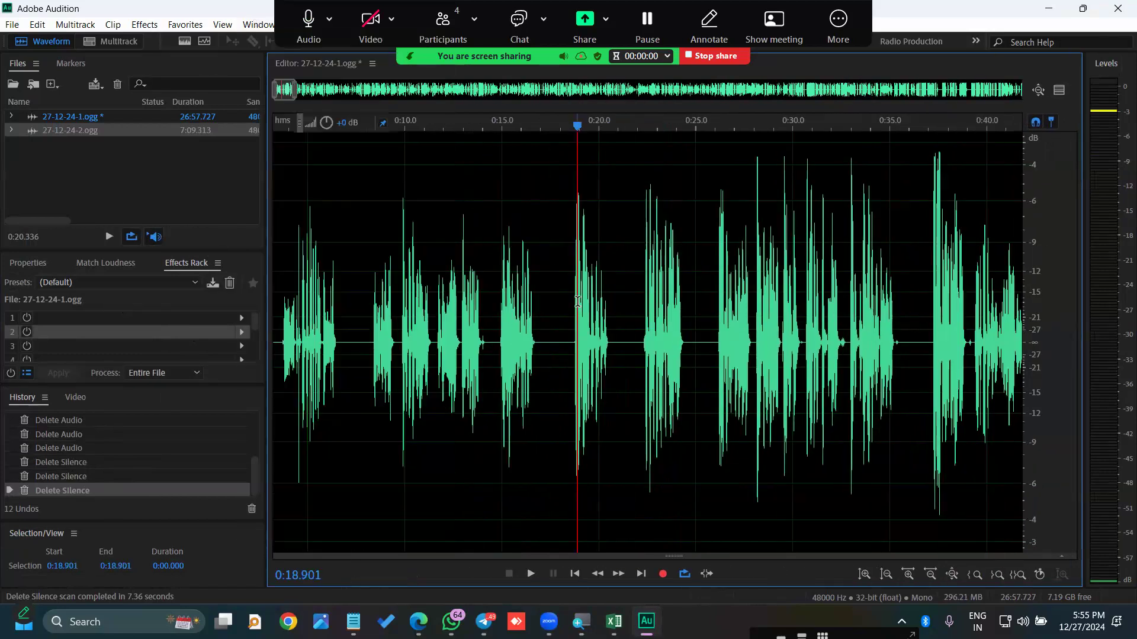
- Jump to the end of the recording and examine the waveform of its final minute
{"action": "key", "text": "End"}
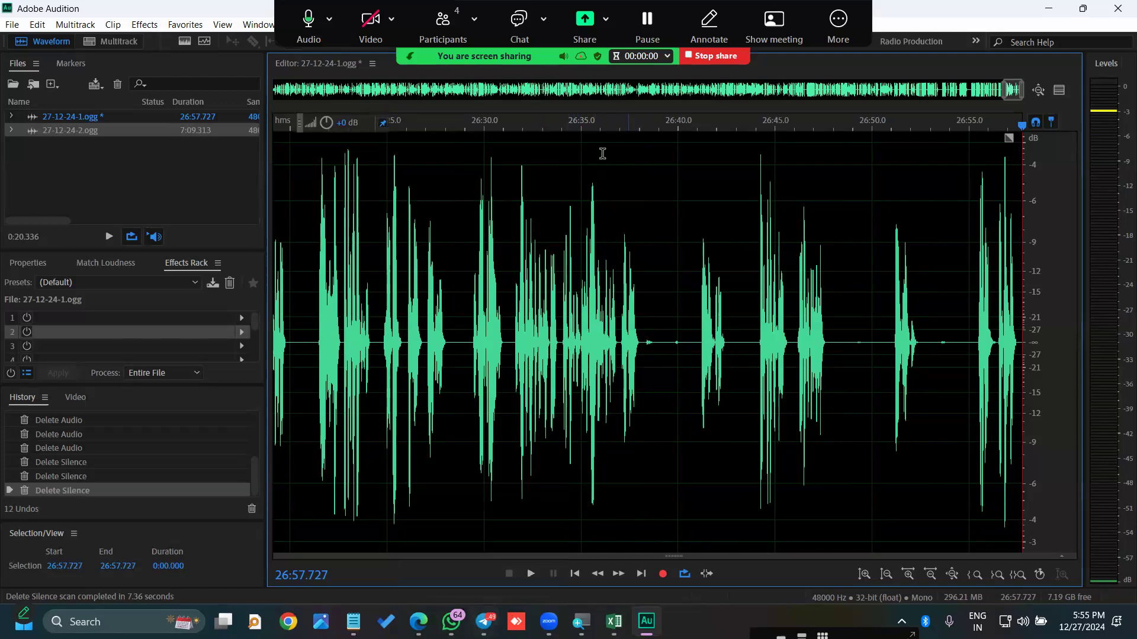
{"action": "left_click", "coordinate": [713, 56]}
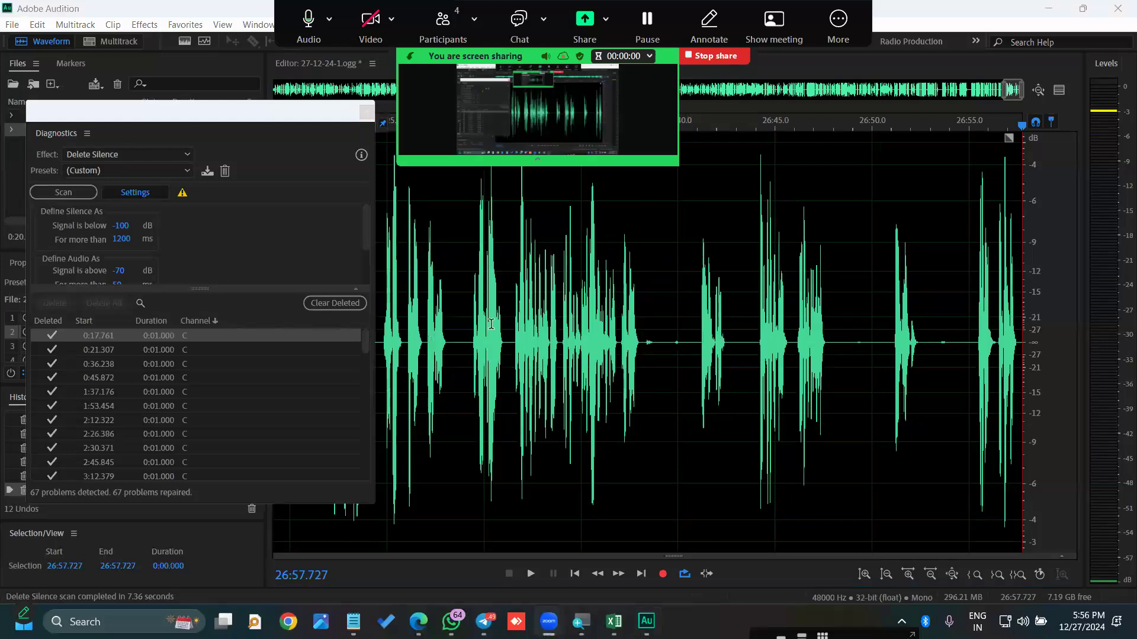
{"action": "left_click", "coordinate": [609, 305]}
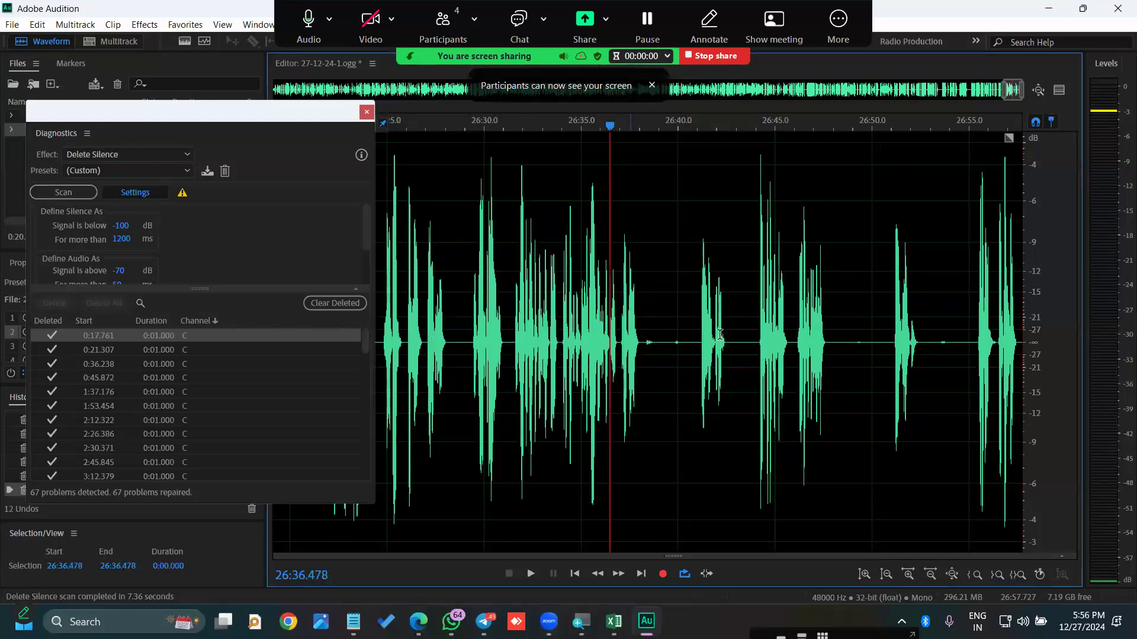
{"action": "scroll", "coordinate": [716, 332], "scroll_direction": "down", "scroll_amount": 2}
{"action": "scroll", "coordinate": [716, 332], "scroll_direction": "down", "scroll_amount": 1}
{"action": "left_click", "coordinate": [587, 338]}
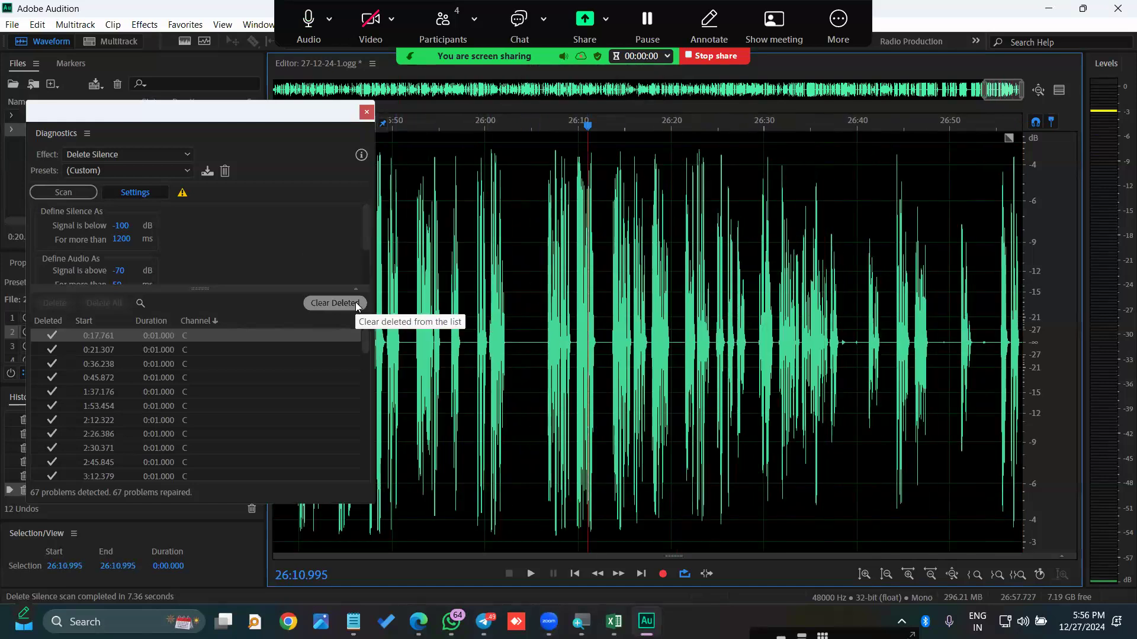
- Clear the deleted entries from the results list and resize the Diagnostics window and its settings area to show all Delete Silence settings
{"action": "left_click", "coordinate": [355, 304]}
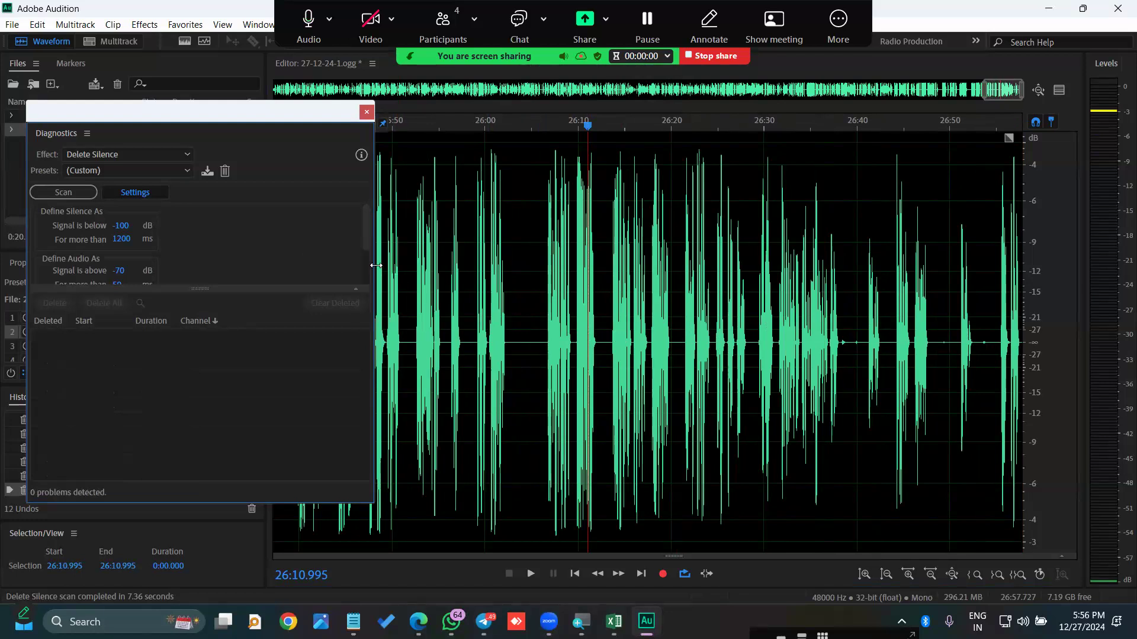
{"action": "left_click_drag", "start_coordinate": [376, 265], "coordinate": [298, 267]}
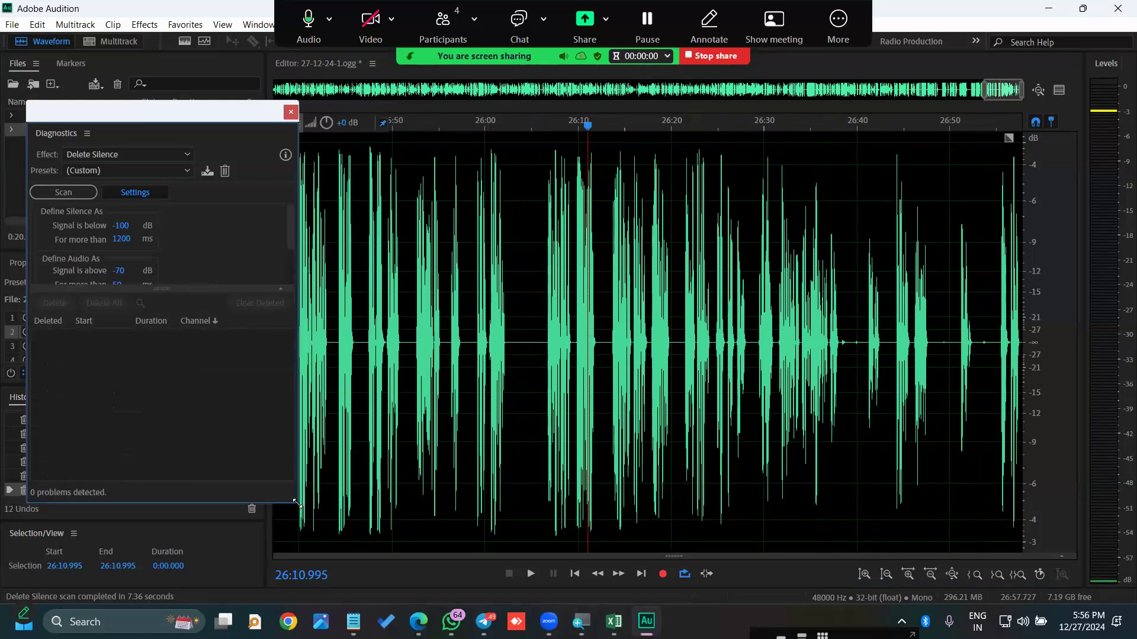
{"action": "left_click_drag", "start_coordinate": [297, 504], "coordinate": [324, 545]}
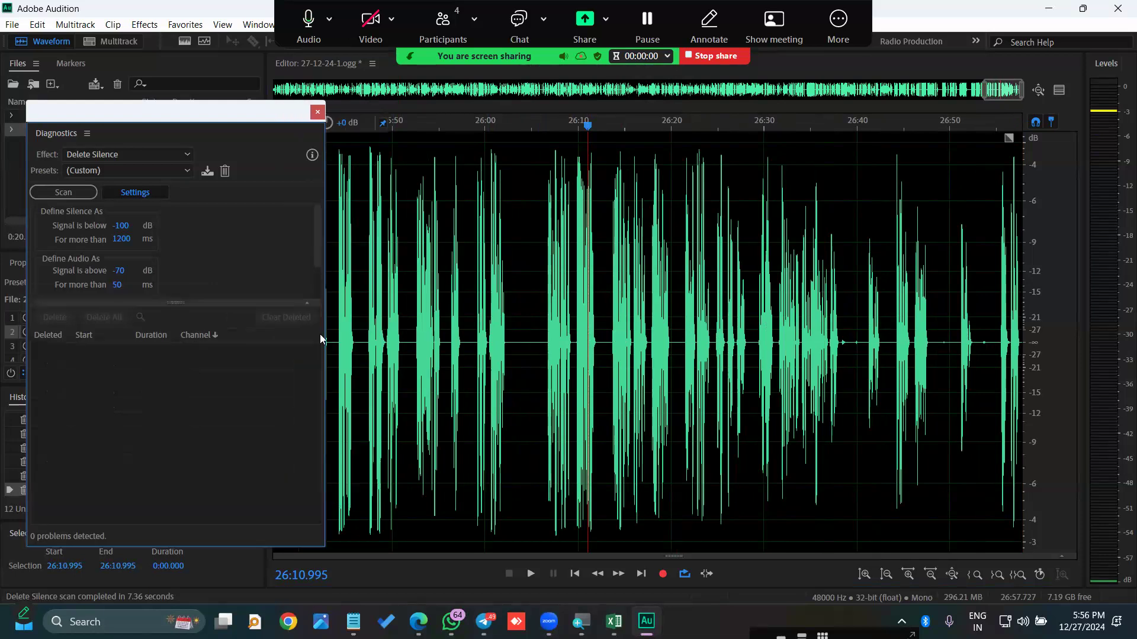
{"action": "left_click_drag", "start_coordinate": [318, 247], "coordinate": [313, 208]}
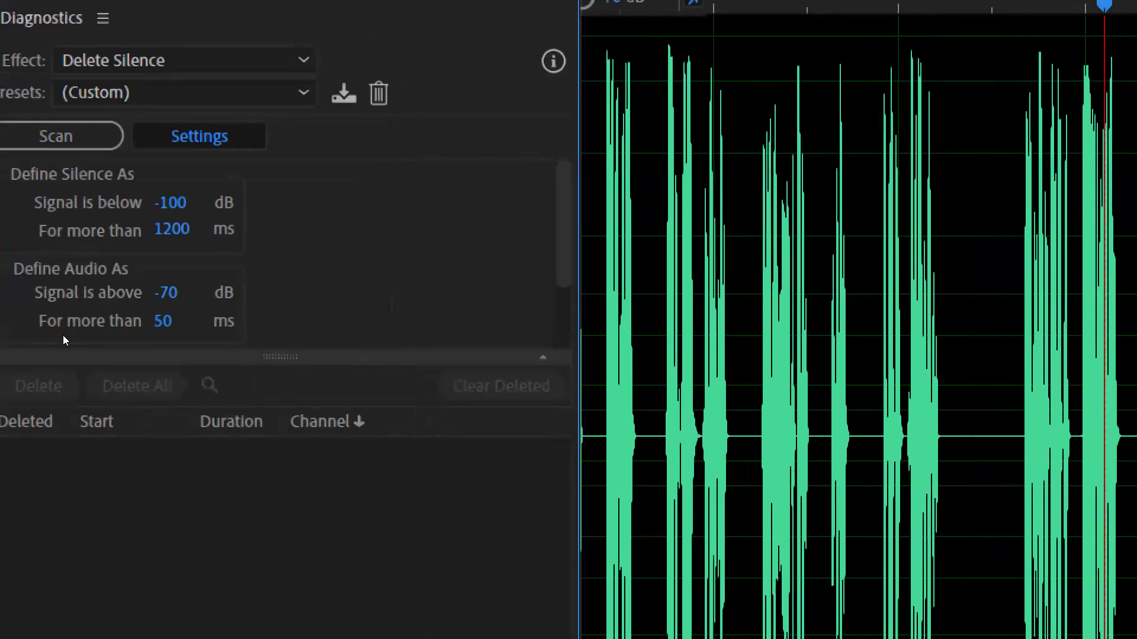
{"action": "left_click_drag", "start_coordinate": [93, 354], "coordinate": [93, 410]}
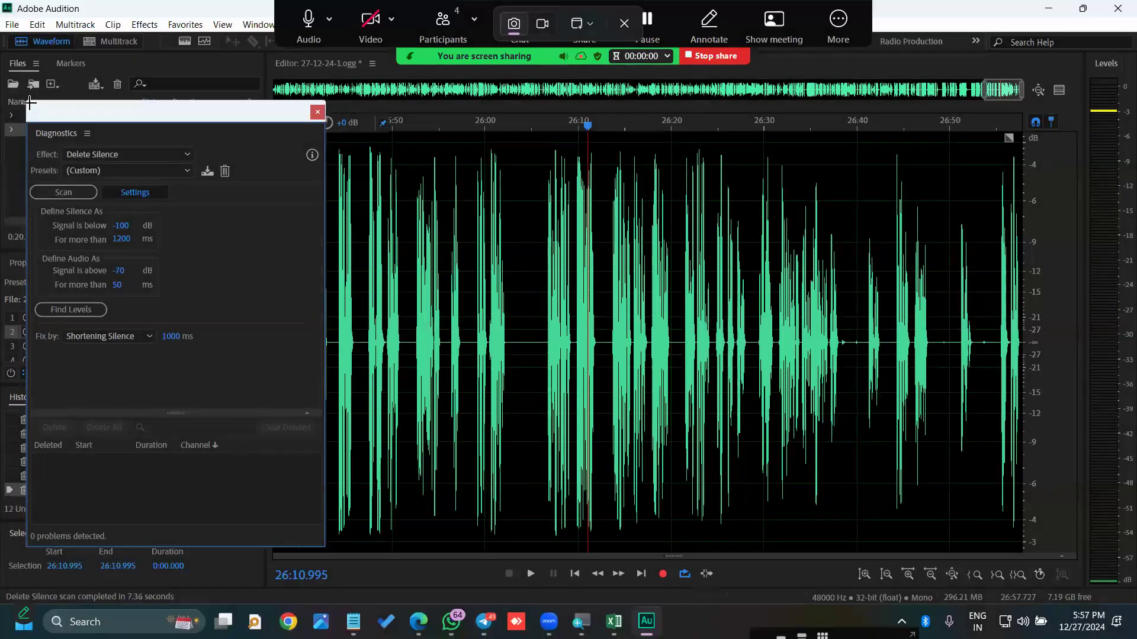
{"action": "left_click", "coordinate": [215, 347]}
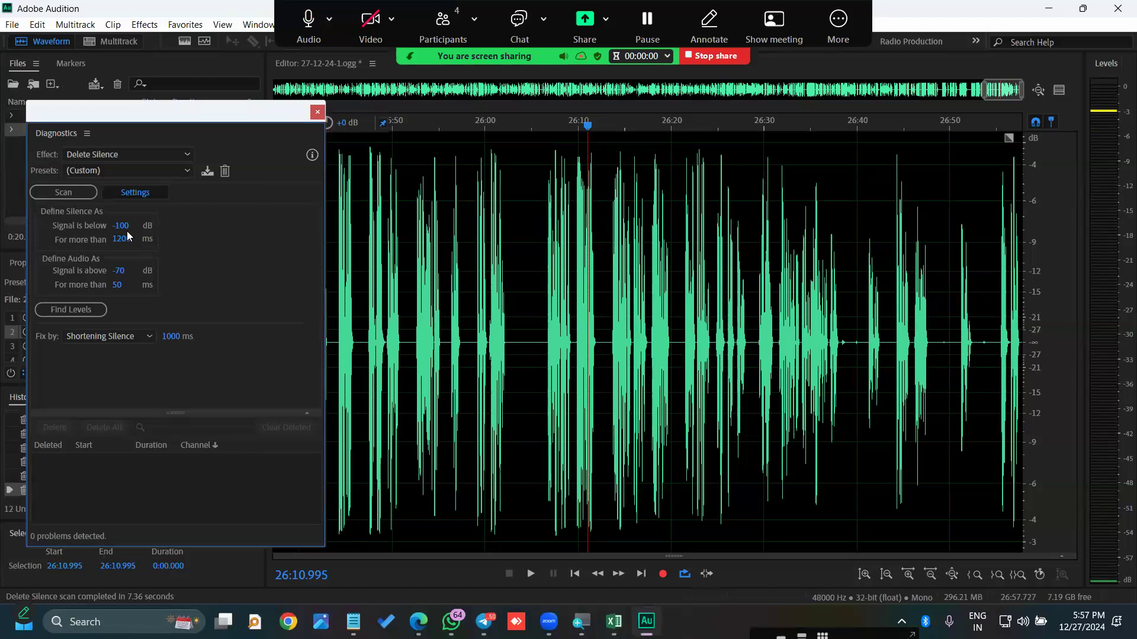
- Set the silence threshold to signal below -70 dB and rescan the recording for silences
{"action": "left_click", "coordinate": [121, 225]}
{"action": "type", "text": "-70"}
{"action": "left_click", "coordinate": [71, 192]}
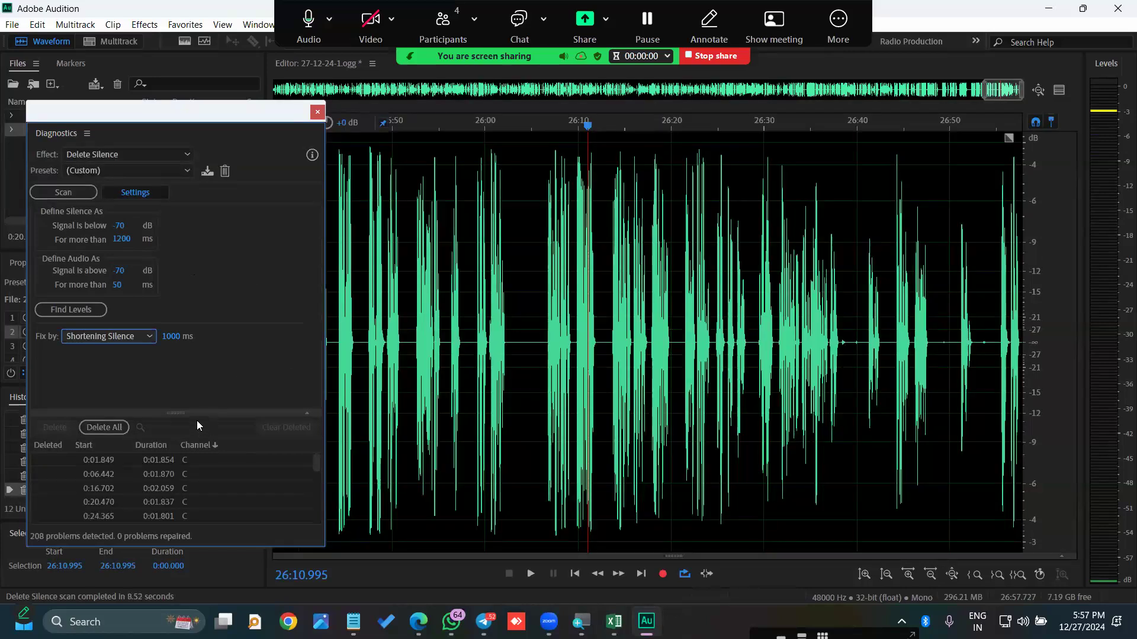
- Enlarge the results list and examine the detected silence at 0:24.365 together with the speech around it
{"action": "left_click_drag", "start_coordinate": [198, 413], "coordinate": [199, 207]}
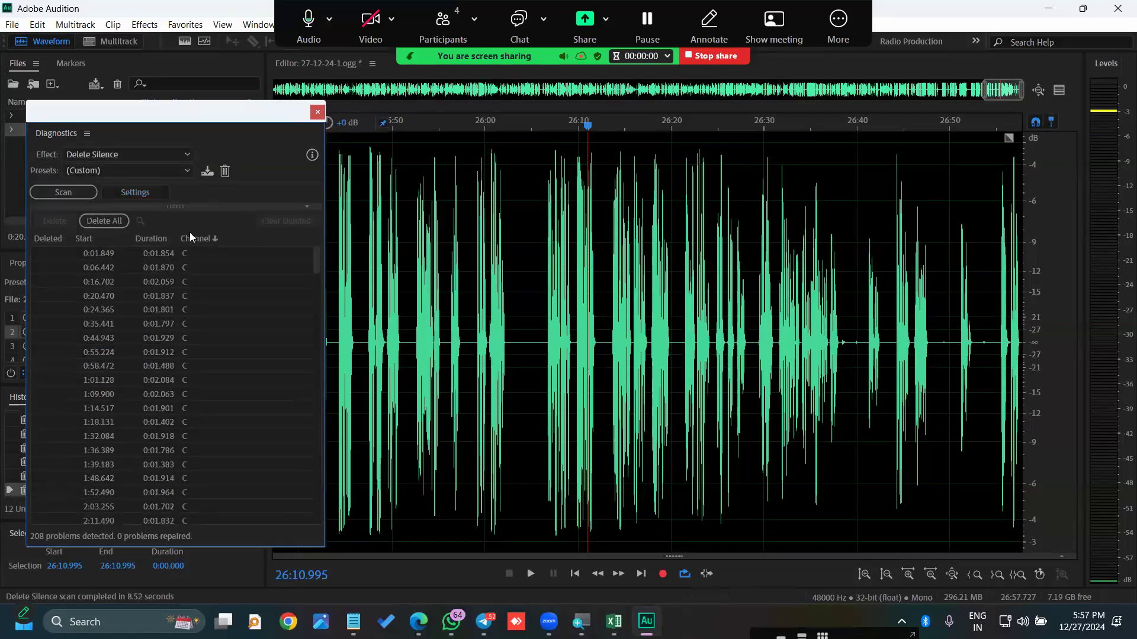
{"action": "left_click", "coordinate": [163, 307]}
{"action": "scroll", "coordinate": [505, 340], "scroll_direction": "up", "scroll_amount": 10}
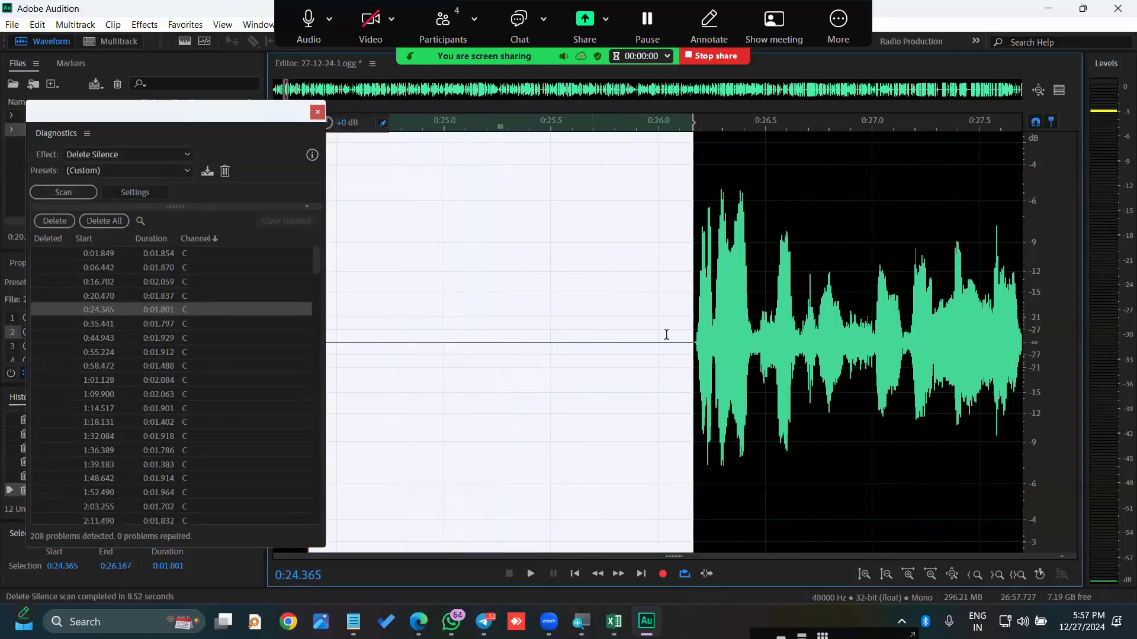
{"action": "scroll", "coordinate": [665, 335], "scroll_direction": "down", "scroll_amount": 1}
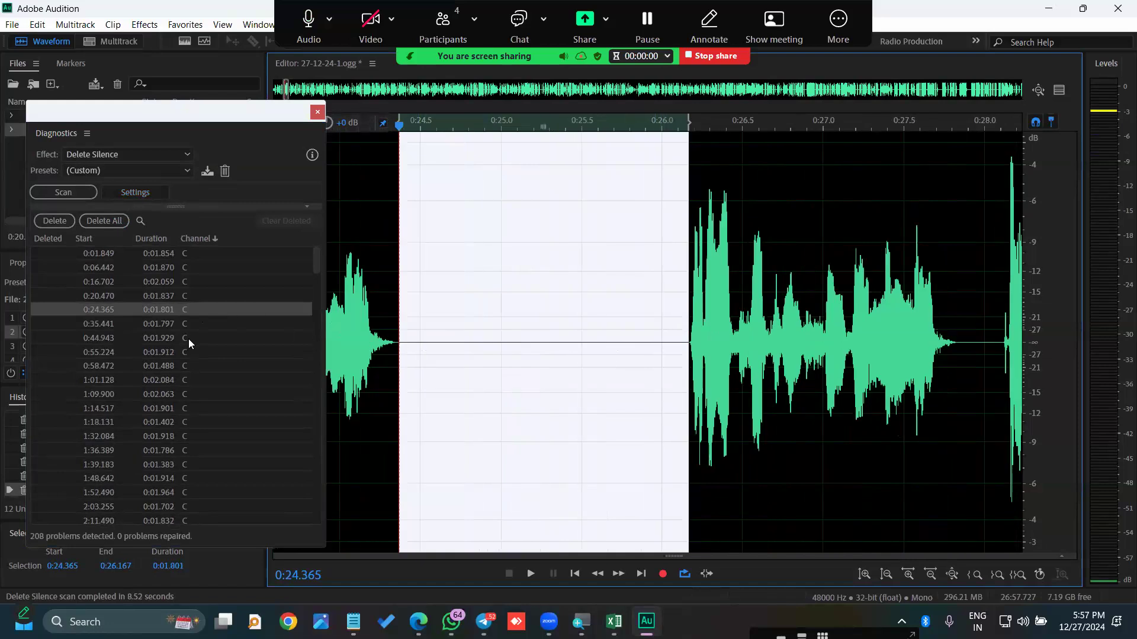
- Step through the detected silences from 0:44.943 to 7:52.570, checking each one in the waveform
{"action": "left_click", "coordinate": [189, 339]}
{"action": "key", "text": "Down"}
{"action": "key", "text": "Down"}
{"action": "key", "text": "Down"}
{"action": "key", "text": "Down"}
{"action": "key", "text": "Down"}
{"action": "key", "text": "Down"}
{"action": "key", "text": "Down"}
{"action": "key", "text": "Down"}
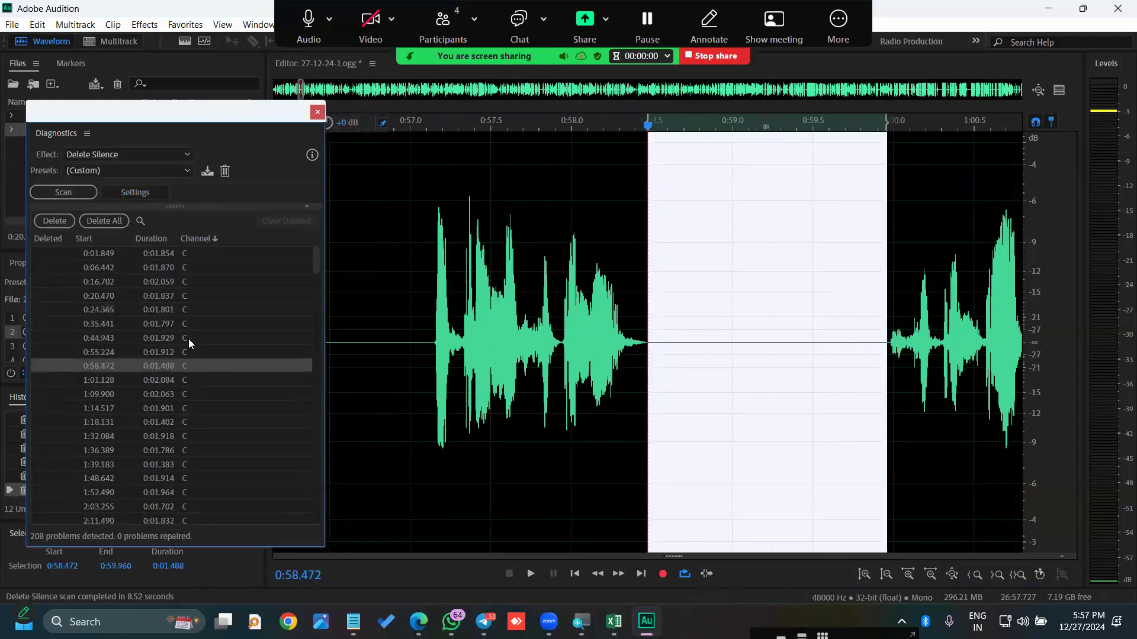
{"action": "key", "text": "Down"}
{"action": "key", "text": "Down"}
{"action": "key", "text": "Down"}
{"action": "key", "text": "Down"}
{"action": "key", "text": "Down"}
{"action": "key", "text": "Down"}
{"action": "key", "text": "Down"}
{"action": "key", "text": "Down"}
{"action": "key", "text": "Down"}
{"action": "key", "text": "Down"}
{"action": "key", "text": "Down"}
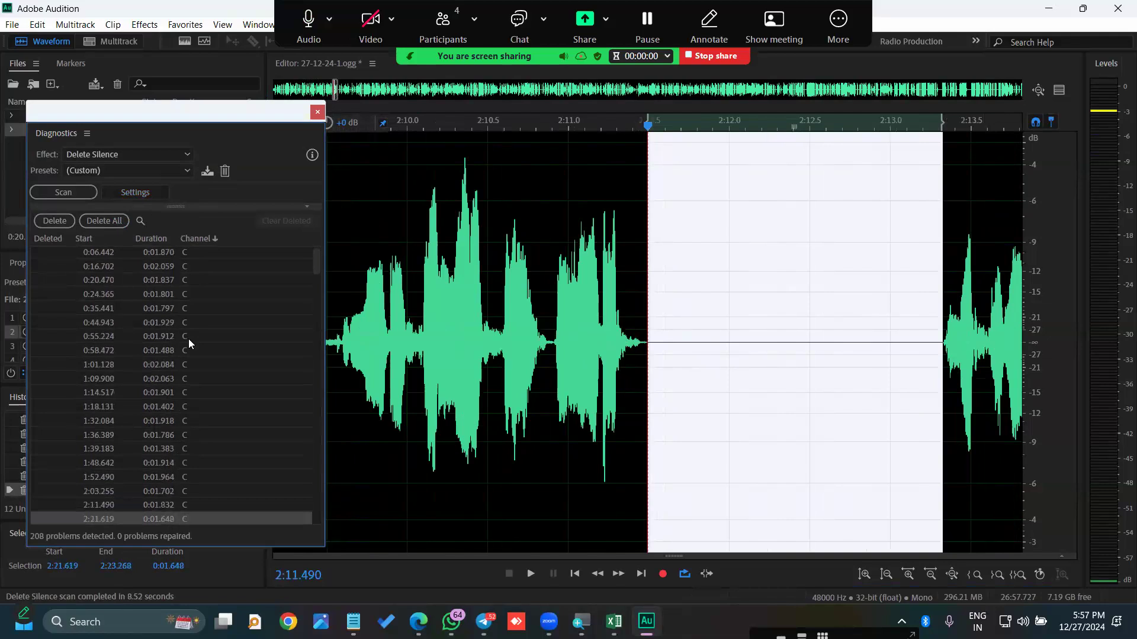
{"action": "key", "text": "Down"}
{"action": "key", "text": "Down"}
{"action": "key", "text": "Down"}
{"action": "key", "text": "Down"}
{"action": "key", "text": "Down"}
{"action": "key", "text": "Down"}
{"action": "key", "text": "Down"}
{"action": "key", "text": "Down"}
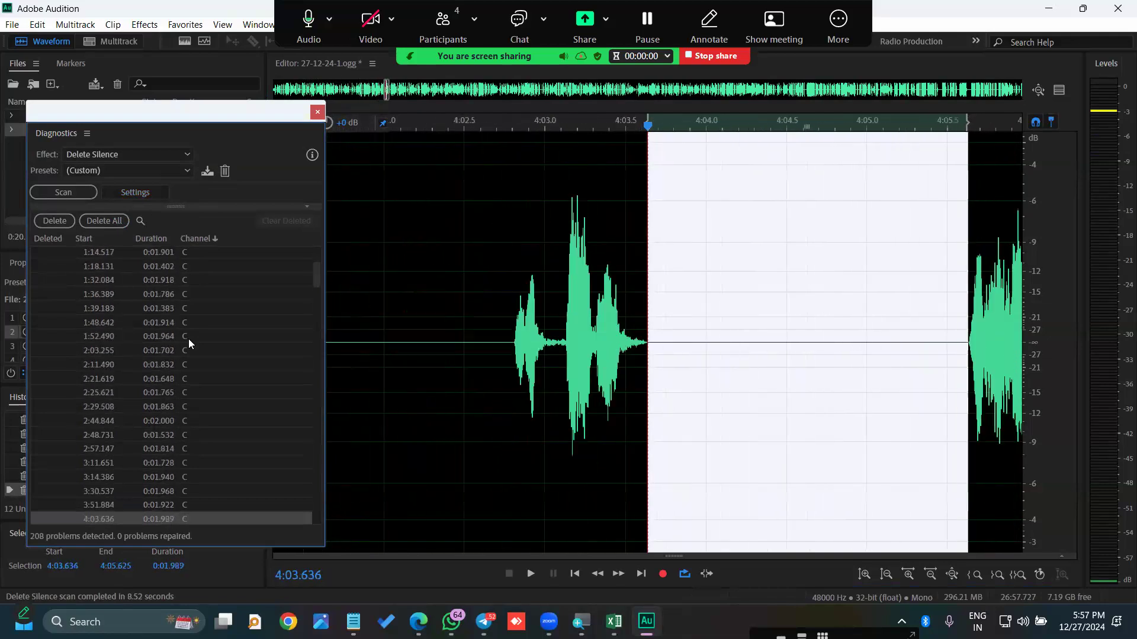
{"action": "key", "text": "Down"}
{"action": "key", "text": "Down"}
{"action": "key", "text": "Down"}
{"action": "key", "text": "Down"}
{"action": "key", "text": "Down"}
{"action": "key", "text": "Down"}
{"action": "key", "text": "Down"}
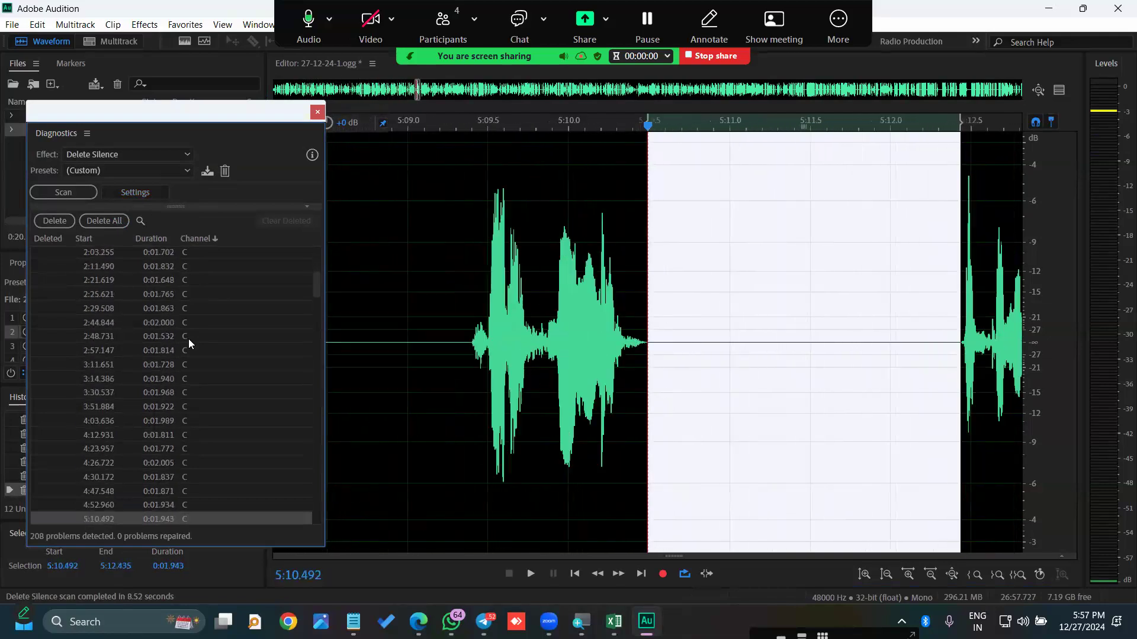
{"action": "key", "text": "Down"}
{"action": "key", "text": "Down"}
{"action": "key", "text": "Down"}
{"action": "key", "text": "Down"}
{"action": "key", "text": "Down"}
{"action": "key", "text": "Down"}
{"action": "key", "text": "Down"}
{"action": "key", "text": "Down"}
{"action": "key", "text": "Down"}
{"action": "key", "text": "Down"}
{"action": "key", "text": "Down"}
{"action": "key", "text": "Down"}
{"action": "key", "text": "Down"}
{"action": "key", "text": "Down"}
{"action": "key", "text": "Down"}
{"action": "key", "text": "Down"}
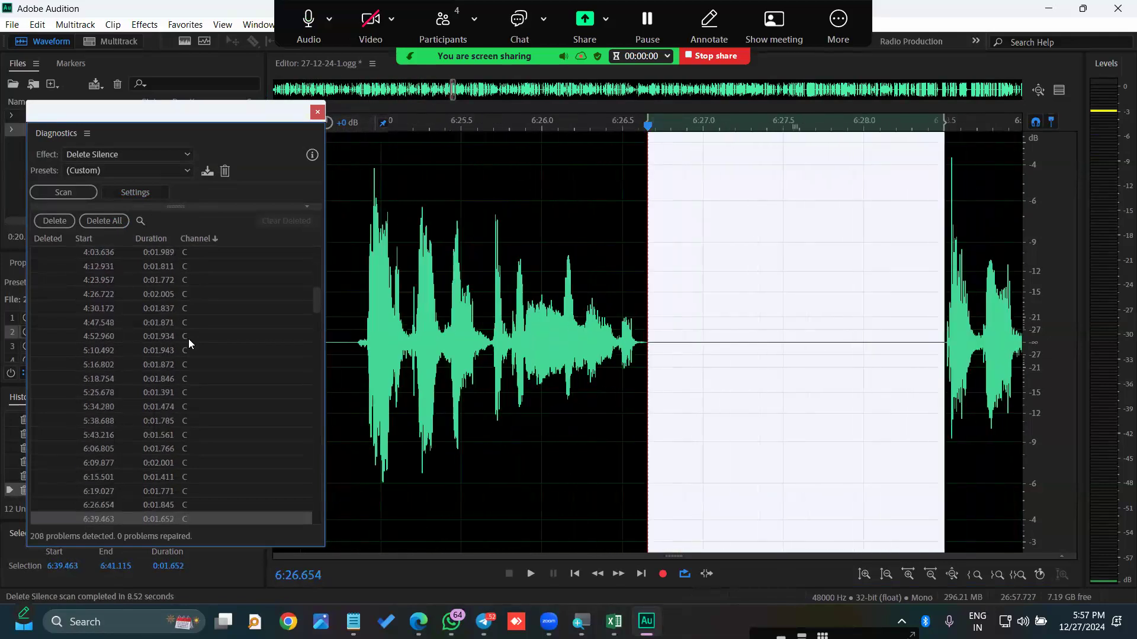
{"action": "key", "text": "Down"}
{"action": "key", "text": "Down"}
{"action": "key", "text": "Down"}
{"action": "key", "text": "Down"}
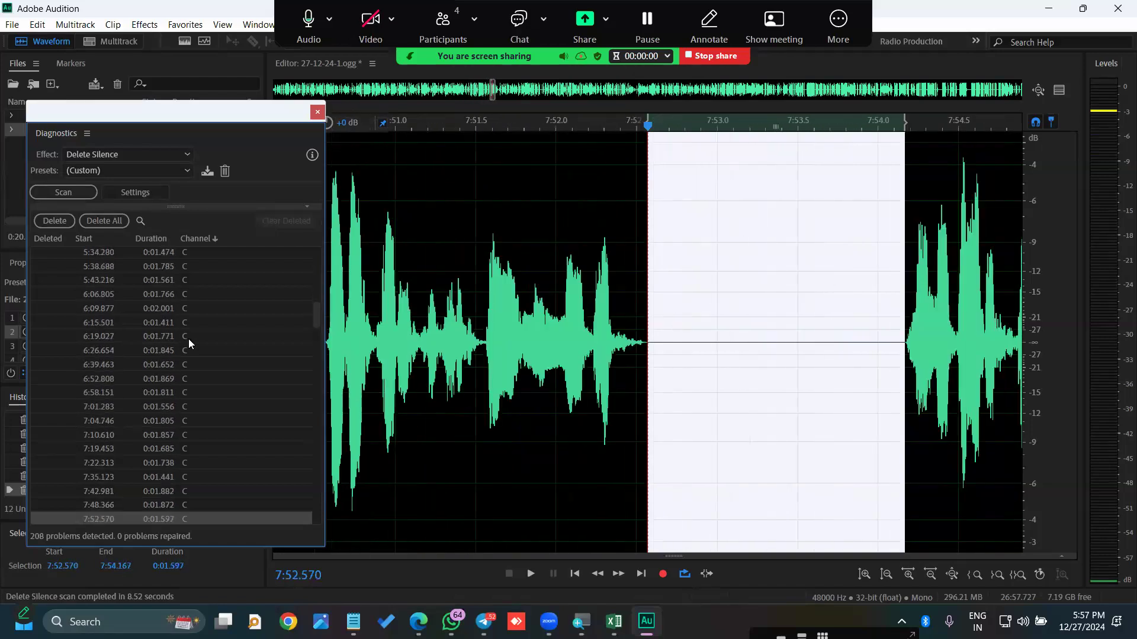
- Step back up through the detected silences from 7:52.570 to 4:52.960 and return to the one at 5:16.802
{"action": "key", "text": "Up"}
{"action": "key", "text": "Up"}
{"action": "key", "text": "Up"}
{"action": "key", "text": "Up"}
{"action": "key", "text": "Up"}
{"action": "key", "text": "Up"}
{"action": "key", "text": "Up"}
{"action": "key", "text": "Up"}
{"action": "key", "text": "Up"}
{"action": "key", "text": "Up"}
{"action": "key", "text": "Up"}
{"action": "key", "text": "Up"}
{"action": "key", "text": "Up"}
{"action": "key", "text": "Up"}
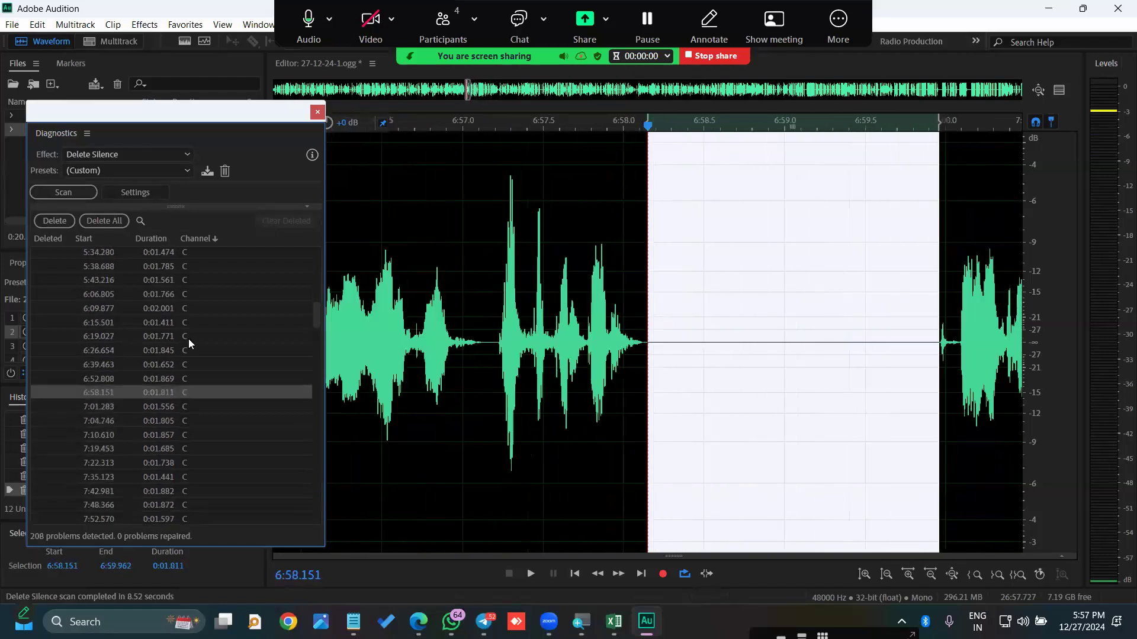
{"action": "key", "text": "Up"}
{"action": "key", "text": "Up"}
{"action": "key", "text": "Up"}
{"action": "key", "text": "Up"}
{"action": "key", "text": "Up"}
{"action": "key", "text": "Up"}
{"action": "key", "text": "Up"}
{"action": "key", "text": "Up"}
{"action": "key", "text": "Up"}
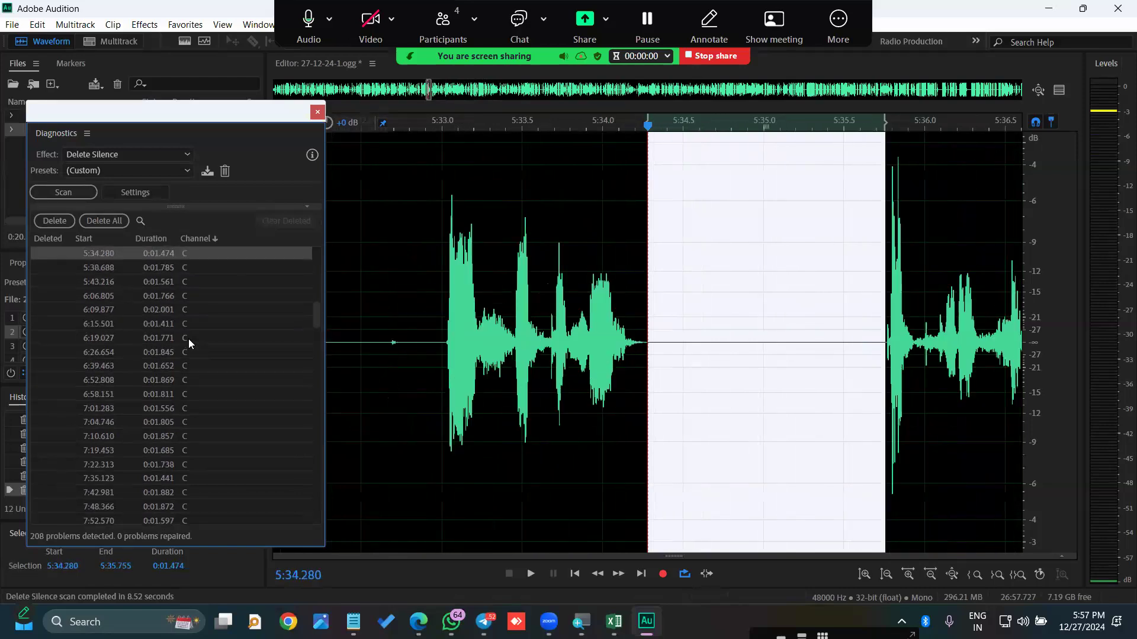
{"action": "key", "text": "Up"}
{"action": "key", "text": "Down"}
{"action": "key", "text": "Down"}
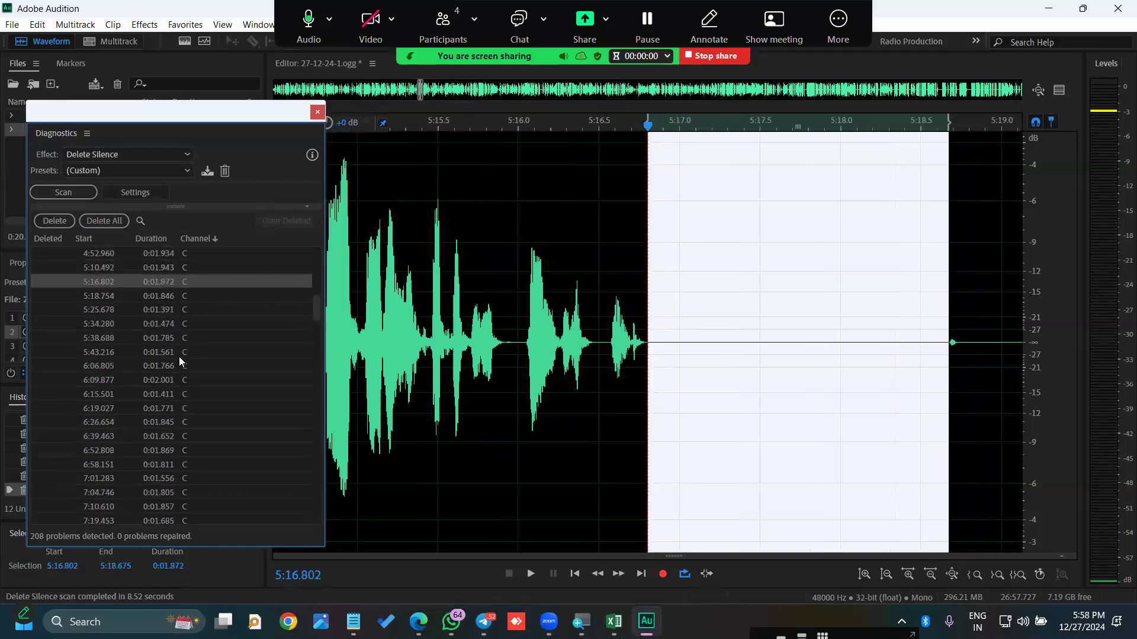
- Step down through the detected silences from 5:16.802 to 9:38.176, checking each one against the waveform
{"action": "key", "text": "Down"}
{"action": "key", "text": "Down"}
{"action": "key", "text": "Down"}
{"action": "key", "text": "Down"}
{"action": "key", "text": "Down"}
{"action": "key", "text": "Down"}
{"action": "key", "text": "Down"}
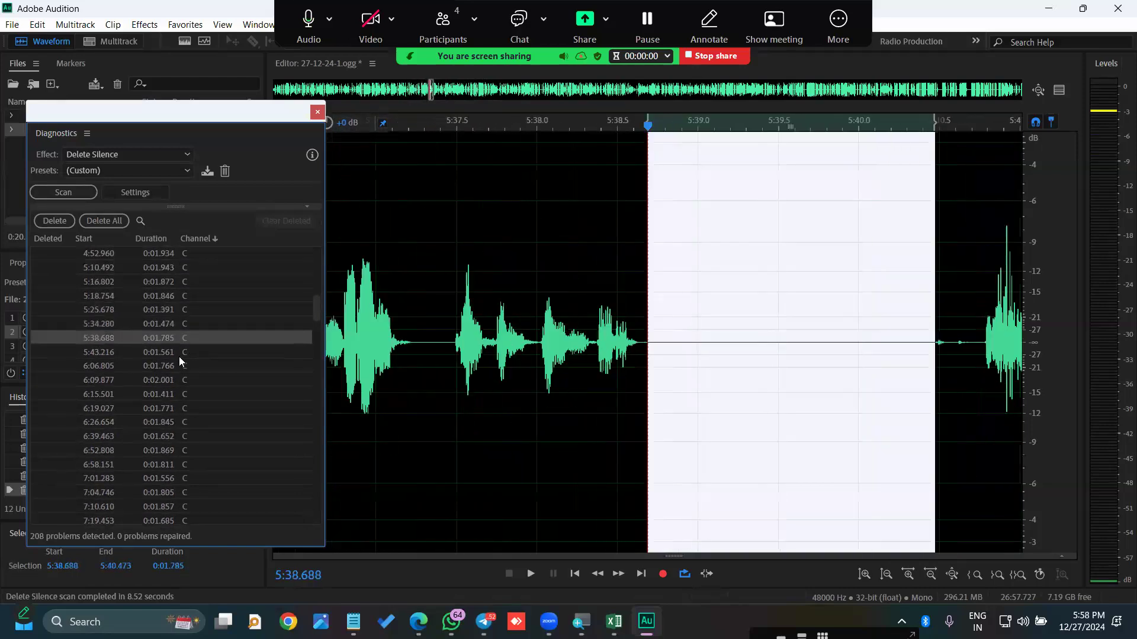
{"action": "key", "text": "Down"}
{"action": "key", "text": "Down"}
{"action": "key", "text": "Down"}
{"action": "key", "text": "Down"}
{"action": "key", "text": "Down"}
{"action": "key", "text": "Down"}
{"action": "key", "text": "Down"}
{"action": "key", "text": "Down"}
{"action": "key", "text": "Down"}
{"action": "key", "text": "Down"}
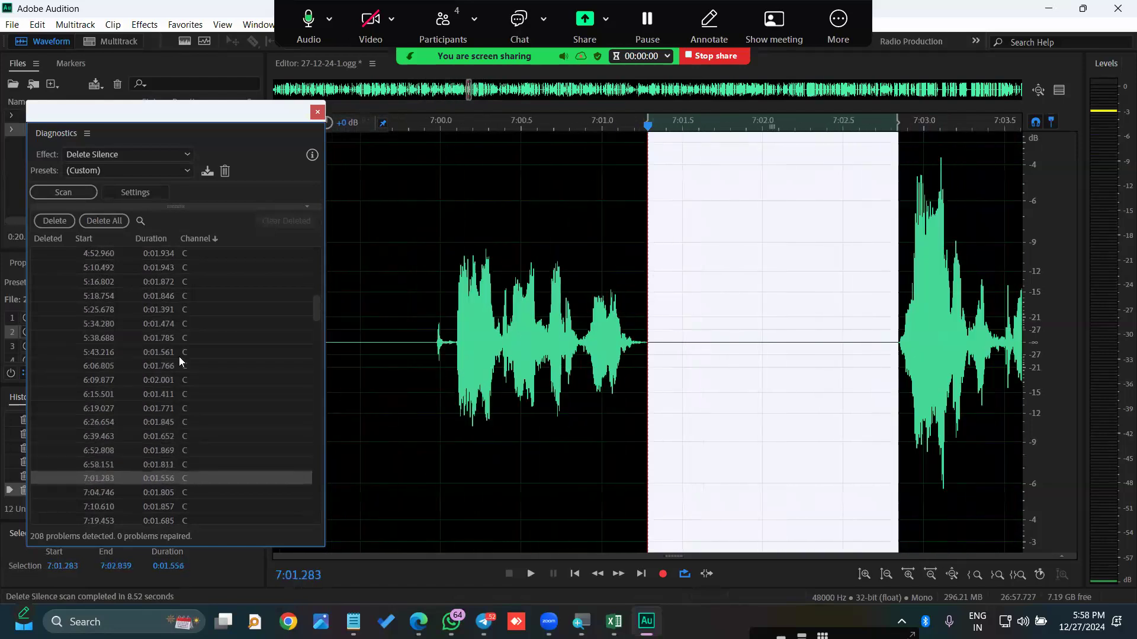
{"action": "key", "text": "Down"}
{"action": "key", "text": "Down"}
{"action": "key", "text": "Down"}
{"action": "key", "text": "Down"}
{"action": "key", "text": "Down"}
{"action": "key", "text": "Down"}
{"action": "key", "text": "Down"}
{"action": "key", "text": "Down"}
{"action": "key", "text": "Down"}
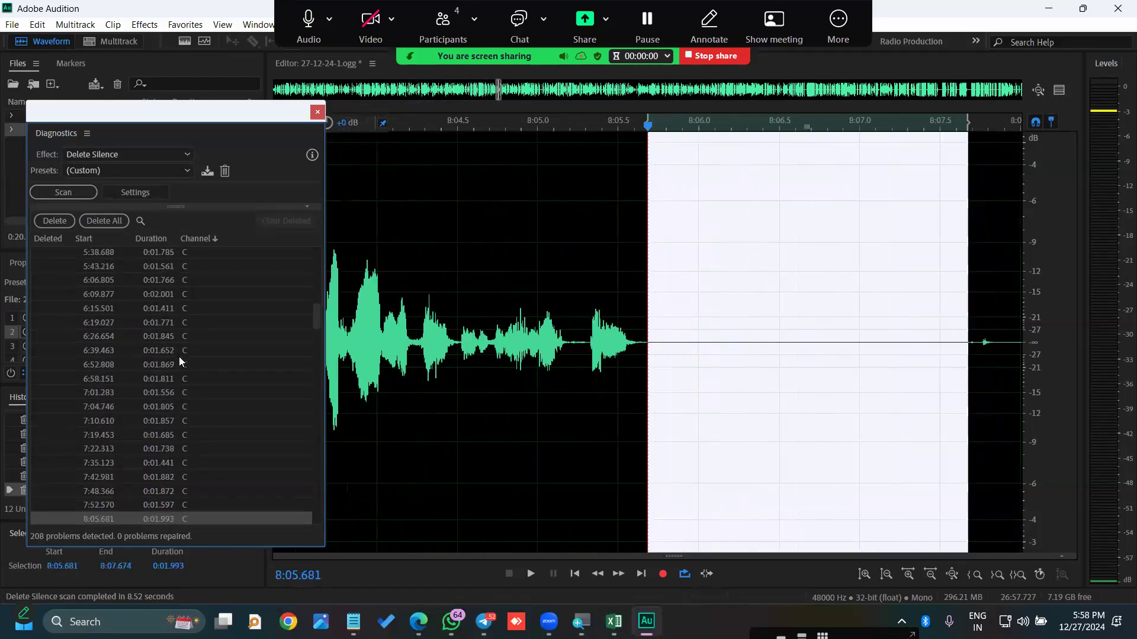
{"action": "key", "text": "Down"}
{"action": "key", "text": "Down"}
{"action": "key", "text": "Down"}
{"action": "key", "text": "Down"}
{"action": "key", "text": "Down"}
{"action": "key", "text": "Down"}
{"action": "key", "text": "Down"}
{"action": "key", "text": "Down"}
{"action": "key", "text": "Down"}
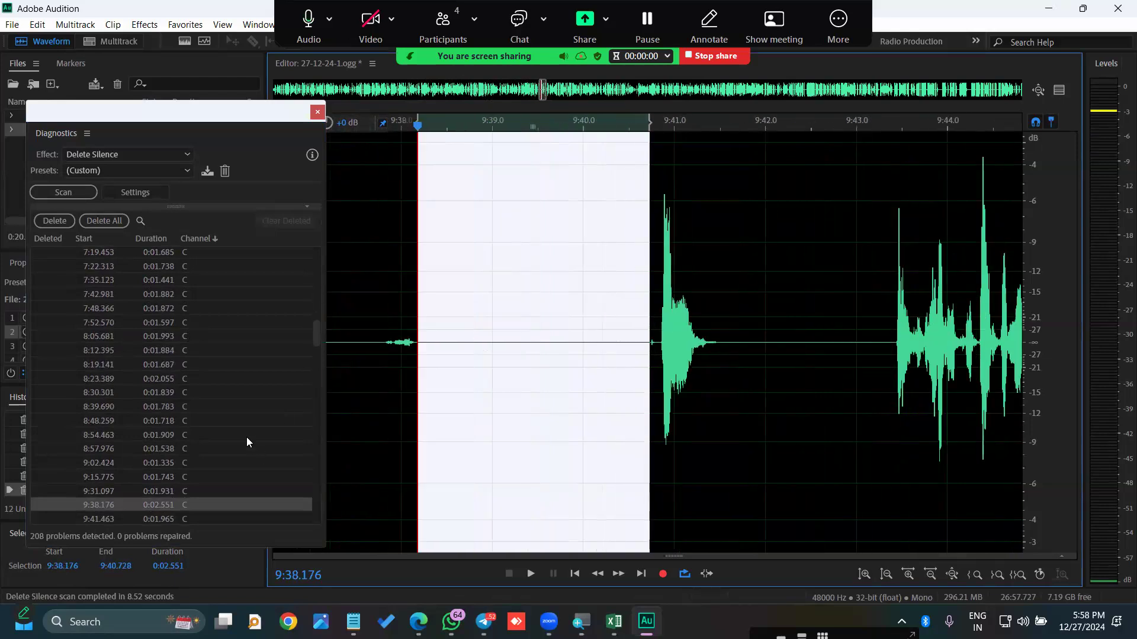
- Continue checking the detected silences in the waveform from 9:41.463 to 12:00.549
{"action": "scroll", "coordinate": [231, 408], "scroll_direction": "down", "scroll_amount": 3}
{"action": "left_click", "coordinate": [178, 394]}
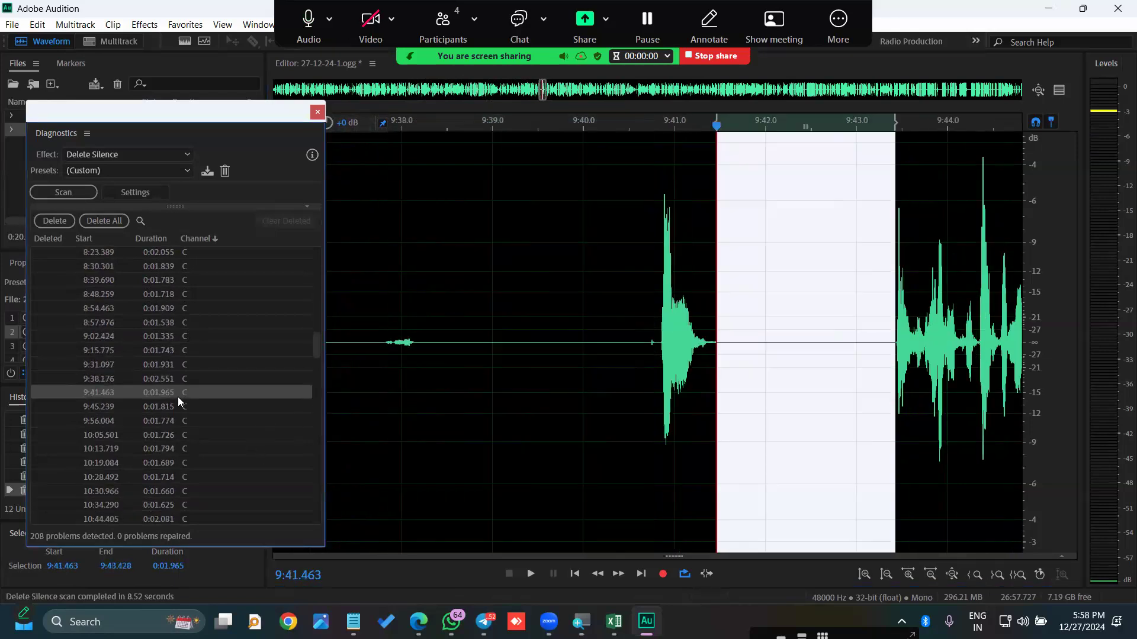
{"action": "key", "text": "Down"}
{"action": "key", "text": "Down"}
{"action": "key", "text": "Down"}
{"action": "key", "text": "Down"}
{"action": "key", "text": "Down"}
{"action": "key", "text": "Down"}
{"action": "key", "text": "Down"}
{"action": "key", "text": "Down"}
{"action": "key", "text": "Down"}
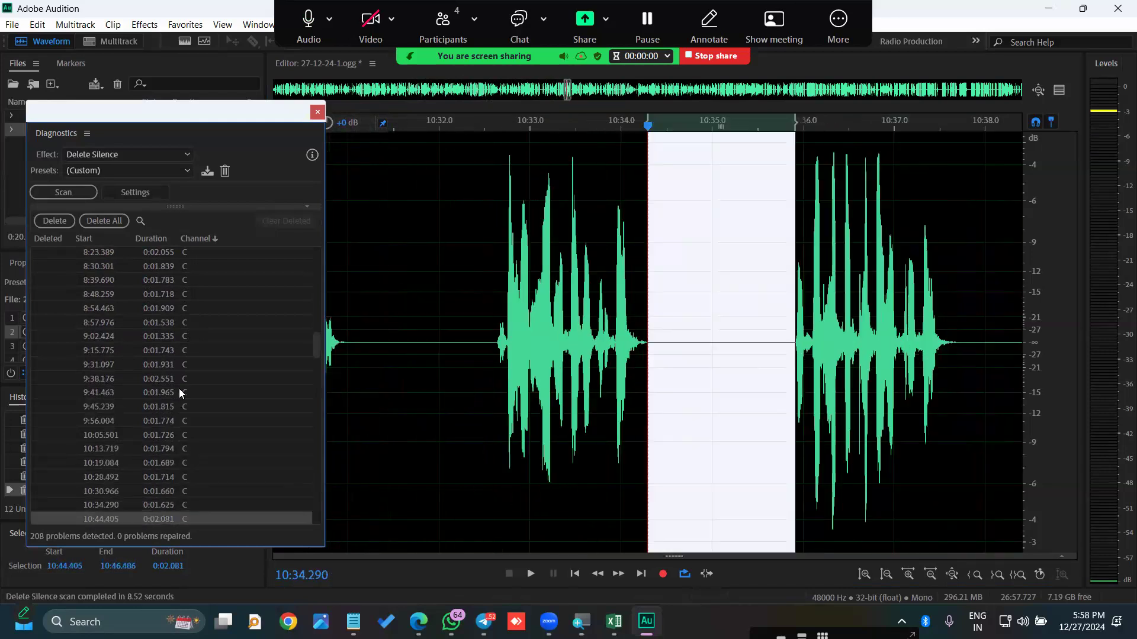
{"action": "key", "text": "Down"}
{"action": "key", "text": "Down"}
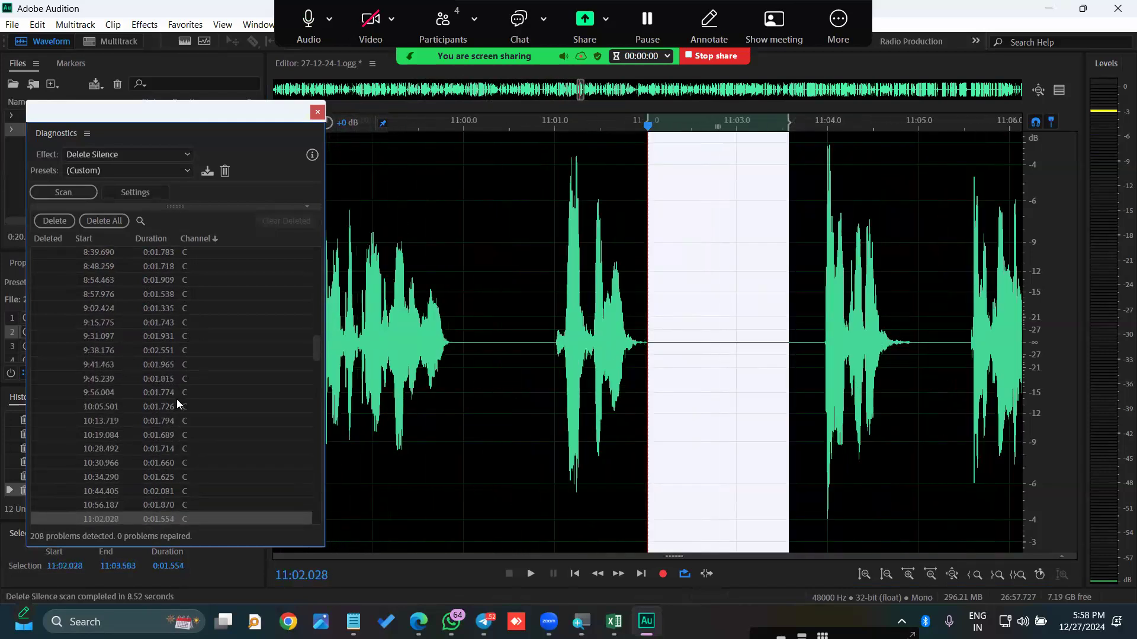
{"action": "key", "text": "Down"}
{"action": "key", "text": "Down"}
{"action": "key", "text": "Down"}
{"action": "key", "text": "Down"}
{"action": "key", "text": "Down"}
{"action": "key", "text": "Down"}
{"action": "key", "text": "Down"}
{"action": "key", "text": "Down"}
{"action": "key", "text": "Down"}
{"action": "key", "text": "Down"}
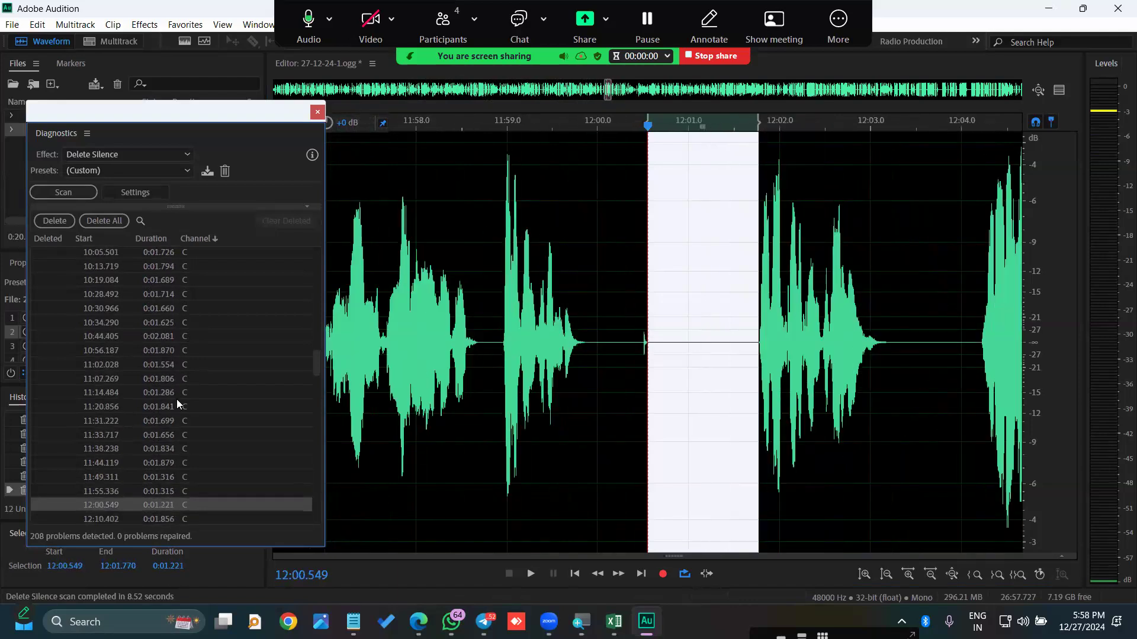
- Examine the detected silence at 12:00.549 up close together with the speech around it
{"action": "key", "text": "Down"}
{"action": "key", "text": "Up"}
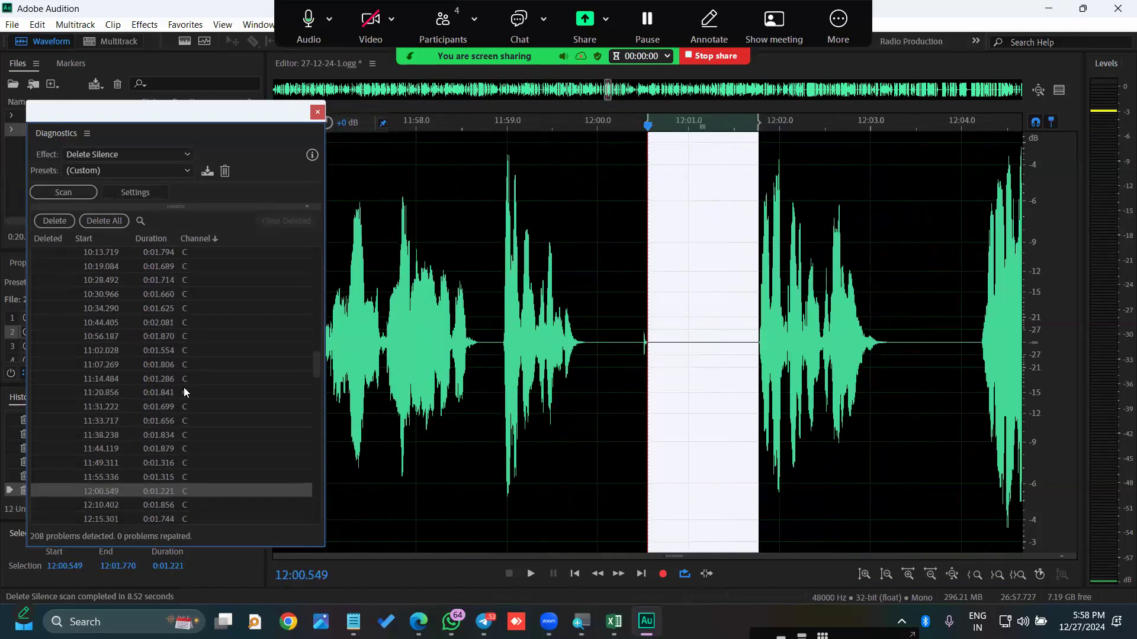
{"action": "scroll", "coordinate": [667, 348], "scroll_direction": "up", "scroll_amount": 3}
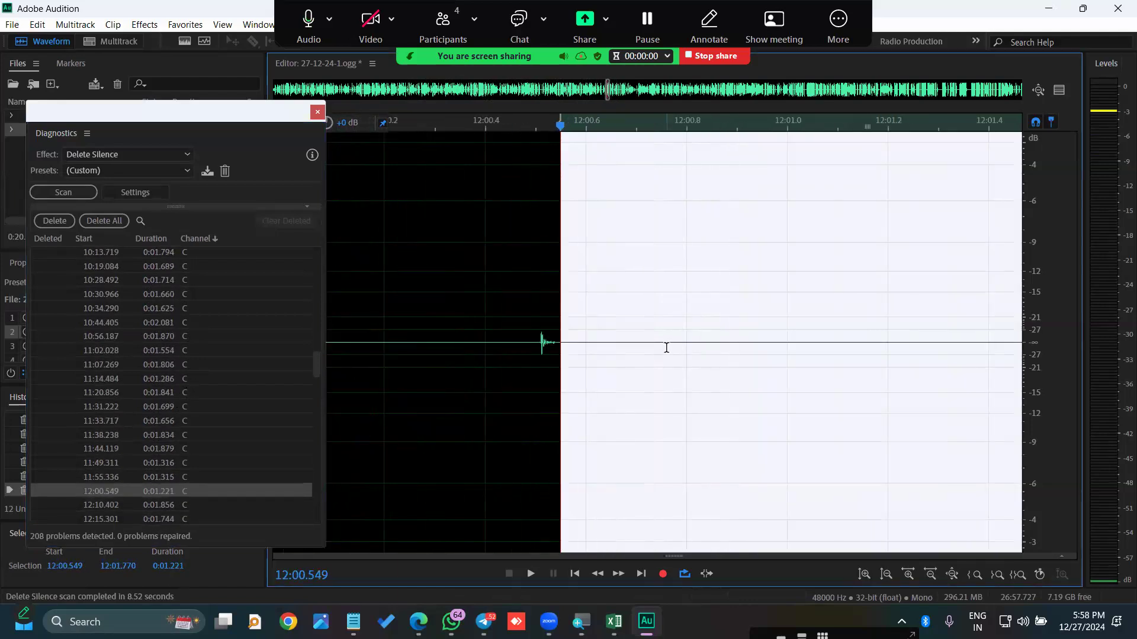
{"action": "scroll", "coordinate": [616, 356], "scroll_direction": "down", "scroll_amount": 3}
{"action": "scroll", "coordinate": [230, 405], "scroll_direction": "down", "scroll_amount": 2}
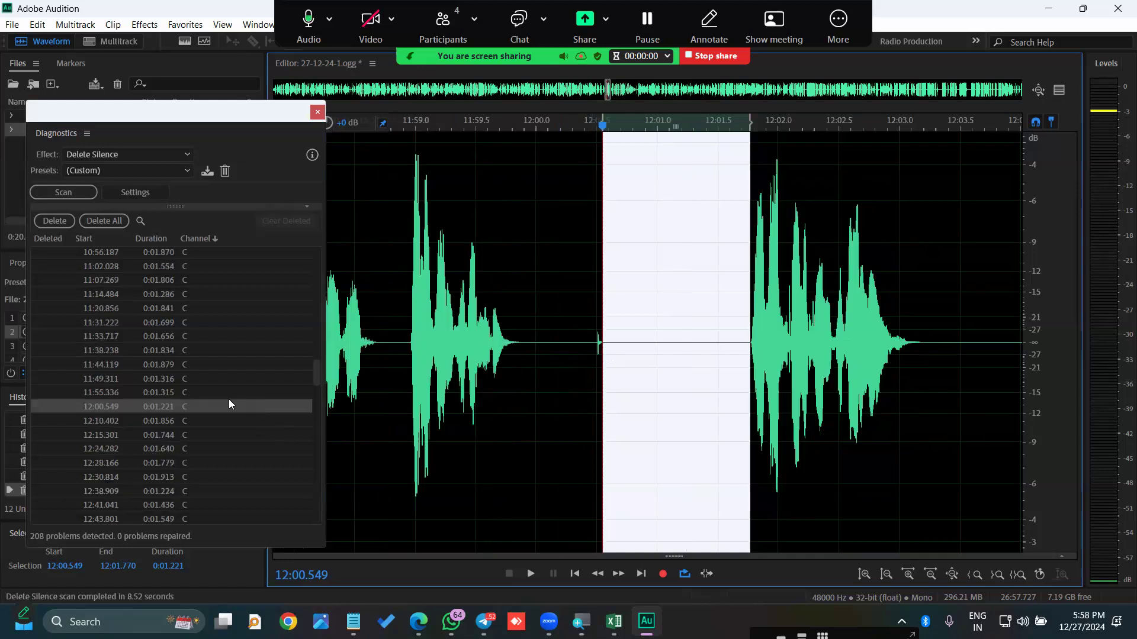
- Review the detected silences from 12:10.402 to 14:44.082 one by one, rechecking those before 13:30.620
{"action": "left_click", "coordinate": [166, 414]}
{"action": "key", "text": "Down"}
{"action": "key", "text": "Down"}
{"action": "key", "text": "Down"}
{"action": "key", "text": "Down"}
{"action": "key", "text": "Down"}
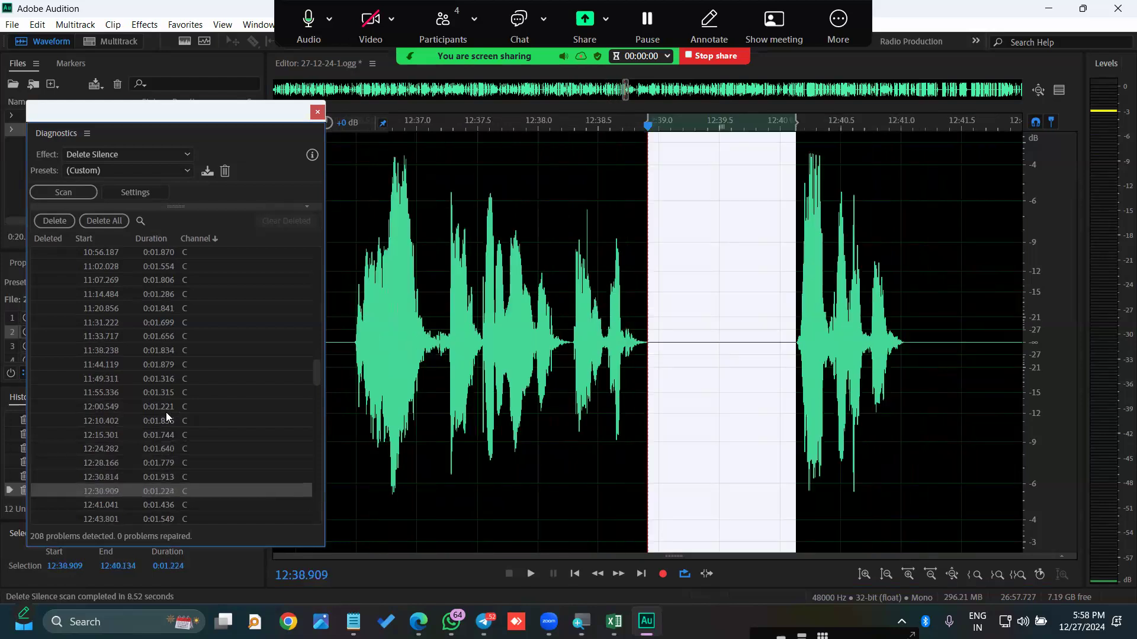
{"action": "key", "text": "Down"}
{"action": "key", "text": "Down"}
{"action": "key", "text": "Down"}
{"action": "key", "text": "Down"}
{"action": "key", "text": "Down"}
{"action": "key", "text": "Down"}
{"action": "key", "text": "Up"}
{"action": "key", "text": "Down"}
{"action": "key", "text": "Up"}
{"action": "key", "text": "Up"}
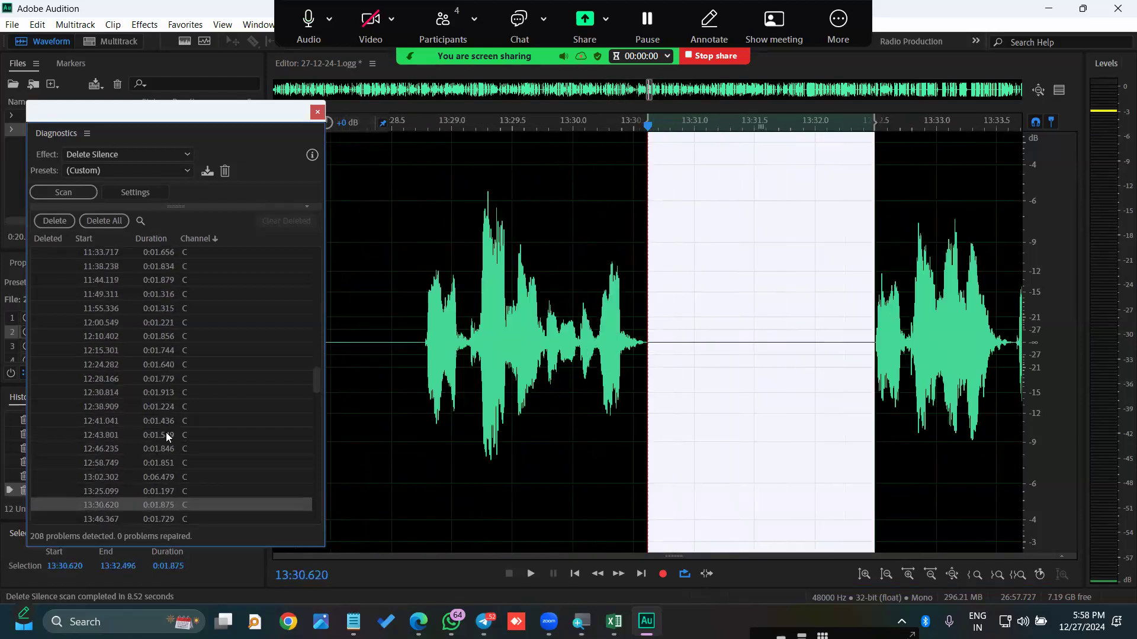
{"action": "key", "text": "Down"}
{"action": "key", "text": "Down"}
{"action": "key", "text": "Down"}
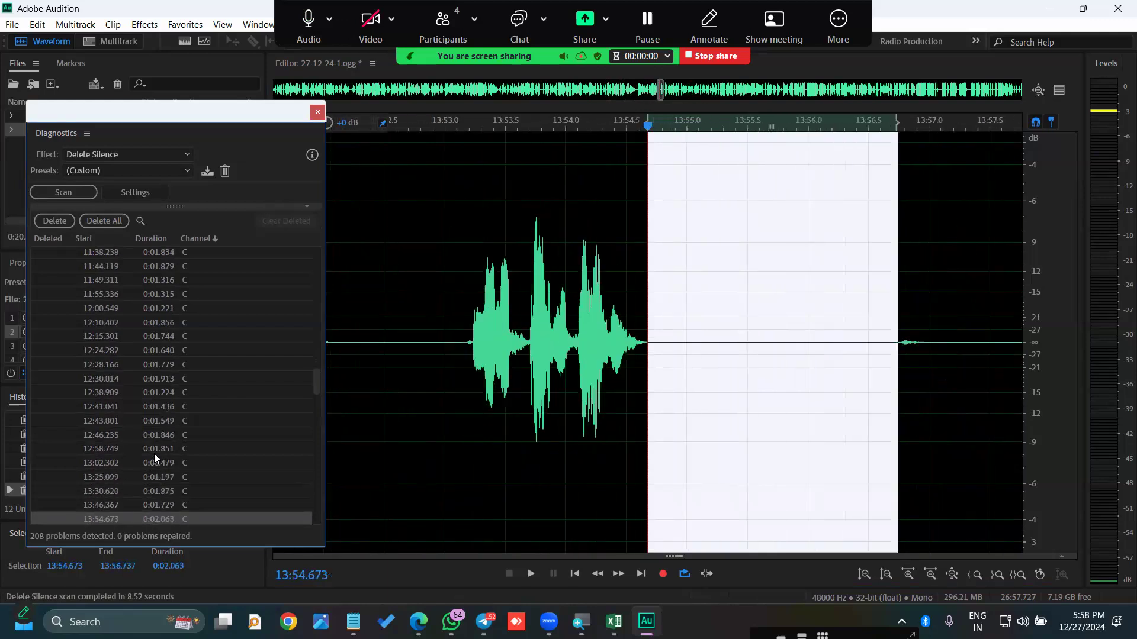
{"action": "key", "text": "Down"}
{"action": "key", "text": "Down"}
{"action": "key", "text": "Down"}
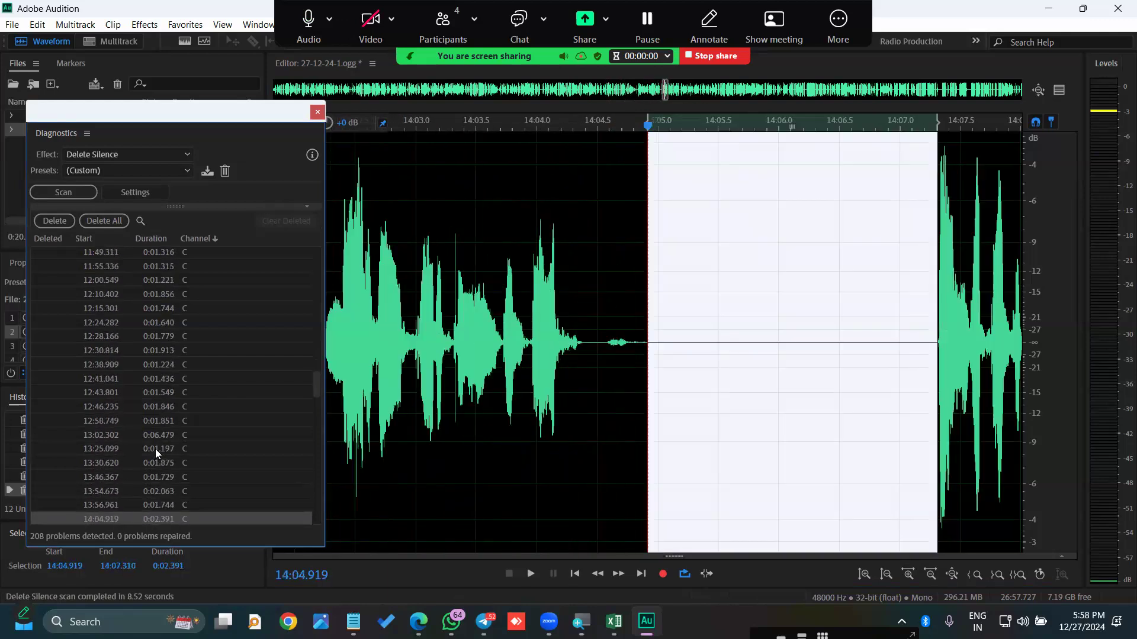
{"action": "key", "text": "Down"}
{"action": "key", "text": "Down"}
{"action": "key", "text": "Down"}
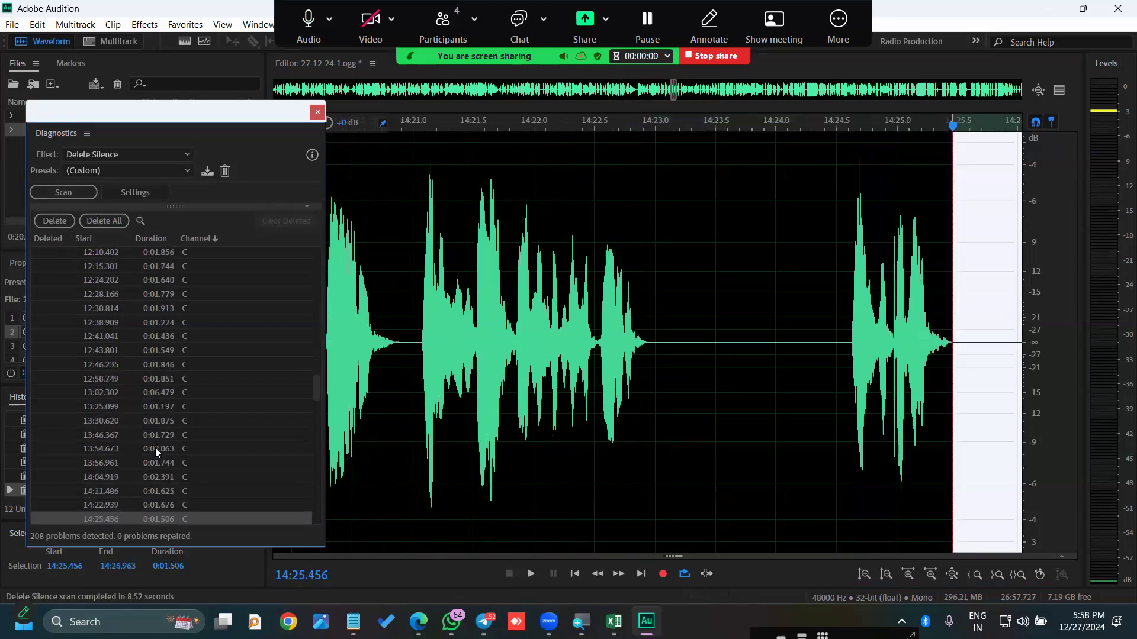
{"action": "key", "text": "Down"}
{"action": "key", "text": "Down"}
{"action": "key", "text": "Down"}
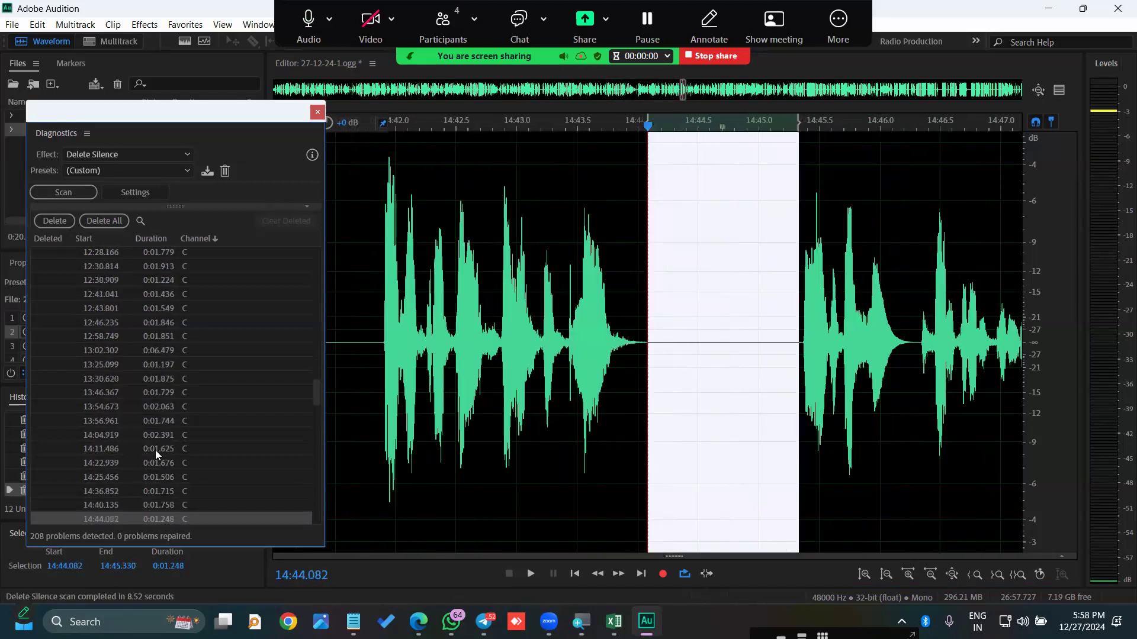
- Step through the remaining detected silences from 15:08.026 to 24:15.502, checking their boundaries against the neighbouring speech
{"action": "key", "text": "Down"}
{"action": "key", "text": "Down"}
{"action": "key", "text": "Down"}
{"action": "key", "text": "Down"}
{"action": "key", "text": "Down"}
{"action": "key", "text": "Down"}
{"action": "key", "text": "Down"}
{"action": "key", "text": "Down"}
{"action": "key", "text": "Down"}
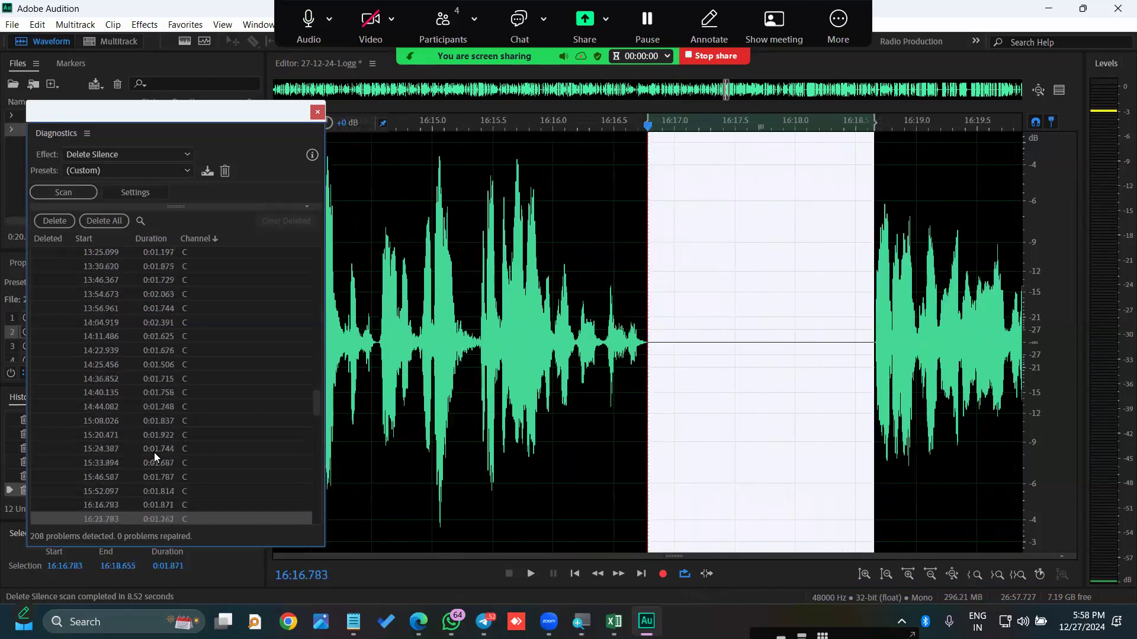
{"action": "key", "text": "Down"}
{"action": "key", "text": "Down"}
{"action": "key", "text": "Down"}
{"action": "key", "text": "Down"}
{"action": "key", "text": "Down"}
{"action": "key", "text": "Down"}
{"action": "key", "text": "Down"}
{"action": "key", "text": "Down"}
{"action": "key", "text": "Down"}
{"action": "key", "text": "Down"}
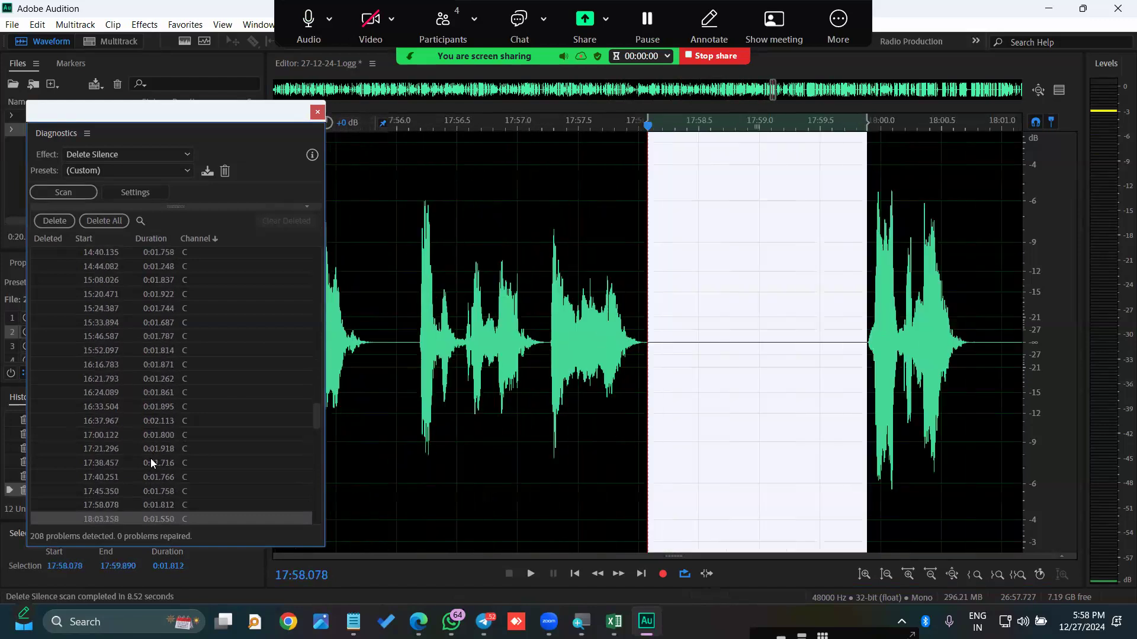
{"action": "key", "text": "Down"}
{"action": "key", "text": "Down"}
{"action": "key", "text": "Down"}
{"action": "key", "text": "Down"}
{"action": "key", "text": "Down"}
{"action": "key", "text": "Down"}
{"action": "key", "text": "Down"}
{"action": "key", "text": "Down"}
{"action": "key", "text": "Down"}
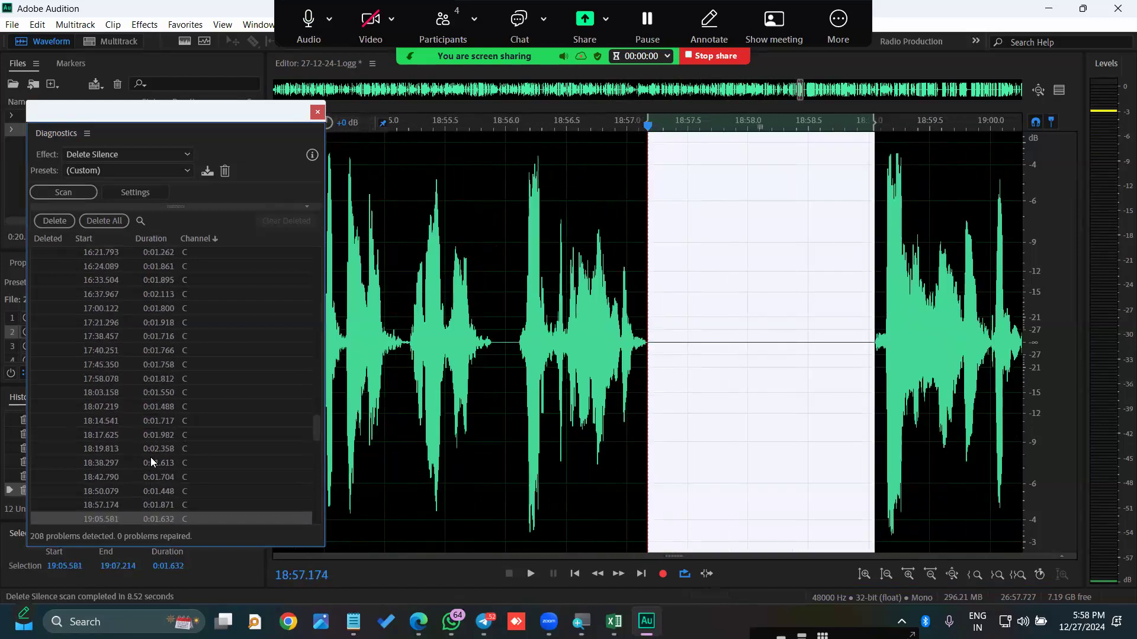
{"action": "key", "text": "Down"}
{"action": "key", "text": "Down"}
{"action": "key", "text": "Down"}
{"action": "key", "text": "Down"}
{"action": "key", "text": "Down"}
{"action": "key", "text": "Down"}
{"action": "key", "text": "Down"}
{"action": "key", "text": "Down"}
{"action": "key", "text": "Down"}
{"action": "key", "text": "Down"}
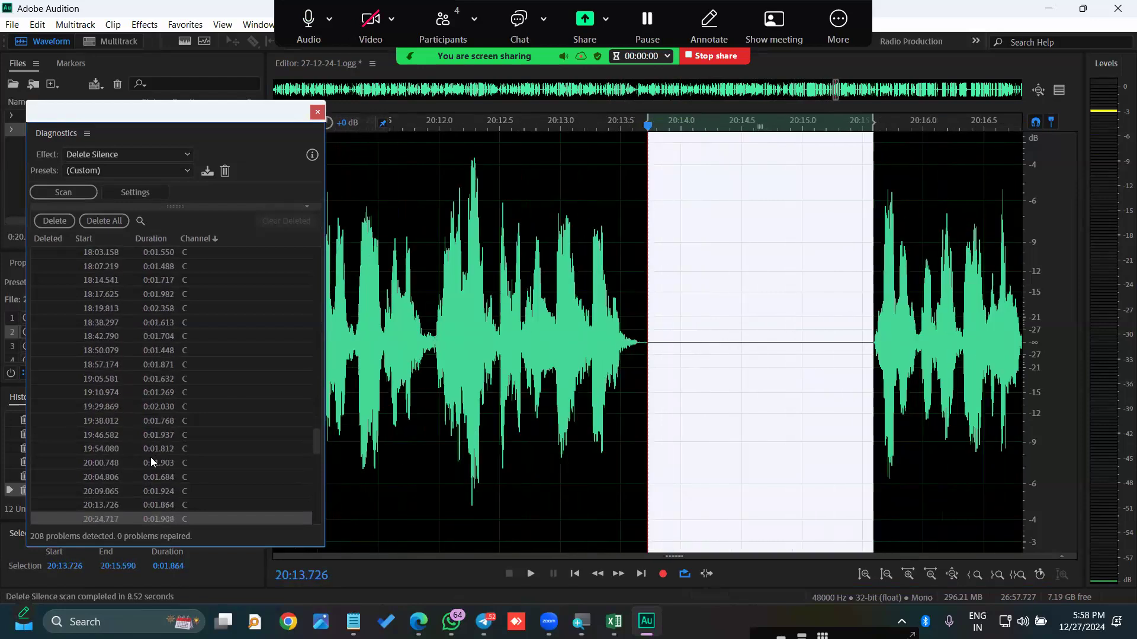
{"action": "key", "text": "Down"}
{"action": "key", "text": "Down"}
{"action": "key", "text": "Down"}
{"action": "key", "text": "Down"}
{"action": "key", "text": "Down"}
{"action": "key", "text": "Down"}
{"action": "key", "text": "Down"}
{"action": "key", "text": "Down"}
{"action": "key", "text": "Down"}
{"action": "key", "text": "Down"}
{"action": "key", "text": "Down"}
{"action": "key", "text": "Down"}
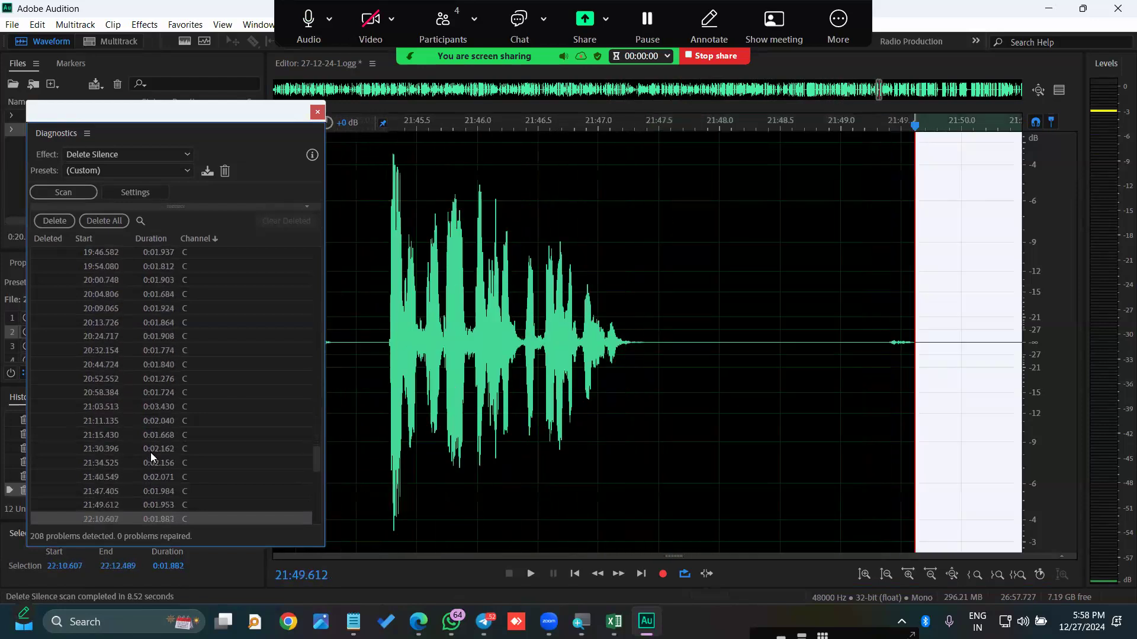
{"action": "key", "text": "Down"}
{"action": "key", "text": "Down"}
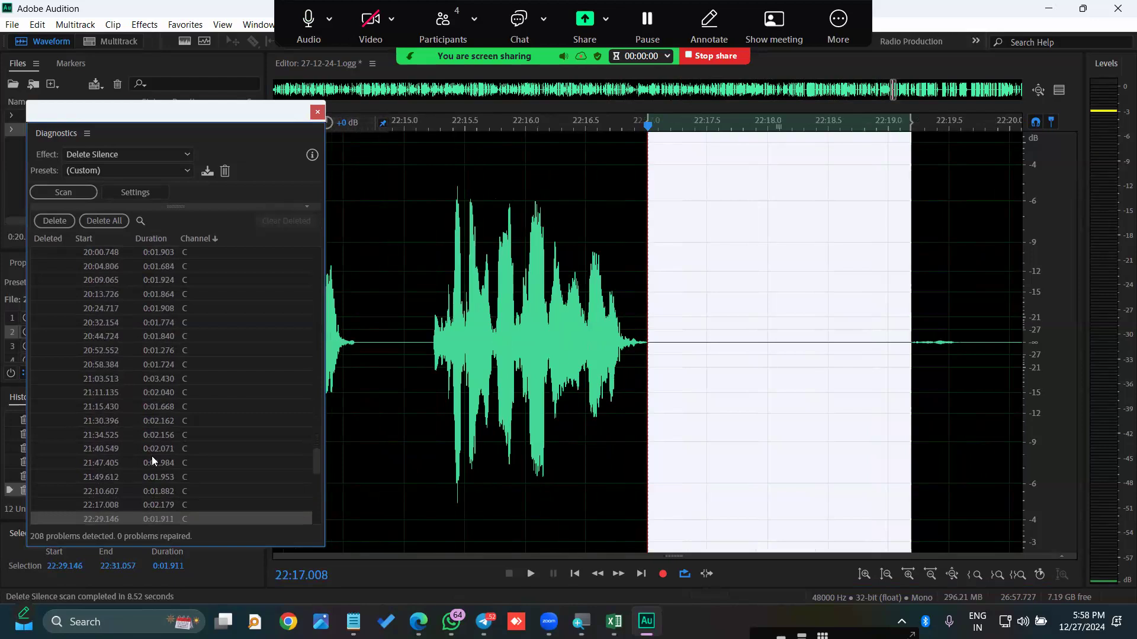
{"action": "key", "text": "Down"}
{"action": "key", "text": "Down"}
{"action": "key", "text": "Down"}
{"action": "key", "text": "Down"}
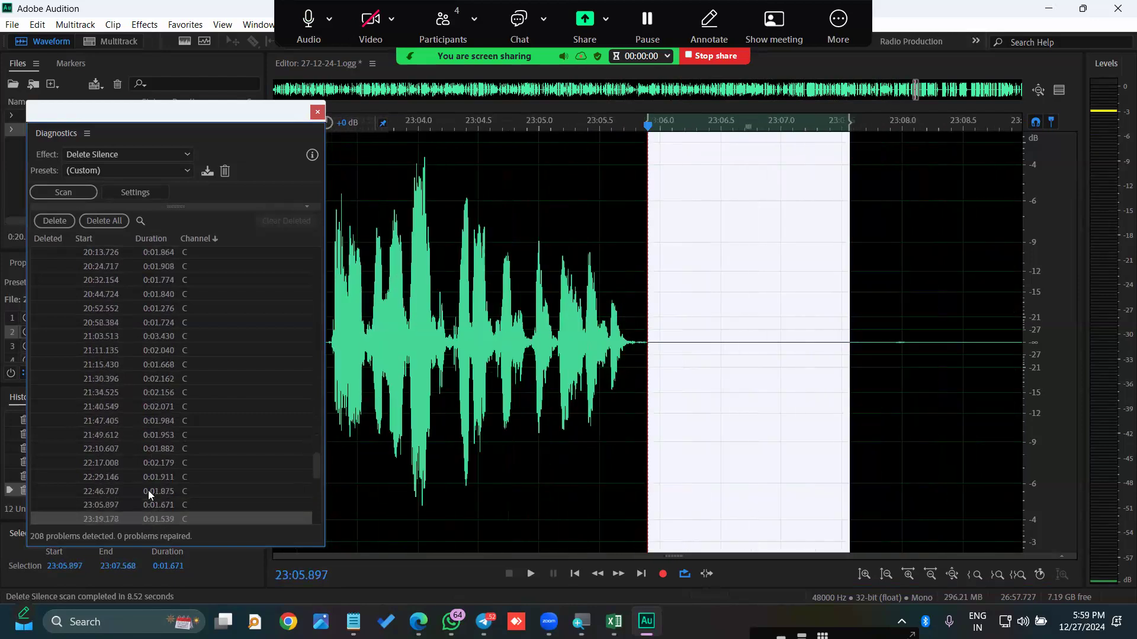
{"action": "key", "text": "Down"}
{"action": "key", "text": "Down"}
{"action": "key", "text": "Down"}
{"action": "key", "text": "Down"}
{"action": "key", "text": "Down"}
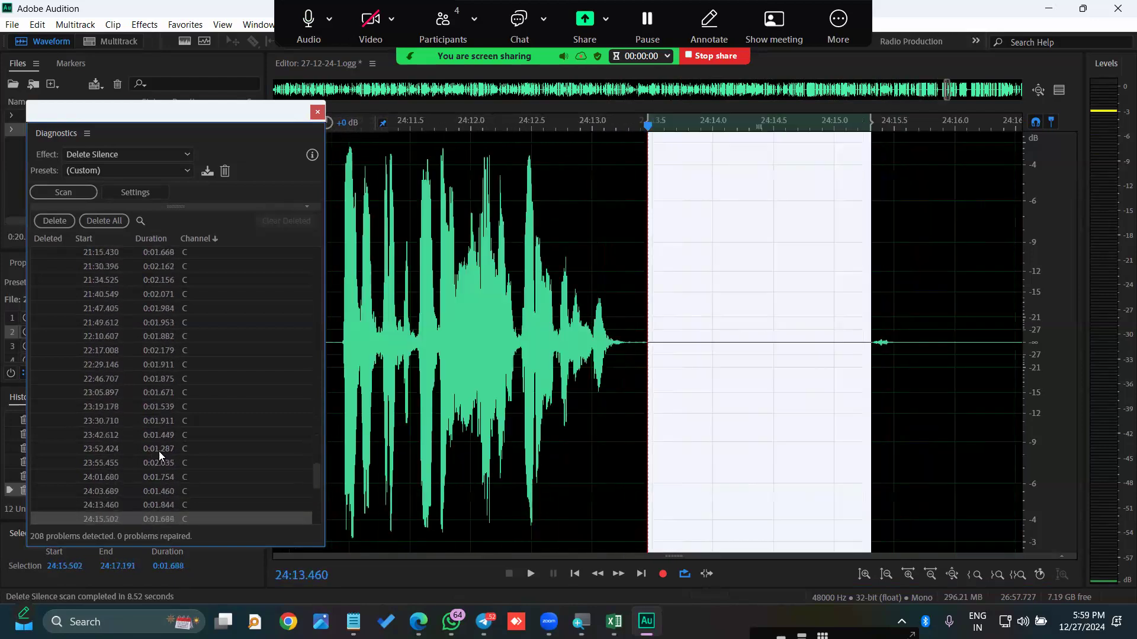
{"action": "key", "text": "Down"}
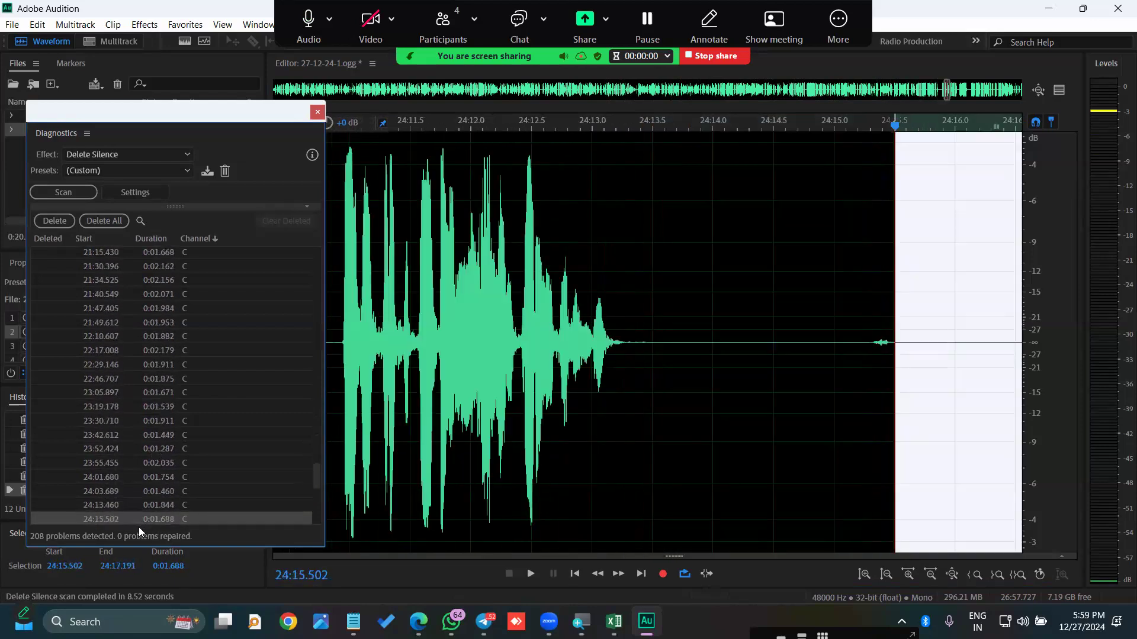
- Step through the detected silences from 24:15.502 to 26:49.400, checking each against the neighbouring speech
{"action": "key", "text": "Down"}
{"action": "key", "text": "Up"}
{"action": "key", "text": "Down"}
{"action": "key", "text": "Up"}
{"action": "key", "text": "Down"}
{"action": "key", "text": "Down"}
{"action": "key", "text": "Down"}
{"action": "key", "text": "Down"}
{"action": "key", "text": "Down"}
{"action": "key", "text": "Down"}
{"action": "key", "text": "Down"}
{"action": "key", "text": "Down"}
{"action": "key", "text": "Down"}
{"action": "key", "text": "Down"}
{"action": "key", "text": "Down"}
{"action": "key", "text": "Down"}
{"action": "key", "text": "Down"}
{"action": "key", "text": "Down"}
{"action": "key", "text": "Down"}
{"action": "key", "text": "Down"}
{"action": "key", "text": "Down"}
{"action": "key", "text": "Down"}
{"action": "key", "text": "Down"}
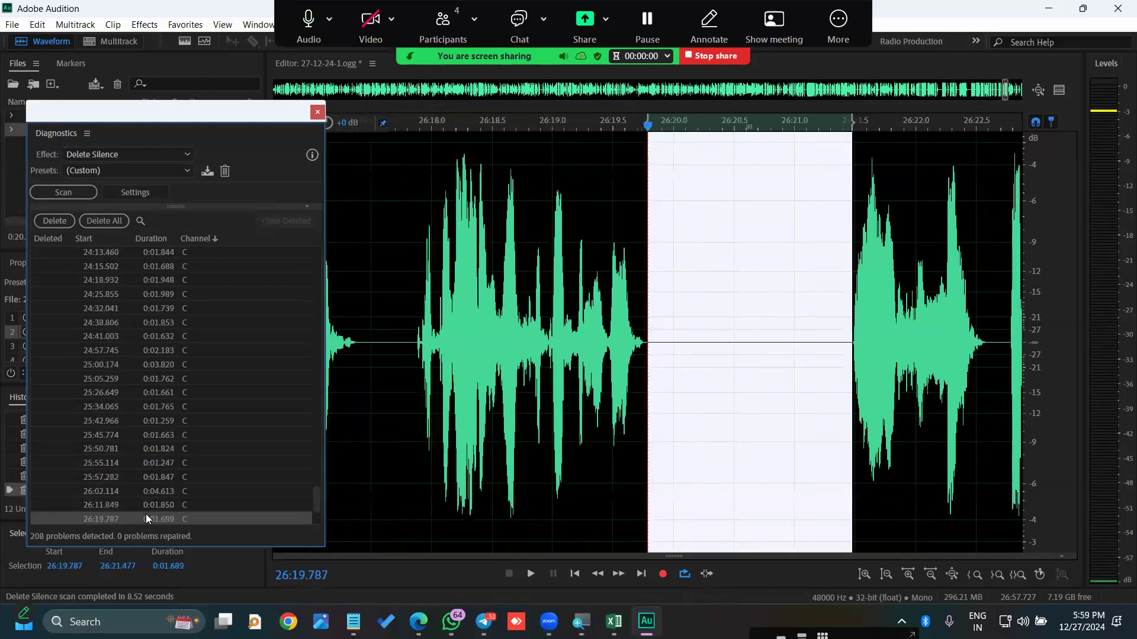
{"action": "key", "text": "Down"}
{"action": "key", "text": "Down"}
{"action": "key", "text": "Down"}
{"action": "key", "text": "Down"}
{"action": "key", "text": "Down"}
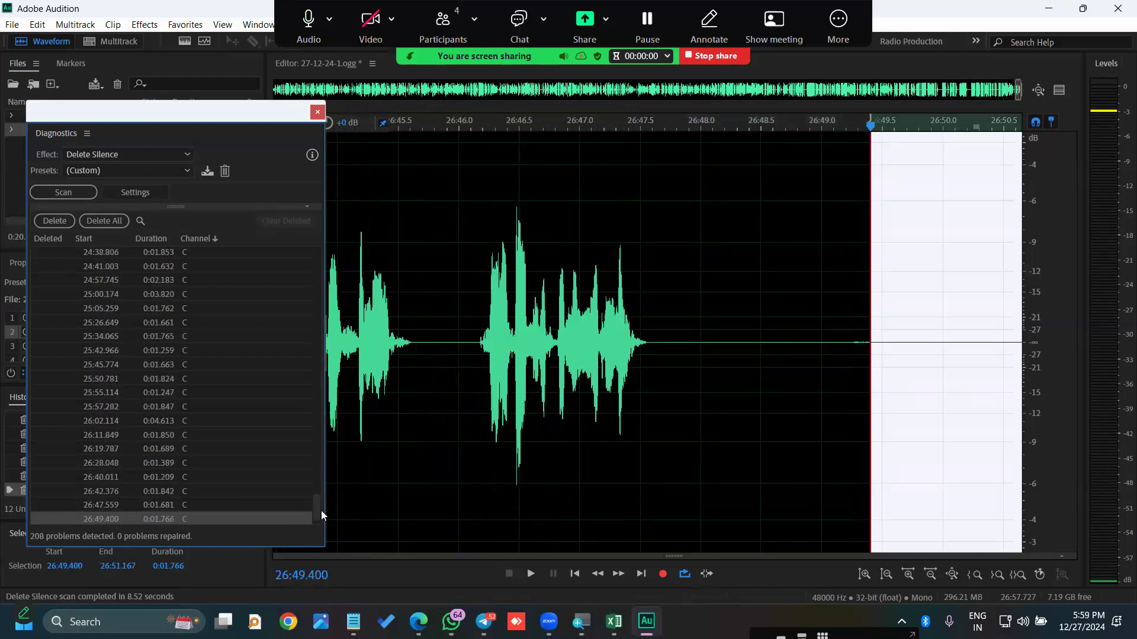
- Recheck the detected silences at 24:25.855 and 16:24.089, and return to the beginning of the results list
{"action": "scroll", "coordinate": [321, 510], "scroll_direction": "up", "scroll_amount": 7}
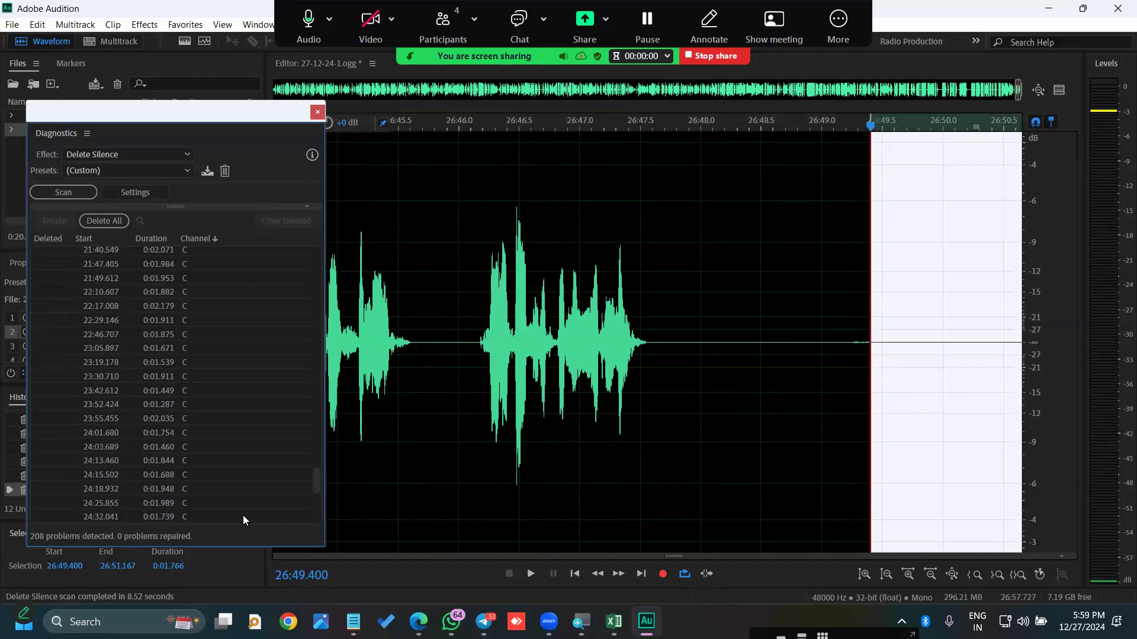
{"action": "left_click", "coordinate": [220, 517]}
{"action": "key", "text": "Up"}
{"action": "scroll", "coordinate": [209, 541], "scroll_direction": "up", "scroll_amount": 3}
{"action": "scroll", "coordinate": [210, 541], "scroll_direction": "up", "scroll_amount": 10}
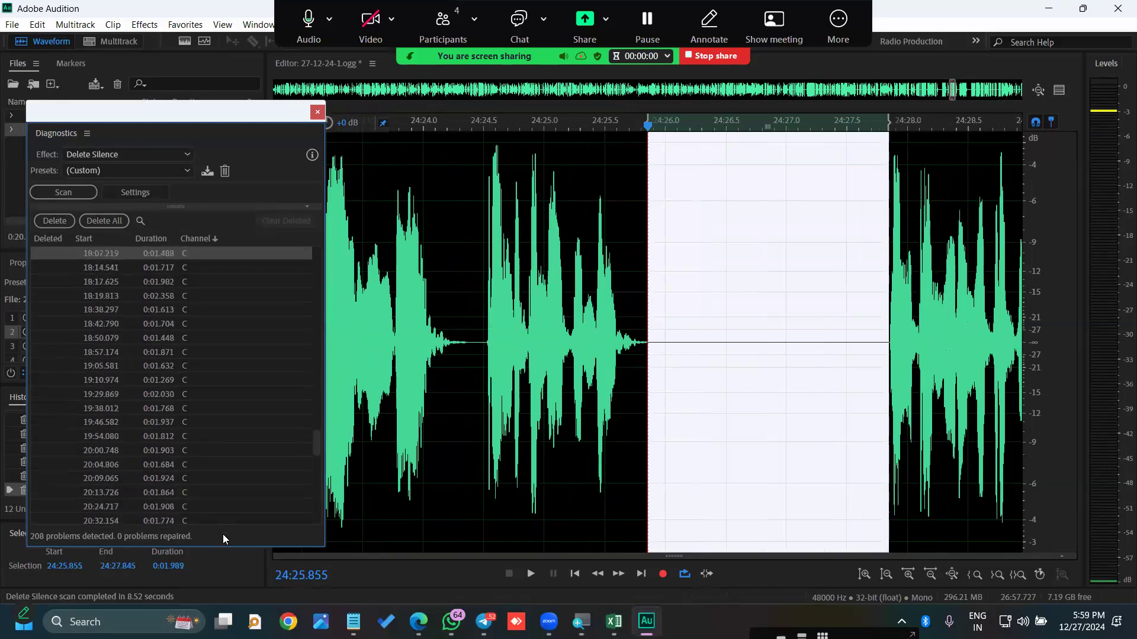
{"action": "left_click_drag", "start_coordinate": [313, 370], "coordinate": [315, 244]}
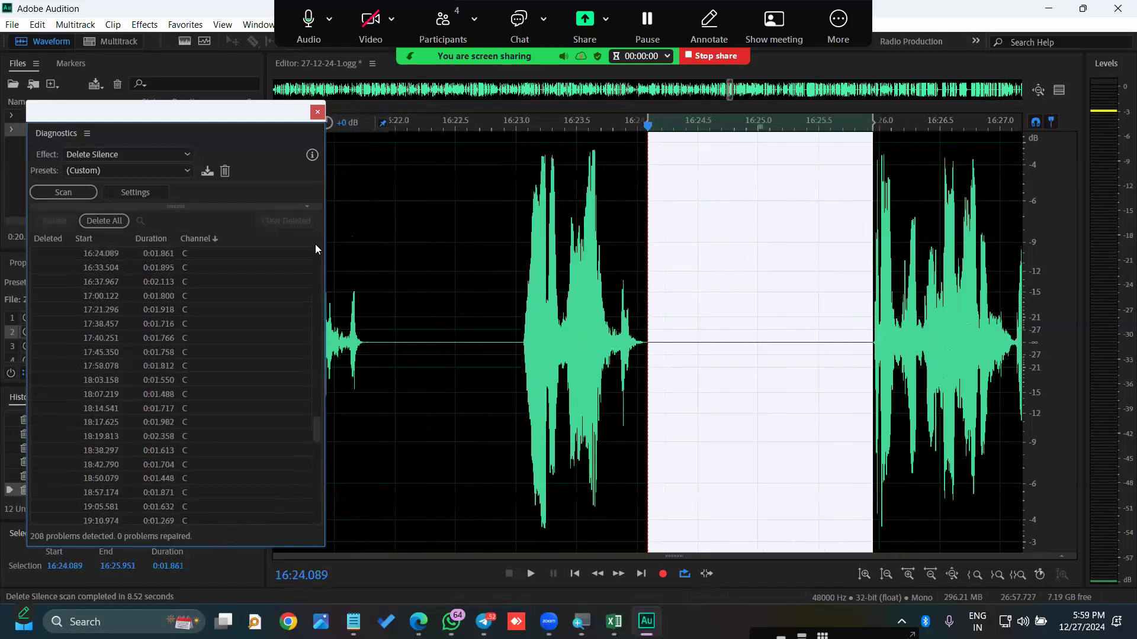
{"action": "left_click_drag", "start_coordinate": [320, 402], "coordinate": [321, 235]}
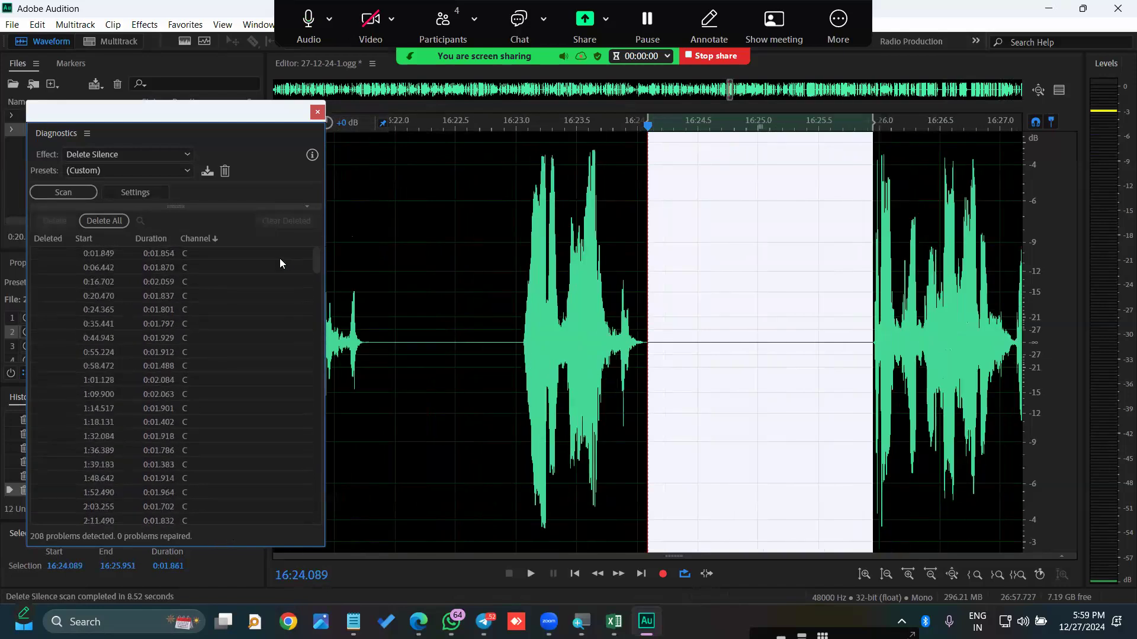
- Review the detected silences again one by one from 0:01.849 to 6:06.805, checking their boundaries in the waveform
{"action": "left_click", "coordinate": [222, 254]}
{"action": "key", "text": "Down"}
{"action": "key", "text": "Down"}
{"action": "key", "text": "Down"}
{"action": "key", "text": "Down"}
{"action": "key", "text": "Down"}
{"action": "key", "text": "Down"}
{"action": "key", "text": "Down"}
{"action": "key", "text": "Down"}
{"action": "key", "text": "Down"}
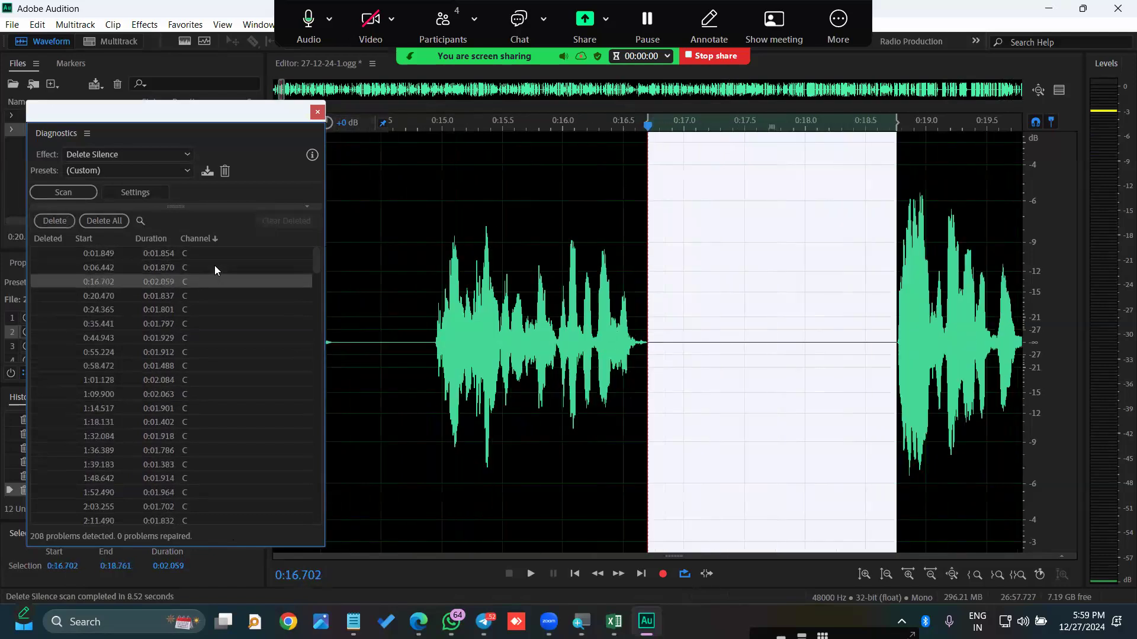
{"action": "key", "text": "Down"}
{"action": "key", "text": "Down"}
{"action": "key", "text": "Down"}
{"action": "key", "text": "Down"}
{"action": "key", "text": "Down"}
{"action": "key", "text": "Down"}
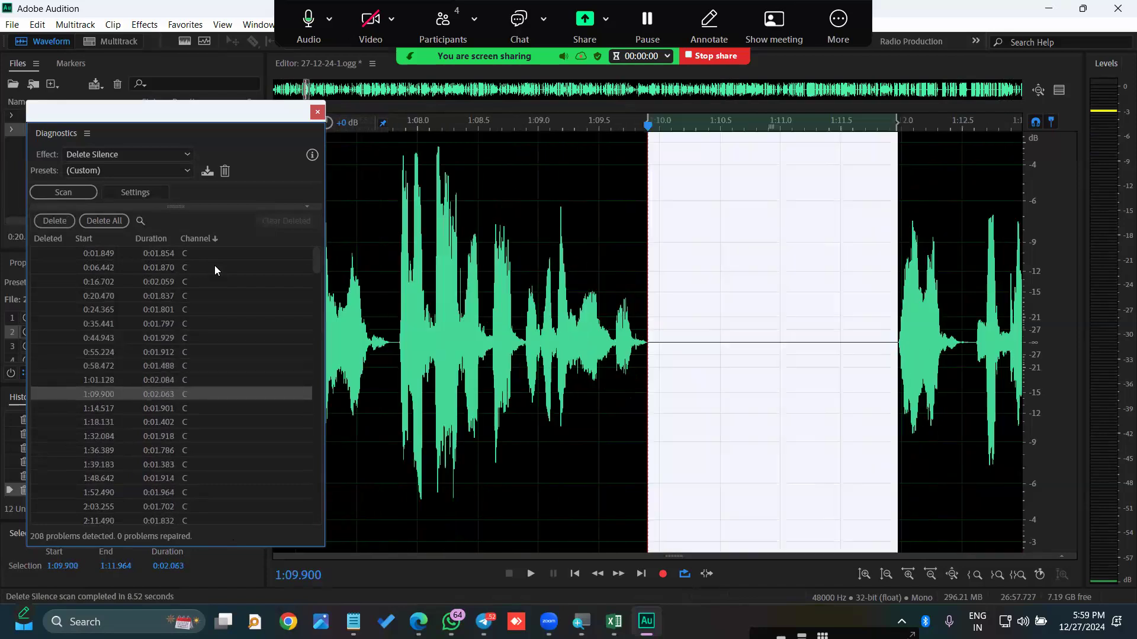
{"action": "key", "text": "Down"}
{"action": "key", "text": "Down"}
{"action": "key", "text": "Down"}
{"action": "key", "text": "Down"}
{"action": "key", "text": "Down"}
{"action": "key", "text": "Down"}
{"action": "key", "text": "Down"}
{"action": "key", "text": "Down"}
{"action": "key", "text": "Down"}
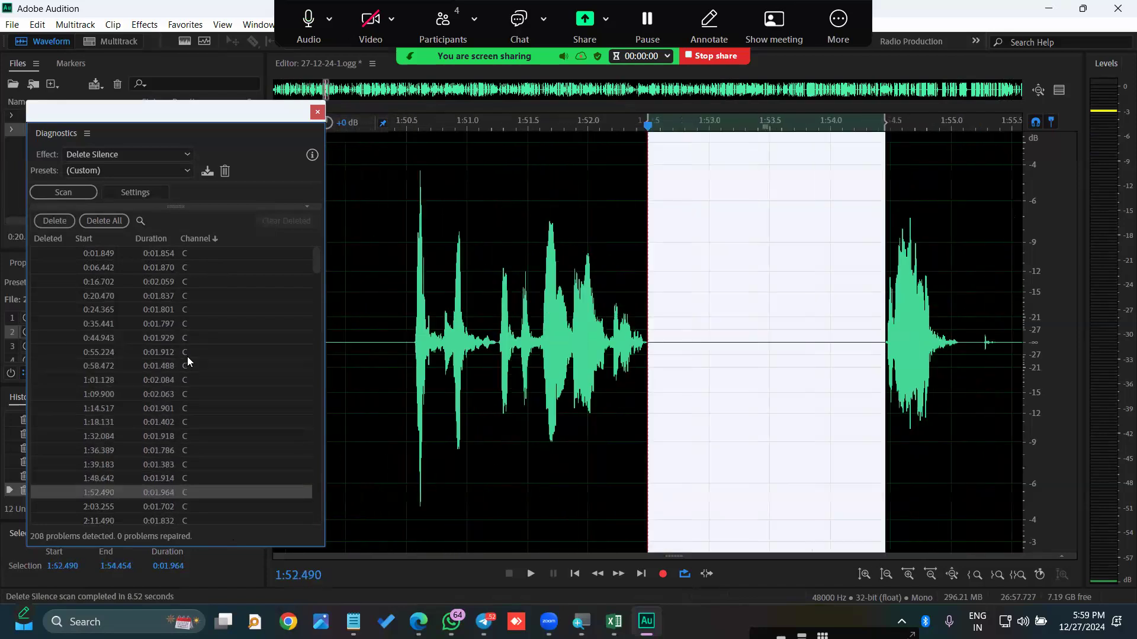
{"action": "key", "text": "Down"}
{"action": "key", "text": "Down"}
{"action": "key", "text": "Down"}
{"action": "key", "text": "Down"}
{"action": "key", "text": "Down"}
{"action": "key", "text": "Down"}
{"action": "key", "text": "Down"}
{"action": "key", "text": "Down"}
{"action": "key", "text": "Down"}
{"action": "key", "text": "Down"}
{"action": "key", "text": "Down"}
{"action": "key", "text": "Down"}
{"action": "key", "text": "Down"}
{"action": "key", "text": "Down"}
{"action": "key", "text": "Down"}
{"action": "key", "text": "Down"}
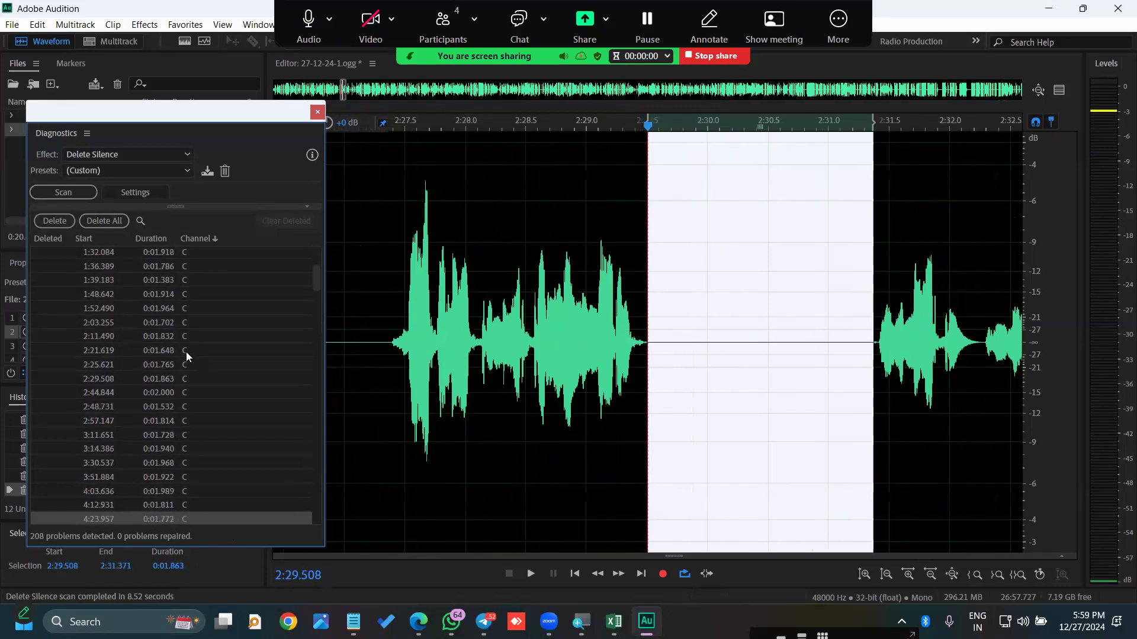
{"action": "key", "text": "Down"}
{"action": "key", "text": "Down"}
{"action": "key", "text": "Down"}
{"action": "key", "text": "Down"}
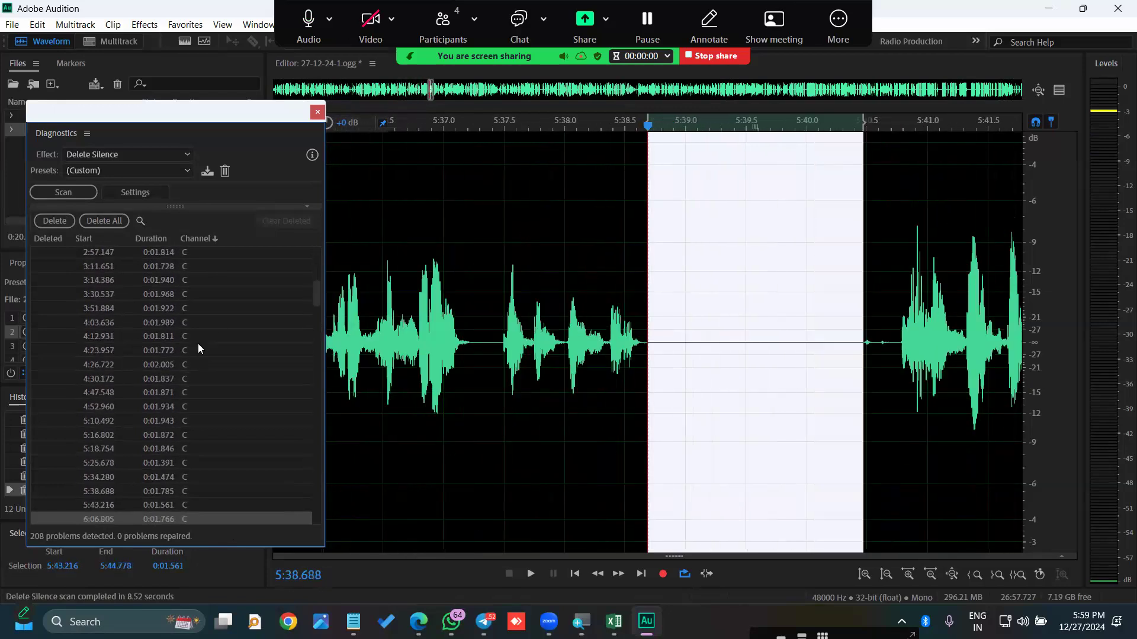
- Apply Delete Silence to all detected problems, clear the repaired entries from the results and close the diagnostics
{"action": "left_click_drag", "start_coordinate": [315, 292], "coordinate": [315, 523]}
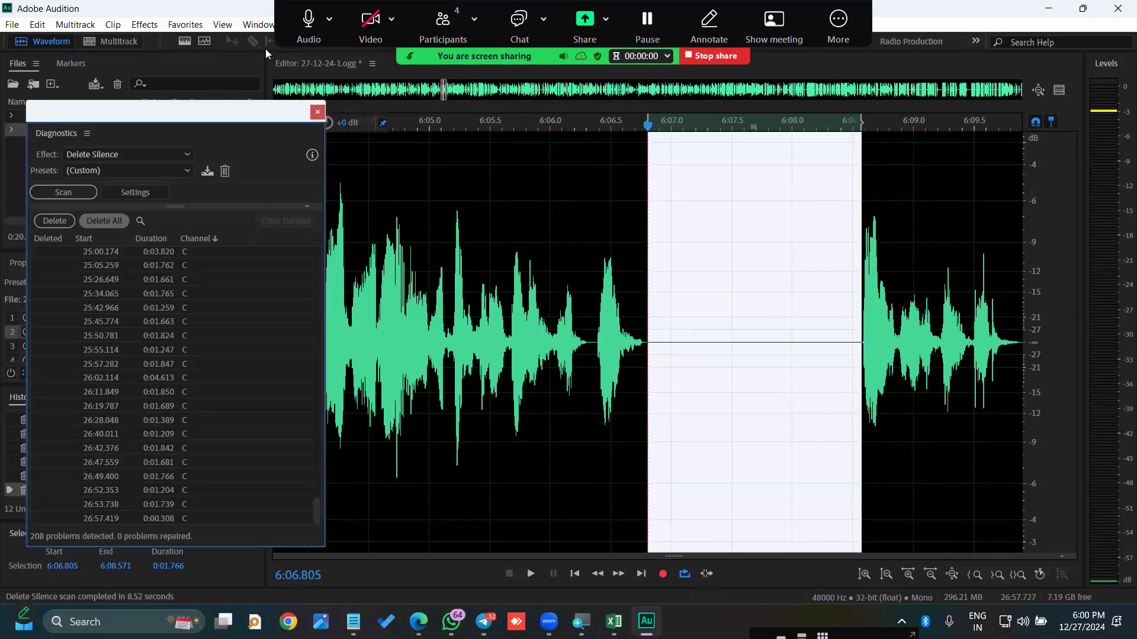
{"action": "left_click", "coordinate": [303, 25]}
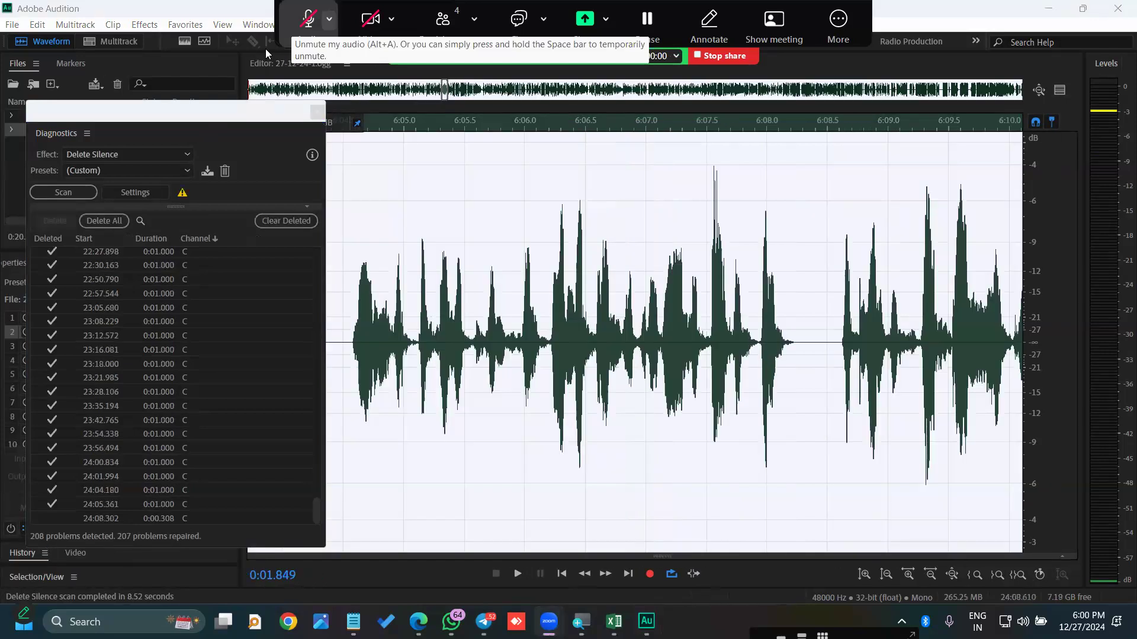
{"action": "key", "text": "alt+a"}
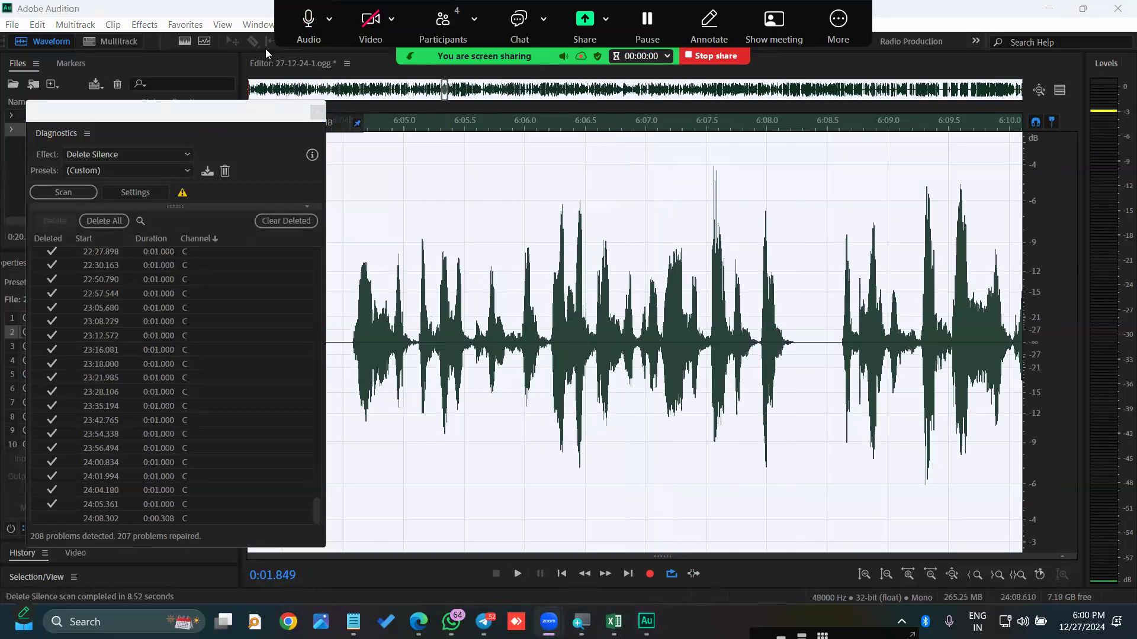
{"action": "left_click", "coordinate": [279, 222]}
{"action": "left_click", "coordinate": [317, 112]}
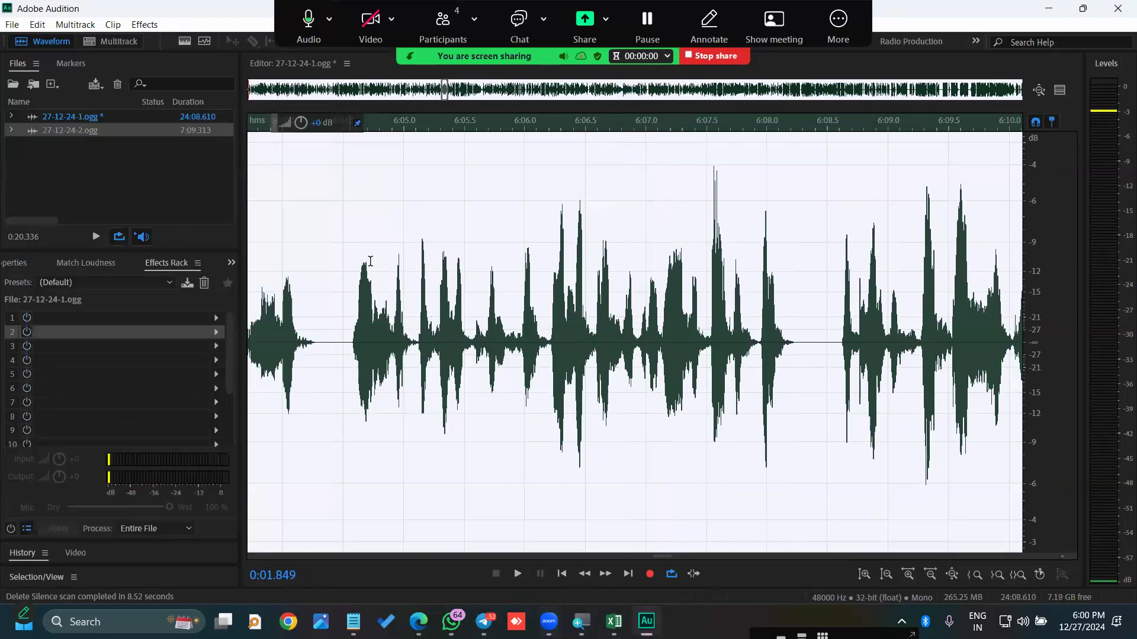
- Examine the shortened recording as a whole and up close between about 5:35 and 7:50 for noises left in the pauses
{"action": "left_click", "coordinate": [381, 337]}
{"action": "scroll", "coordinate": [383, 336], "scroll_direction": "down", "scroll_amount": 8}
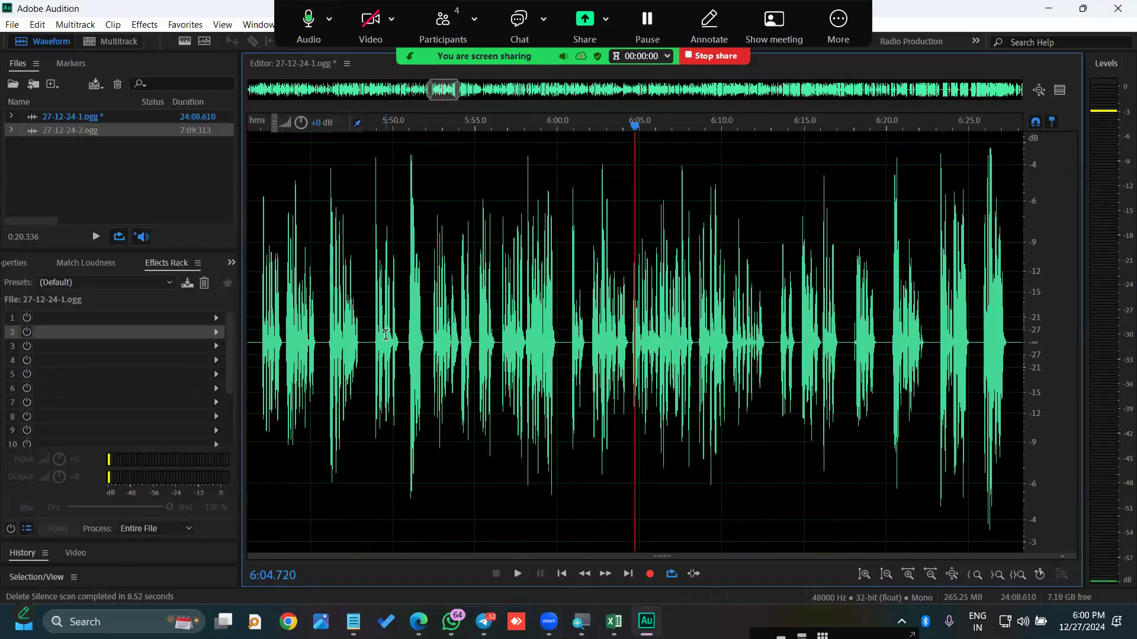
{"action": "scroll", "coordinate": [386, 335], "scroll_direction": "down", "scroll_amount": 8}
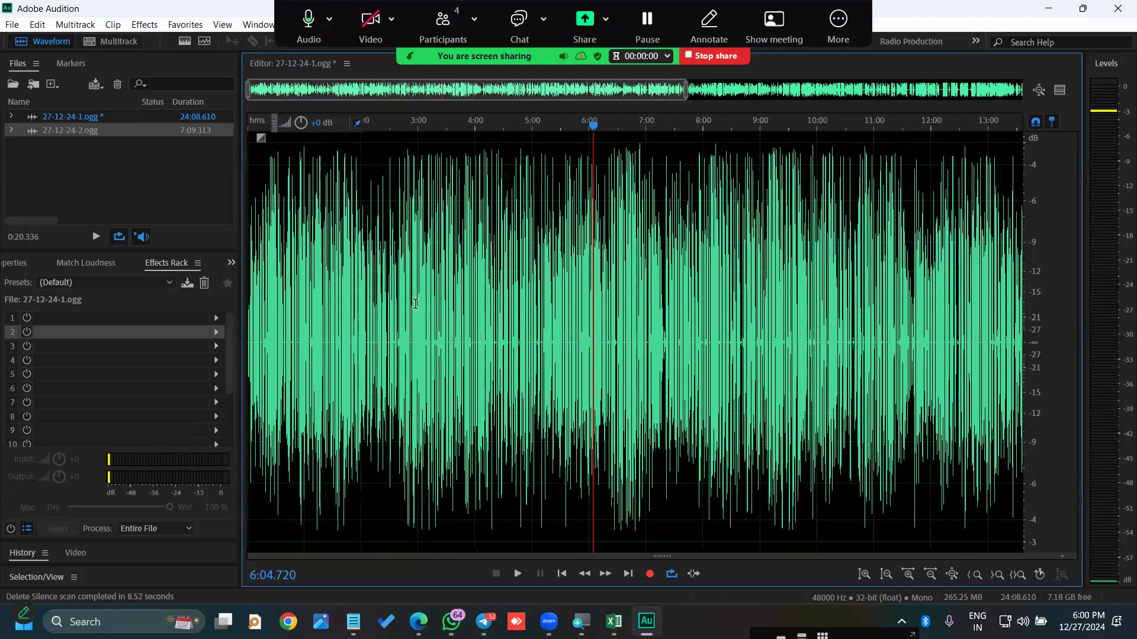
{"action": "scroll", "coordinate": [415, 304], "scroll_direction": "down", "scroll_amount": 5}
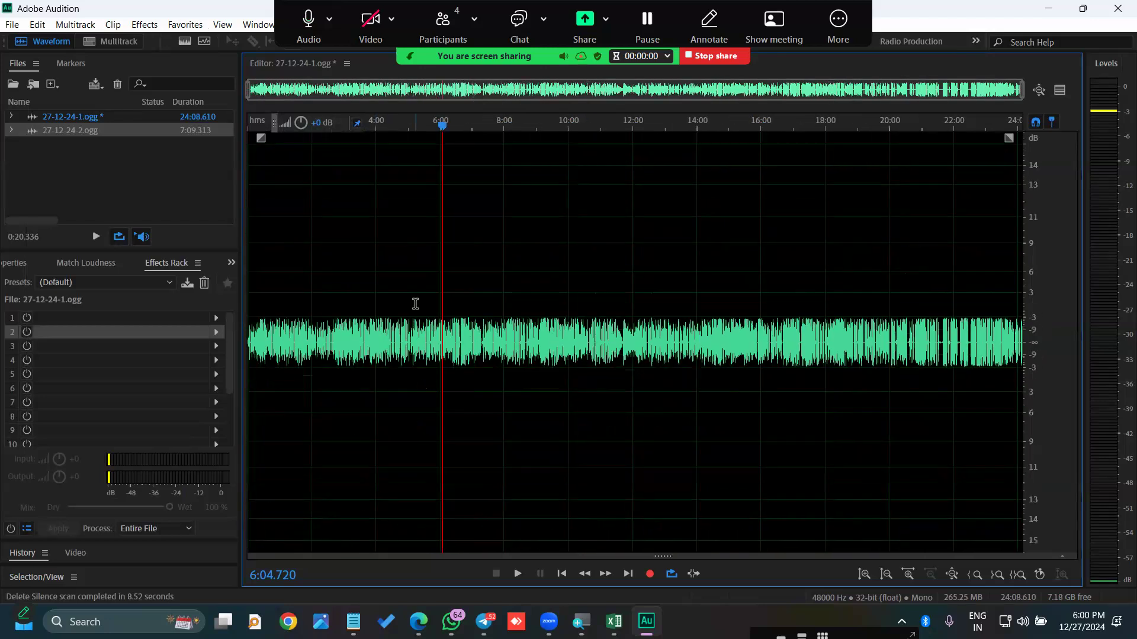
{"action": "scroll", "coordinate": [415, 304], "scroll_direction": "up", "scroll_amount": 2}
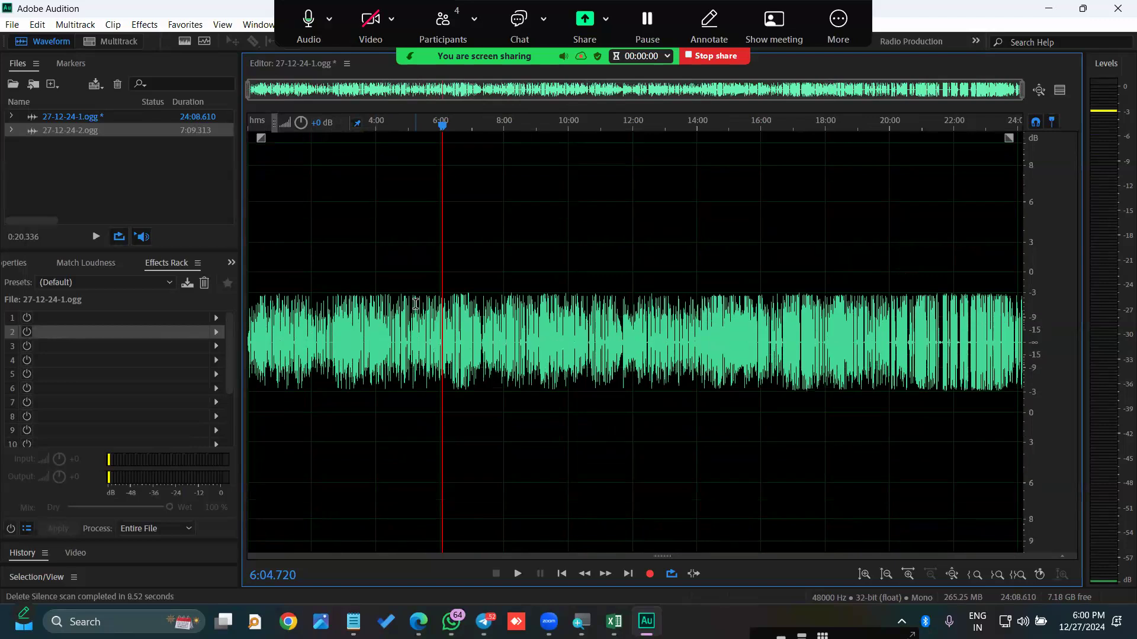
{"action": "scroll", "coordinate": [416, 304], "scroll_direction": "up", "scroll_amount": 2}
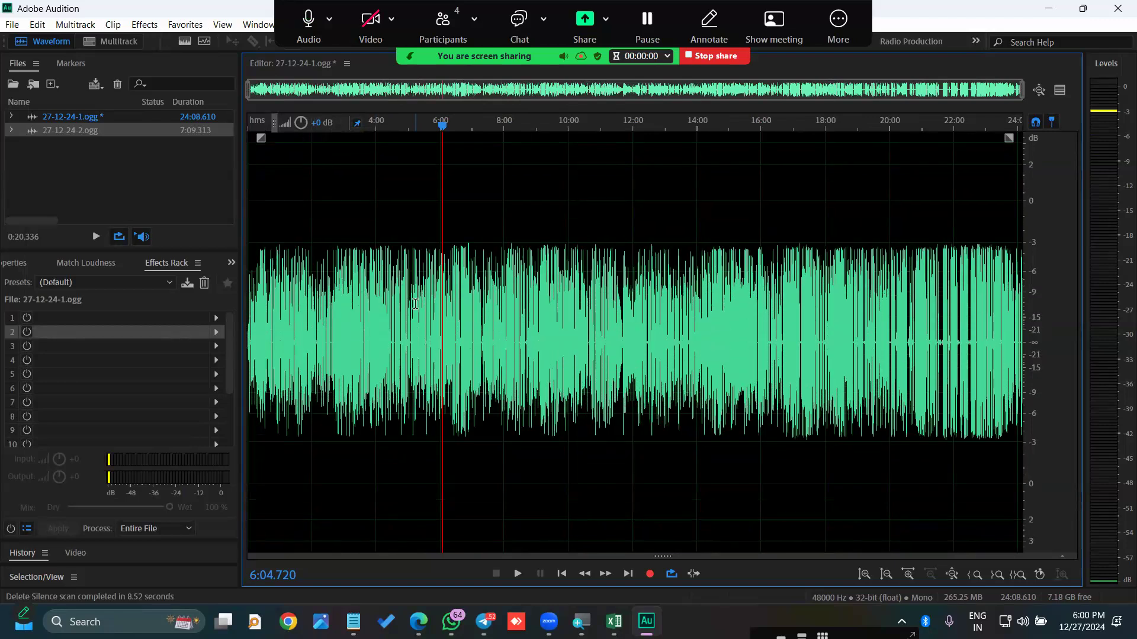
{"action": "scroll", "coordinate": [415, 304], "scroll_direction": "up", "scroll_amount": 5}
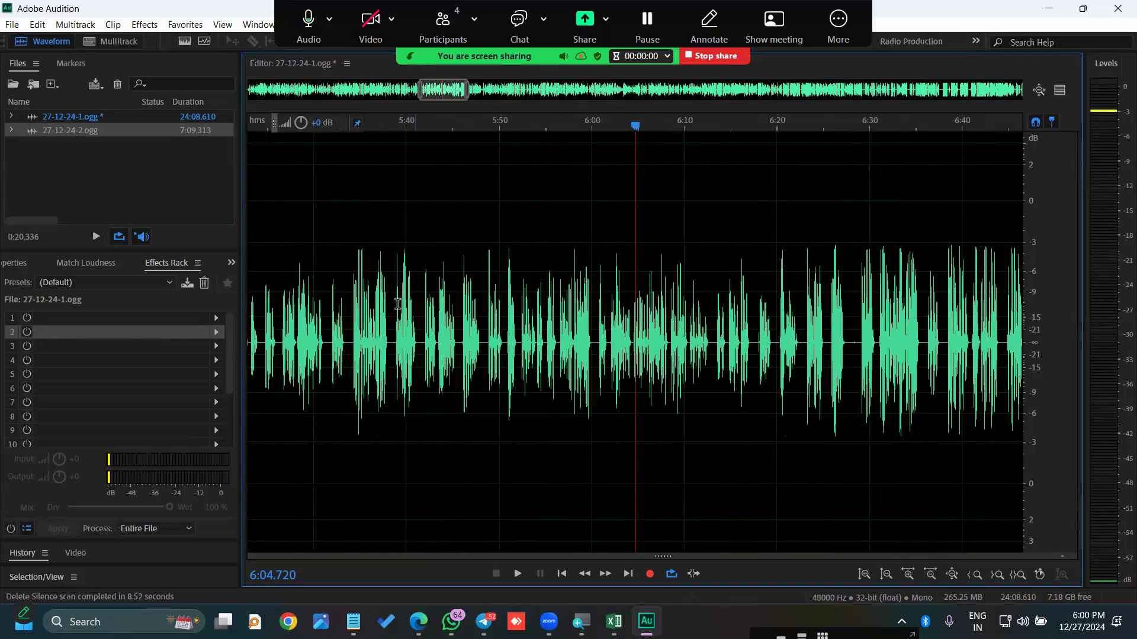
{"action": "scroll", "coordinate": [393, 289], "scroll_direction": "up", "scroll_amount": 4}
{"action": "scroll", "coordinate": [337, 278], "scroll_direction": "down", "scroll_amount": 3}
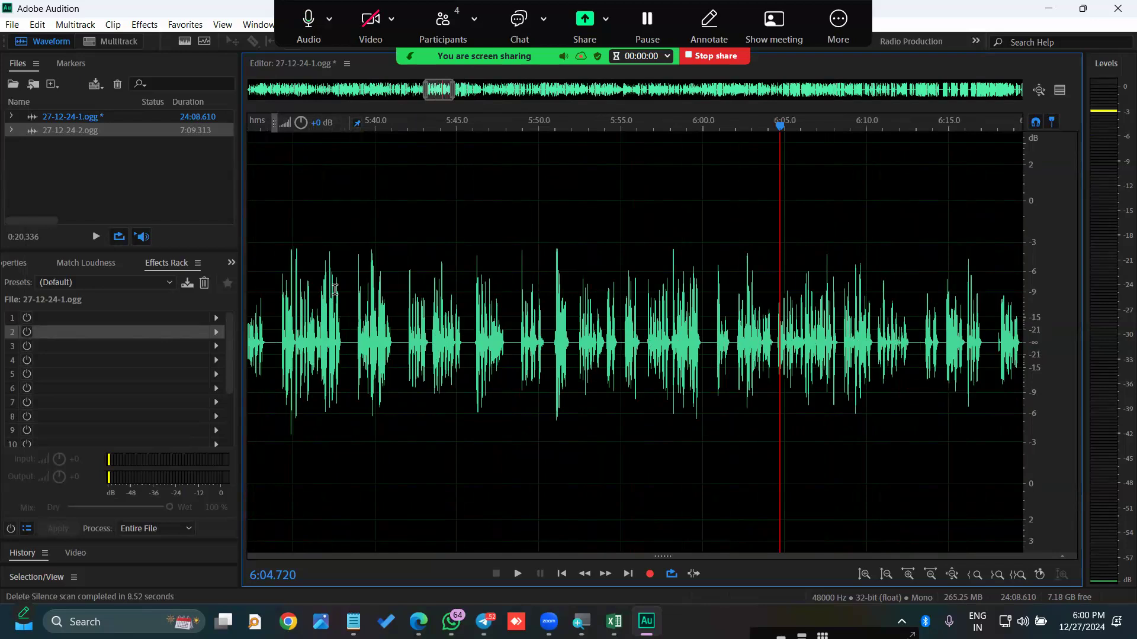
{"action": "scroll", "coordinate": [334, 289], "scroll_direction": "down", "scroll_amount": 3}
{"action": "scroll", "coordinate": [334, 289], "scroll_direction": "up", "scroll_amount": 4}
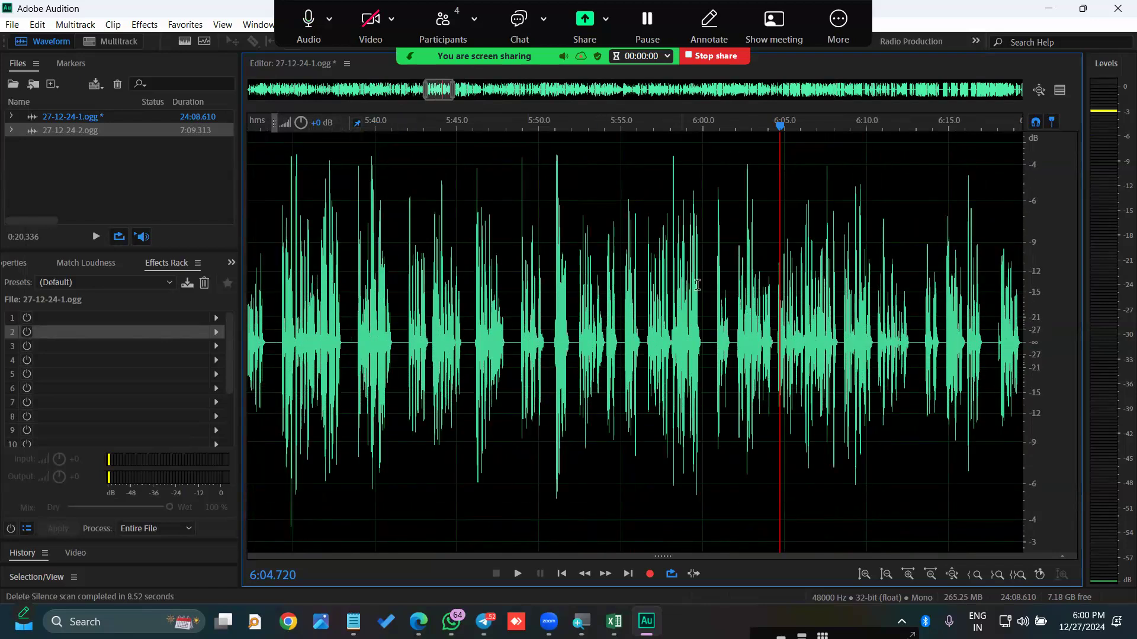
{"action": "scroll", "coordinate": [697, 285], "scroll_direction": "up", "scroll_amount": 4}
{"action": "scroll", "coordinate": [588, 337], "scroll_direction": "down", "scroll_amount": 8}
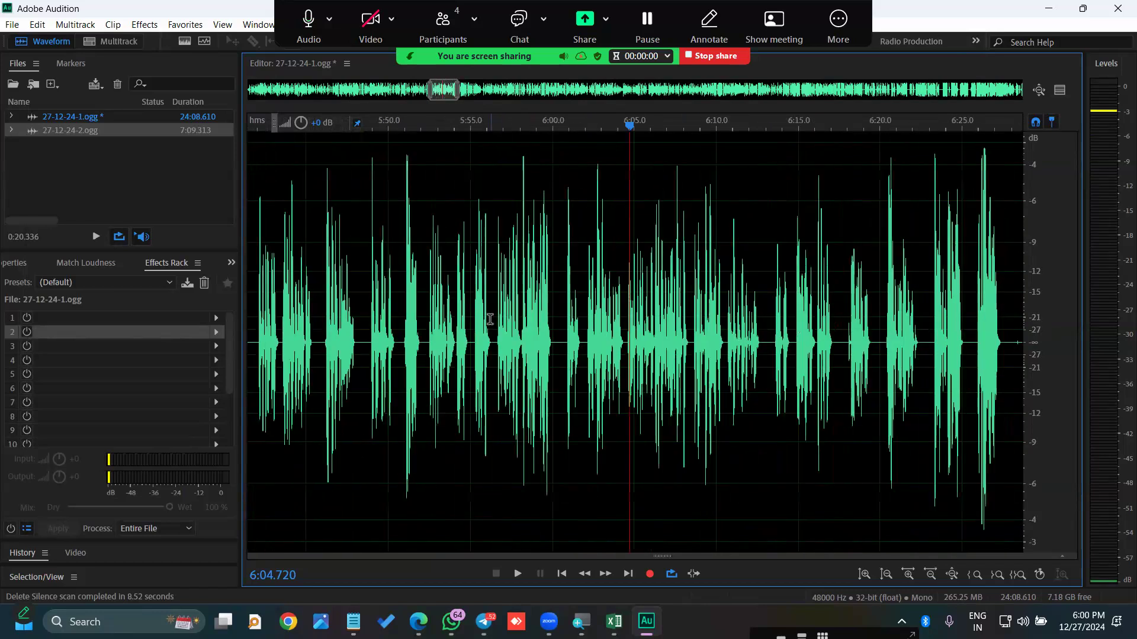
{"action": "scroll", "coordinate": [717, 338], "scroll_direction": "up", "scroll_amount": 7}
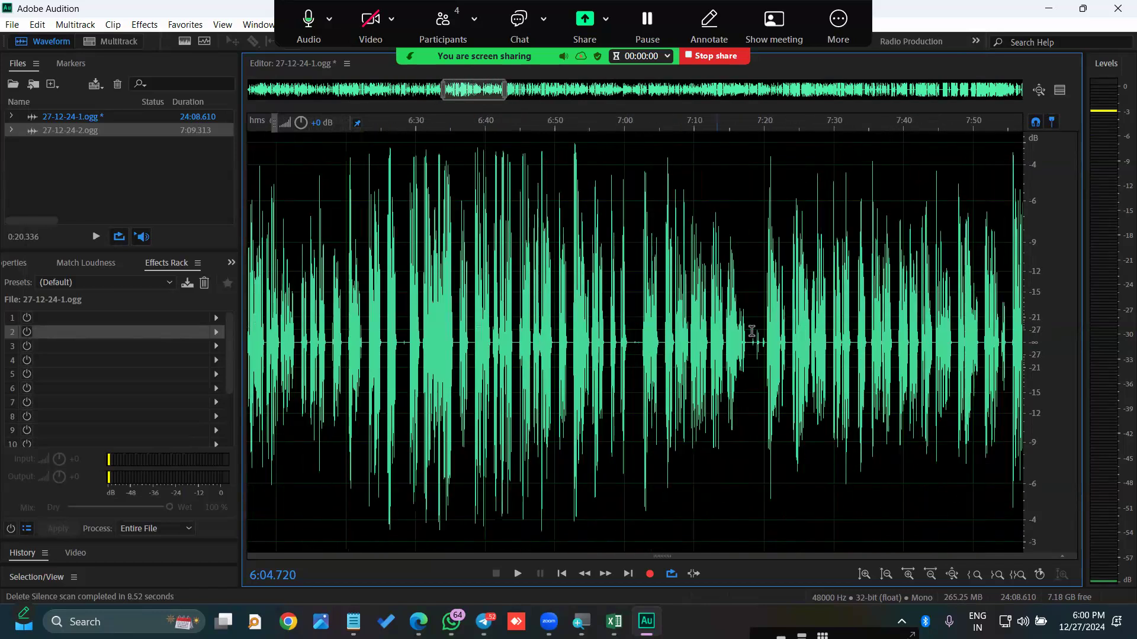
- Play the faint noises in the pause after 7:18 and delete about 2.25 s of audio starting at 7:17.872
{"action": "left_click_drag", "start_coordinate": [831, 343], "coordinate": [639, 350]}
{"action": "key", "text": "space"}
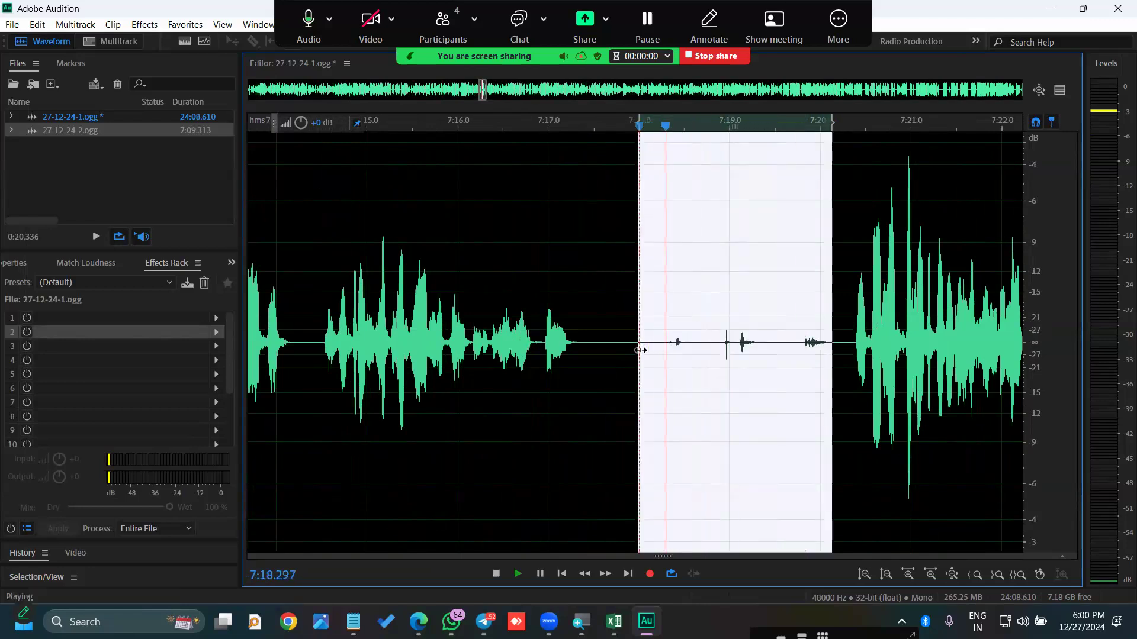
{"action": "key", "text": "space"}
{"action": "left_click_drag", "start_coordinate": [628, 348], "coordinate": [831, 343]}
{"action": "key", "text": "Delete"}
- Delete about 0.19 s of audio containing the small click in the pause at about 8:28.6
{"action": "scroll", "coordinate": [616, 351], "scroll_direction": "down", "scroll_amount": 5}
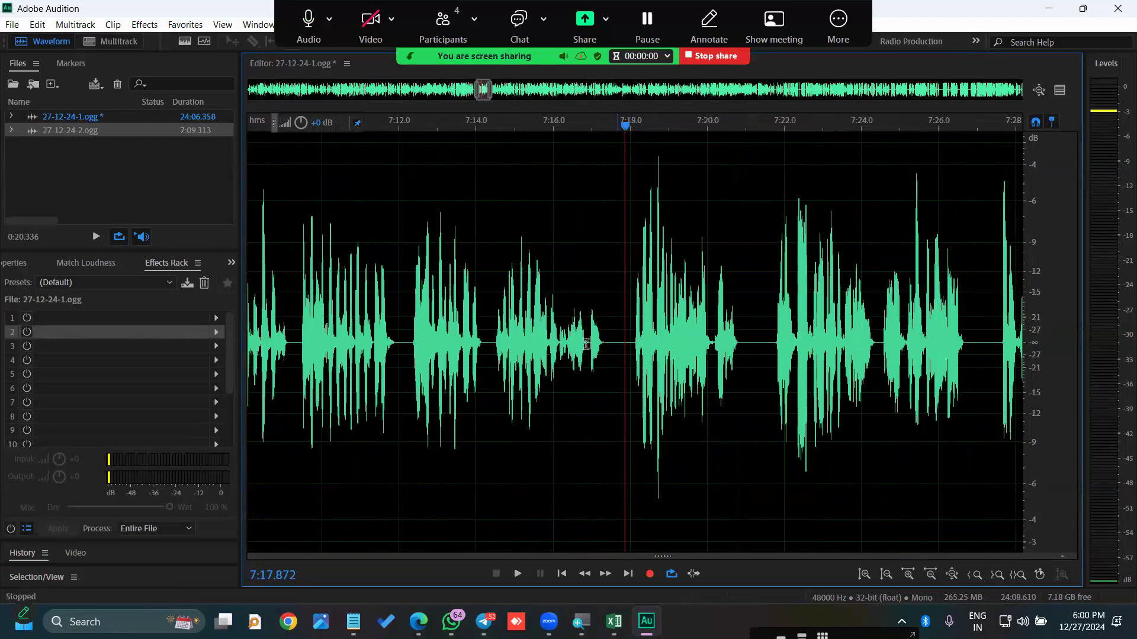
{"action": "scroll", "coordinate": [873, 336], "scroll_direction": "up", "scroll_amount": 1}
{"action": "left_click_drag", "start_coordinate": [873, 336], "coordinate": [546, 303]}
{"action": "scroll", "coordinate": [789, 283], "scroll_direction": "up", "scroll_amount": 1}
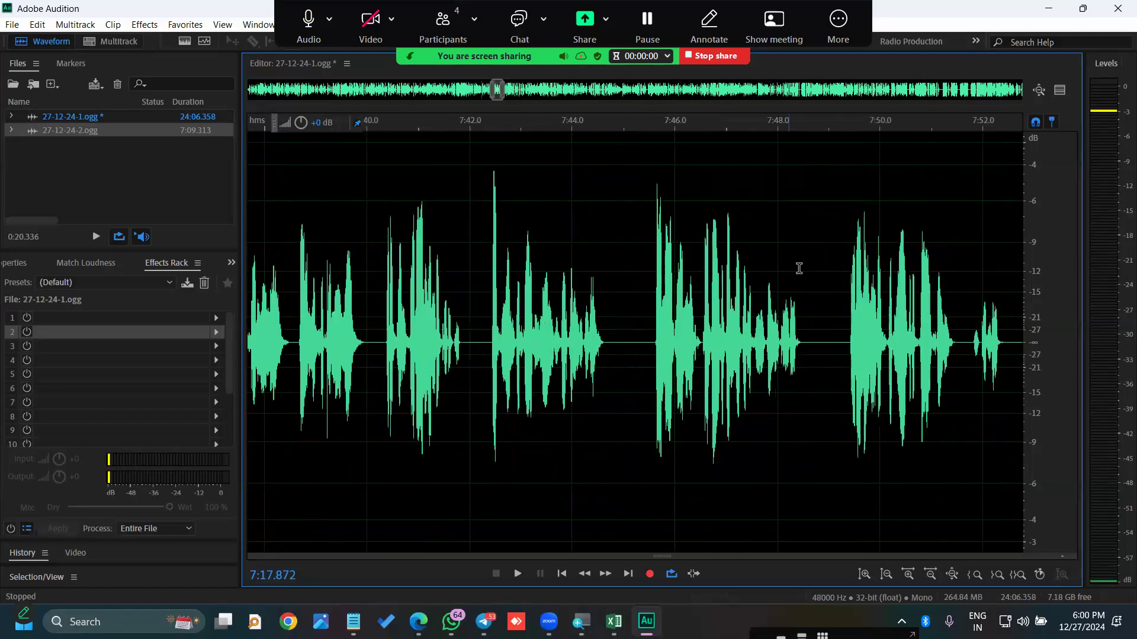
{"action": "scroll", "coordinate": [704, 274], "scroll_direction": "up", "scroll_amount": 1}
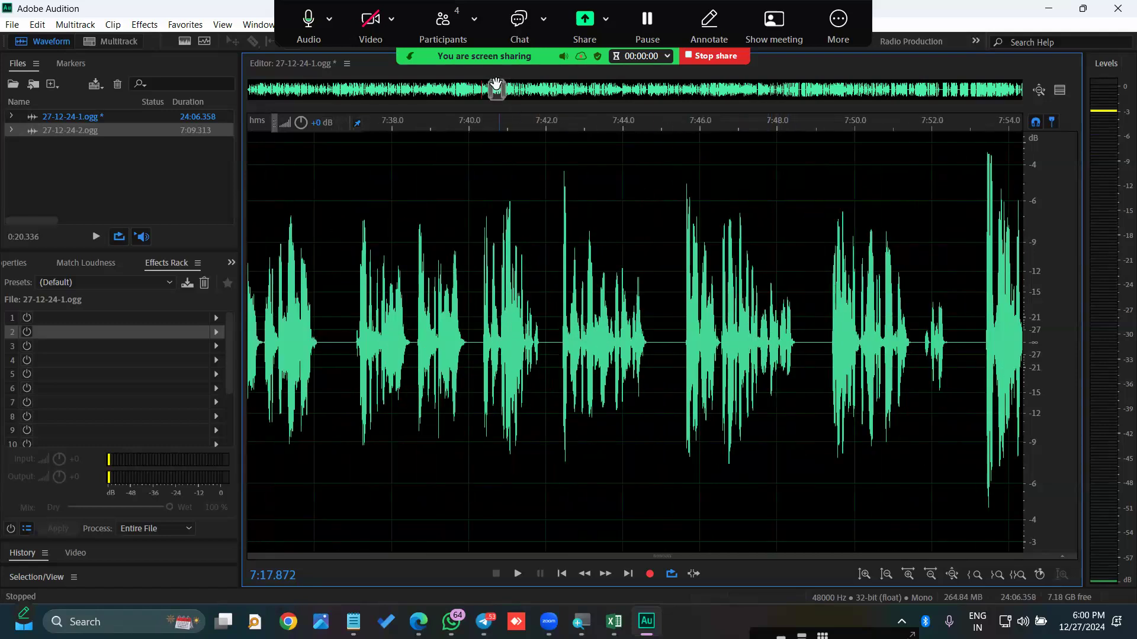
{"action": "left_click_drag", "start_coordinate": [497, 88], "coordinate": [519, 92]}
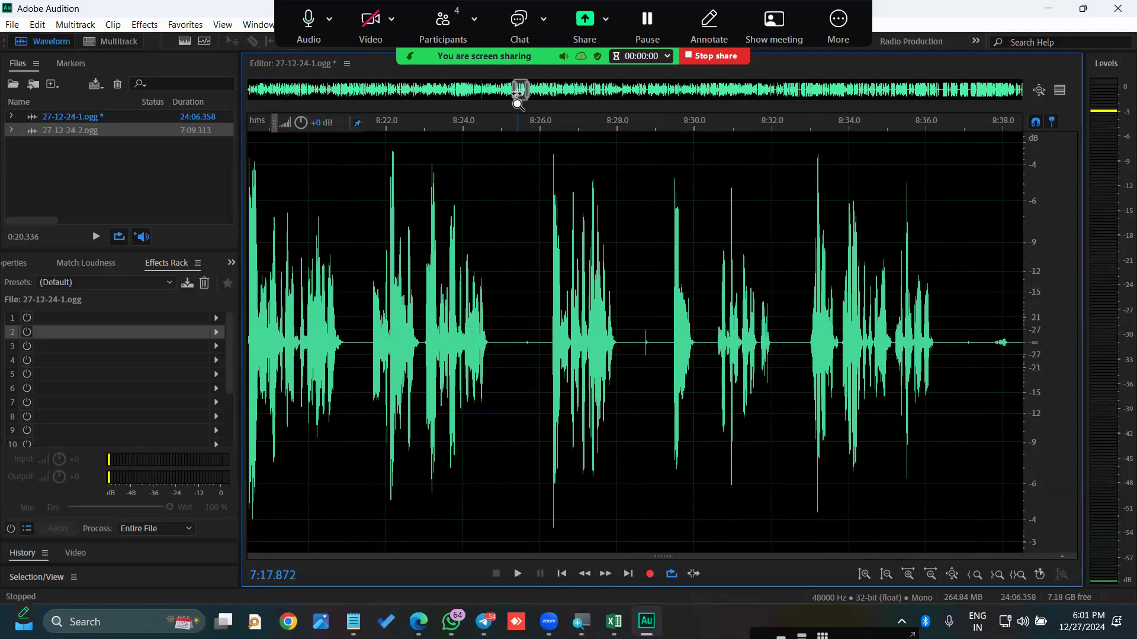
{"action": "key", "text": "alt+a"}
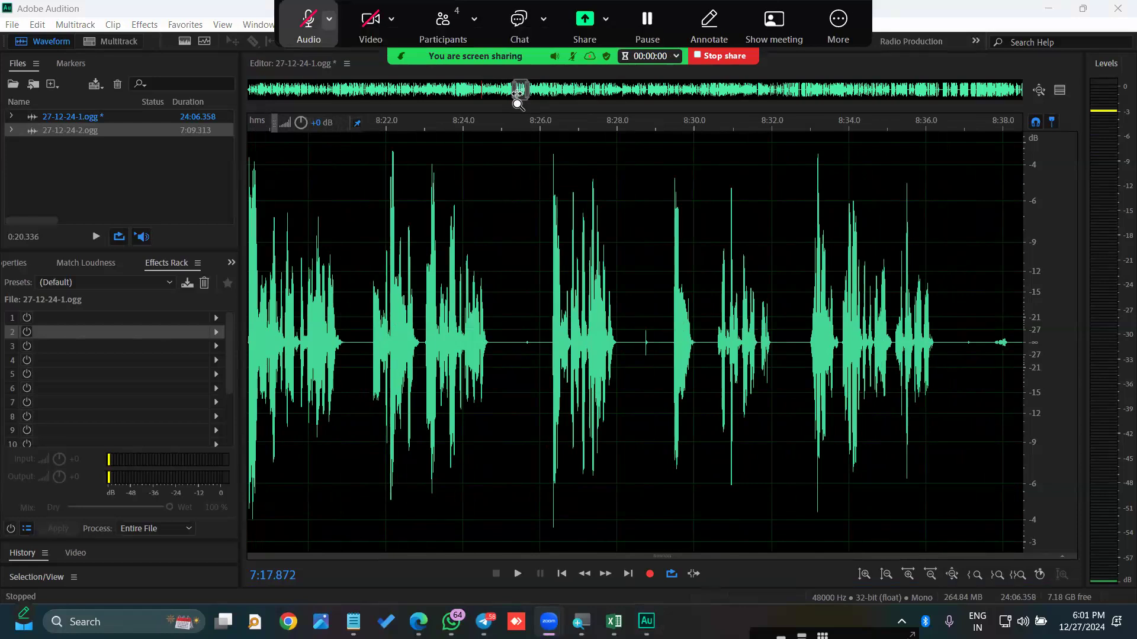
{"action": "left_click", "coordinate": [646, 344]}
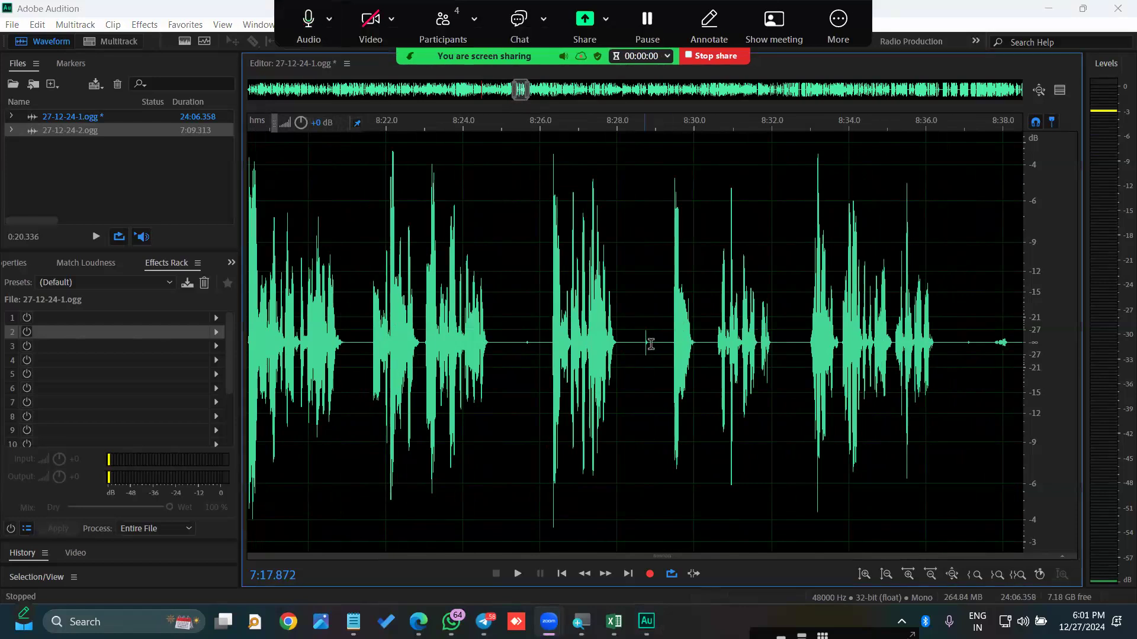
{"action": "scroll", "coordinate": [649, 344], "scroll_direction": "up", "scroll_amount": 8}
{"action": "left_click_drag", "start_coordinate": [675, 342], "coordinate": [602, 342]}
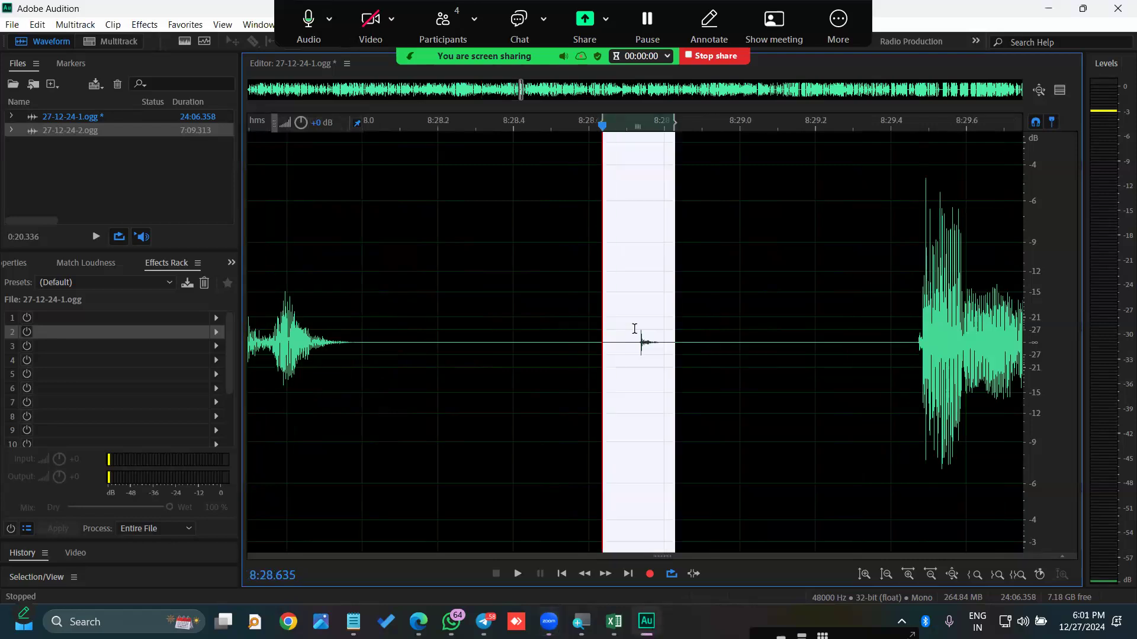
{"action": "key", "text": "Delete"}
- Delete about 0.46 s of audio around the faint noise in the pause at about 8:25.5
{"action": "scroll", "coordinate": [634, 338], "scroll_direction": "down", "scroll_amount": 5}
{"action": "scroll", "coordinate": [427, 341], "scroll_direction": "up", "scroll_amount": 2}
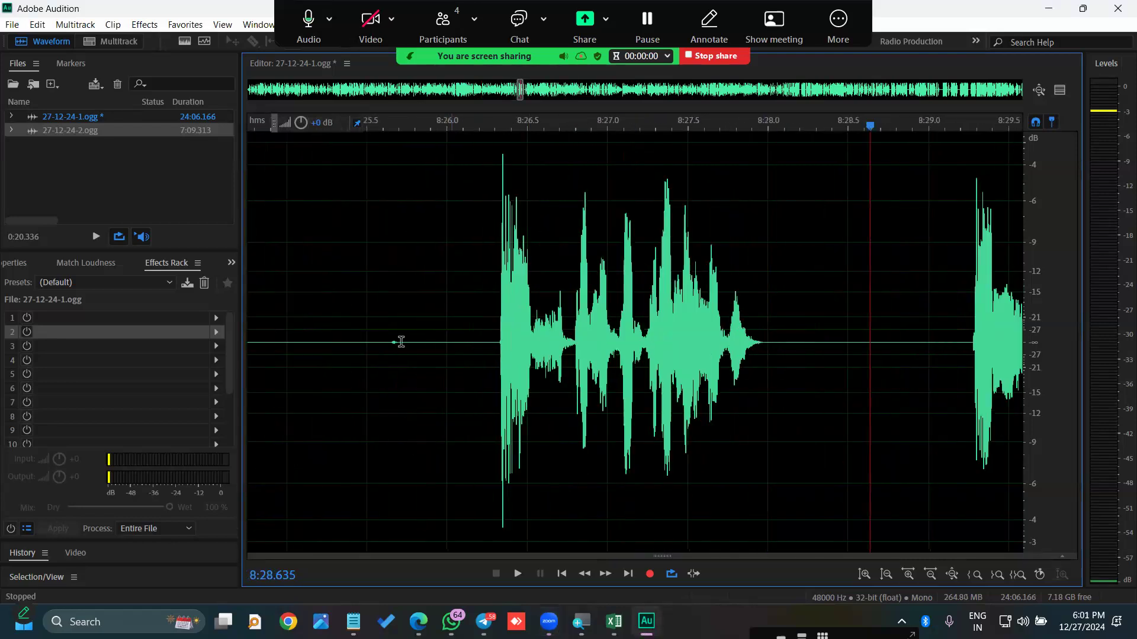
{"action": "left_click_drag", "start_coordinate": [446, 342], "coordinate": [375, 337]}
{"action": "key", "text": "Delete"}
{"action": "scroll", "coordinate": [368, 337], "scroll_direction": "down", "scroll_amount": 4}
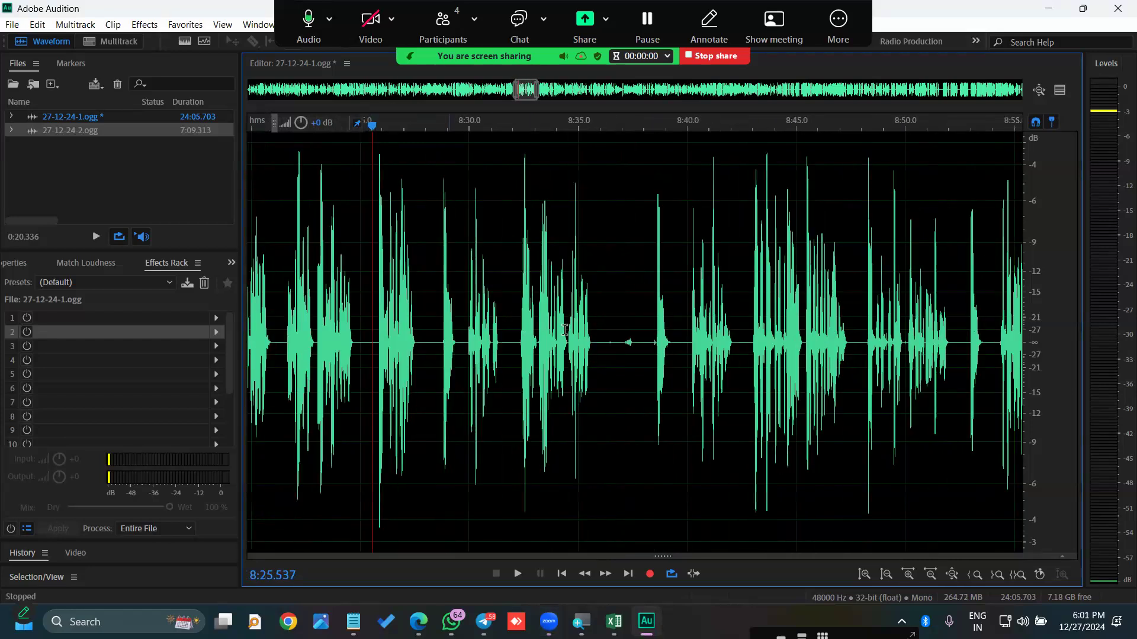
- Delete the audio around the faint noises in the pauses at about 8:37 and 8:55, about 2.6 s in total
{"action": "scroll", "coordinate": [643, 336], "scroll_direction": "up", "scroll_amount": 3}
{"action": "left_click_drag", "start_coordinate": [685, 343], "coordinate": [545, 343]}
{"action": "key", "text": "Delete"}
{"action": "scroll", "coordinate": [527, 338], "scroll_direction": "down", "scroll_amount": 4}
{"action": "scroll", "coordinate": [767, 332], "scroll_direction": "up", "scroll_amount": 3}
{"action": "left_click_drag", "start_coordinate": [801, 342], "coordinate": [774, 343]}
{"action": "key", "text": "Delete"}
- Delete about 1.5 s of audio containing the faint noise in the pause at about 10:32
{"action": "scroll", "coordinate": [773, 343], "scroll_direction": "down", "scroll_amount": 5}
{"action": "left_click_drag", "start_coordinate": [950, 339], "coordinate": [806, 341]}
{"action": "scroll", "coordinate": [980, 336], "scroll_direction": "down", "scroll_amount": 1}
{"action": "left_click_drag", "start_coordinate": [986, 335], "coordinate": [714, 330]}
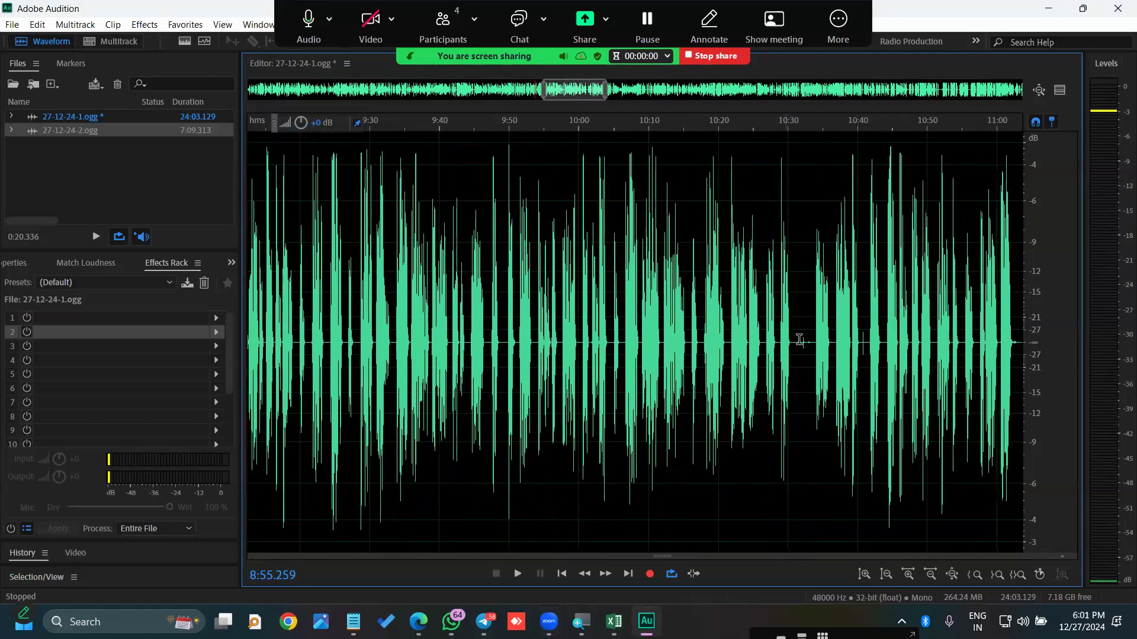
{"action": "scroll", "coordinate": [858, 338], "scroll_direction": "up", "scroll_amount": 4}
{"action": "left_click_drag", "start_coordinate": [868, 340], "coordinate": [819, 344]}
{"action": "key", "text": "Delete"}
- Delete about 0.45 s of audio around the small click in the pause starting at about 10:39.1
{"action": "scroll", "coordinate": [770, 348], "scroll_direction": "down", "scroll_amount": 3}
{"action": "scroll", "coordinate": [859, 342], "scroll_direction": "up", "scroll_amount": 4}
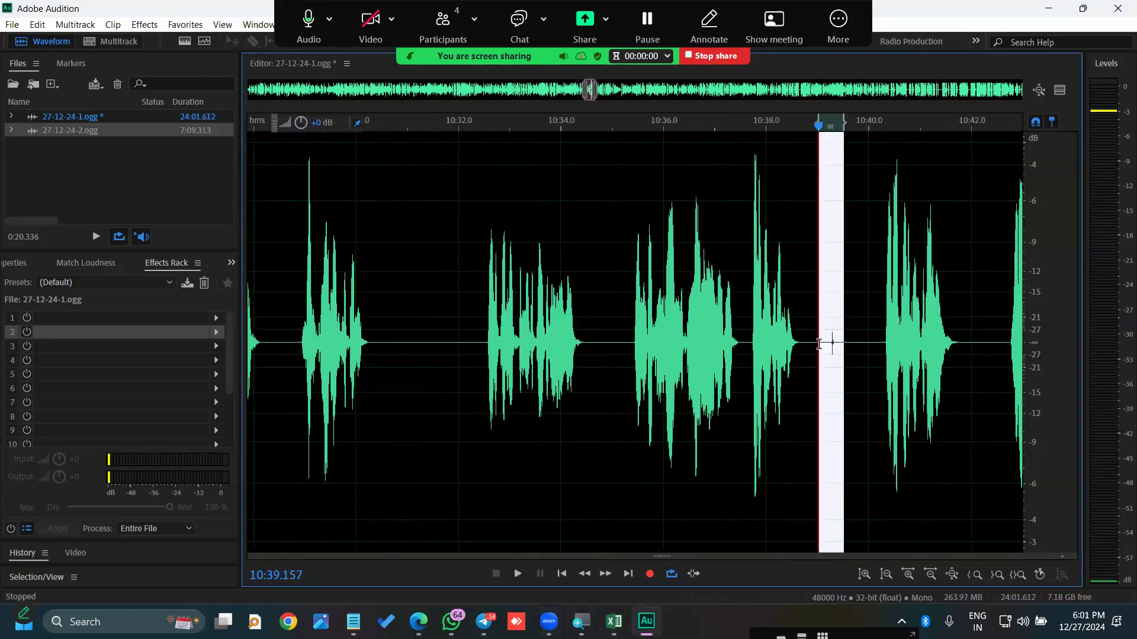
{"action": "key", "text": "Delete"}
- Examine the waveform between about 10:25 and 11:05 at different time and amplitude scales for noises left in the pauses
{"action": "scroll", "coordinate": [924, 343], "scroll_direction": "down", "scroll_amount": 2}
{"action": "scroll", "coordinate": [945, 344], "scroll_direction": "down", "scroll_amount": 2}
{"action": "left_click_drag", "start_coordinate": [944, 343], "coordinate": [588, 337]}
{"action": "scroll", "coordinate": [624, 341], "scroll_direction": "up", "scroll_amount": 3}
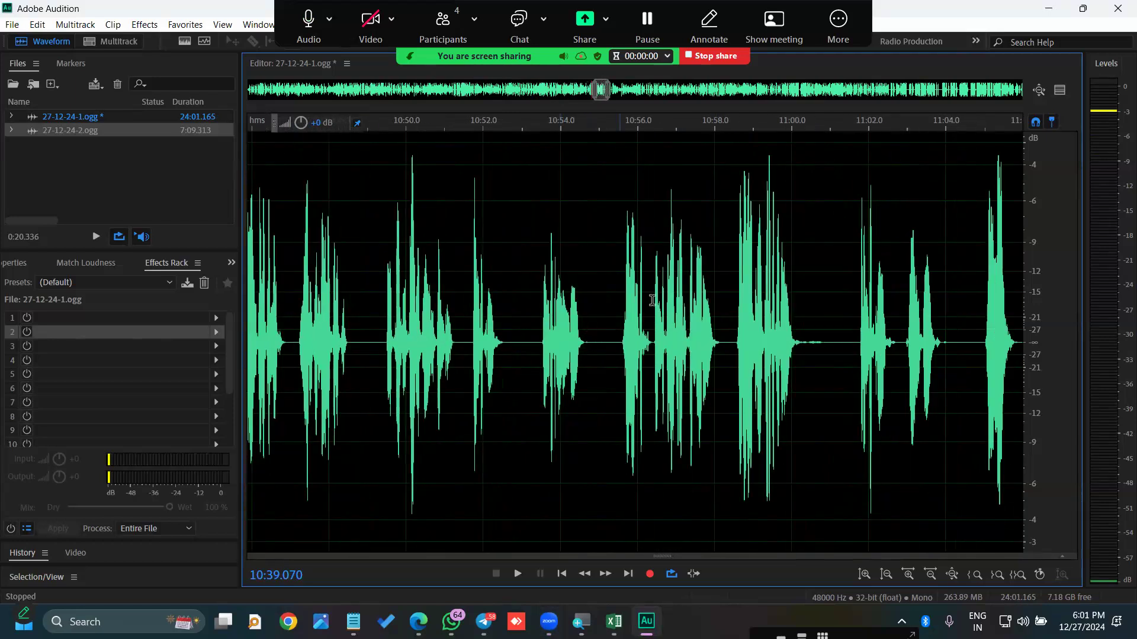
{"action": "scroll", "coordinate": [840, 308], "scroll_direction": "up", "scroll_amount": 2}
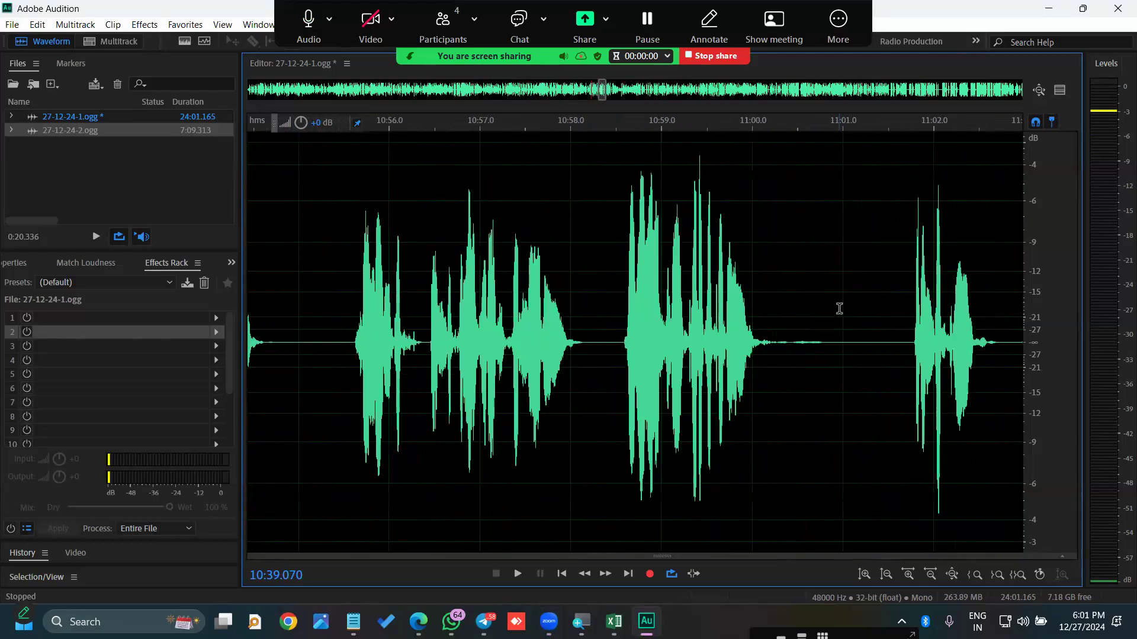
{"action": "key", "text": "alt+minus"}
{"action": "key", "text": "alt+minus"}
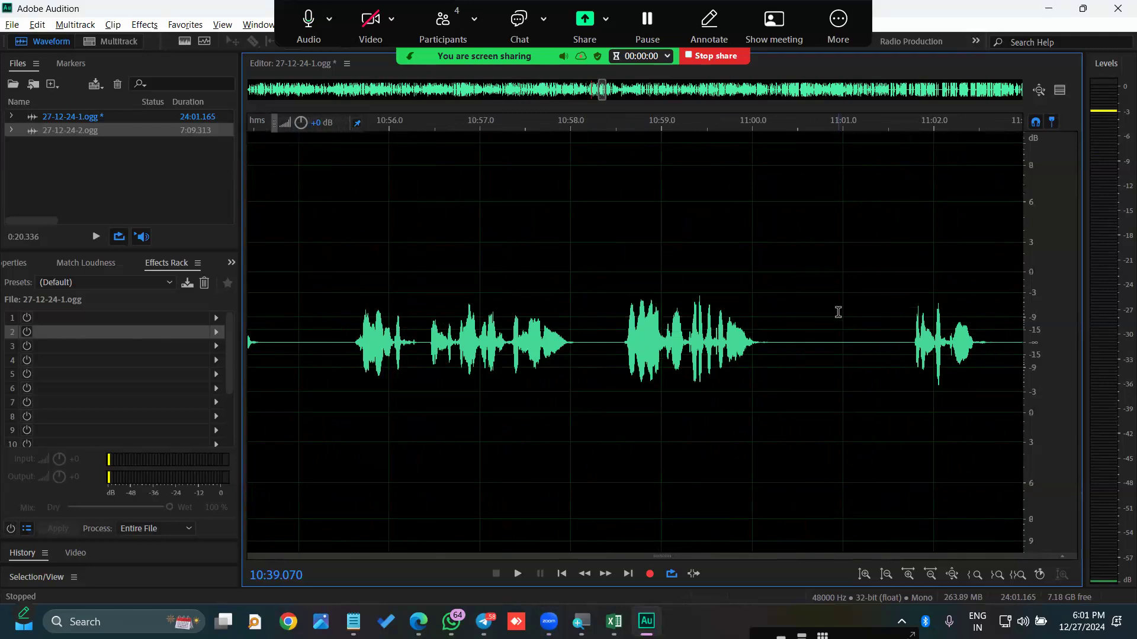
{"action": "key", "text": "minus"}
{"action": "key", "text": "minus"}
{"action": "key", "text": "minus"}
{"action": "key", "text": "minus"}
{"action": "key", "text": "minus"}
{"action": "key", "text": "minus"}
{"action": "key", "text": "minus"}
{"action": "key", "text": "minus"}
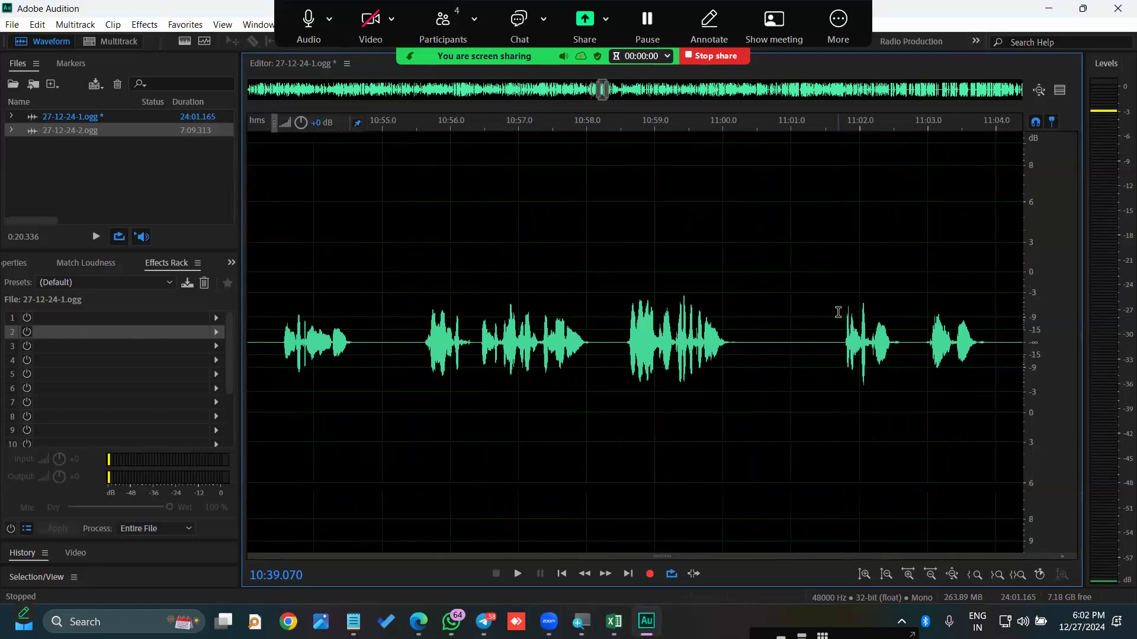
{"action": "key", "text": "equal"}
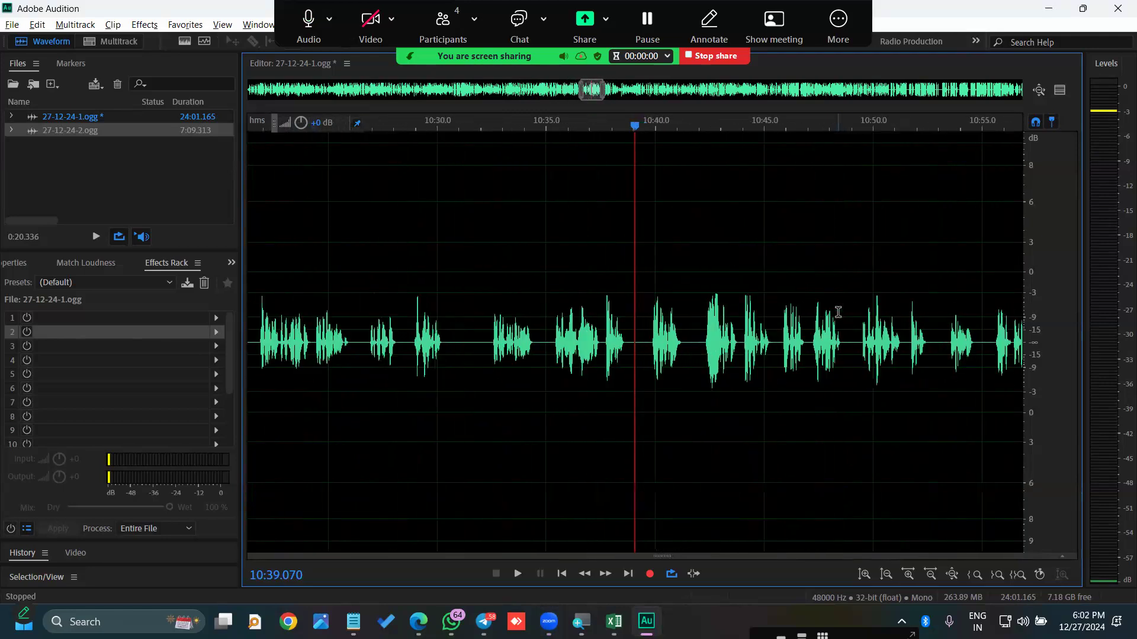
{"action": "key", "text": "alt+equal"}
{"action": "key", "text": "alt+equal"}
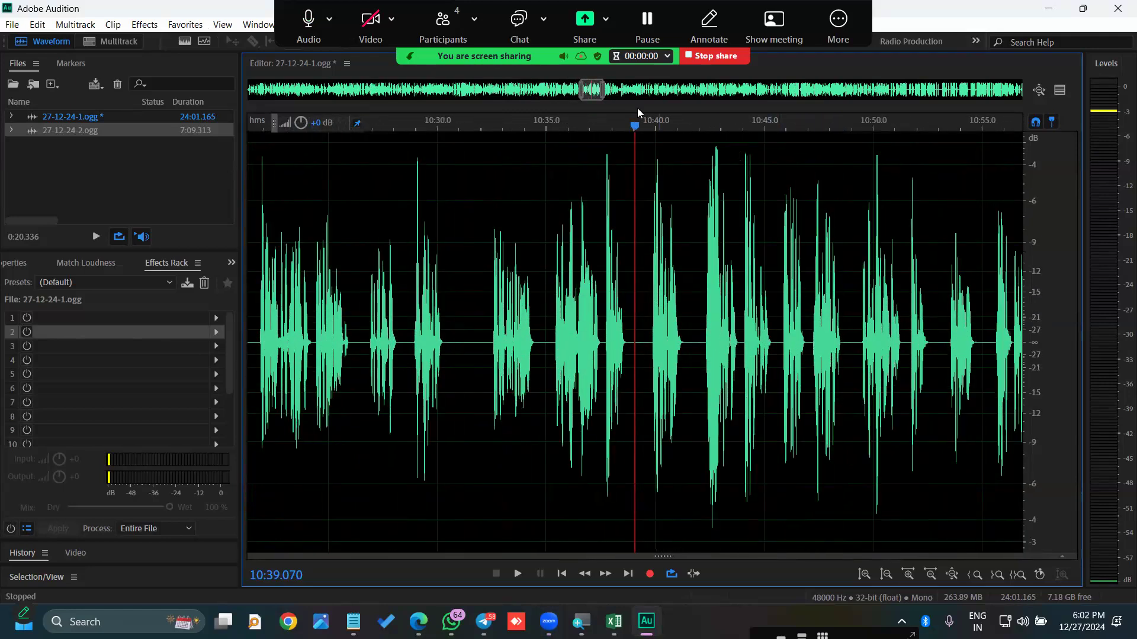
- Play the small click just after 12:07 and delete about 0.16 s of audio around it
{"action": "left_click_drag", "start_coordinate": [604, 89], "coordinate": [637, 90]}
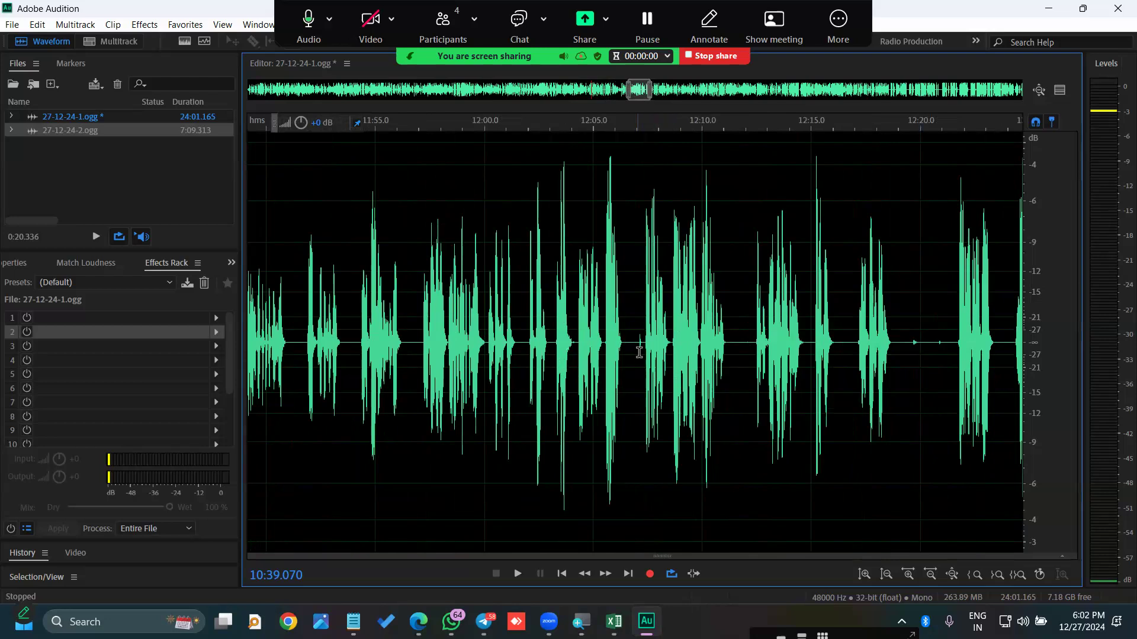
{"action": "scroll", "coordinate": [640, 353], "scroll_direction": "up", "scroll_amount": 5}
{"action": "left_click_drag", "start_coordinate": [653, 349], "coordinate": [630, 340]}
{"action": "key", "text": "space"}
{"action": "key", "text": "space"}
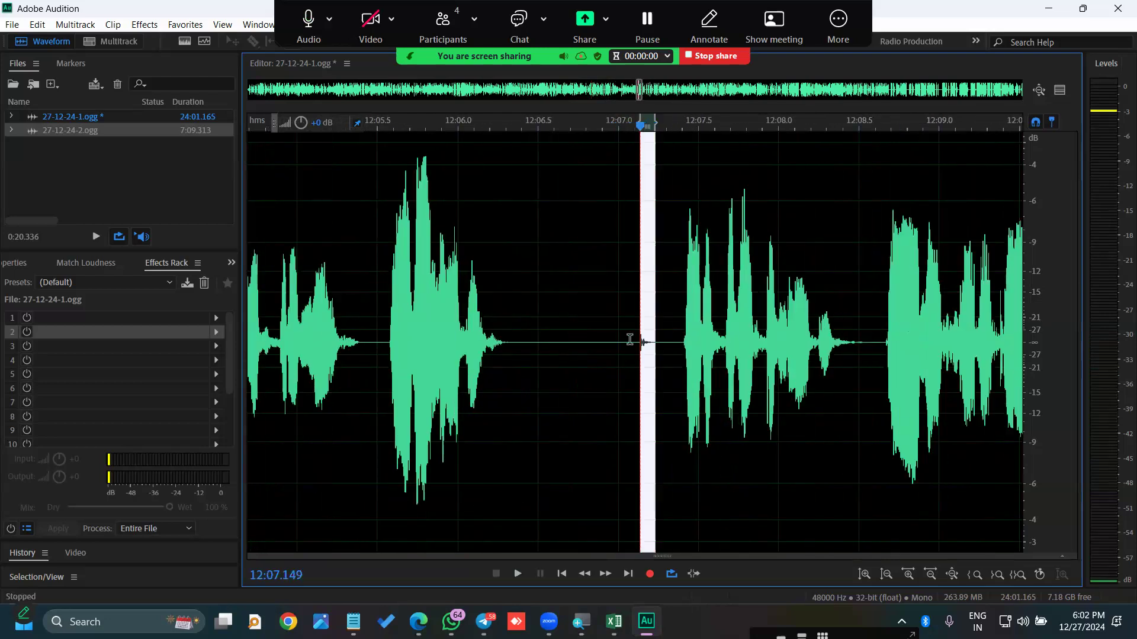
{"action": "scroll", "coordinate": [637, 341], "scroll_direction": "down", "scroll_amount": 5}
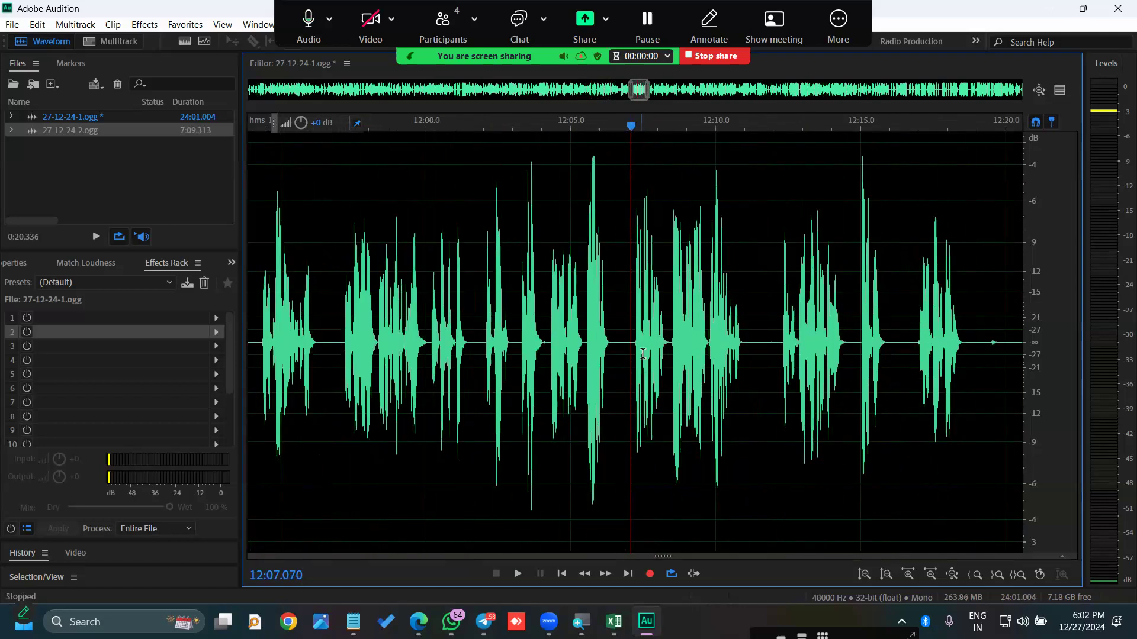
- Delete the faint noises in the pauses at about 12:19 and 12:24.8, about 2.3 s of audio in total
{"action": "scroll", "coordinate": [642, 354], "scroll_direction": "down", "scroll_amount": 1}
{"action": "scroll", "coordinate": [864, 338], "scroll_direction": "up", "scroll_amount": 2}
{"action": "left_click_drag", "start_coordinate": [865, 339], "coordinate": [798, 343]}
{"action": "key", "text": "Delete"}
{"action": "scroll", "coordinate": [823, 342], "scroll_direction": "up", "scroll_amount": 2}
{"action": "key", "text": "Delete"}
{"action": "scroll", "coordinate": [665, 353], "scroll_direction": "down", "scroll_amount": 5}
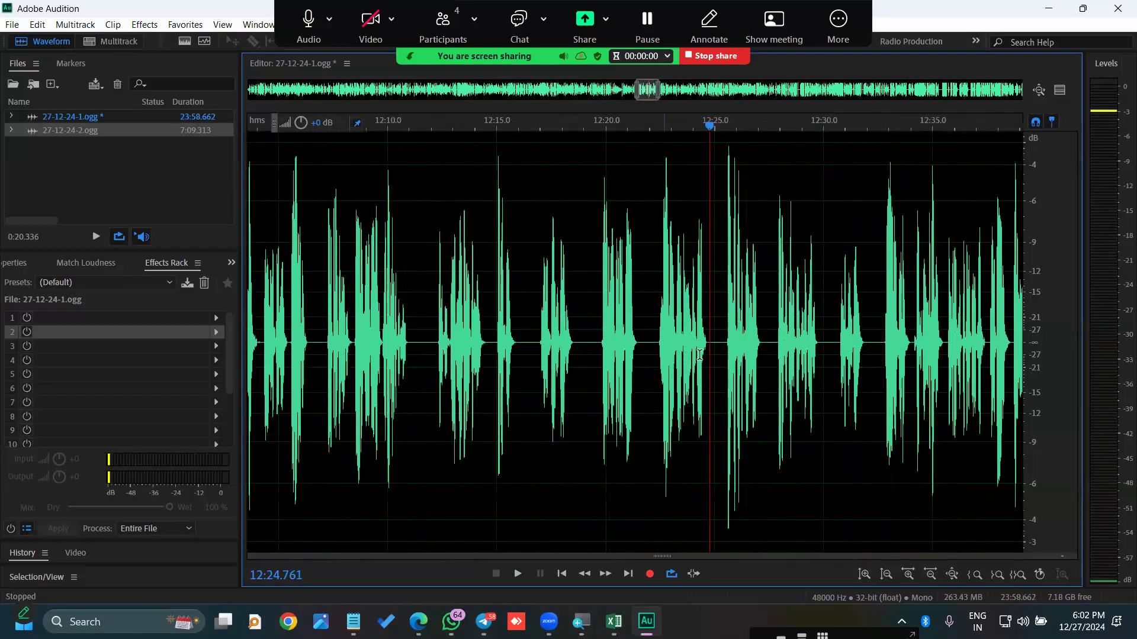
- Play the noise in the pause at 12:55.273 and delete about 0.88 s of audio around it
{"action": "scroll", "coordinate": [884, 356], "scroll_direction": "down", "scroll_amount": 2}
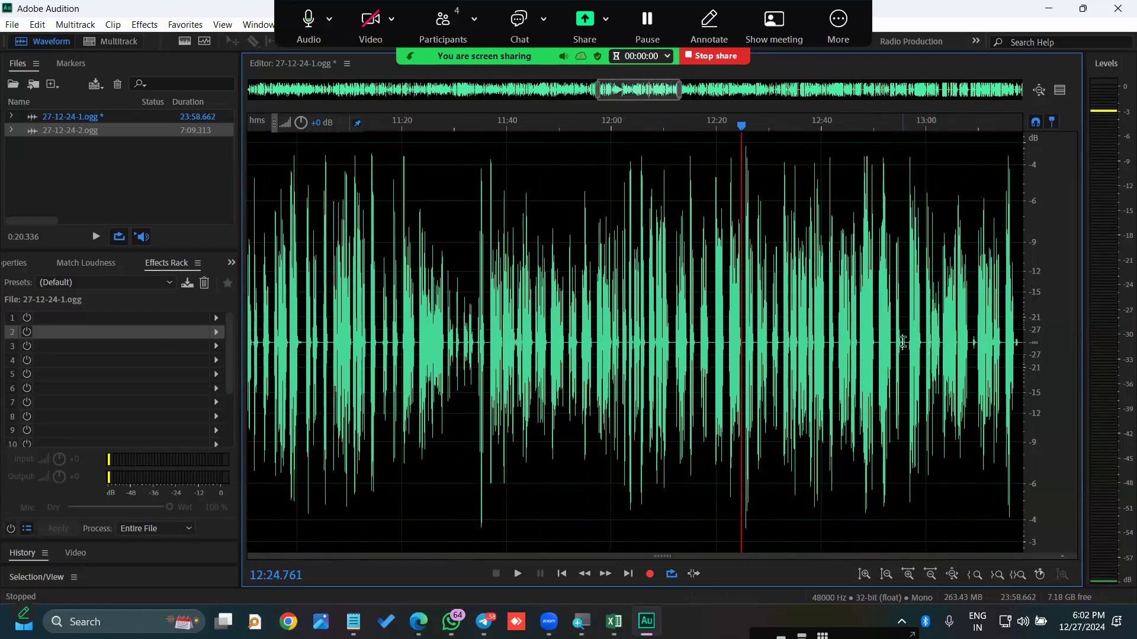
{"action": "scroll", "coordinate": [902, 342], "scroll_direction": "up", "scroll_amount": 5}
{"action": "left_click_drag", "start_coordinate": [920, 341], "coordinate": [891, 340]}
{"action": "key", "text": "space"}
{"action": "key", "text": "space"}
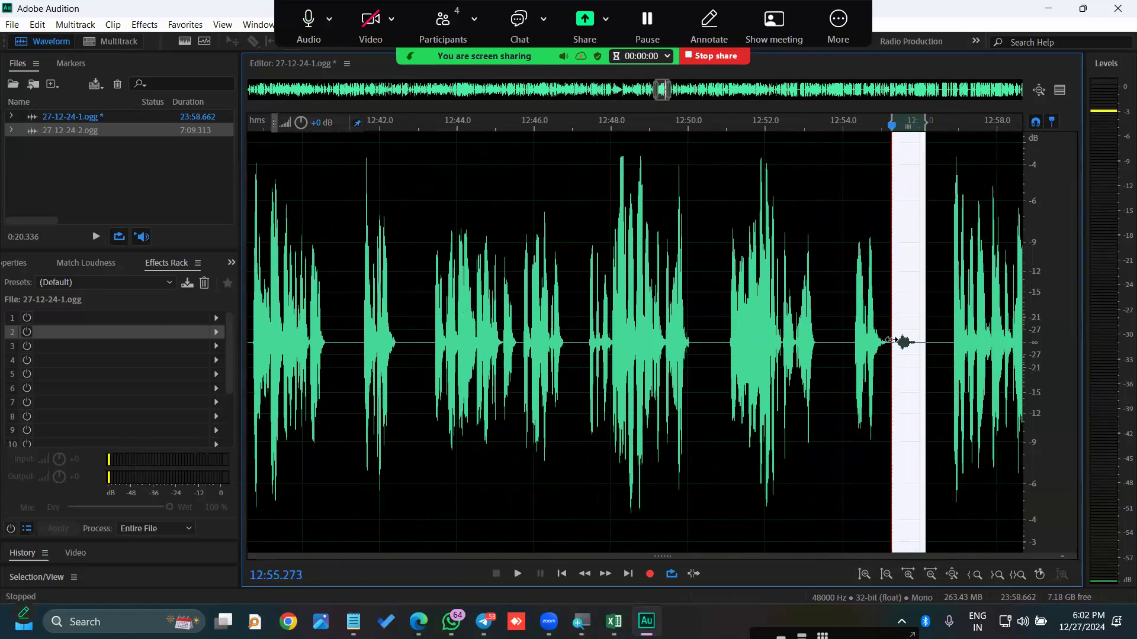
{"action": "key", "text": "Delete"}
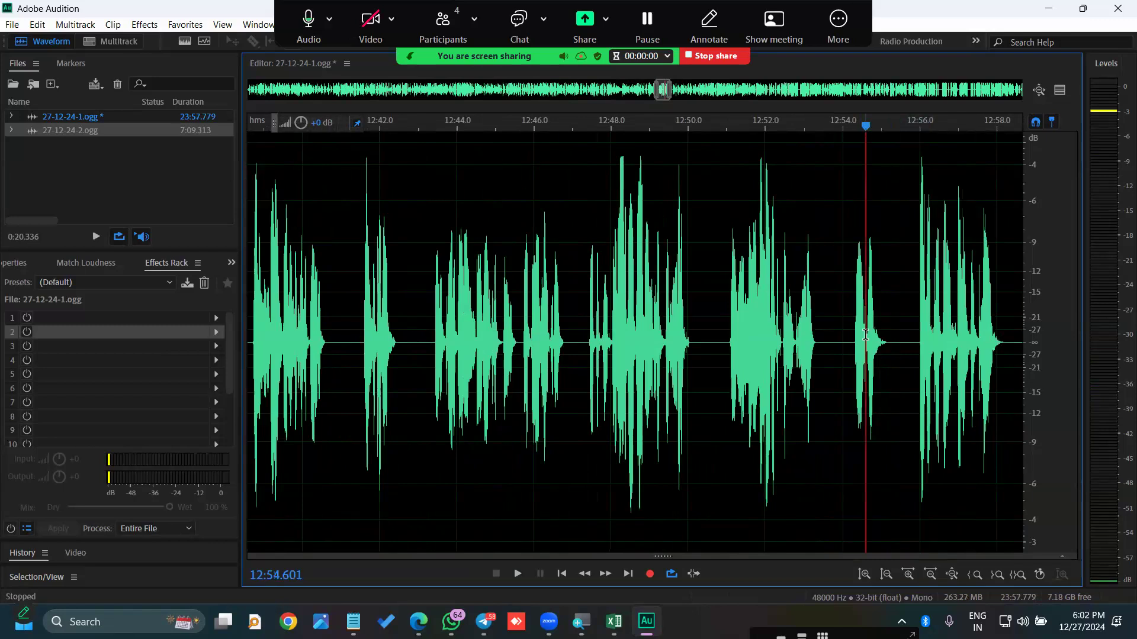
- Near the recording's end, delete about 0.86 s of faint noise starting at 23:54.000 and about 2.25 s starting at 23:41.744
{"action": "key", "text": "End"}
{"action": "left_click_drag", "start_coordinate": [910, 343], "coordinate": [877, 341]}
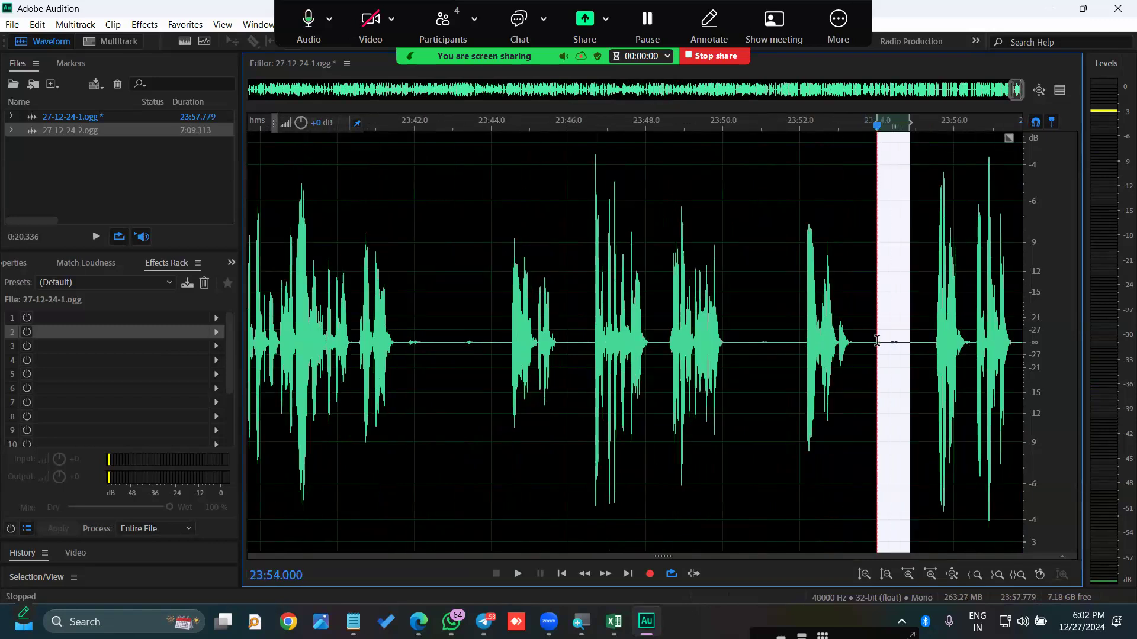
{"action": "key", "text": "Delete"}
{"action": "scroll", "coordinate": [761, 343], "scroll_direction": "down", "scroll_amount": 2}
{"action": "scroll", "coordinate": [761, 343], "scroll_direction": "up", "scroll_amount": 2}
{"action": "left_click_drag", "start_coordinate": [762, 342], "coordinate": [682, 341]}
{"action": "key", "text": "Delete"}
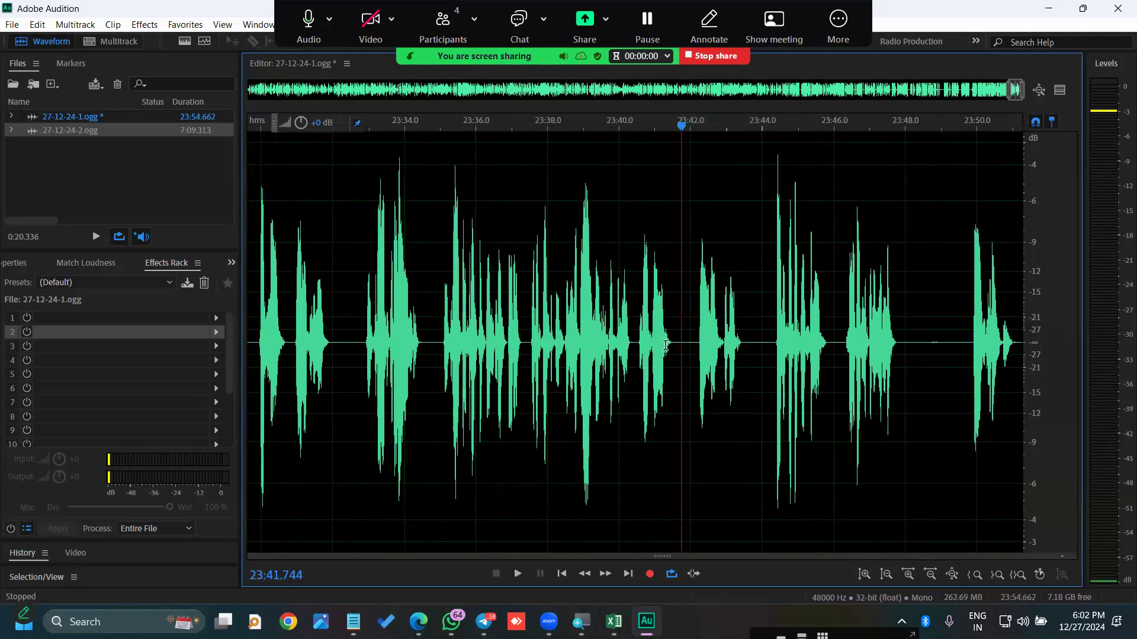
- Delete about 1.2 s of audio containing the faint noise in the pause starting at 23:48.475
{"action": "scroll", "coordinate": [649, 346], "scroll_direction": "down", "scroll_amount": 1}
{"action": "scroll", "coordinate": [649, 347], "scroll_direction": "down", "scroll_amount": 2}
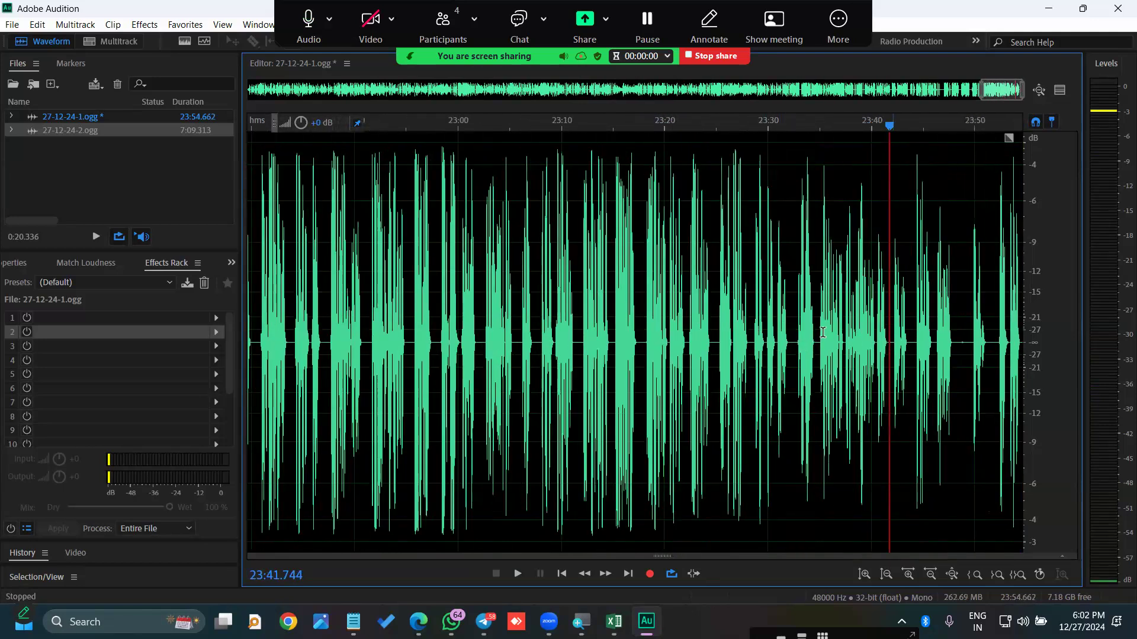
{"action": "scroll", "coordinate": [823, 332], "scroll_direction": "up", "scroll_amount": 4}
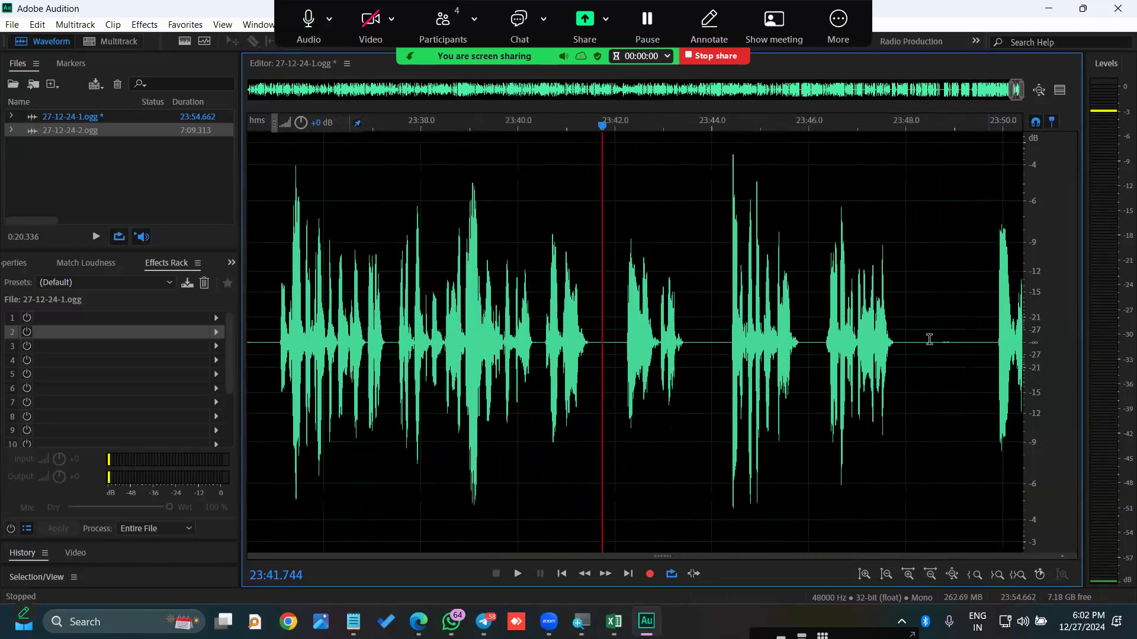
{"action": "scroll", "coordinate": [929, 339], "scroll_direction": "up", "scroll_amount": 1}
{"action": "left_click_drag", "start_coordinate": [986, 342], "coordinate": [909, 341]}
{"action": "key", "text": "Delete"}
{"action": "scroll", "coordinate": [886, 341], "scroll_direction": "down", "scroll_amount": 4}
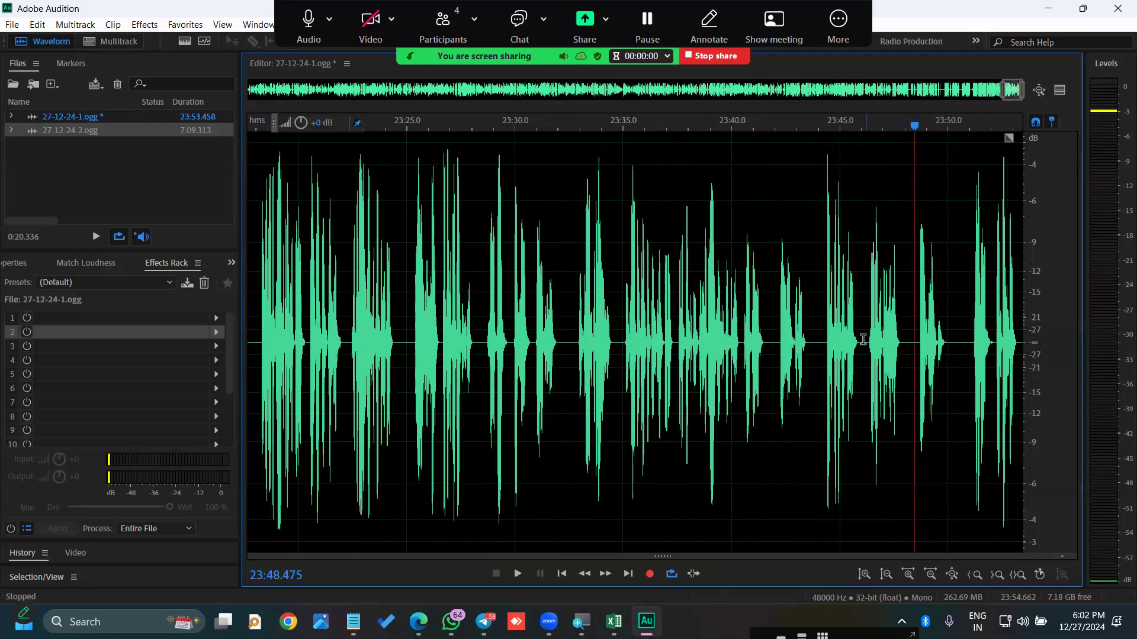
- Delete about 4.1 s of faint noises starting at 22:16.631 and about 1.05 s in the pause at 22:26.233
{"action": "scroll", "coordinate": [517, 345], "scroll_direction": "up", "scroll_amount": 5}
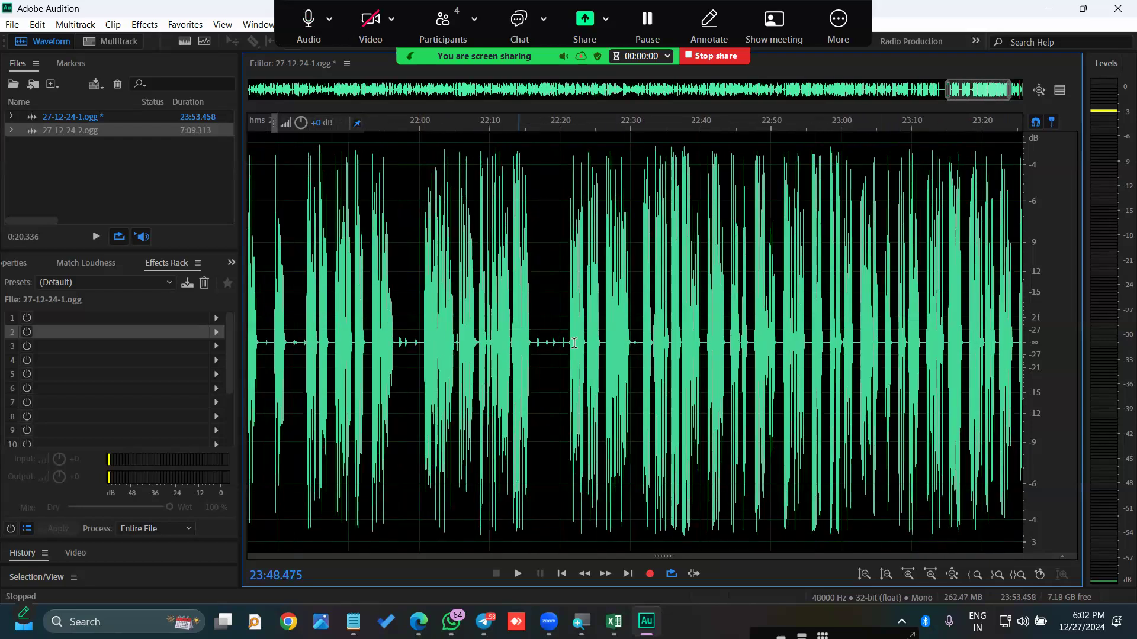
{"action": "left_click_drag", "start_coordinate": [612, 342], "coordinate": [493, 341]}
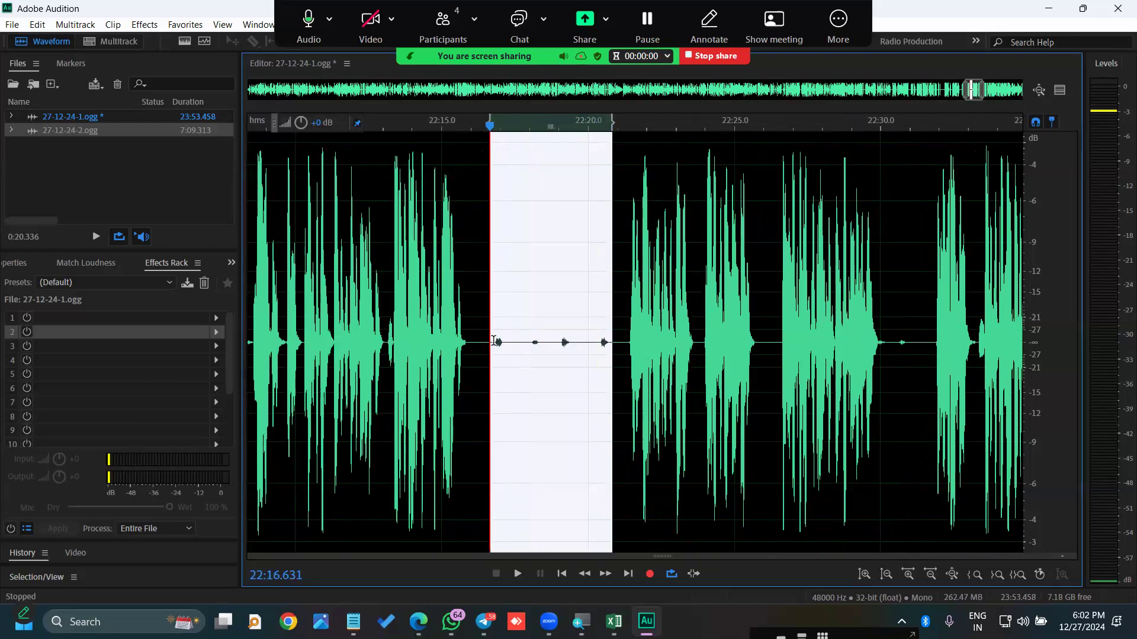
{"action": "key", "text": "Delete"}
{"action": "scroll", "coordinate": [801, 352], "scroll_direction": "up", "scroll_amount": 2}
{"action": "left_click_drag", "start_coordinate": [741, 340], "coordinate": [790, 347]}
{"action": "key", "text": "Delete"}
{"action": "scroll", "coordinate": [841, 364], "scroll_direction": "down", "scroll_amount": 4}
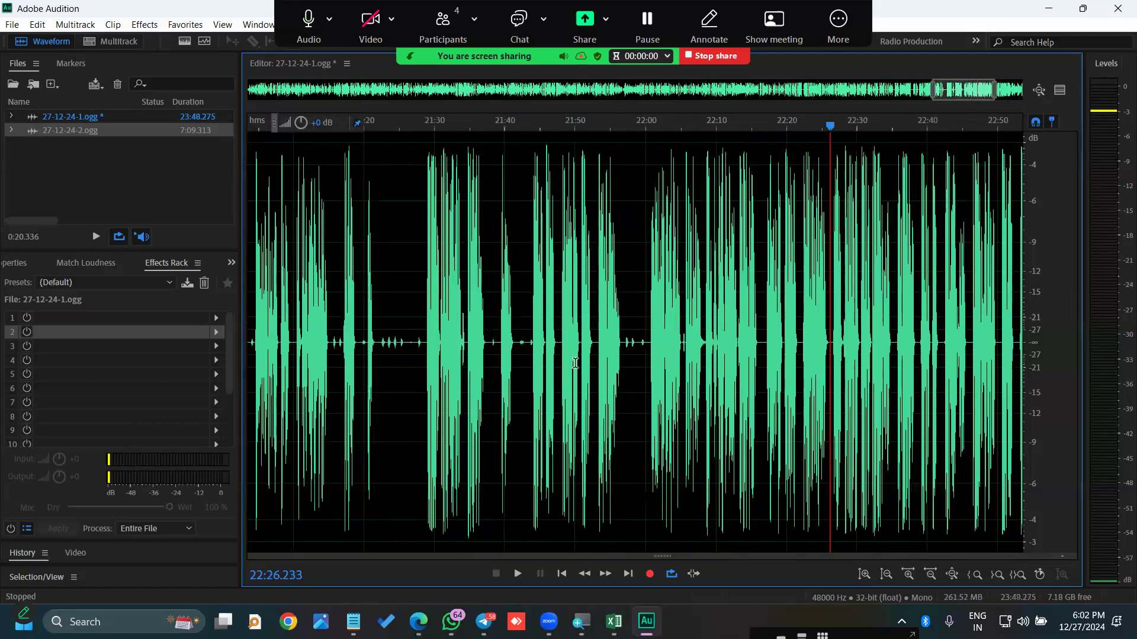
- Delete about 5.9 s of audio containing the row of faint noises starting at 21:22.077
{"action": "scroll", "coordinate": [419, 351], "scroll_direction": "up", "scroll_amount": 4}
{"action": "left_click_drag", "start_coordinate": [441, 346], "coordinate": [269, 332]}
{"action": "key", "text": "Delete"}
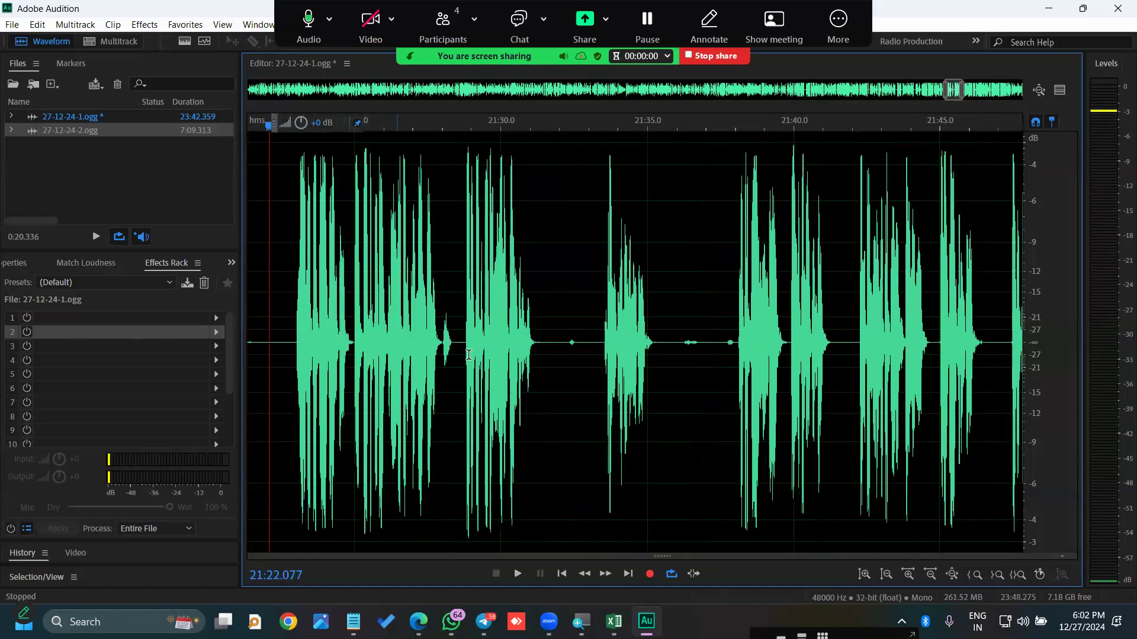
- Delete about 0.91 s of audio around the noise at 21:32.000 and about 1.6 s starting at 21:35.363
{"action": "scroll", "coordinate": [570, 344], "scroll_direction": "down", "scroll_amount": 2}
{"action": "scroll", "coordinate": [570, 344], "scroll_direction": "up", "scroll_amount": 2}
{"action": "left_click_drag", "start_coordinate": [528, 342], "coordinate": [493, 342]}
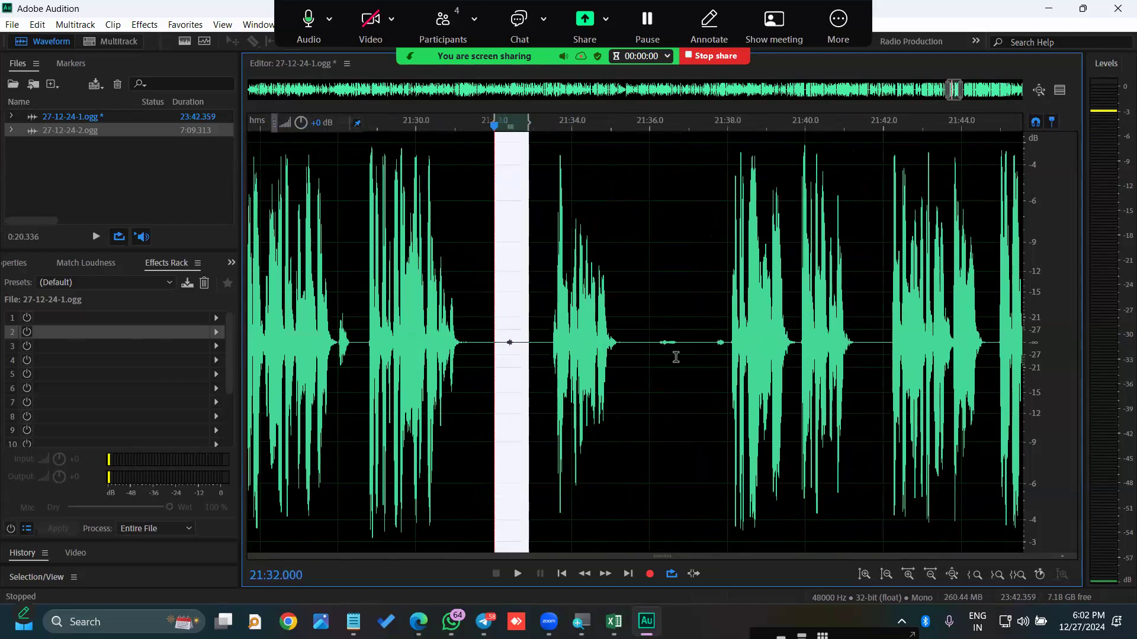
{"action": "key", "text": "Delete"}
{"action": "left_click_drag", "start_coordinate": [686, 345], "coordinate": [624, 347]}
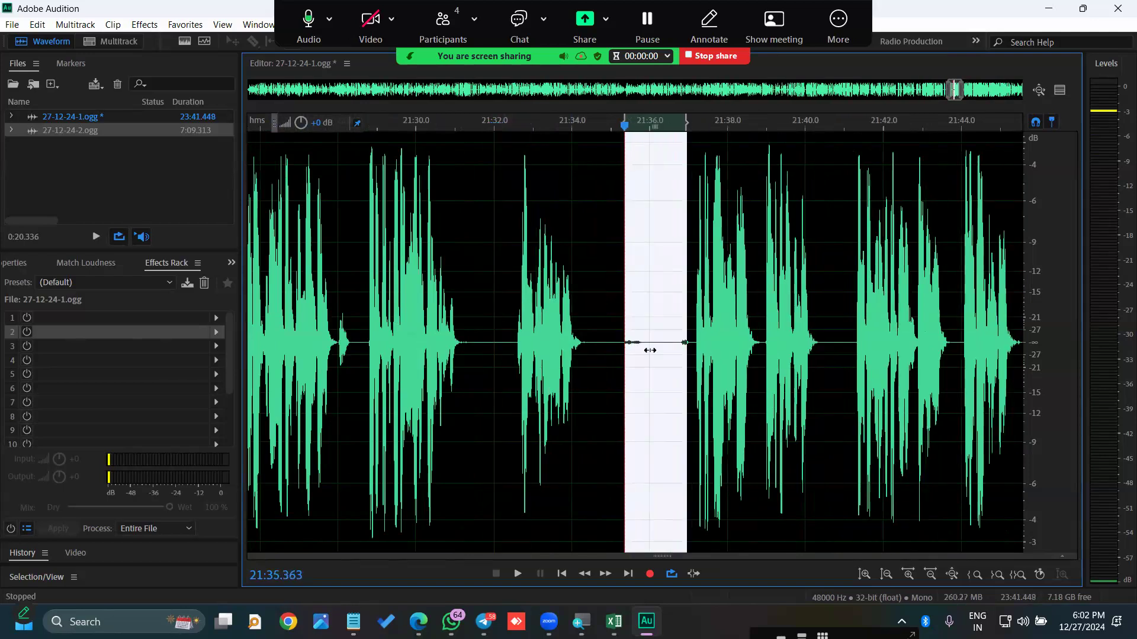
{"action": "key", "text": "Delete"}
{"action": "scroll", "coordinate": [775, 363], "scroll_direction": "down", "scroll_amount": 3}
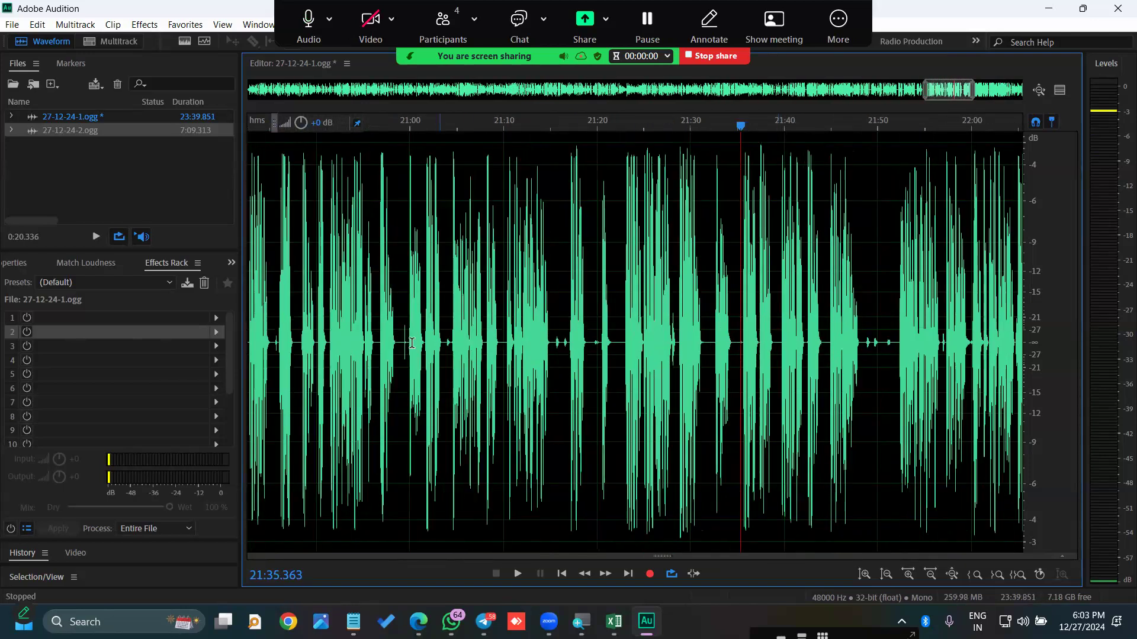
- Delete about 1.1 s of audio around the faint noise in the pause at about 21:03
{"action": "scroll", "coordinate": [411, 343], "scroll_direction": "up", "scroll_amount": 3}
{"action": "mouse_move", "coordinate": [411, 344]}
{"action": "left_mouse_down"}
{"action": "mouse_move", "coordinate": [396, 343]}
{"action": "mouse_move", "coordinate": [405, 340]}
{"action": "left_mouse_up"}
{"action": "key", "text": "Delete"}
{"action": "key", "text": "Delete"}
{"action": "scroll", "coordinate": [550, 340], "scroll_direction": "up", "scroll_amount": 2}
{"action": "left_click", "coordinate": [586, 343]}
{"action": "left_click", "coordinate": [553, 340], "text": "shift"}
{"action": "key", "text": "Delete"}
{"action": "scroll", "coordinate": [477, 371], "scroll_direction": "down", "scroll_amount": 4}
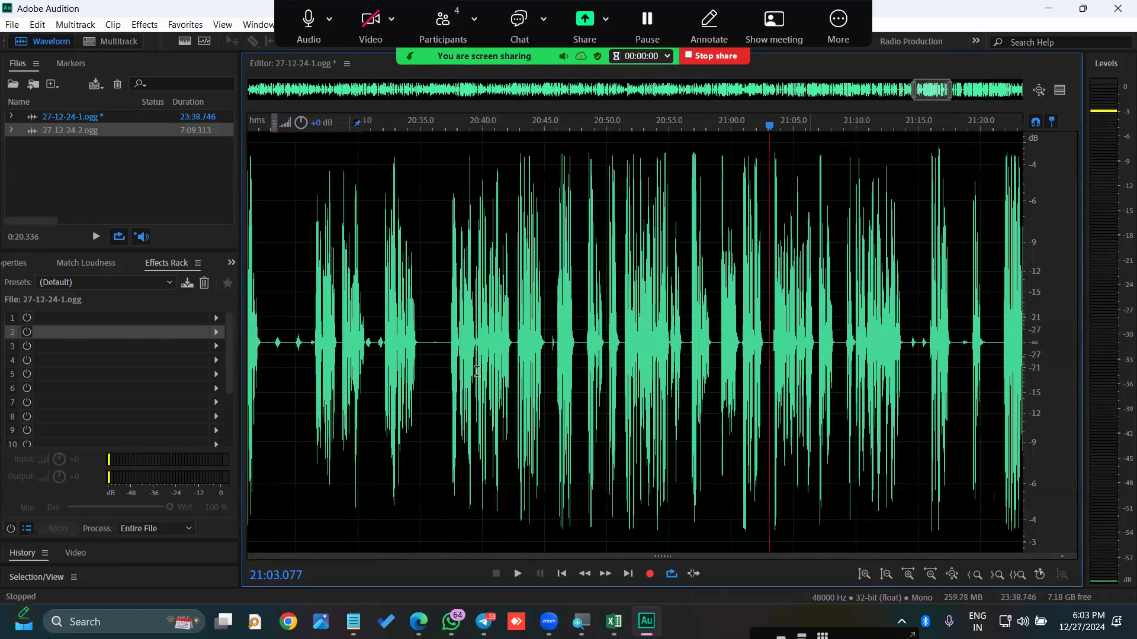
- Delete about 2.9 s of audio containing the faint noises in the pause starting at 20:22.894
{"action": "scroll", "coordinate": [554, 355], "scroll_direction": "up", "scroll_amount": 3}
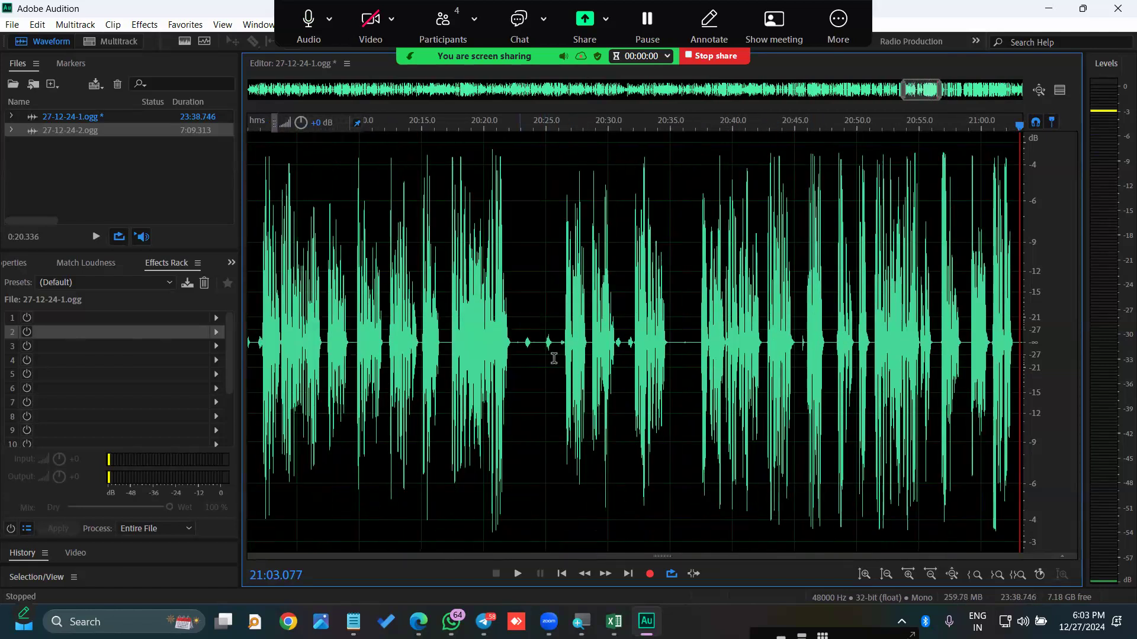
{"action": "scroll", "coordinate": [565, 343], "scroll_direction": "up", "scroll_amount": 1}
{"action": "left_click", "coordinate": [563, 342]}
{"action": "left_click", "coordinate": [457, 342], "text": "shift"}
{"action": "key", "text": "Delete"}
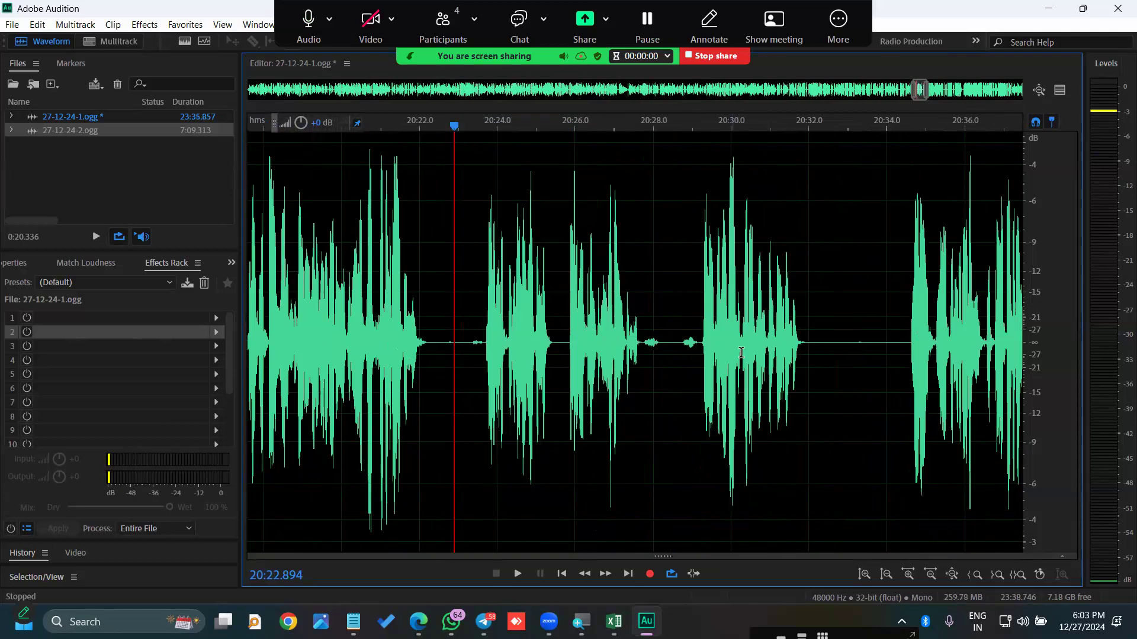
- Delete about 1.24 s of audio containing the two faint noises in the pause at about 20:28
{"action": "scroll", "coordinate": [698, 348], "scroll_direction": "up", "scroll_amount": 2}
{"action": "left_click_drag", "start_coordinate": [694, 347], "coordinate": [610, 346]}
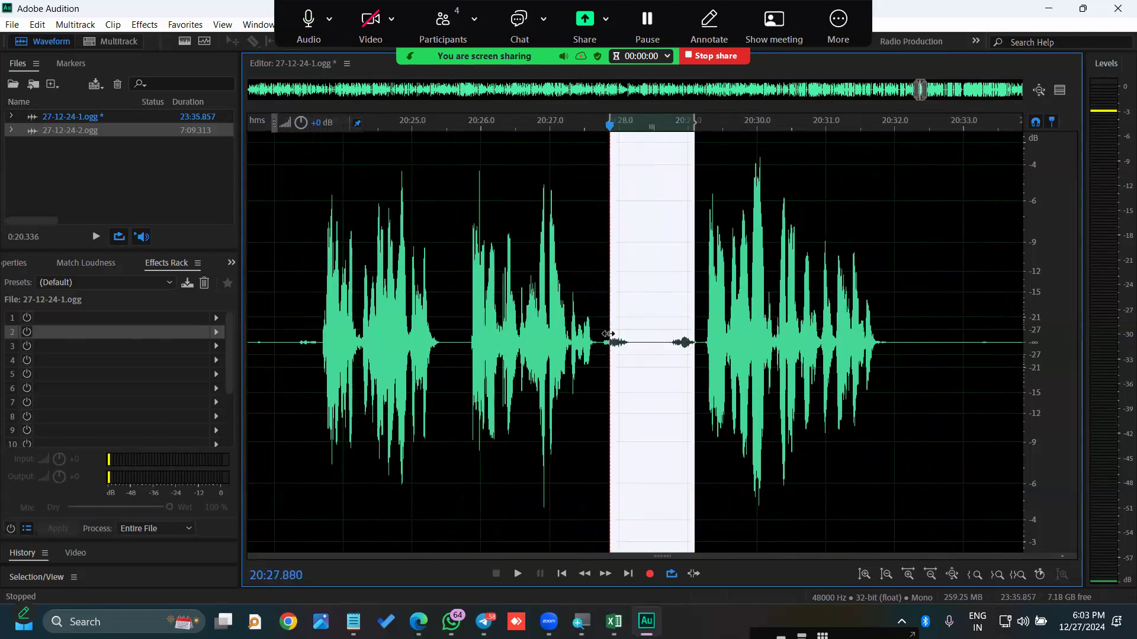
{"action": "key", "text": "Delete"}
{"action": "scroll", "coordinate": [840, 378], "scroll_direction": "down", "scroll_amount": 8}
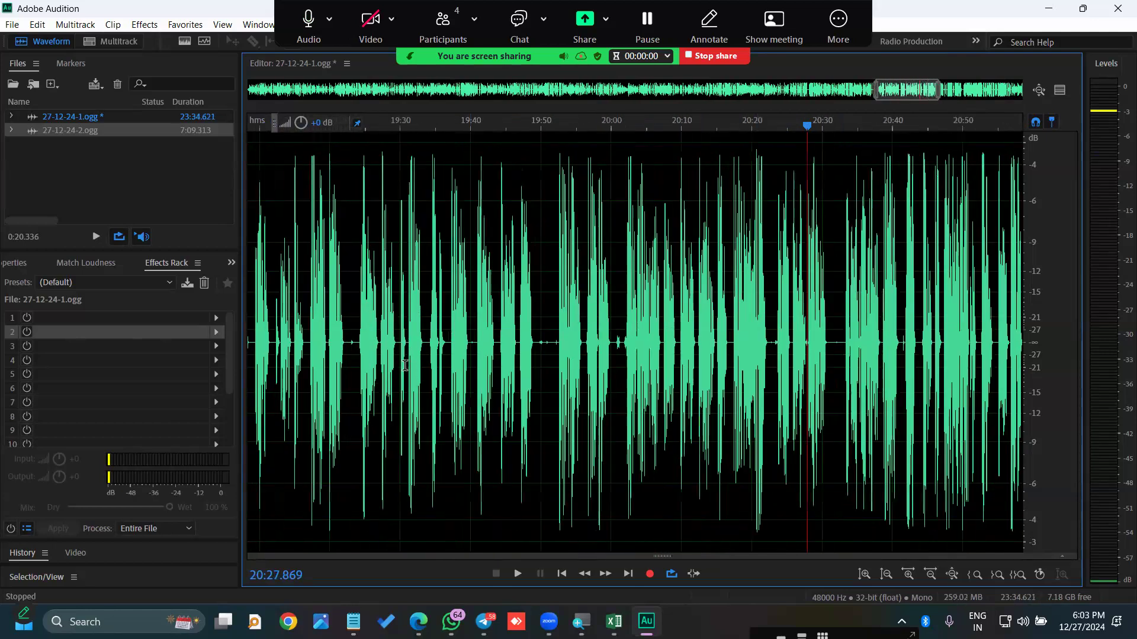
- Return to the start of the recording and play its quiet opening phrase to check the level
{"action": "scroll", "coordinate": [634, 355], "scroll_direction": "up", "scroll_amount": 2}
{"action": "scroll", "coordinate": [777, 264], "scroll_direction": "left", "scroll_amount": 5}
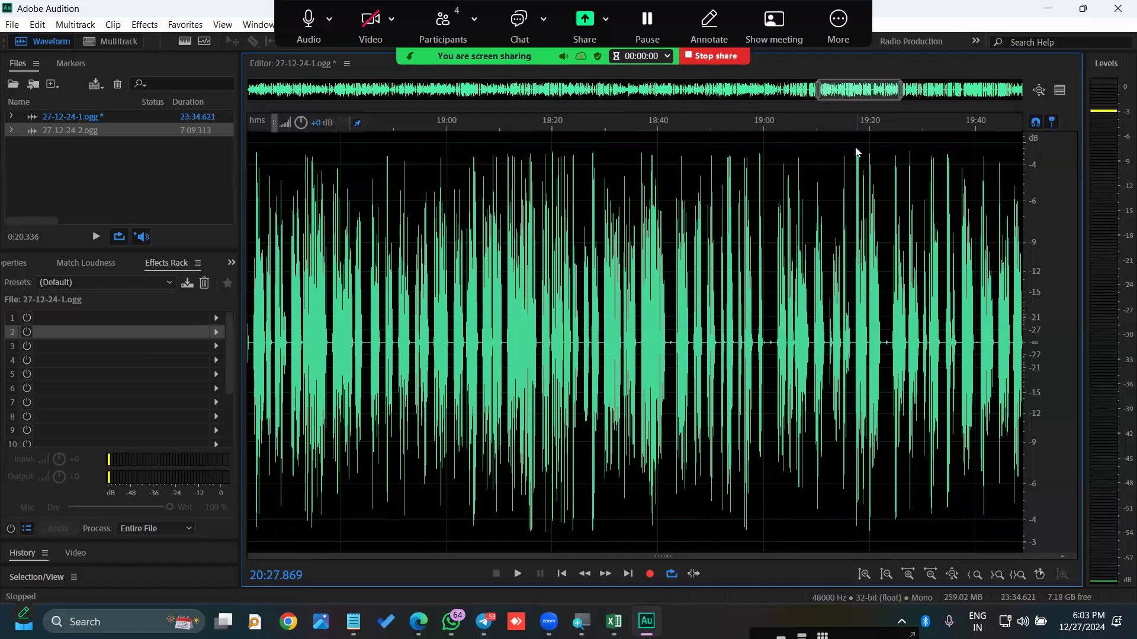
{"action": "left_click_drag", "start_coordinate": [859, 92], "coordinate": [249, 121]}
{"action": "scroll", "coordinate": [257, 340], "scroll_direction": "up", "scroll_amount": 2}
{"action": "scroll", "coordinate": [408, 339], "scroll_direction": "up", "scroll_amount": 2}
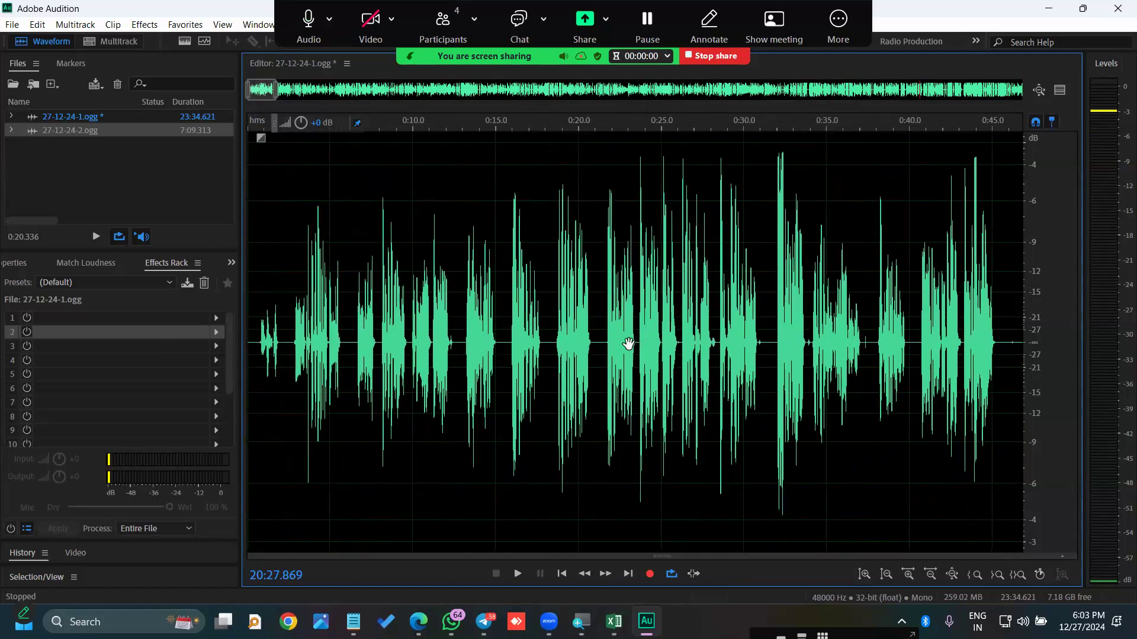
{"action": "key", "text": "Home"}
{"action": "key", "text": "space"}
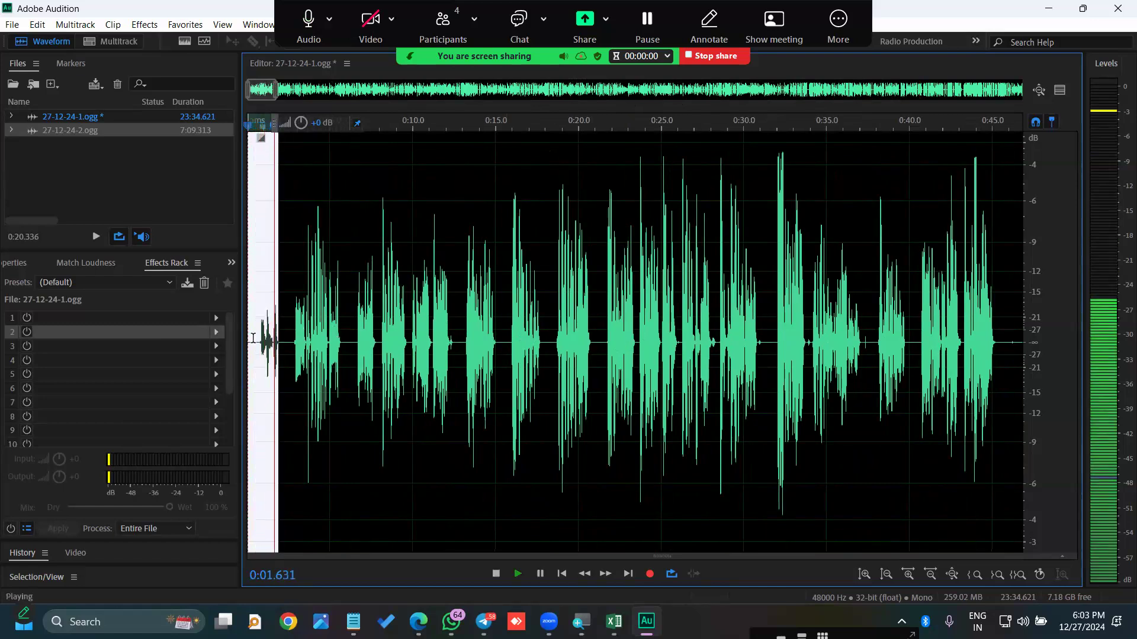
{"action": "key", "text": "space"}
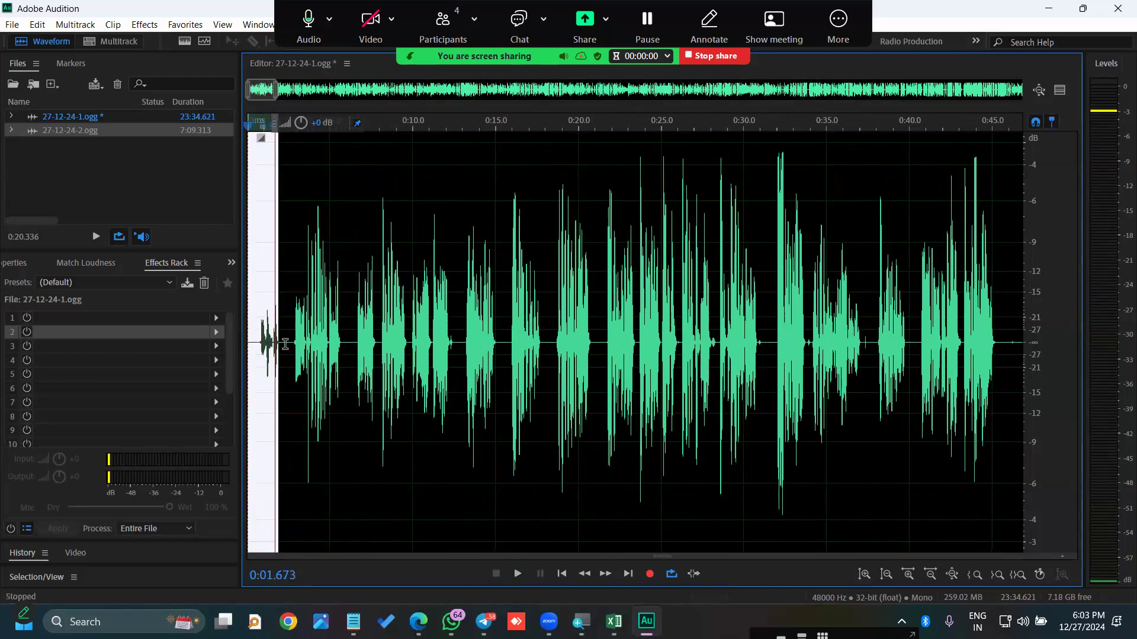
- Amplify the quiet opening phrase between about 0:00.591 and 0:02.0 to bring it closer to the following speech
{"action": "scroll", "coordinate": [302, 345], "scroll_direction": "up", "scroll_amount": 3}
{"action": "left_click_drag", "start_coordinate": [320, 346], "coordinate": [579, 359]}
{"action": "left_click", "coordinate": [389, 339]}
{"action": "left_click_drag", "start_coordinate": [342, 336], "coordinate": [309, 328]}
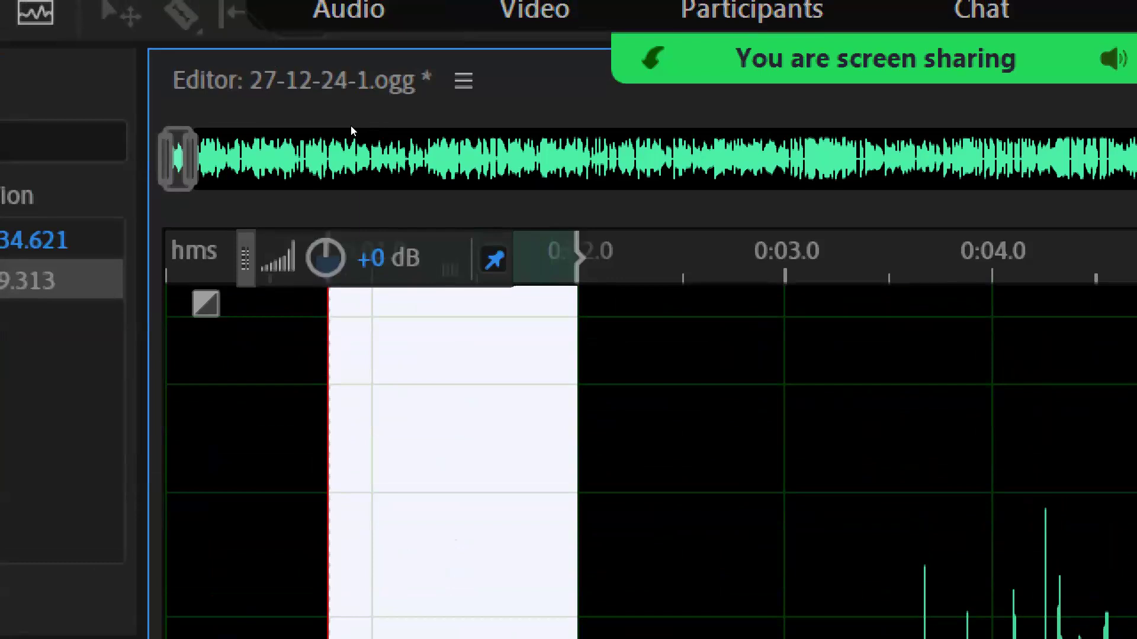
{"action": "left_click", "coordinate": [463, 367]}
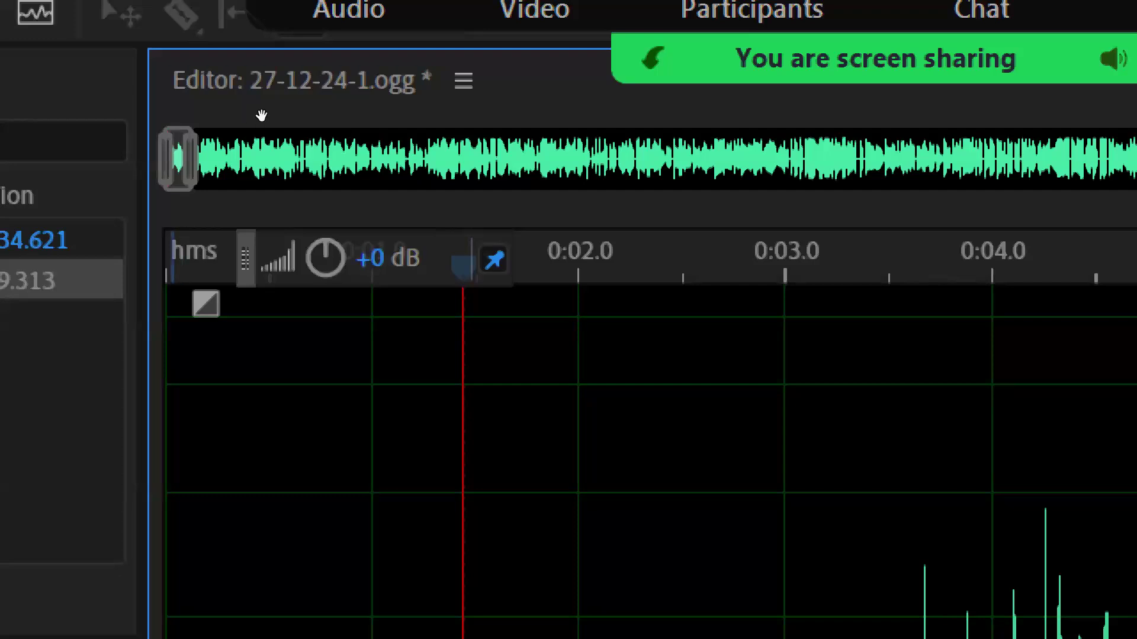
{"action": "left_click", "coordinate": [610, 414]}
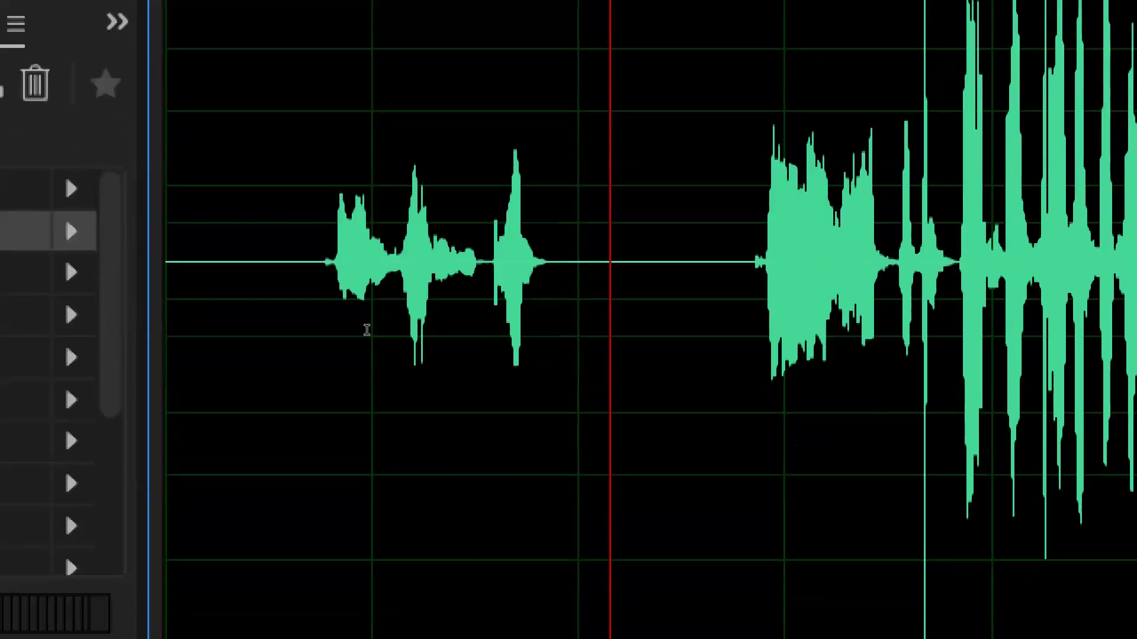
{"action": "key", "text": "Left"}
{"action": "left_click", "coordinate": [294, 319], "text": "shift"}
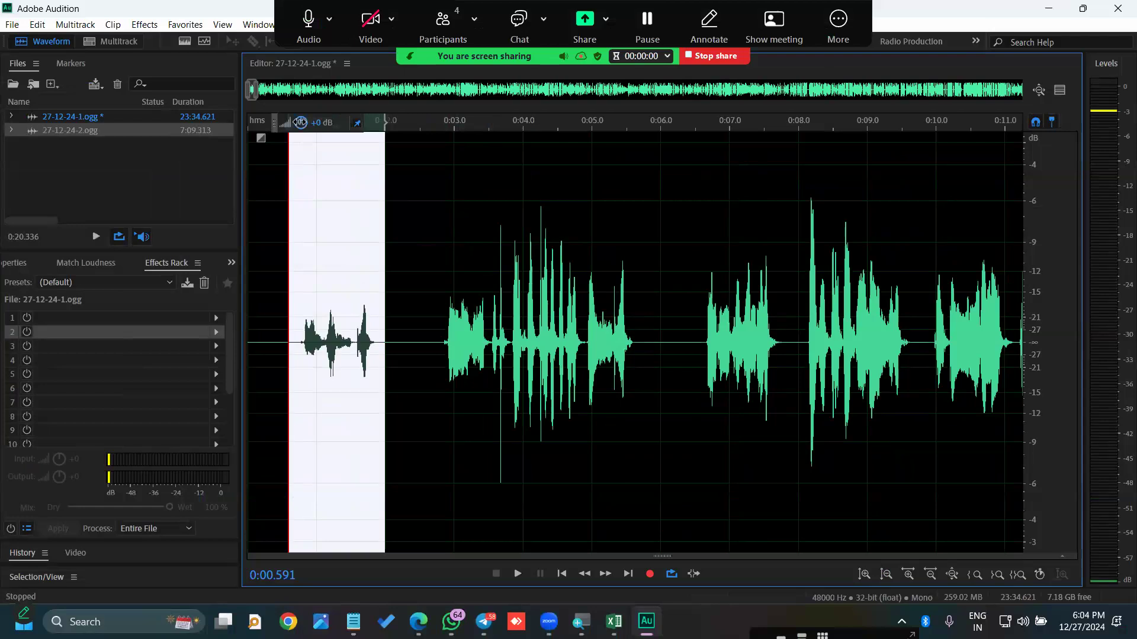
{"action": "left_click_drag", "start_coordinate": [301, 122], "coordinate": [354, 123]}
{"action": "left_click", "coordinate": [423, 255]}
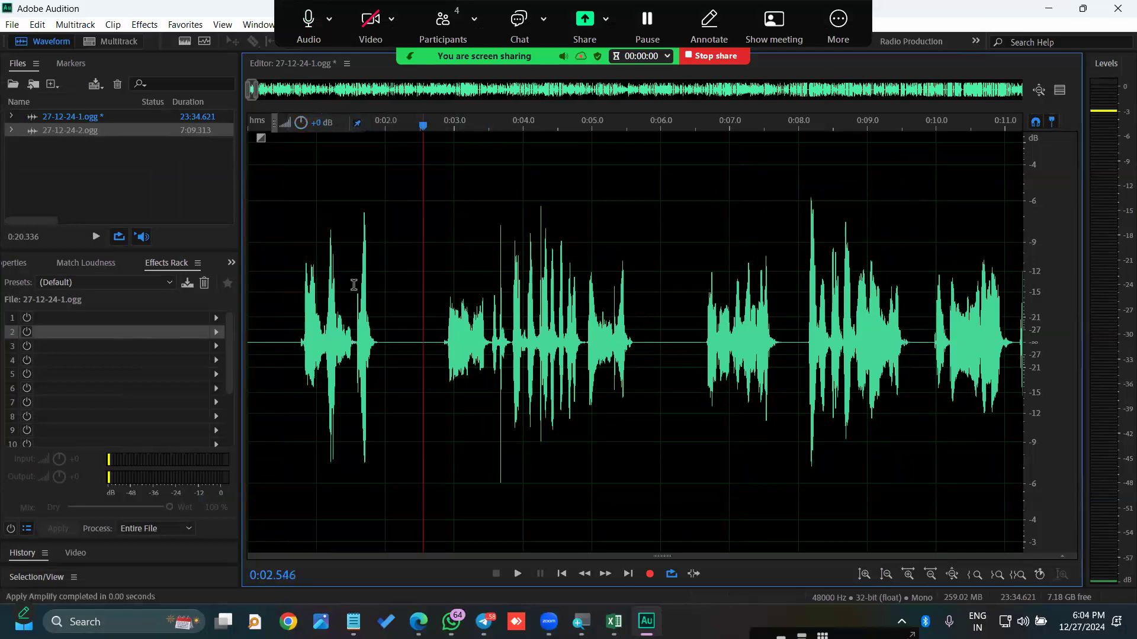
- Play back the amplified opening phrase and compare its waveform height with the speech that follows
{"action": "left_click", "coordinate": [301, 296]}
{"action": "key", "text": "space"}
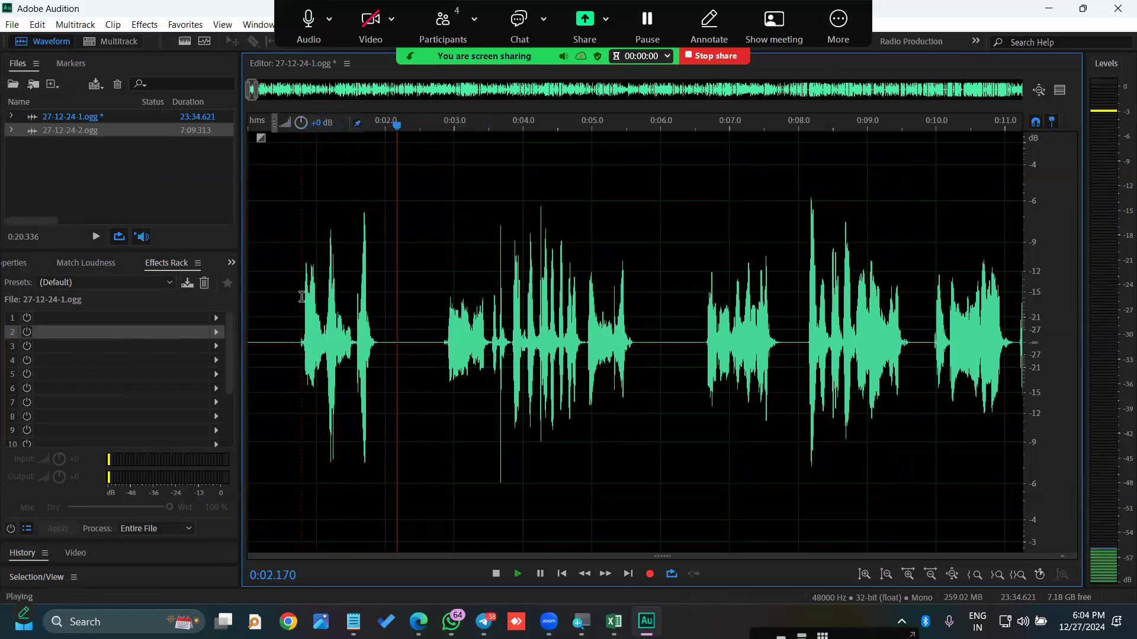
{"action": "key", "text": "space"}
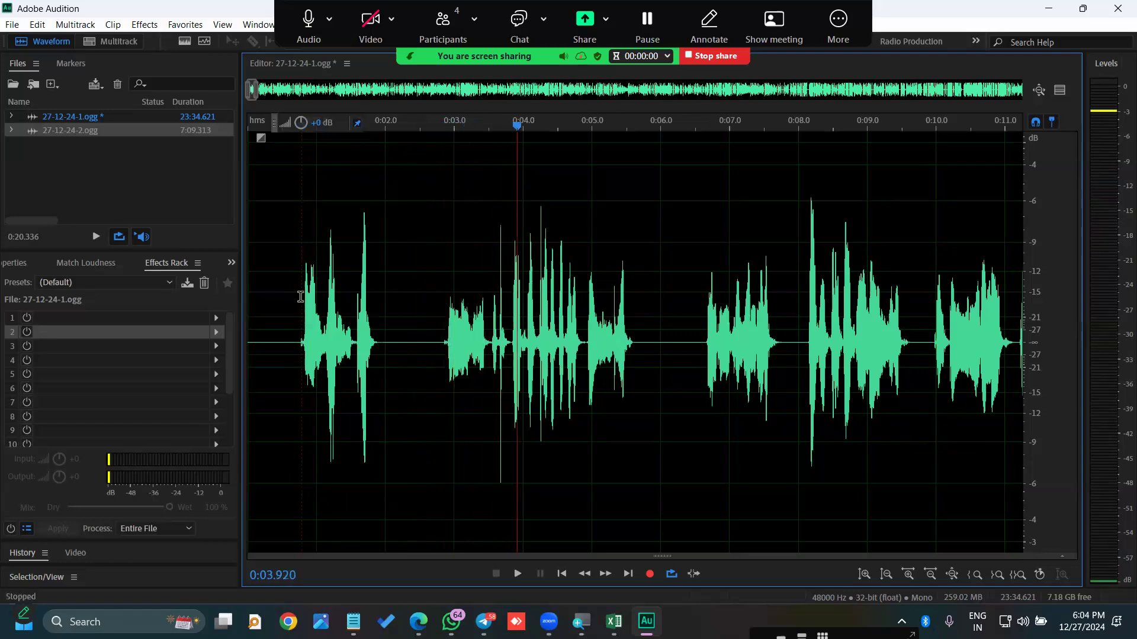
{"action": "key", "text": "alt+minus"}
{"action": "key", "text": "alt+minus"}
{"action": "key", "text": "alt+minus"}
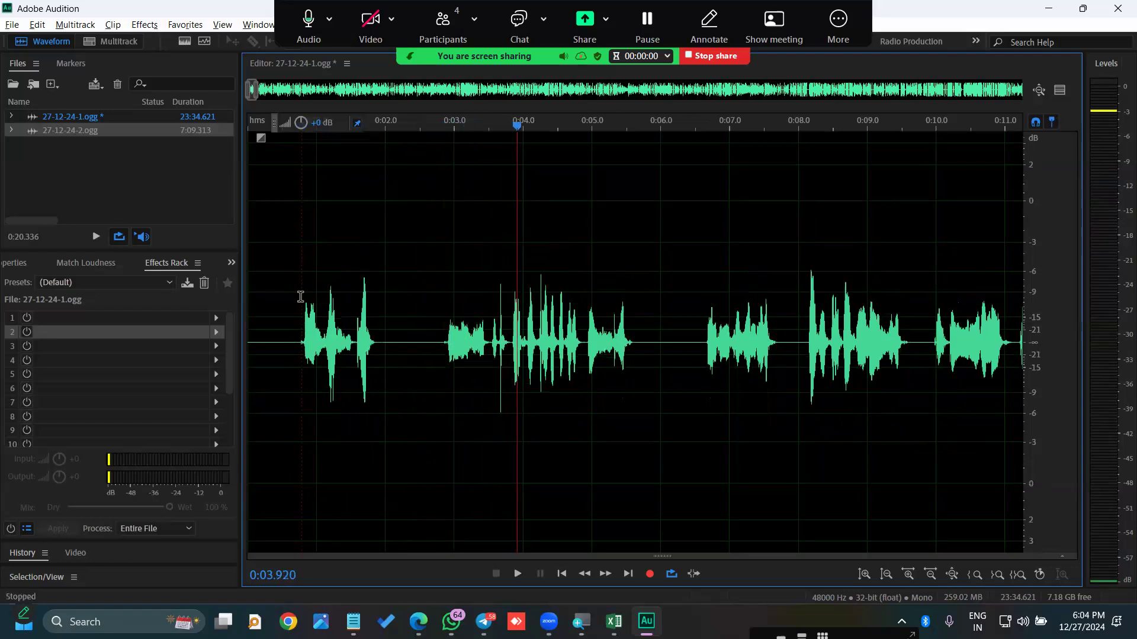
{"action": "key", "text": "alt+equal"}
{"action": "key", "text": "alt+equal"}
{"action": "key", "text": "alt+equal"}
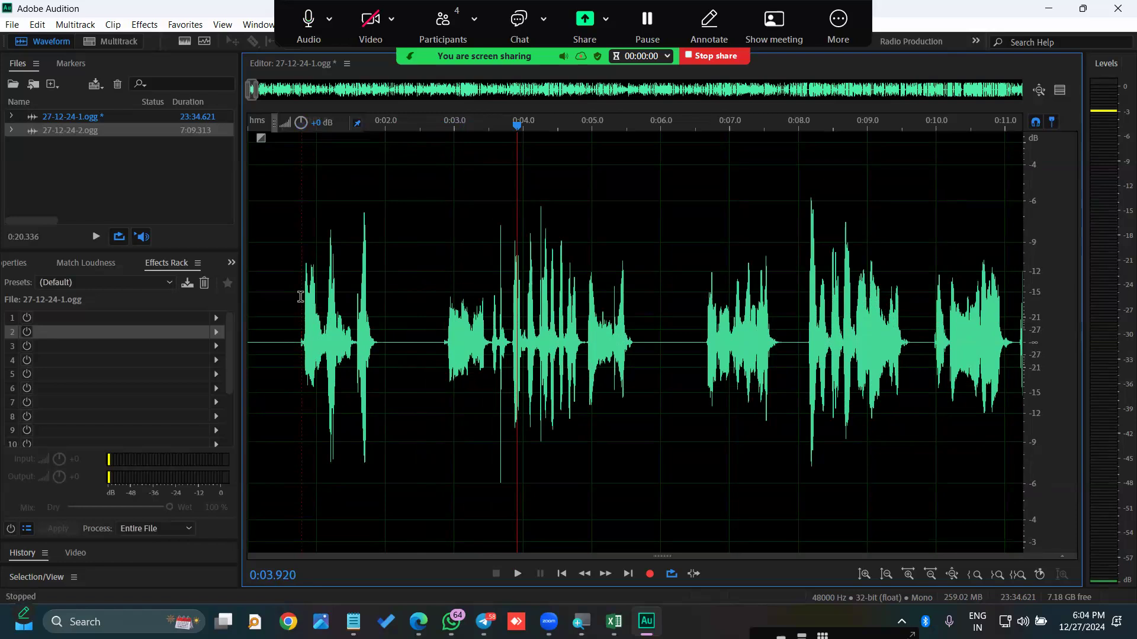
- Delete about 0.43 s of silence before the first word at the start of the recording
{"action": "left_click", "coordinate": [373, 332]}
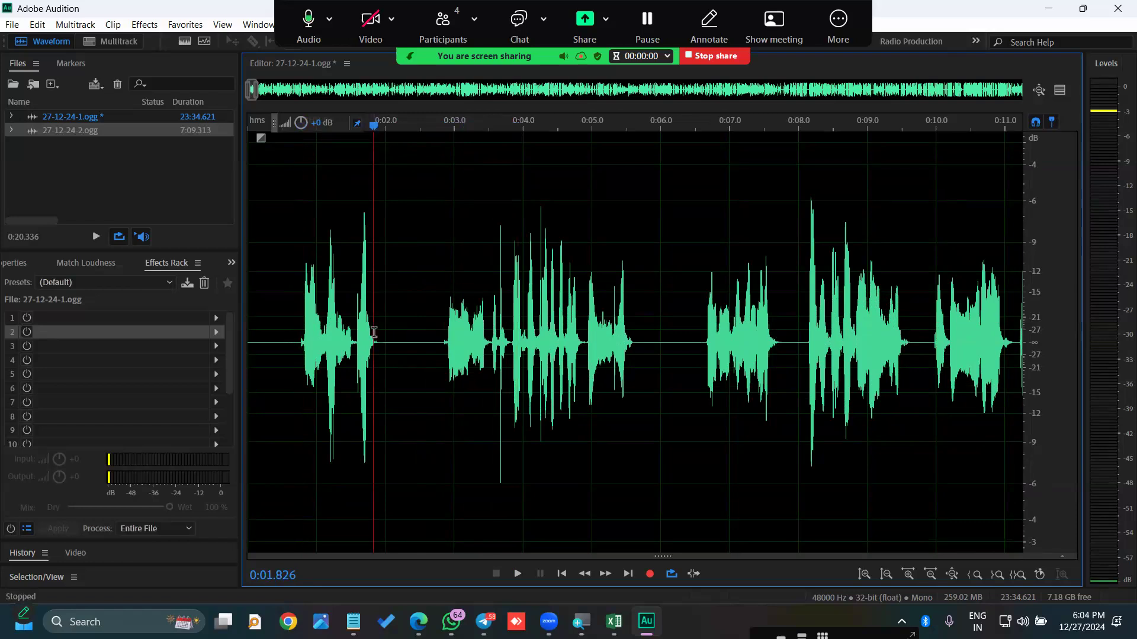
{"action": "left_click_drag", "start_coordinate": [279, 335], "coordinate": [185, 356]}
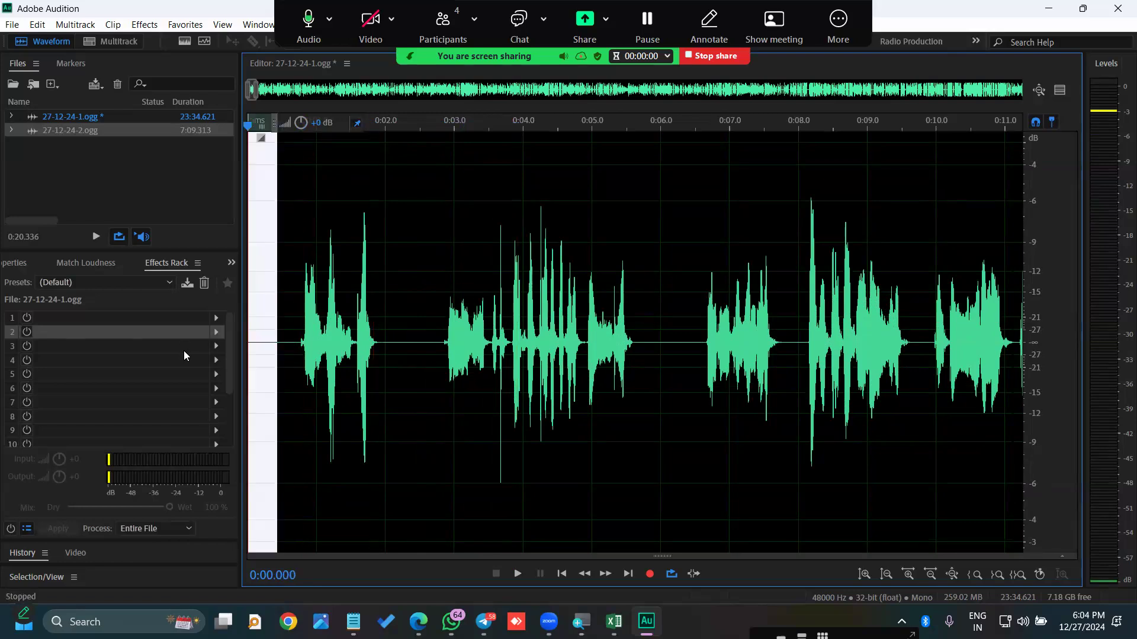
{"action": "key", "text": "Delete"}
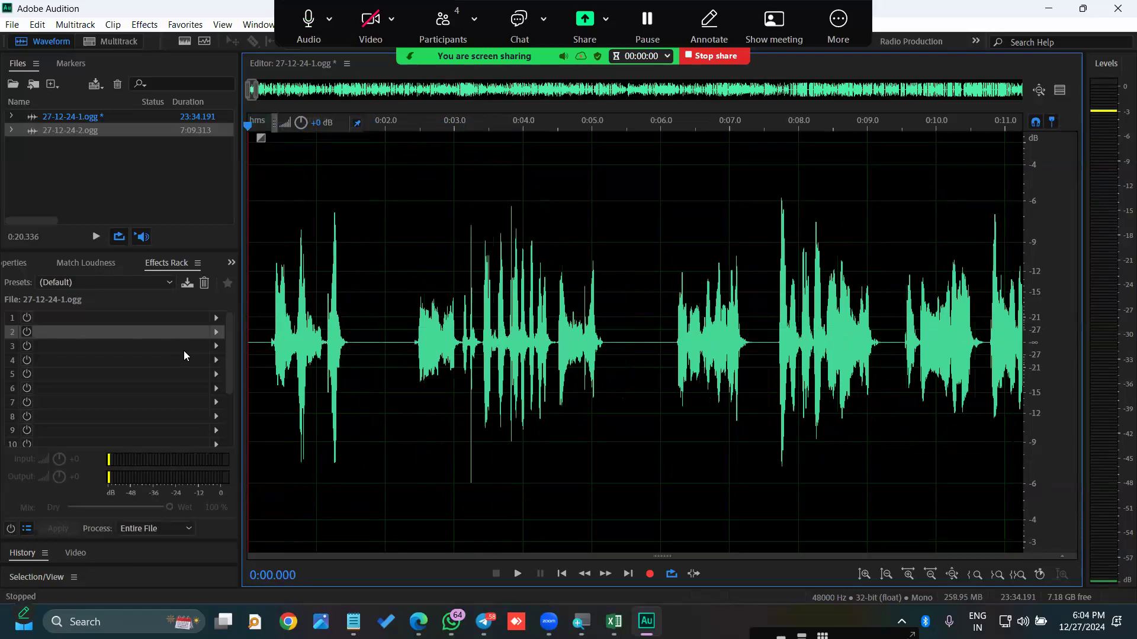
- Delete about 0.19 s of silence from 23:34.000 to the end of the recording
{"action": "key", "text": "minus"}
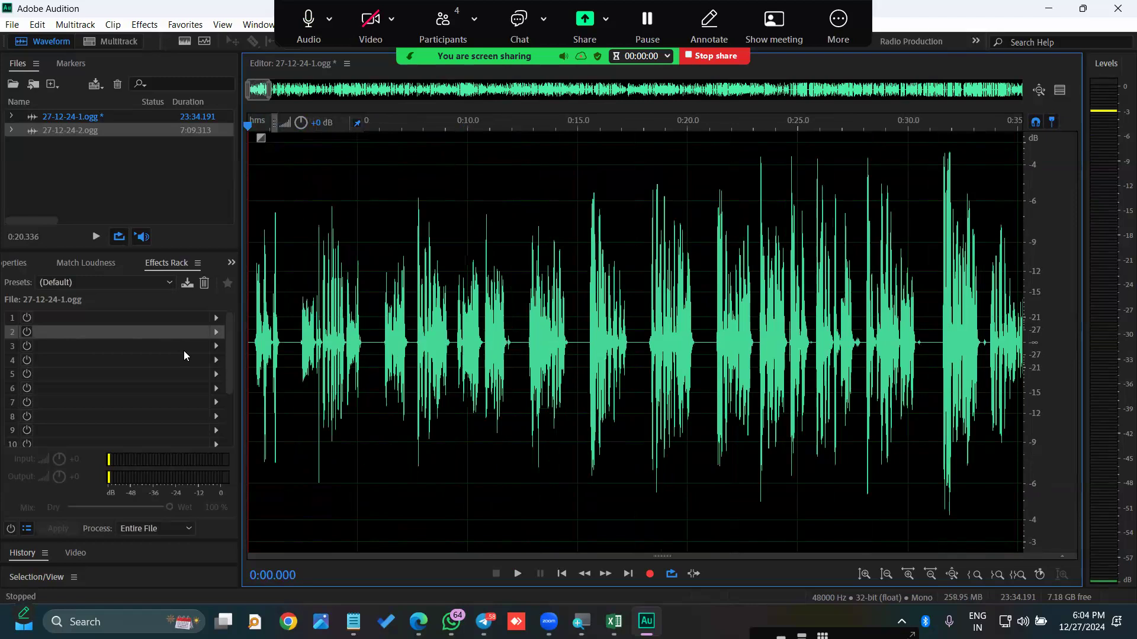
{"action": "key", "text": "End"}
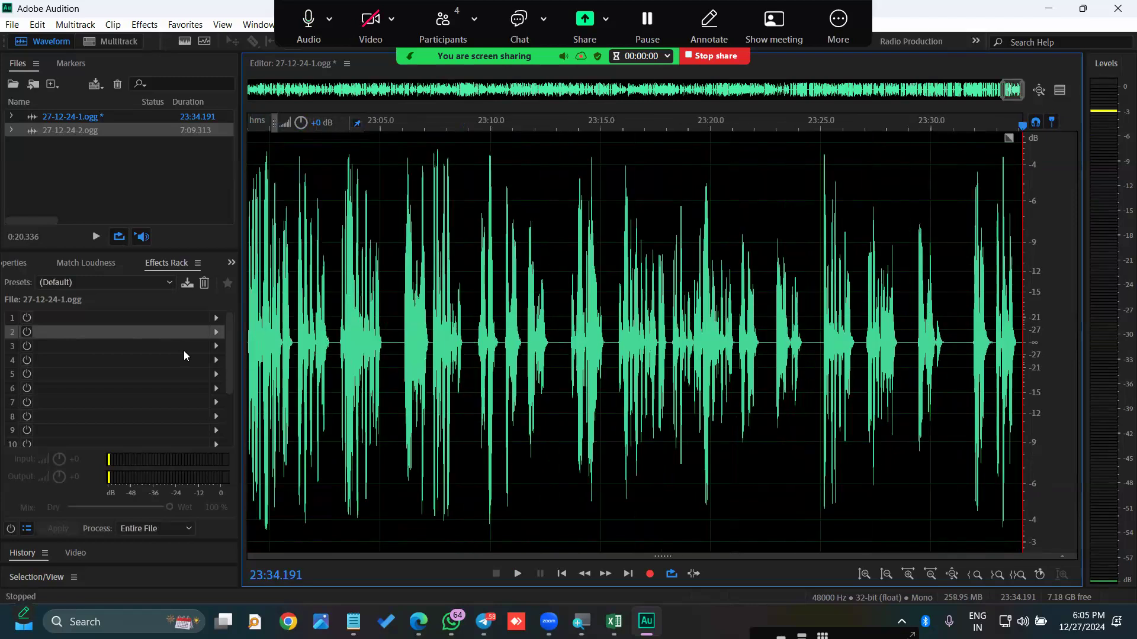
{"action": "key", "text": "equal"}
{"action": "key", "text": "equal"}
{"action": "key", "text": "equal"}
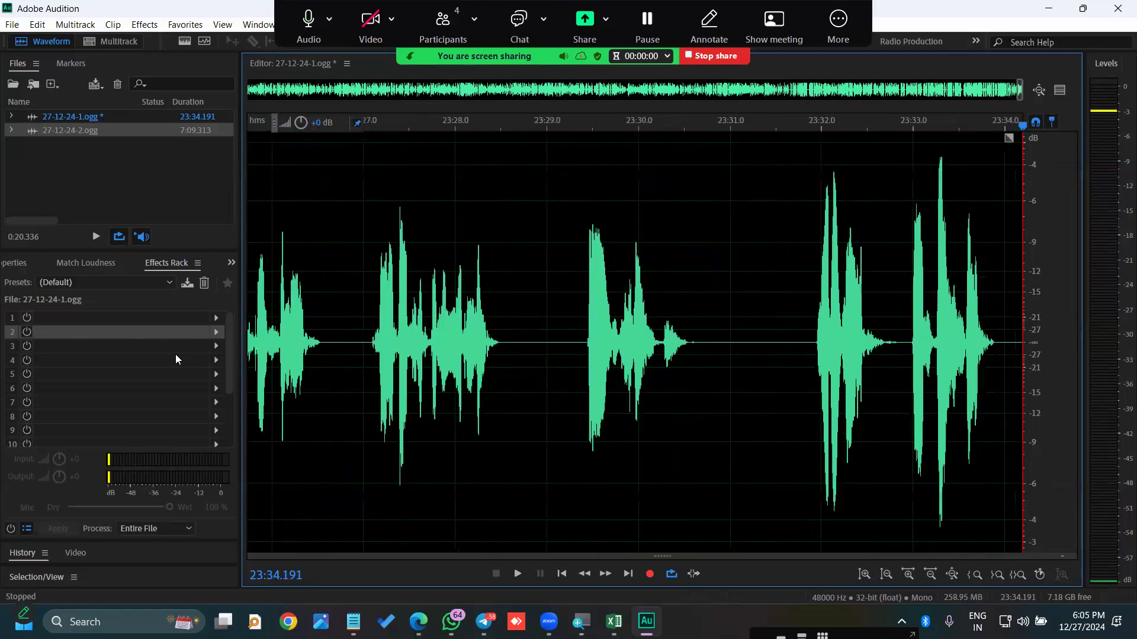
{"action": "left_click_drag", "start_coordinate": [968, 354], "coordinate": [1038, 353]}
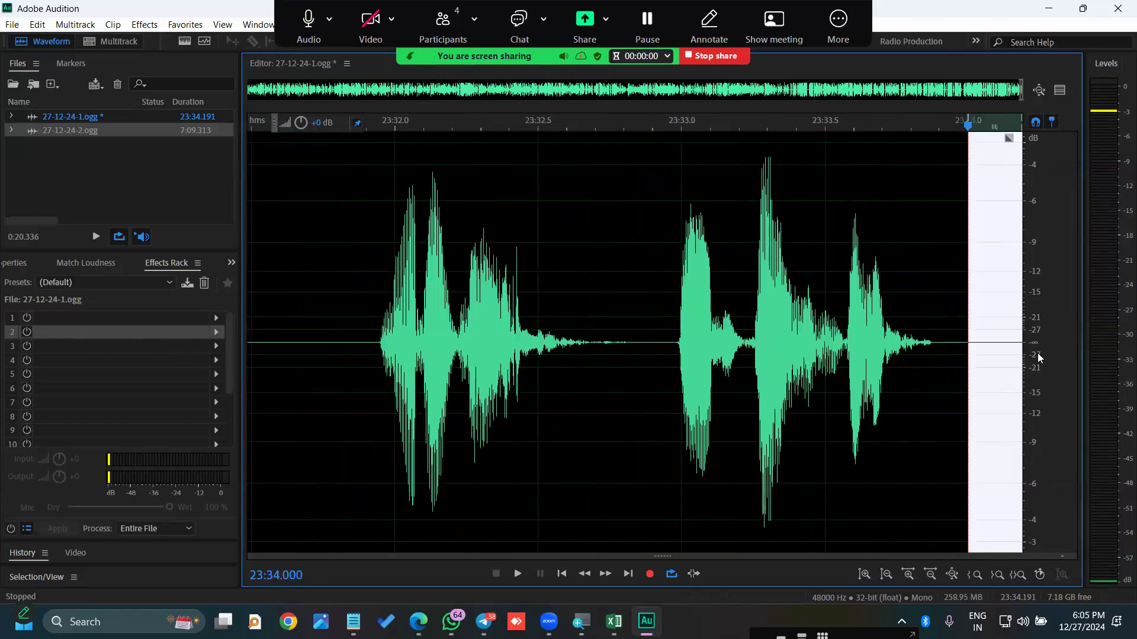
{"action": "key", "text": "Delete"}
{"action": "left_click", "coordinate": [582, 467]}
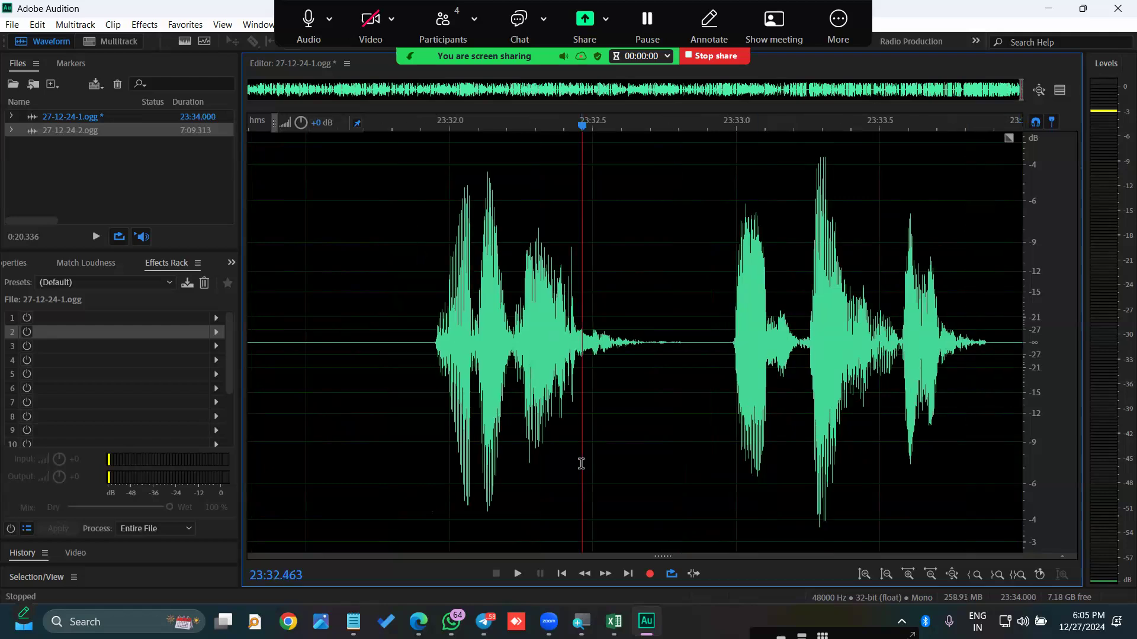
- Play the last phrases from about 23:31.8 and check the trimmed ending and the file's duration
{"action": "left_click", "coordinate": [402, 408]}
{"action": "left_click", "coordinate": [170, 126]}
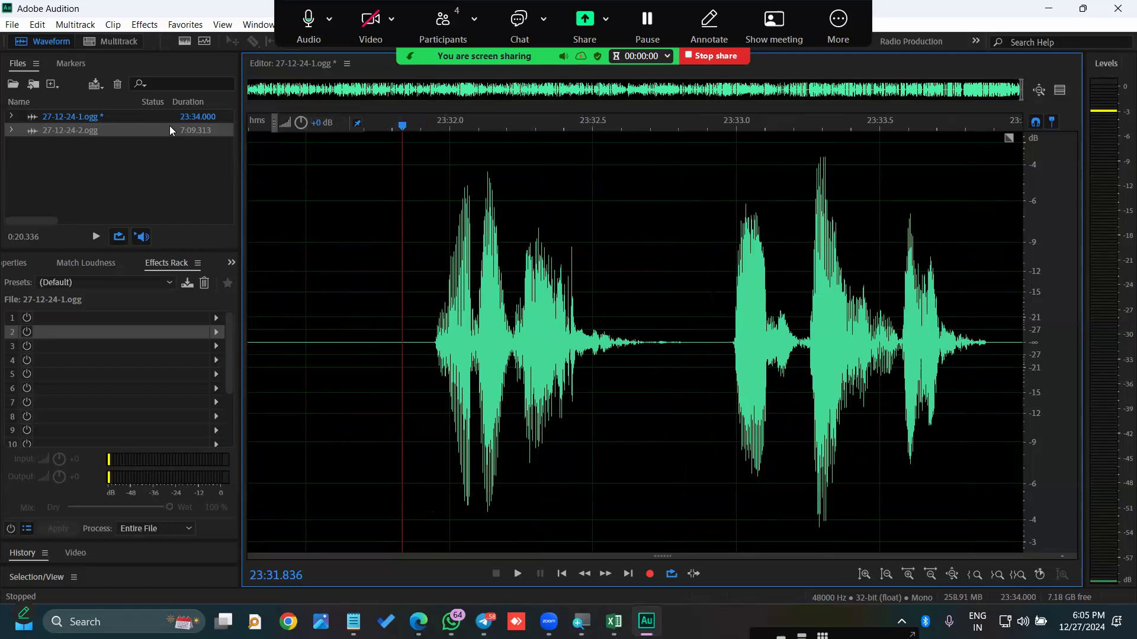
{"action": "left_click", "coordinate": [348, 308]}
{"action": "key", "text": "space"}
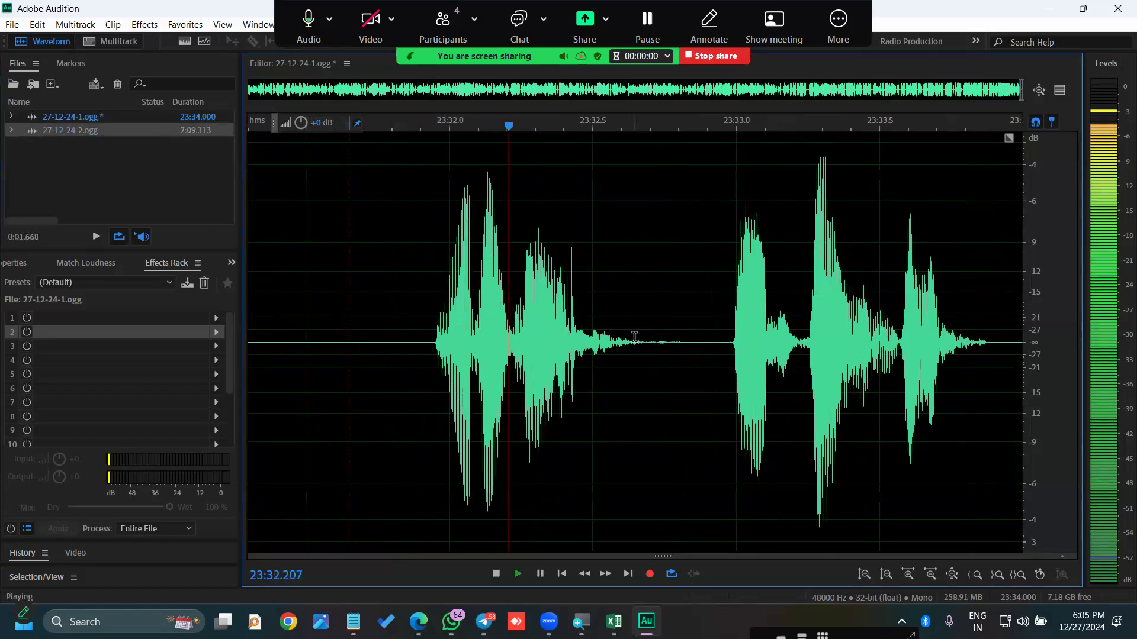
{"action": "left_click", "coordinate": [511, 299]}
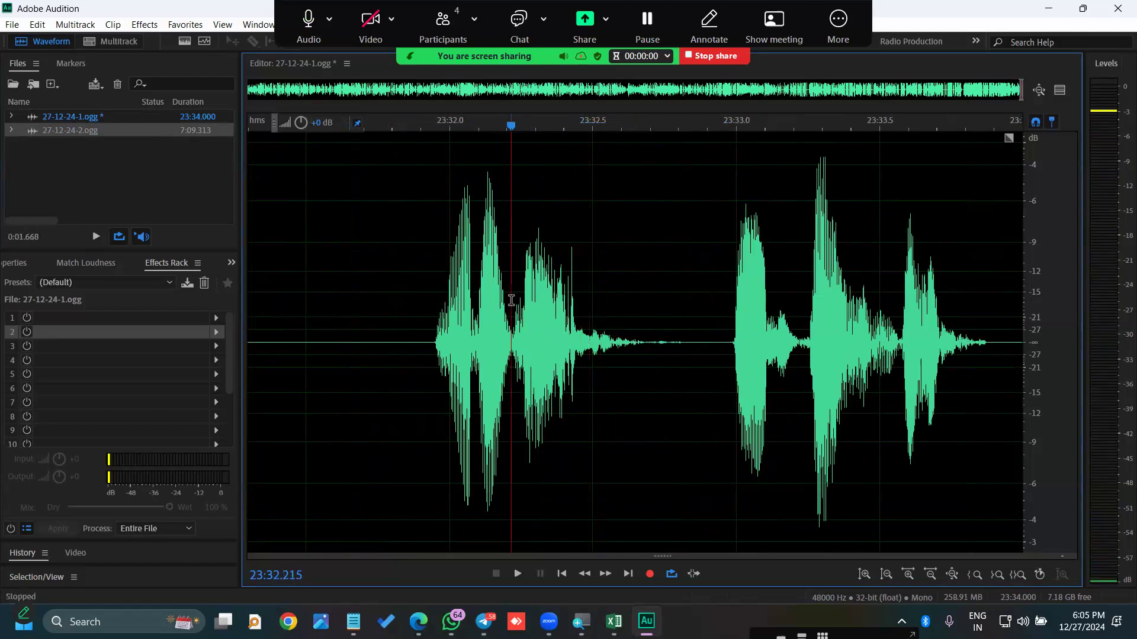
{"action": "left_click", "coordinate": [120, 116]}
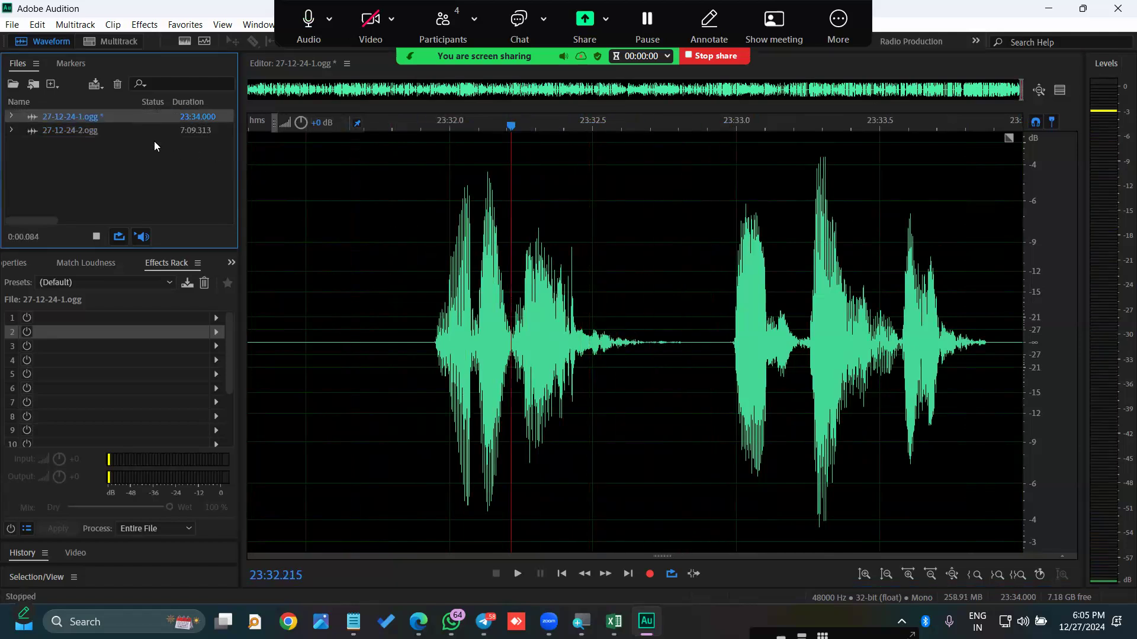
{"action": "left_click", "coordinate": [403, 249]}
{"action": "key", "text": "space"}
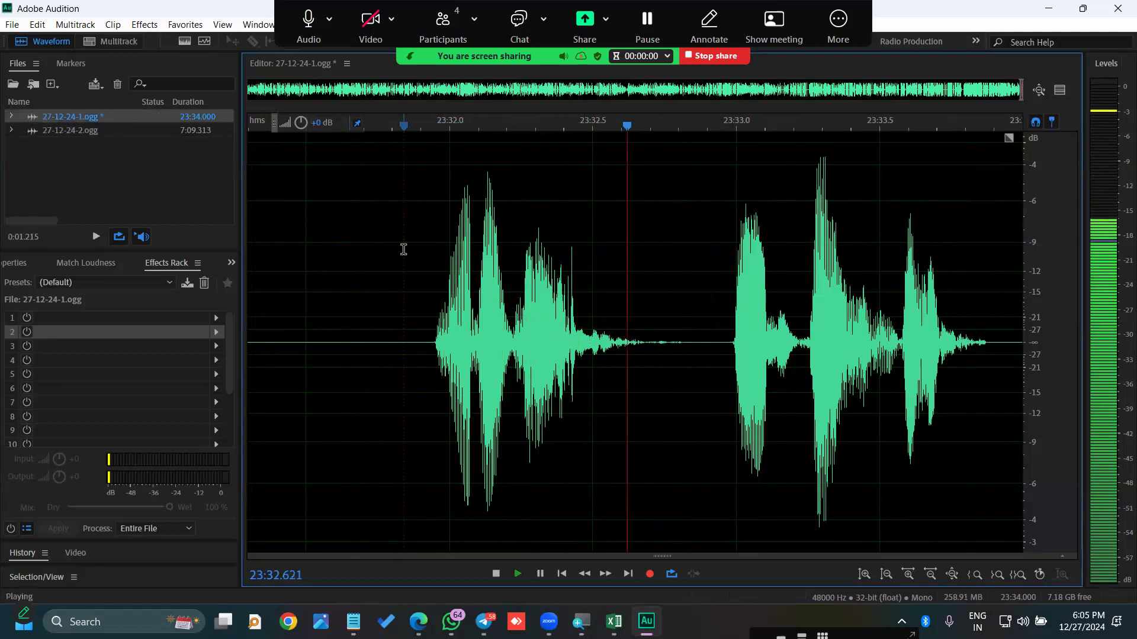
{"action": "key", "text": "space"}
{"action": "key", "text": "End"}
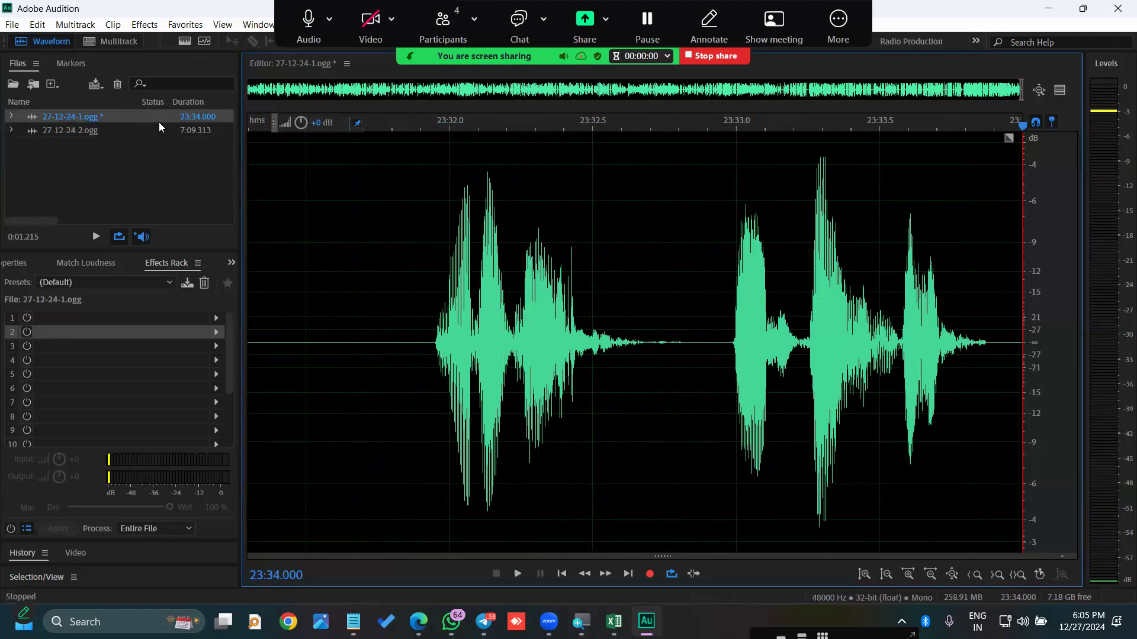
{"action": "left_click", "coordinate": [608, 300]}
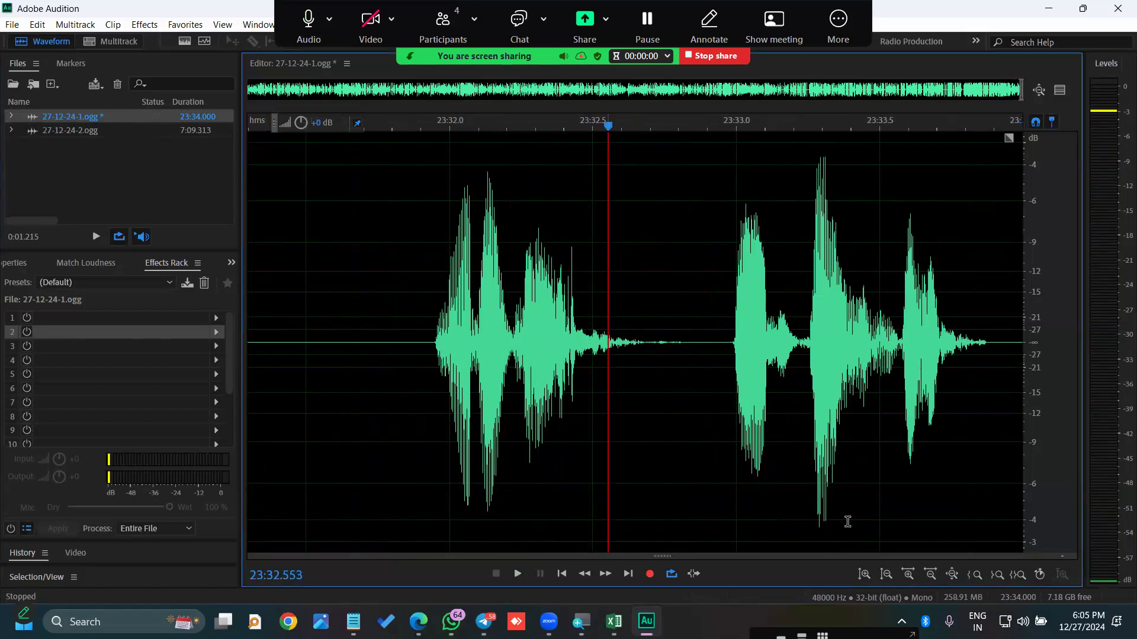
- Save the edited recording as the MP3 Audio file 27-12-24-1.mp3 in the 27-12-24 folder, accepting the lossy format
{"action": "left_click", "coordinate": [952, 572]}
{"action": "left_click", "coordinate": [746, 407]}
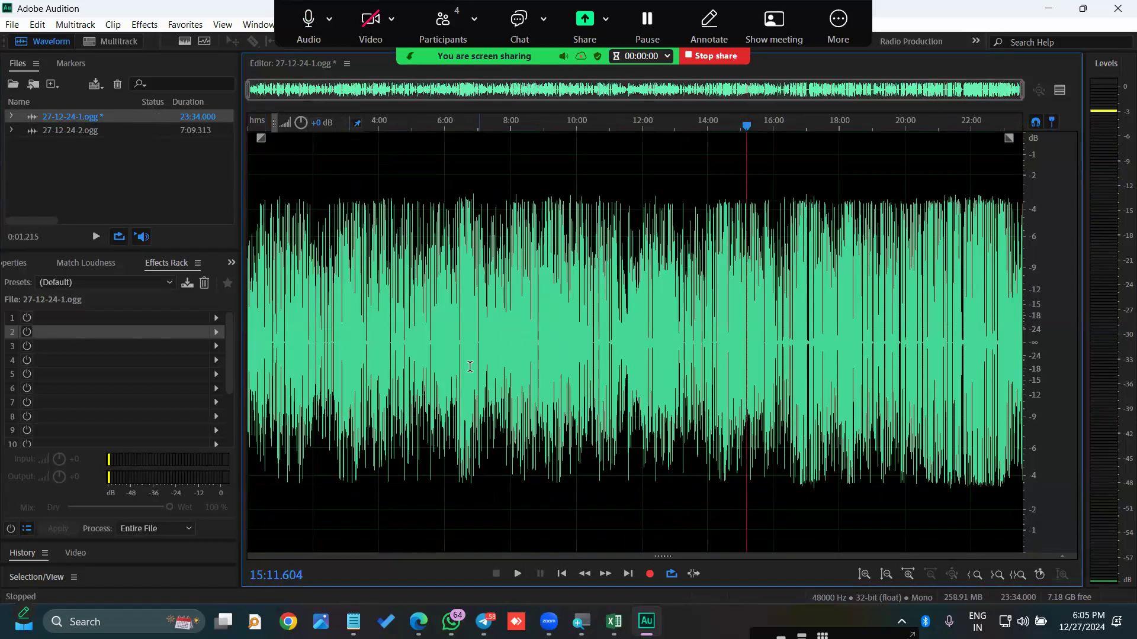
{"action": "left_click", "coordinate": [13, 27]}
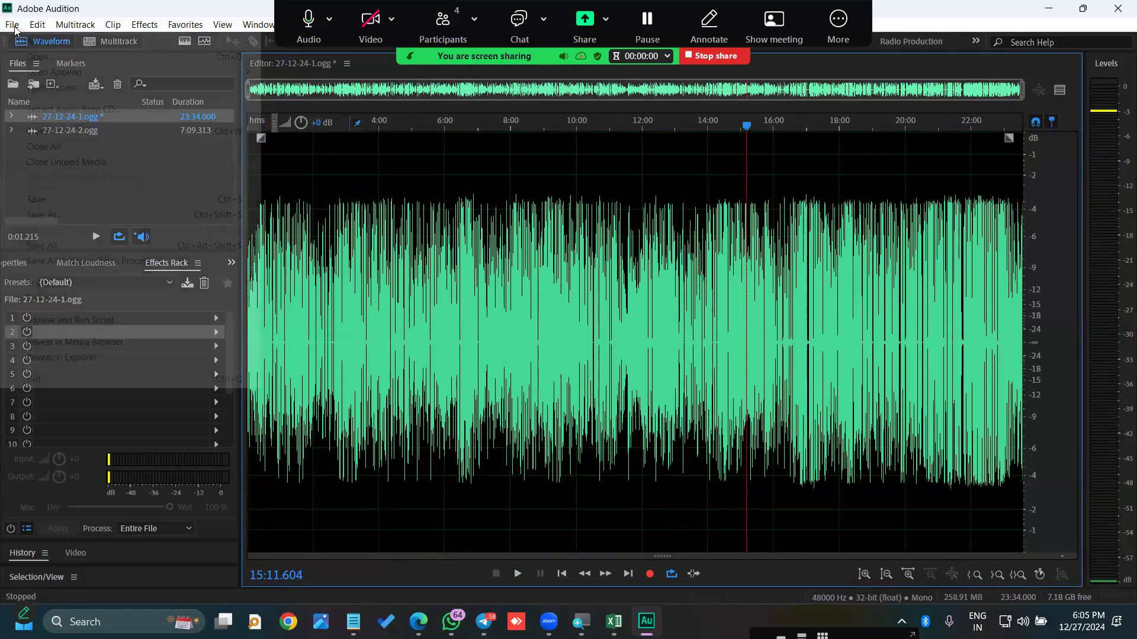
{"action": "left_click", "coordinate": [44, 214]}
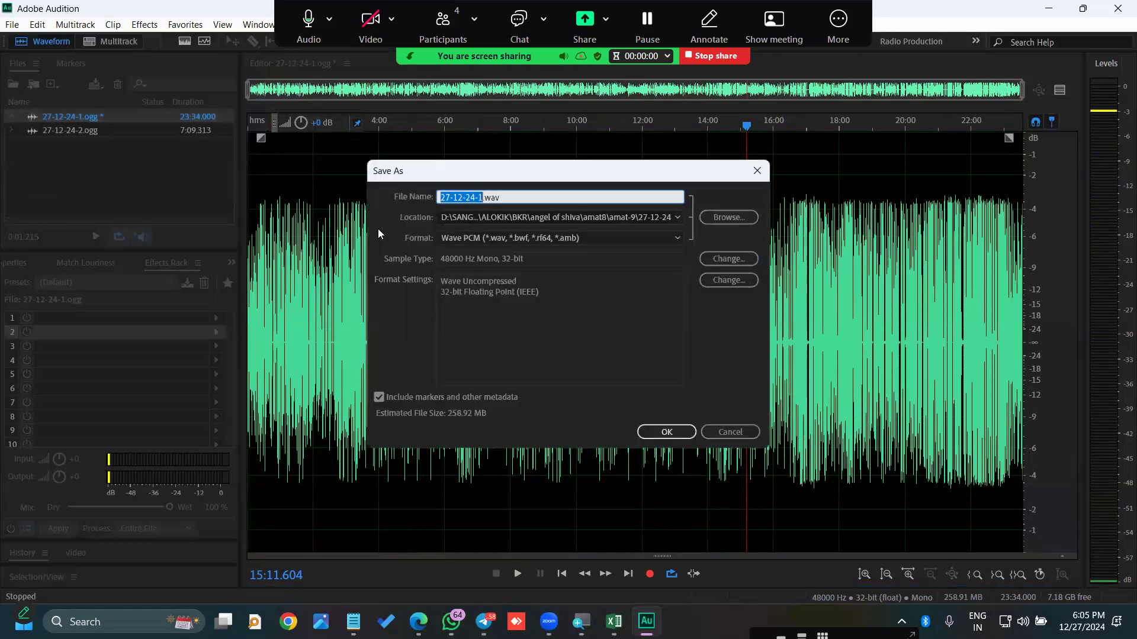
{"action": "left_click", "coordinate": [547, 240]}
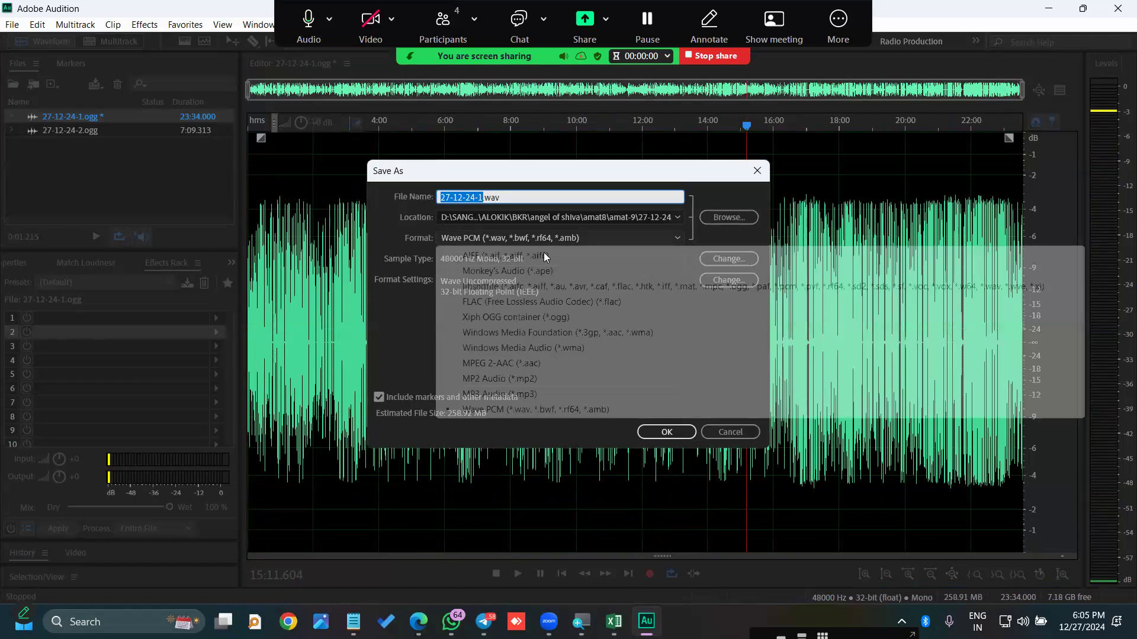
{"action": "left_click", "coordinate": [517, 394]}
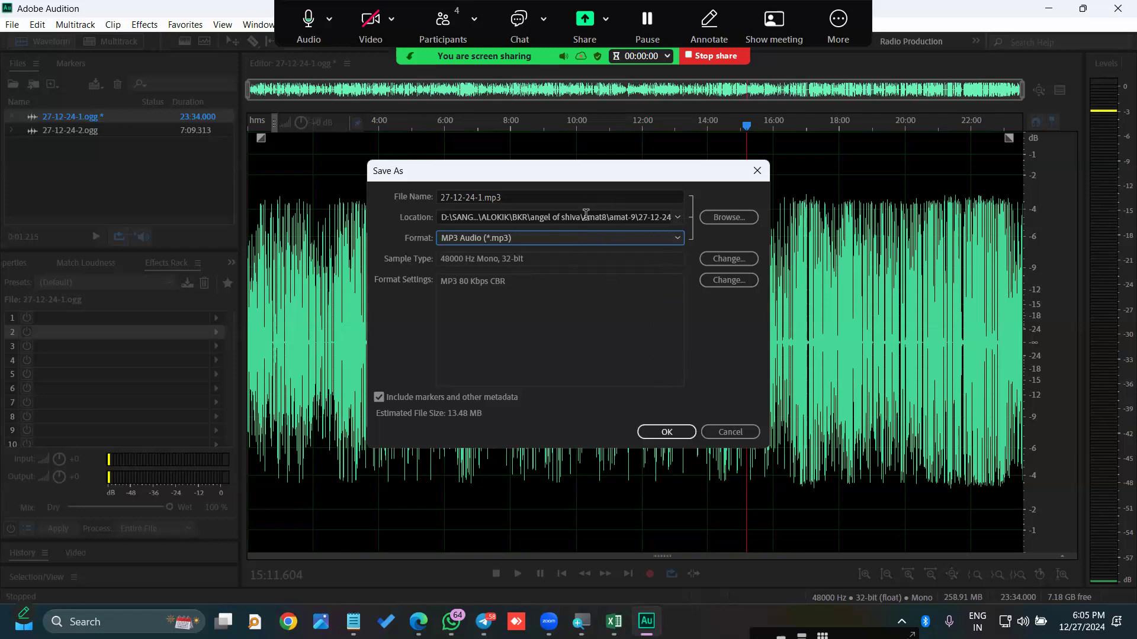
{"action": "left_click", "coordinate": [501, 217]}
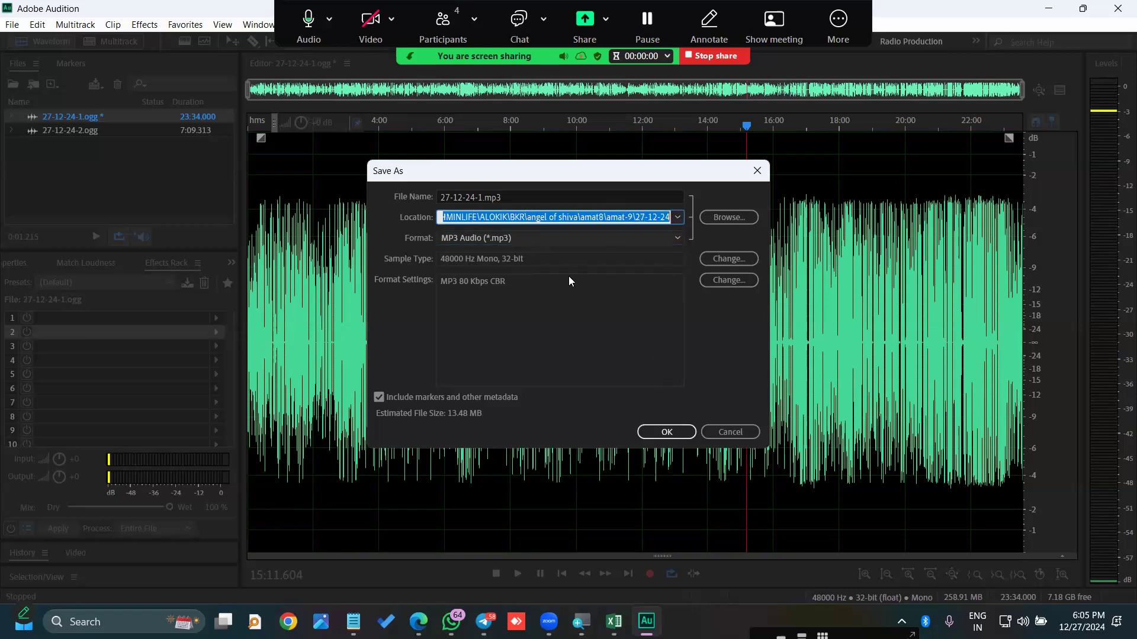
{"action": "left_click", "coordinate": [658, 430]}
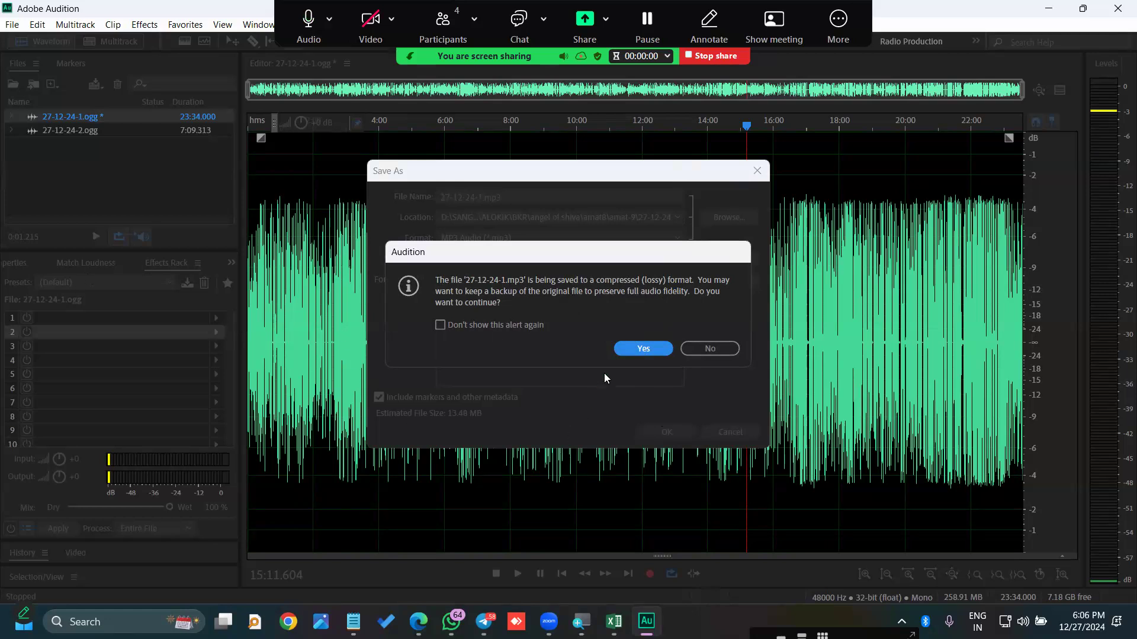
{"action": "left_click", "coordinate": [626, 351]}
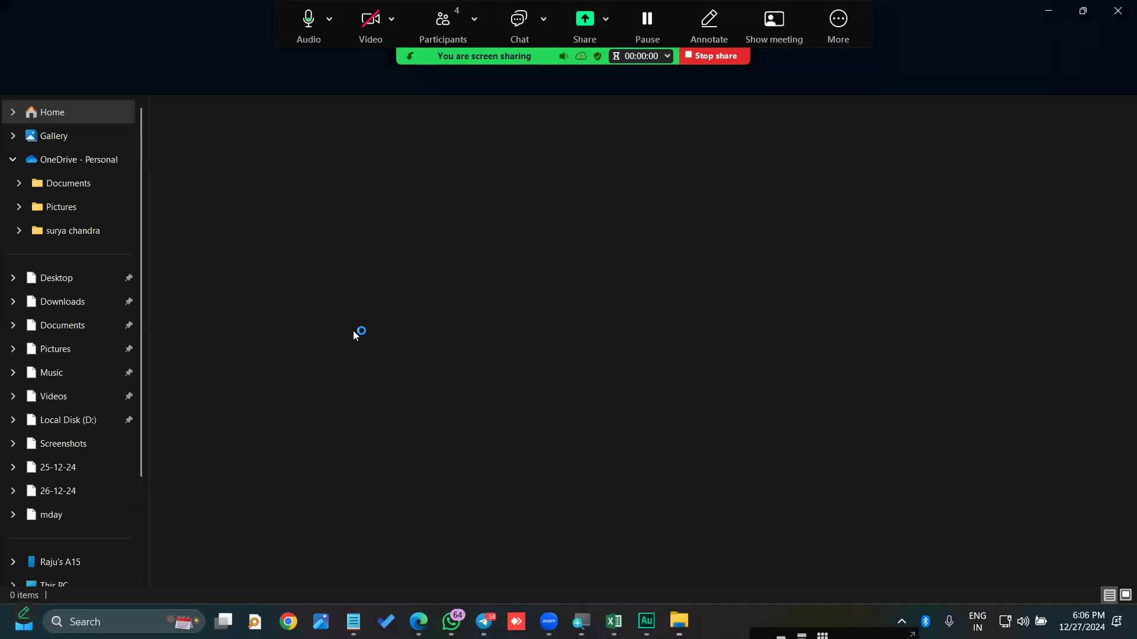
- Switch to File Explorer and open the 27-12-24 folder inside amat-9 to check for the saved MP3
{"action": "left_click", "coordinate": [60, 490]}
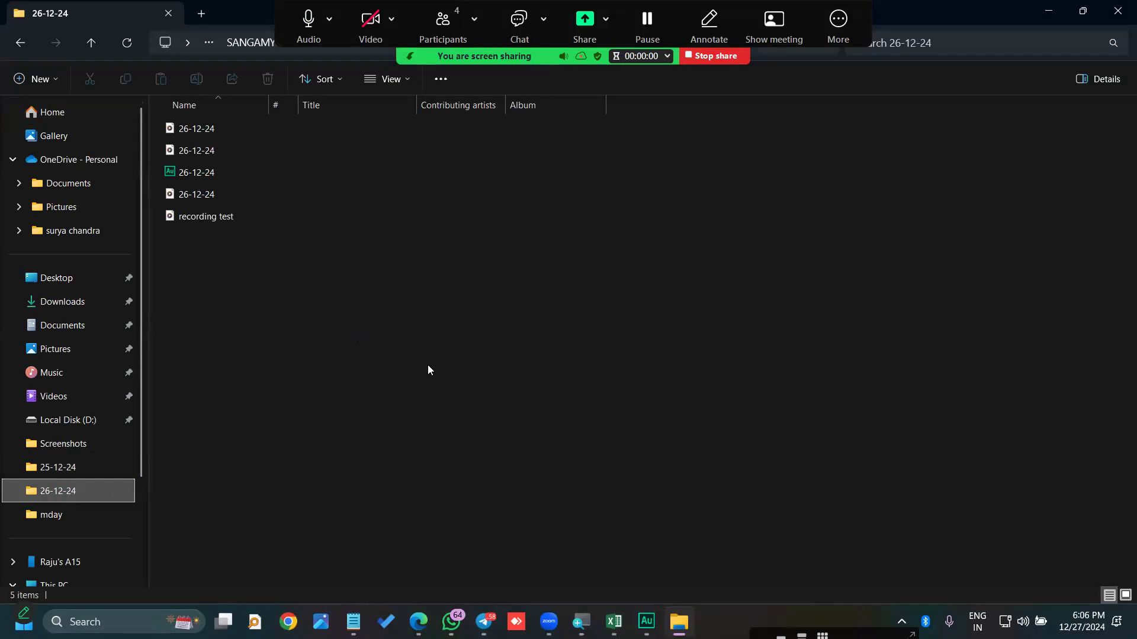
{"action": "double_click", "coordinate": [921, 7]}
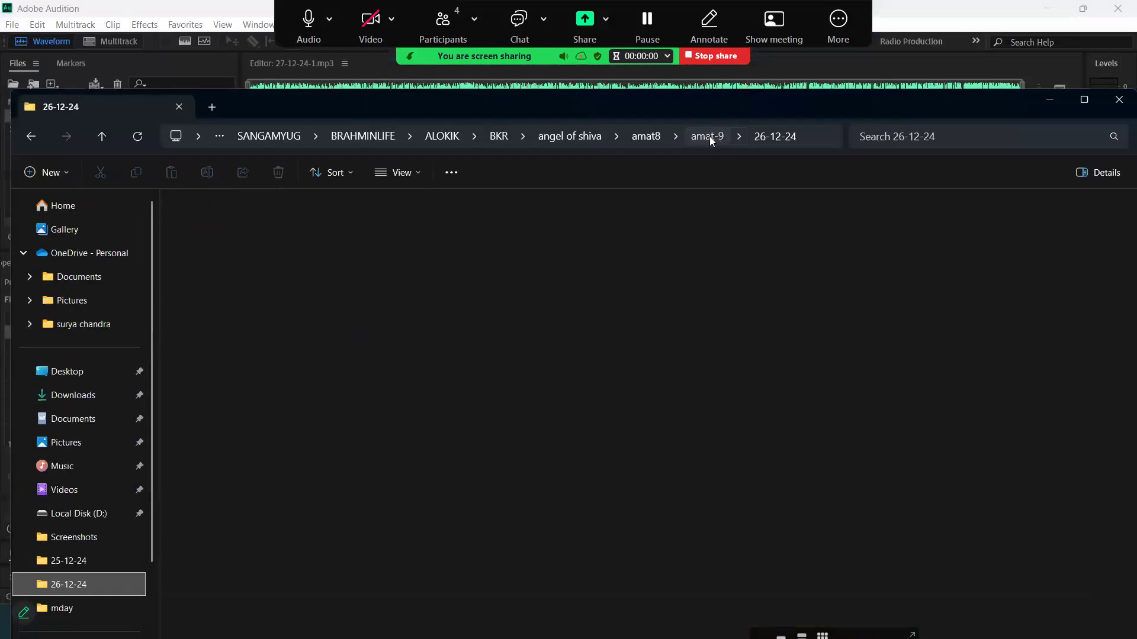
{"action": "left_click", "coordinate": [708, 136]}
{"action": "scroll", "coordinate": [281, 485], "scroll_direction": "down", "scroll_amount": 1}
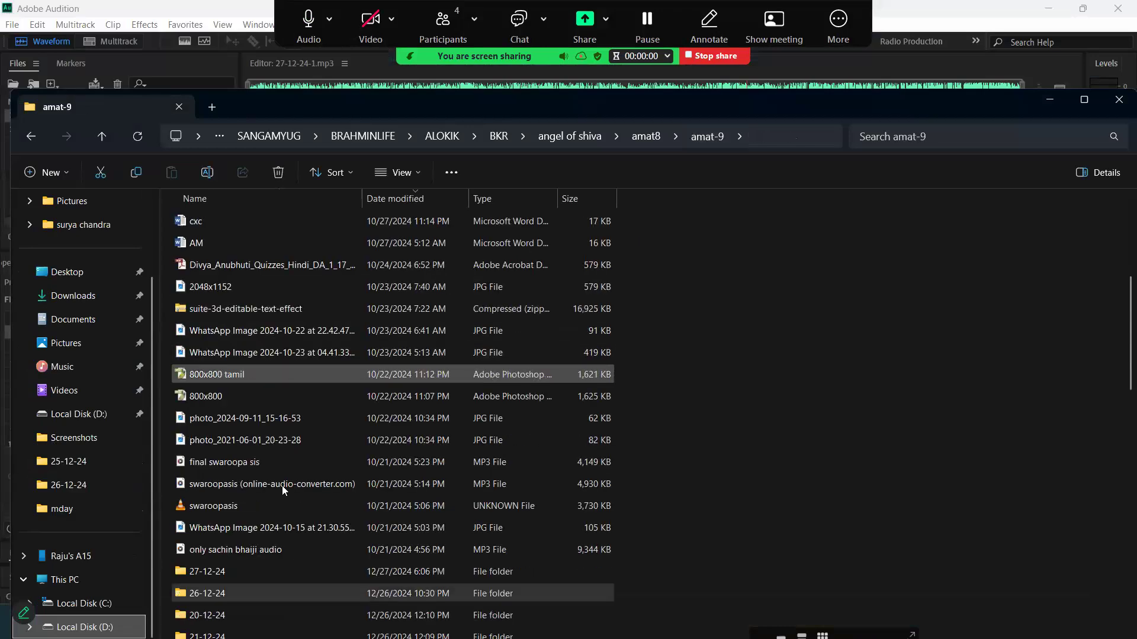
{"action": "double_click", "coordinate": [242, 570]}
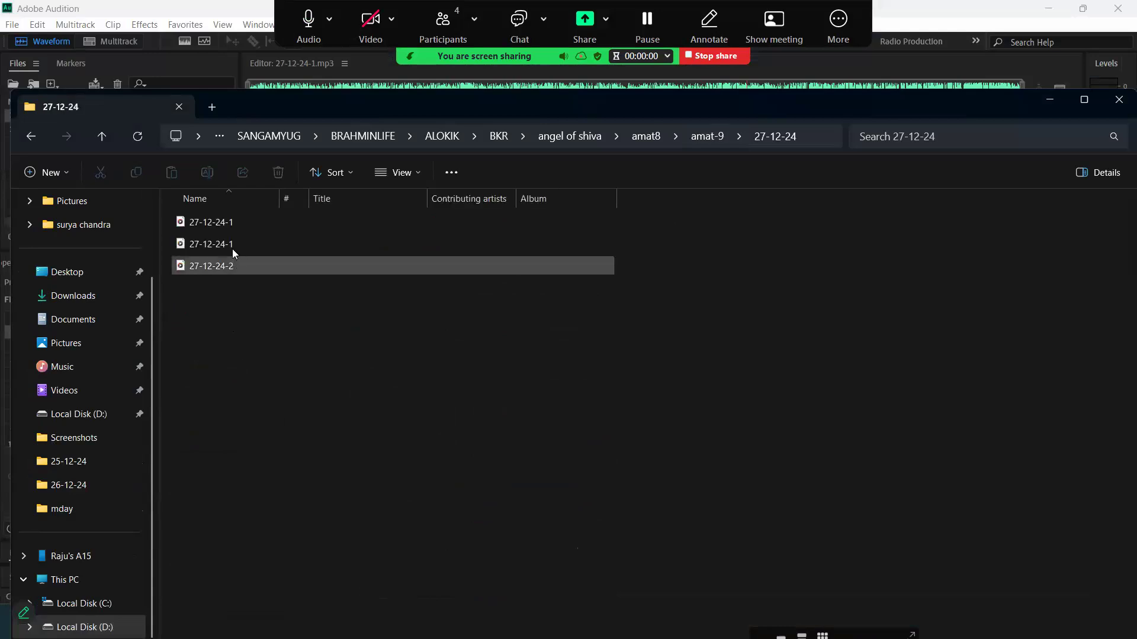
{"action": "mouse_move", "coordinate": [232, 249]}
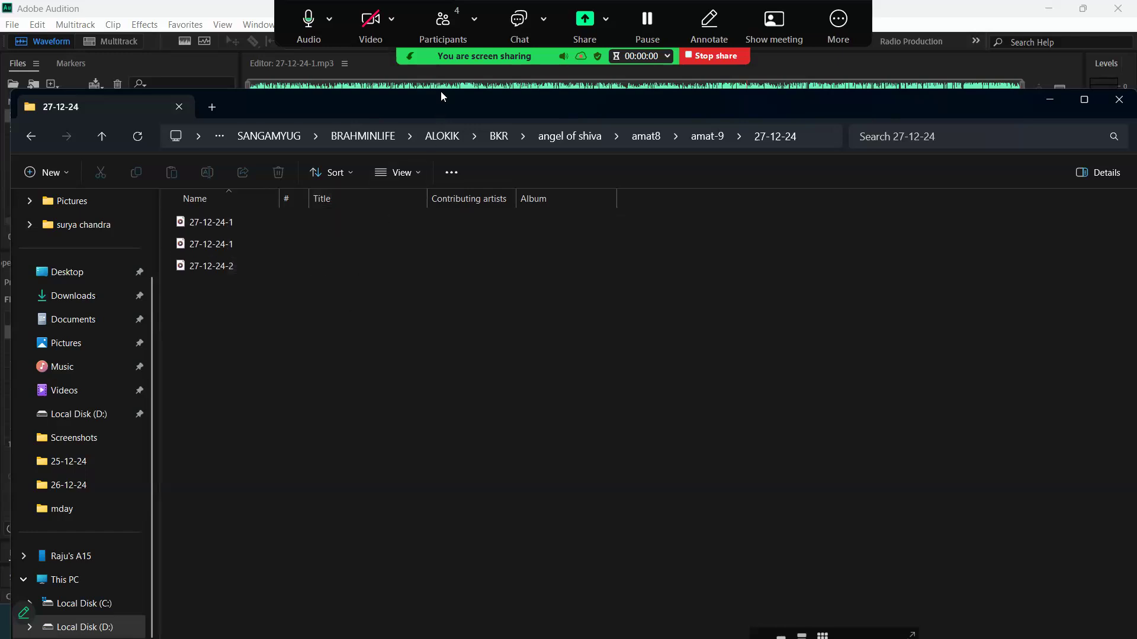
- Show the Zoom meeting's participants list and stop the screen share
{"action": "left_click", "coordinate": [474, 20]}
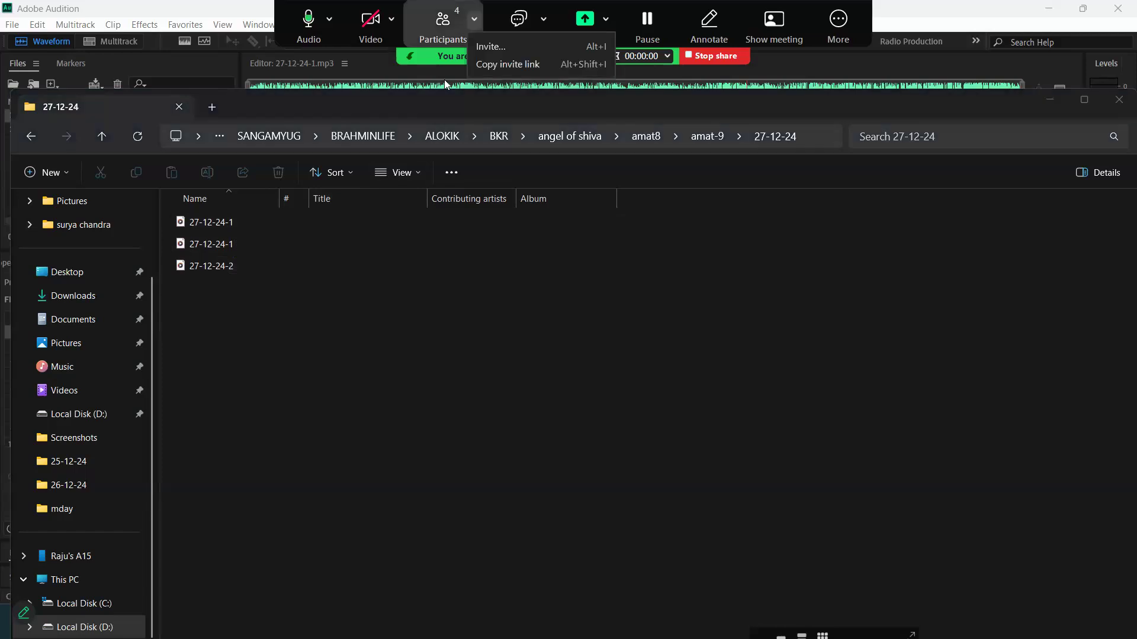
{"action": "left_click", "coordinate": [443, 26]}
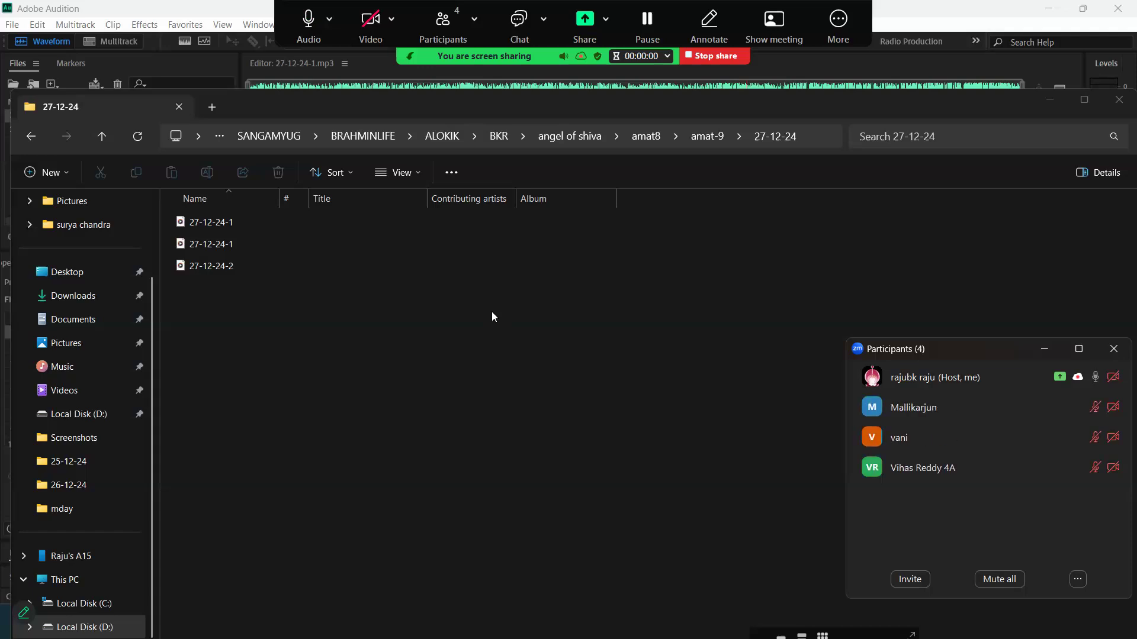
{"action": "left_click", "coordinate": [703, 59]}
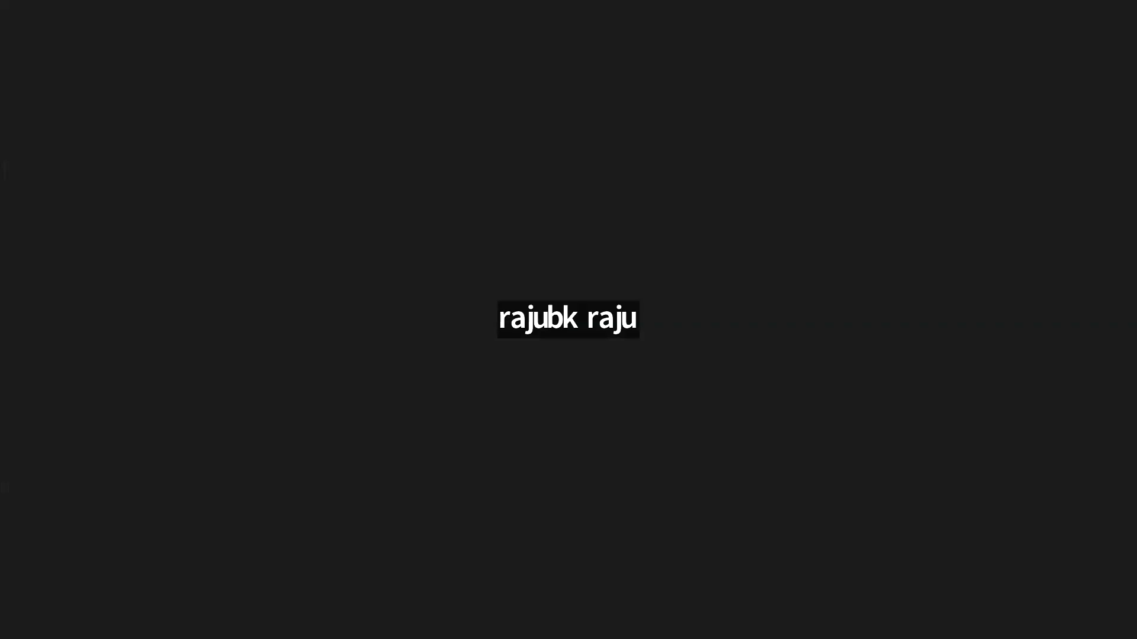